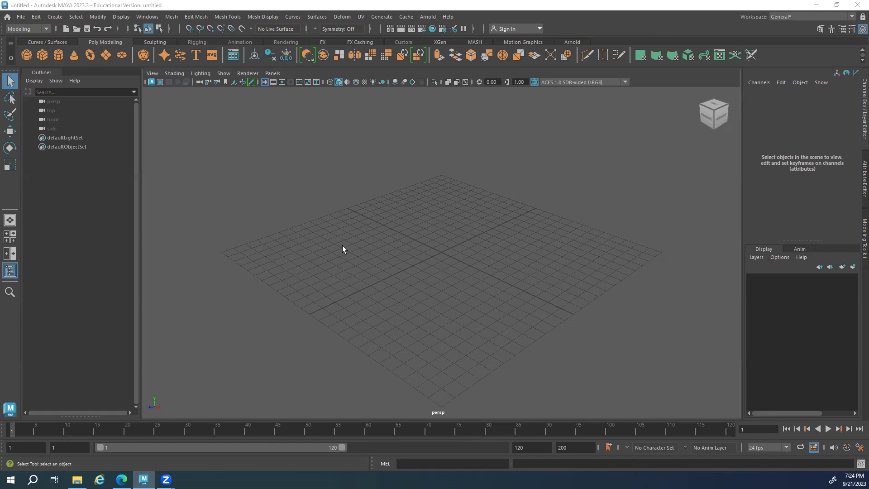
left_click_drag(328, 256, 460, 245, "alt")
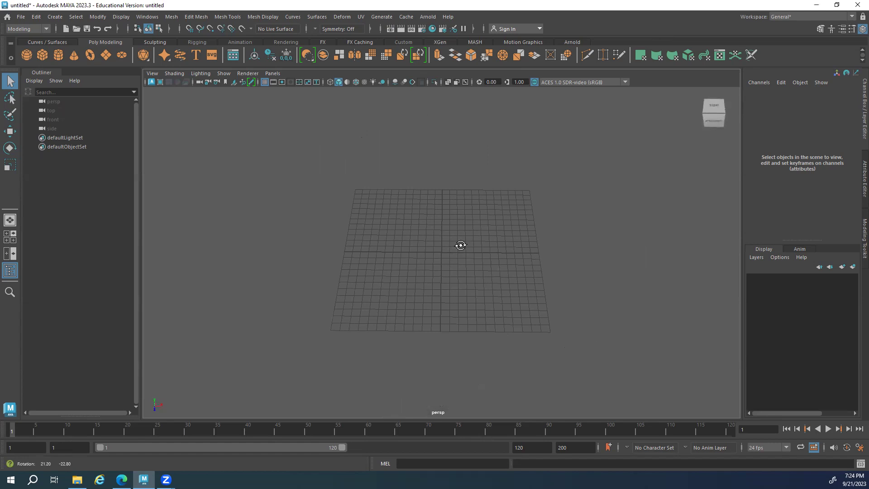
left_click(21, 17)
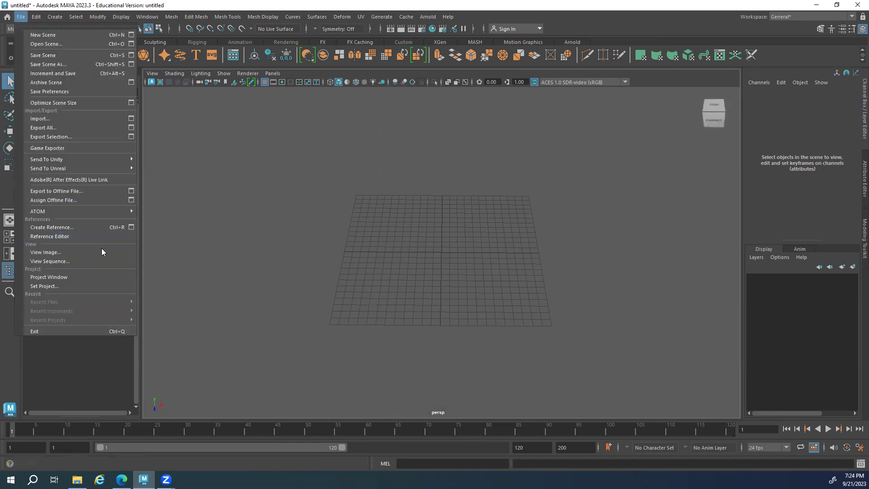
left_click(81, 284)
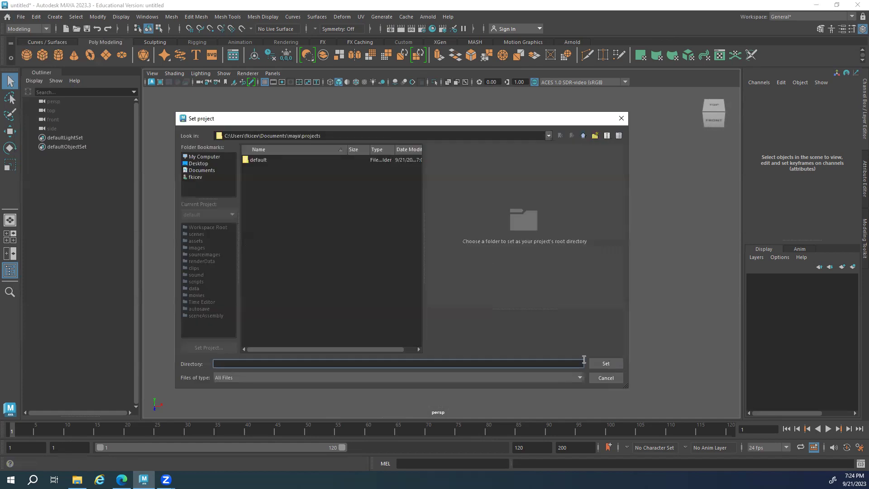
left_click(605, 378)
Start a new project definition and set its location to the root of the F: drive
left_click(21, 17)
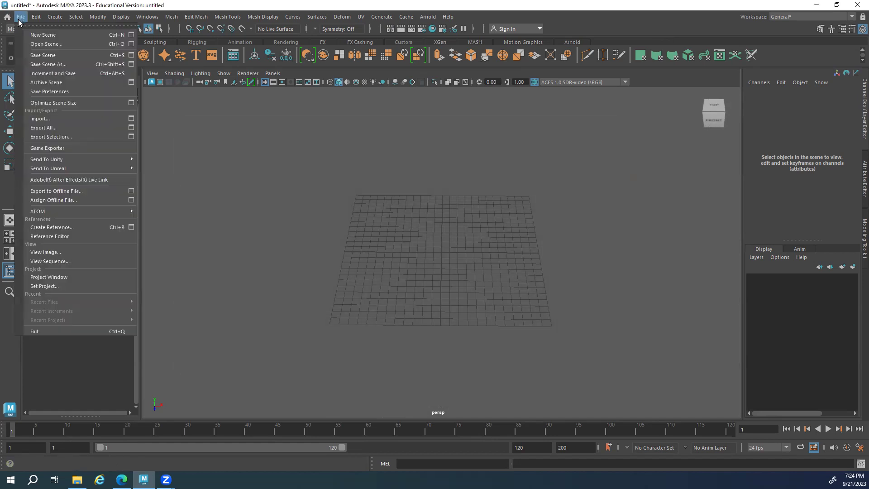
left_click(78, 275)
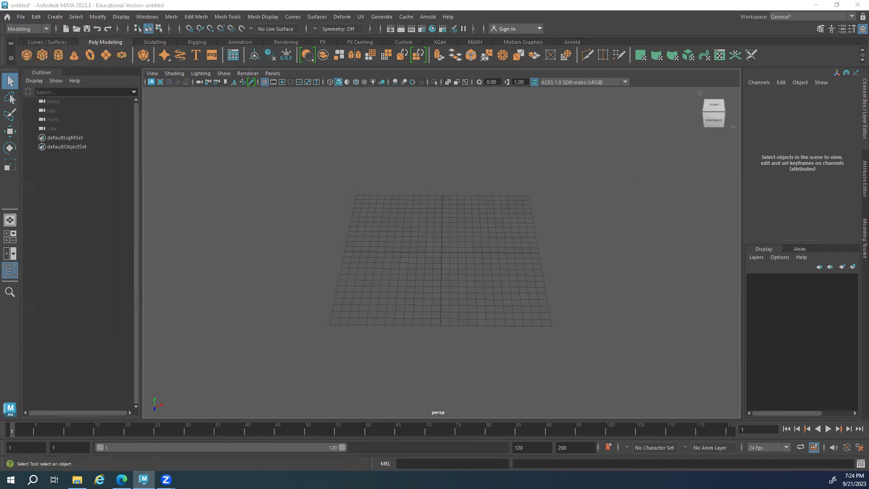
left_click(419, 172)
left_click(422, 183)
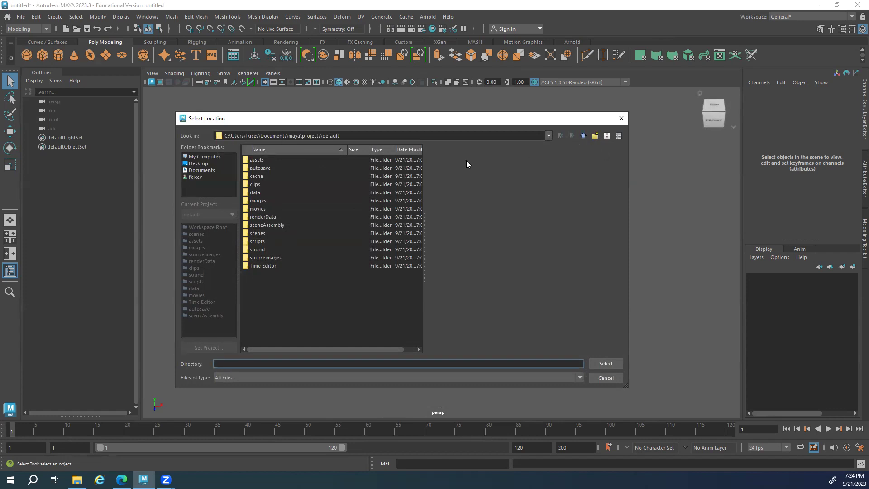
left_click(201, 156)
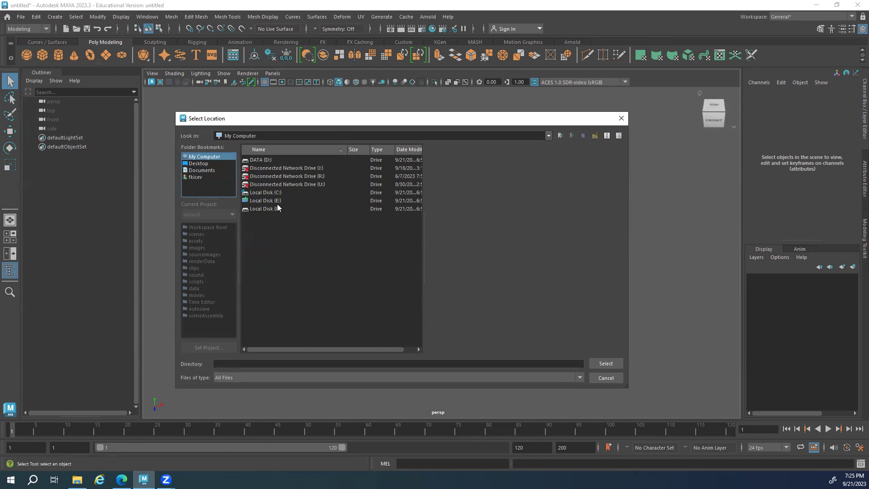
left_click(277, 209)
double_click(277, 209)
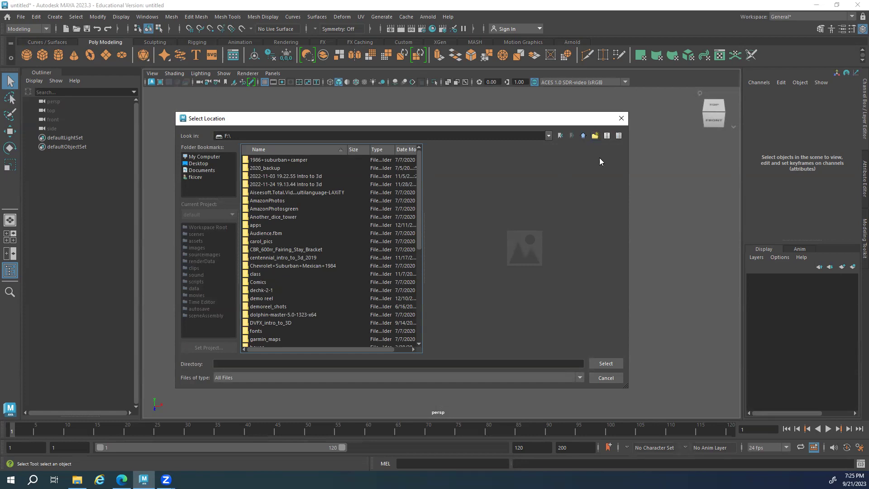
left_click(605, 364)
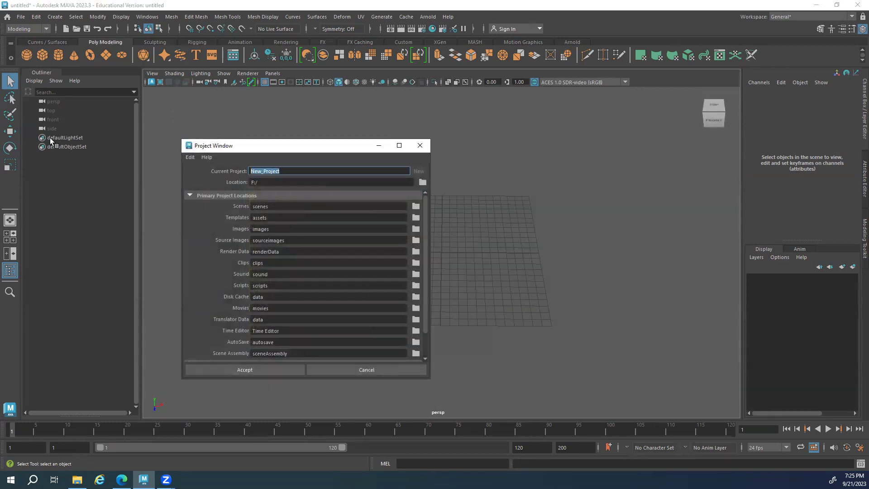
Name the new project mario_Cereal_box and create it with the default folder locations
type("mario_Cereal_box")
left_click(286, 183)
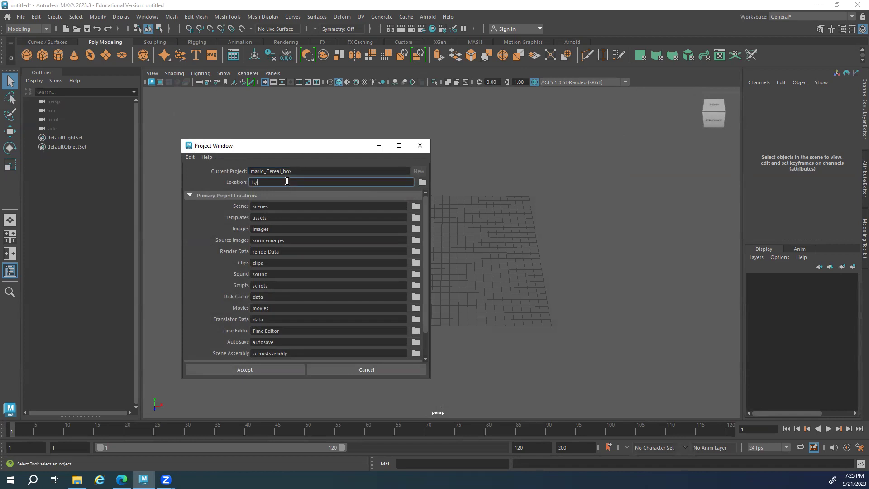
left_click(256, 370)
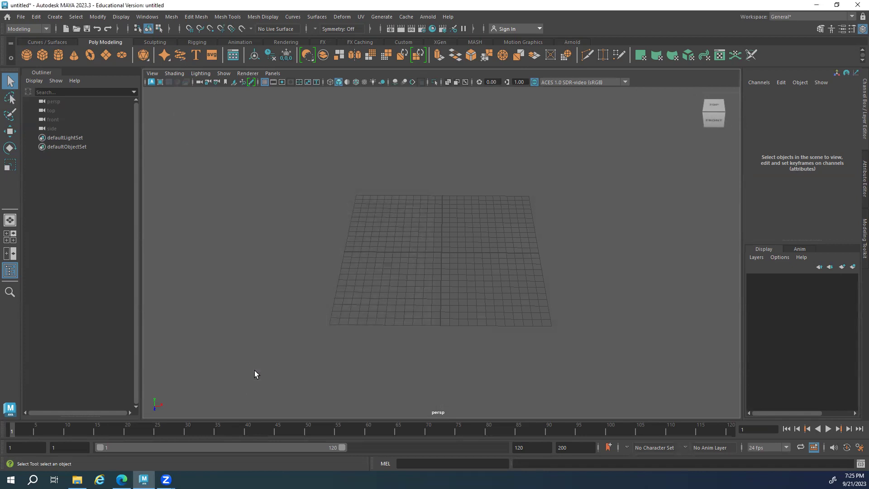
Set the mario_Cereal_box folder on the F: drive as the current project
left_click(20, 16)
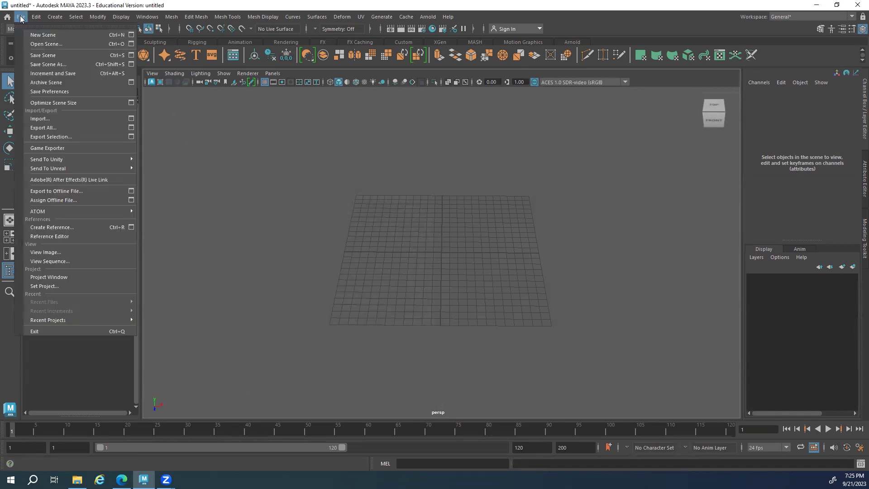
left_click(52, 286)
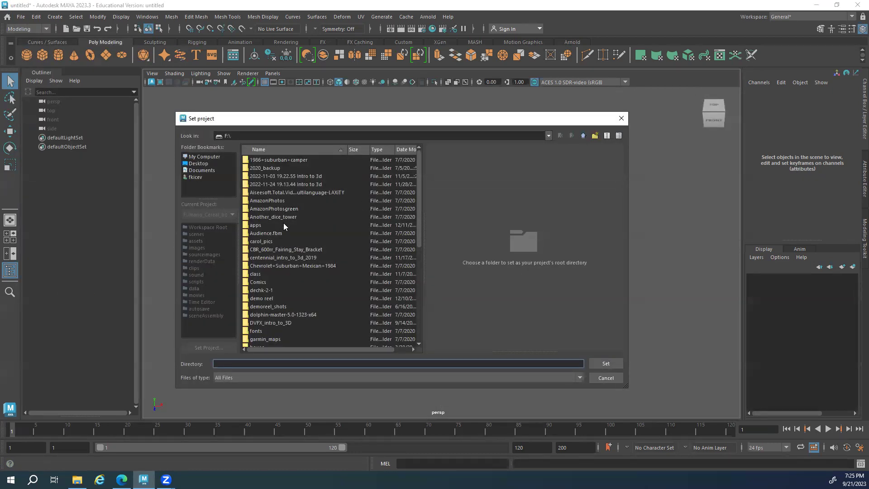
type("mario")
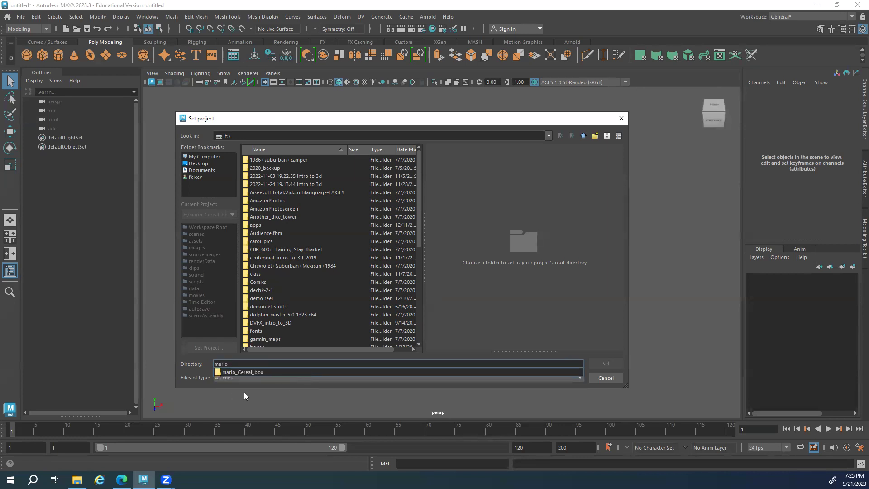
left_click(248, 372)
scroll(289, 310, "down", 4)
scroll(288, 311, "down", 3)
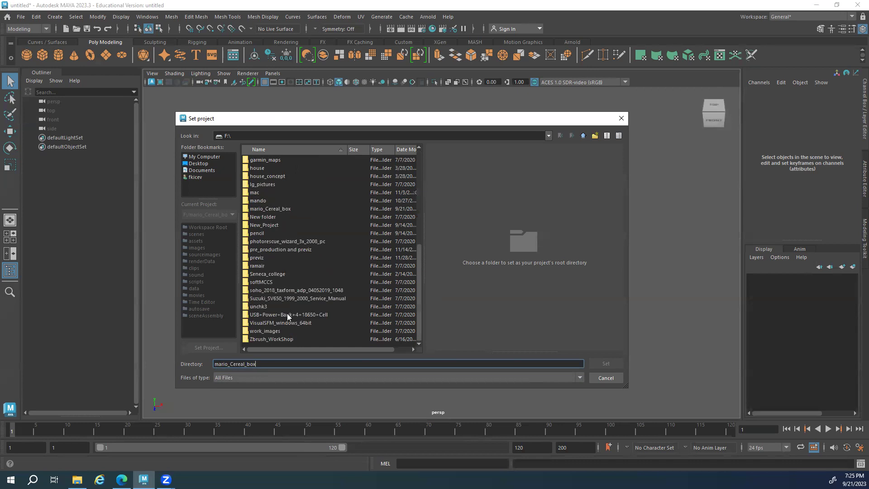
left_click(273, 281)
key("m")
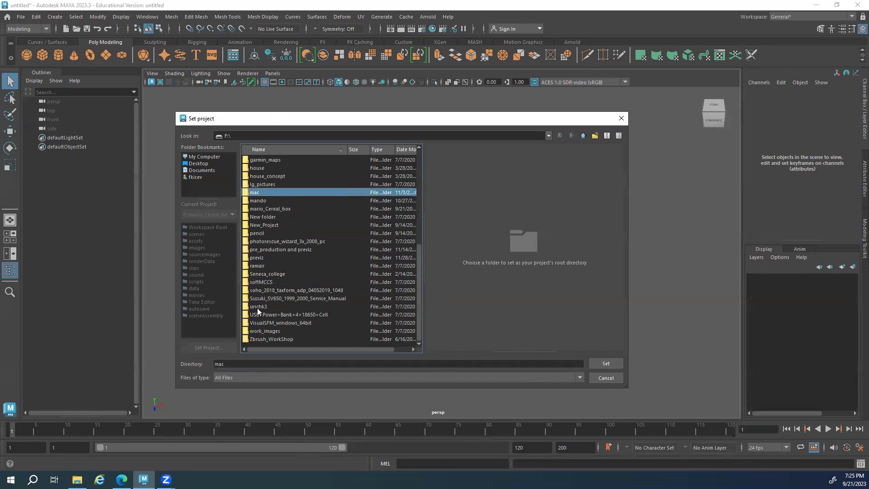
key("m")
left_click(272, 208)
left_click(605, 364)
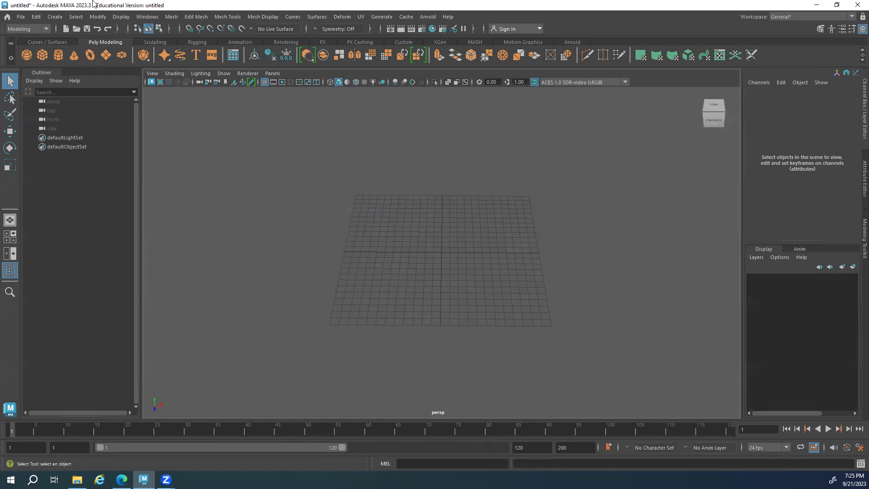
left_click(21, 18)
left_click(21, 17)
left_click(77, 479)
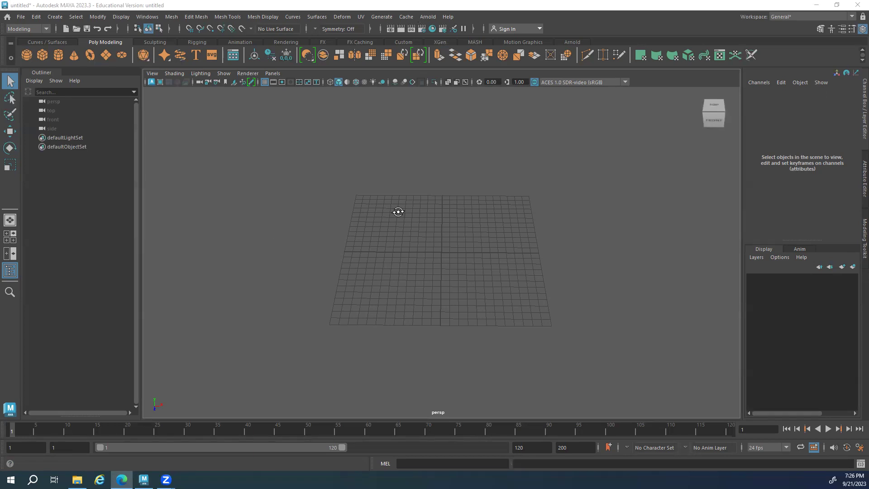
Create a polygon cube with default size at the center of the grid
left_click_drag(398, 211, 412, 208, "alt")
left_click(53, 17)
mouse_move(71, 53)
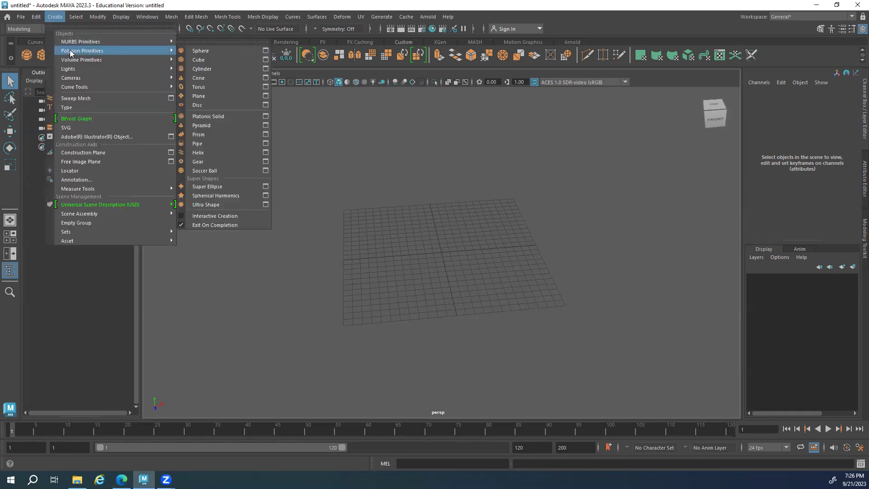
left_click(444, 252)
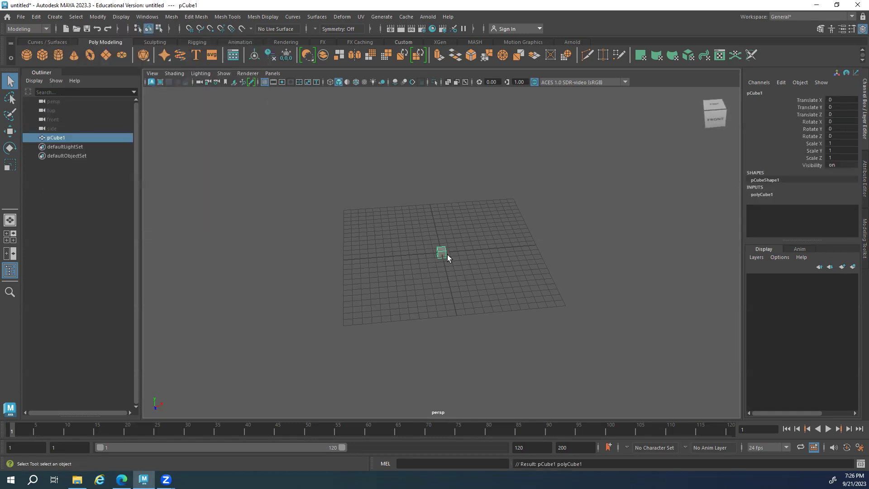
scroll(443, 236, "up", 5)
Assign a new Lambert material with a file texture on its color to the cube, and check the project's sourceimages folder for images
right_click(442, 236)
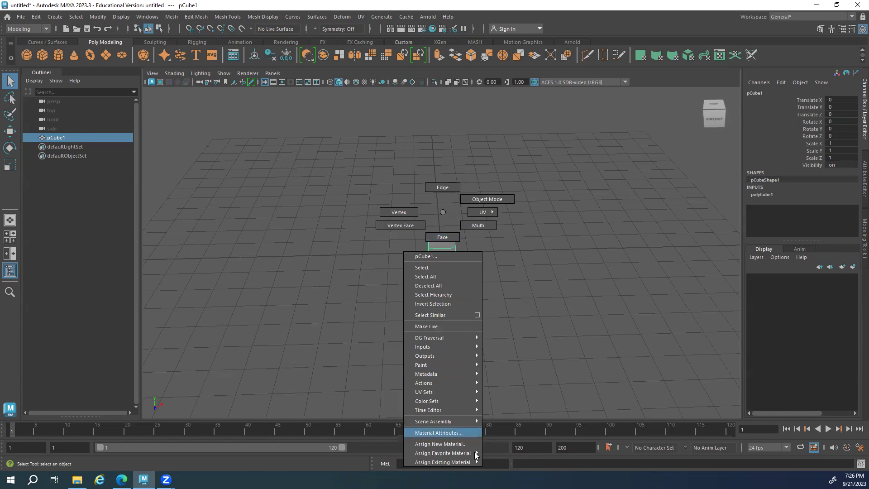
left_click(464, 447)
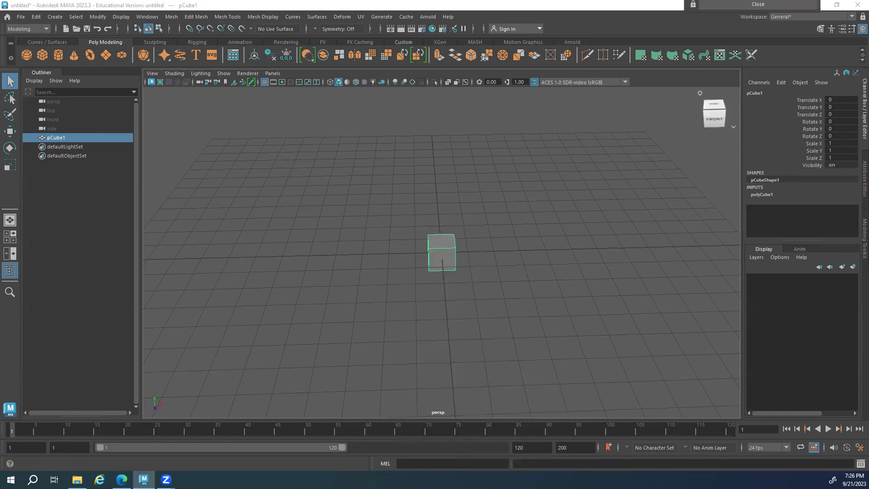
left_click(681, 197)
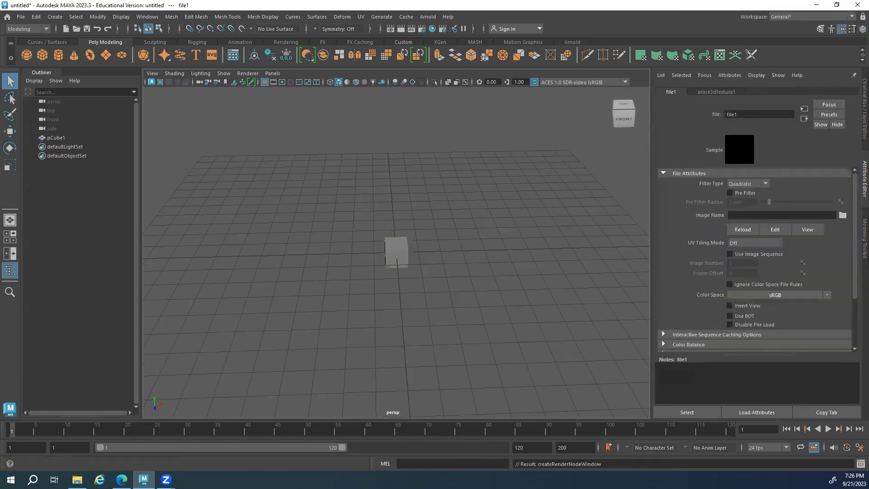
left_click(841, 216)
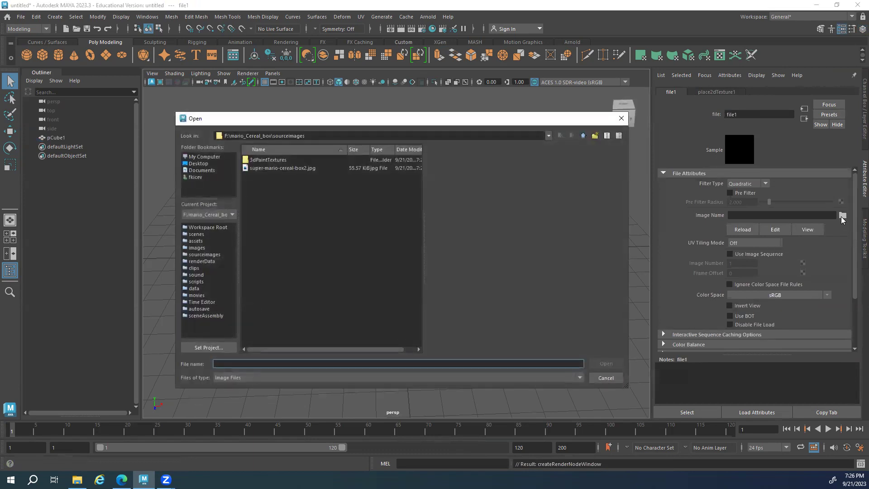
left_click(606, 378)
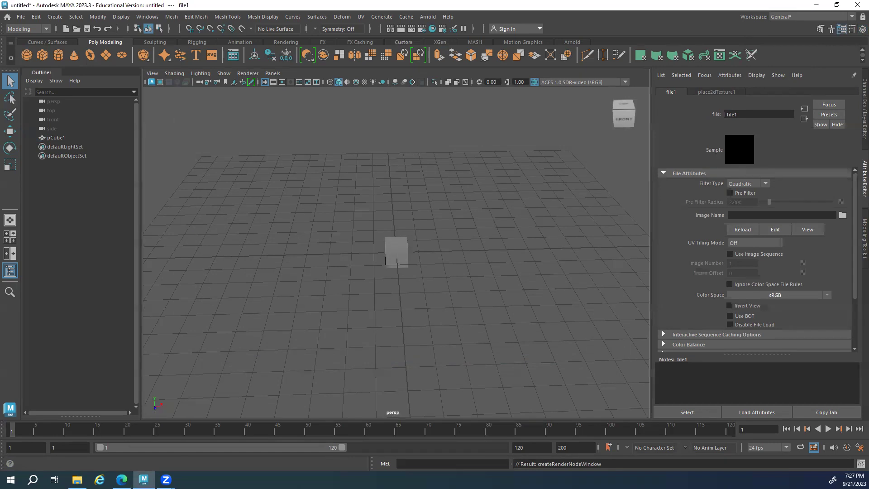
Delete the test cube from the scene
left_click(55, 137)
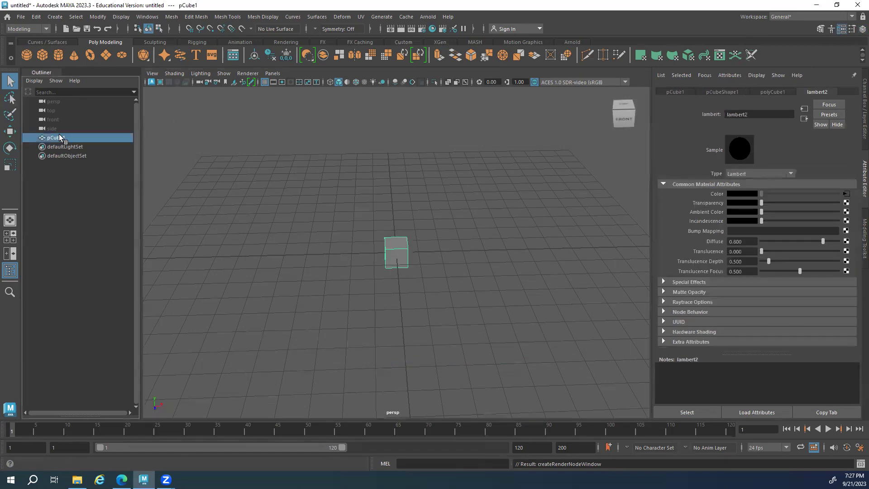
key("Delete")
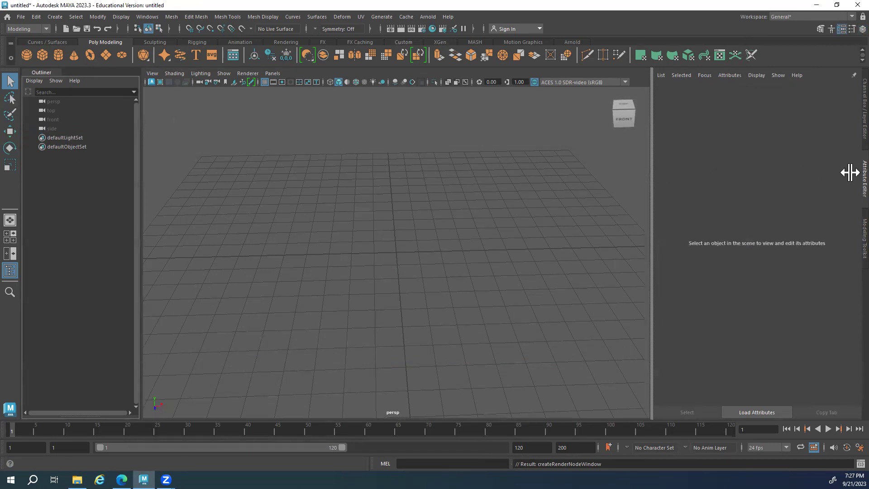
left_click_drag(403, 225, 387, 241, "alt")
scroll(375, 200, "down", 5)
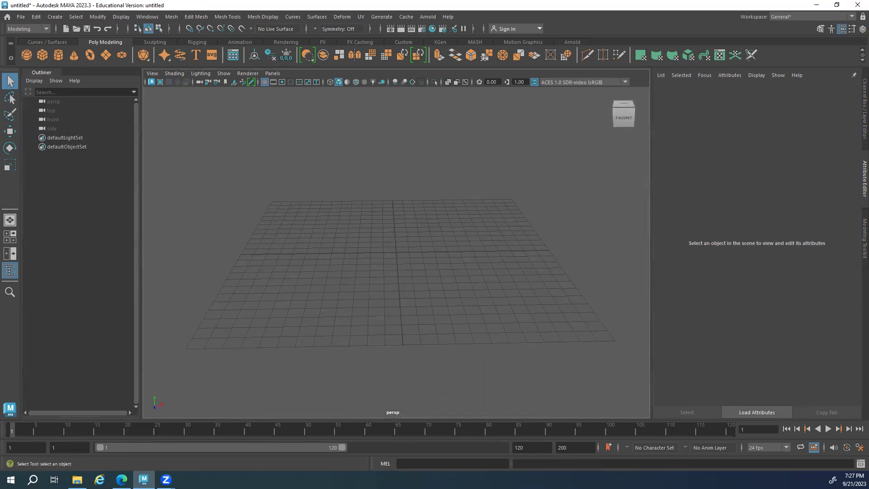
Switch to File Explorer and inspect the mario_Cereal_box project folder and the contents of its sourceimages subfolder
left_click(77, 479)
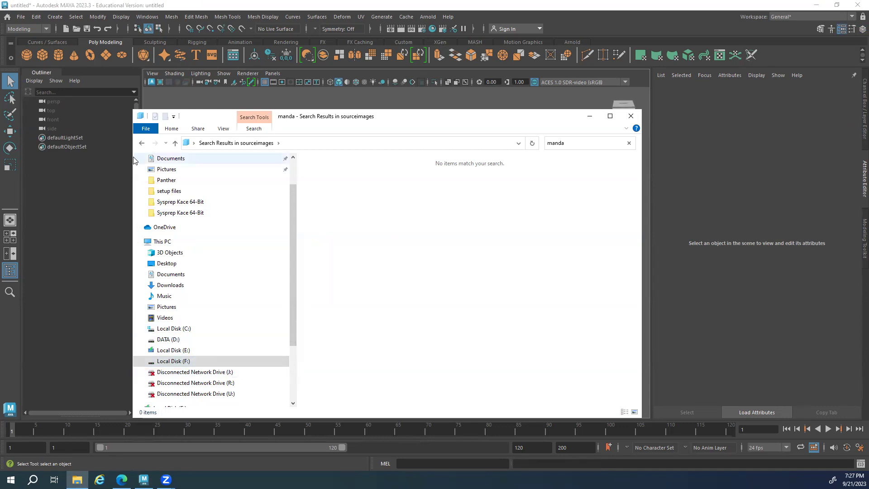
left_click(142, 143)
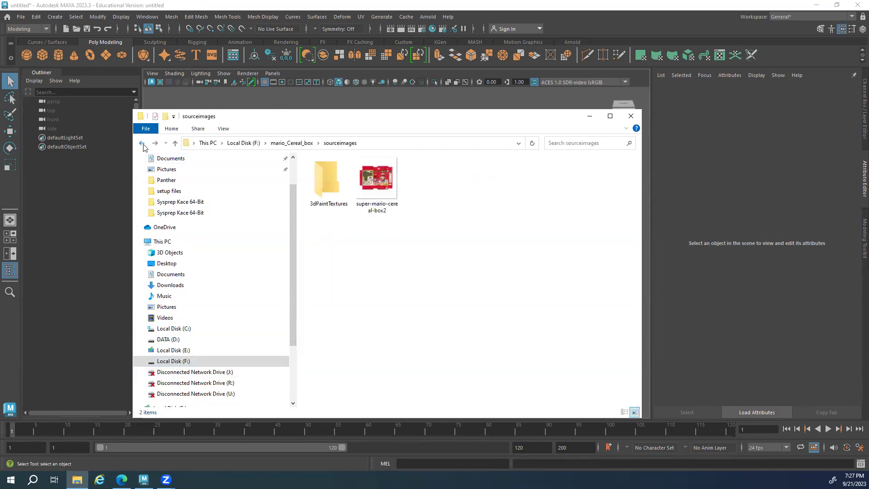
left_click(291, 143)
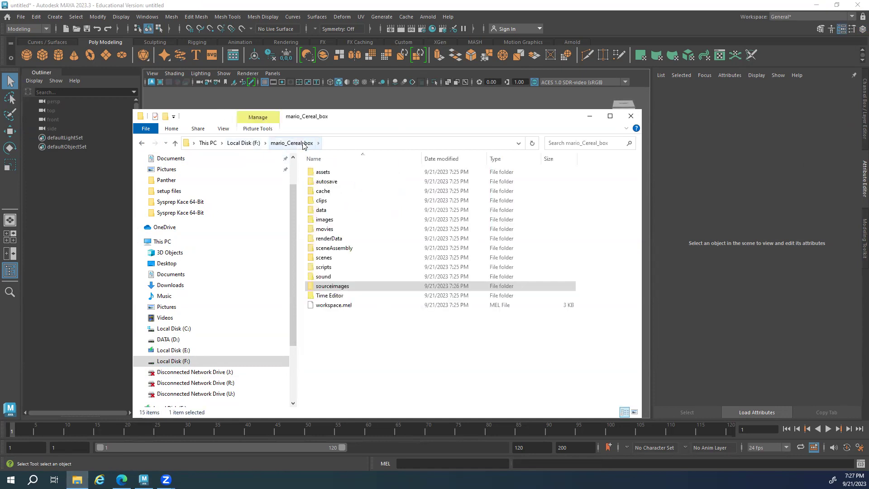
double_click(335, 289)
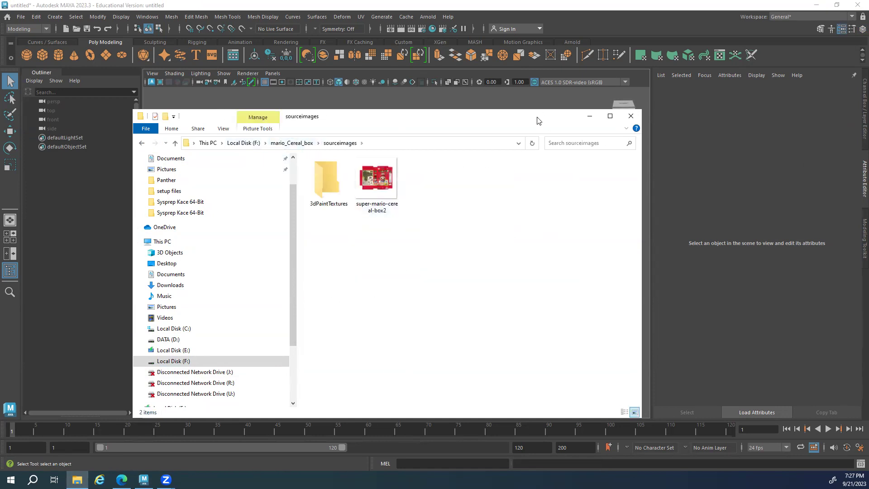
left_click(590, 116)
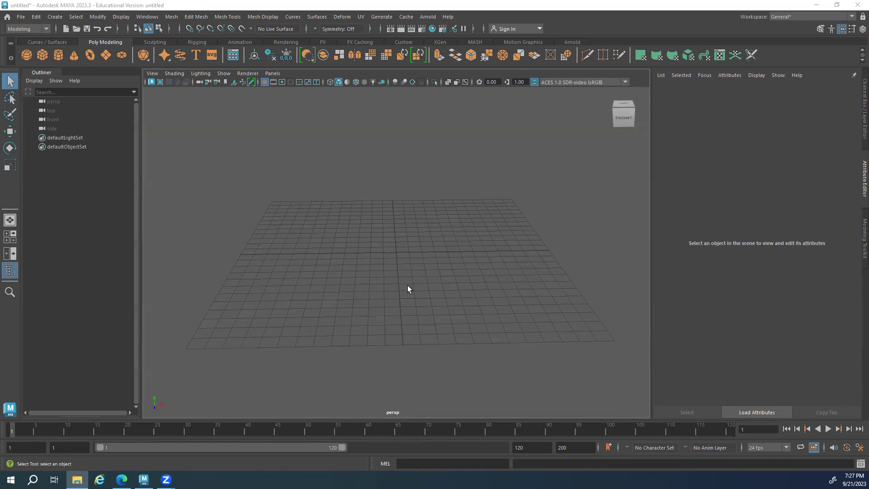
scroll(408, 290, "up", 6)
scroll(469, 289, "down", 5)
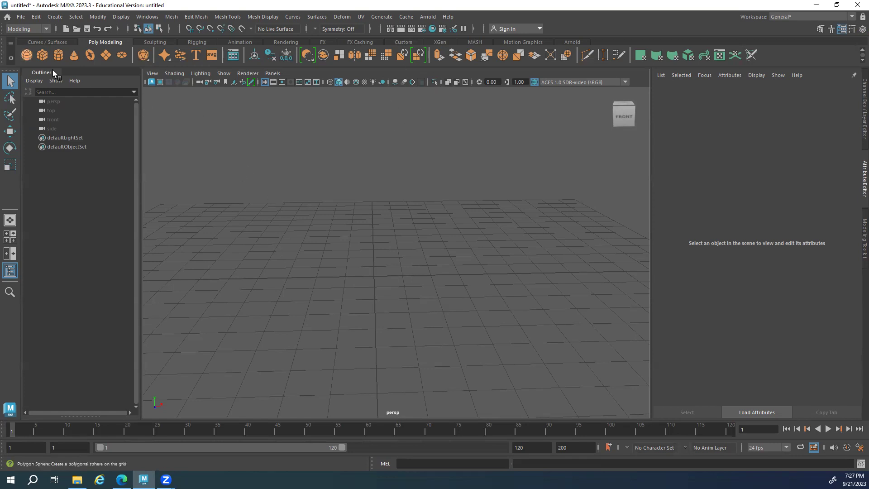
Create a polygon cube with default size at the center of the grid and view it from an angle
left_click(21, 17)
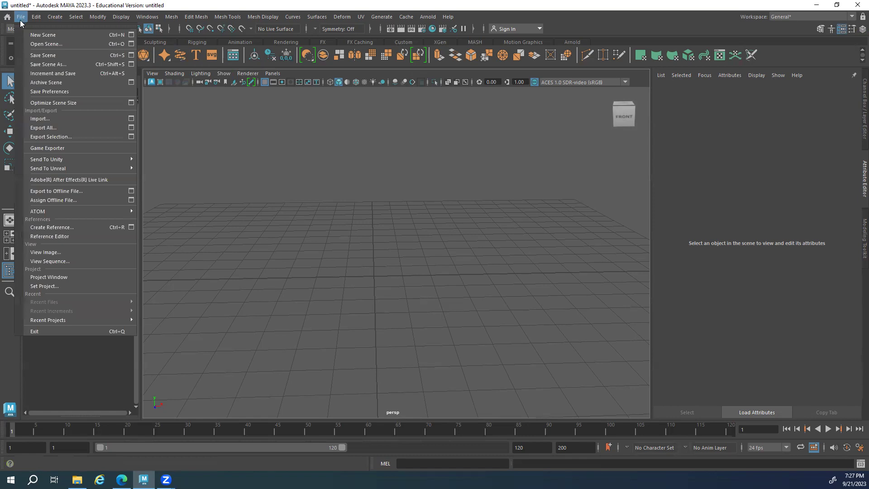
mouse_move(32, 20)
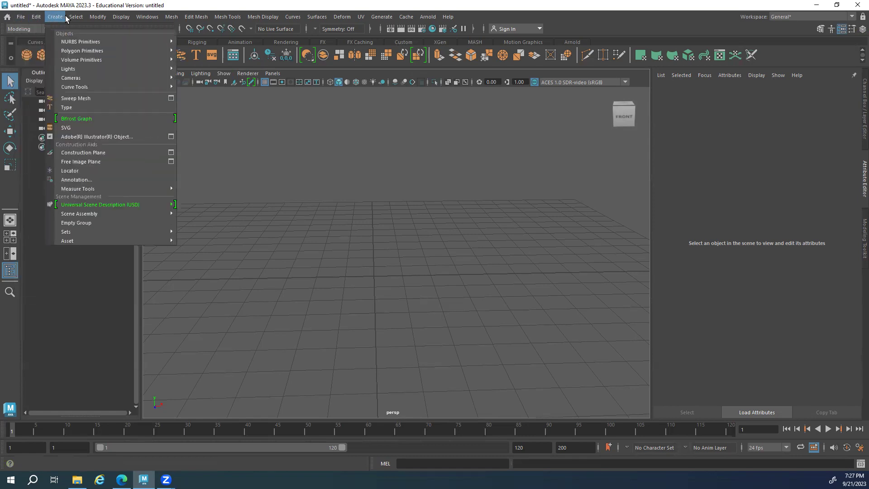
mouse_move(73, 19)
mouse_move(81, 50)
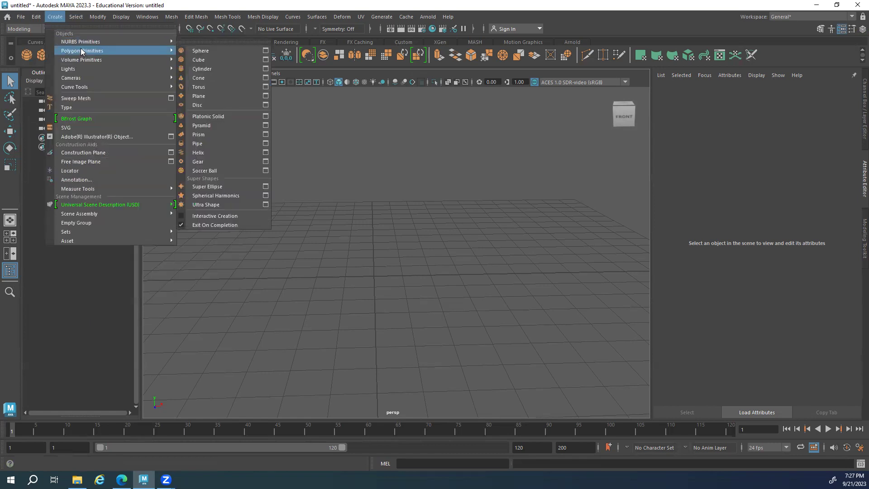
left_click(243, 60)
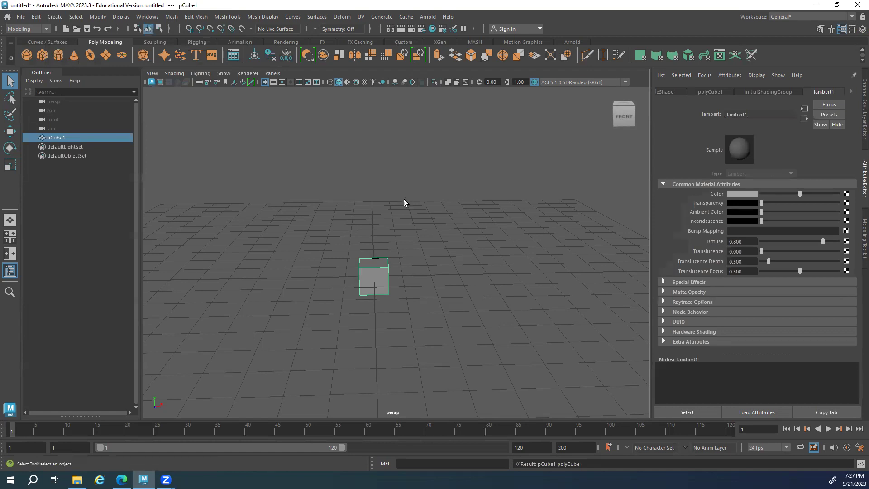
left_click_drag(421, 277, 276, 267, "alt")
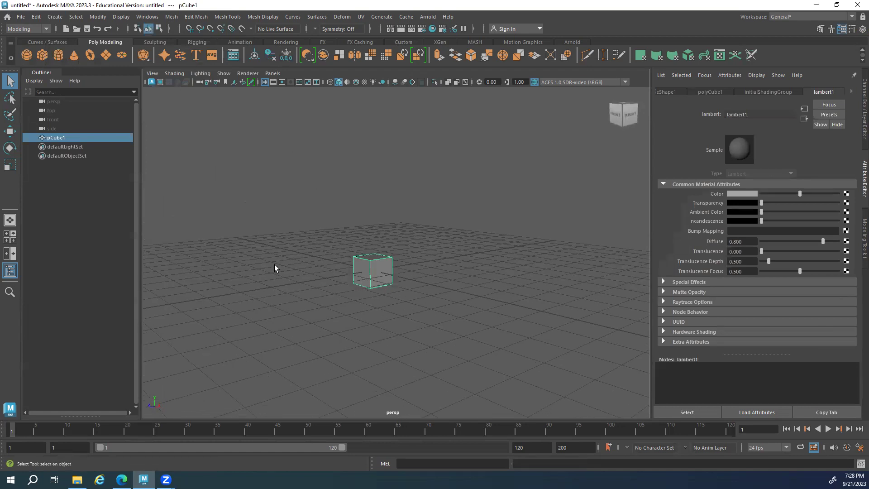
right_click_drag(275, 268, 398, 253, "alt")
Display the cube's transform channels and examine the cube from several angles and distances
left_click(865, 116)
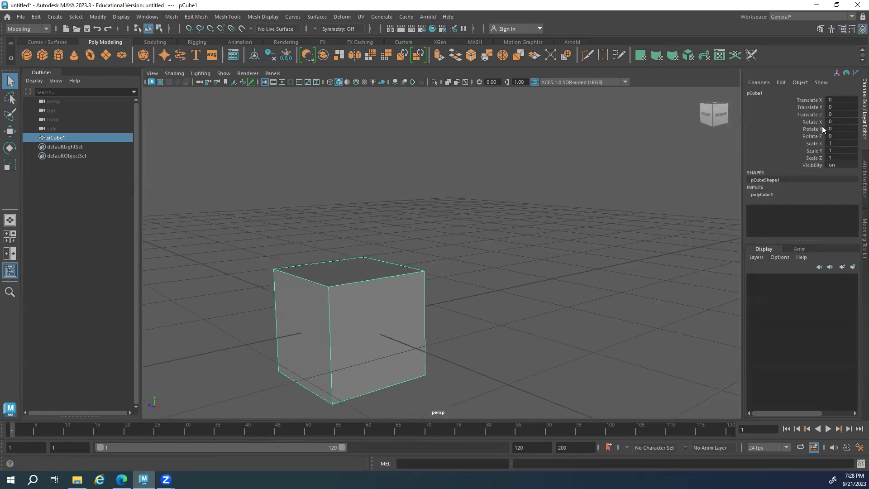
left_click_drag(264, 305, 335, 312, "alt")
right_click_drag(335, 313, 304, 309, "alt")
left_click_drag(304, 309, 335, 306, "alt")
right_click_drag(335, 307, 310, 268, "alt")
left_click_drag(310, 268, 388, 271, "alt")
right_click_drag(460, 307, 466, 313, "alt")
middle_click_drag(452, 298, 407, 213, "alt")
right_click_drag(407, 213, 384, 243, "alt")
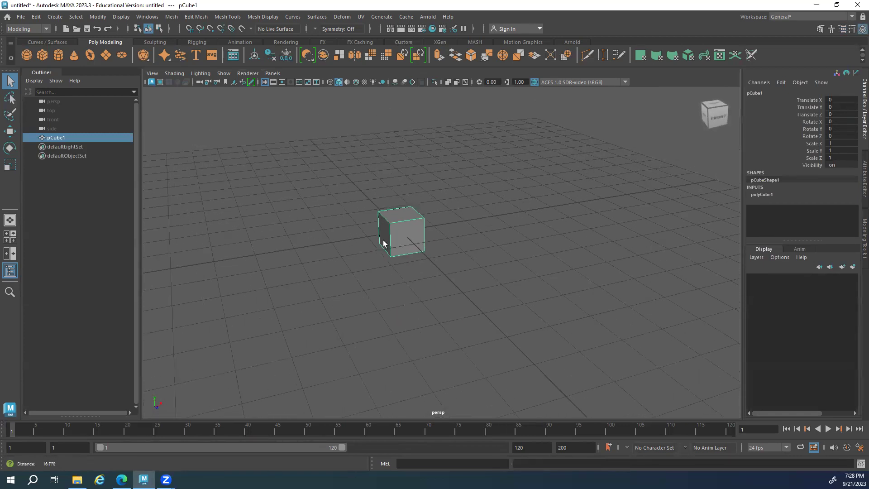
Show the cube's attributes in the Attribute Editor and detach it as a floating window beside the cube
key("ctrl+a")
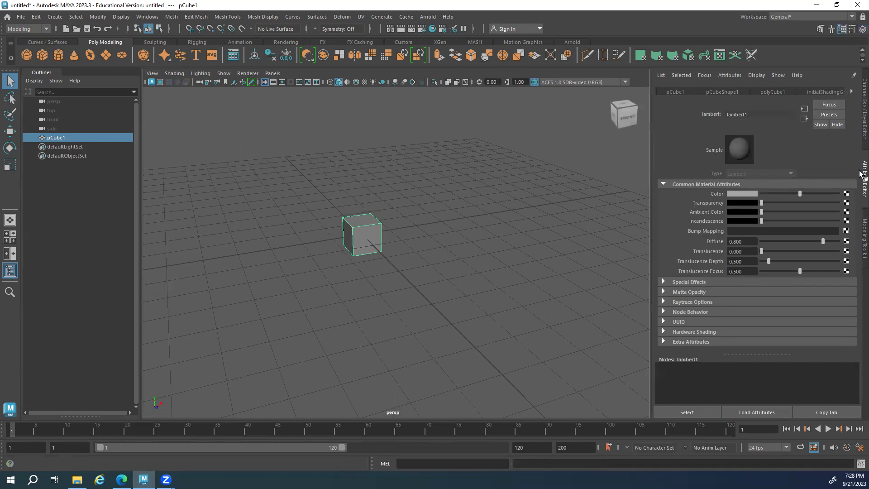
left_click_drag(860, 174, 697, 61)
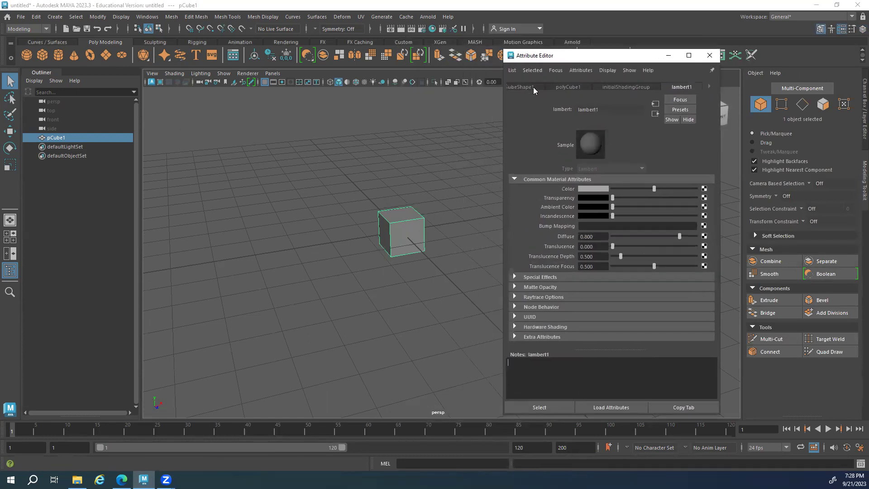
left_click(466, 126)
left_click(397, 235)
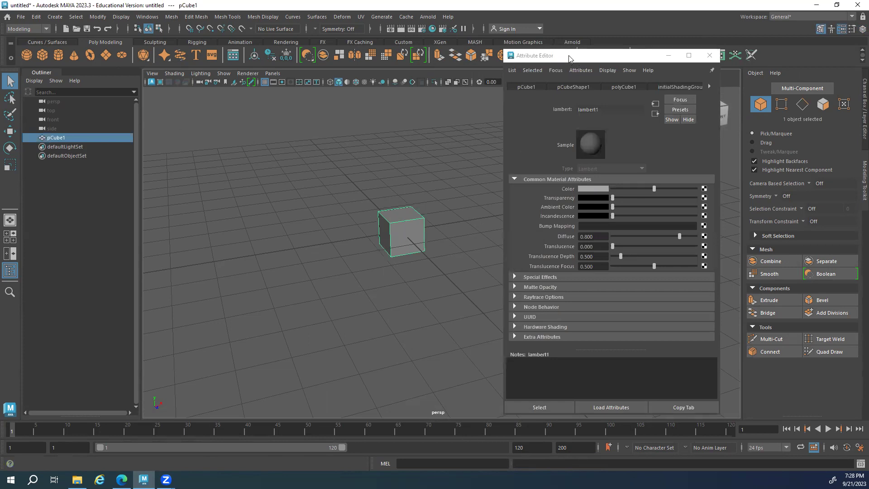
left_click(610, 59)
left_click_drag(610, 59, 597, 46)
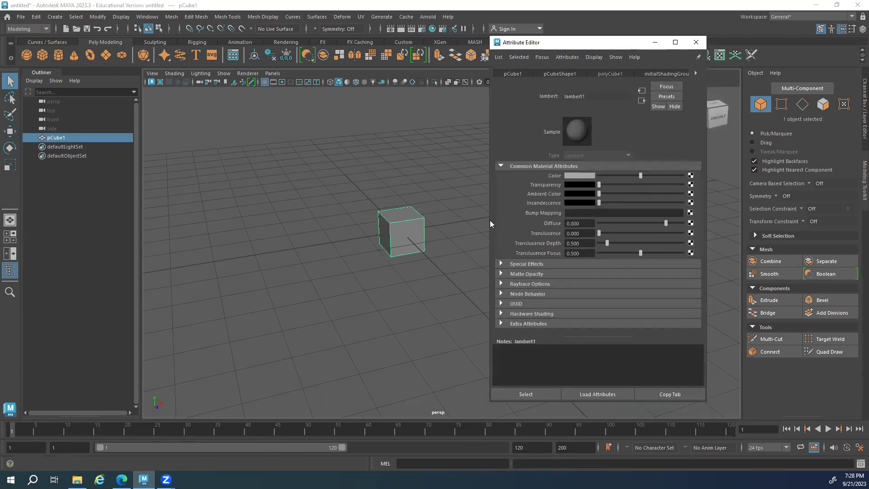
Examine the cube's transform, its shape attributes including the Arnold settings, and its polyCube1 node, and close the Attribute Editor
left_click(520, 74)
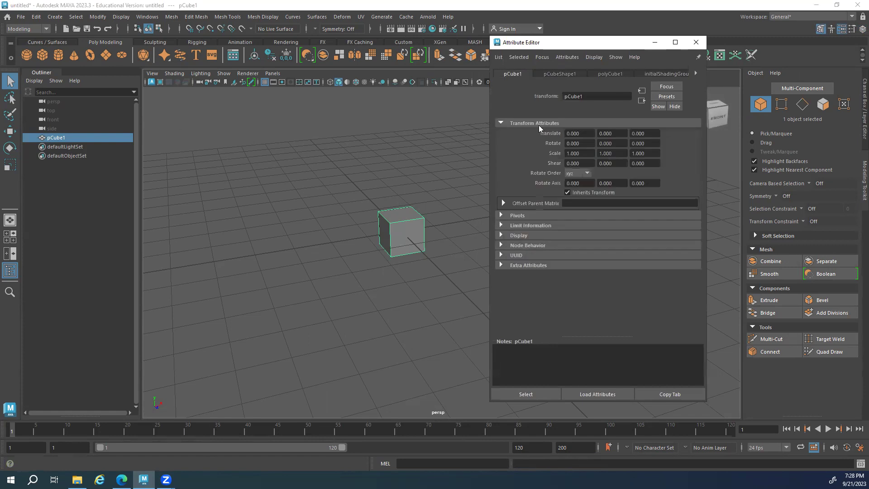
left_click_drag(376, 259, 386, 261, "alt")
left_click_drag(405, 208, 393, 222, "alt")
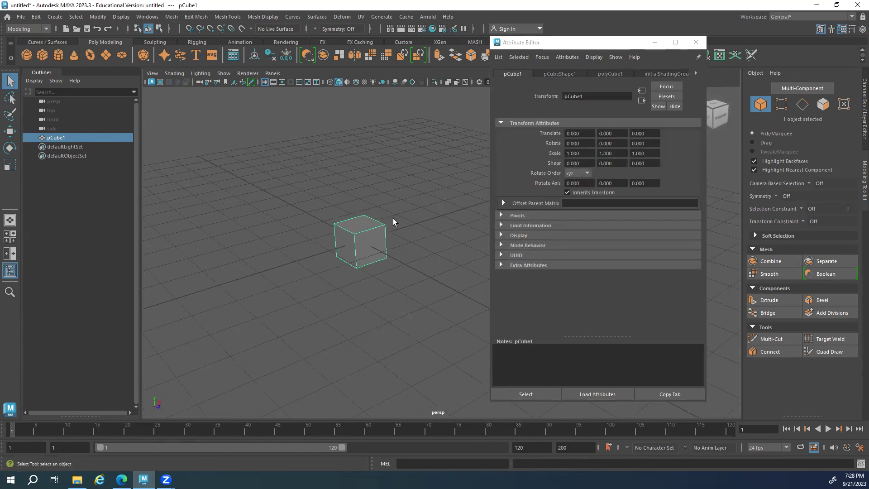
left_click(555, 73)
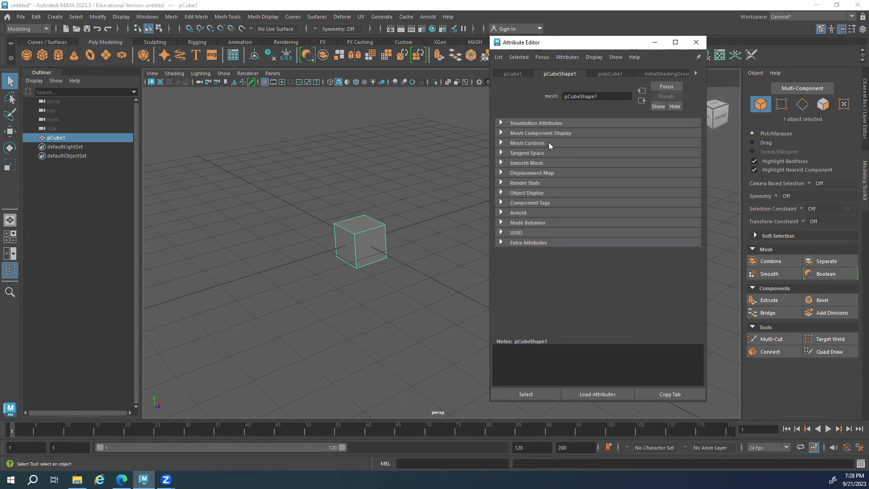
left_click(534, 163)
left_click(527, 162)
left_click(528, 123)
left_click(533, 121)
left_click(524, 211)
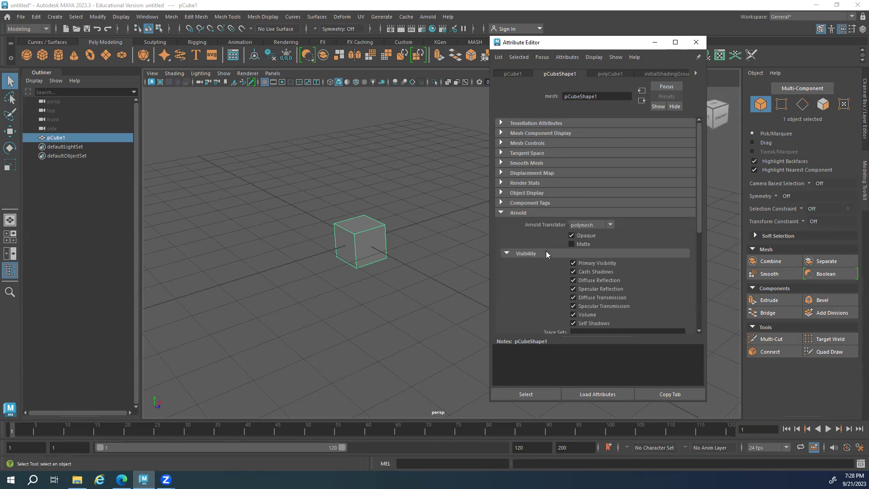
scroll(546, 250, "down", 3)
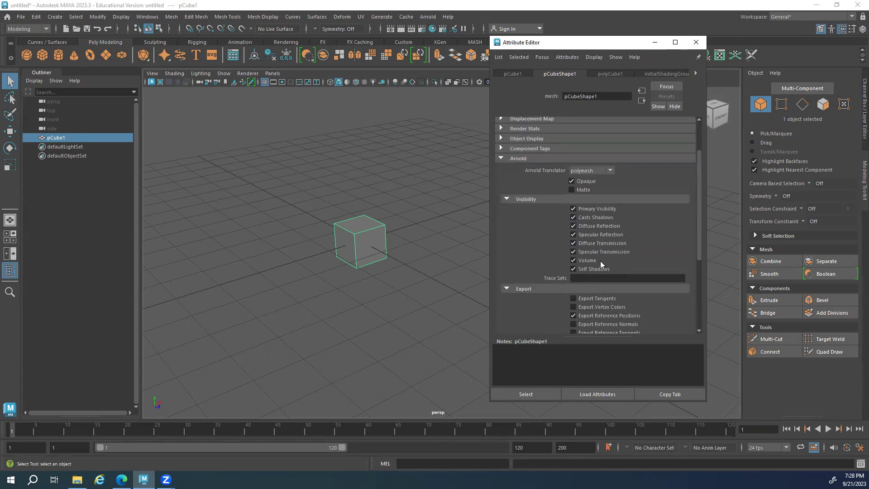
scroll(600, 261, "down", 3)
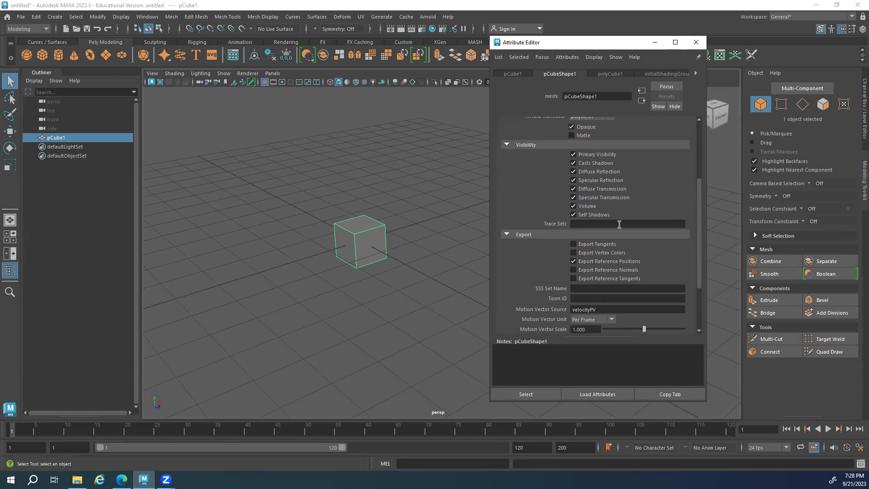
scroll(632, 216, "up", 4)
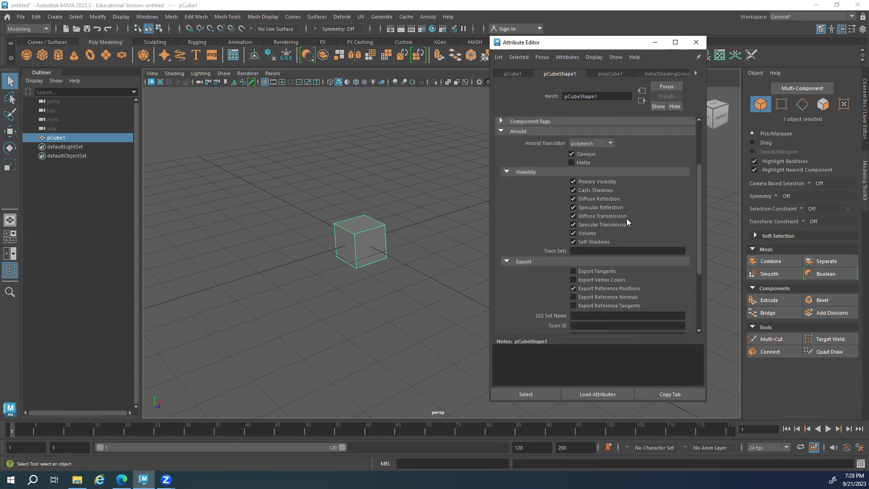
left_click(610, 74)
left_click(697, 43)
left_click_drag(313, 255, 351, 254, "alt")
scroll(386, 242, "up", 4)
middle_click_drag(386, 242, 487, 224, "alt")
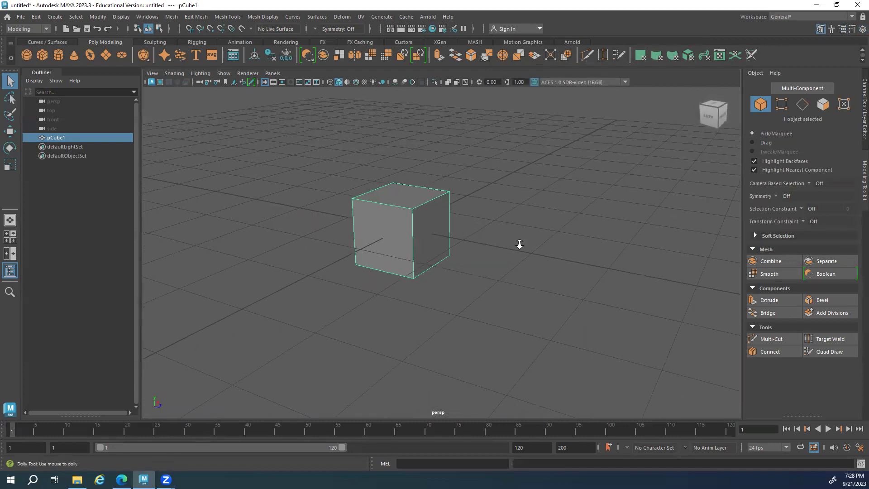
scroll(482, 227, "down", 4)
left_click_drag(481, 227, 473, 239, "alt")
scroll(406, 221, "down", 3)
right_click_drag(406, 224, 599, 276, "alt")
left_click_drag(599, 275, 444, 228, "alt")
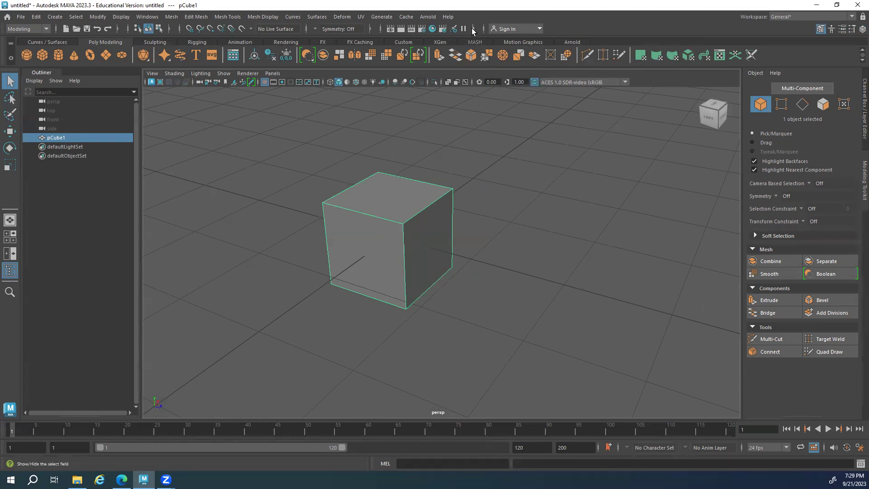
left_click_drag(385, 250, 396, 224, "alt")
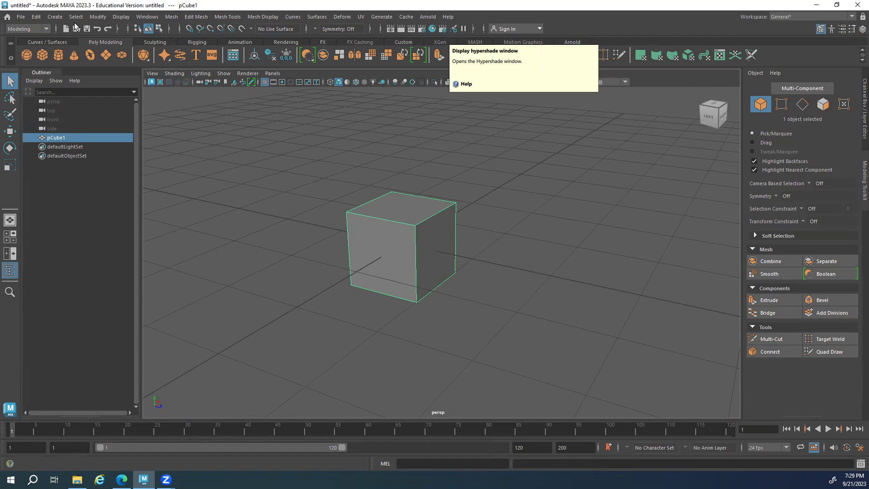
Open the Hypershade and delete all removable materials, including the leftover lambert2
left_click(148, 17)
mouse_move(193, 89)
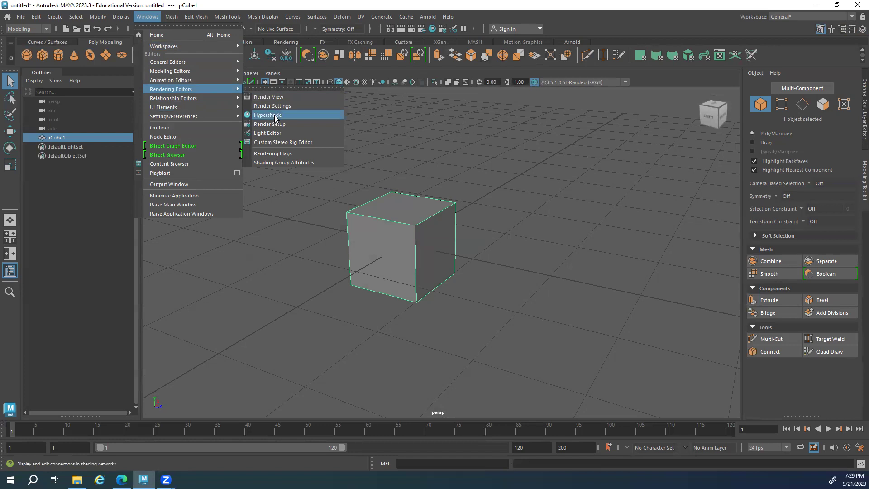
left_click(274, 115)
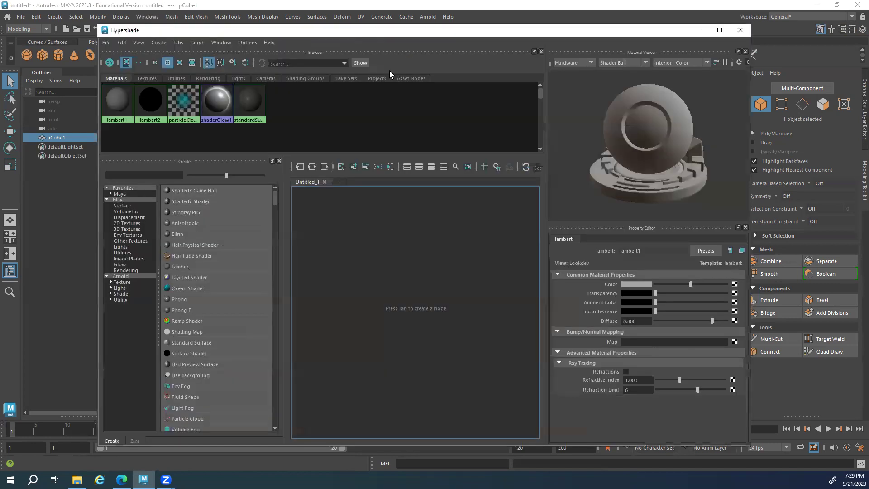
left_click_drag(278, 132, 104, 87)
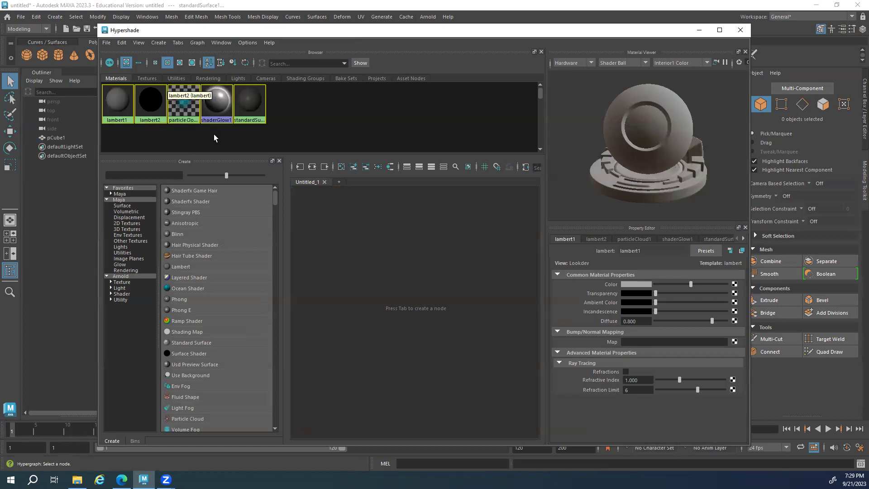
key("Delete")
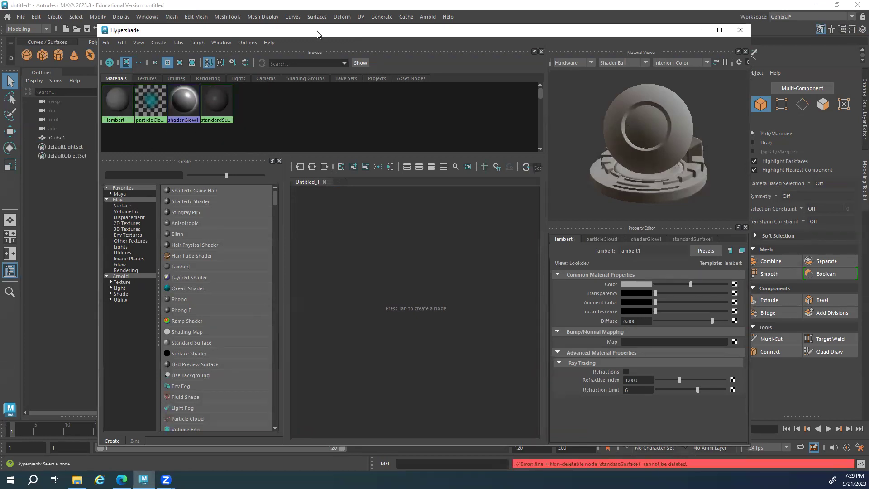
Inspect the default lambert1 and standardSurface1 materials, and browse the Maya favorites and Arnold node lists for available shaders
left_click_drag(316, 35, 298, 33)
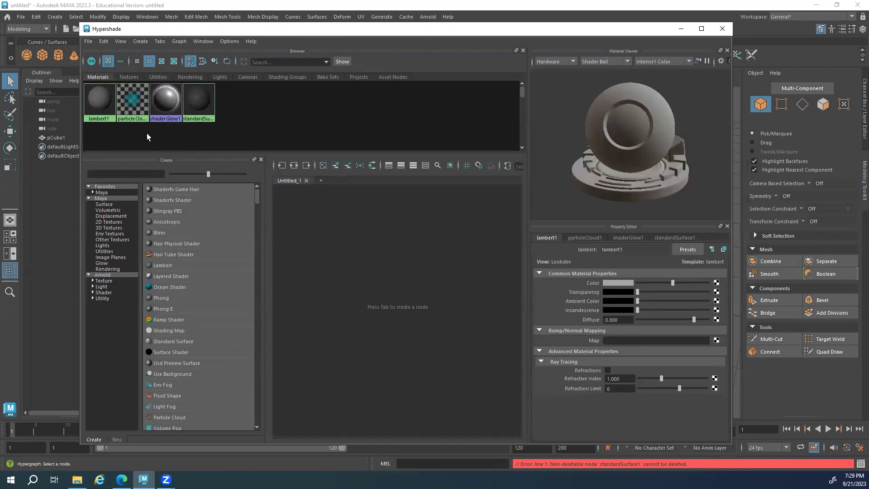
left_click(98, 100)
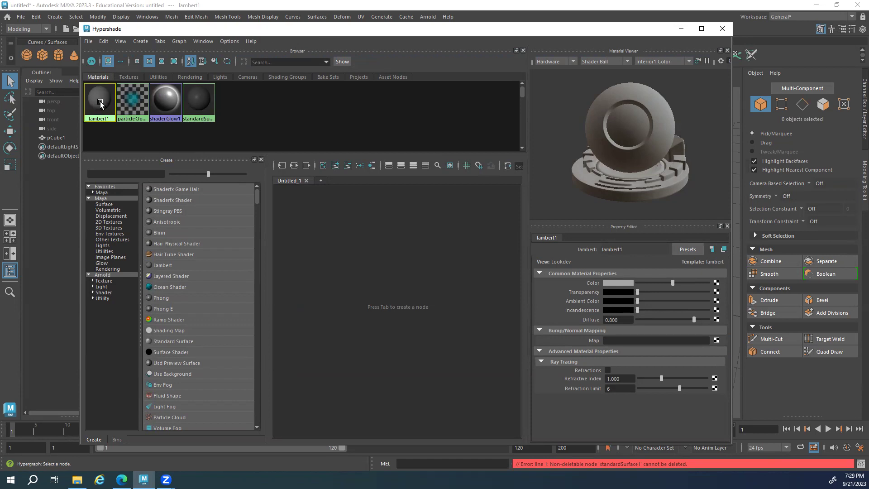
left_click(196, 99)
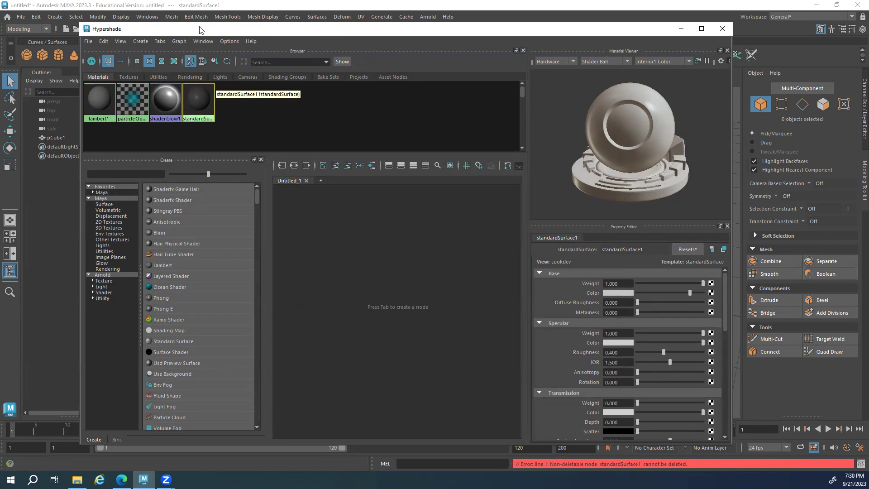
left_click_drag(201, 30, 200, 26)
left_click(93, 190)
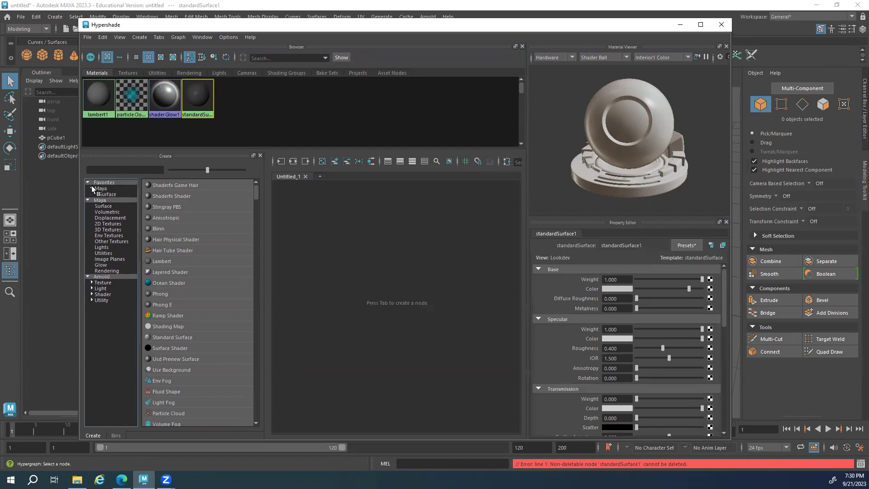
left_click(99, 188)
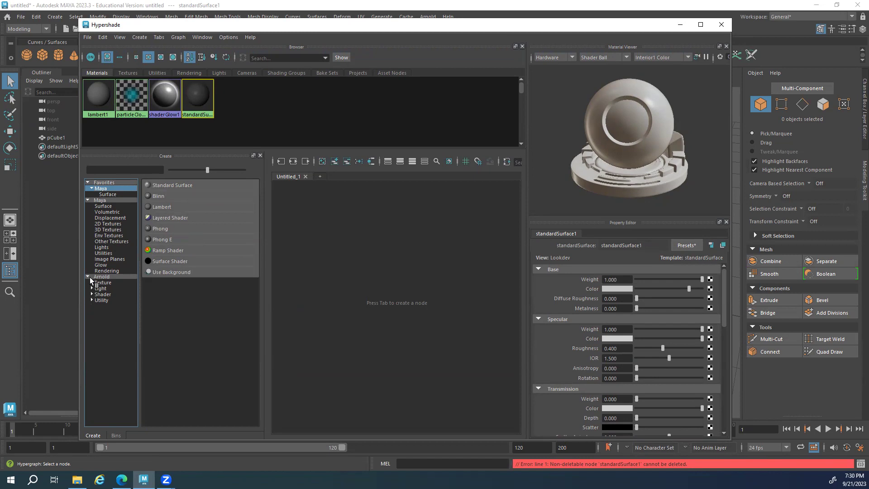
left_click(107, 277)
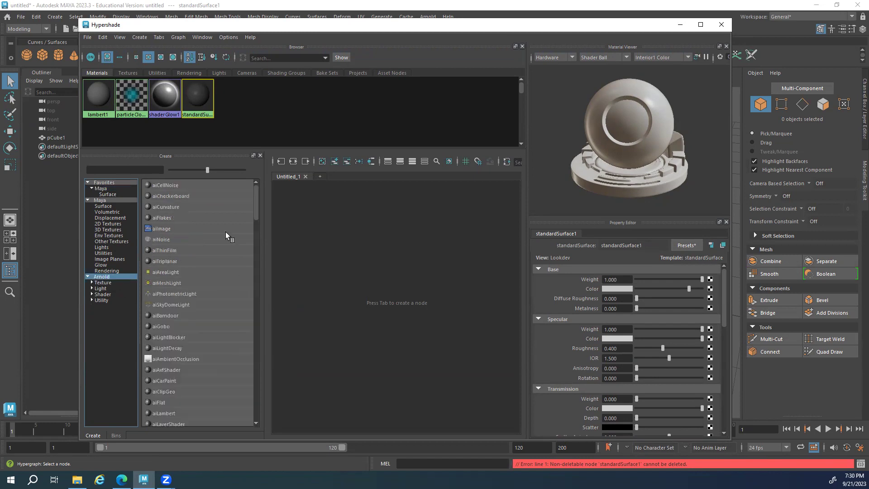
scroll(180, 282, "down", 5)
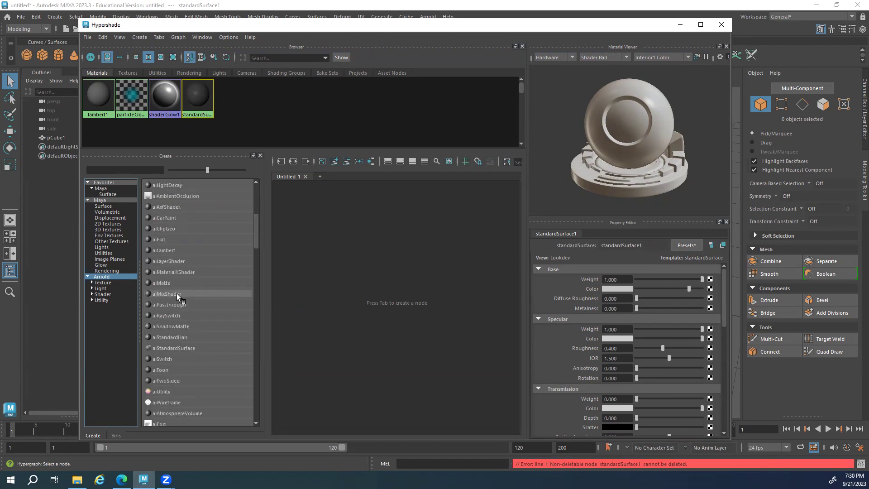
Create a Standard Surface material from the Maya favorites as a test and delete its nodes from the graph
left_click(102, 189)
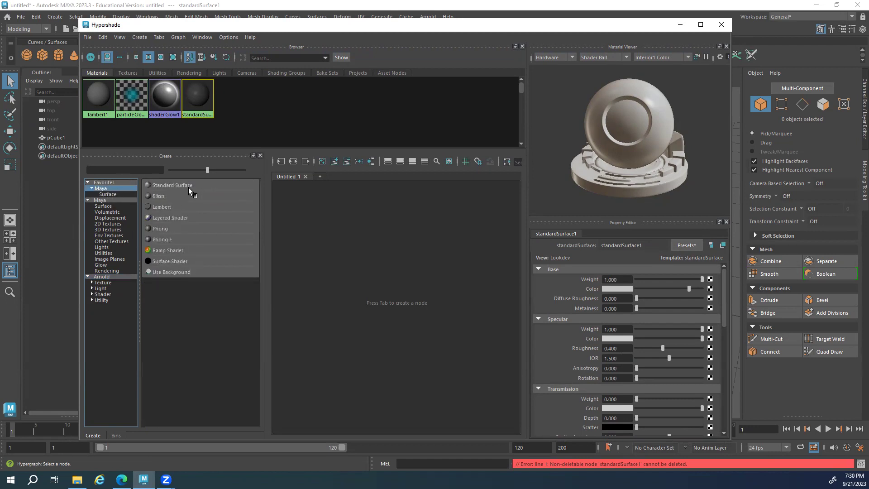
left_click(174, 186)
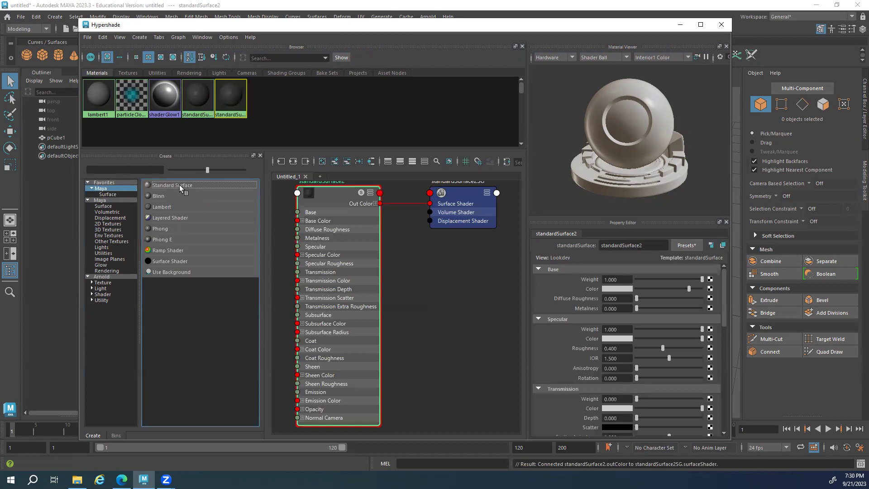
scroll(445, 270, "down", 3)
left_click_drag(491, 197, 301, 431)
key("Delete")
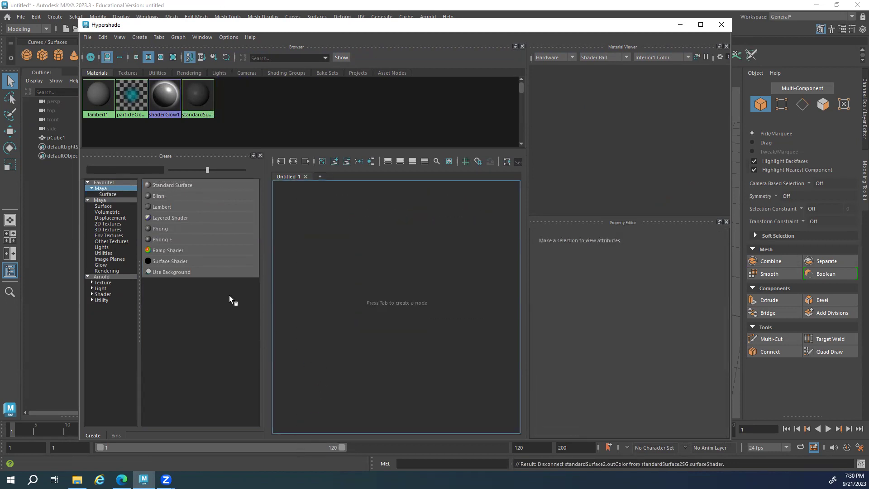
Create an Arnold aiStandardSurface material as a test and delete its nodes from the graph
left_click(100, 275)
scroll(189, 304, "down", 2)
scroll(188, 349, "down", 1)
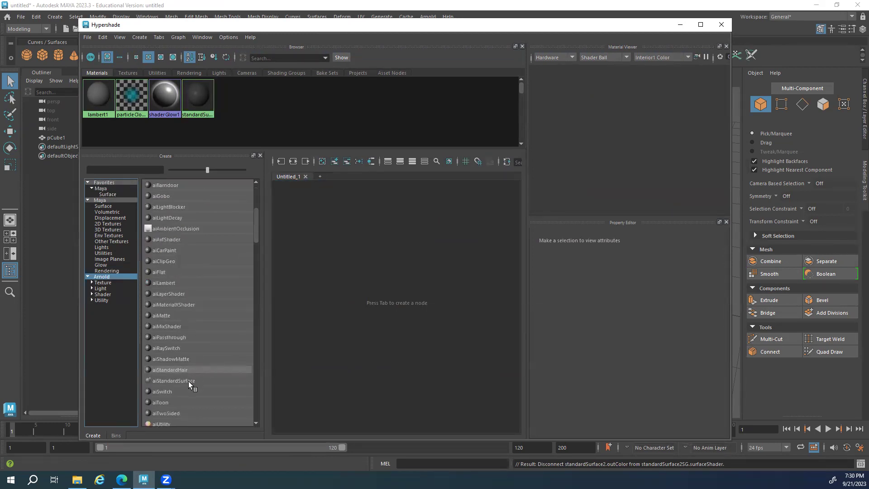
left_click(180, 380)
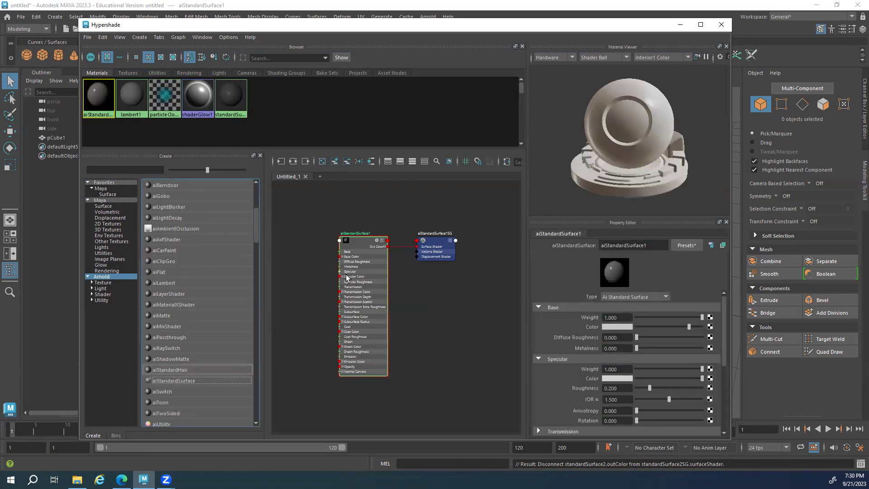
left_click_drag(477, 206, 310, 420)
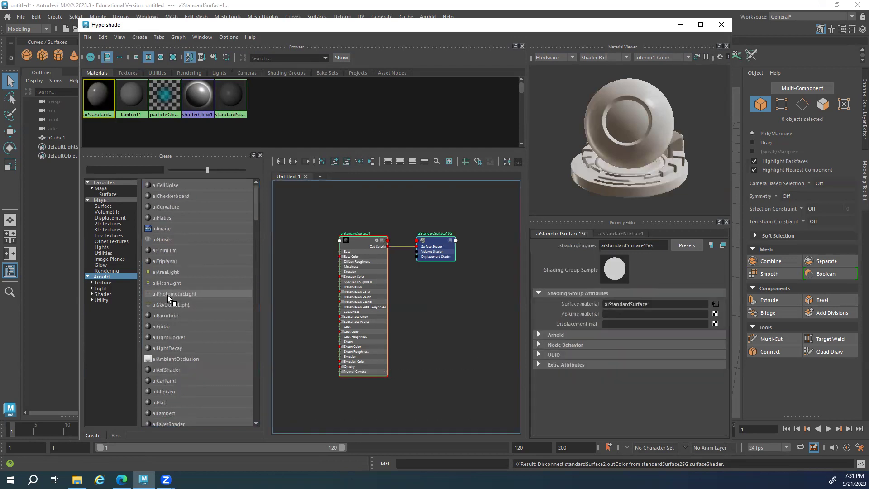
scroll(170, 272, "up", 4)
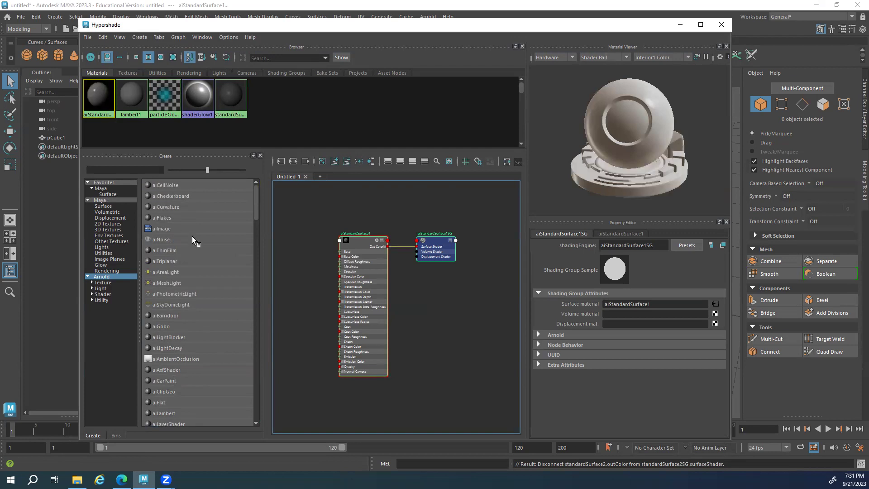
left_click_drag(479, 206, 259, 416)
key("Delete")
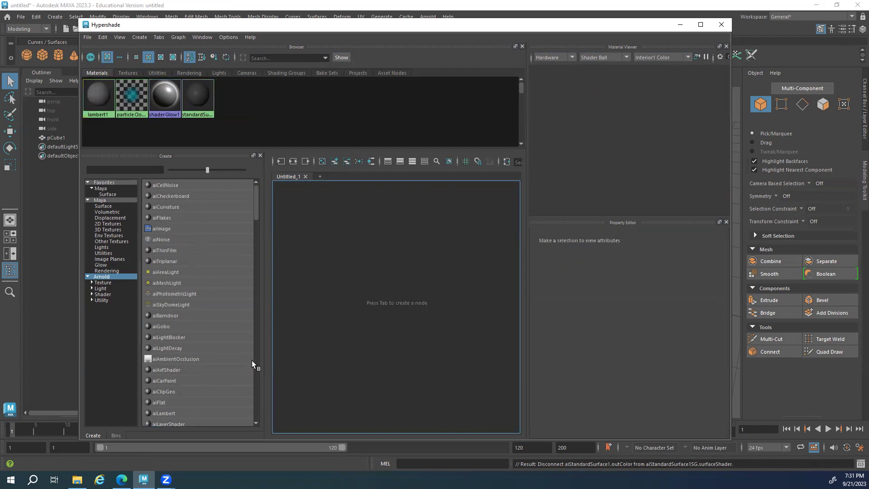
Delete all unused shading nodes from the scene
left_click(104, 37)
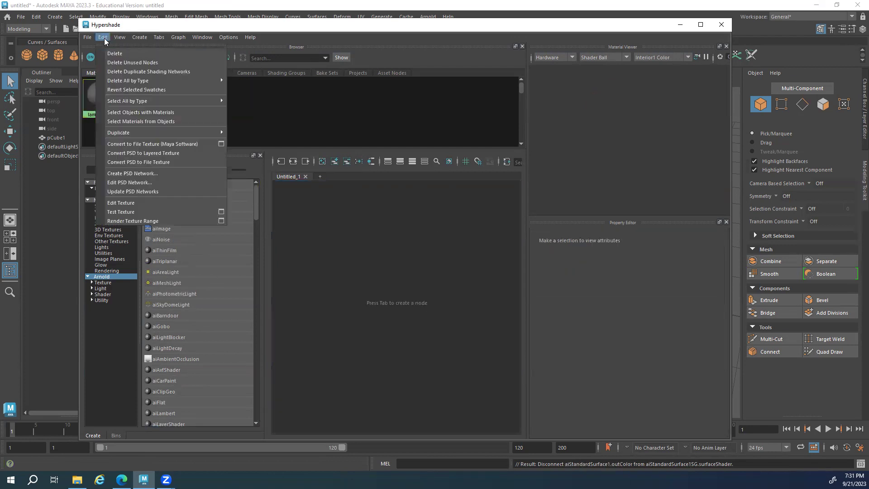
left_click(124, 62)
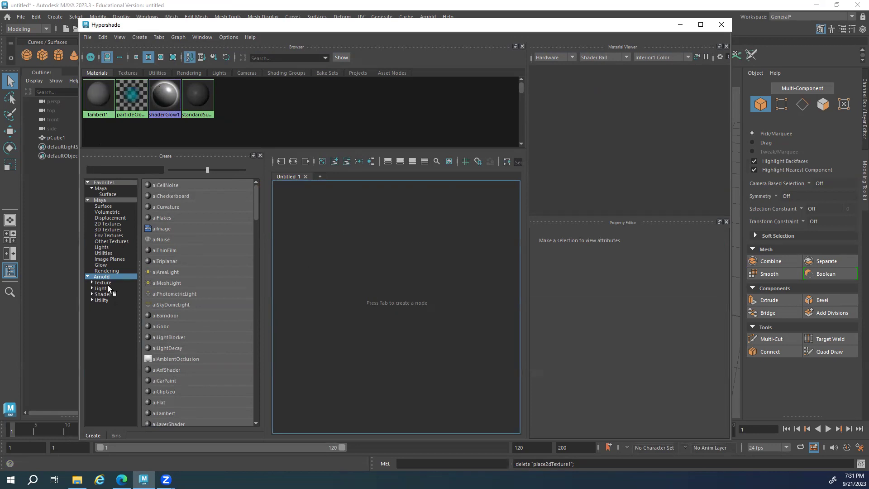
Create an aiStandardSurface material from the Arnold node list
left_click(101, 277)
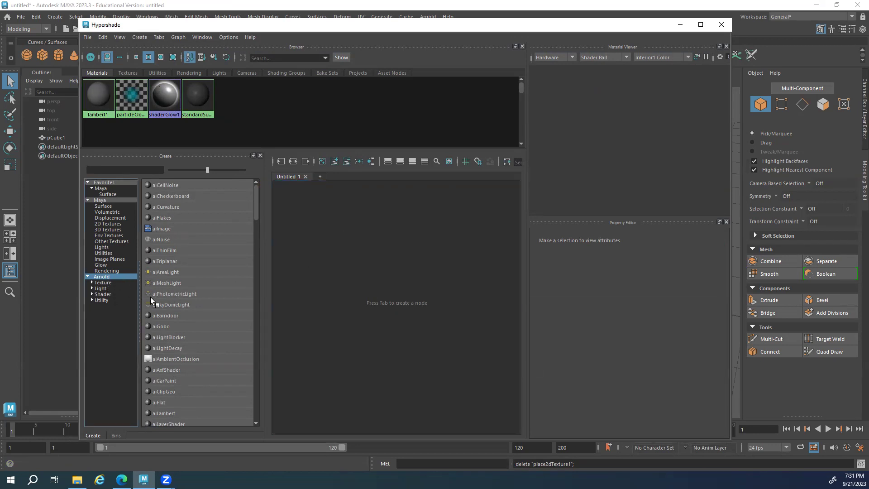
scroll(194, 321, "down", 2)
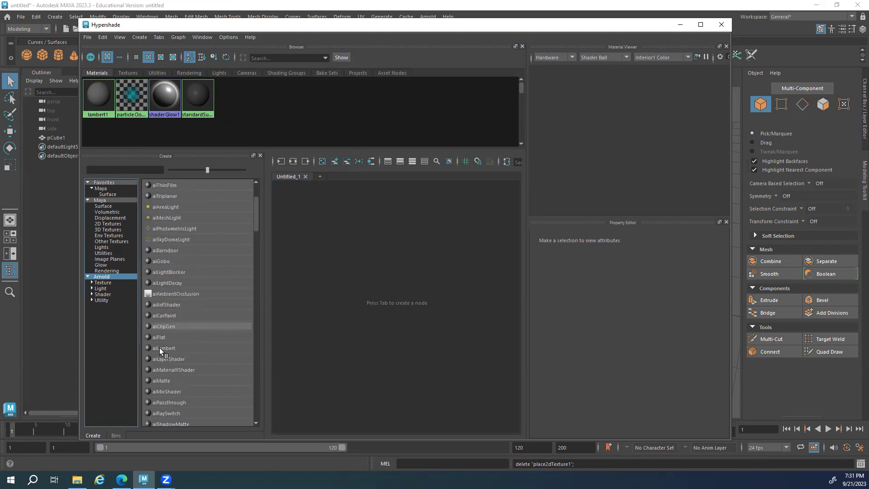
scroll(183, 365, "down", 2)
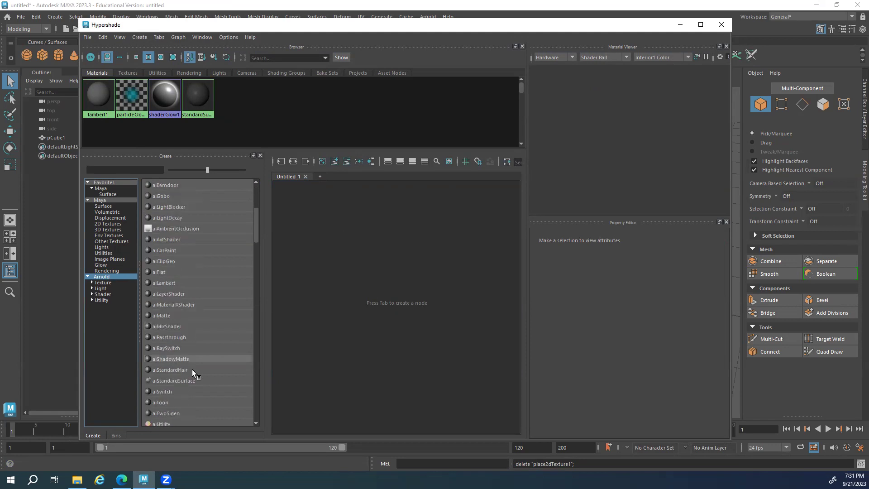
left_click(165, 380)
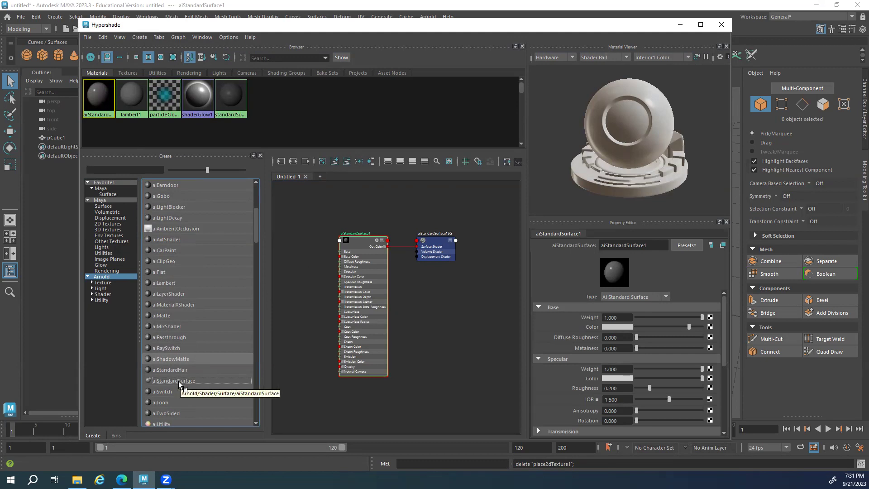
Move the aiStandardSurface1 node closer to its shading group node in the graph
left_click_drag(479, 201, 288, 425)
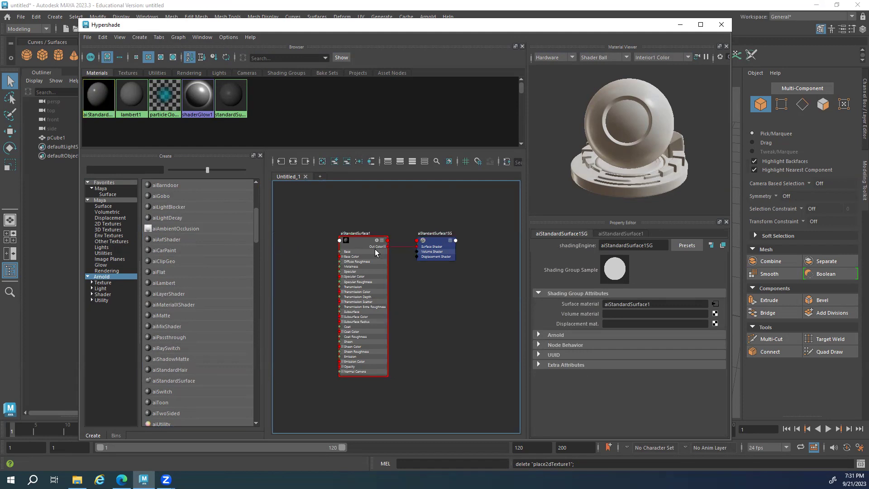
scroll(375, 249, "up", 3)
scroll(437, 282, "down", 3)
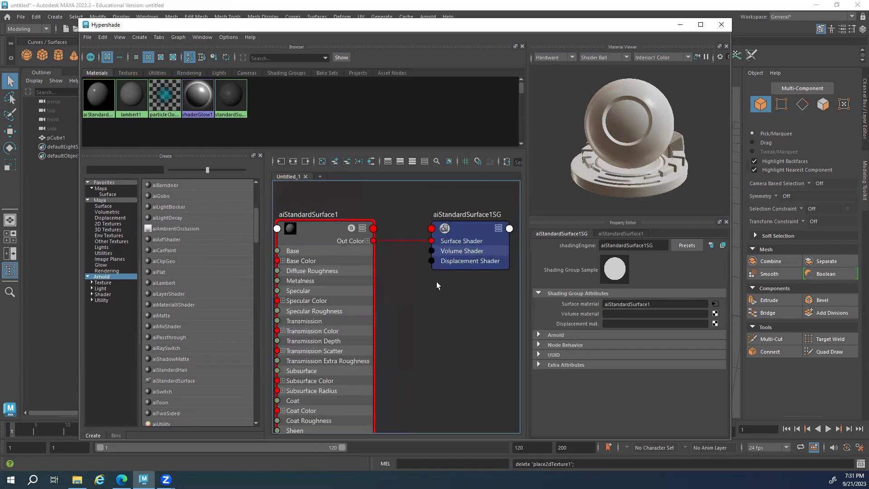
left_click(352, 242)
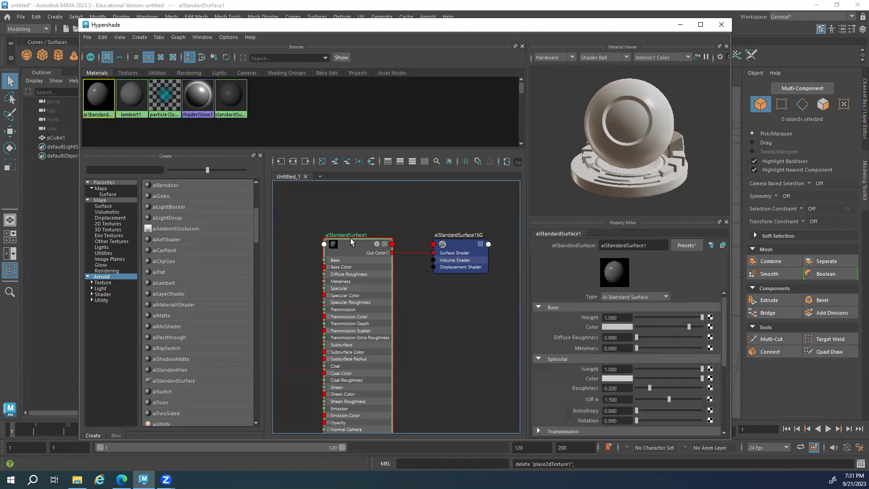
middle_click_drag(359, 219, 356, 192)
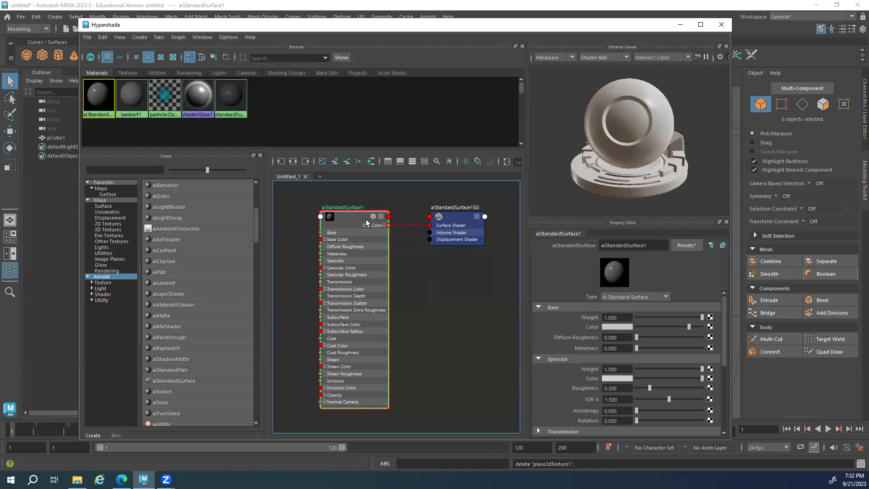
left_click_drag(353, 218, 372, 217)
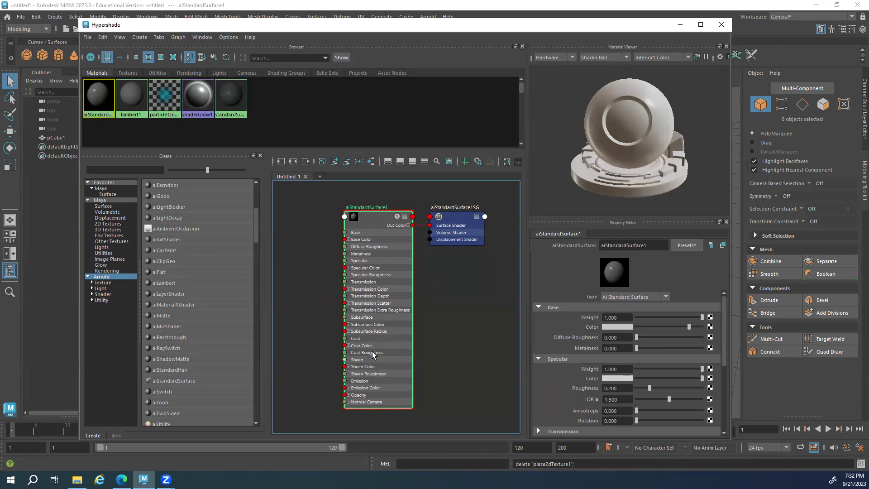
mouse_move(380, 217)
left_mouse_down()
mouse_move(361, 217)
mouse_move(378, 218)
left_mouse_up()
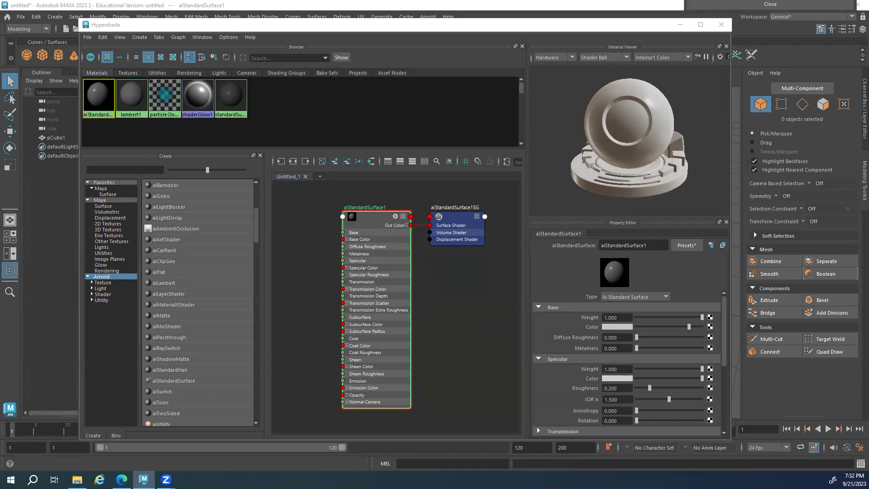
Connect a File texture node to the Base Color of the aiStandardSurface1 material
left_click_drag(257, 87, 305, 85)
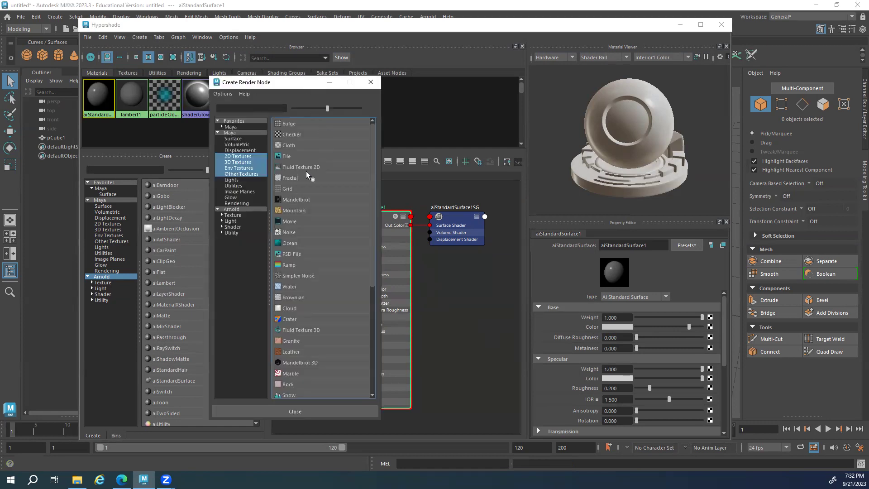
left_click(283, 158)
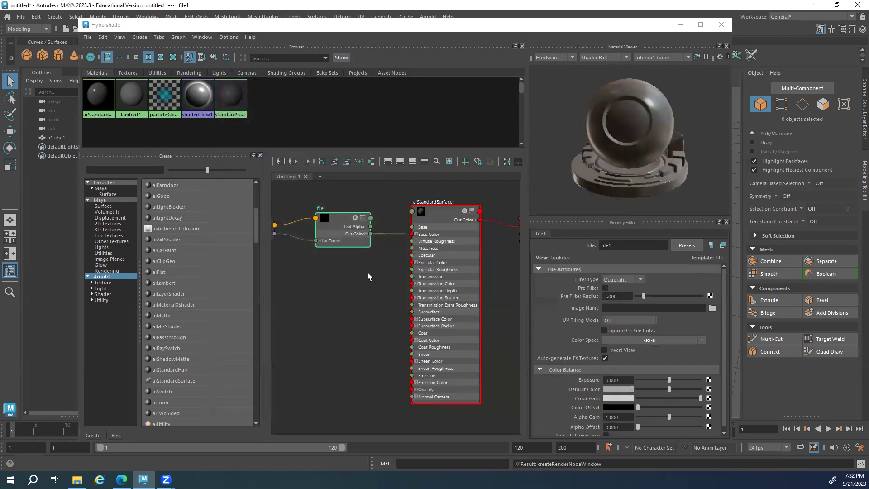
scroll(367, 272, "down", 3)
scroll(339, 258, "up", 2)
middle_click_drag(368, 284, 351, 304, "alt")
Inspect the place2dTexture1 placement attributes and the filter type options of the file1 node
left_click(313, 264)
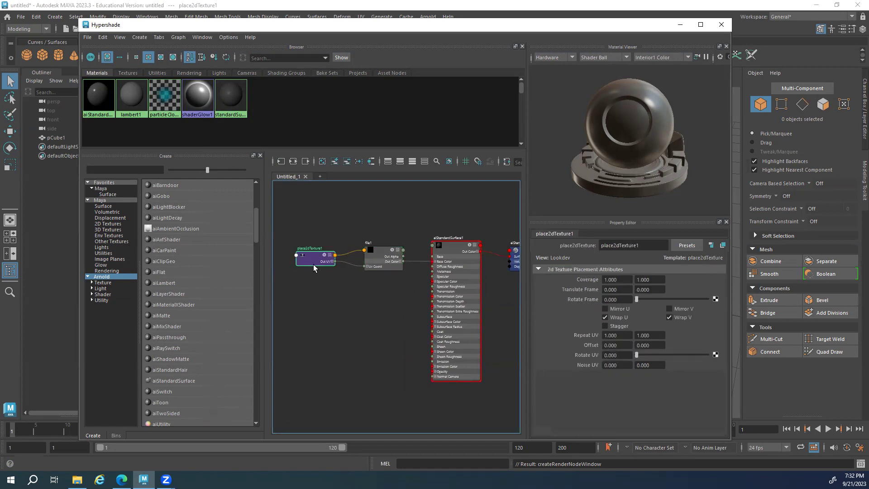
left_click(377, 249)
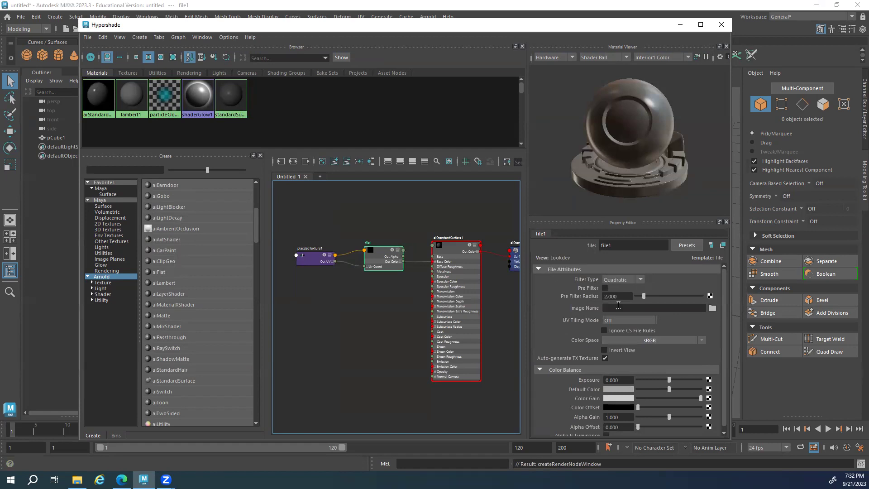
left_click(623, 279)
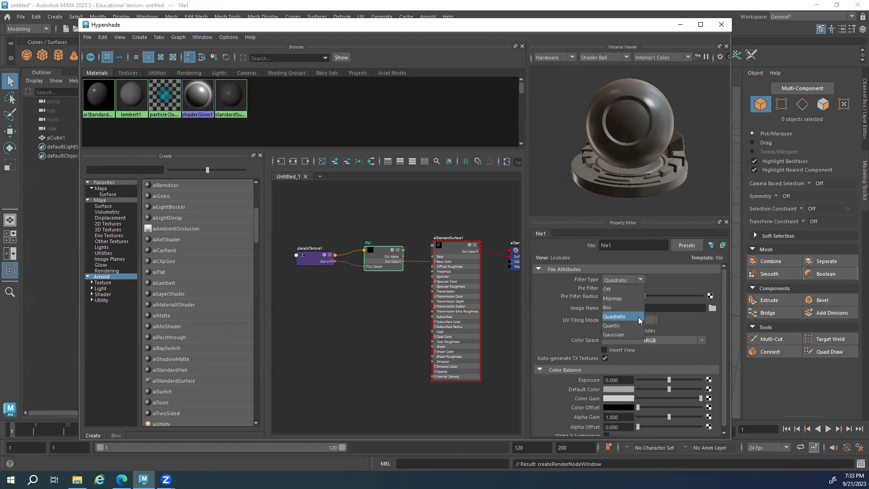
left_click(678, 281)
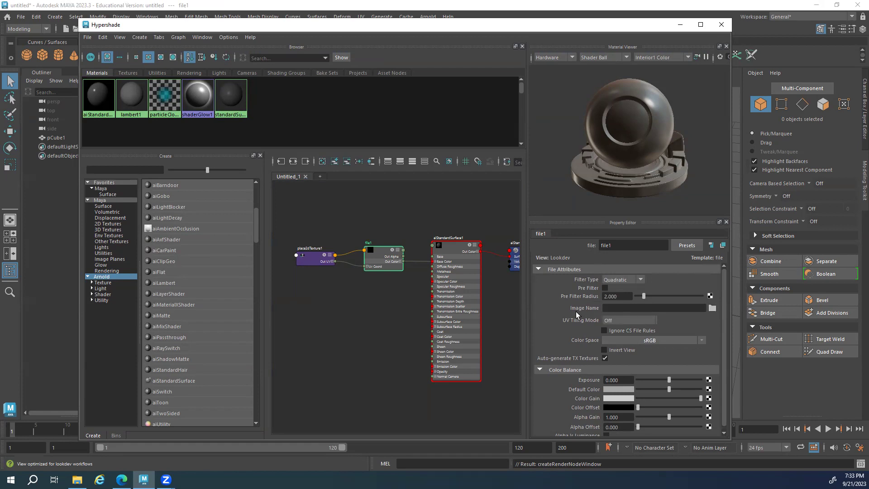
Load super-mario-cereal-box2.jpg from the project's sourceimages folder as the image of the file1 node
left_click(712, 308)
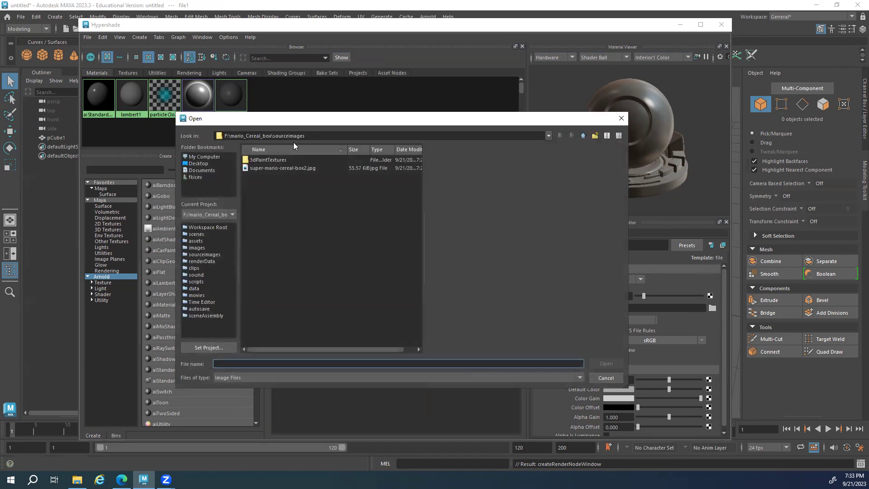
left_click(293, 168)
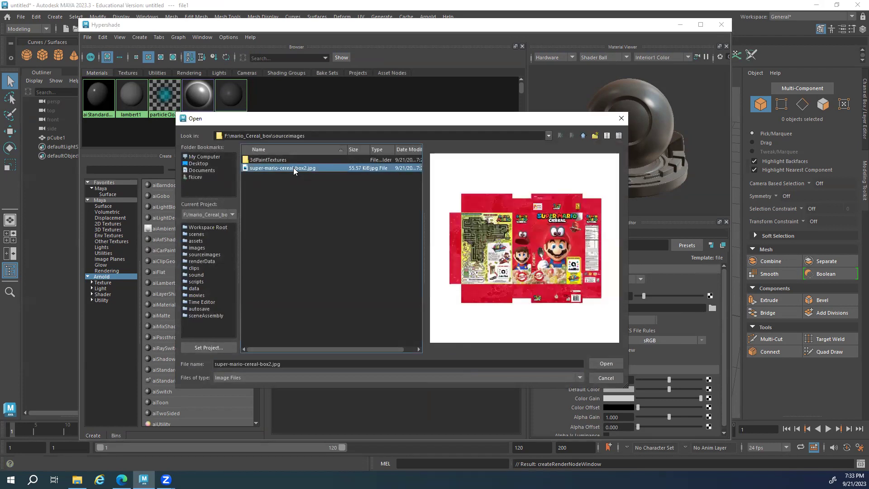
left_click(605, 363)
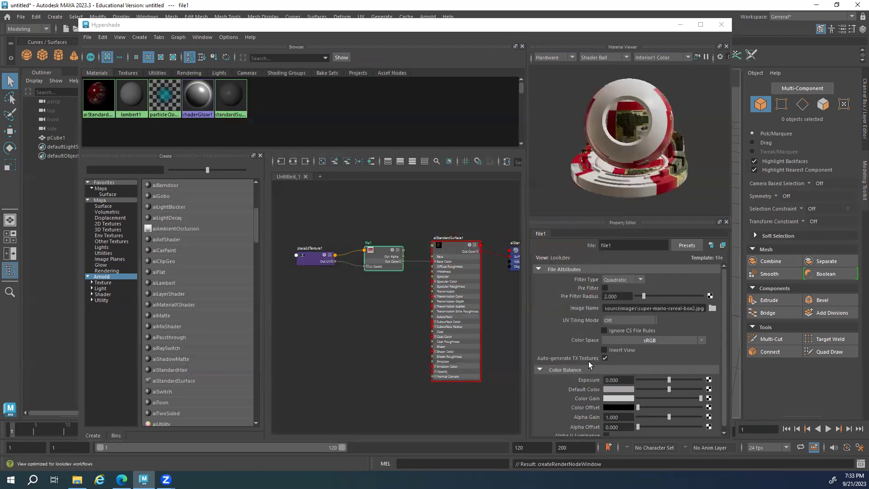
Review the textured material preview, the file1 color balance attributes, and the place2dTexture1 placement settings
left_click(633, 144)
right_click(638, 144)
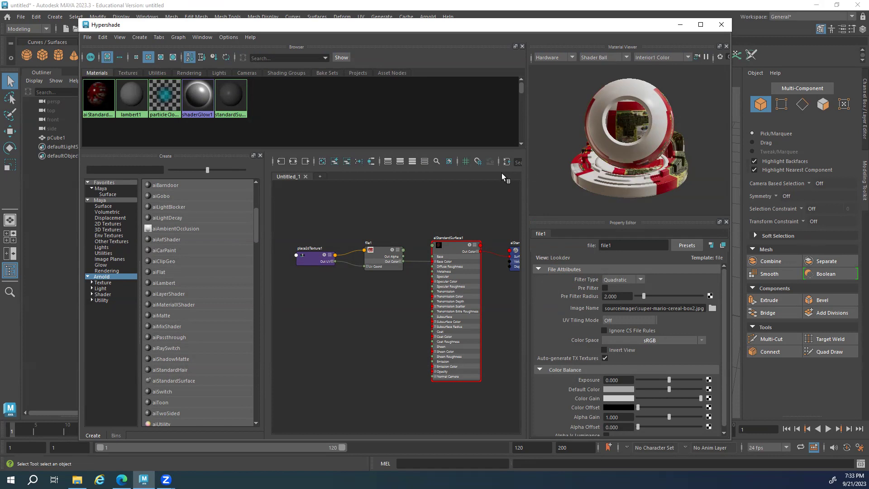
scroll(632, 336, "down", 1)
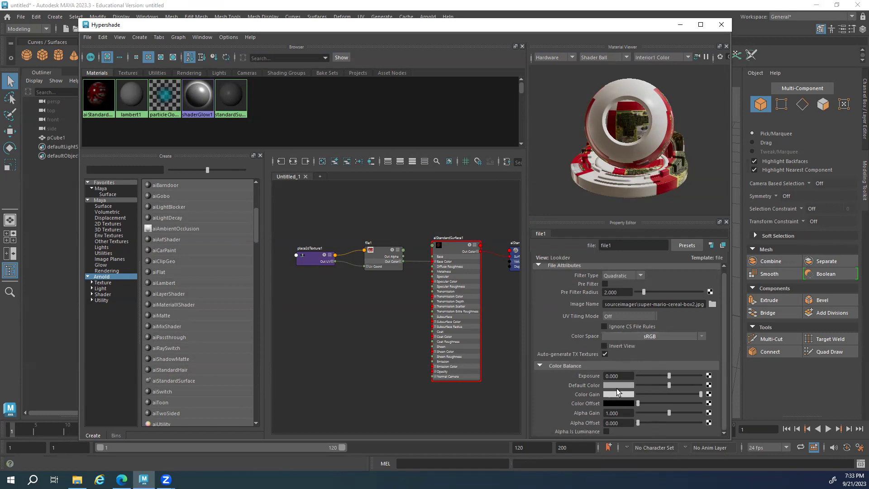
scroll(594, 368, "up", 1)
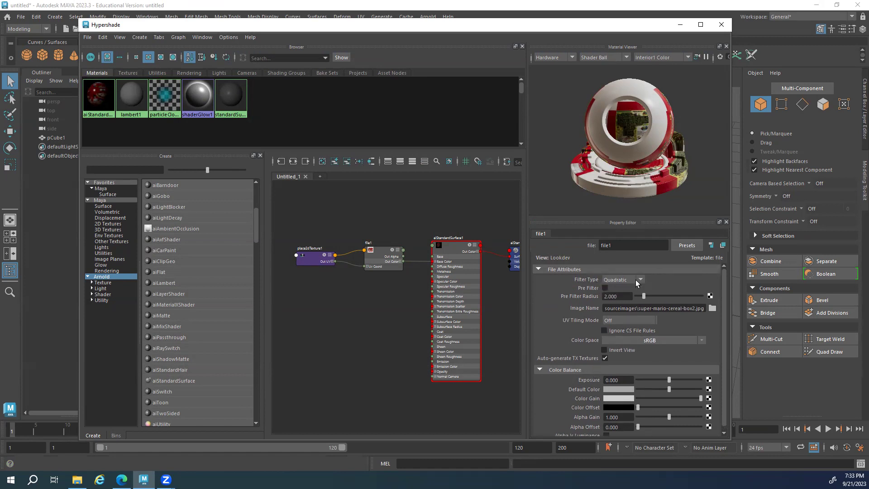
left_click(304, 255)
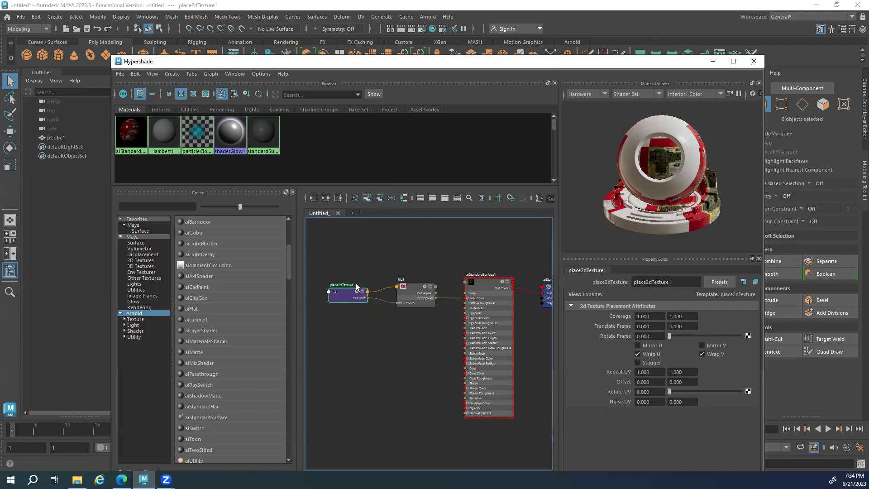
Minimize the Hypershade, select the cube pCube1, and switch the viewport to textured shaded display
left_click(714, 62)
left_click(391, 257)
left_click_drag(316, 273, 497, 304, "alt")
scroll(504, 250, "down", 5)
left_click_drag(504, 248, 428, 259, "alt")
right_click_drag(427, 259, 593, 258, "alt")
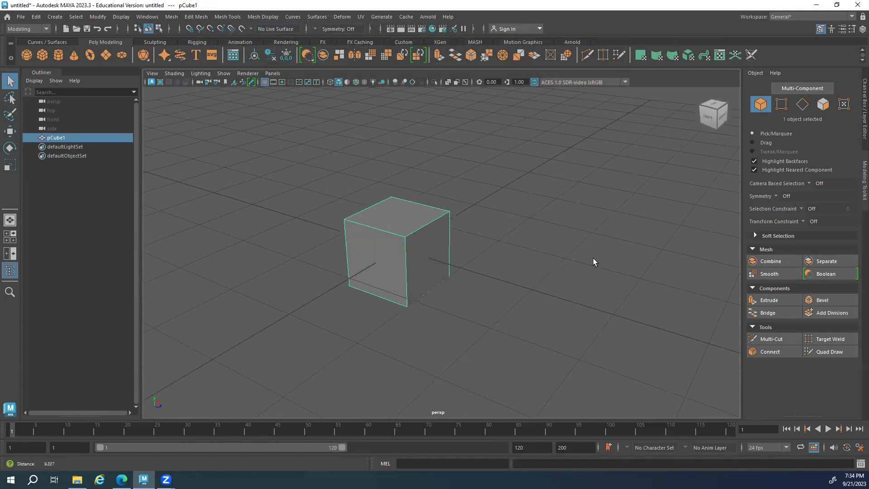
key("6")
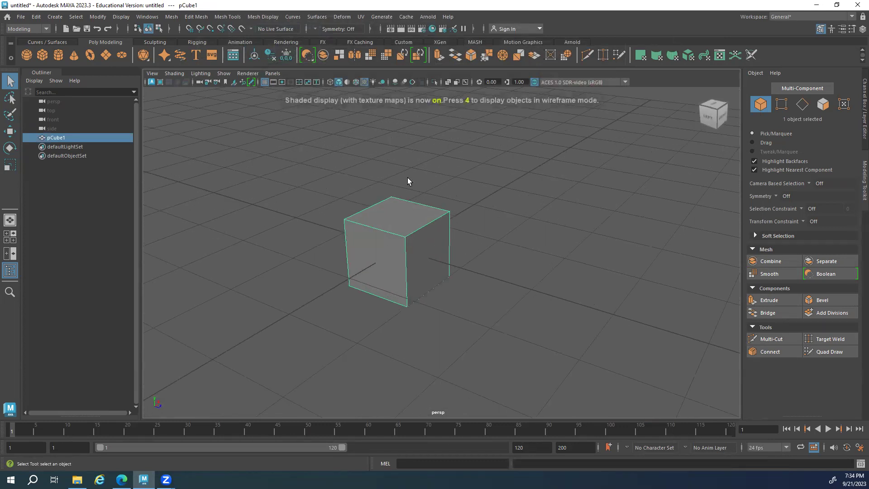
left_click_drag(364, 282, 383, 285, "alt")
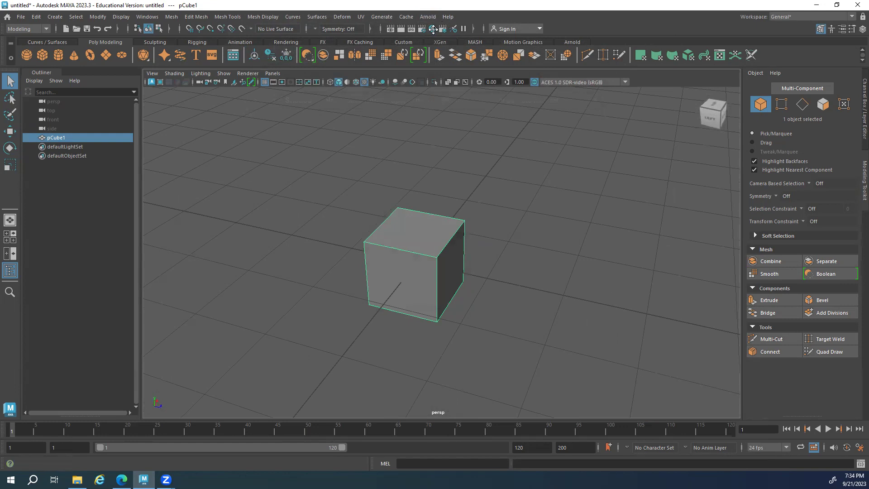
Reopen the Hypershade and place its window beside the cube so both are accessible
left_click(323, 55)
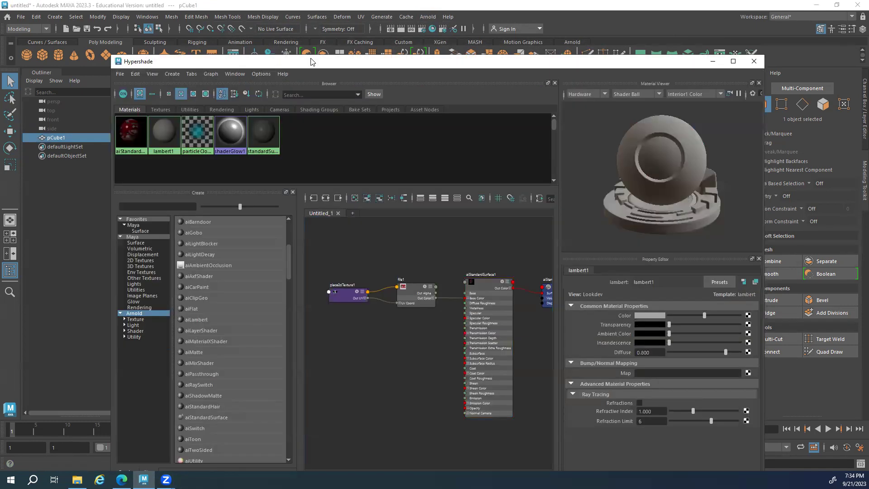
left_click_drag(312, 61, 661, 55)
middle_click_drag(336, 252, 280, 252, "alt")
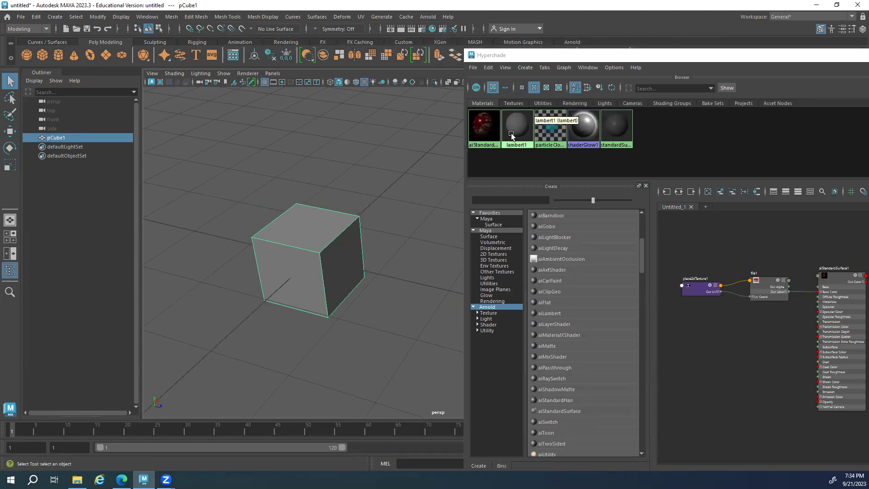
Try assigning the aiStandardSurface1 material to the selected cube pCube1
right_click(482, 126)
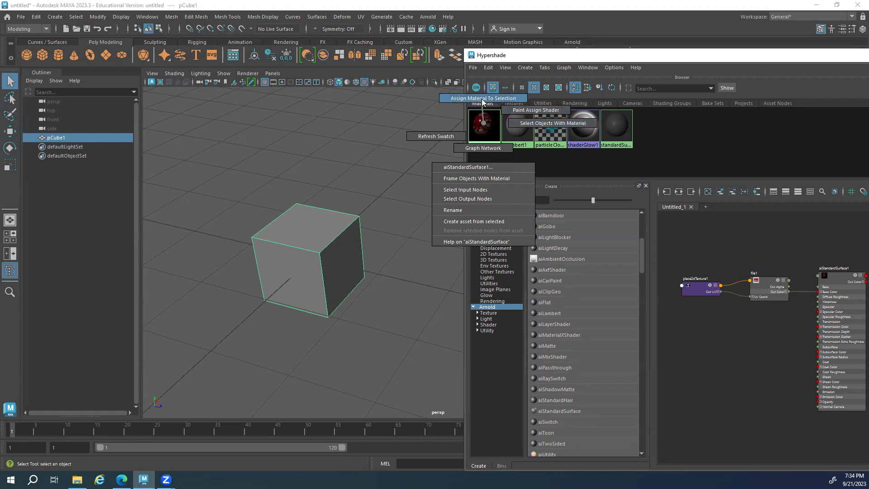
mouse_move(482, 99)
right_mouse_down()
mouse_move(483, 119)
mouse_move(483, 99)
right_mouse_up()
left_click(288, 260)
left_click(372, 168)
left_click_drag(375, 177, 213, 334)
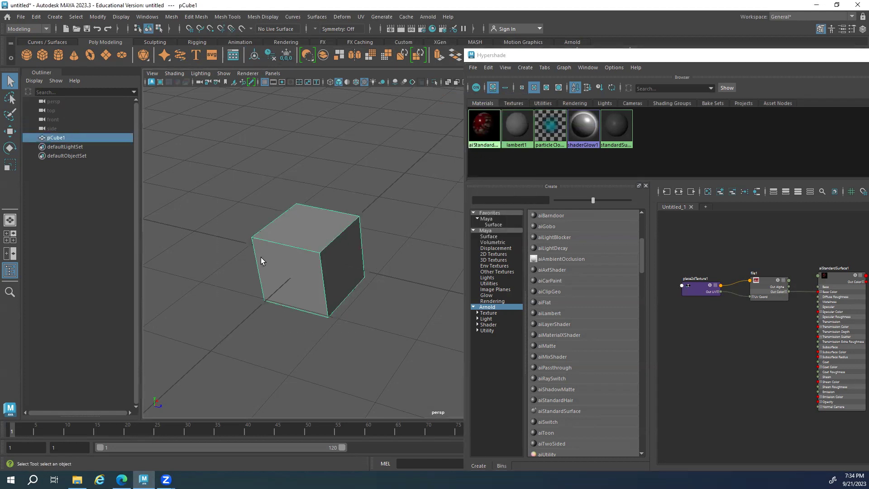
Reselect pCube1, assign aiStandardSurface1 to the selection, and inspect the textured cube
left_click(483, 122)
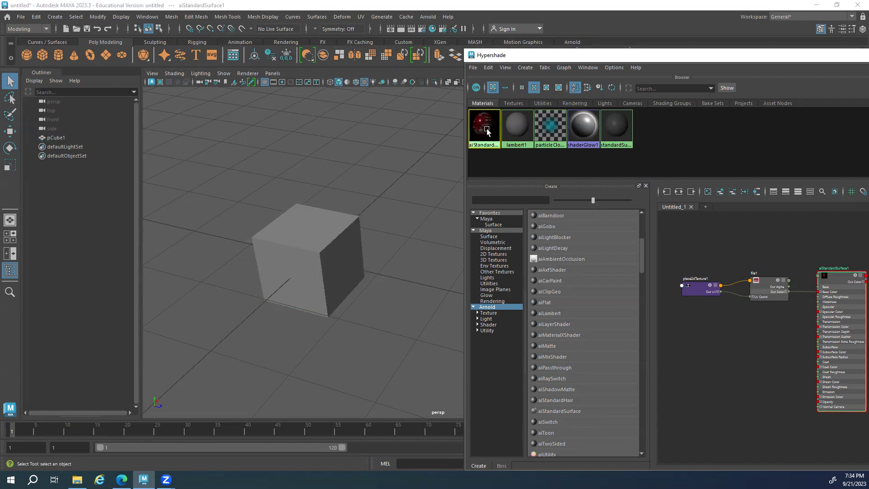
middle_click_drag(486, 126, 277, 215)
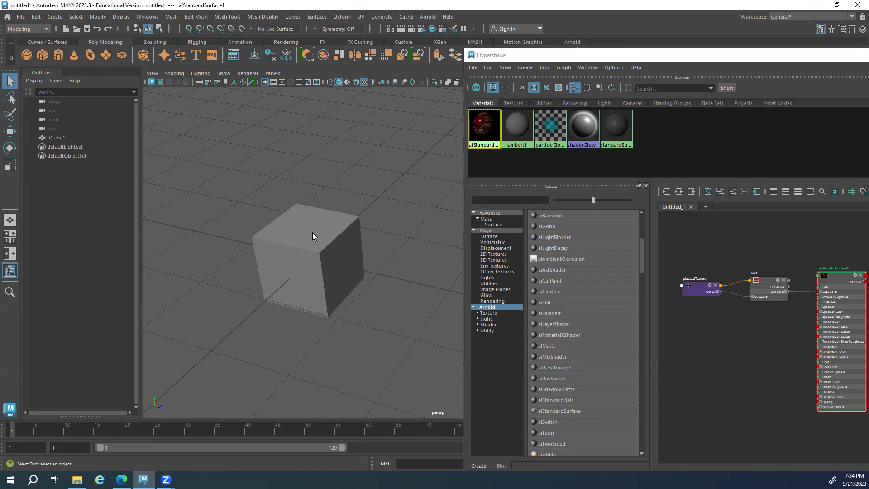
left_click(333, 281)
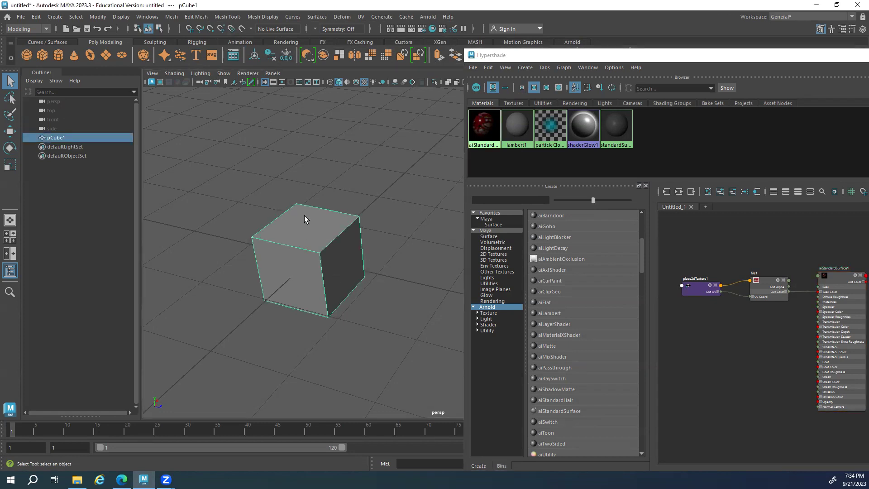
right_click(486, 123)
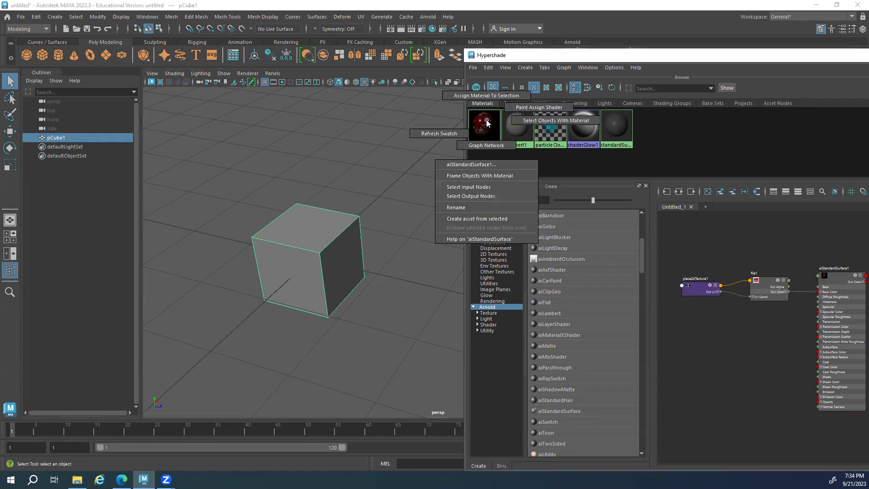
left_click(482, 96)
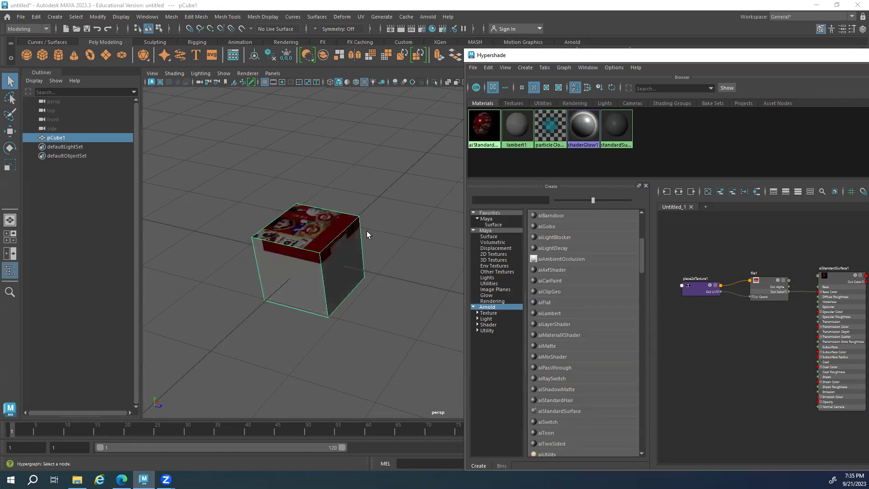
left_click_drag(241, 242, 268, 240, "alt")
left_click_drag(406, 258, 459, 171, "alt")
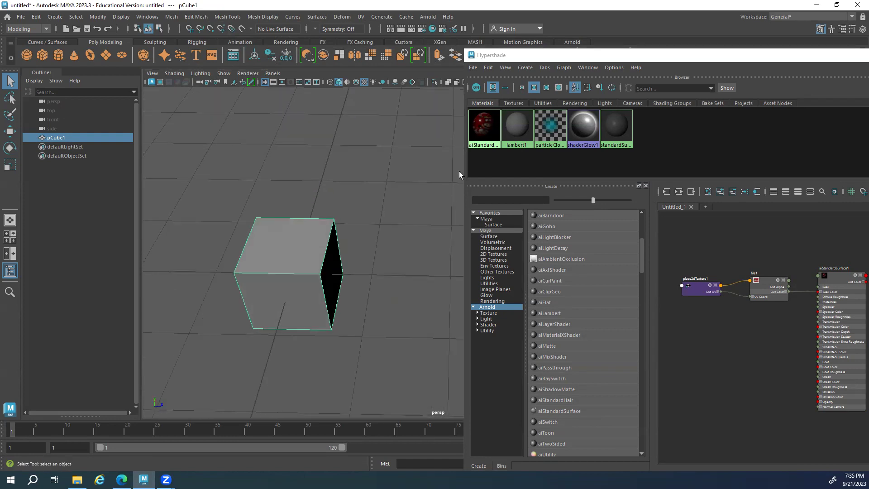
Apply the aiStandardSurface1 swatch from the Hypershade directly onto the cube's surface in the viewport
left_click(481, 126)
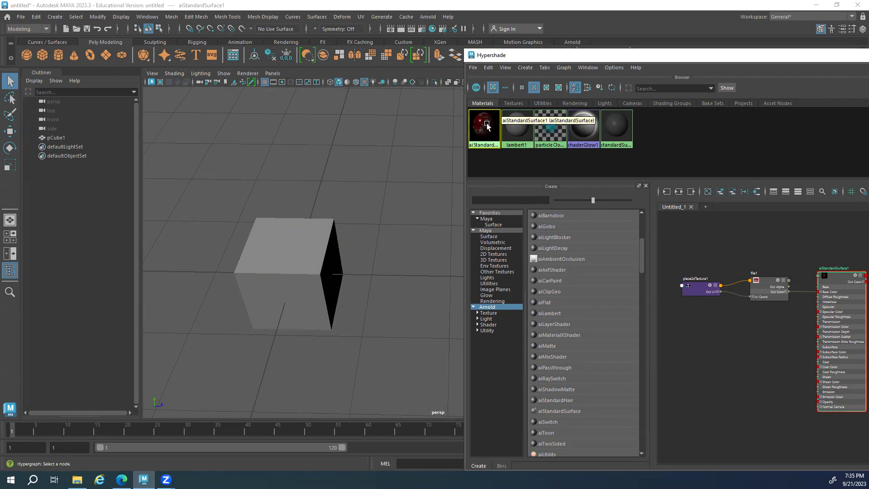
middle_click_drag(487, 123, 347, 195)
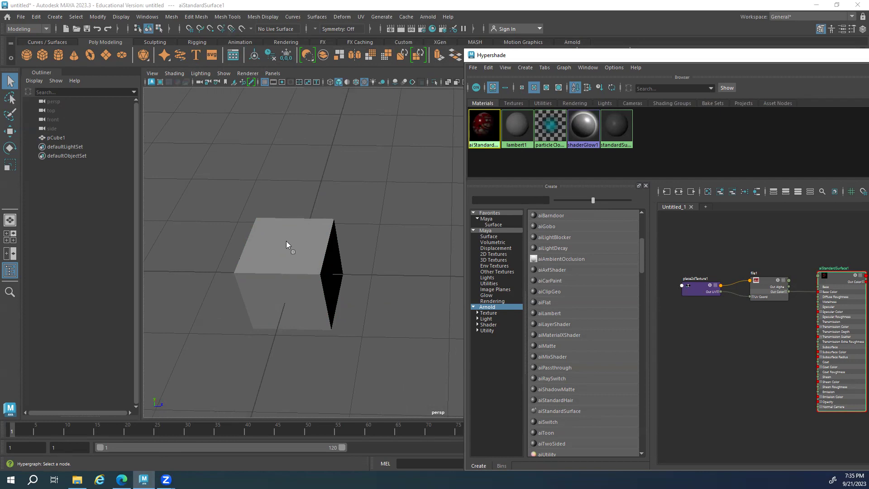
middle_click_drag(286, 244, 286, 244)
left_click_drag(333, 301, 337, 284, "alt")
scroll(324, 253, "down", 4)
middle_click_drag(324, 252, 340, 184, "alt")
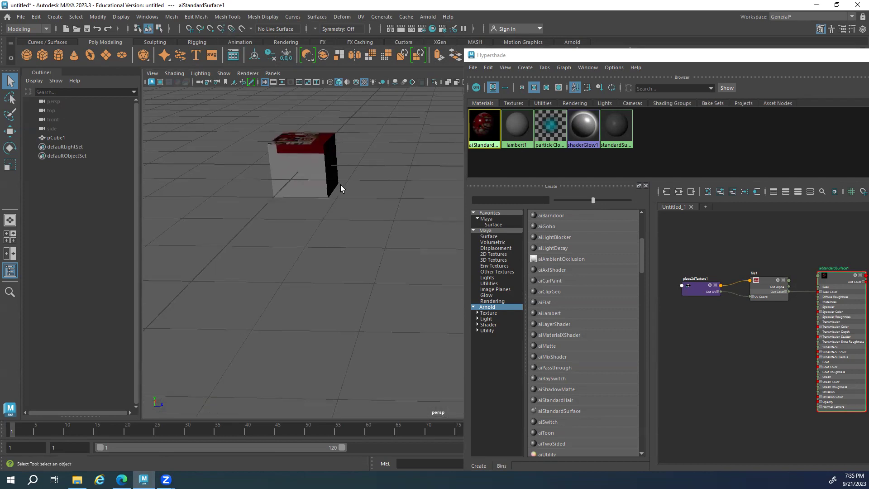
Select the cube and assign the existing material aiStandardSurface1 to it from within the viewport
left_click(306, 154)
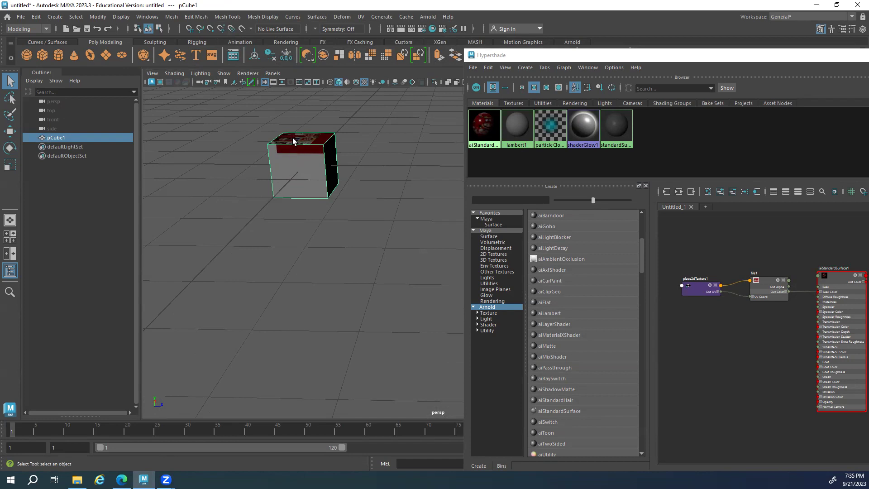
right_click(295, 138)
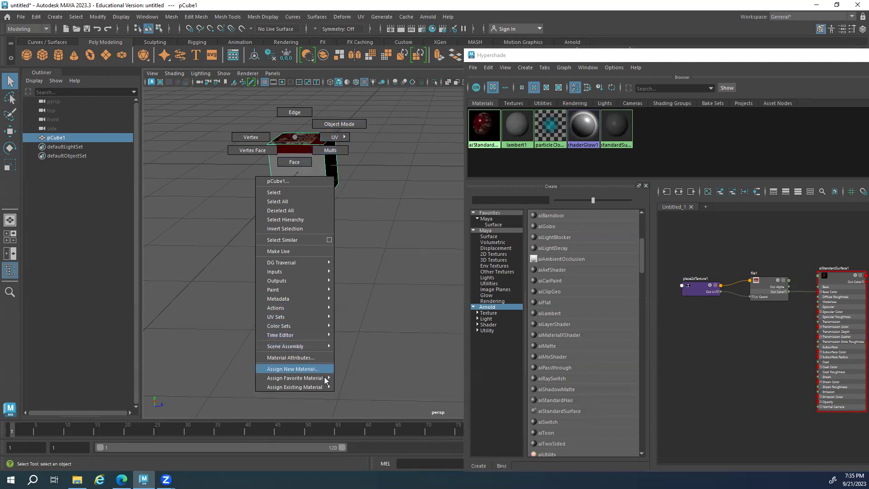
mouse_move(311, 388)
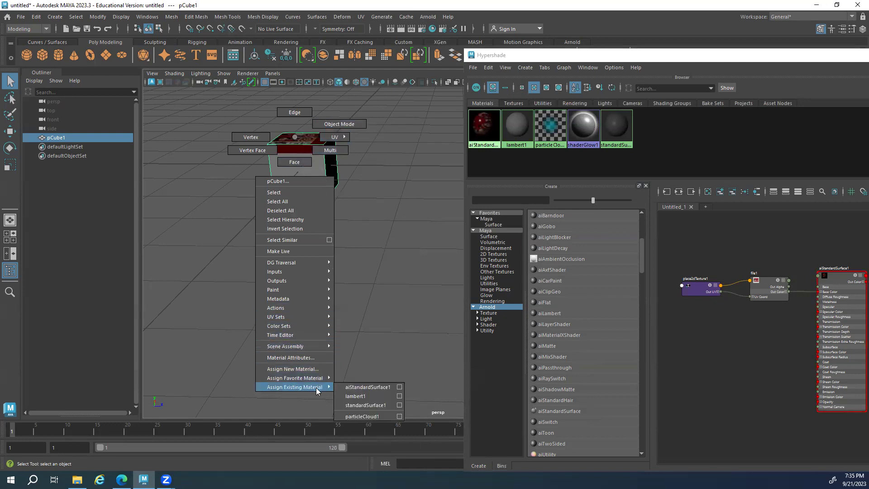
left_click(377, 387)
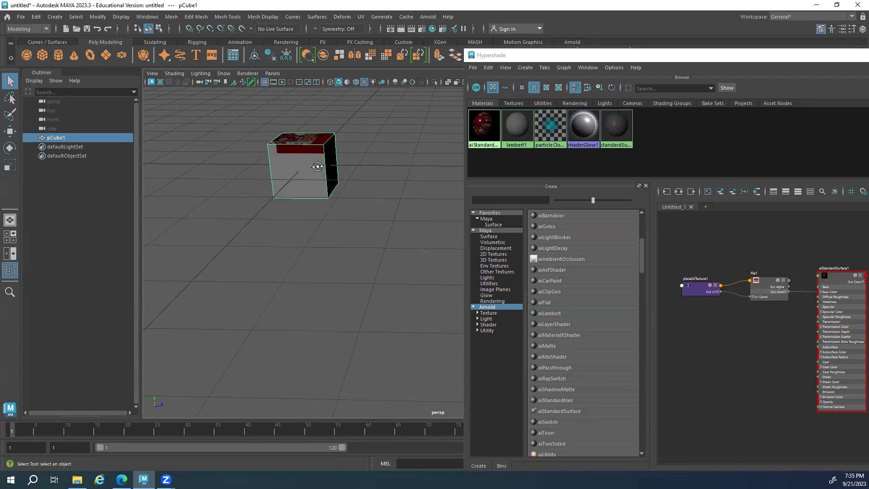
left_click_drag(317, 166, 319, 189, "alt")
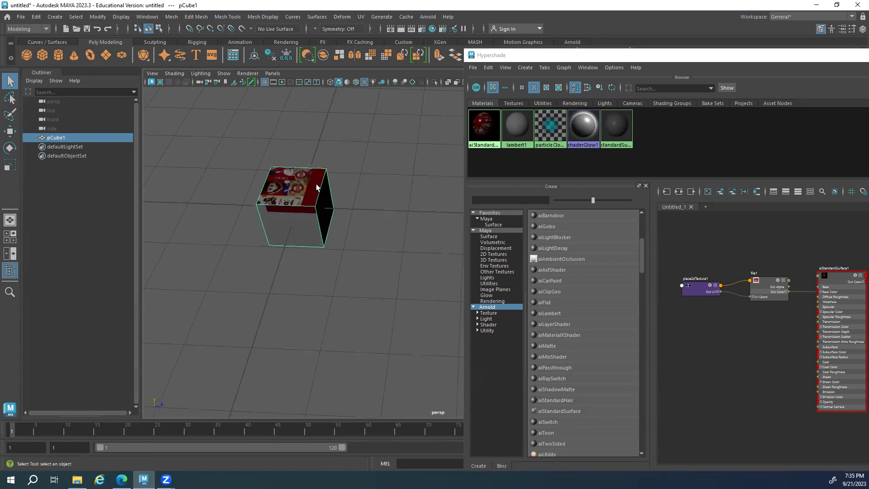
Deselect the cube and change the Maya workspace to UV Editing
left_click(347, 173)
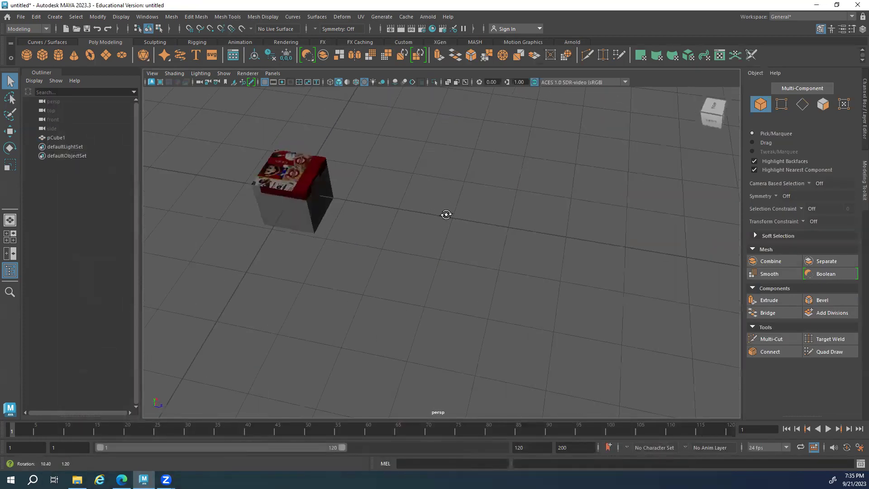
left_click(31, 29)
left_click(31, 28)
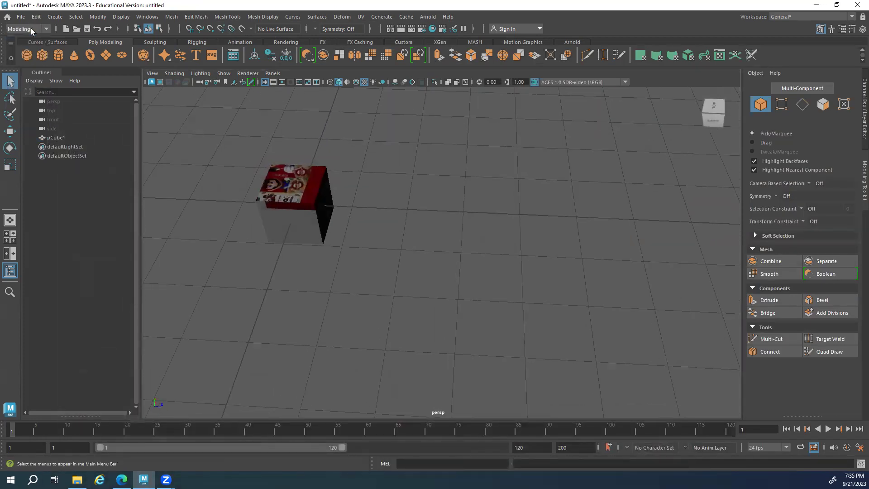
left_click(789, 17)
left_click(762, 16)
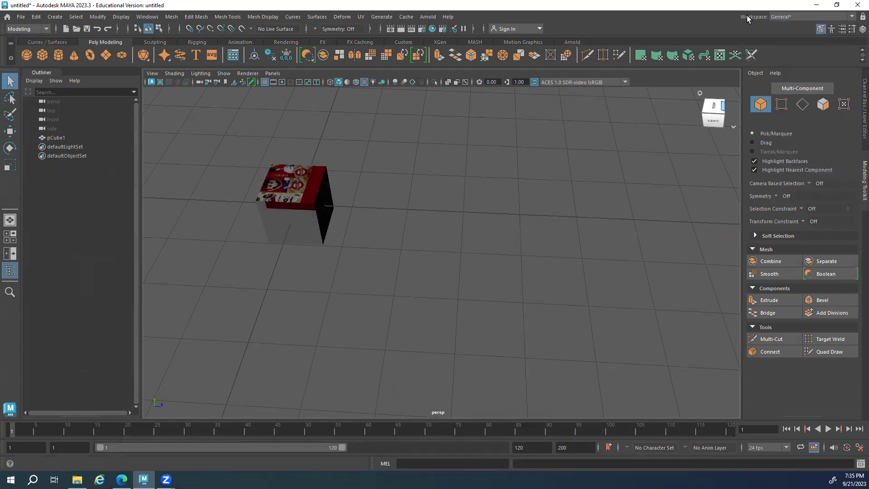
left_click(789, 13)
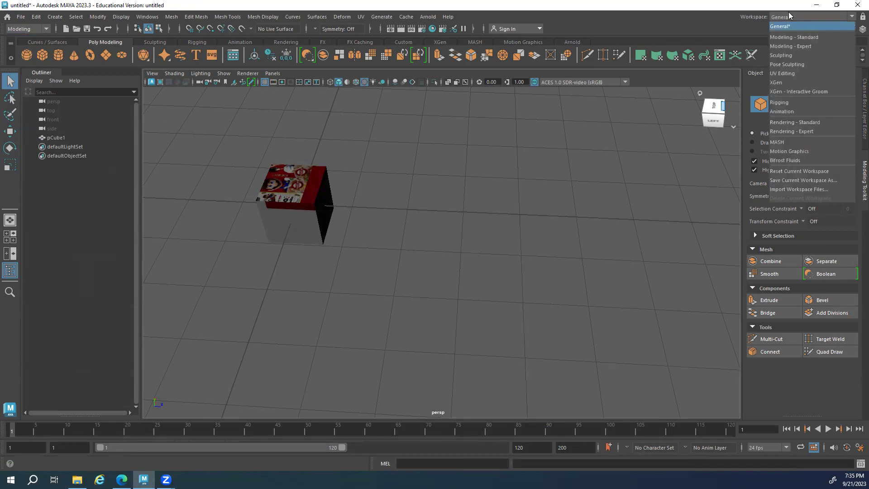
left_click(798, 73)
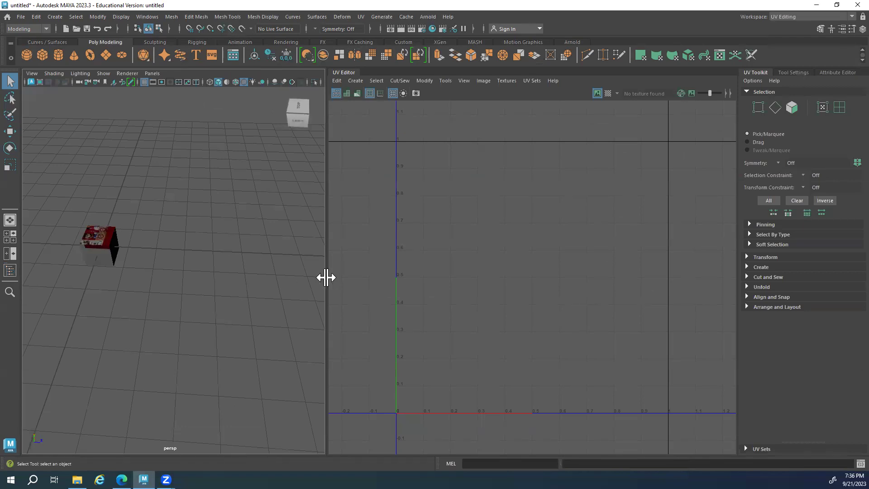
Adjust the divide between the perspective view and the UV Editor so both the cube and the UV grid have room
left_click_drag(326, 277, 414, 267)
left_click_drag(138, 277, 157, 241, "alt")
scroll(158, 239, "down", 8)
scroll(217, 254, "up", 7)
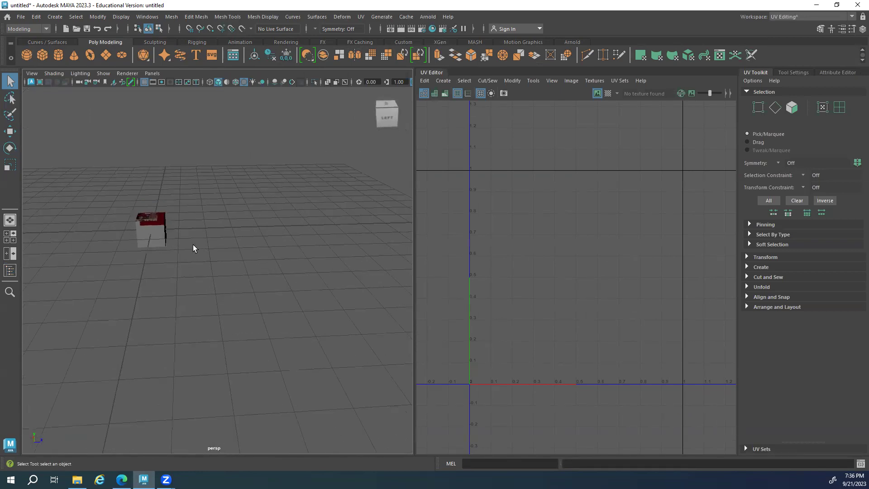
middle_click_drag(192, 245, 205, 263, "alt")
left_click_drag(415, 276, 359, 274)
Examine the empty UV Editor grid and its tiles around the origin
scroll(510, 257, "up", 2)
scroll(517, 253, "down", 3)
right_click_drag(516, 252, 514, 251, "alt")
middle_click_drag(519, 253, 481, 229, "alt")
right_click_drag(481, 229, 327, 198, "alt")
right_click_drag(543, 234, 456, 208, "alt")
right_click_drag(643, 258, 376, 213, "alt")
right_click_drag(598, 226, 313, 187, "alt")
mouse_move(565, 256)
middle_mouse_down("alt")
mouse_move(551, 260)
mouse_move(587, 293)
middle_mouse_up("alt")
right_click_drag(587, 294, 393, 239, "alt")
right_click_drag(675, 275, 615, 267, "alt")
middle_click_drag(601, 268, 508, 252, "alt")
right_click_drag(449, 261, 653, 305, "alt")
middle_click_drag(639, 287, 601, 296, "alt")
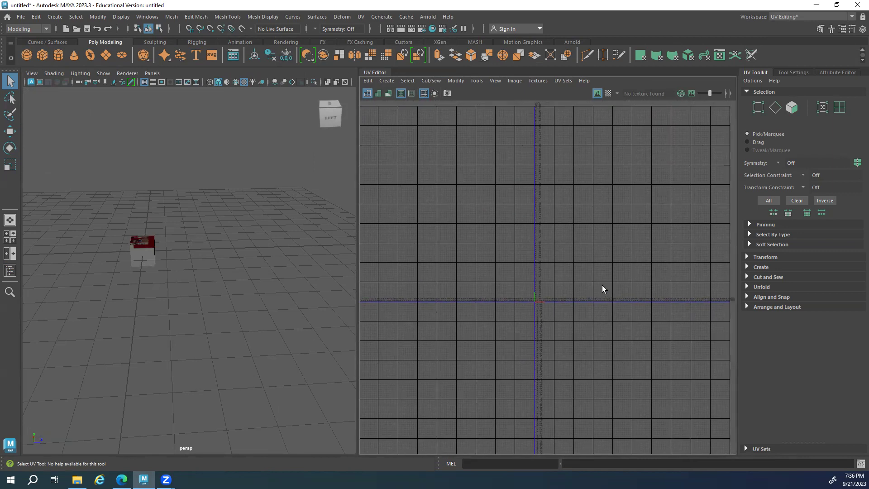
Select the cube to load its UVs and texture, and widen the UV Editor
left_click(143, 252)
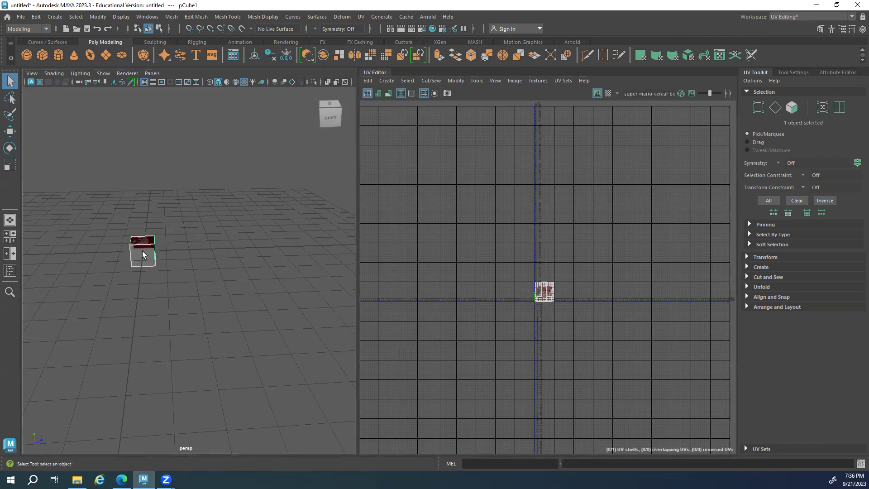
left_click_drag(359, 279, 287, 273)
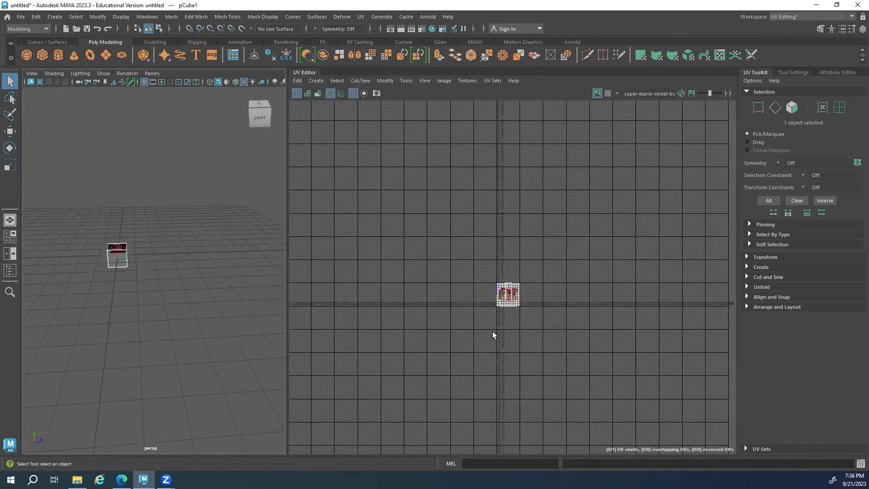
scroll(446, 297, "up", 2)
Examine how the cereal box image and the cube's UV layout sit within the 0 to 1 UV tile
middle_click_drag(574, 320, 474, 293, "alt")
right_click_drag(474, 292, 607, 311, "alt")
middle_click_drag(424, 272, 386, 285, "alt")
right_click_drag(385, 285, 620, 313, "alt")
middle_click_drag(576, 303, 423, 299, "alt")
right_click_drag(448, 290, 260, 254, "alt")
middle_click_drag(465, 285, 517, 287, "alt")
middle_click_drag(420, 314, 450, 310, "alt")
right_click_drag(535, 323, 574, 317, "alt")
scroll(564, 316, "up", 2)
scroll(554, 314, "down", 2)
scroll(522, 312, "up", 2)
right_click_drag(521, 312, 523, 315, "alt")
middle_click_drag(505, 298, 537, 295, "alt")
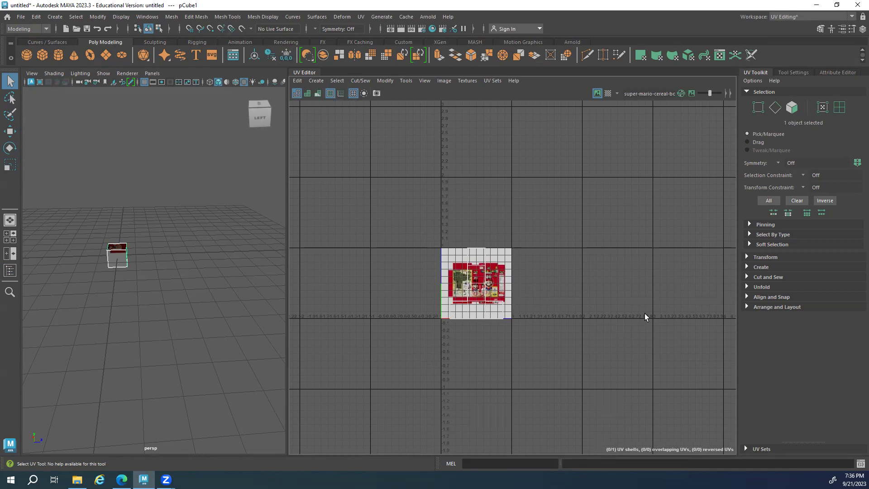
key("alt")
middle_click_drag(568, 294, 538, 278, "alt")
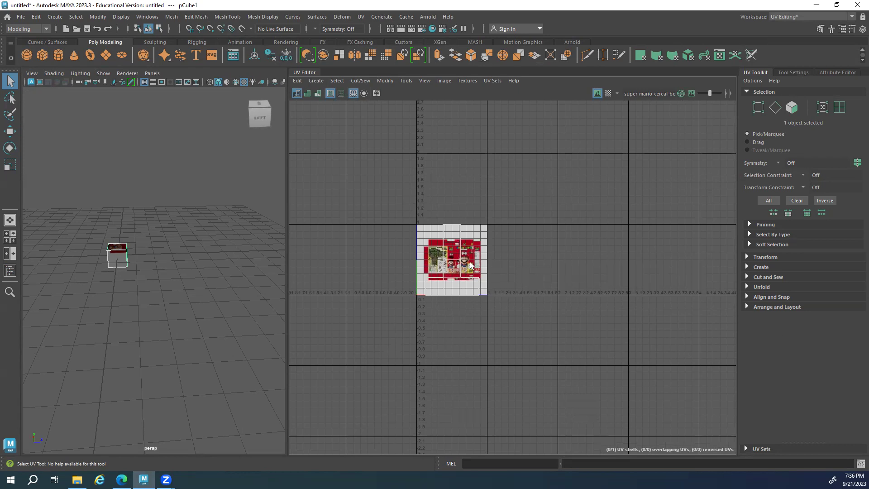
middle_click_drag(447, 254, 460, 269, "alt")
right_click_drag(354, 266, 735, 337, "alt")
middle_click_drag(561, 277, 391, 252, "alt")
right_click_drag(523, 344, 381, 289, "alt")
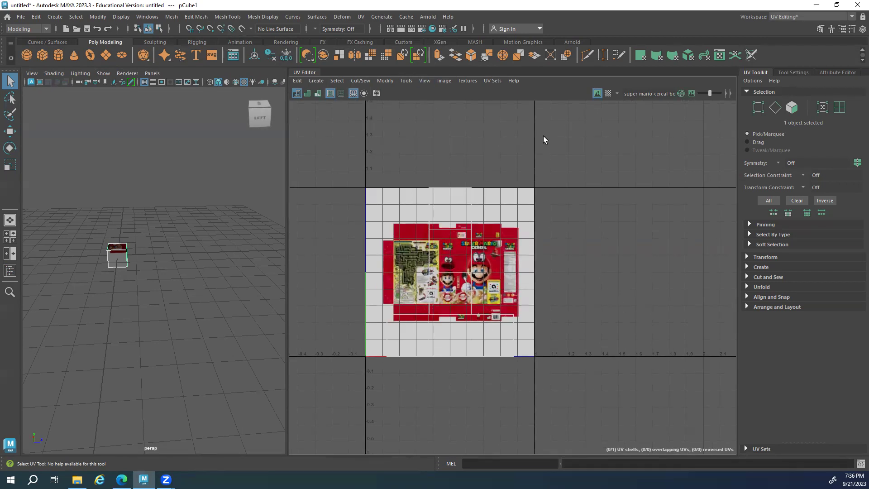
middle_click_drag(543, 139, 537, 169, "alt")
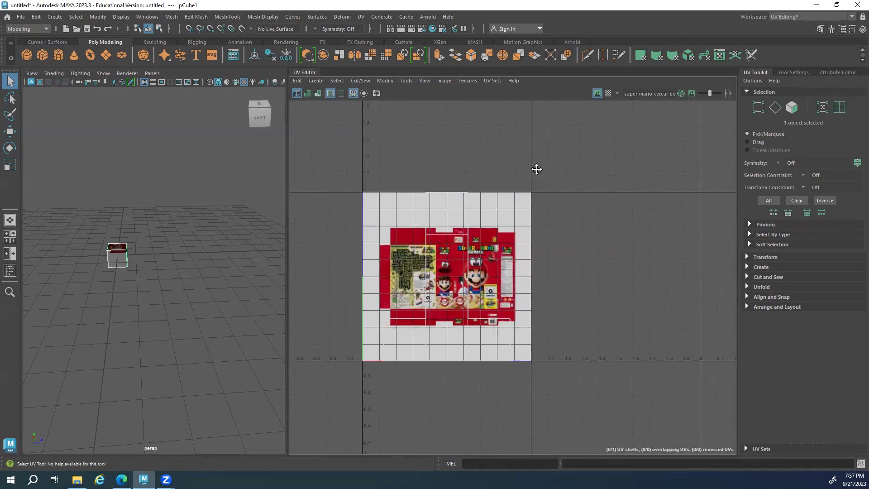
Hide the texture image in the UV Editor and inspect the cube's unfolded UV shell
left_click(597, 93)
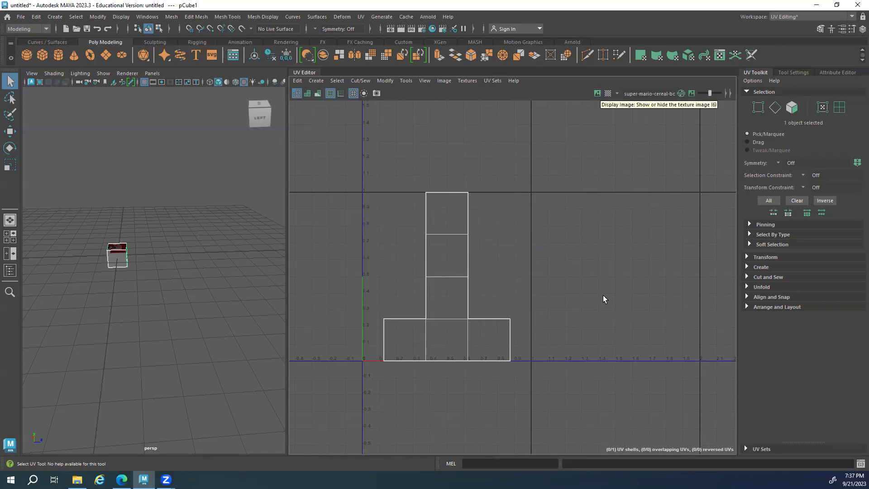
middle_click_drag(404, 284, 424, 262, "alt")
right_click_drag(405, 266, 503, 254, "alt")
left_click_drag(616, 127, 332, 417)
middle_click_drag(493, 253, 556, 310, "alt")
scroll(556, 310, "down", 1)
Switch to edge selection and examine which UV shell edges correspond to each other on the cube
left_click(537, 270)
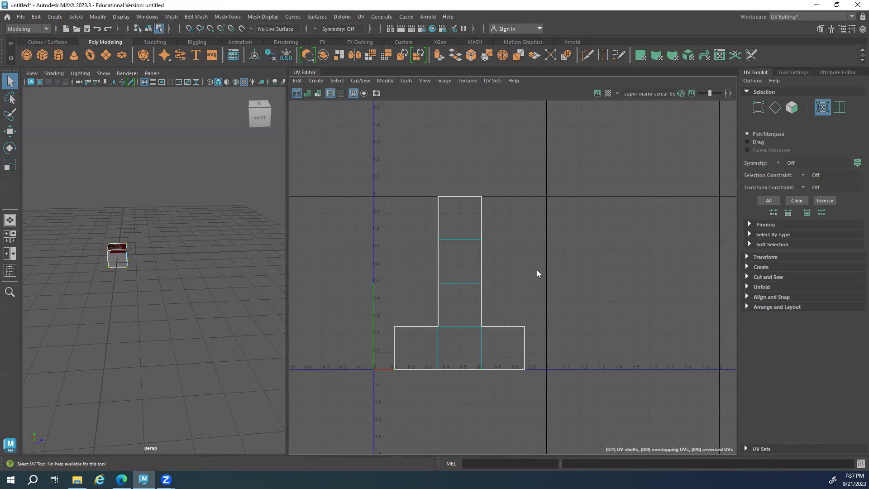
left_click(450, 297)
key("F10")
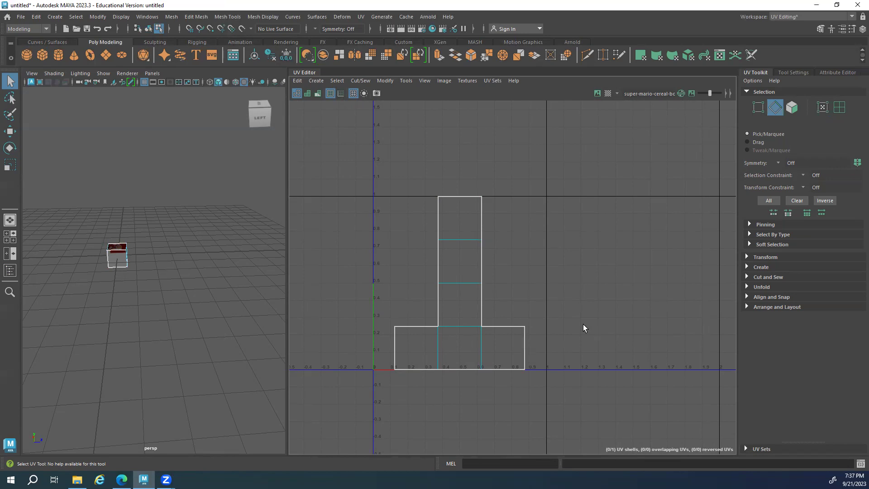
mouse_move(529, 324)
middle_mouse_down("alt")
mouse_move(508, 270)
mouse_move(510, 303)
mouse_move(525, 306)
middle_mouse_up("alt")
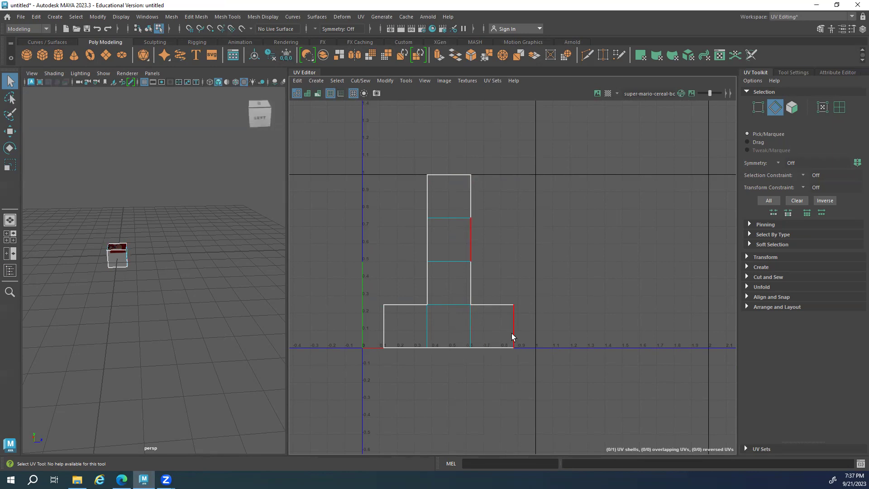
middle_click_drag(564, 380, 549, 359, "alt")
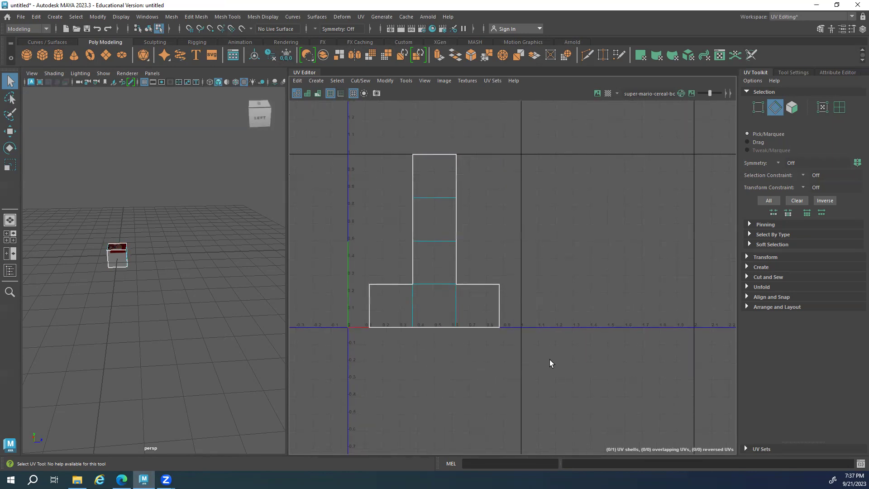
left_click_drag(127, 279, 105, 282, "alt")
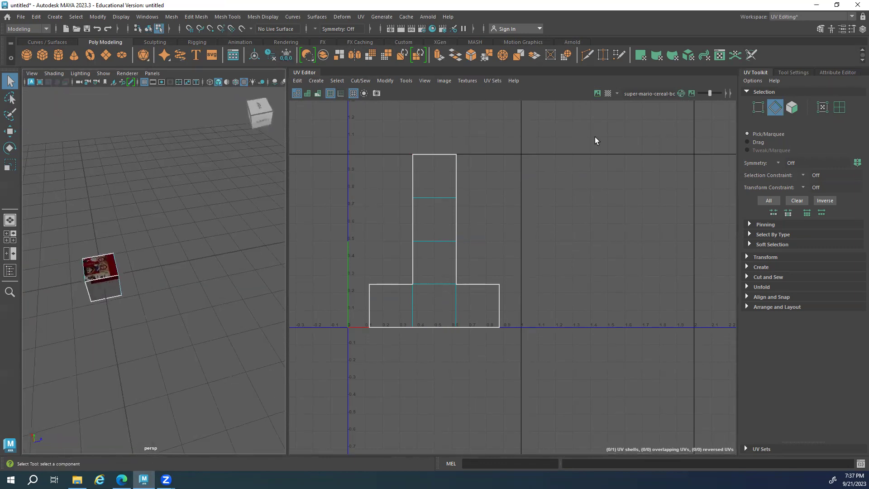
Show the texture image behind the UV shell and widen the UV Editor
left_click(598, 93)
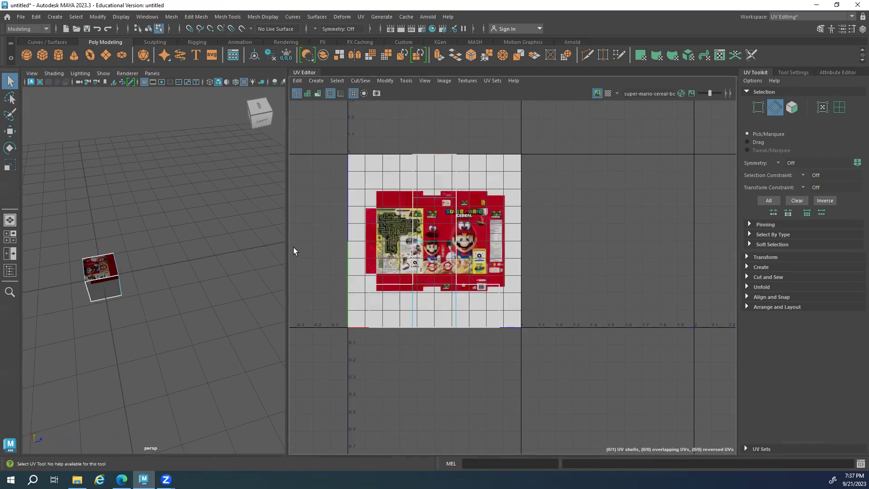
left_click_drag(286, 249, 221, 251)
scroll(423, 250, "up", 6)
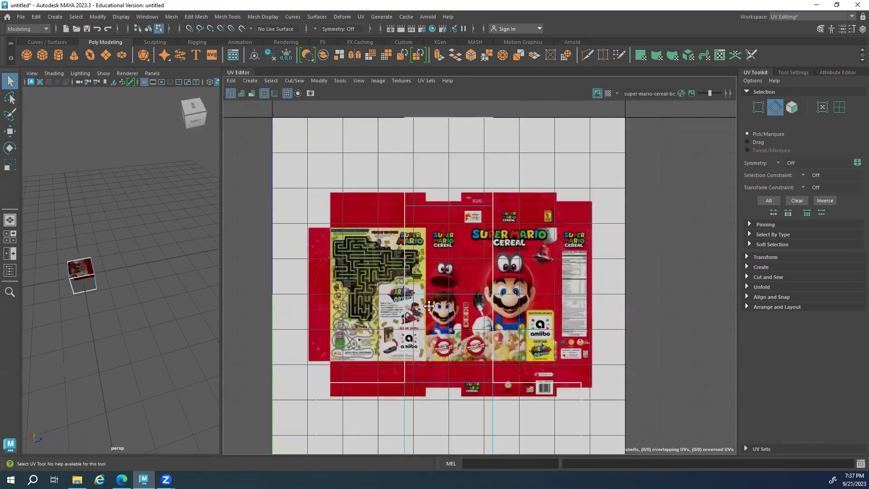
scroll(423, 250, "up", 2)
middle_click_drag(526, 278, 578, 281, "alt")
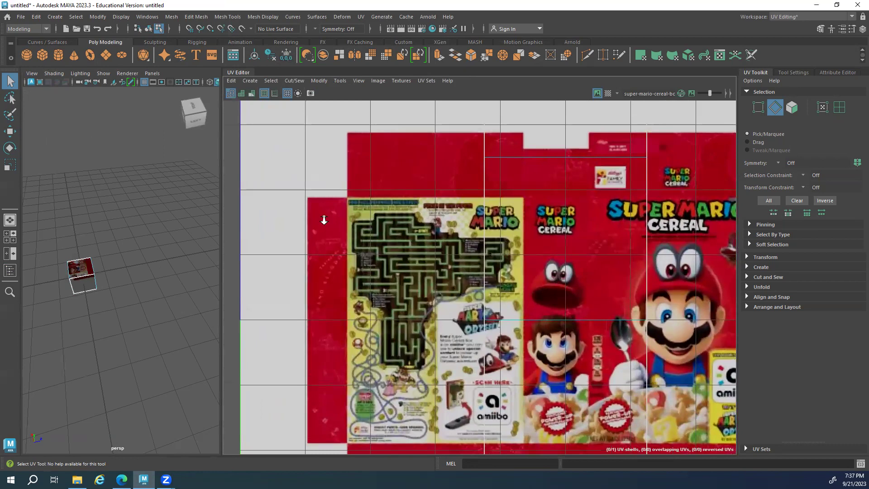
Examine the cereal box image up close, from the maze panel and upper flaps to the front panel and lower flaps
scroll(324, 218, "up", 3)
middle_click_drag(363, 209, 317, 284, "alt")
middle_click_drag(538, 277, 420, 190, "alt")
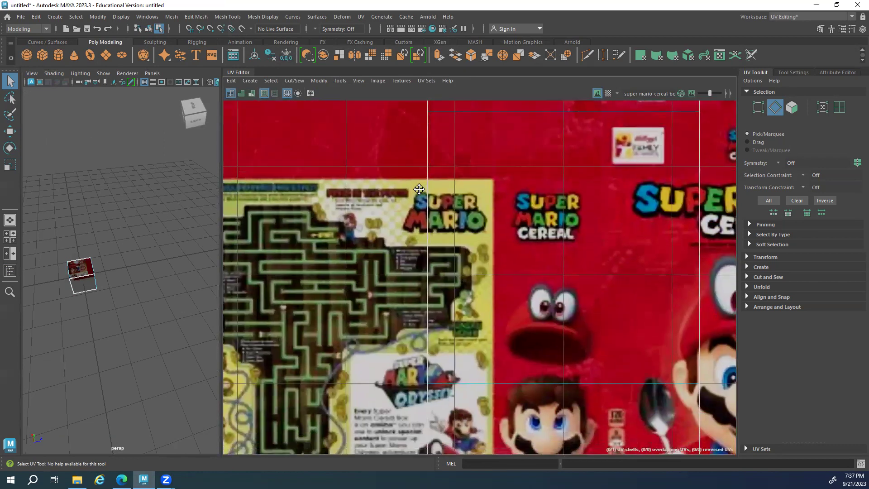
scroll(419, 191, "down", 3)
right_click_drag(312, 231, 669, 291, "alt")
middle_click_drag(638, 208, 563, 295, "alt")
right_click_drag(564, 293, 502, 272, "alt")
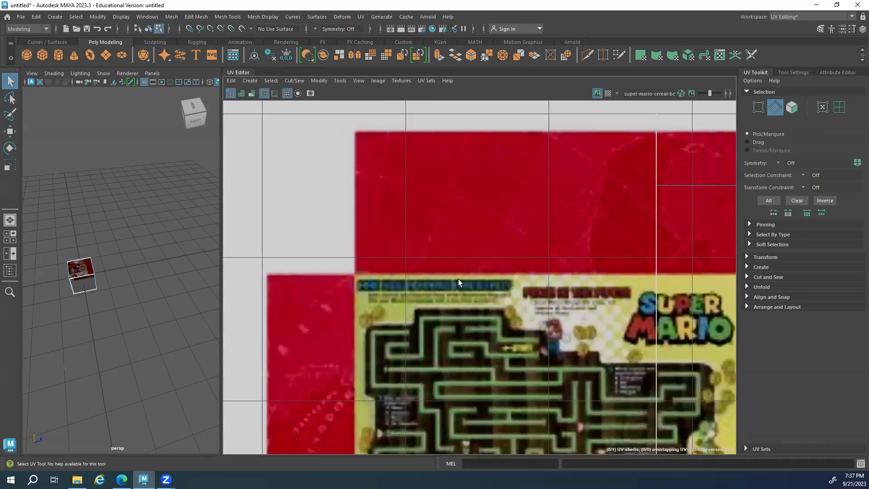
middle_click_drag(378, 339, 342, 231, "alt")
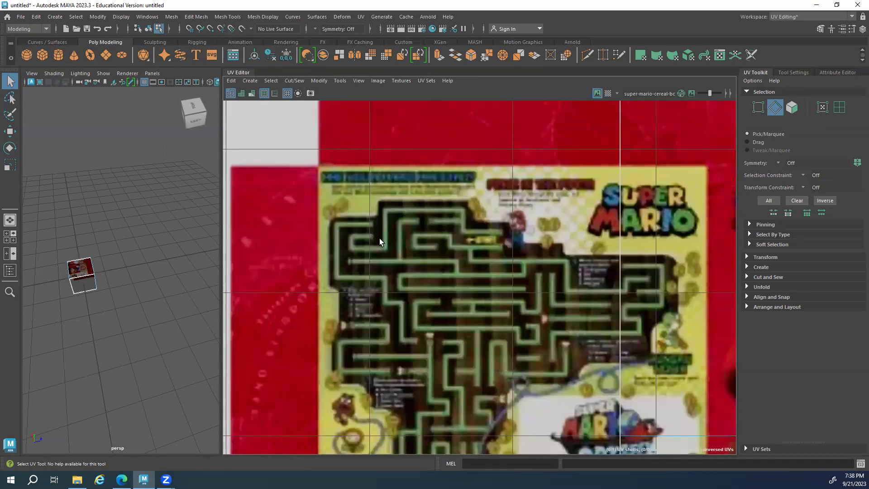
right_click_drag(324, 179, 357, 193, "alt")
middle_click_drag(354, 217, 325, 30, "alt")
right_click_drag(552, 254, 343, 235, "alt")
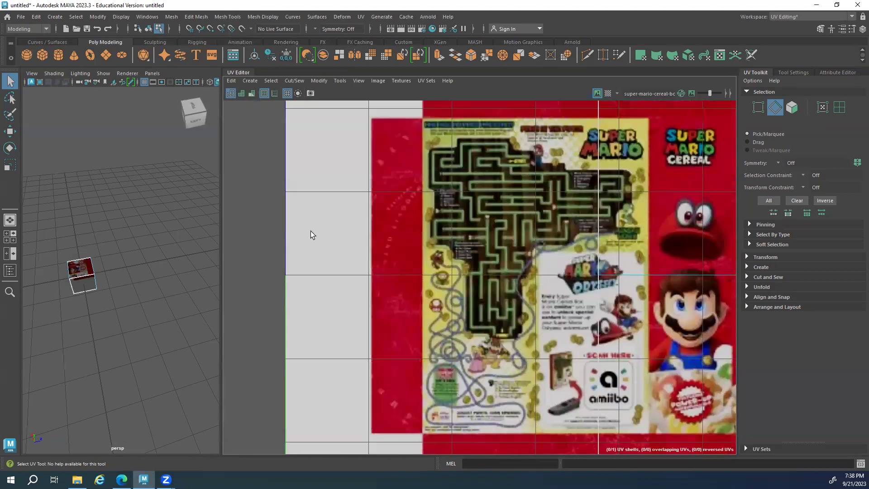
middle_click_drag(639, 257, 421, 164, "alt")
right_click_drag(555, 196, 444, 183, "alt")
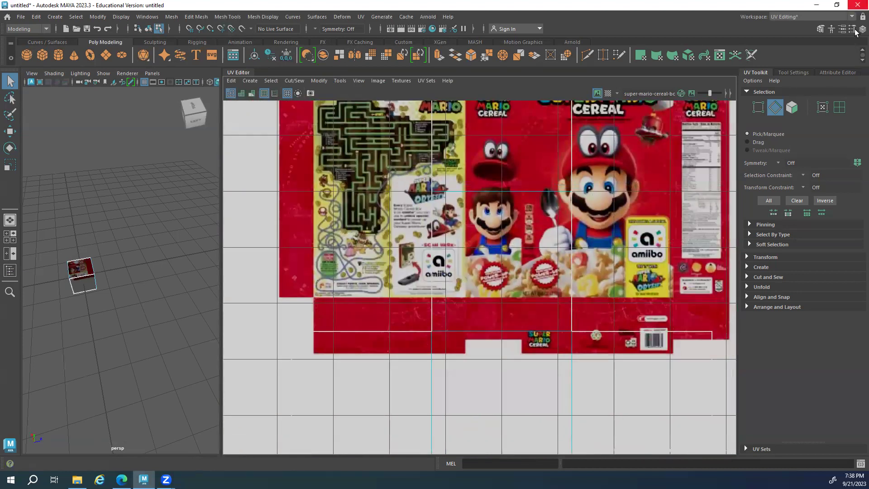
Switch to File Explorer and back to Maya, and inspect the cereal box image's detail around the maze and logo
key("super+e")
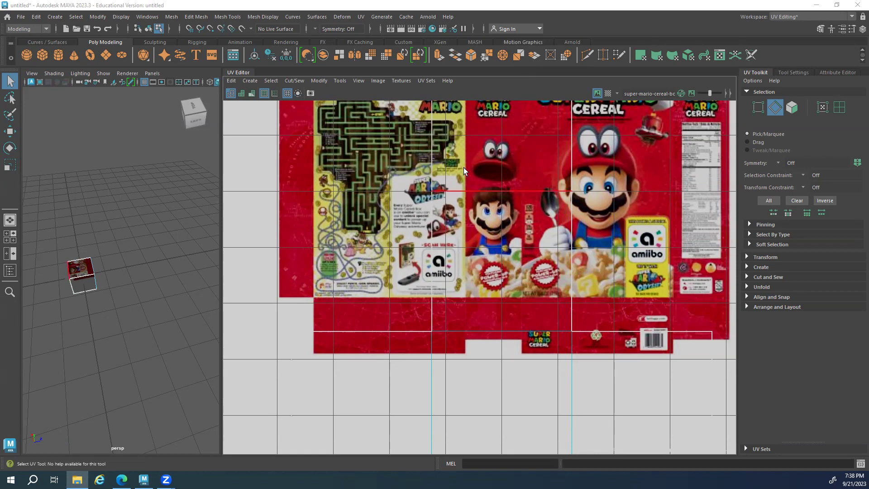
scroll(518, 173, "down", 5)
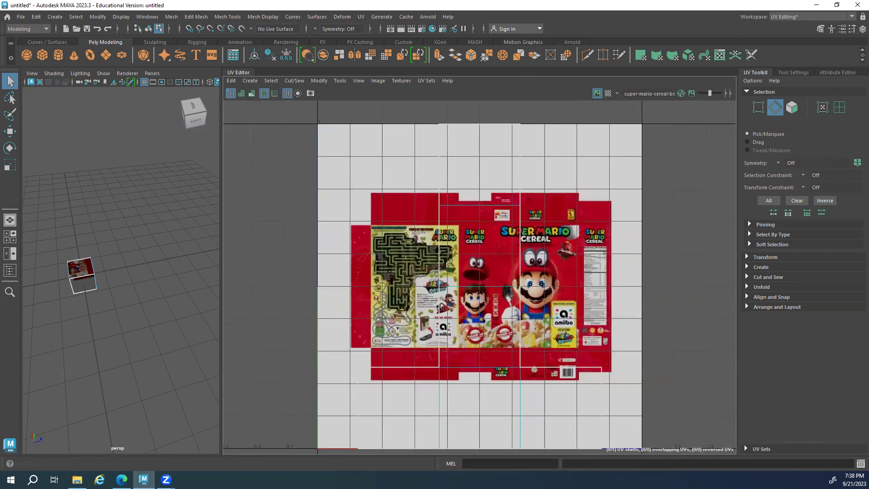
key("alt+Tab")
scroll(359, 300, "up", 4)
middle_click_drag(564, 257, 415, 347, "alt")
right_click_drag(240, 241, 642, 307, "alt")
middle_click_drag(424, 382, 483, 213, "alt")
right_click_drag(401, 215, 628, 260, "alt")
middle_click_drag(628, 260, 500, 257, "alt")
right_click_drag(572, 278, 190, 171, "alt")
scroll(482, 294, "down", 6)
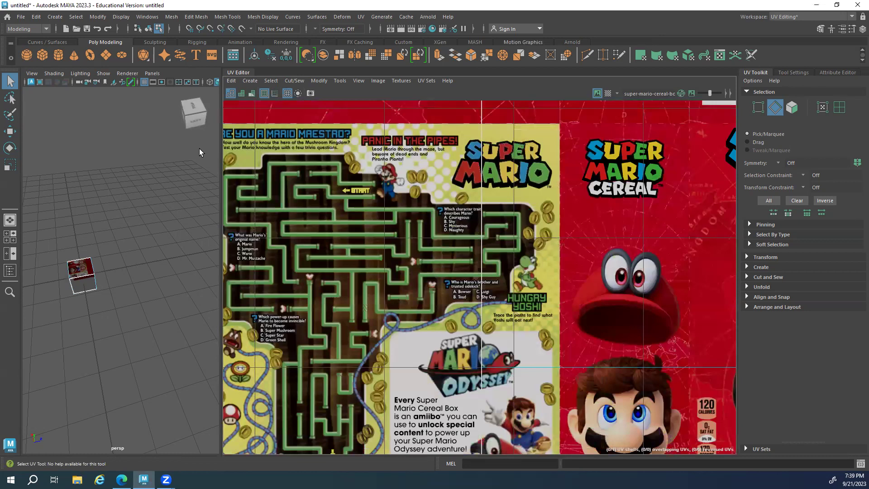
Select all of the cube's UVs and check how they sit over the cereal box image
middle_click_drag(460, 228, 459, 242, "alt")
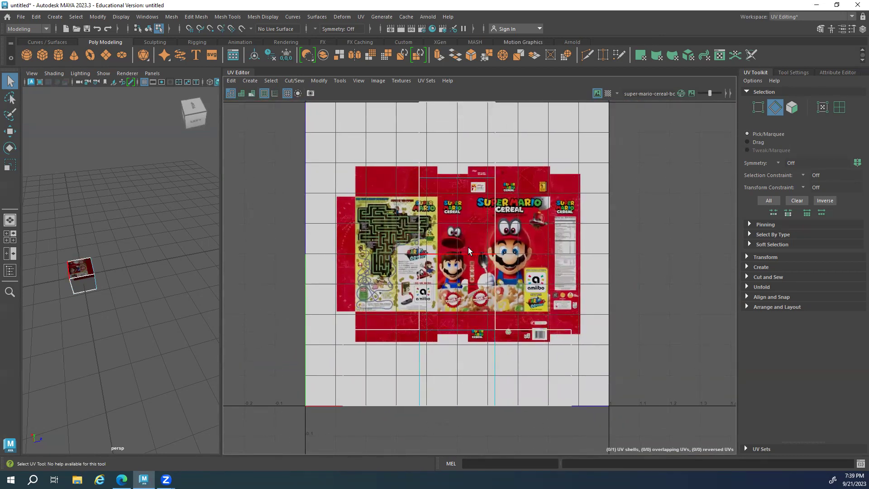
right_click_drag(457, 255, 507, 255)
right_click_drag(611, 240, 424, 205, "alt")
left_click_drag(643, 142, 417, 351)
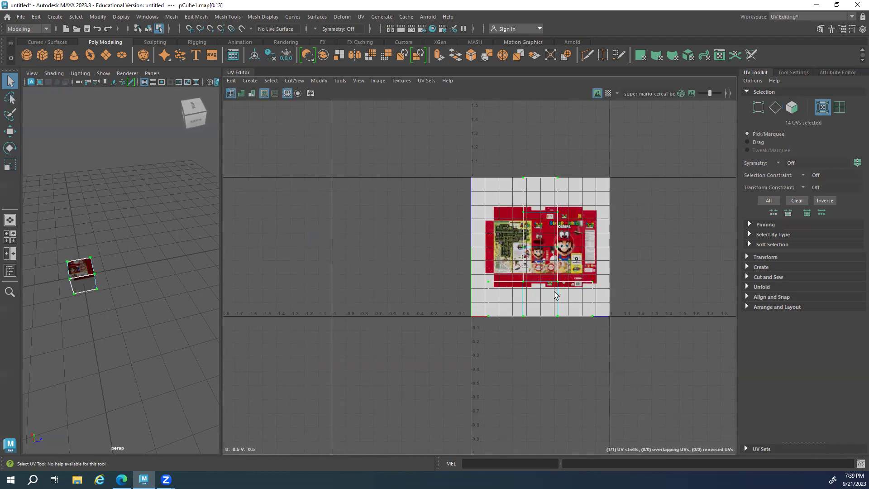
middle_click_drag(498, 308, 328, 352, "alt")
Return to object selection and deselect the cube to view the empty UV grid, checking how reselecting it affects the display
left_click(100, 252)
right_click_drag(81, 281, 109, 258)
left_click(132, 276)
right_click_drag(556, 277, 427, 265, "alt")
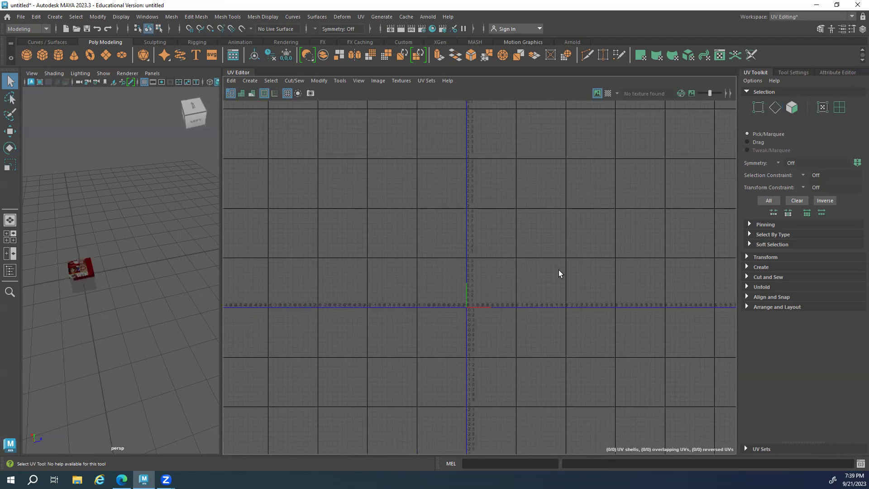
middle_click_drag(559, 269, 515, 284, "alt")
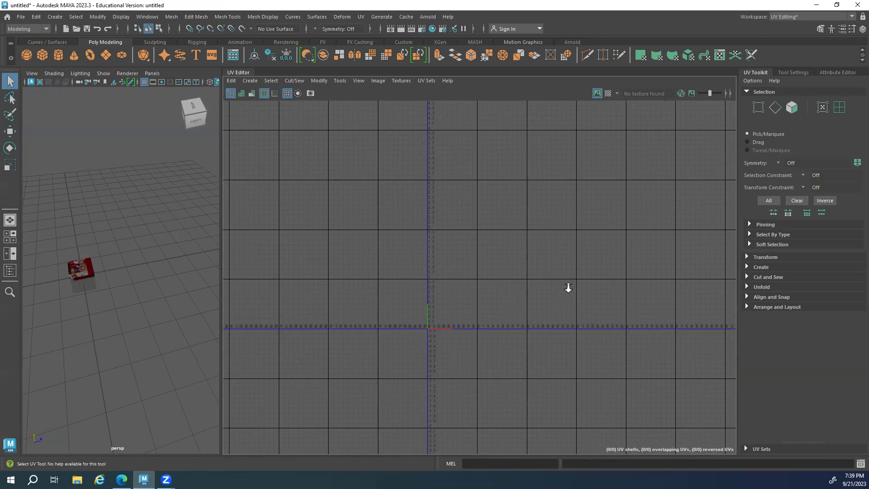
scroll(569, 287, "down", 1)
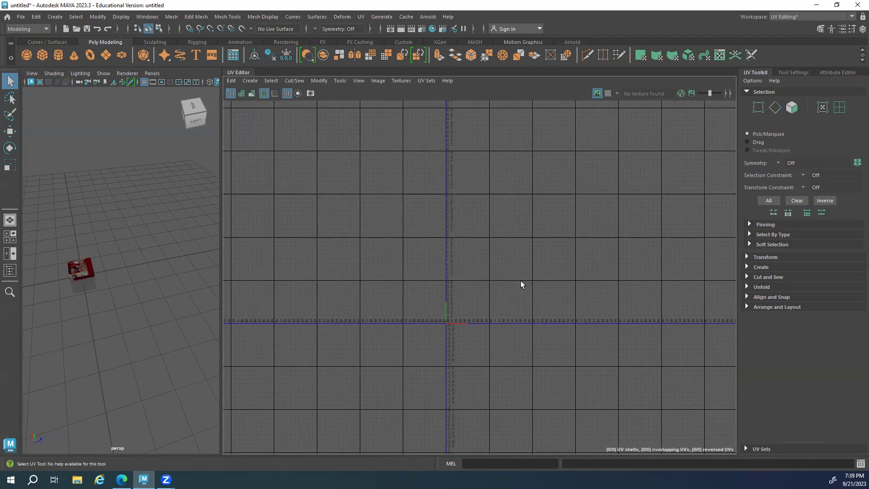
left_click(90, 271)
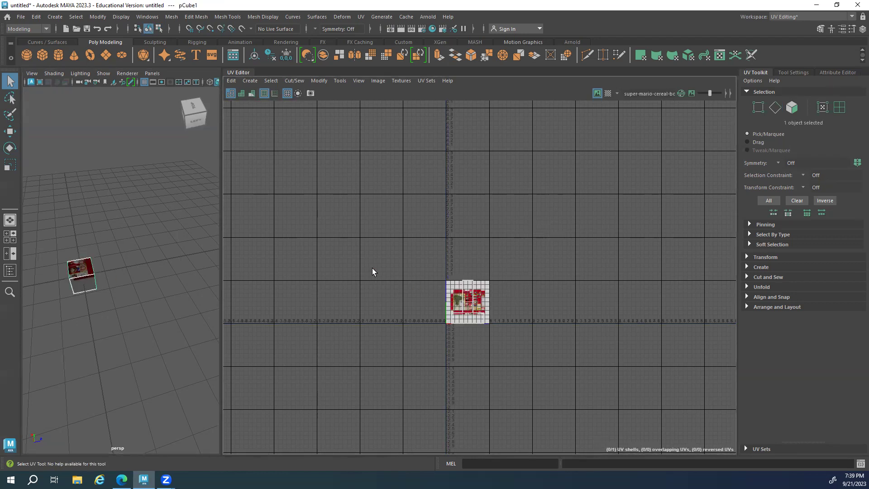
left_click(132, 278)
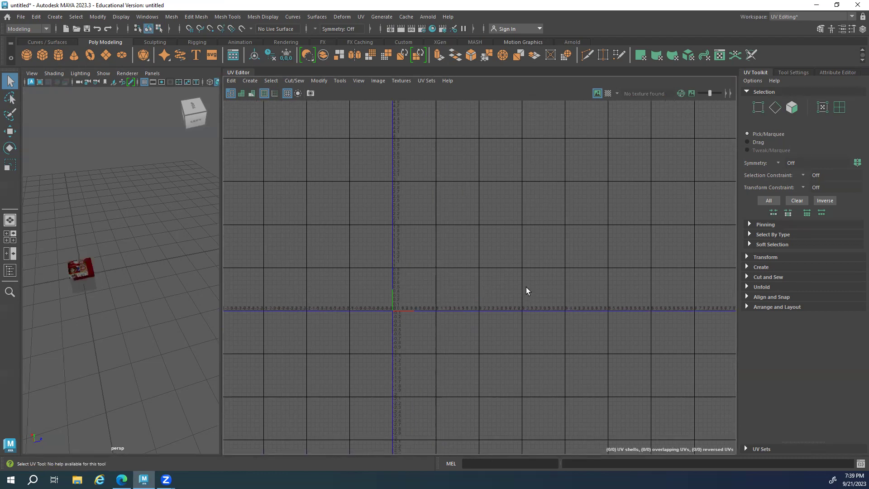
Examine the empty UV grid around its origin and out to its outer edges
scroll(582, 261, "down", 3)
middle_click_drag(500, 195, 440, 240, "alt")
right_click_drag(253, 304, 657, 344, "alt")
middle_click_drag(629, 319, 375, 327, "alt")
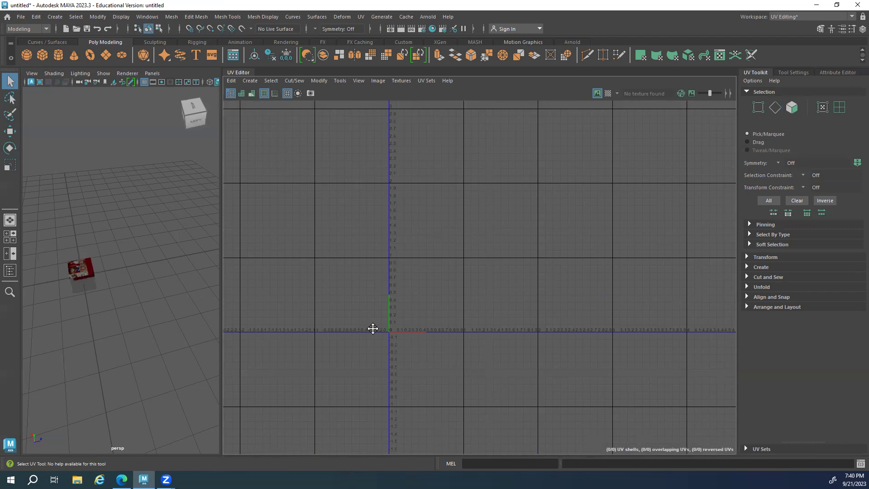
right_click_drag(402, 295, 534, 312, "alt")
middle_click_drag(481, 227, 380, 349, "alt")
right_click_drag(627, 328, 403, 300, "alt")
right_click_drag(605, 310, 477, 314, "alt")
scroll(478, 314, "down", 2)
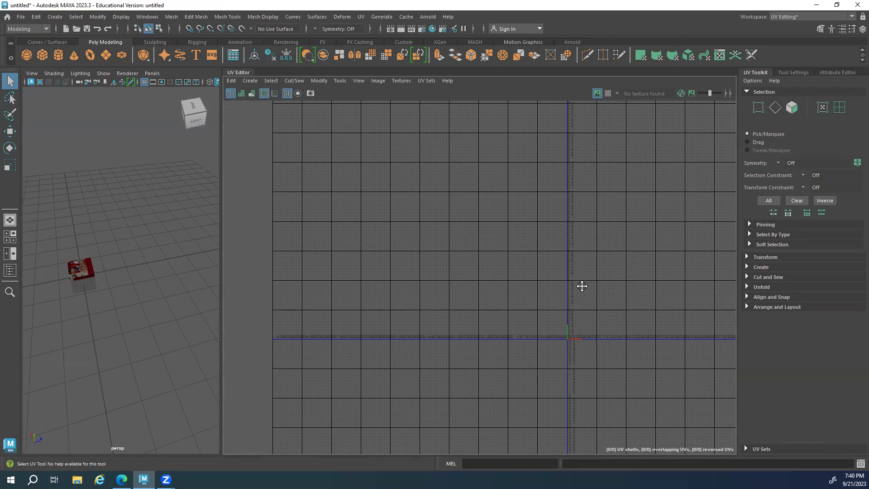
middle_click_drag(582, 286, 401, 353, "alt")
right_click_drag(557, 331, 448, 294, "alt")
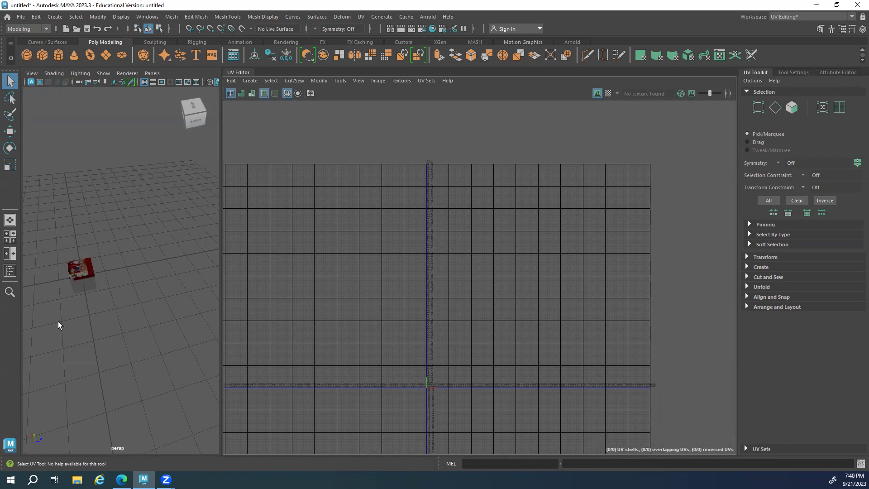
View the cube from above in the perspective view and examine the UV axes and the 0 to 1 tile
left_click_drag(142, 311, 63, 312, "alt")
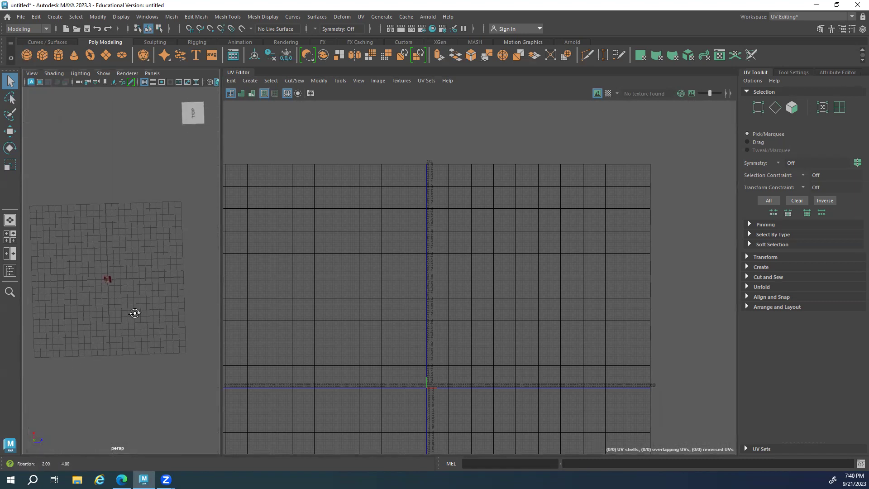
scroll(129, 312, "up", 10)
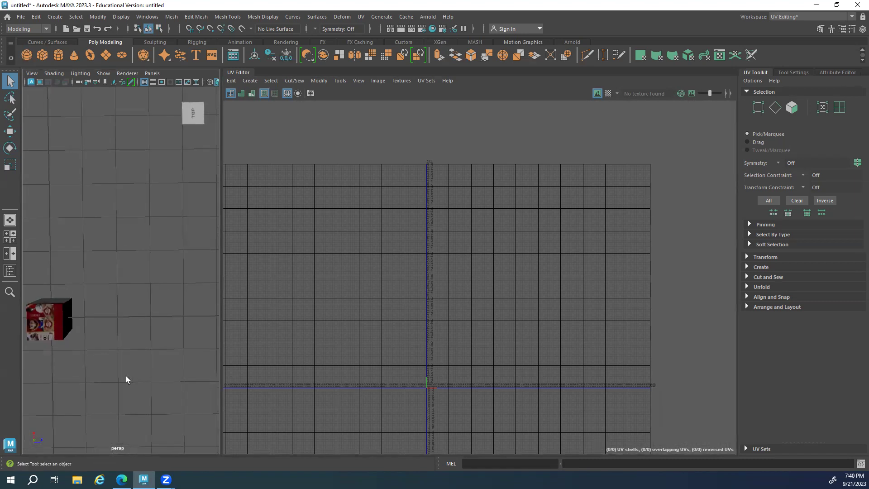
middle_click_drag(72, 355, 173, 355, "alt")
middle_click_drag(484, 377, 471, 293, "alt")
right_click_drag(481, 327, 560, 338, "alt")
middle_click_drag(389, 340, 296, 304, "alt")
middle_click_drag(428, 312, 502, 313, "alt")
mouse_move(507, 353)
right_mouse_down("alt")
mouse_move(541, 372)
mouse_move(562, 324)
mouse_move(528, 366)
mouse_move(500, 369)
right_mouse_up("alt")
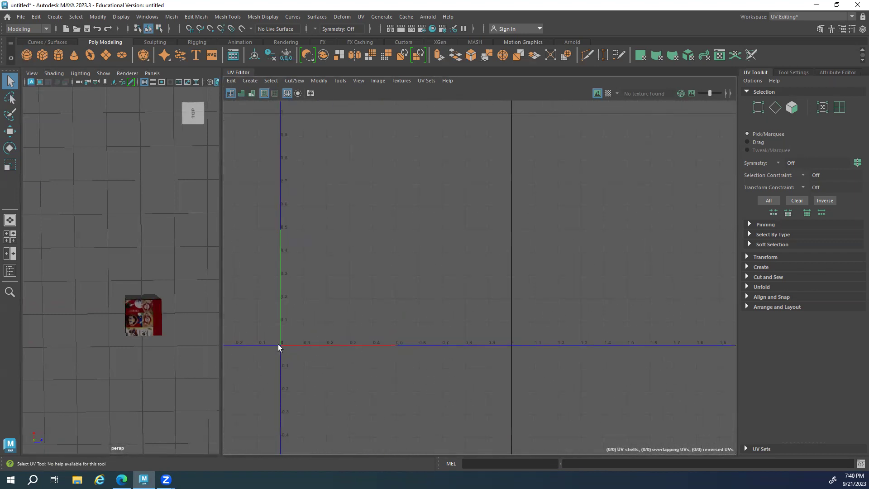
right_click_drag(585, 386, 398, 336, "alt")
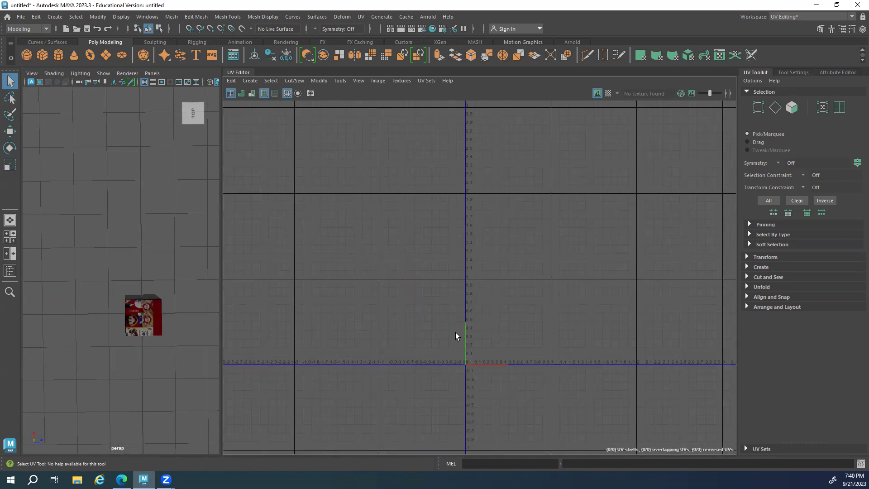
right_click_drag(566, 312, 535, 316, "alt")
middle_click_drag(534, 316, 434, 316, "alt")
right_click_drag(435, 316, 391, 304, "alt")
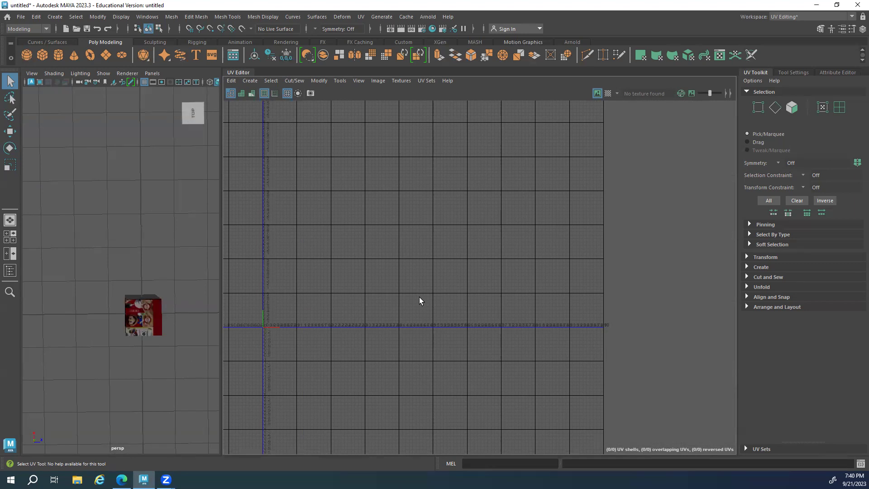
Examine the neighbouring UV tiles along the U axis out to the grid's edge and back to the origin
scroll(342, 328, "down", 2)
middle_click_drag(282, 310, 324, 315, "alt")
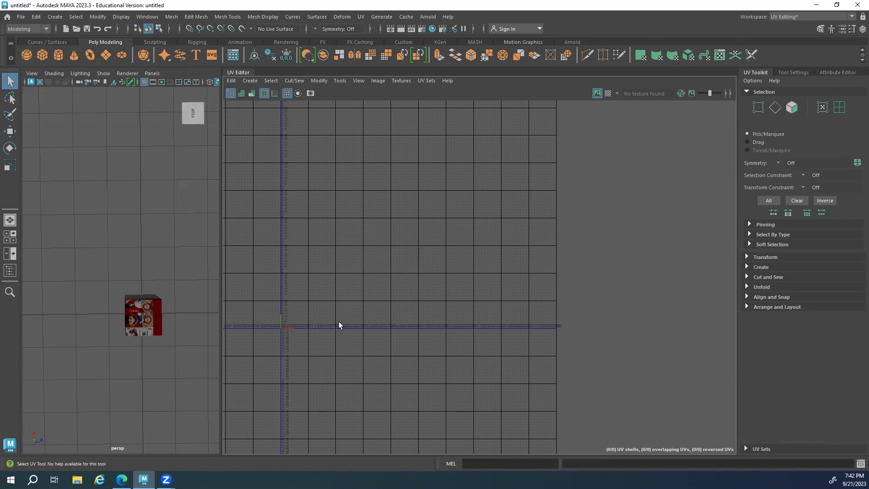
scroll(338, 322, "up", 5)
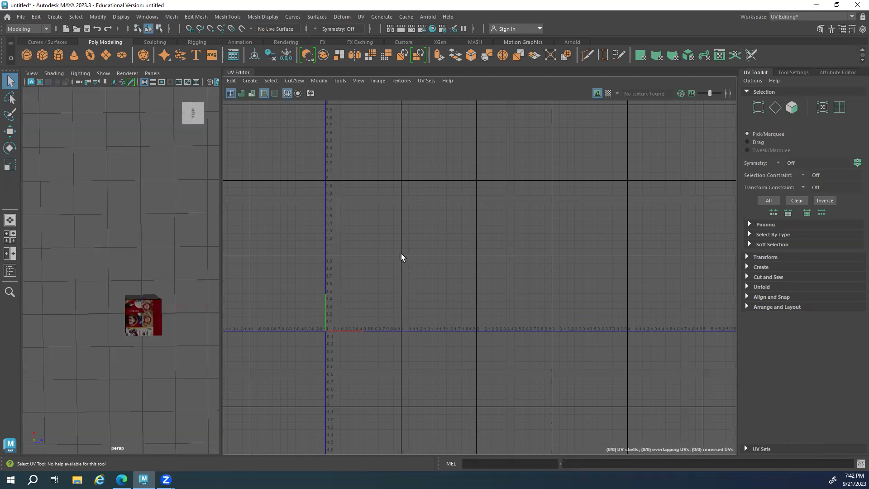
middle_click_drag(387, 274, 379, 288, "alt")
scroll(370, 278, "down", 1)
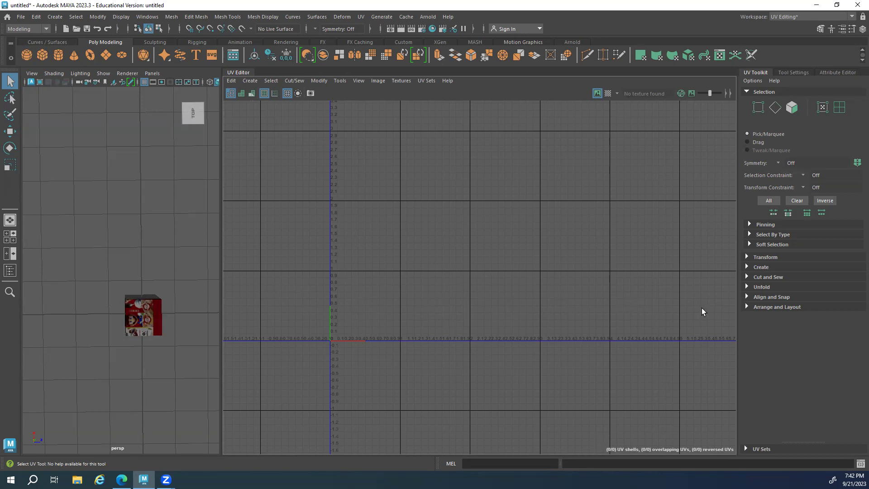
middle_click_drag(713, 317, 392, 329, "alt")
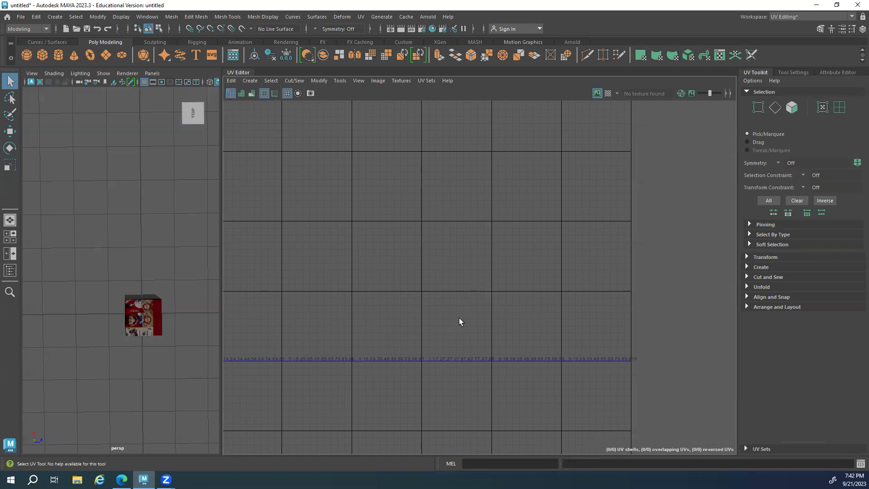
middle_click_drag(425, 323, 600, 324, "alt")
scroll(600, 324, "down", 3)
middle_click_drag(398, 297, 472, 314, "alt")
scroll(385, 308, "up", 2)
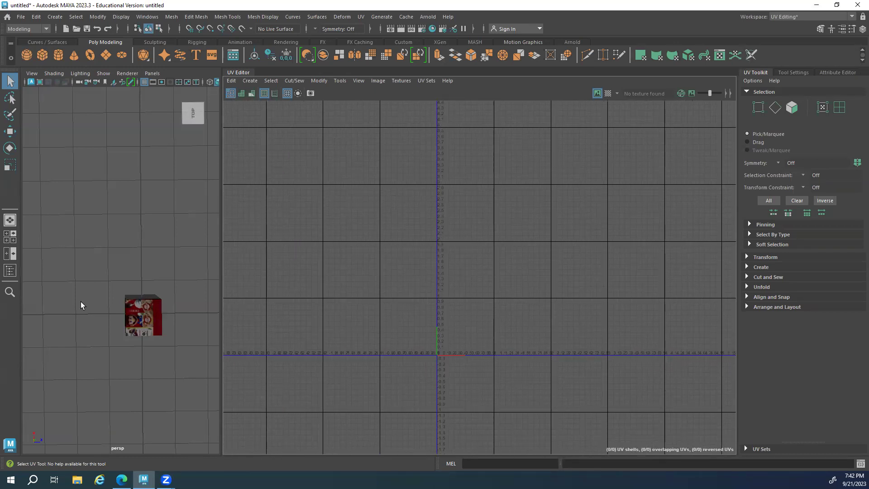
Select the cube, hide its texture image in the UV Editor, and select all the UVs of its shell
left_click(154, 317)
scroll(465, 332, "up", 3)
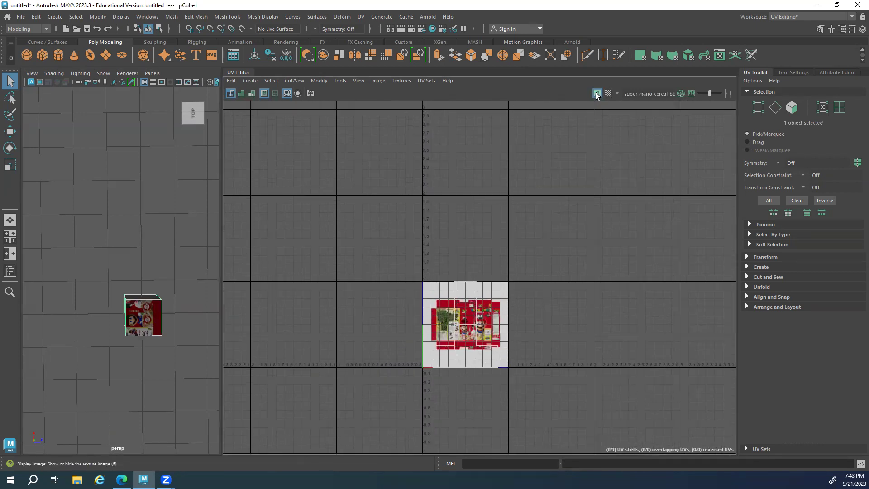
left_click(597, 93)
scroll(657, 392, "up", 1)
scroll(657, 392, "up", 3)
middle_click_drag(425, 400, 479, 325, "alt")
right_click_drag(503, 342, 543, 339)
left_click_drag(672, 169, 260, 452)
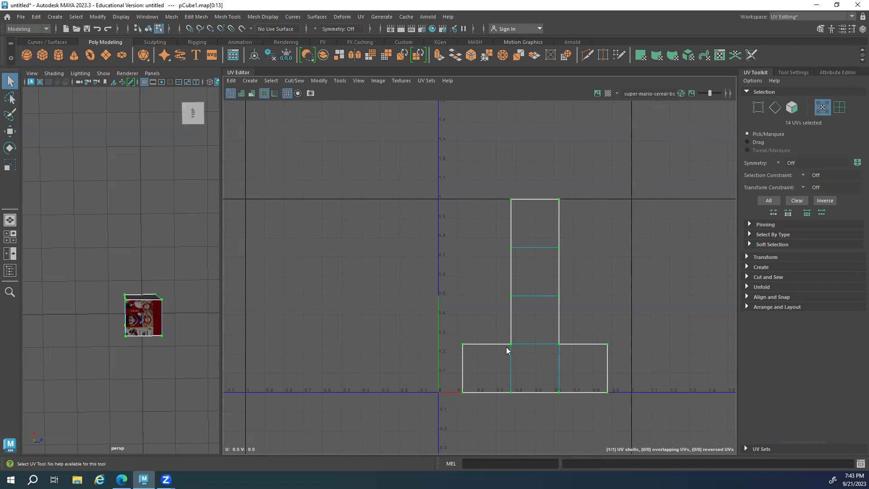
Clear the UV selection and examine where the cube's shell sits within the wider UV grid
left_click(607, 271)
scroll(473, 276, "down", 4)
middle_click_drag(473, 276, 247, 259, "alt")
middle_click_drag(337, 271, 406, 272, "alt")
right_click_drag(336, 303, 199, 241, "alt")
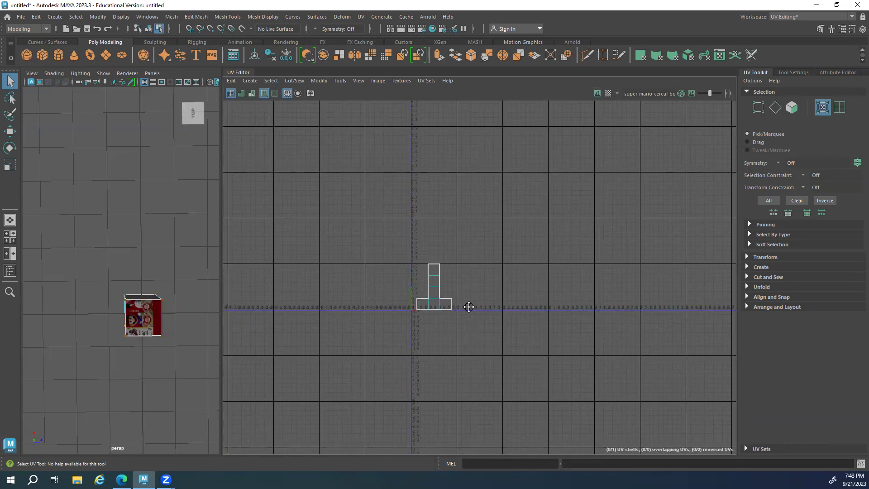
middle_click_drag(469, 307, 373, 351, "alt")
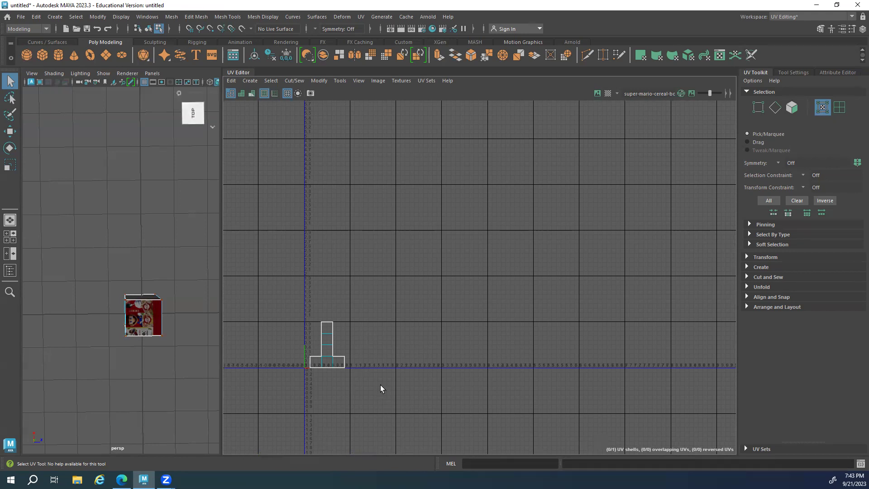
Examine the UV grid along the V axis up to its outer edge, using the cube's shell near the origin for scale
scroll(380, 385, "down", 3)
scroll(442, 261, "down", 1)
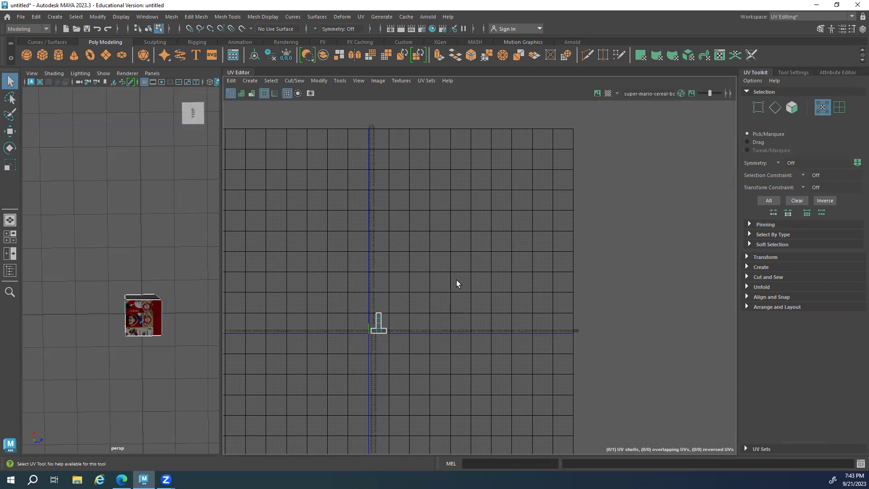
middle_click_drag(442, 284, 427, 342, "alt")
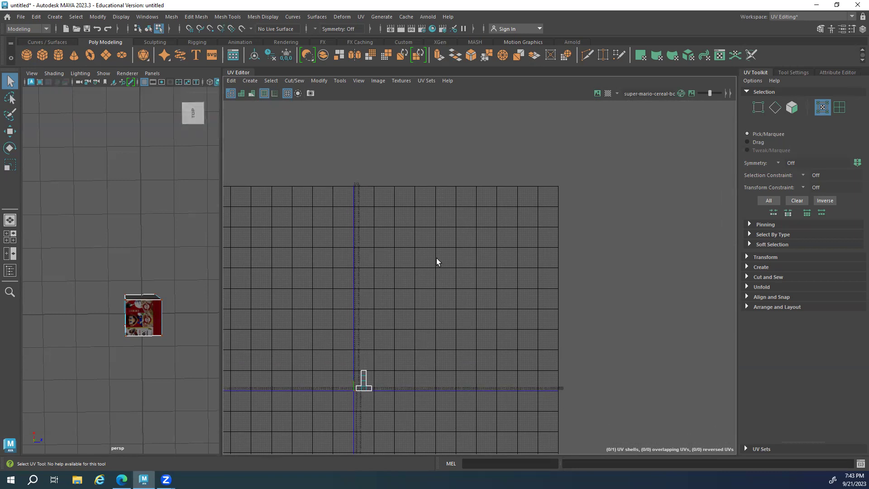
middle_click_drag(437, 258, 407, 328, "alt")
scroll(314, 280, "up", 4)
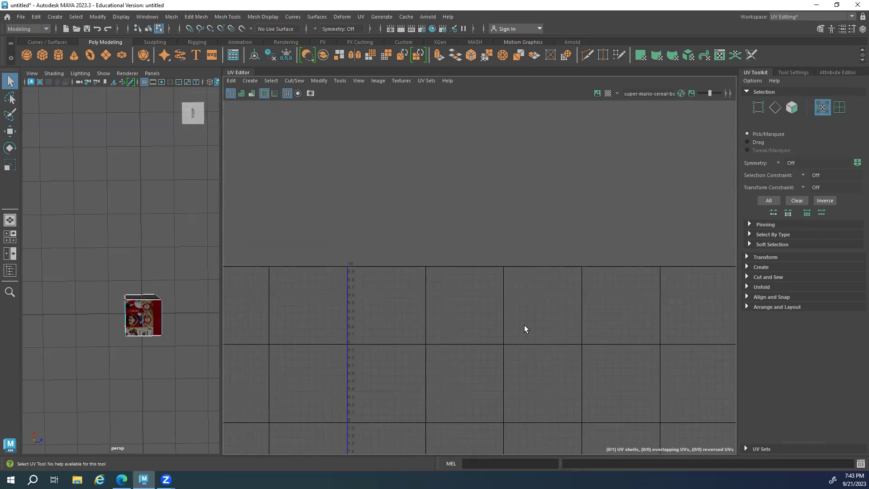
scroll(423, 374, "down", 2)
middle_click_drag(561, 390, 457, 241, "alt")
scroll(457, 241, "down", 3)
middle_click_drag(412, 289, 417, 195, "alt")
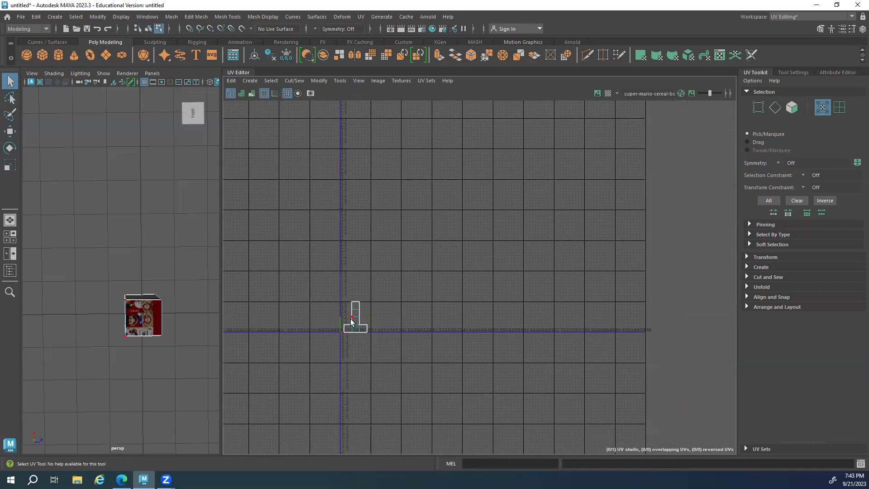
middle_click_drag(382, 271, 384, 347, "alt")
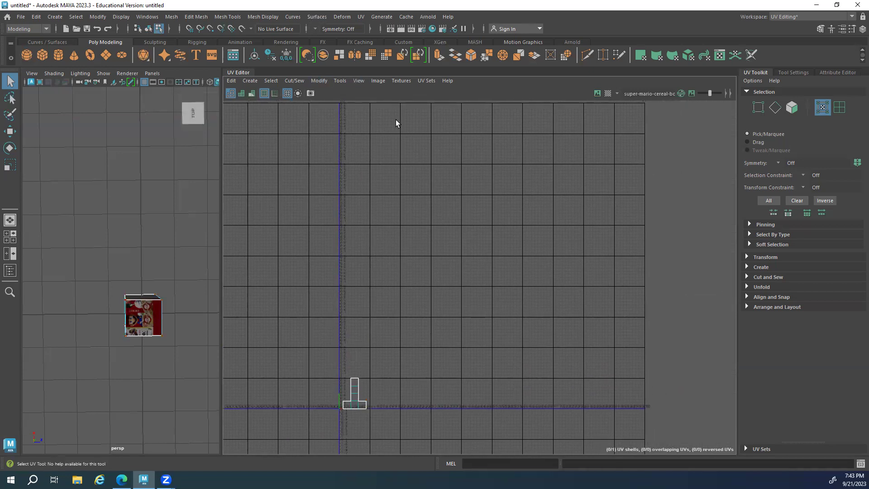
middle_click_drag(390, 123, 377, 224, "alt")
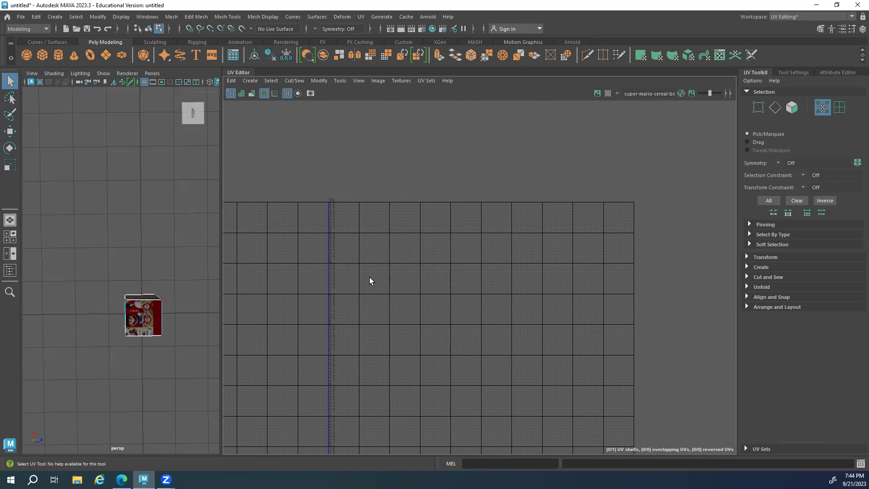
right_click_drag(392, 278, 190, 255, "alt")
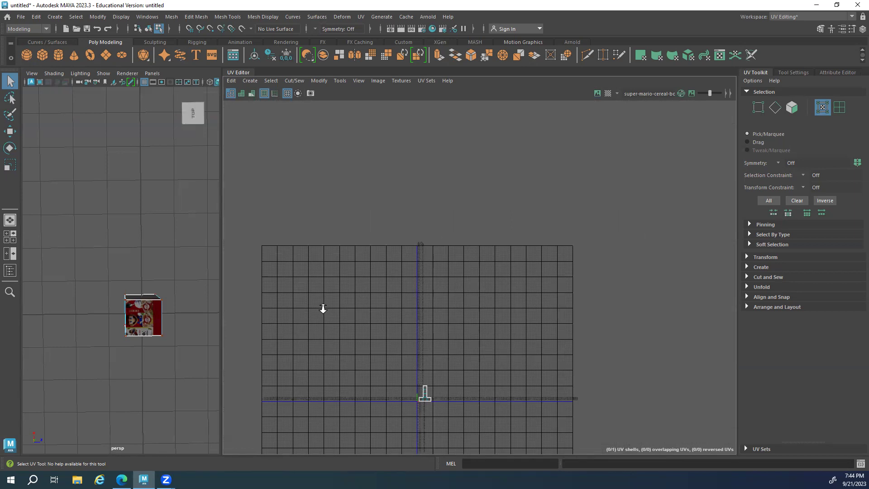
Examine the full extent of the UV grid on both sides of the axes and the shell's place in the 0 to 1 tile
scroll(344, 312, "down", 5)
middle_click_drag(542, 294, 385, 235, "alt")
right_click_drag(295, 259, 560, 349, "alt")
middle_click_drag(492, 357, 496, 276, "alt")
right_click_drag(326, 249, 383, 257, "alt")
middle_click_drag(383, 259, 442, 316, "alt")
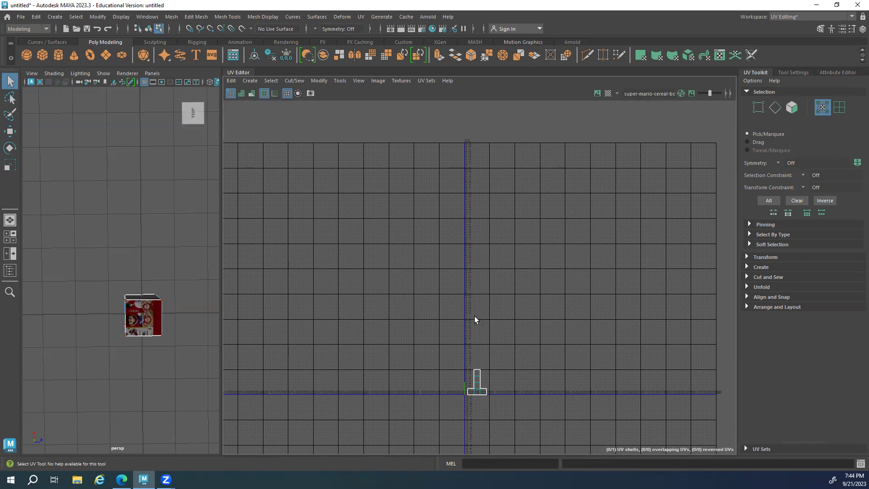
middle_click_drag(475, 313, 491, 302, "alt")
right_click_drag(556, 308, 476, 296, "alt")
middle_click_drag(533, 289, 533, 271, "alt")
right_click_drag(428, 314, 520, 319, "alt")
middle_click_drag(548, 334, 486, 348, "alt")
right_click_drag(412, 347, 525, 361, "alt")
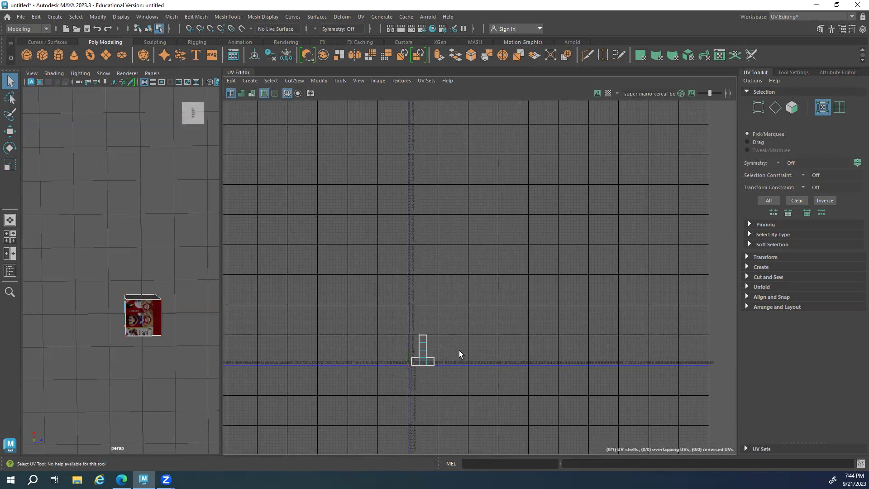
middle_click_drag(452, 352, 384, 310, "alt")
right_click_drag(329, 331, 675, 390, "alt")
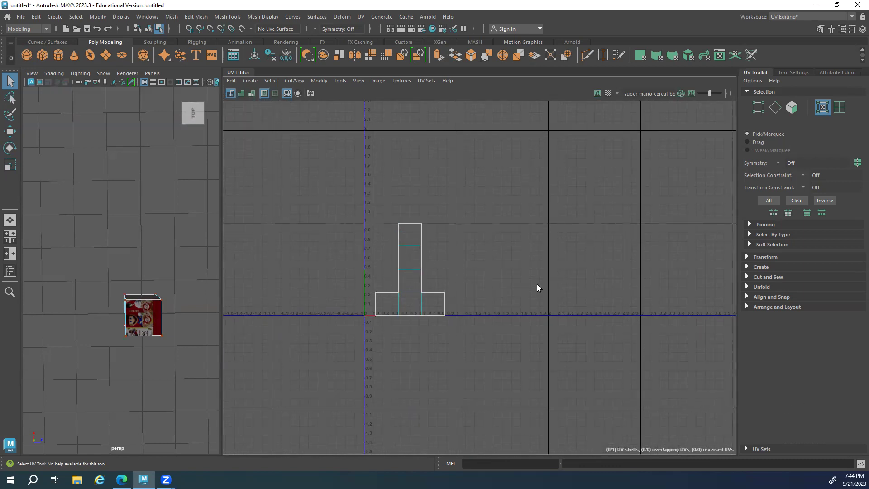
middle_click_drag(537, 284, 399, 329, "alt")
scroll(571, 254, "down", 2)
middle_click_drag(432, 207, 503, 353, "alt")
right_click_drag(502, 353, 274, 164, "alt")
middle_click_drag(502, 186, 421, 186, "alt")
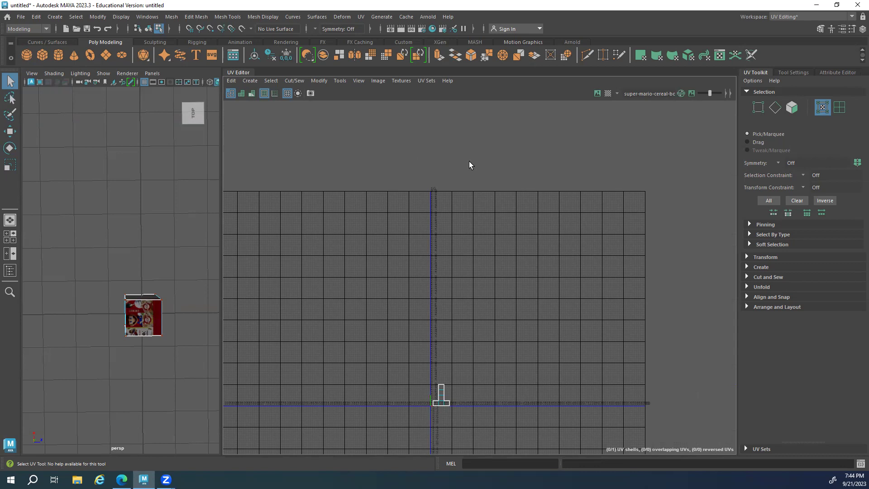
Search the UV Editor's commands for the grid display settings
left_click(427, 80)
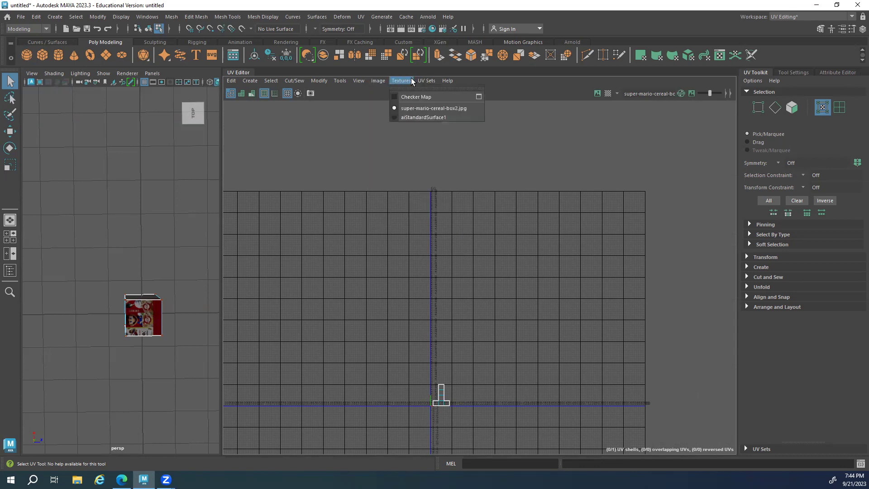
mouse_move(376, 80)
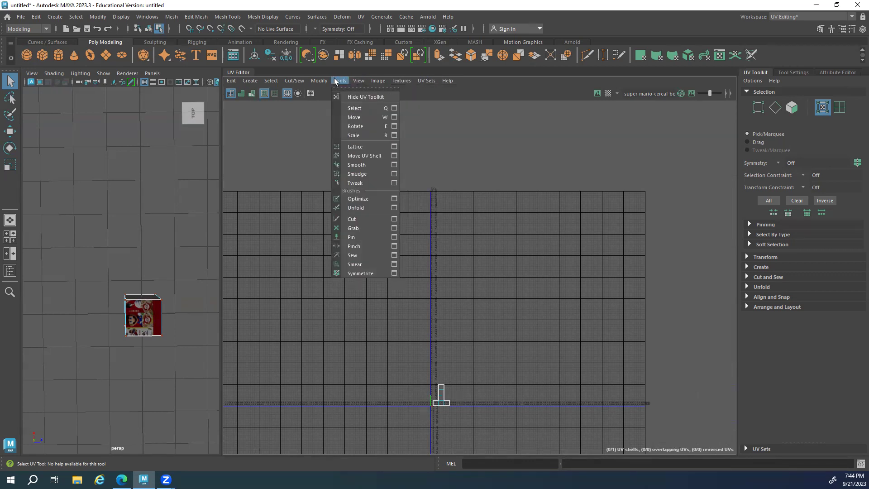
mouse_move(290, 80)
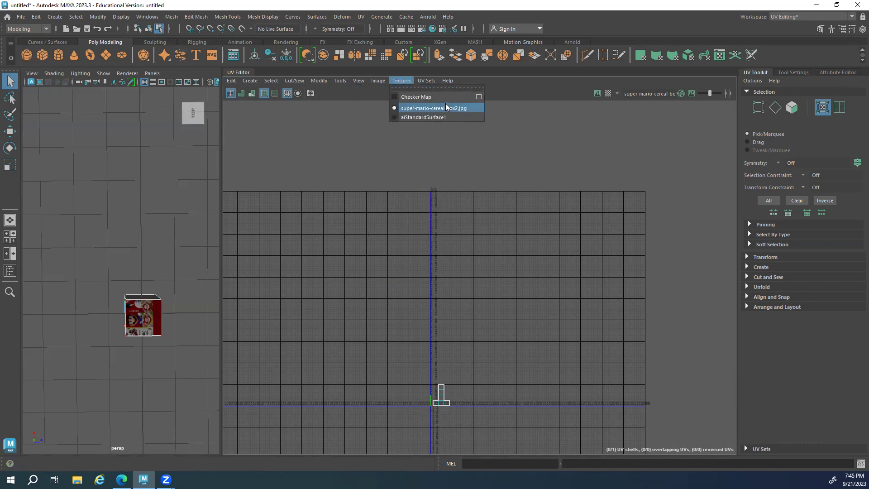
left_click(480, 96)
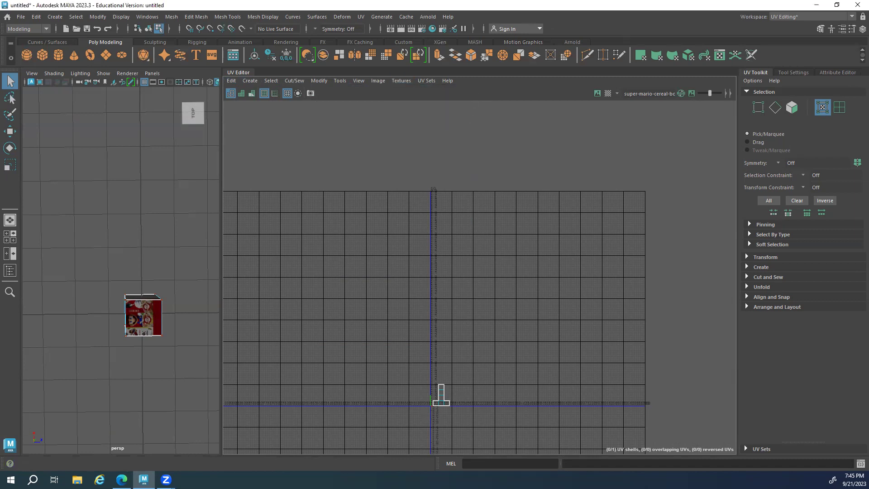
left_click(428, 80)
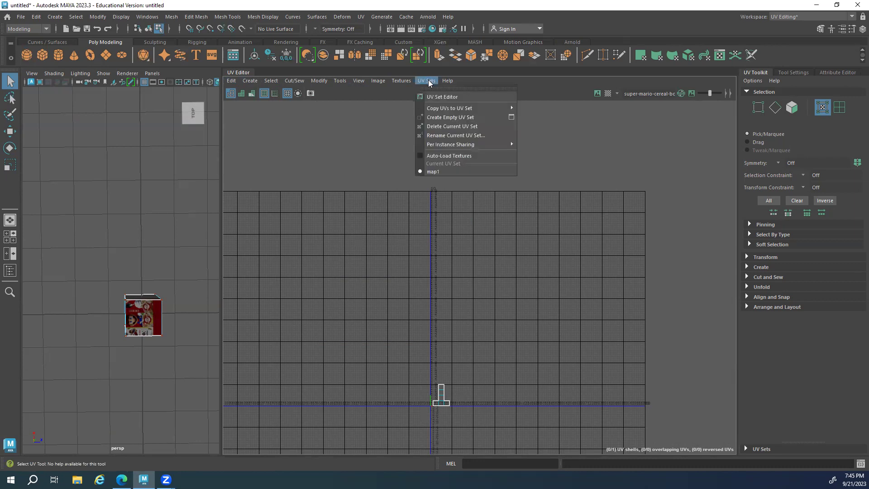
mouse_move(443, 85)
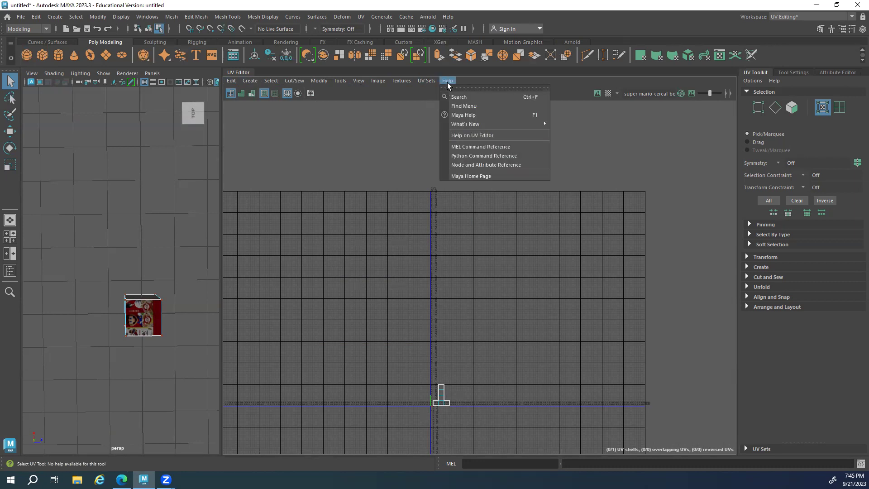
mouse_move(228, 82)
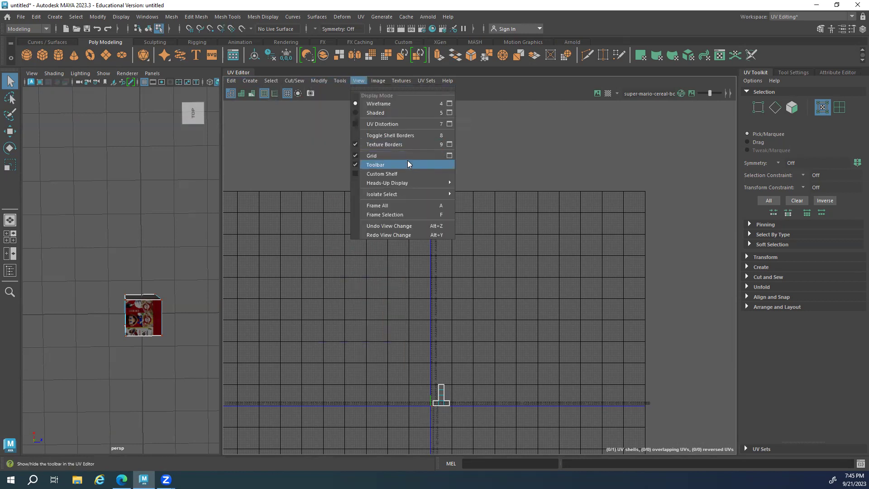
mouse_move(428, 195)
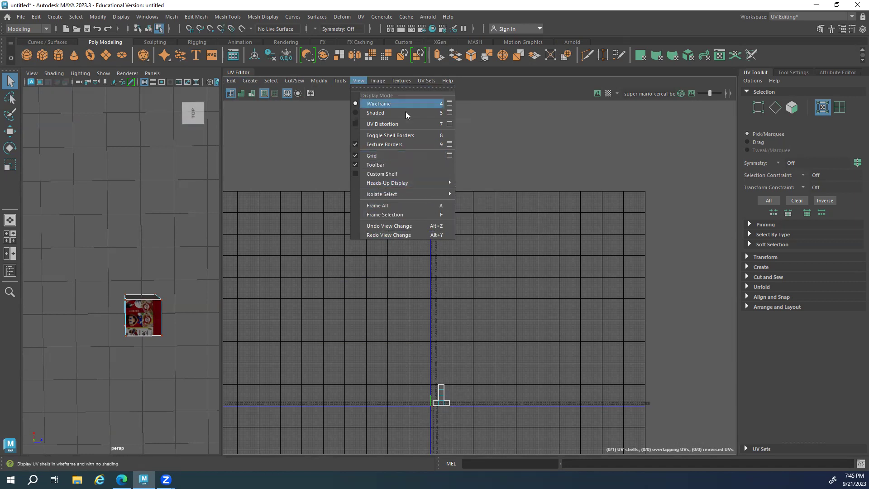
left_click(525, 317)
scroll(515, 294, "down", 5)
scroll(513, 295, "up", 2)
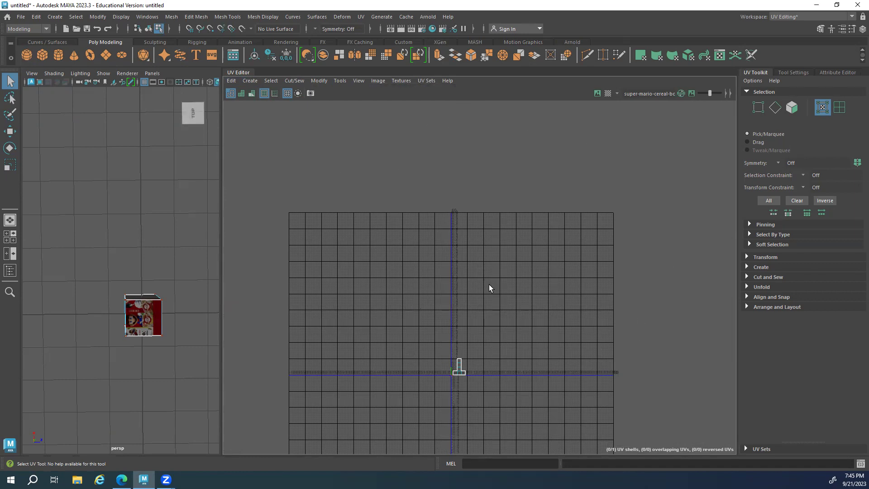
Set the UV Editor grid's length and width to 30 units, apply it, and inspect the enlarged grid
left_click(357, 81)
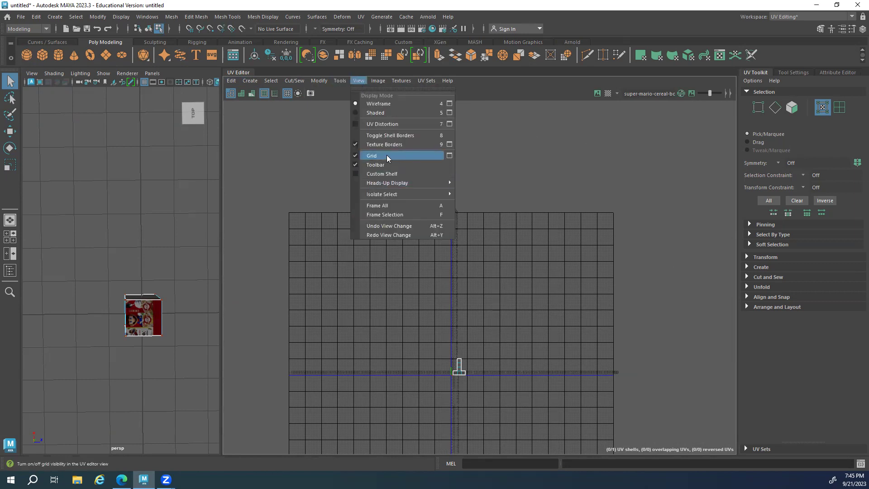
left_click(448, 155)
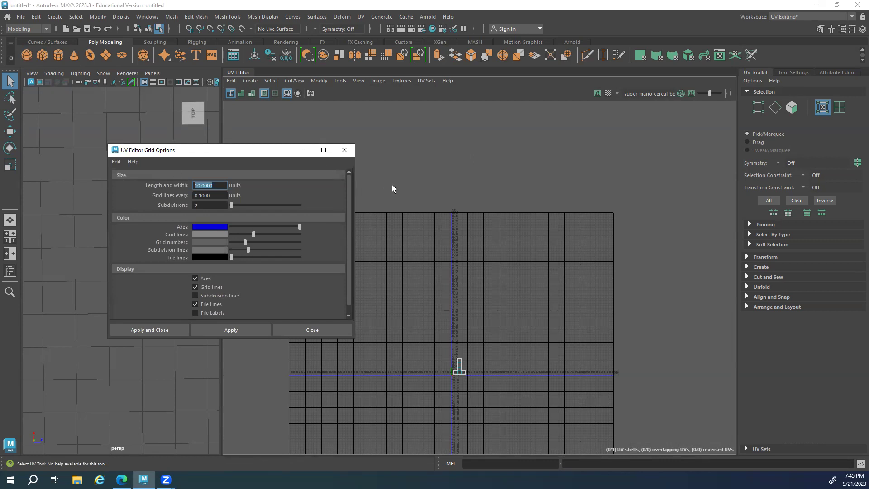
type("30")
key("Return")
left_click(233, 331)
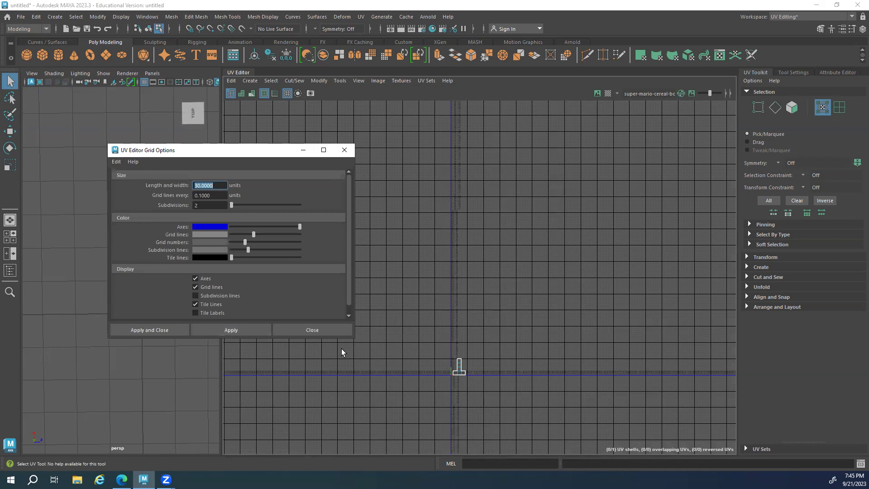
scroll(637, 311, "up", 2)
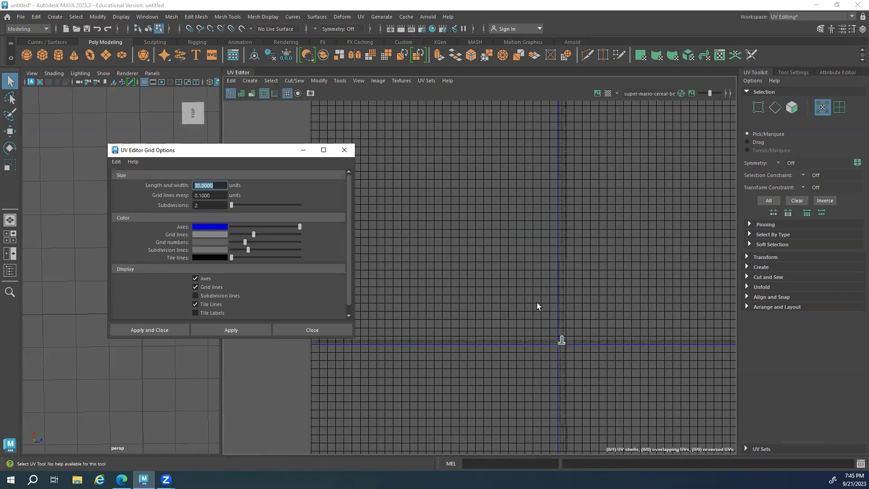
middle_click_drag(571, 269, 498, 313, "alt")
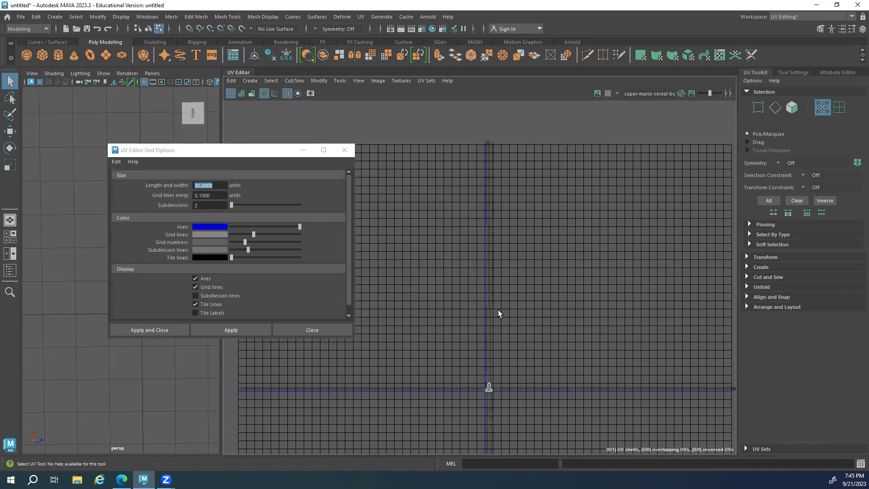
Restore the UV Editor grid's length and width to 10 units, apply it, and close the grid options
type("10")
key("Return")
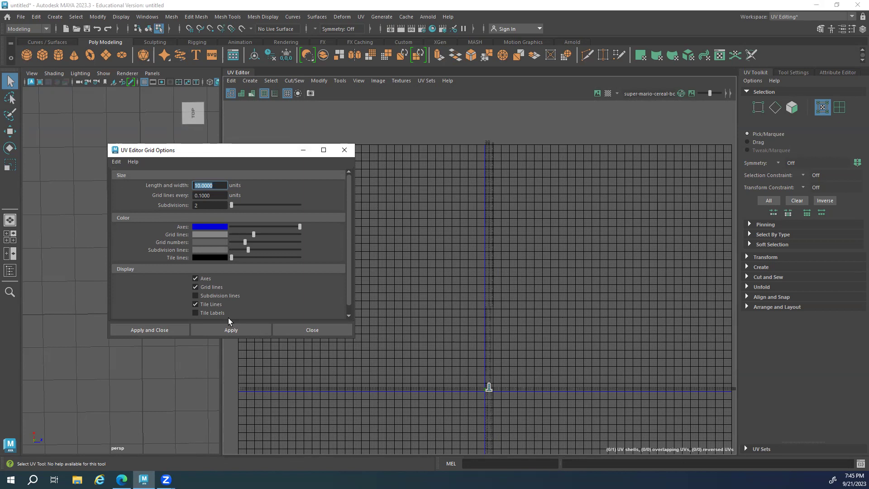
left_click(226, 330)
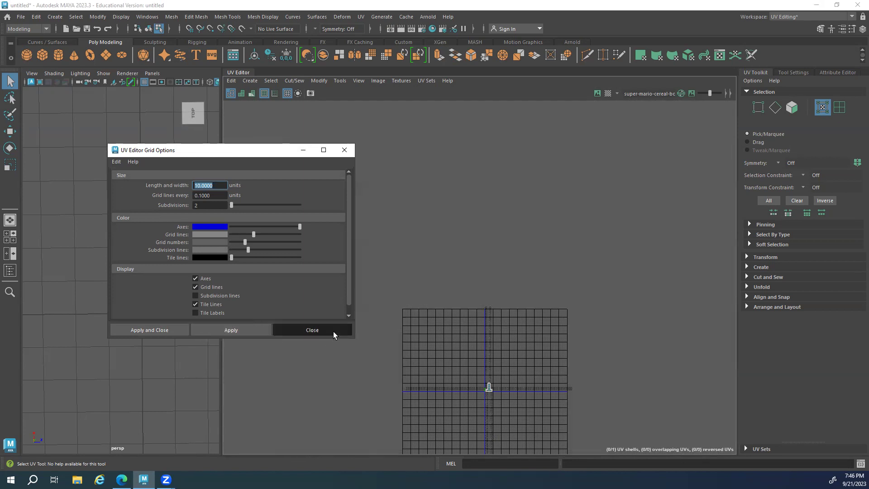
left_click(333, 330)
left_click(340, 80)
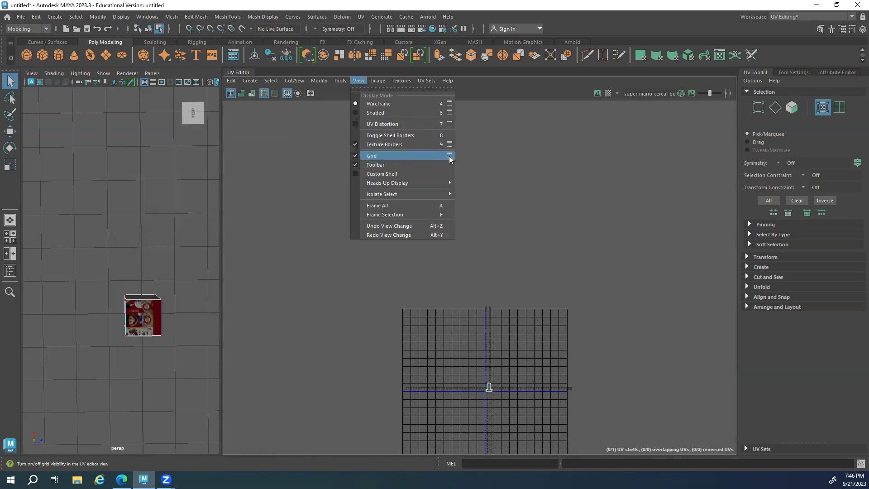
left_click(520, 161)
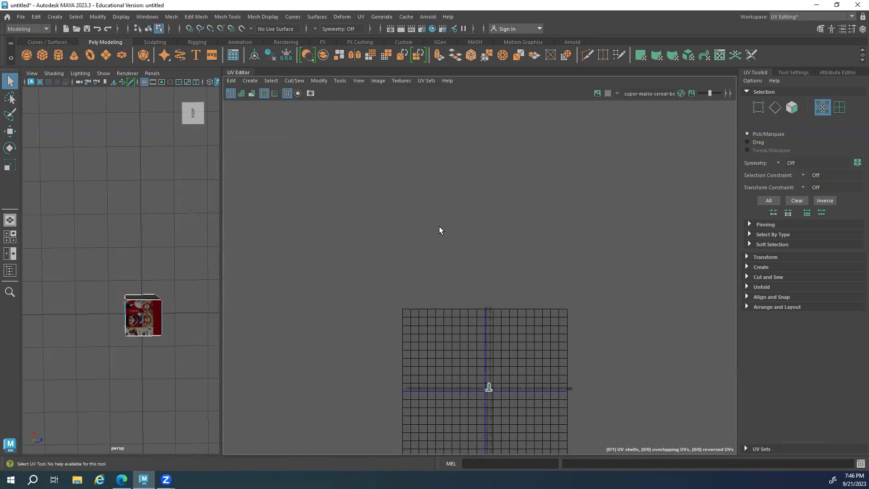
Examine the cube's UV shell up close within the 0 to 1 tile of the UV grid
middle_click_drag(389, 368, 320, 243, "alt")
right_click_drag(321, 243, 706, 313, "alt")
right_click_drag(529, 272, 644, 267, "alt")
middle_click_drag(519, 267, 317, 256, "alt")
right_click_drag(317, 256, 851, 335, "alt")
right_click_drag(362, 289, 579, 345, "alt")
middle_click_drag(415, 390, 409, 245, "alt")
right_click_drag(409, 245, 471, 251, "alt")
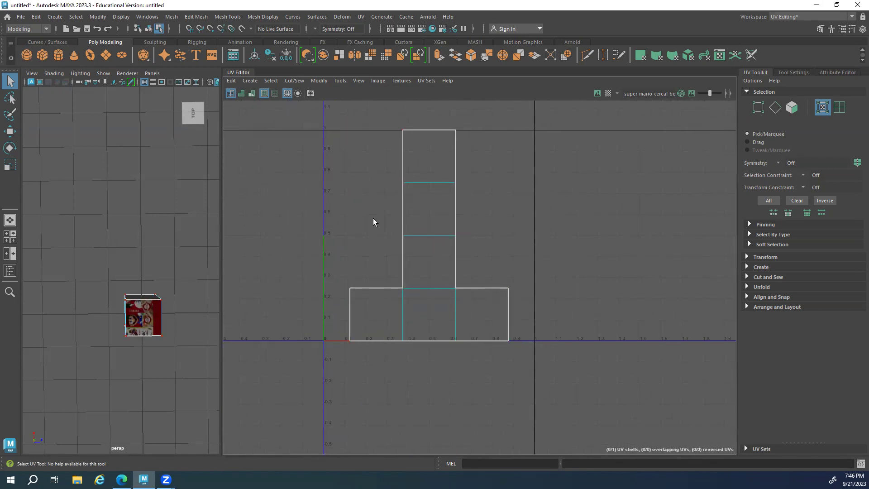
scroll(498, 262, "down", 1)
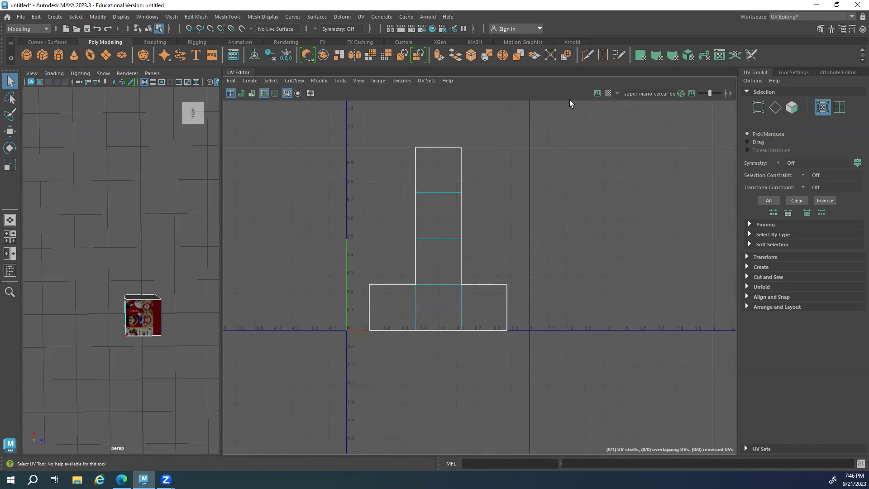
View the cube from the side in perspective and display its cereal box texture image behind the shell in the UV Editor
left_click_drag(132, 322, 117, 287, "alt")
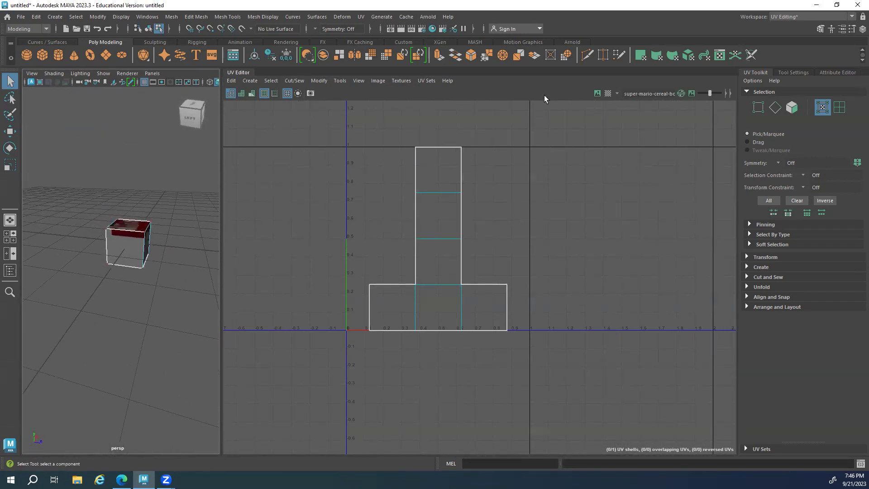
left_click(597, 93)
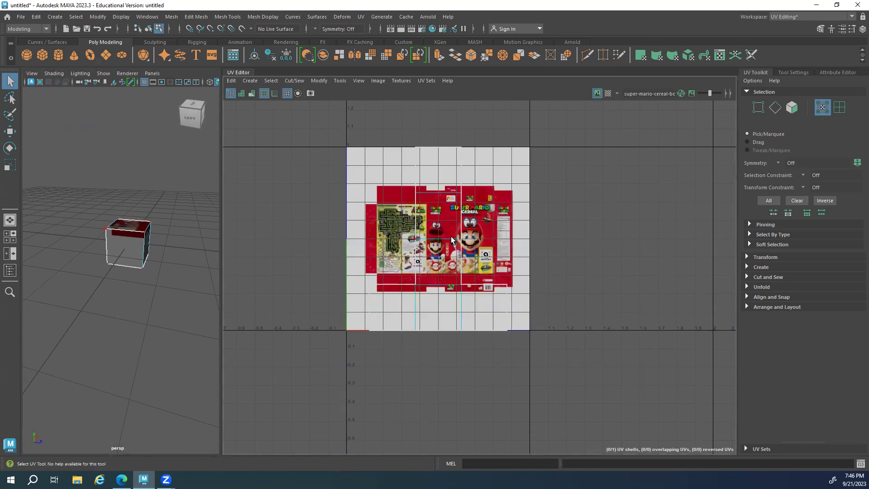
scroll(371, 233, "up", 5)
middle_click_drag(392, 183, 383, 244, "alt")
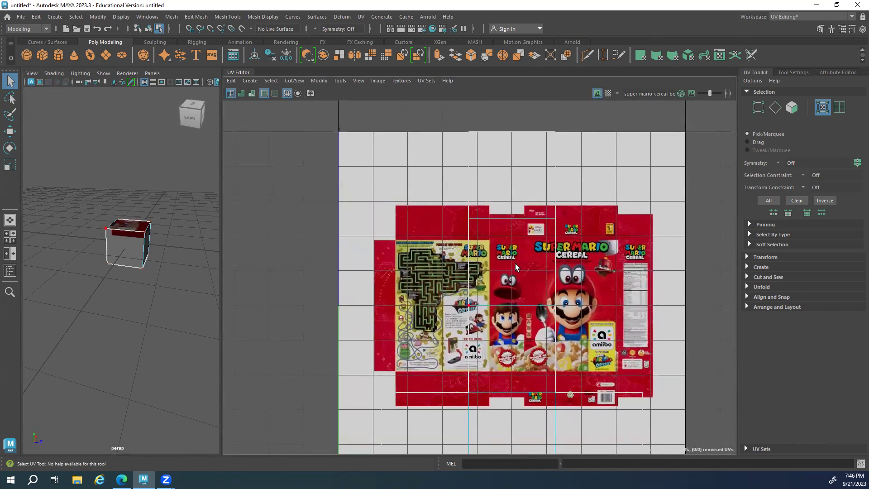
scroll(420, 236, "up", 3)
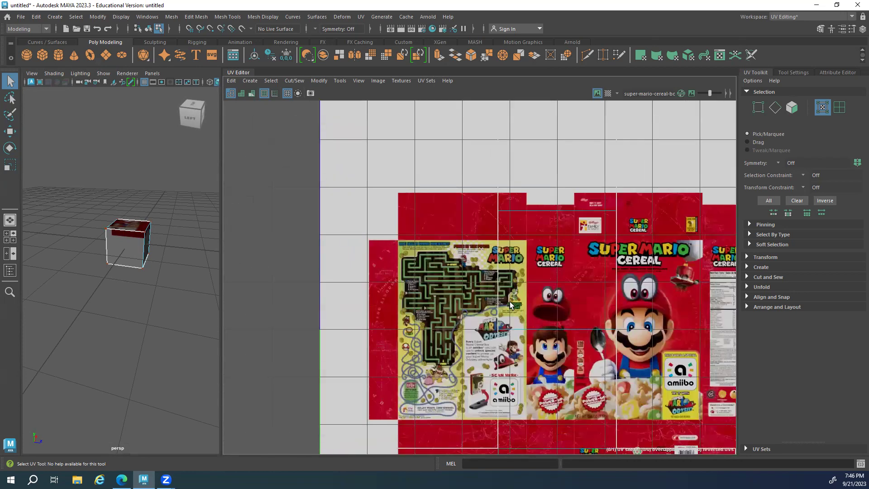
Examine how the cube's UV shell overlays the cereal box image in the UV Editor
middle_click_drag(420, 238, 315, 184, "alt")
scroll(289, 204, "up", 4)
scroll(506, 252, "down", 2)
scroll(645, 219, "down", 4)
middle_click_drag(663, 203, 499, 249, "alt")
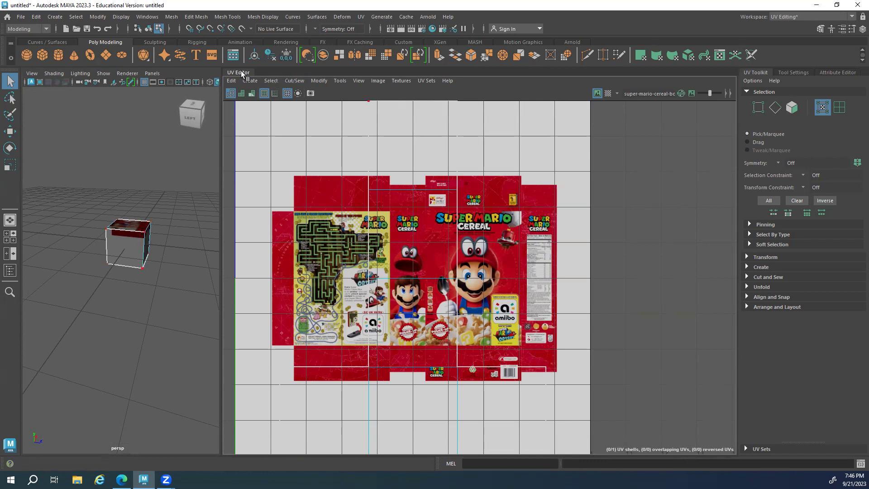
Widen the perspective viewport, then select the cube and frame it from the front
left_click_drag(223, 112, 443, 112)
left_click_drag(223, 226, 193, 250, "alt")
left_click_drag(131, 251, 269, 231, "alt")
left_click(264, 287)
left_click_drag(265, 286, 264, 285, "alt")
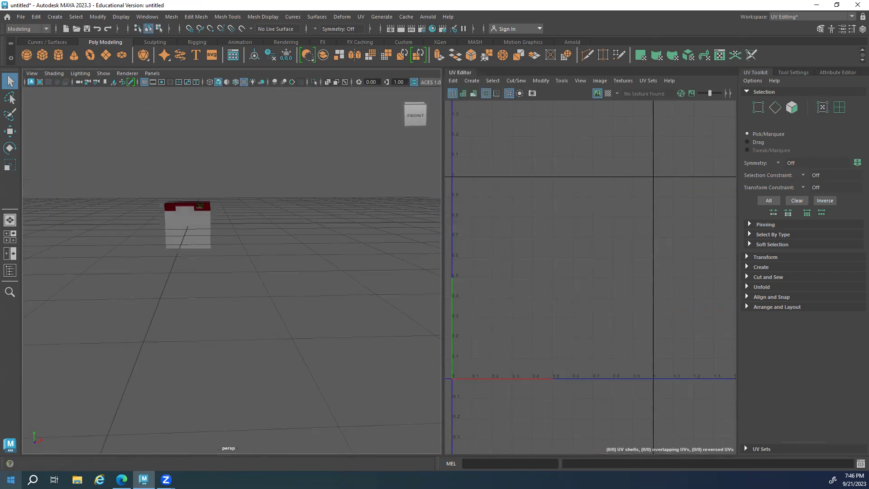
left_click_drag(172, 324, 196, 260, "alt")
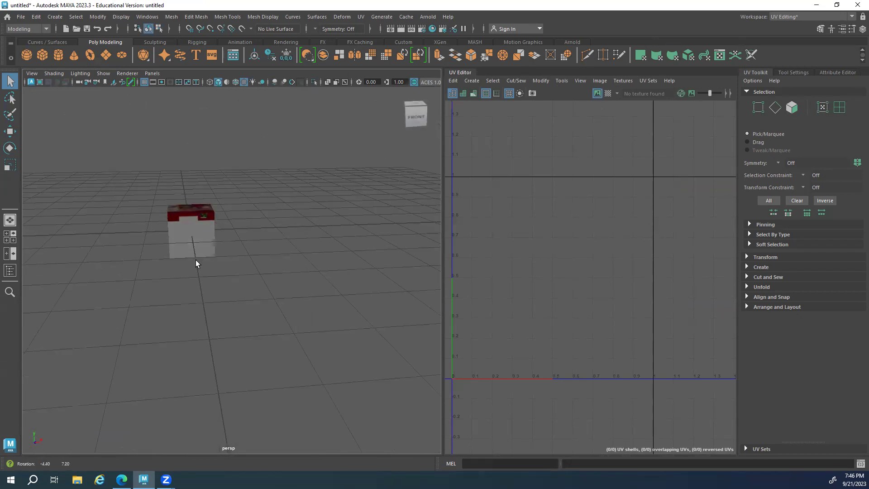
left_click(195, 224)
key("f")
right_click_drag(299, 253, 200, 245, "alt")
left_click_drag(200, 244, 193, 253, "alt")
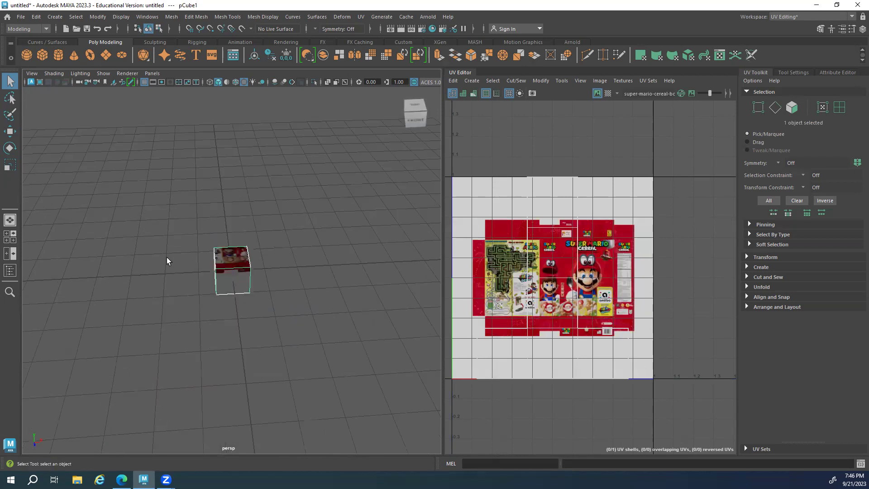
right_click_drag(166, 257, 181, 257, "alt")
Scale the cube into cereal box proportions, taller than it is wide and thin from front to back
key("r")
mouse_move(266, 269)
left_mouse_down()
mouse_move(311, 266)
mouse_move(256, 268)
left_mouse_up()
left_click_drag(217, 291, 157, 265, "alt")
key("ctrl+z")
left_click_drag(318, 275, 220, 296, "alt")
right_click_drag(219, 297, 386, 344, "alt")
left_click_drag(310, 270, 249, 274, "alt")
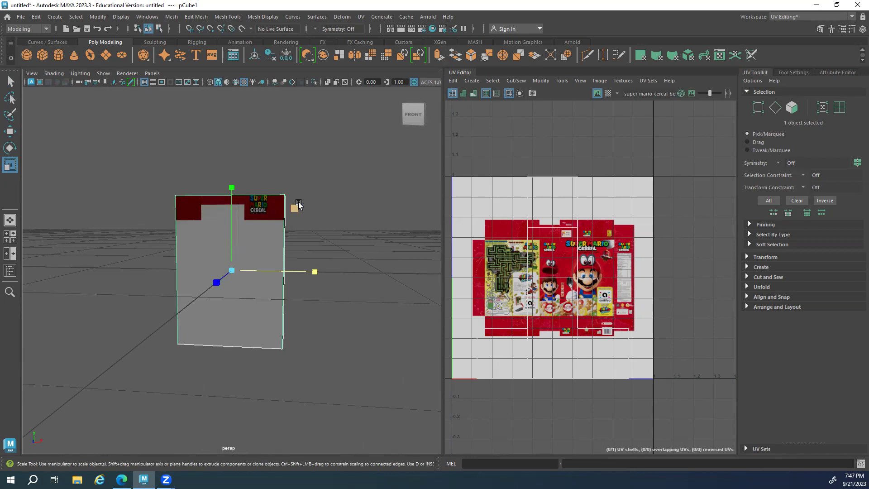
left_click_drag(135, 273, 237, 289, "alt")
left_click_drag(315, 282, 312, 282)
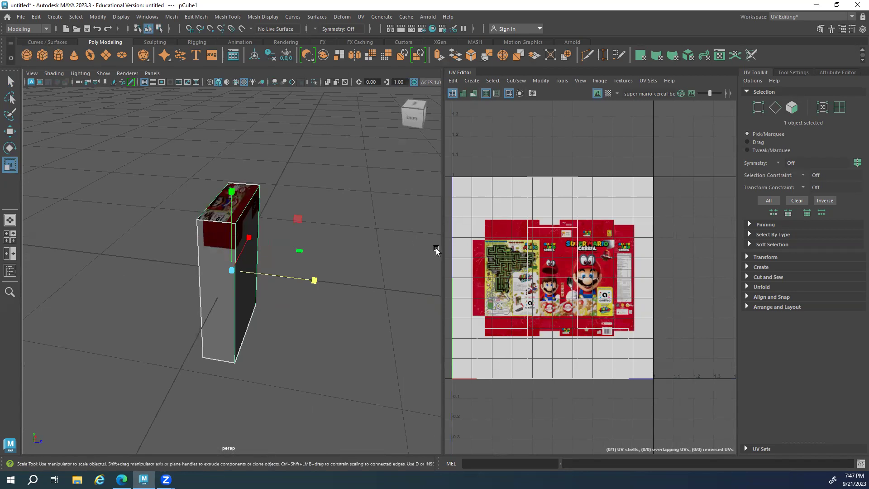
Widen the UV Editor, hide the texture image there, and apply the checker map to the box
left_click_drag(442, 247, 352, 253)
left_click_drag(291, 276, 204, 265, "alt")
right_click_drag(255, 194, 332, 194, "alt")
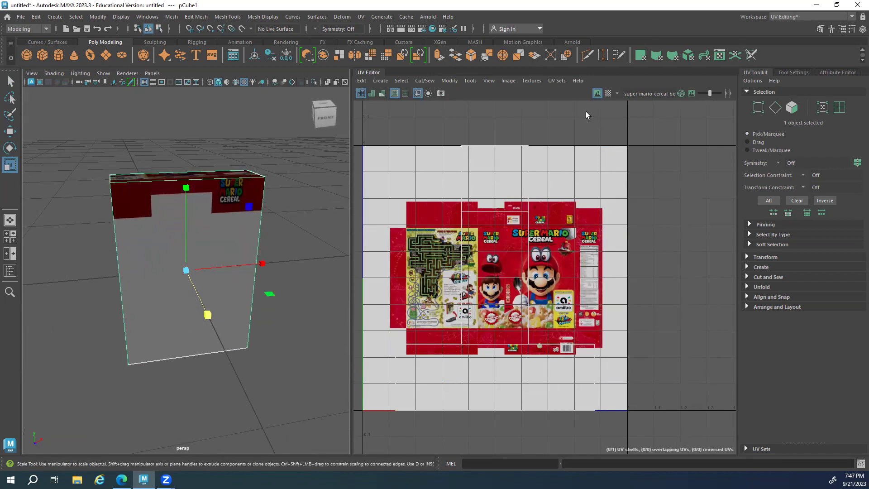
left_click(597, 93)
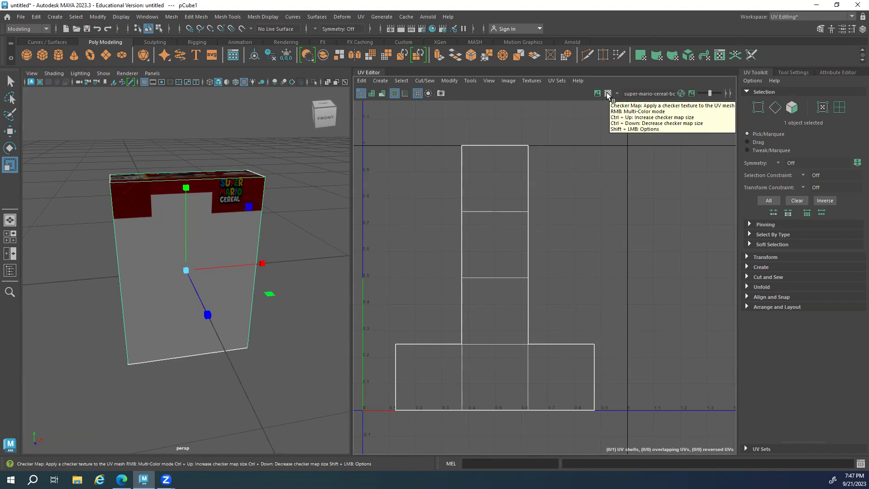
left_click(608, 93)
left_click_drag(128, 345, 151, 334, "alt")
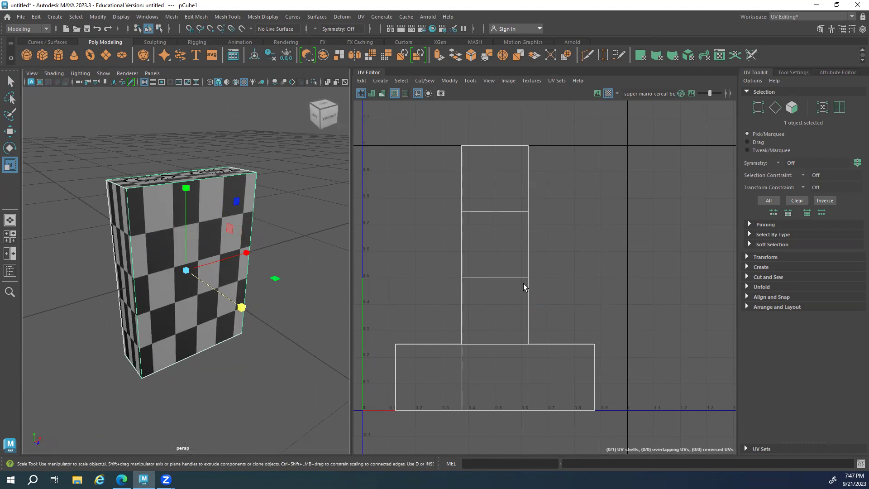
Display the checker map behind the UV shell and compare its squares with those on the box's front face
left_click(597, 93)
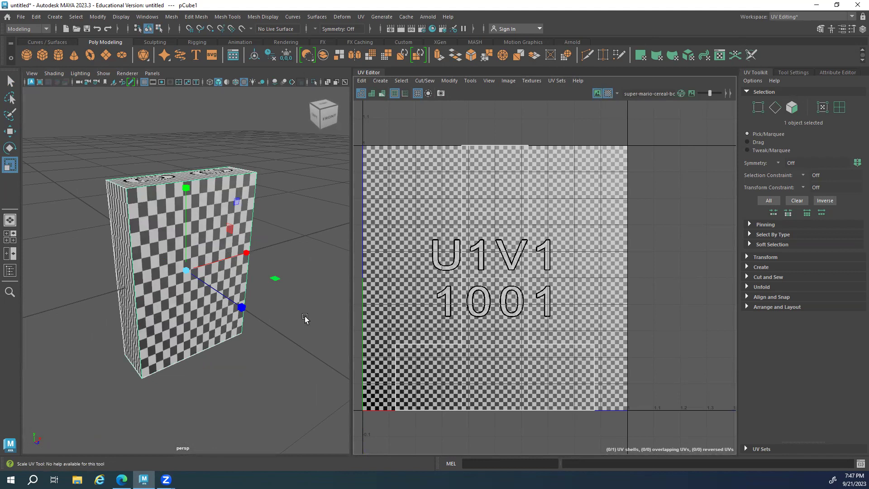
left_click_drag(205, 345, 174, 342, "alt")
scroll(480, 332, "up", 4)
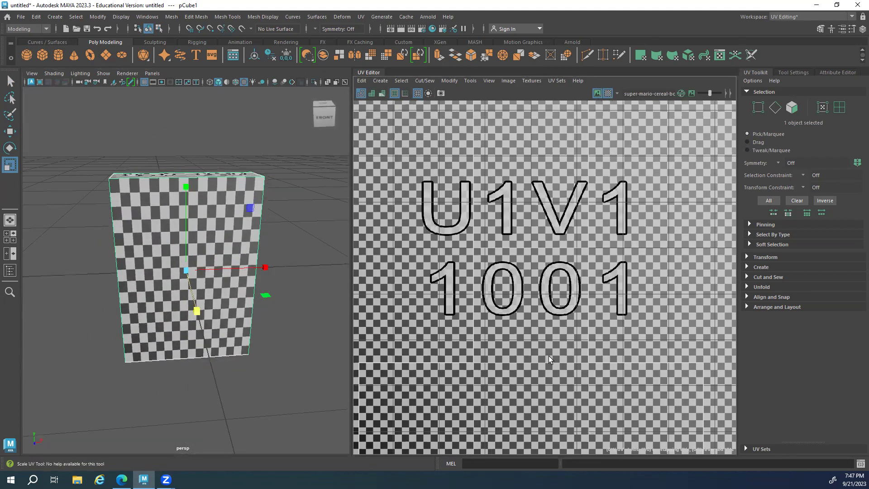
left_click_drag(63, 265, 128, 314, "alt")
left_click_drag(155, 257, 161, 284, "alt")
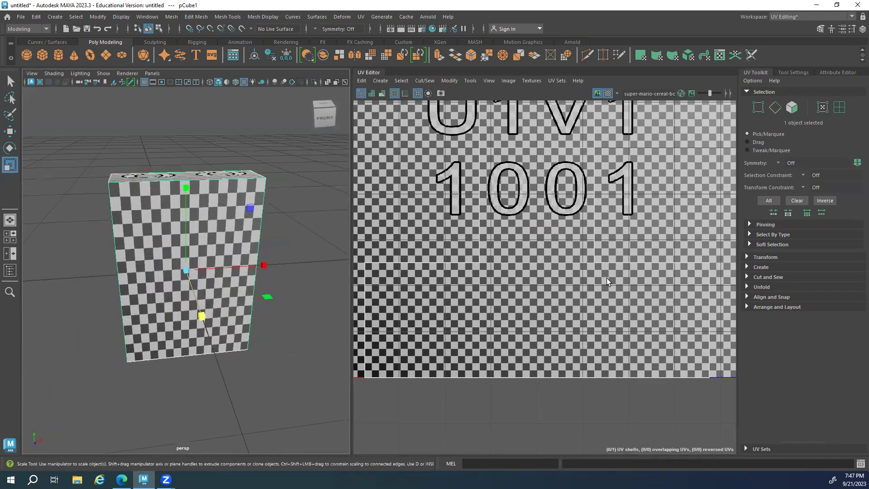
scroll(531, 247, "down", 4)
middle_click_drag(530, 245, 504, 349, "alt")
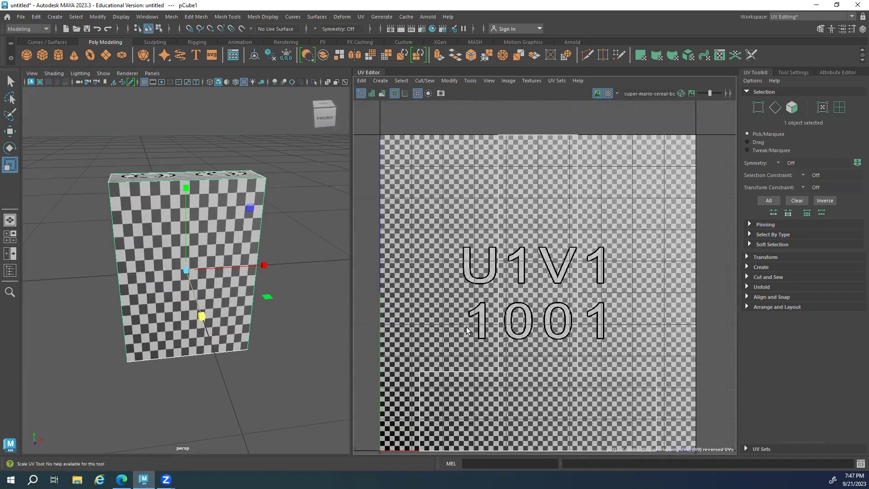
middle_click_drag(467, 326, 415, 219, "alt")
scroll(388, 269, "up", 3)
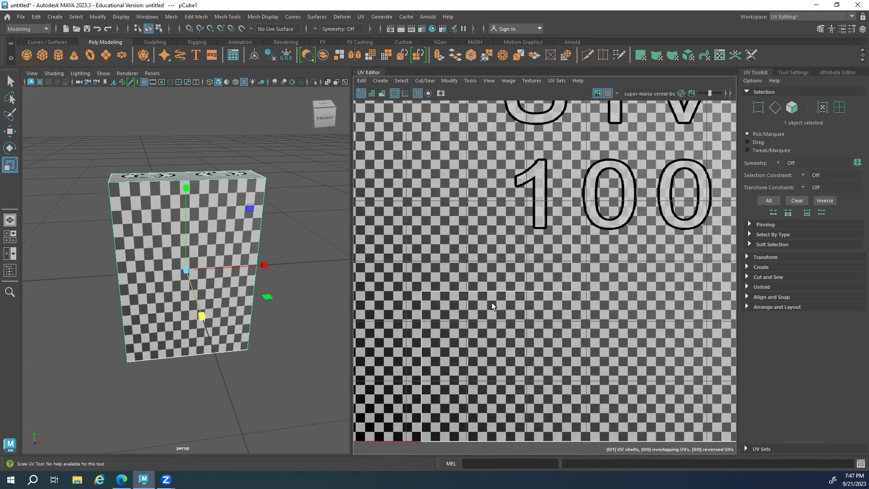
Inspect the checker pattern up close on the box's narrow side for stretching
left_click_drag(187, 278, 135, 281, "alt")
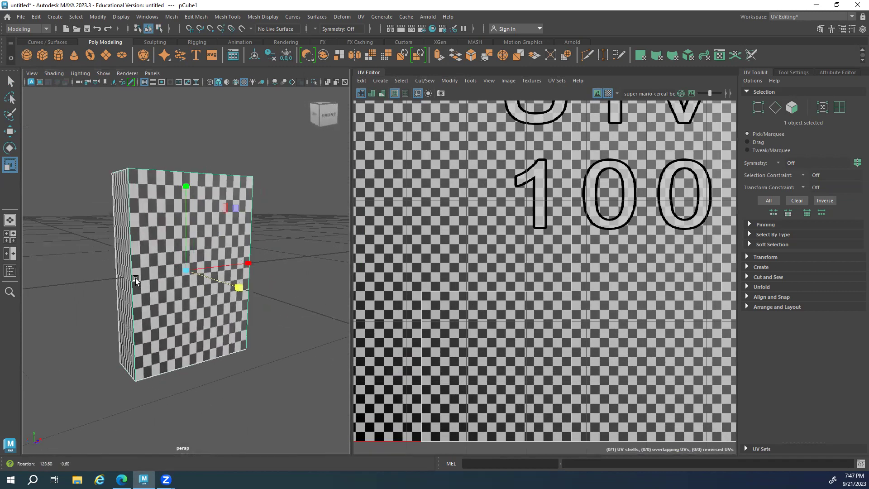
right_click_drag(136, 280, 283, 303, "alt")
left_click_drag(283, 302, 249, 297, "alt")
right_click_drag(280, 300, 333, 304, "alt")
left_click_drag(333, 303, 394, 305, "alt")
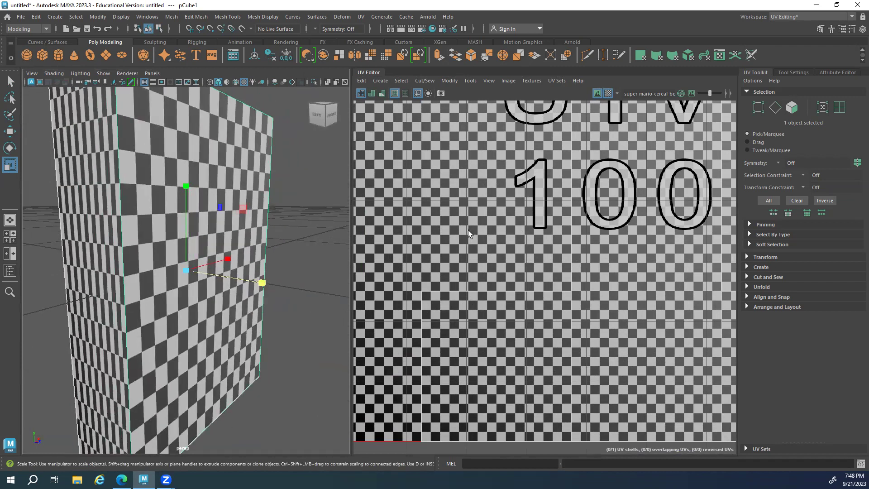
left_click_drag(99, 307, 208, 289, "alt")
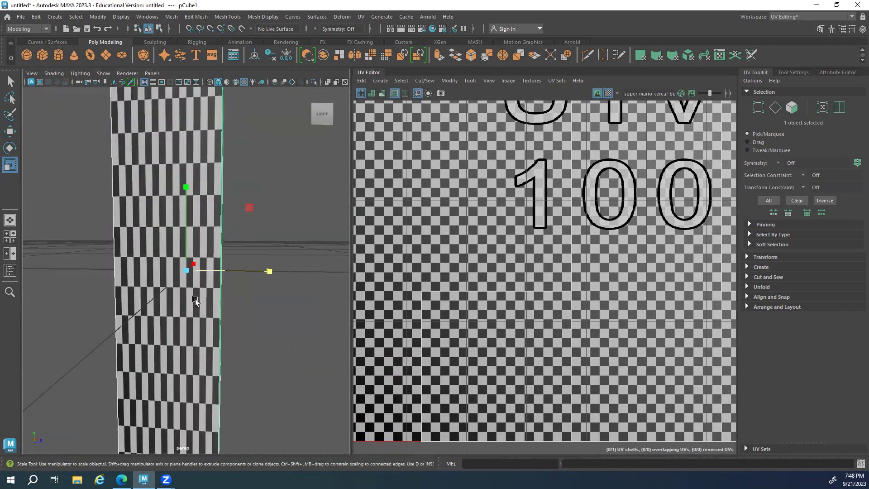
right_click_drag(289, 330, 140, 326, "alt")
scroll(560, 297, "down", 6)
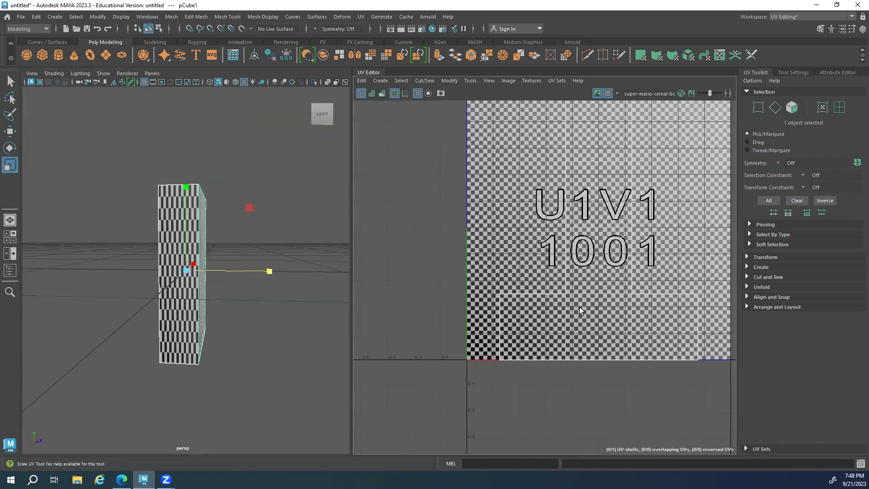
Compare the checker squares on the box's front and narrow side with the square pattern in the 0 to 1 UV tile
left_click_drag(172, 329, 170, 288, "alt")
left_click_drag(135, 245, 127, 303, "alt")
middle_click_drag(580, 270, 487, 267, "alt")
scroll(449, 267, "up", 2)
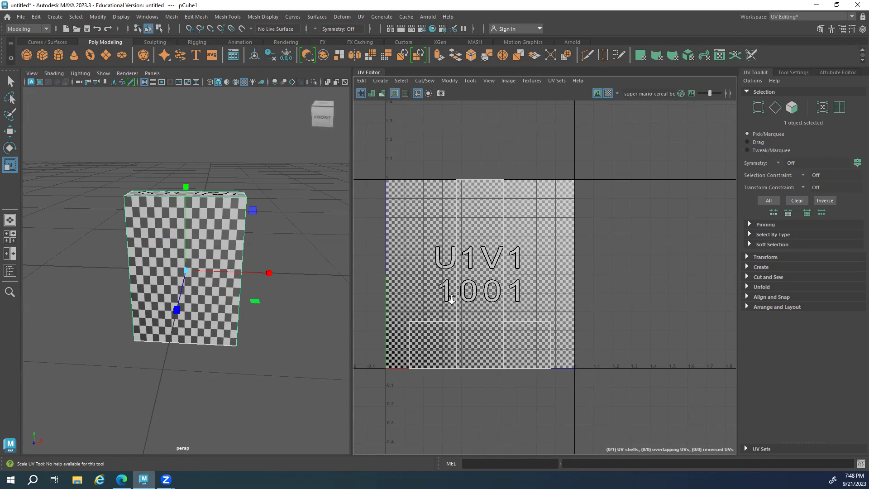
scroll(452, 299, "down", 1)
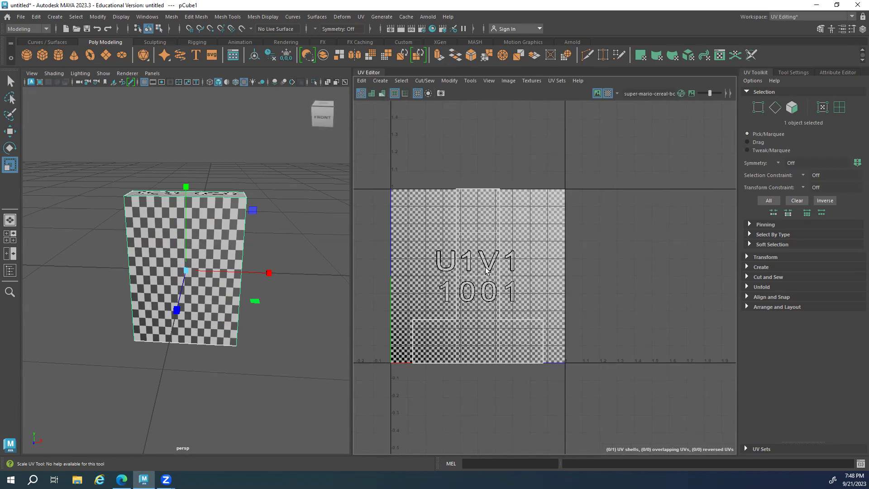
left_click_drag(148, 272, 239, 265, "alt")
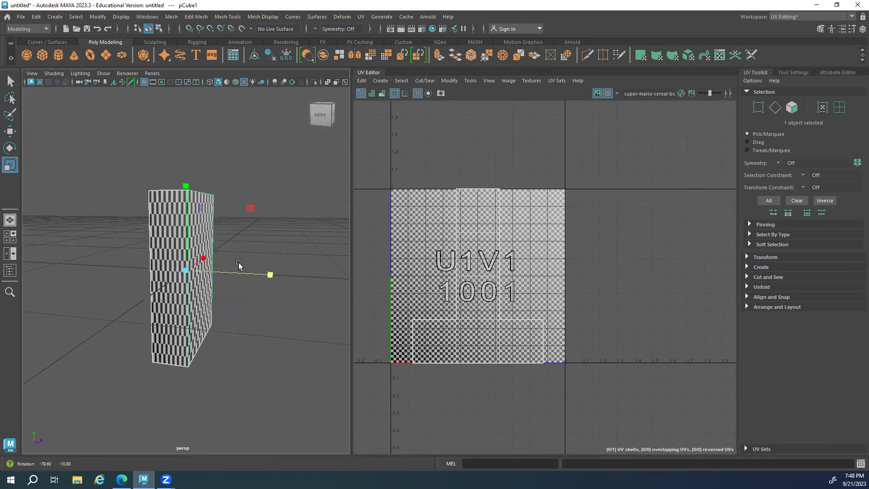
scroll(286, 310, "up", 5)
scroll(221, 294, "down", 5)
scroll(476, 298, "up", 10)
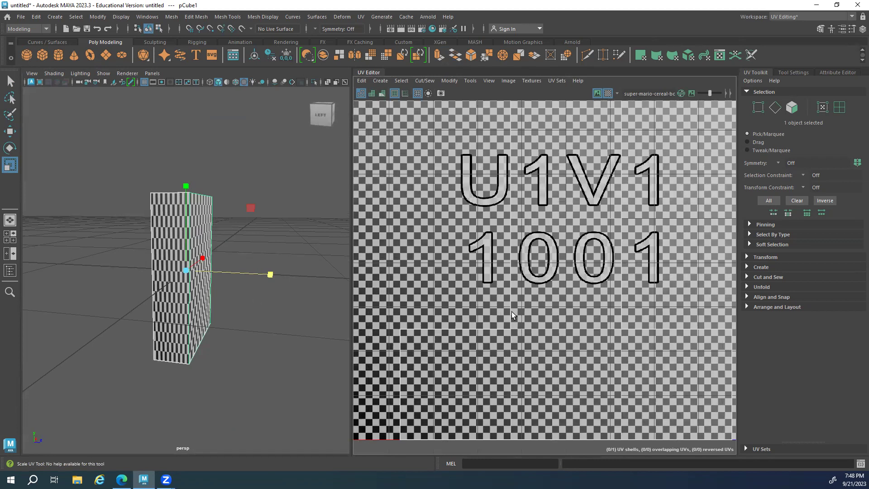
scroll(510, 309, "down", 5)
left_click_drag(273, 322, 218, 322, "alt")
Switch the box to face selection and examine which part of the UV shell each side corresponds to
key("q")
left_click_drag(273, 305, 167, 202, "alt")
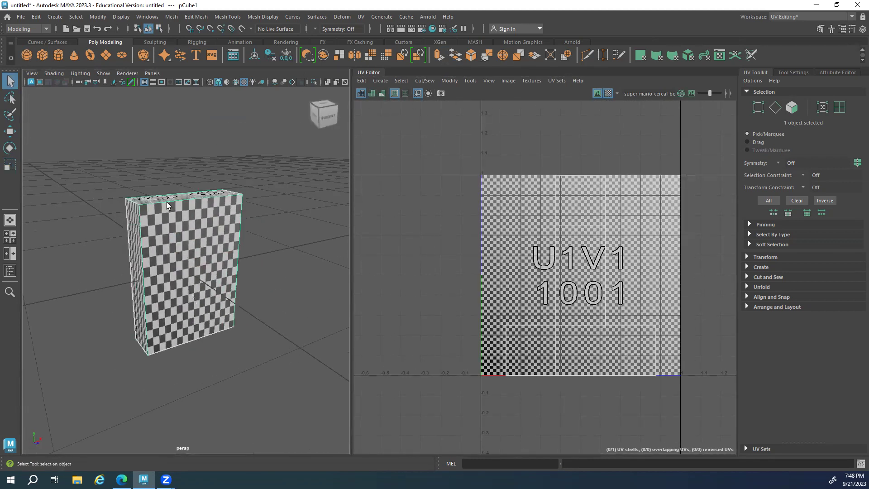
left_click_drag(147, 252, 143, 232, "alt")
left_click_drag(176, 254, 180, 226, "alt")
right_click_drag(182, 201, 182, 223)
left_click_drag(174, 238, 215, 269, "alt")
left_click_drag(115, 280, 152, 283, "alt")
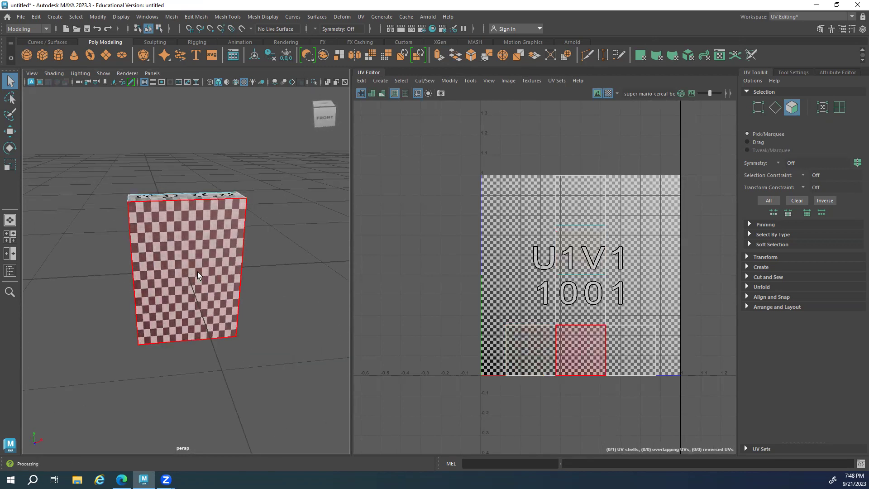
left_click_drag(198, 272, 217, 279, "alt")
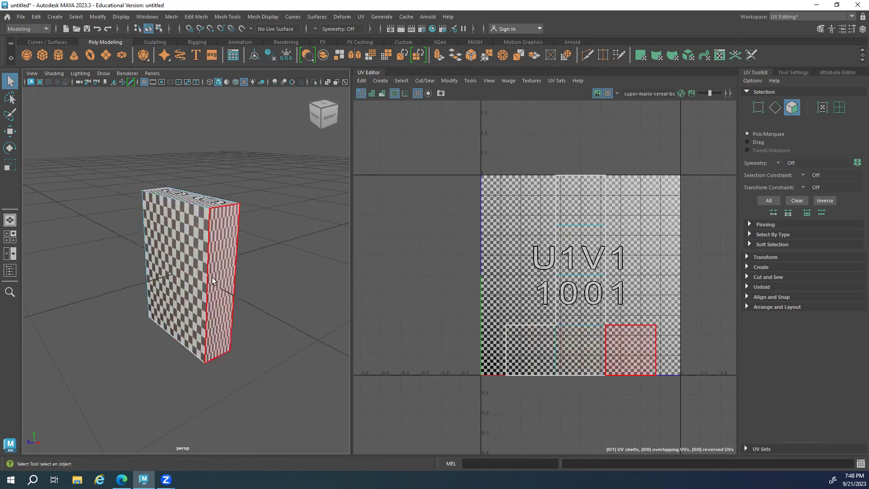
left_click_drag(202, 279, 169, 297, "alt")
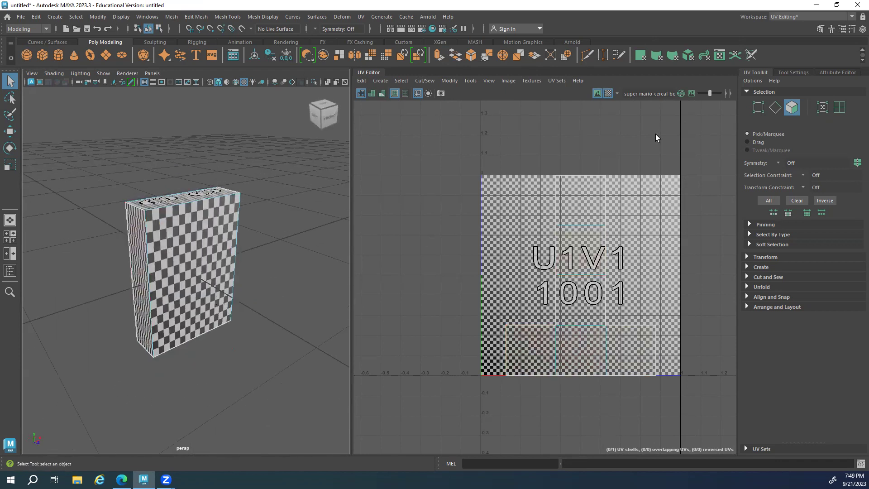
Turn off the checker map and examine how the box's faces line up with the cereal box image
left_click(607, 93)
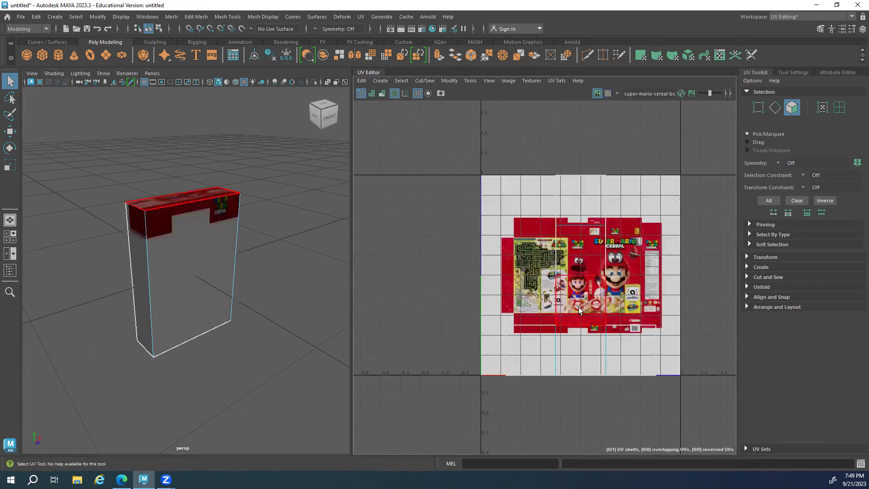
scroll(597, 268, "up", 3)
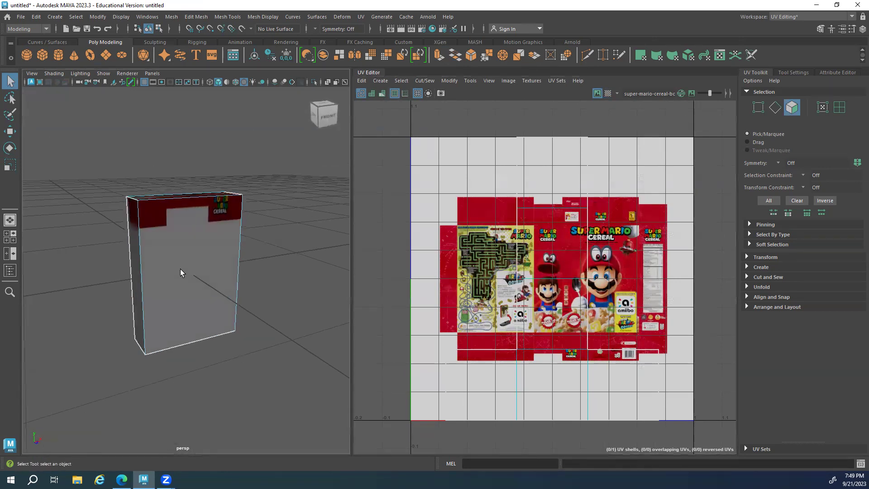
left_click_drag(166, 260, 193, 258, "alt")
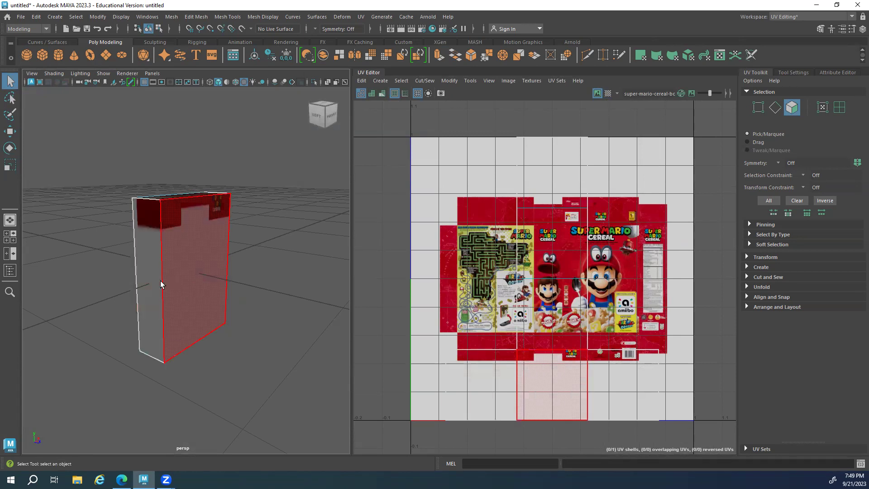
left_click_drag(170, 281, 103, 289, "alt")
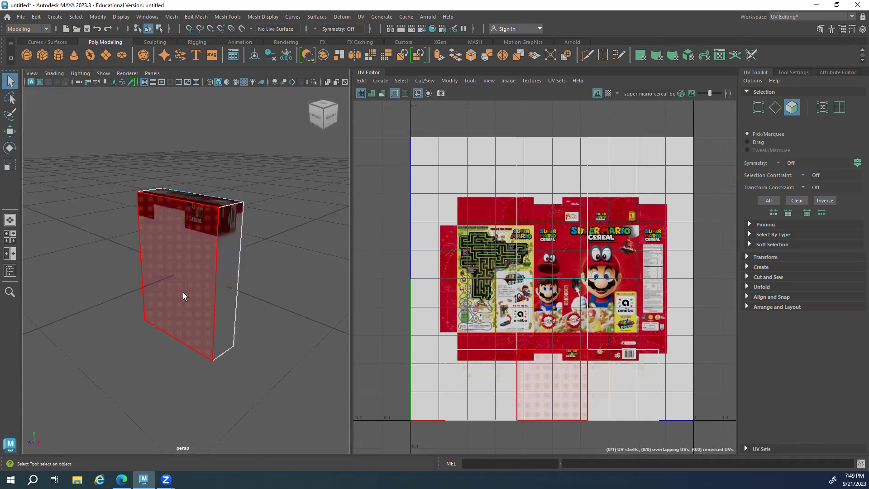
left_click_drag(158, 278, 188, 313, "alt")
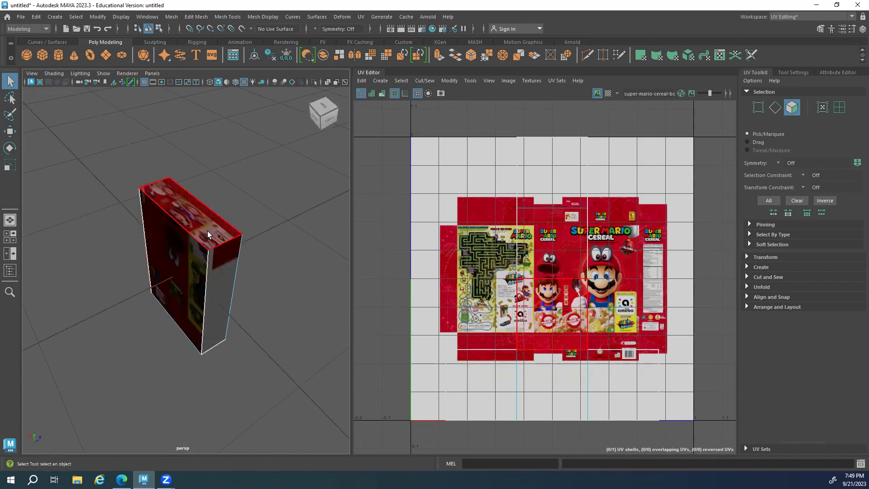
left_click_drag(221, 240, 286, 320, "alt")
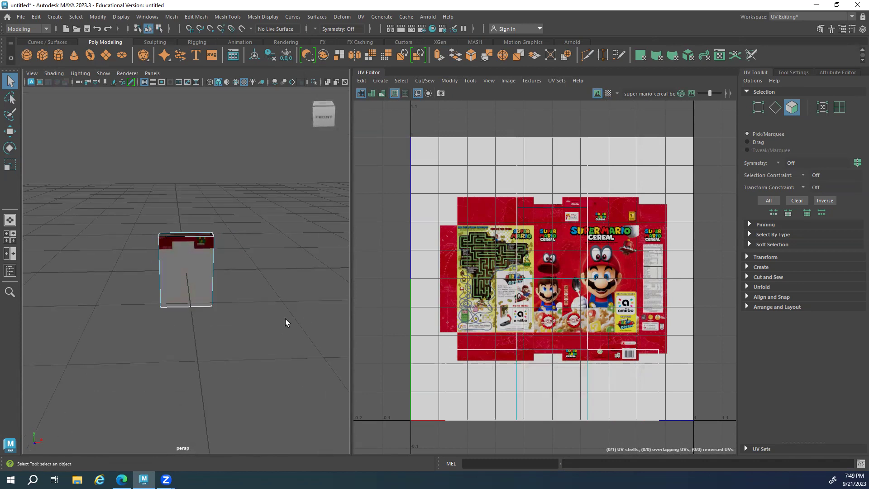
Hide the texture image in the UV Editor and bring up the component selection options for the UV shell
left_click(597, 95)
scroll(636, 241, "down", 5)
middle_click_drag(576, 247, 382, 246, "alt")
scroll(382, 246, "up", 2)
middle_click_drag(466, 252, 522, 252, "alt")
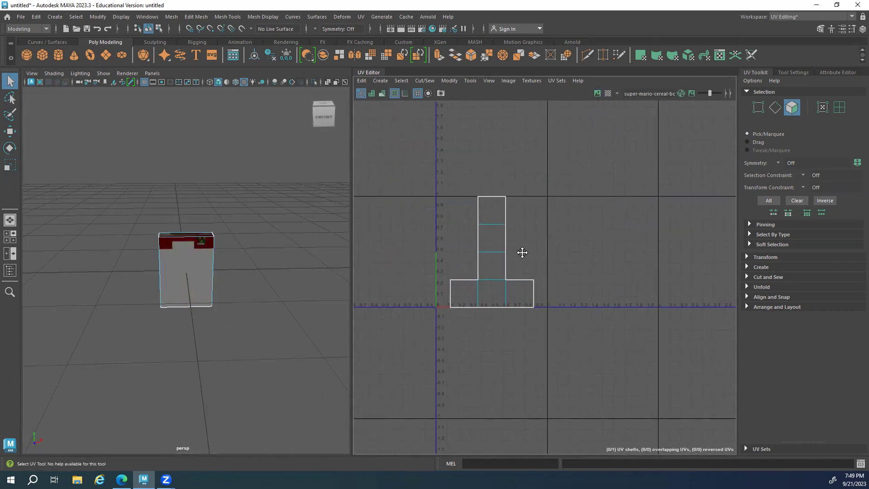
right_click(489, 233)
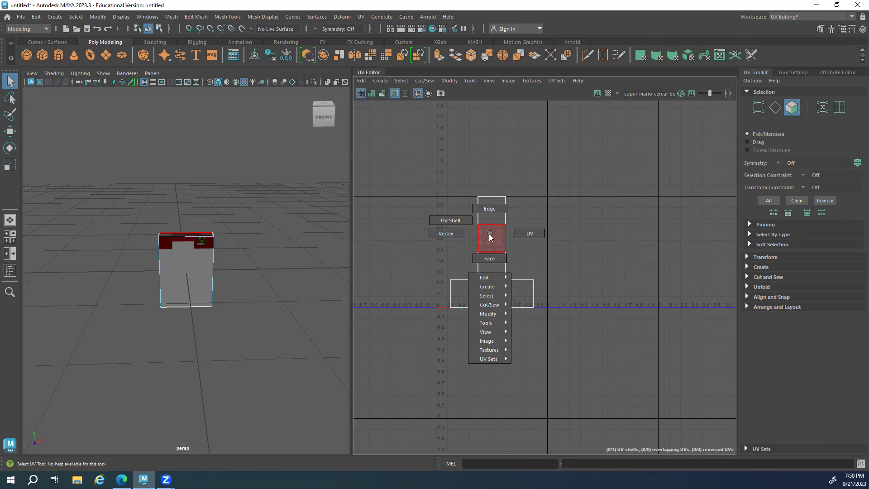
Switch to UV selection and select all the UVs of the box's shell
right_click_drag(490, 237, 530, 233)
left_click_drag(625, 145, 390, 374)
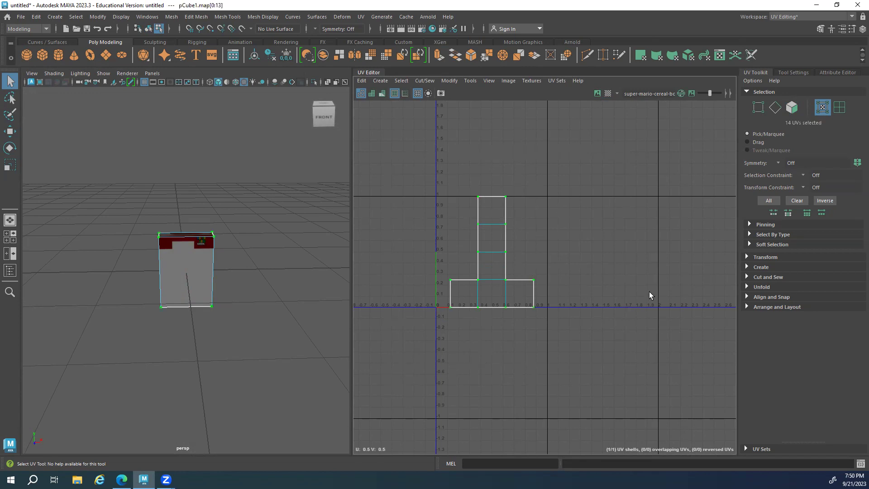
middle_click_drag(504, 312, 497, 324, "alt")
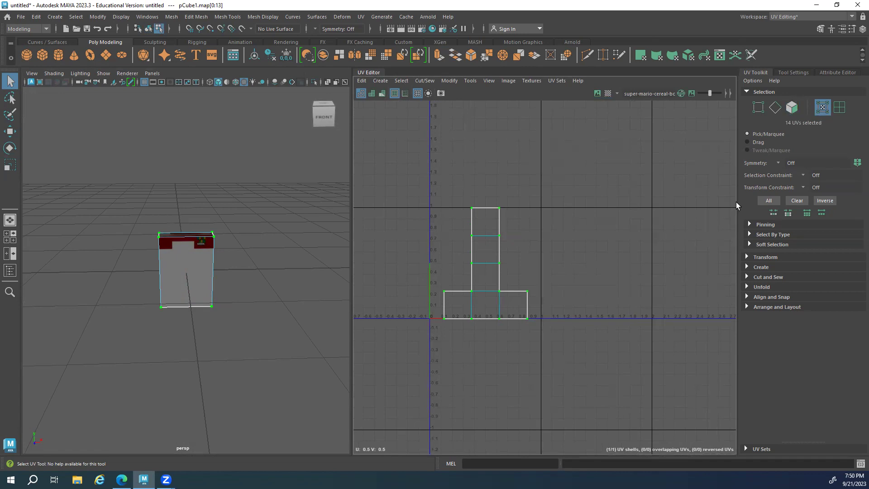
Widen the UV Toolkit and unfold the selected UVs to match the box's proportions
left_click_drag(738, 201, 697, 204)
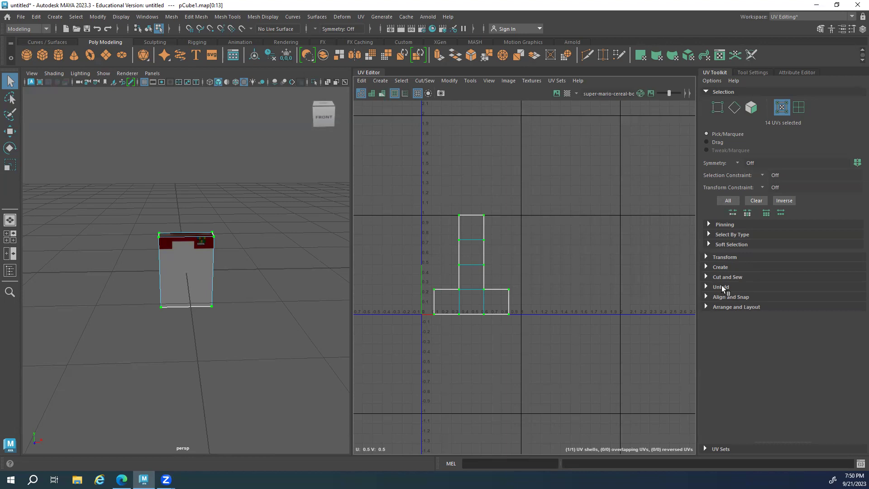
left_click(705, 286)
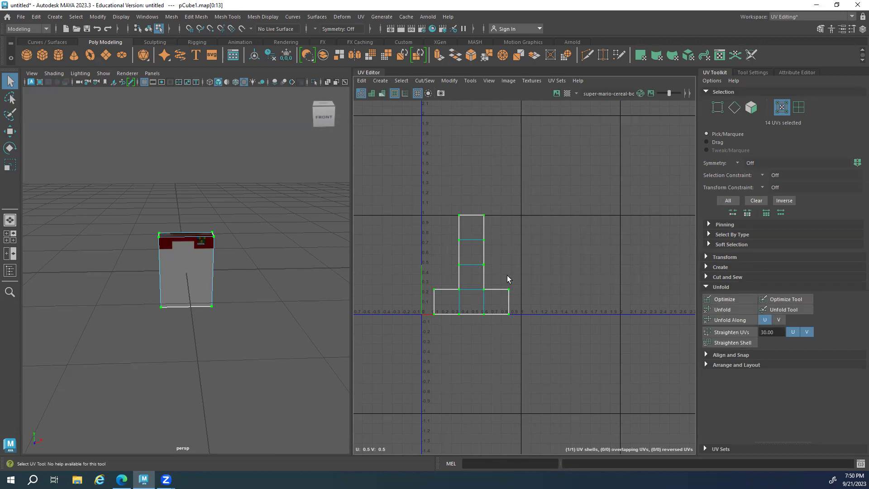
mouse_move(158, 285)
left_mouse_down("alt")
mouse_move(229, 277)
mouse_move(156, 281)
left_mouse_up("alt")
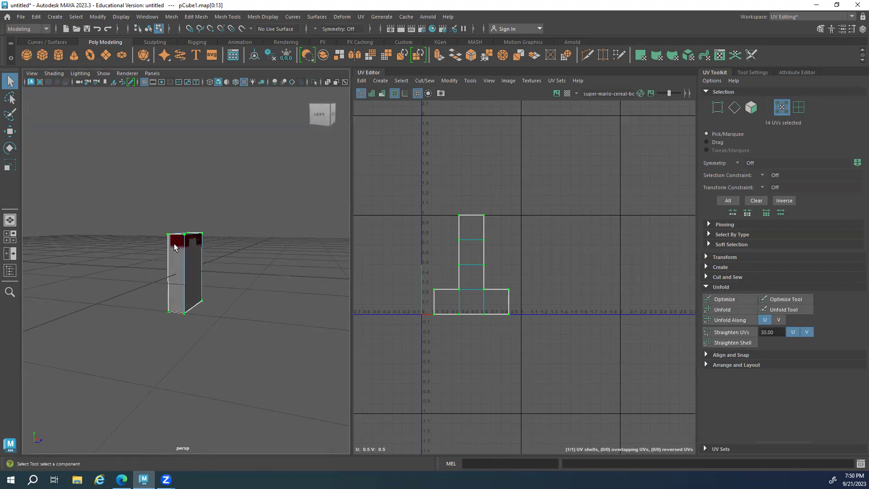
left_click_drag(228, 263, 203, 257, "alt")
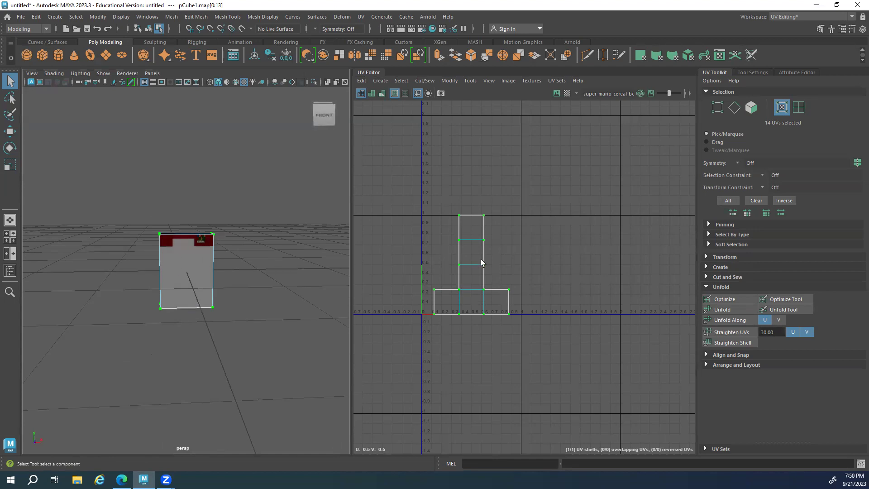
left_click(735, 310)
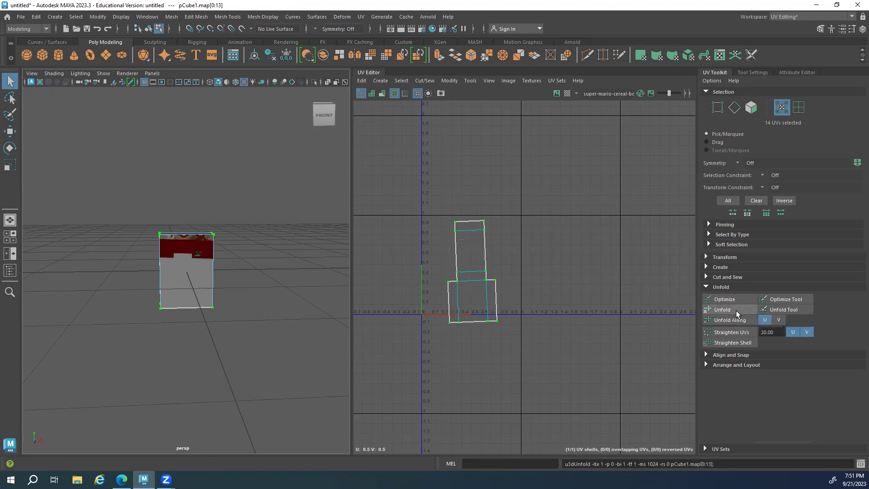
Turn on the checker map and compare the squares on the box's front and narrow sides
middle_click_drag(509, 277, 547, 275, "alt")
right_click_drag(547, 274, 639, 317, "alt")
middle_click_drag(480, 310, 479, 330, "alt")
right_click_drag(548, 332, 495, 303, "alt")
middle_click_drag(496, 303, 496, 277, "alt")
right_click_drag(475, 287, 500, 295, "alt")
left_click_drag(120, 287, 211, 295, "alt")
right_click_drag(104, 260, 164, 252, "alt")
left_click_drag(163, 252, 287, 284, "alt")
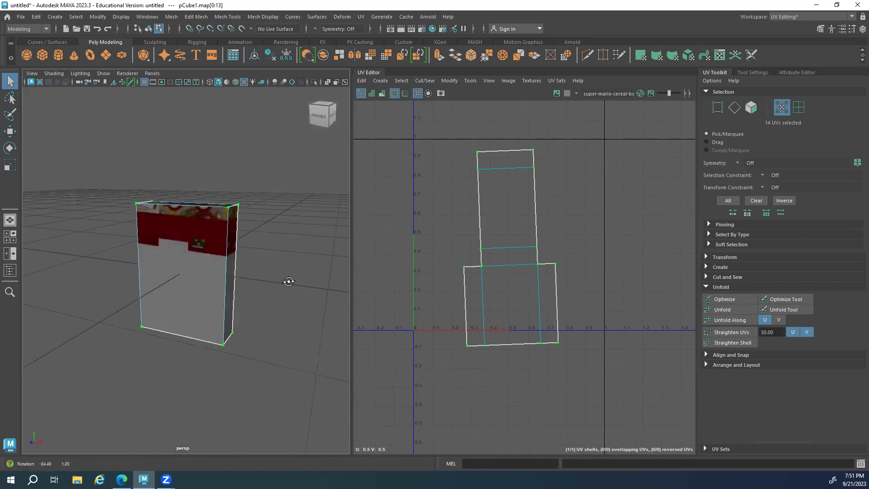
left_click(568, 93)
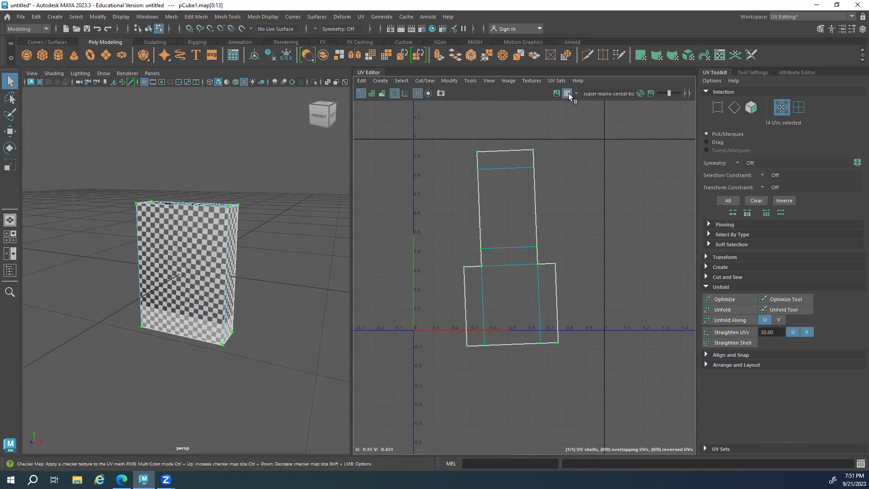
left_click_drag(70, 282, 152, 290, "alt")
scroll(126, 289, "up", 6)
scroll(181, 290, "down", 6)
scroll(564, 301, "down", 3)
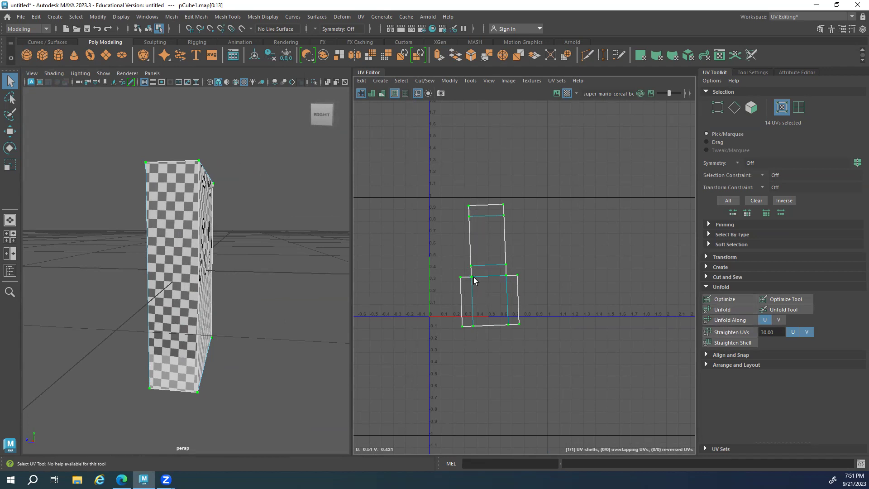
Straighten the tilted UV shell parallel to the U and V axes with Orient Shells
scroll(488, 275, "down", 3)
left_click_drag(516, 286, 475, 278, "alt")
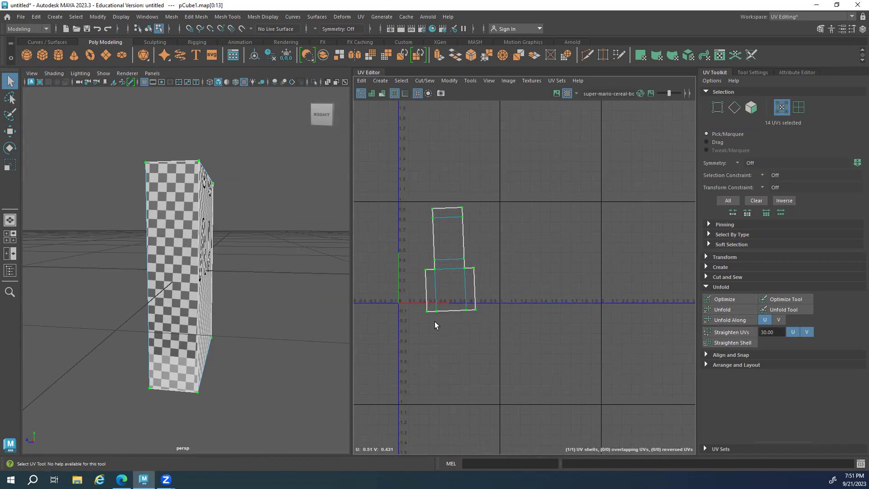
left_click(736, 365)
scroll(735, 371, "down", 2)
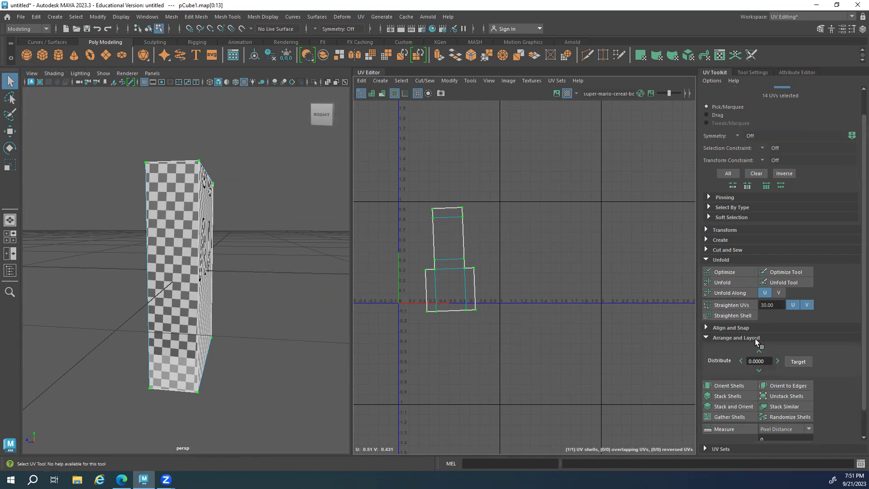
left_click(736, 388)
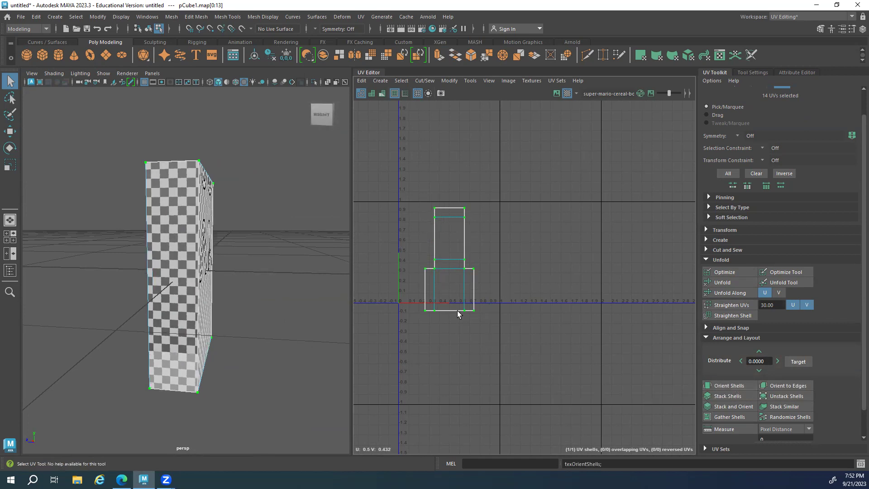
Examine the checker pattern on the box's back and sides, selecting the two uppermost faces of the UV shell
middle_click_drag(442, 343, 448, 357, "alt")
left_click_drag(306, 306, 154, 280, "alt")
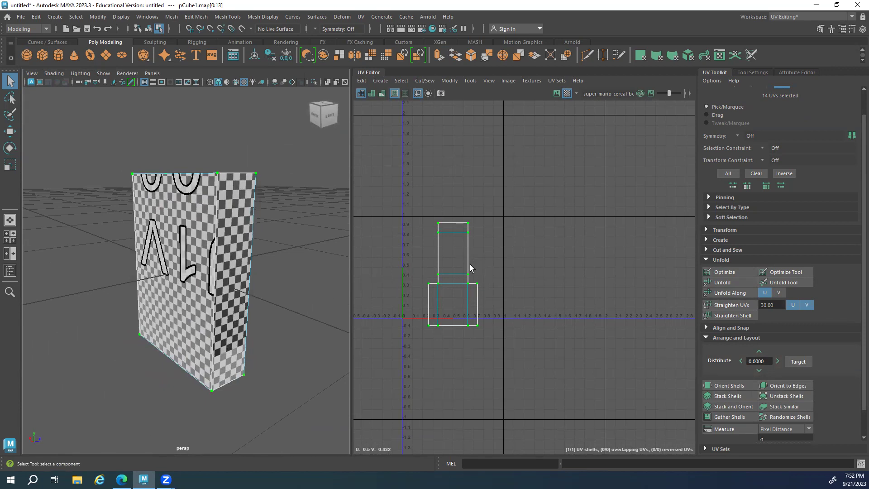
middle_click_drag(439, 286, 453, 272, "alt")
left_click_drag(186, 264, 504, 294, "alt")
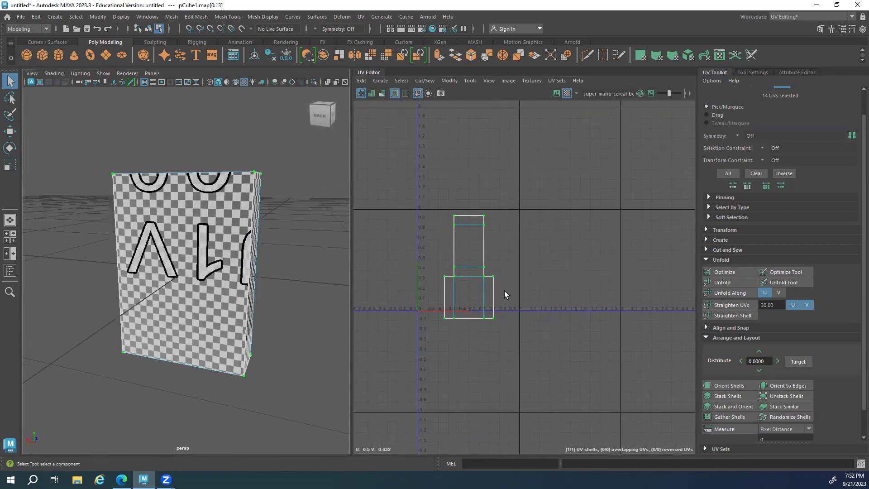
key("F11")
left_click_drag(512, 195, 391, 266)
left_click_drag(276, 266, 122, 275, "alt")
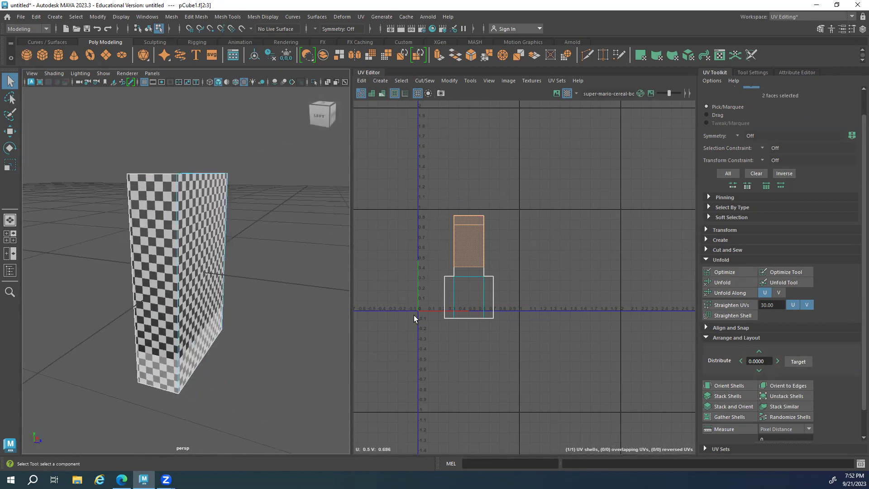
Show the cereal box image in the UV Editor and turn off the checker map
left_click(558, 94)
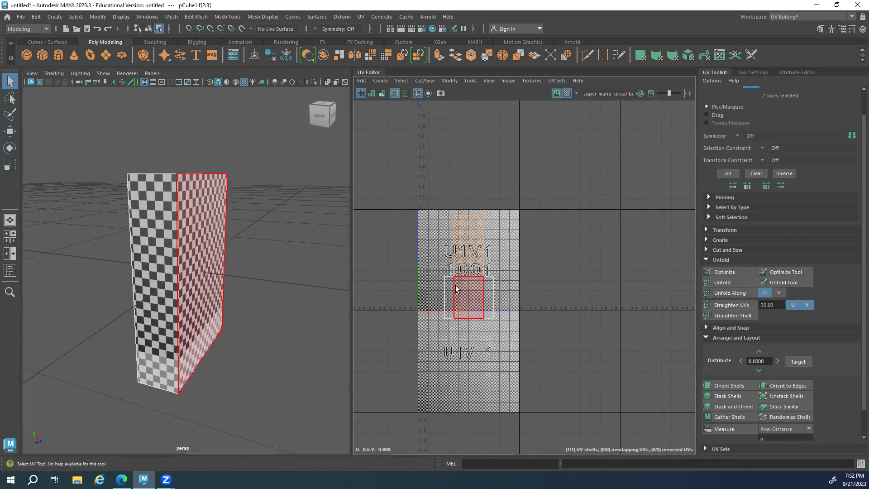
left_click(565, 95)
scroll(413, 288, "up", 5)
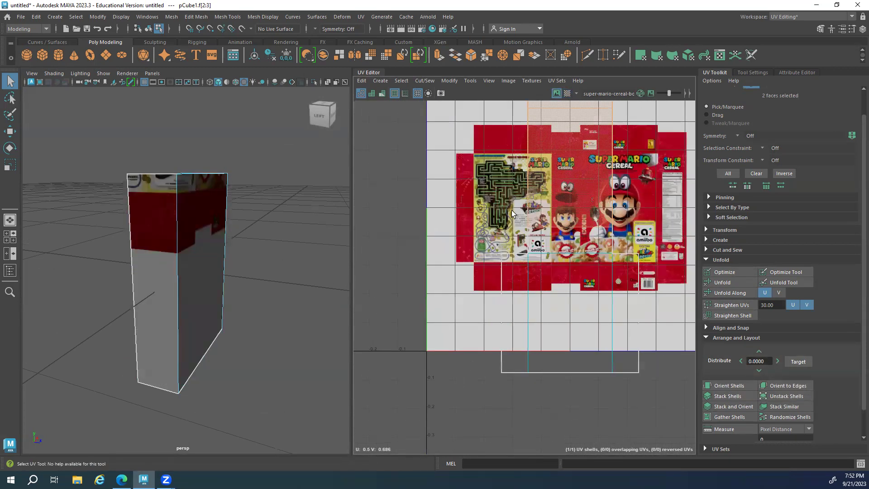
scroll(607, 309, "down", 3)
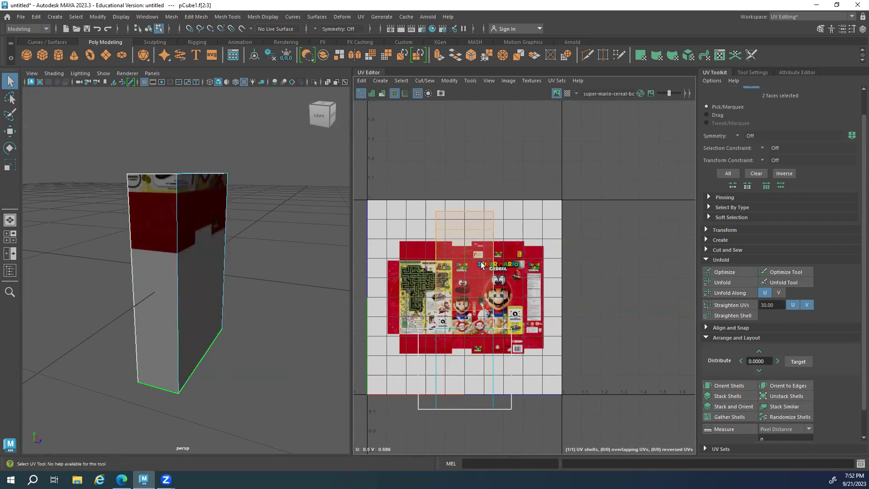
middle_click_drag(510, 315, 496, 280, "alt")
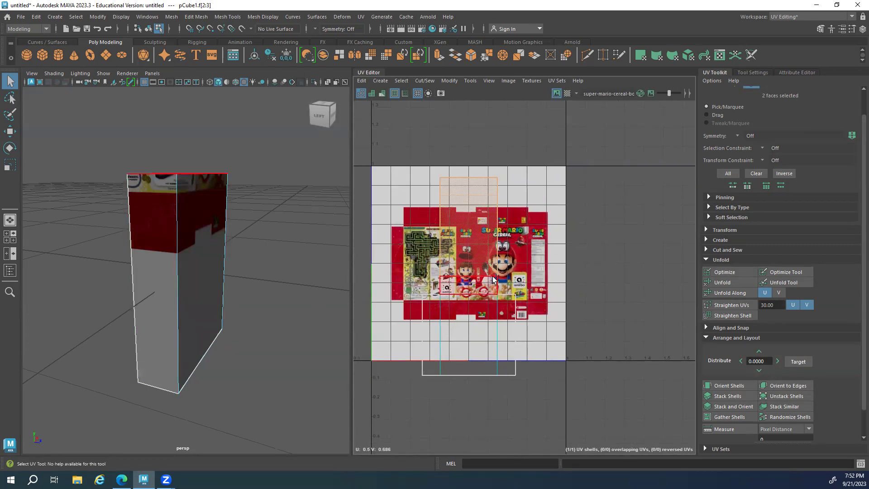
Select all the shell's UVs and move them so the front face lies over the large Mario front panel
right_click_drag(494, 276, 528, 275)
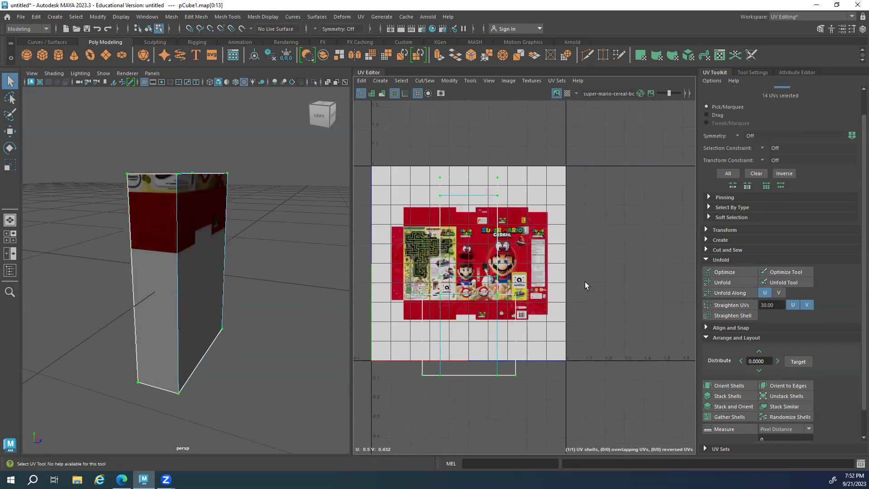
scroll(585, 281, "down", 2)
scroll(456, 303, "up", 2)
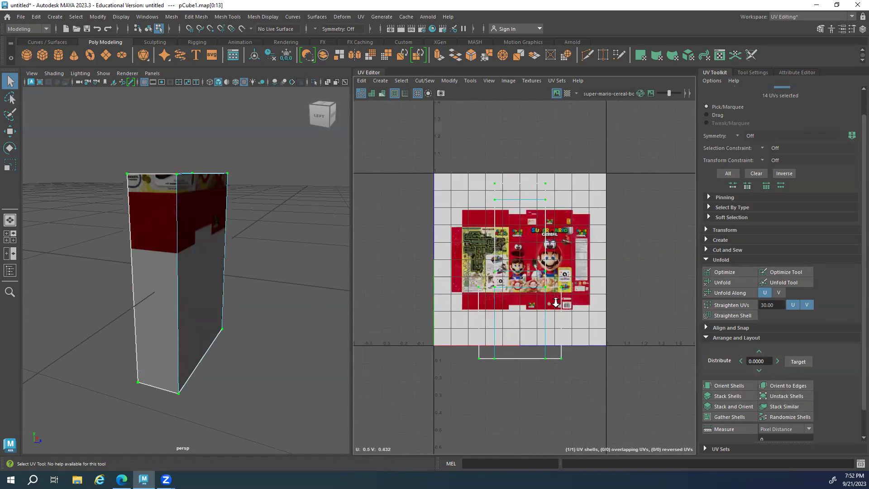
key("w")
middle_click_drag(535, 273, 453, 305, "alt")
left_click_drag(453, 306, 486, 242)
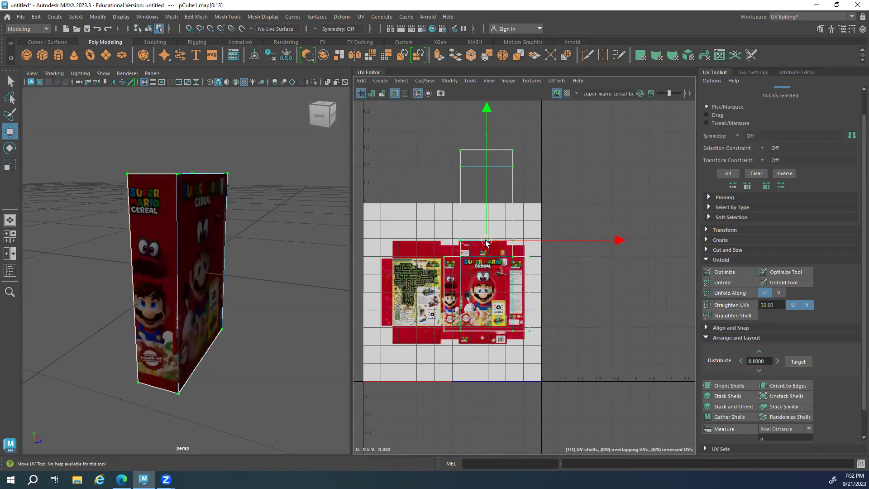
Widen the UV Editor and move the shell so the front face's upper-left corner meets the image's fold lines
scroll(429, 285, "up", 5)
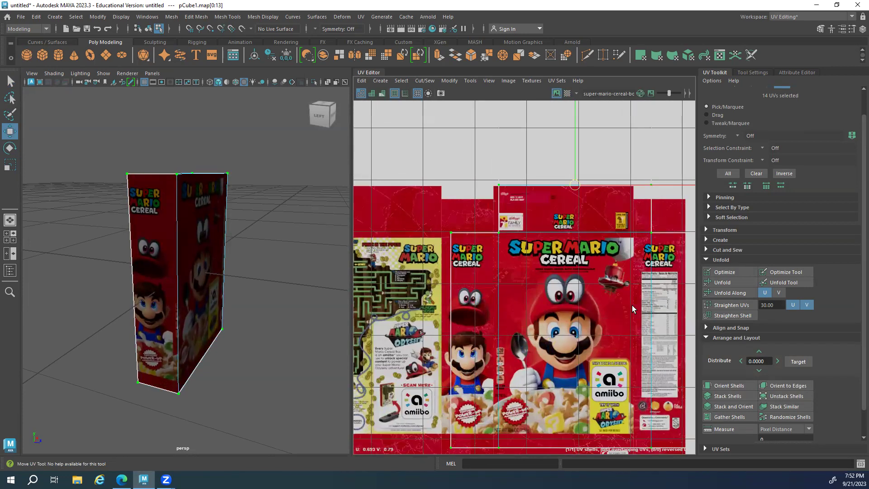
left_click_drag(350, 301, 256, 300)
middle_click_drag(545, 310, 516, 268, "alt")
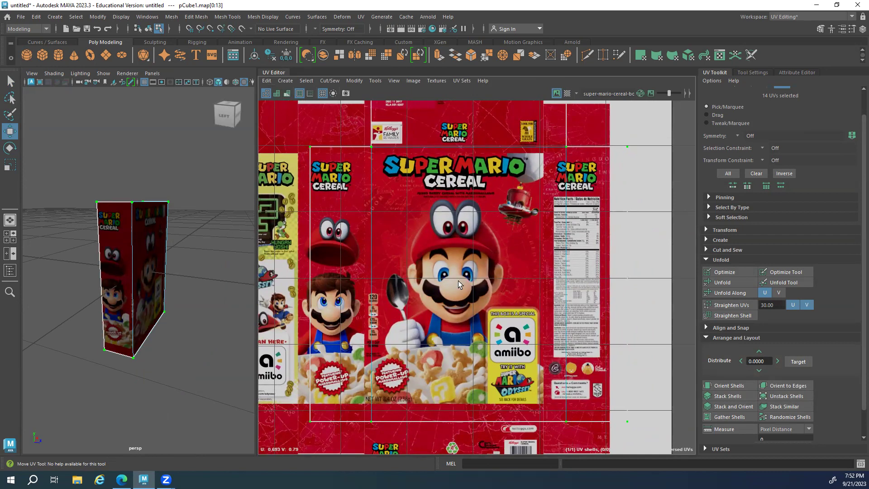
right_click_drag(498, 257, 439, 244, "alt")
middle_click_drag(439, 244, 441, 257, "alt")
mouse_move(476, 132)
left_mouse_down()
mouse_move(465, 135)
mouse_move(469, 159)
mouse_move(481, 152)
mouse_move(475, 137)
left_mouse_up()
scroll(461, 198, "up", 8)
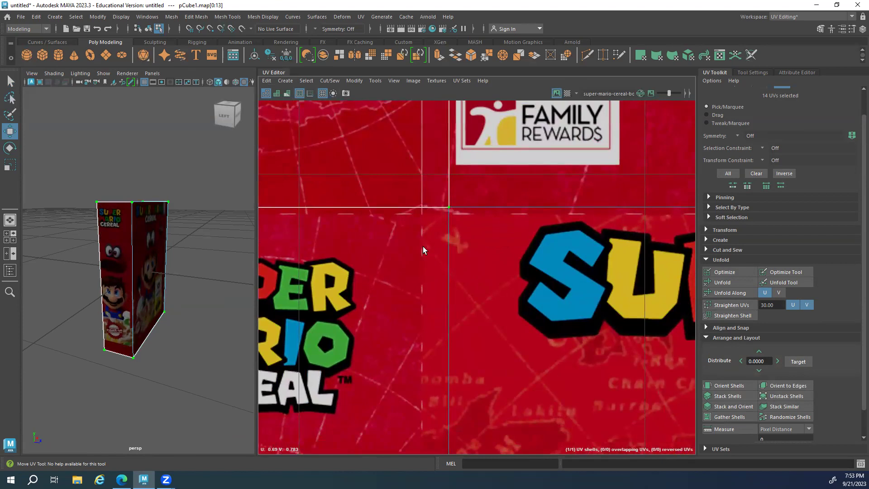
left_click_drag(457, 235, 431, 241)
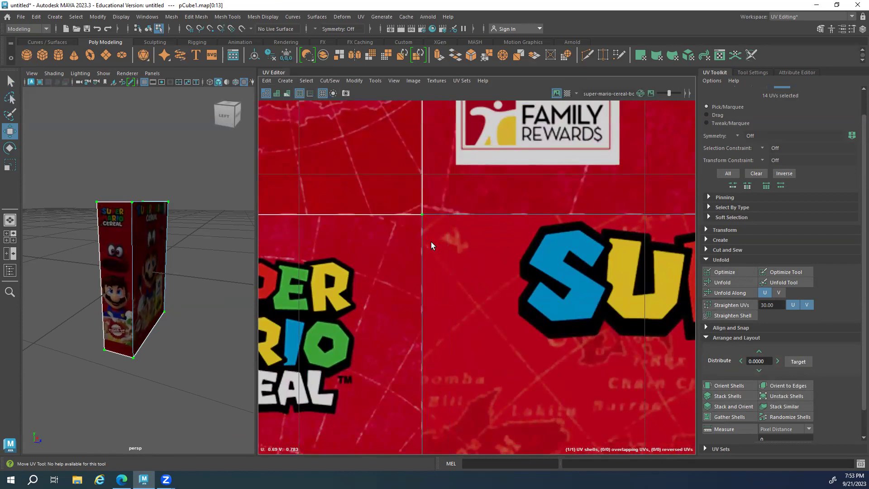
Compare the shell's remaining edges with the image's fold lines and examine how the artwork sits on the box's front
right_click_drag(507, 283, 351, 267, "alt")
middle_click_drag(458, 333, 380, 113, "alt")
middle_click_drag(428, 367, 459, 201, "alt")
middle_click_drag(424, 305, 426, 289, "alt")
right_click_drag(426, 295, 412, 307, "alt")
scroll(412, 307, "down", 8)
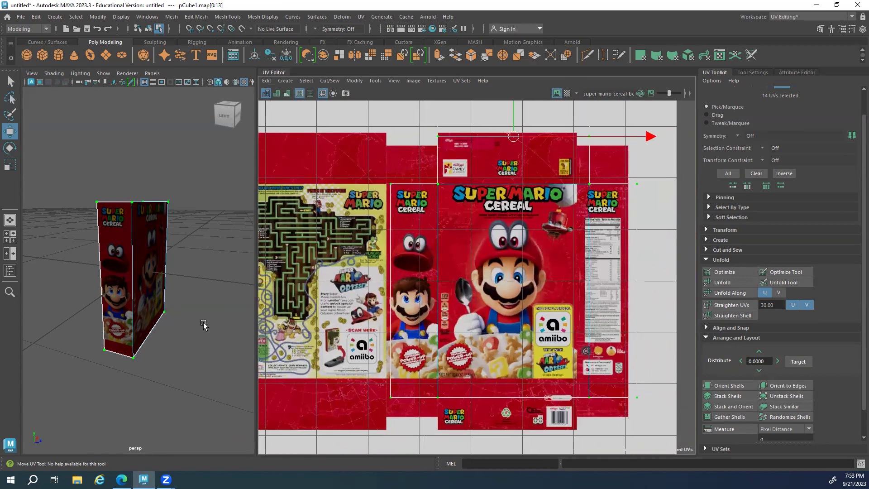
left_click_drag(245, 340, 80, 310, "alt")
right_click_drag(80, 311, 136, 337, "alt")
right_click_drag(245, 312, 198, 299, "alt")
right_click_drag(137, 300, 272, 328, "alt")
scroll(176, 309, "up", 3)
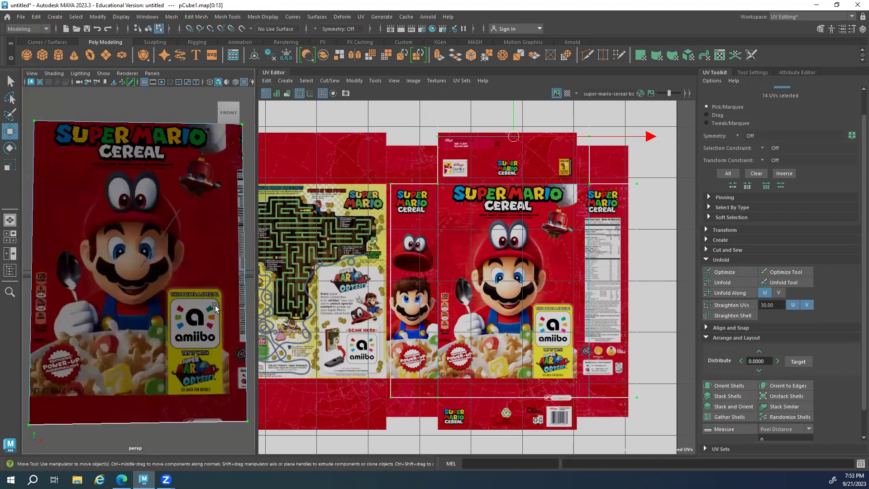
left_click_drag(256, 307, 355, 307)
middle_click_drag(219, 336, 219, 280, "alt")
right_click_drag(218, 280, 236, 319, "alt")
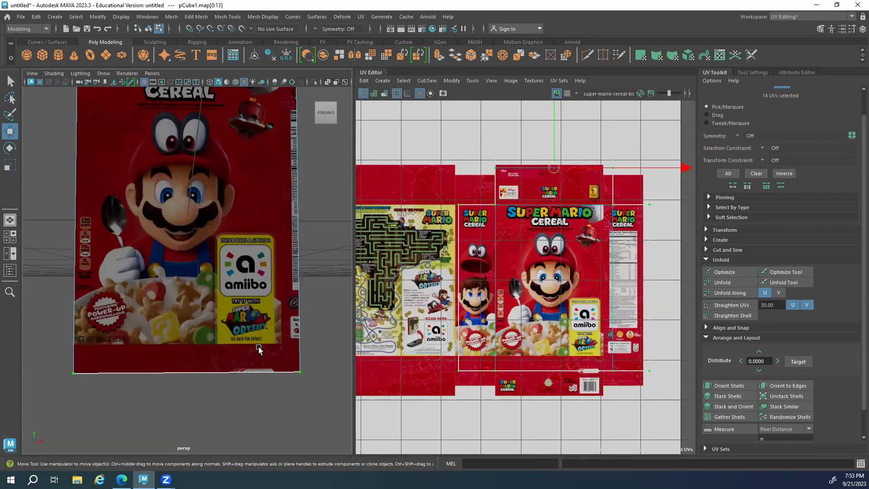
Try scaling the whole UV shell down uniformly toward the front panel's size, and undo the scaling
scroll(568, 266, "down", 2)
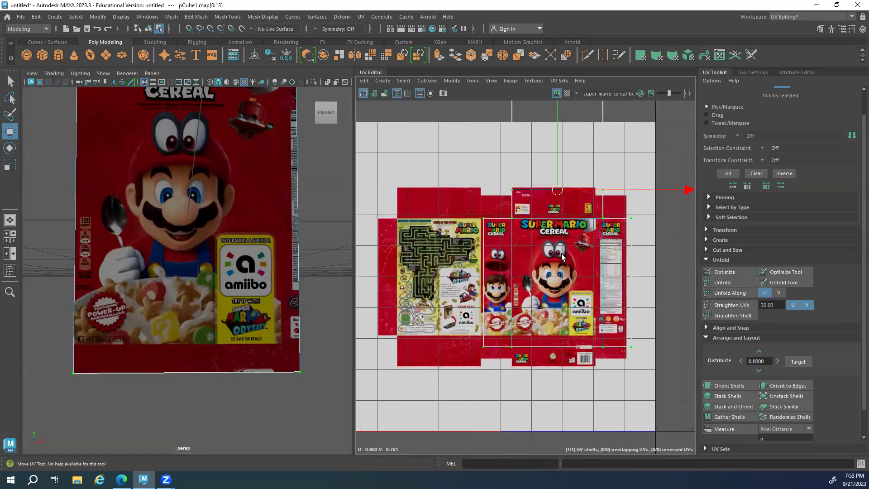
key("r")
left_click_drag(557, 190, 549, 193)
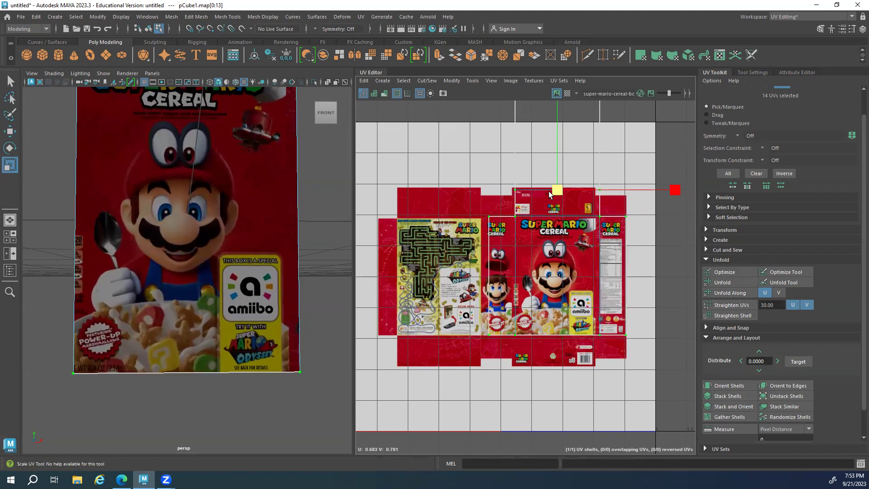
key("ctrl+z")
Snap the UV shell's pivot to the front face's upper-left corner
scroll(575, 253, "up", 5)
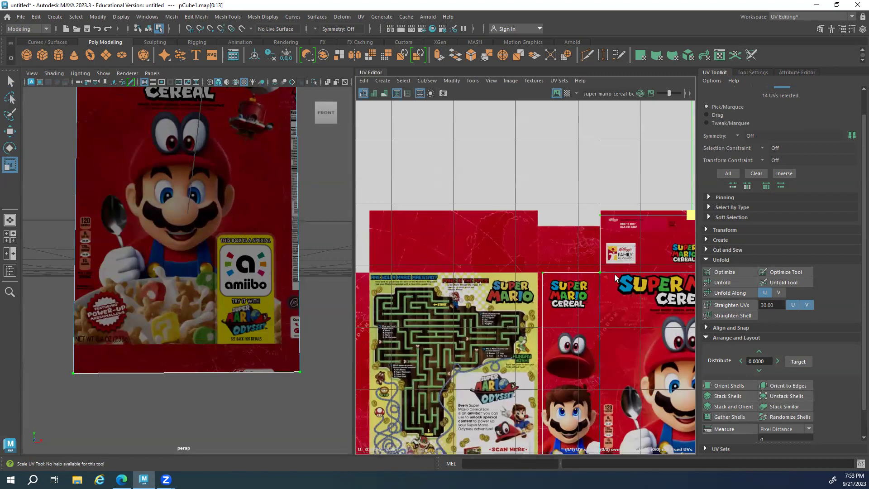
middle_click_drag(616, 277, 511, 270, "alt")
key("w")
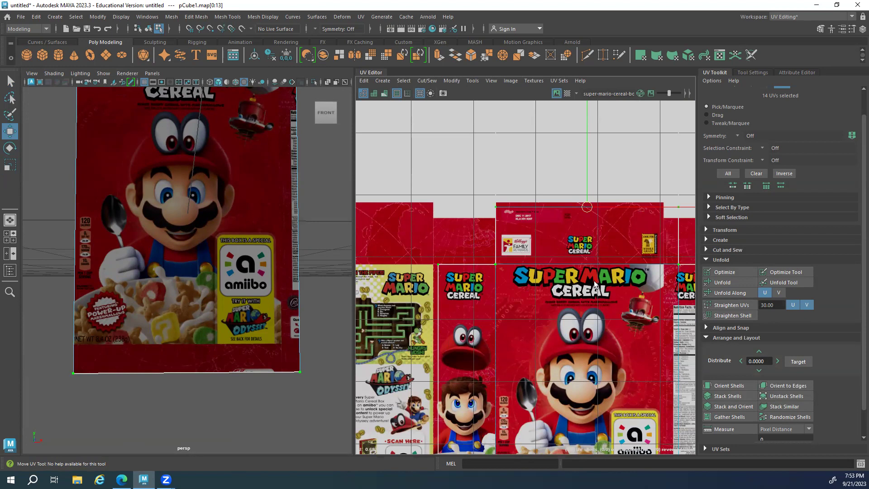
scroll(534, 268, "down", 6)
scroll(492, 256, "up", 1)
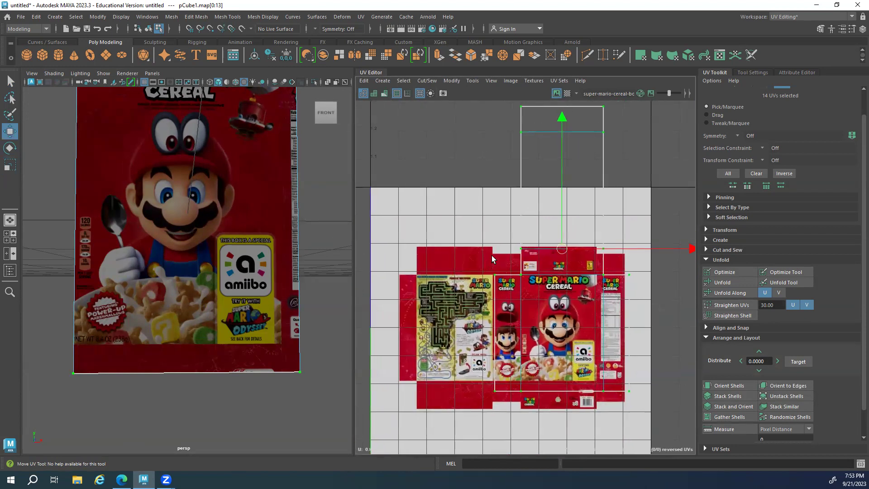
scroll(498, 240, "up", 3)
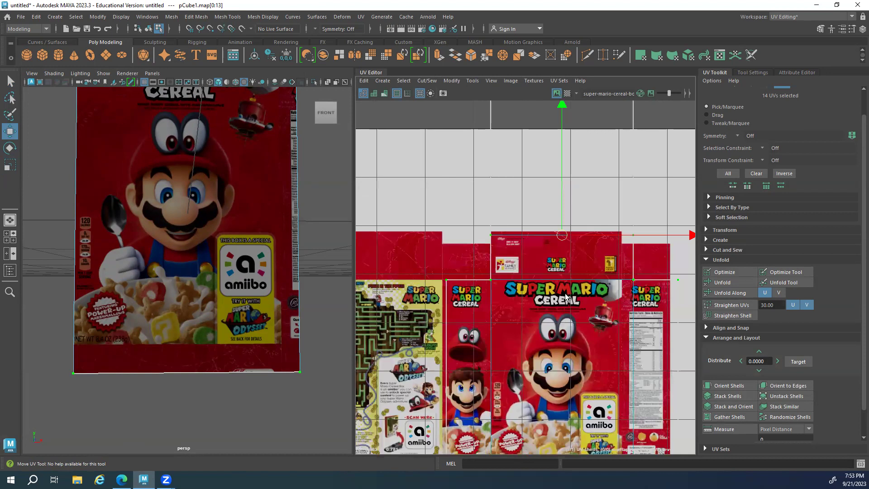
key("d")
key("v")
left_click_drag(561, 234, 498, 277)
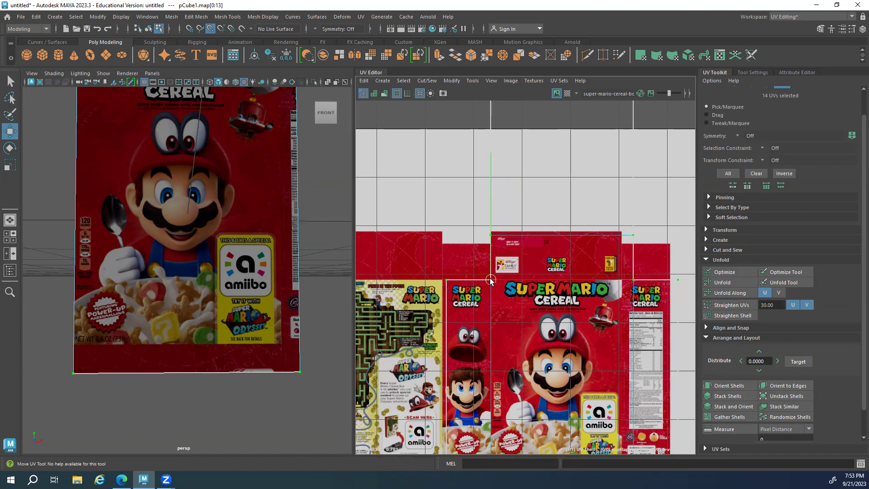
Try scaling the whole UV shell down uniformly from that corner to match the Mario front panel
middle_click_drag(517, 316, 514, 296, "alt")
key("r")
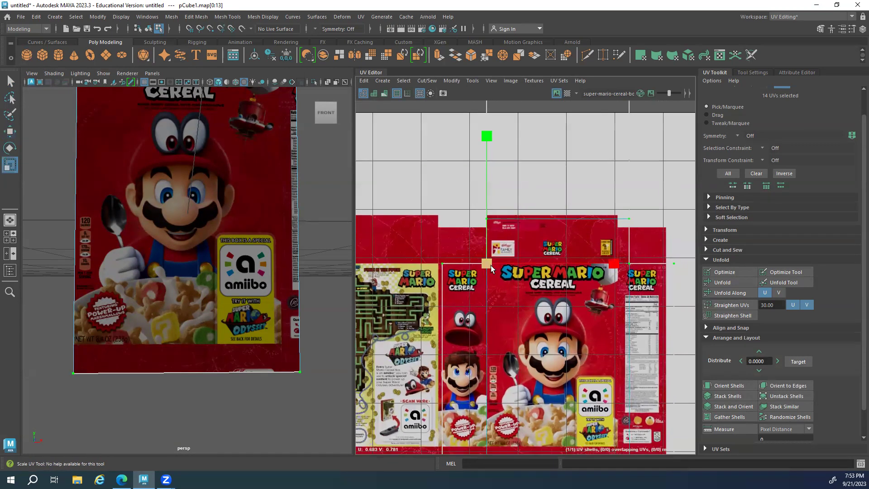
scroll(491, 262, "down", 3)
left_click_drag(459, 220, 448, 218)
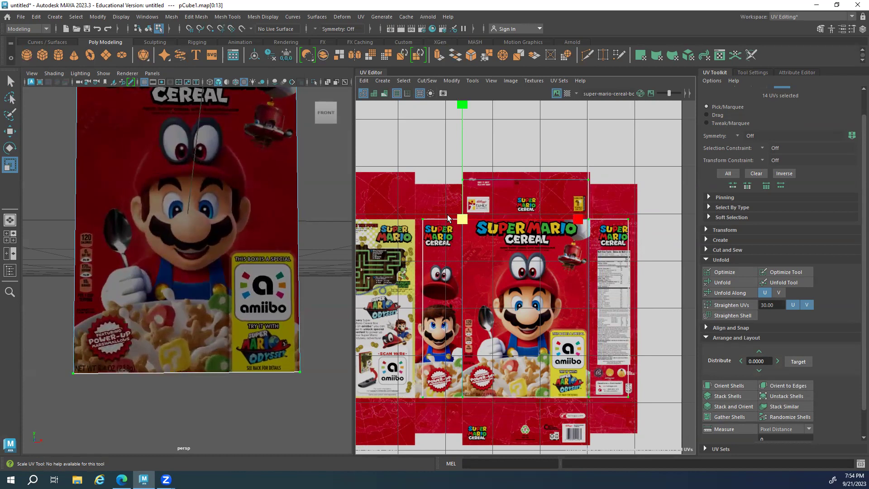
left_click_drag(447, 218, 459, 219)
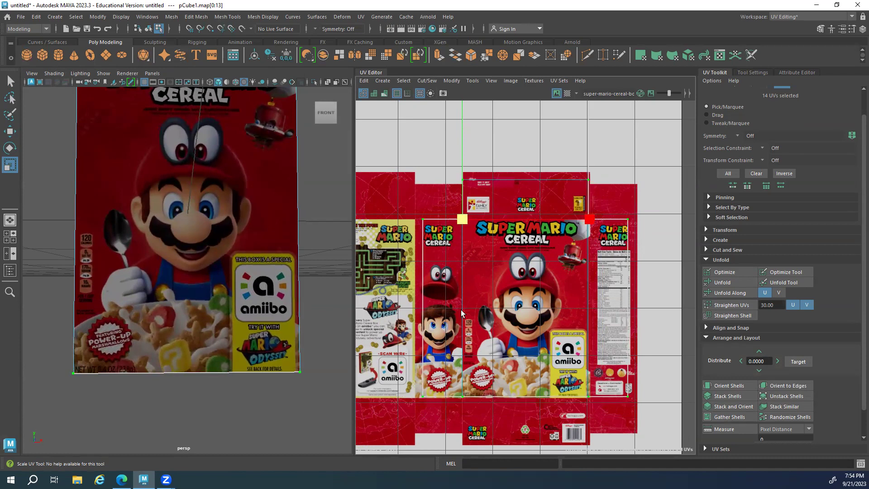
Undo the shell's uniform scaling and its pivot placement
middle_click_drag(450, 338, 446, 281, "alt")
middle_click_drag(461, 162, 476, 237, "alt")
left_click_drag(477, 235, 478, 234)
middle_click_drag(509, 283, 488, 259, "alt")
key("ctrl+z")
key("ctrl+z")
key("ctrl+z")
key("ctrl+z")
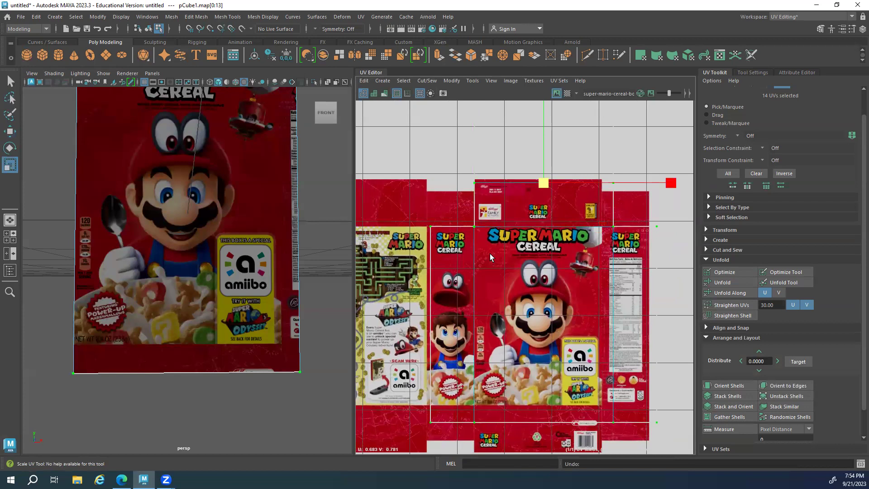
Place the scale pivot again on the front face's upper-left corner, snapped to the UV point
key("d")
key("v")
left_click_drag(543, 185, 481, 226)
key("d")
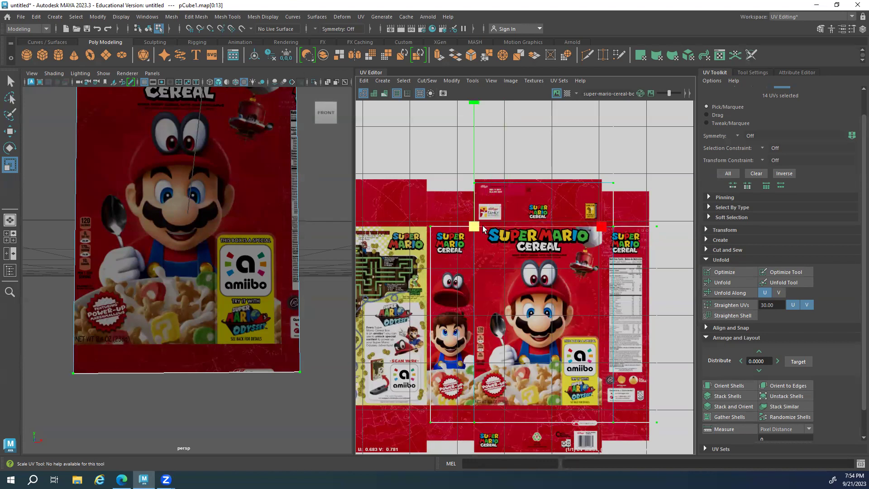
key("e")
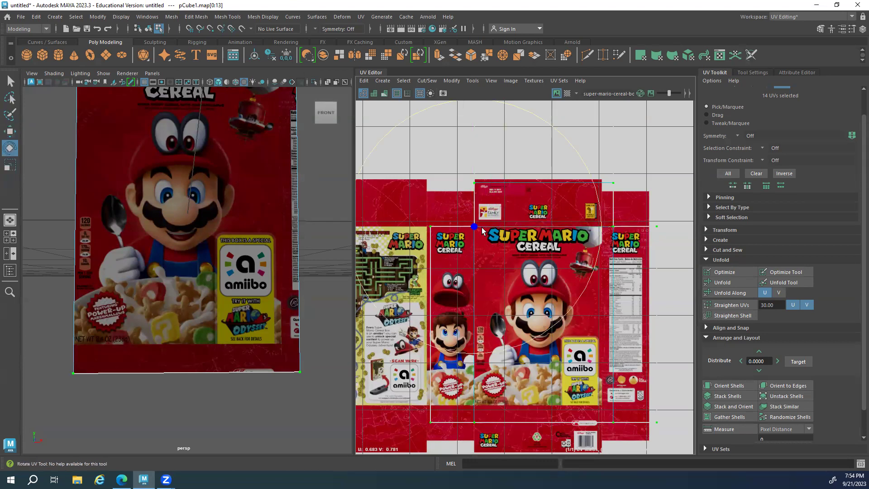
key("r")
Try reducing the UV shell uniformly about the corner pivot until the front face nearly matches its panel
left_click_drag(472, 226, 460, 209)
middle_click_drag(469, 315, 464, 254, "alt")
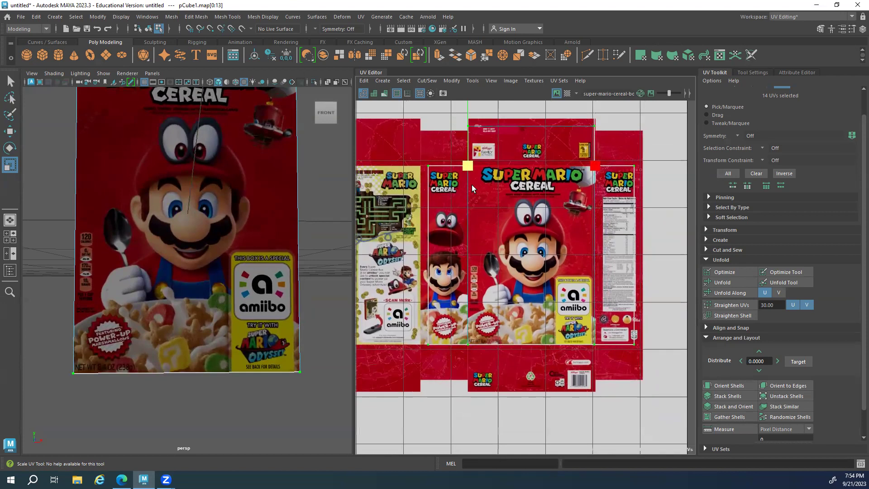
left_click_drag(467, 165, 469, 167)
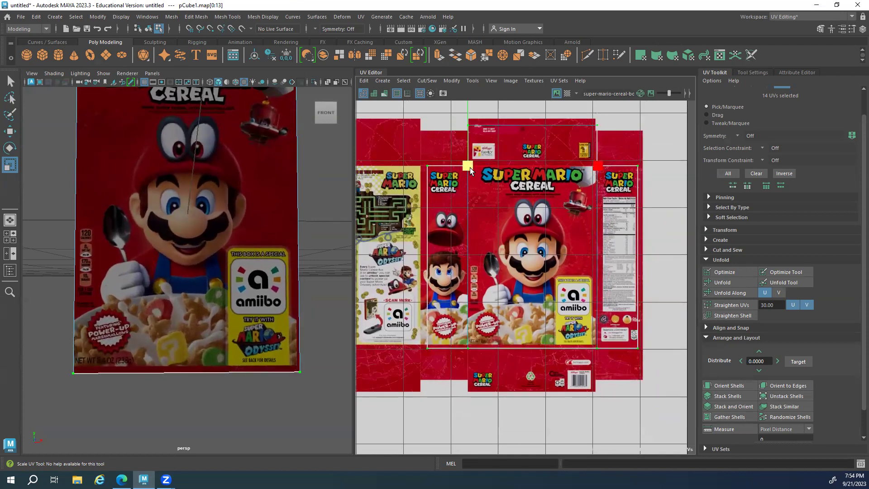
middle_click_drag(489, 186, 489, 201, "alt")
left_click_drag(470, 181, 469, 178)
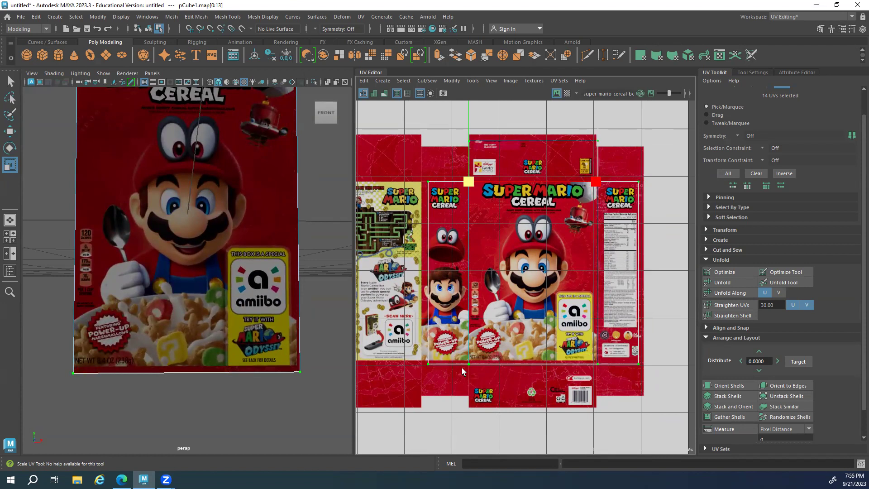
Check the front face's bottom edge against the fold below the net weight text, and undo the last scaling adjustment
scroll(462, 371, "up", 3)
scroll(447, 196, "down", 4)
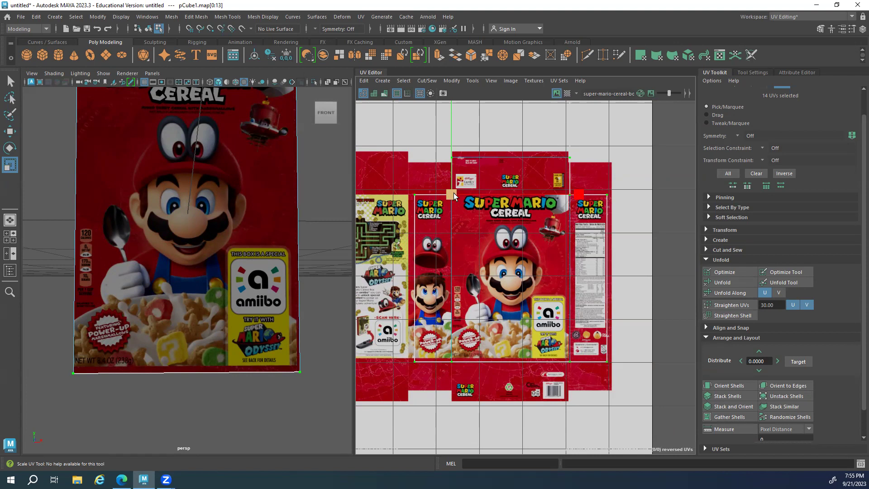
middle_click_drag(430, 361, 419, 310, "alt")
scroll(426, 312, "up", 5)
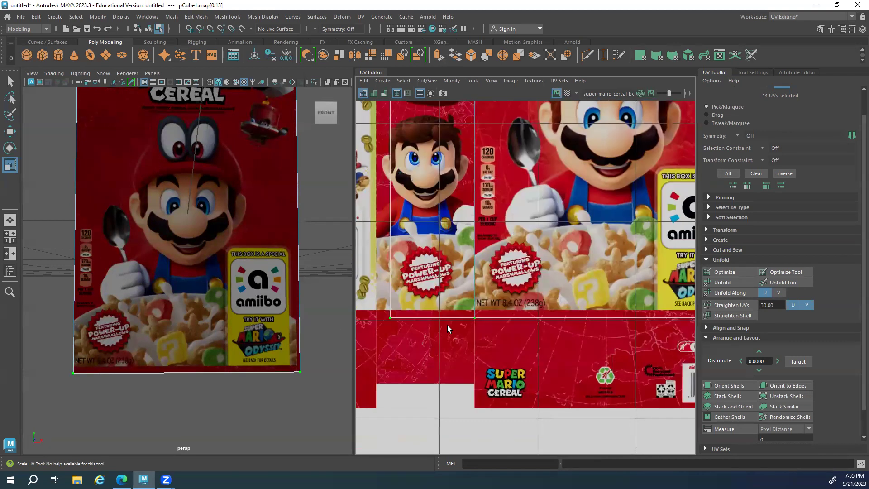
scroll(447, 325, "up", 7)
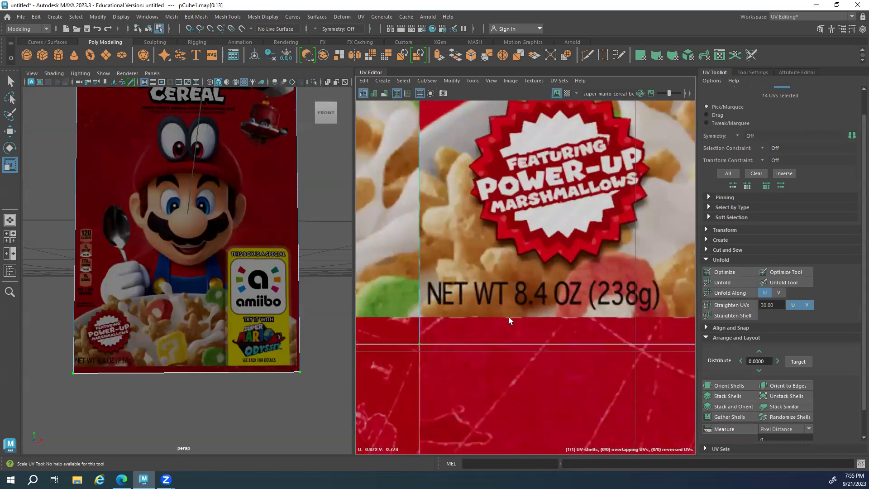
middle_click_drag(509, 316, 526, 332, "alt")
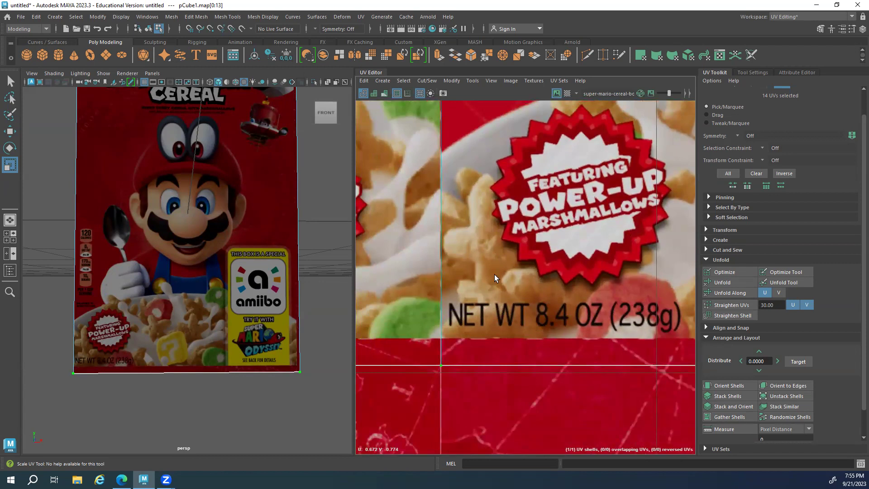
middle_click_drag(495, 274, 492, 273)
key("ctrl+z")
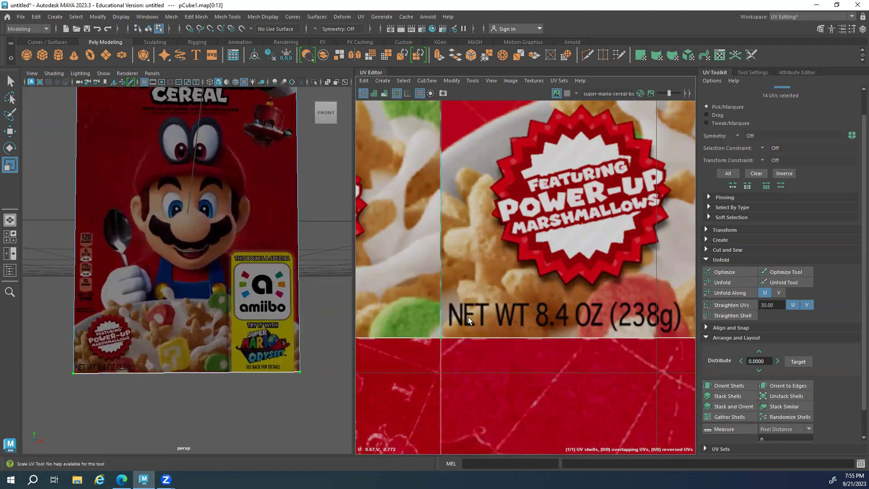
Widen the UV Editor and return the UV shell to its size before scaling, keeping the corner pivot
middle_click_drag(527, 357, 337, 357, "alt")
right_click_drag(609, 358, 555, 357, "alt")
middle_click_drag(555, 357, 363, 362, "alt")
middle_click_drag(606, 365, 376, 369, "alt")
middle_click_drag(559, 361, 543, 378, "alt")
right_click_drag(609, 365, 396, 129, "alt")
middle_click_drag(396, 129, 481, 215, "alt")
right_click_drag(504, 216, 526, 209, "alt")
left_click_drag(354, 174, 223, 154)
right_click_drag(519, 240, 387, 211, "alt")
scroll(506, 252, "down", 1)
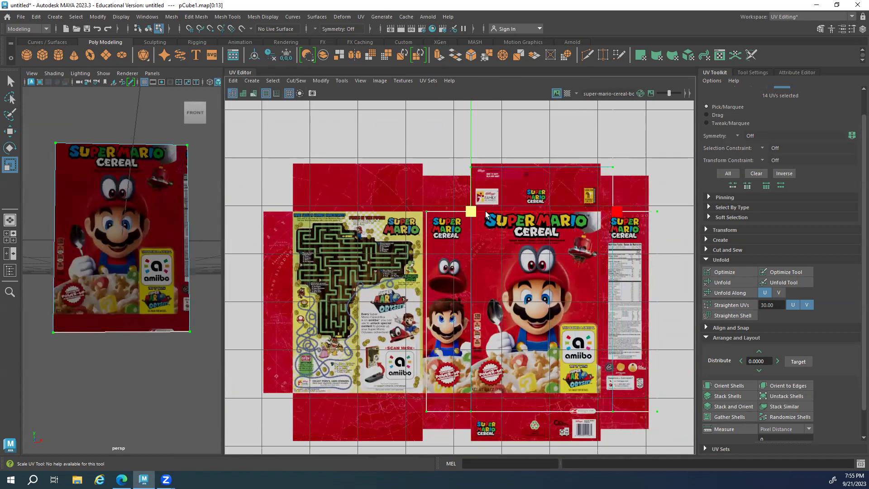
Begin shrinking the whole UV shell slightly and uniformly about the front face's upper-left corner
mouse_move(471, 213)
left_mouse_down()
mouse_move(442, 205)
mouse_move(484, 209)
mouse_move(469, 205)
left_mouse_up()
middle_click_drag(295, 217, 317, 203)
middle_click_drag(506, 124, 478, 125, "alt")
left_click(576, 214)
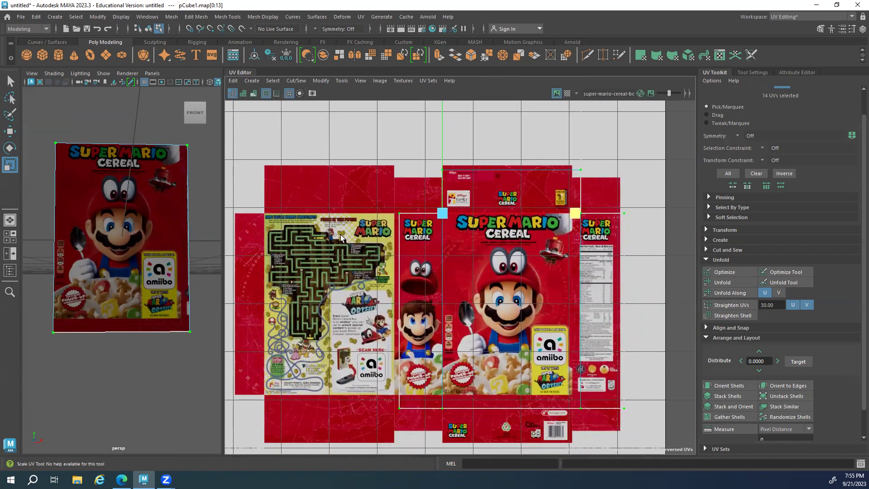
middle_click_drag(340, 234, 373, 269)
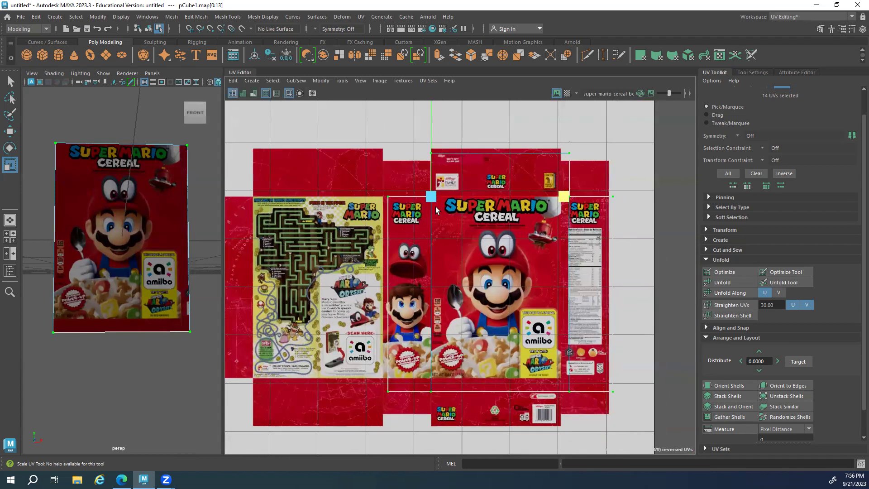
left_click(433, 194)
Scale the UV shell down uniformly until its bottom edge meets the fold line beneath the front panel
middle_click_drag(417, 383, 376, 307, "alt")
right_click_drag(377, 323, 448, 330, "alt")
right_click_drag(399, 277, 429, 271, "alt")
middle_click_drag(429, 271, 364, 309, "alt")
middle_click_drag(553, 331, 632, 333, "alt")
middle_click_drag(347, 371, 444, 365, "alt")
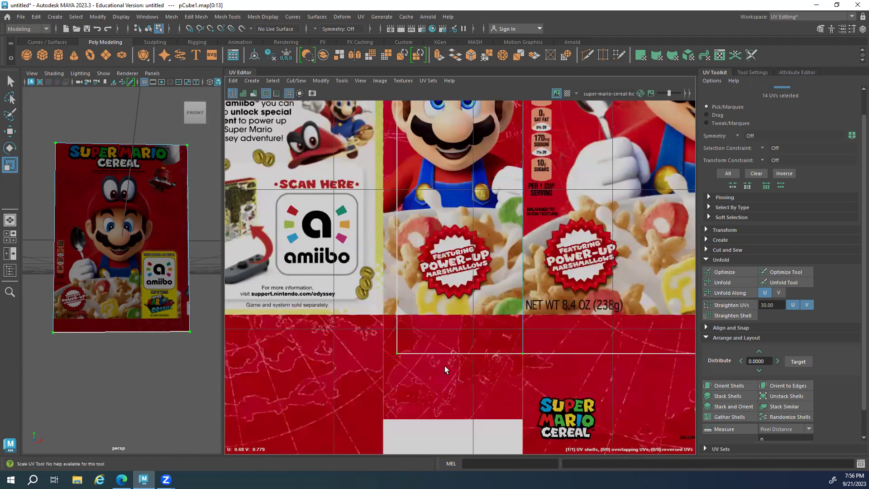
right_click_drag(401, 328, 590, 368, "alt")
left_click_drag(474, 306, 465, 303)
right_click_drag(511, 265, 566, 117, "alt")
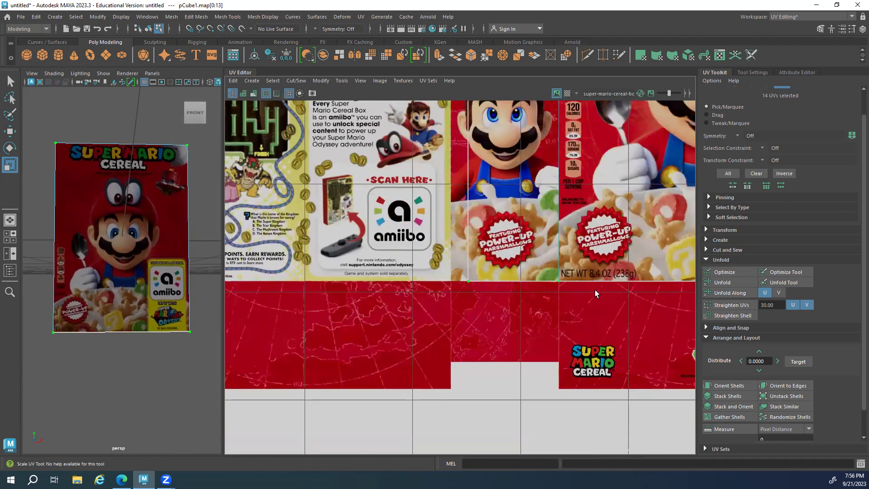
Examine the shell's fit around the front panel and the artwork along the right edge of the box's front
middle_click_drag(656, 112, 560, 318, "alt")
right_click_drag(561, 314, 585, 161, "alt")
middle_click_drag(531, 272, 489, 135, "alt")
right_click_drag(489, 136, 722, 459, "alt")
middle_click_drag(378, 284, 266, 326, "alt")
middle_click_drag(455, 345, 217, 377, "alt")
middle_click_drag(384, 316, 452, 365, "alt")
scroll(451, 365, "down", 4)
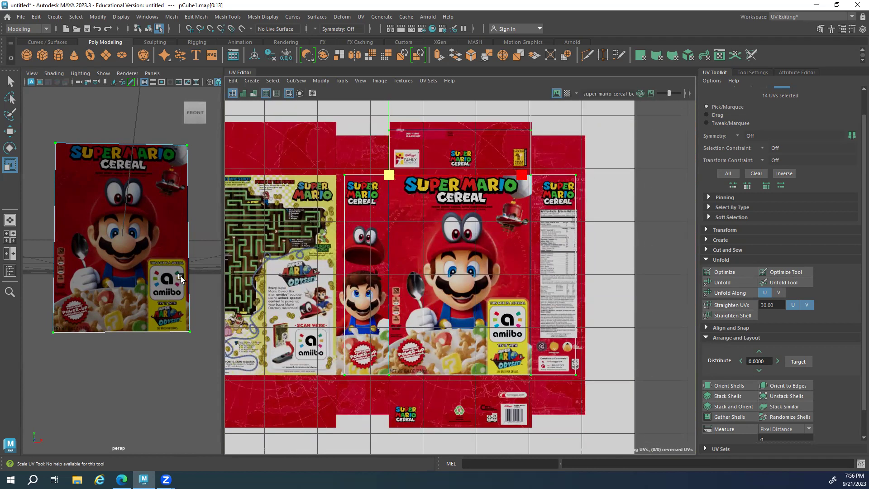
scroll(140, 276, "up", 8)
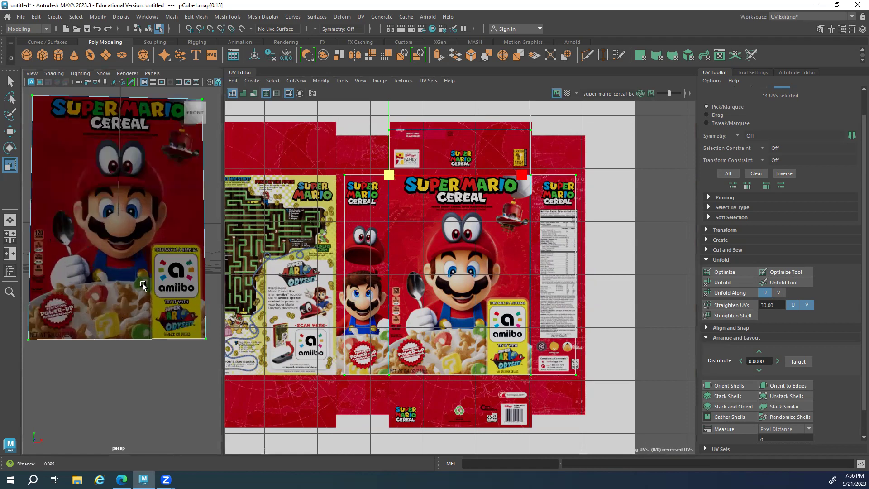
left_click_drag(138, 272, 99, 282, "alt")
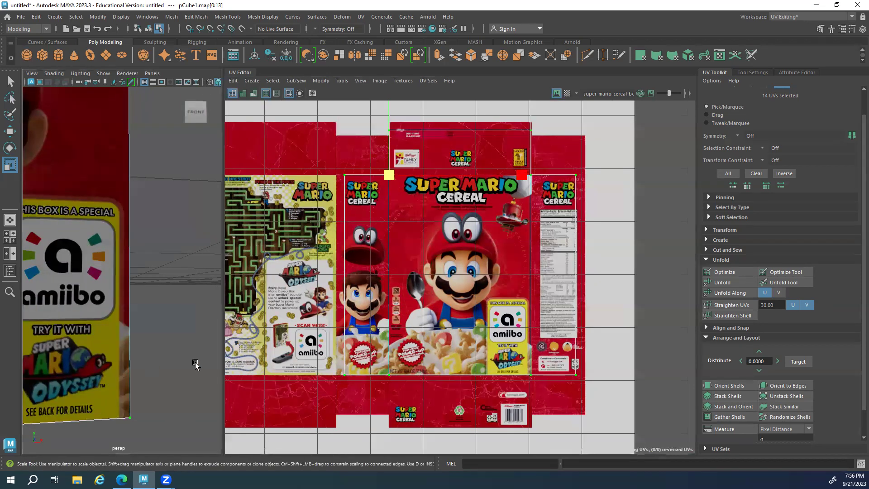
Select the UVs from the front face's right edge outward and move them about -0.0075 in U
scroll(494, 206, "down", 1)
middle_click_drag(595, 140, 533, 195, "alt")
scroll(617, 215, "down", 3)
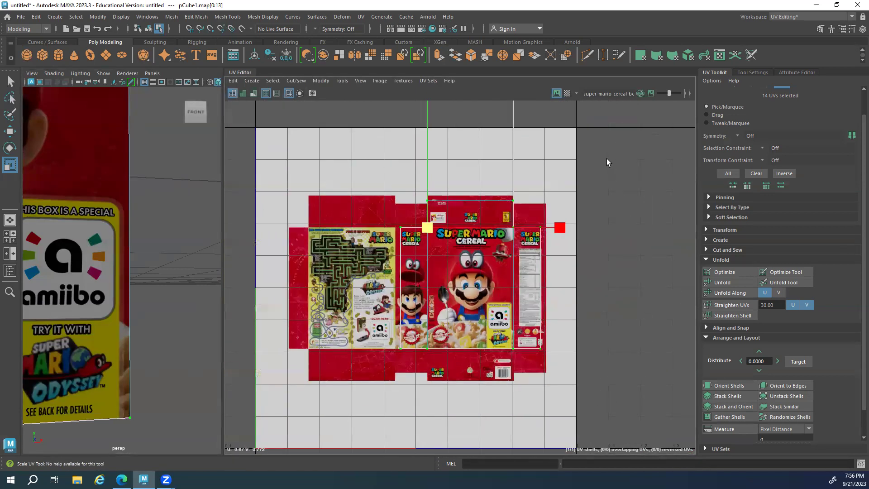
scroll(588, 161, "down", 4)
left_click_drag(593, 134, 475, 406)
scroll(605, 285, "up", 3)
key("w")
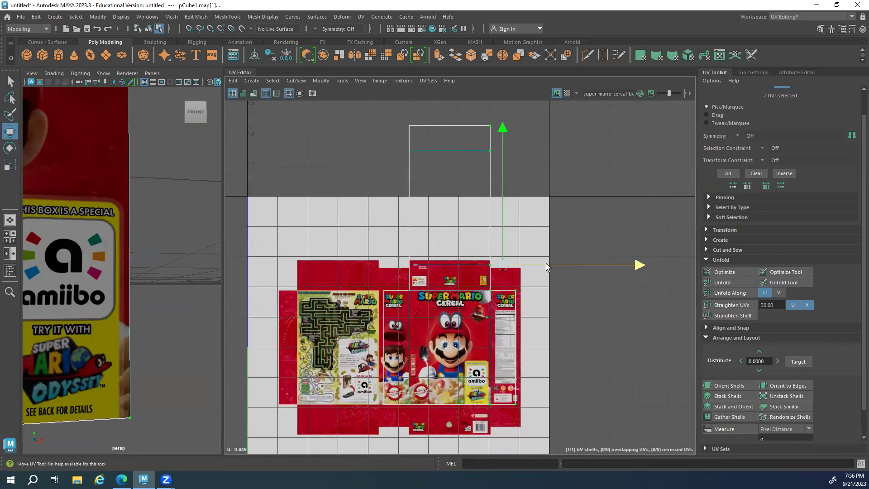
left_click_drag(547, 267, 545, 266)
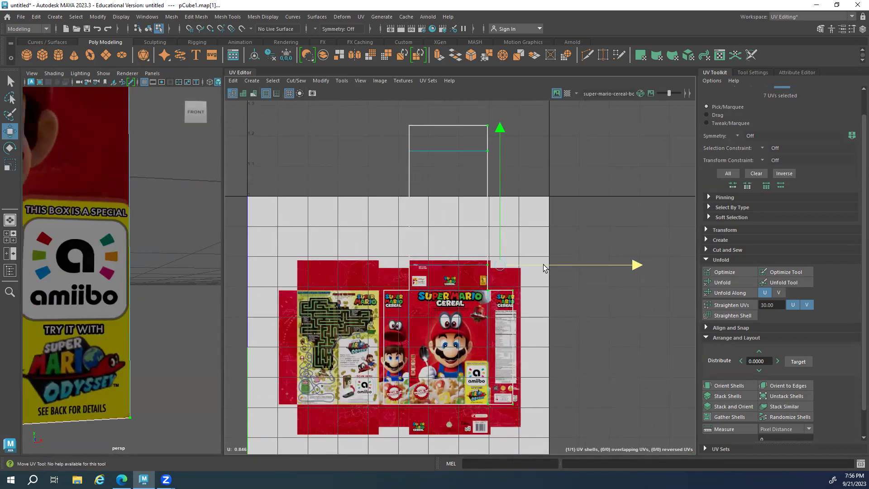
Enlarge the 3D view and compare the box's front artwork by undoing and redoing the last UV move
left_click_drag(223, 278, 573, 286)
middle_click_drag(281, 290, 466, 312, "alt")
right_click_drag(465, 313, 267, 265, "alt")
left_click_drag(384, 269, 404, 272, "alt")
right_click_drag(404, 272, 465, 285, "alt")
middle_click_drag(465, 285, 417, 299, "alt")
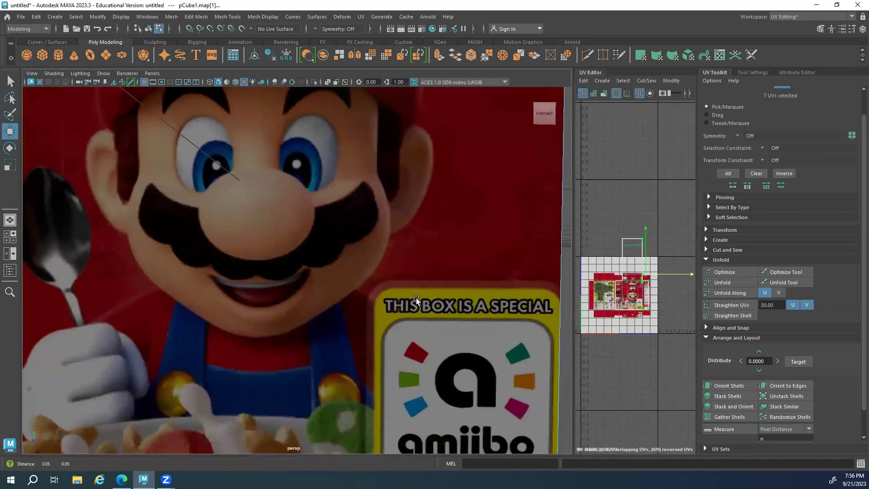
key("ctrl+z")
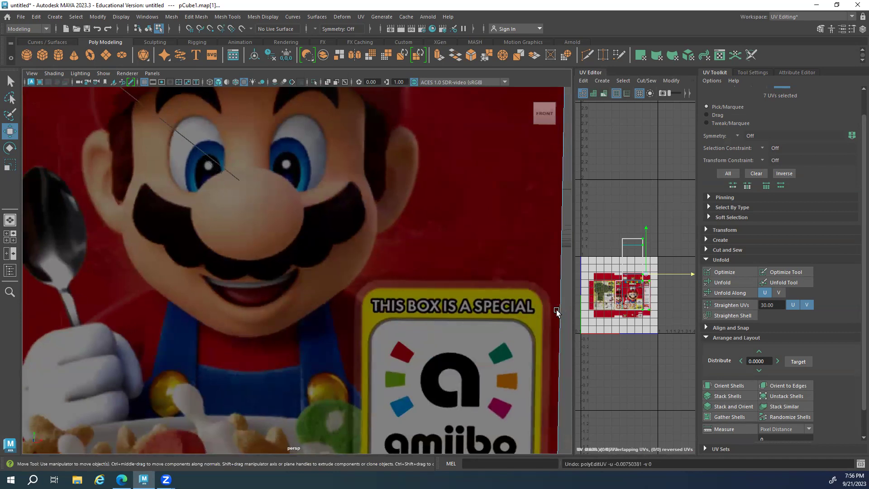
key("shift+z")
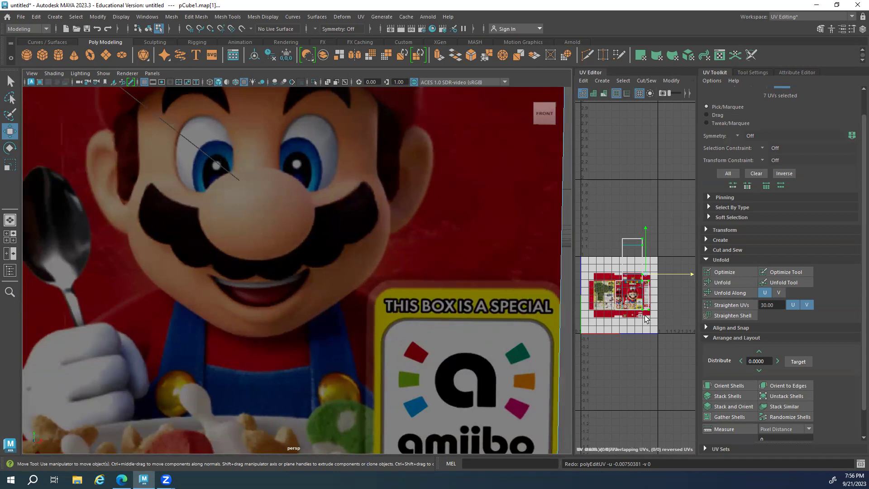
Enlarge the UV Editor and move the selected UVs in U until the shell's front edge meets the fold line beside the nutrition panel
scroll(628, 307, "up", 5)
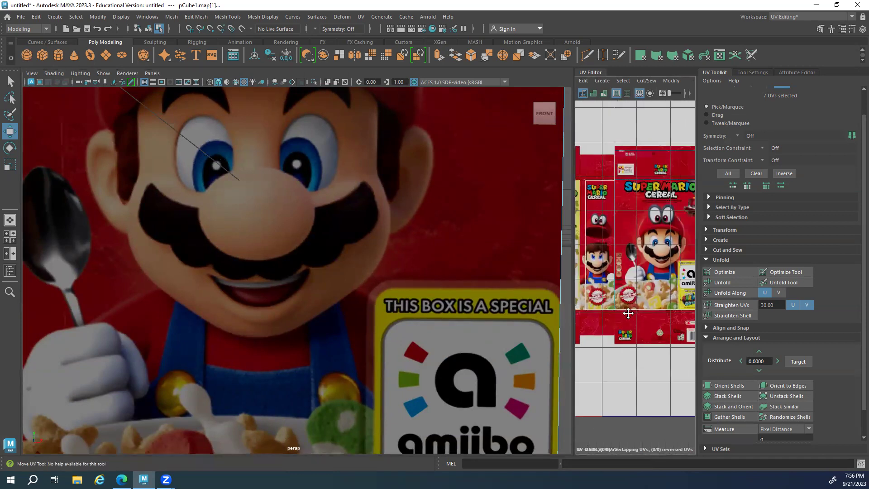
left_click_drag(572, 311, 376, 311)
scroll(586, 226, "up", 6)
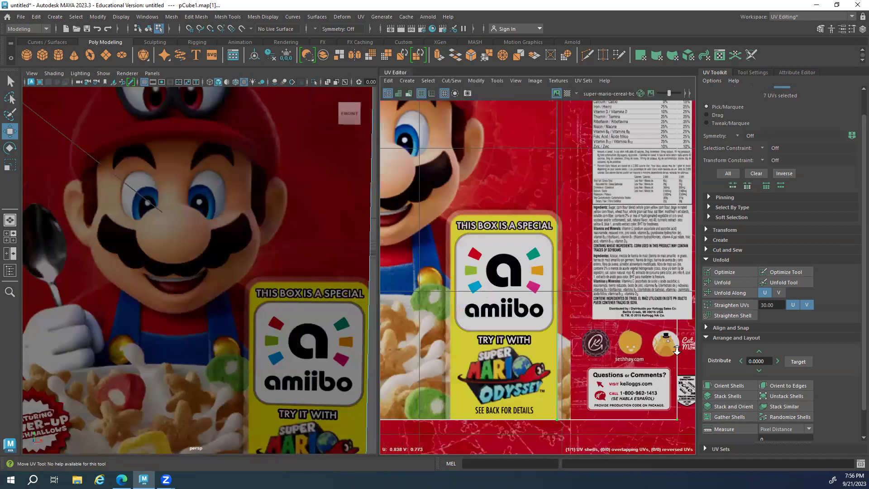
scroll(583, 238, "down", 8)
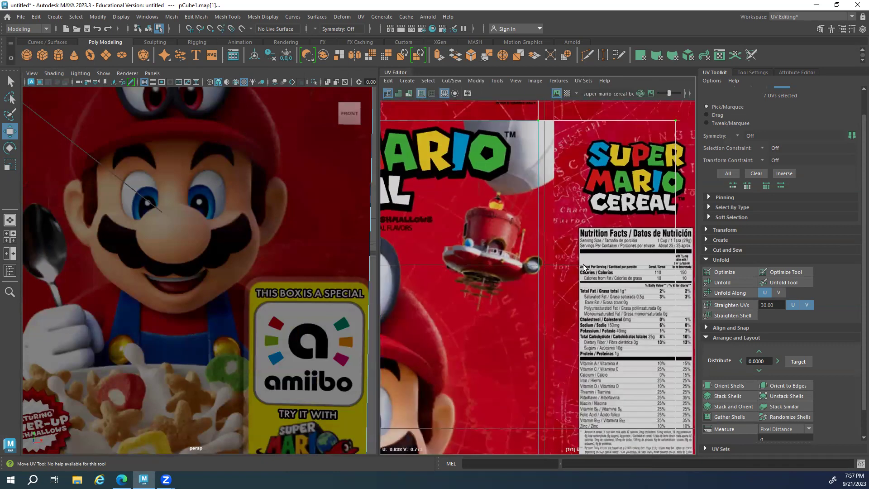
scroll(582, 257, "up", 6)
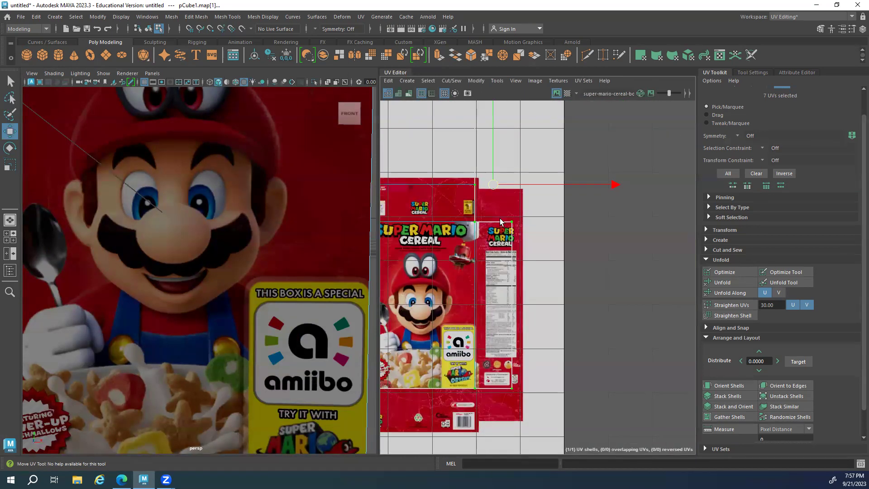
scroll(582, 257, "up", 1)
left_click_drag(575, 242, 586, 242)
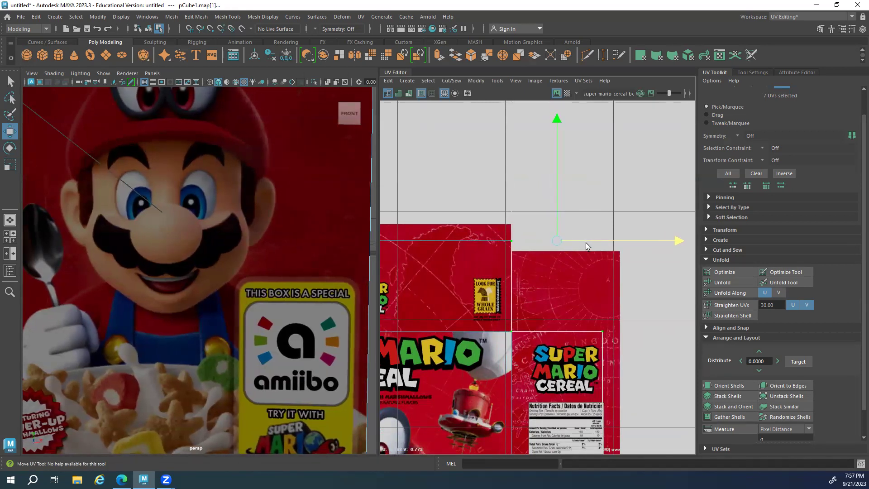
Try moving the selected UVs about 0.0243 in U while viewing the whole box front, and undo the move
right_click_drag(315, 301, 286, 285, "alt")
left_click_drag(284, 286, 212, 270, "alt")
right_click_drag(270, 333, 203, 281, "alt")
left_click_drag(268, 295, 234, 309, "alt")
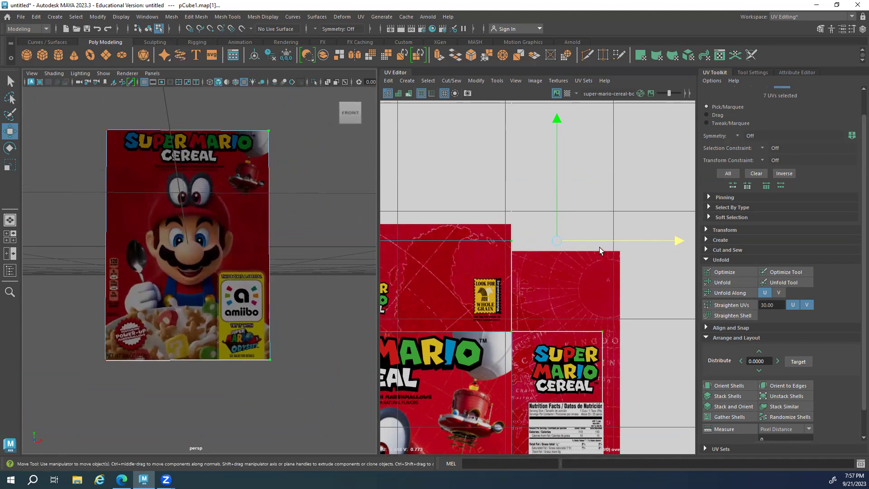
left_click_drag(600, 240, 626, 240)
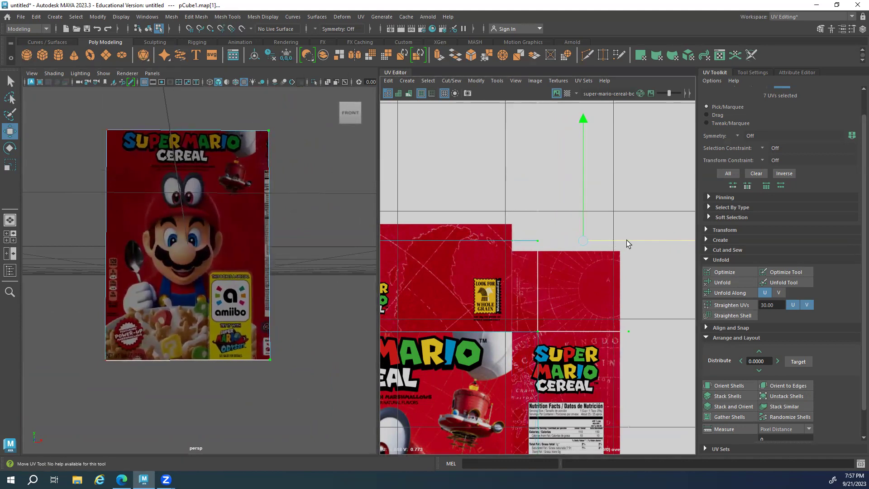
key("ctrl+z")
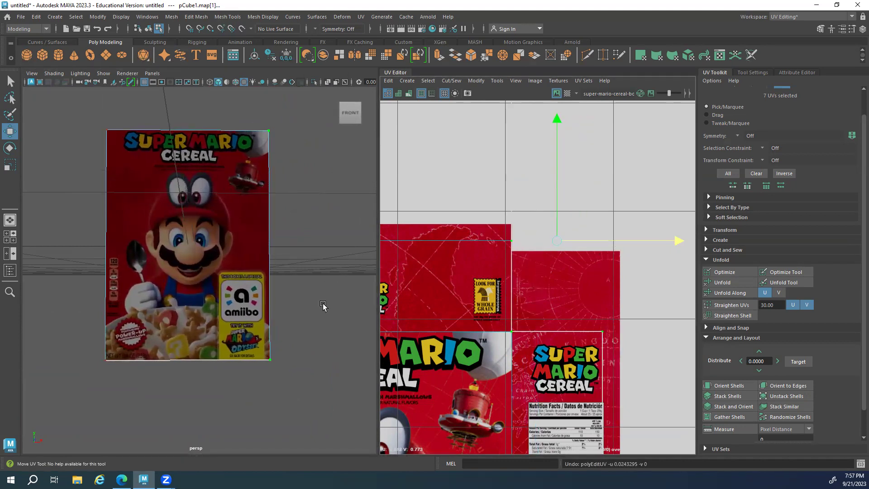
Select the four vertices on the right side of the box and shift them along X to adjust the box's width
left_click_drag(226, 278, 178, 301, "alt")
scroll(236, 275, "down", 5)
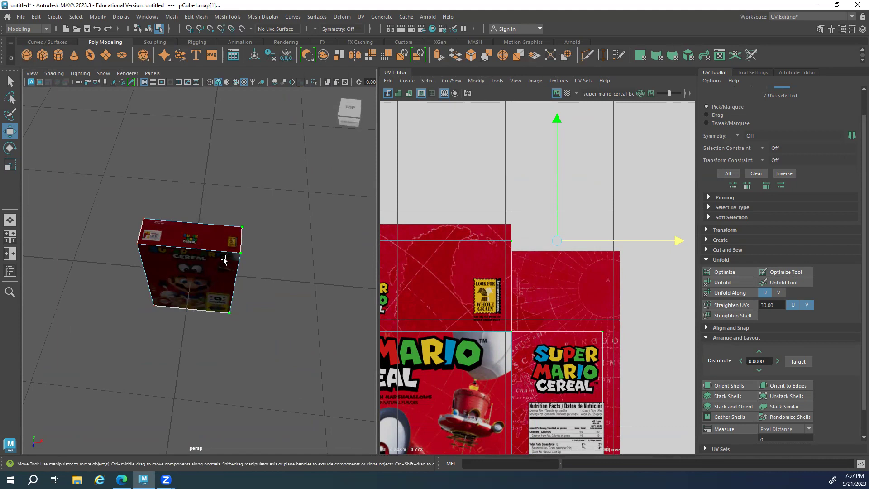
left_click_drag(211, 269, 217, 235, "alt")
right_click_drag(225, 211, 183, 211)
left_click_drag(193, 245, 192, 230, "alt")
left_click_drag(266, 176, 221, 357)
right_click_drag(209, 305, 241, 305, "alt")
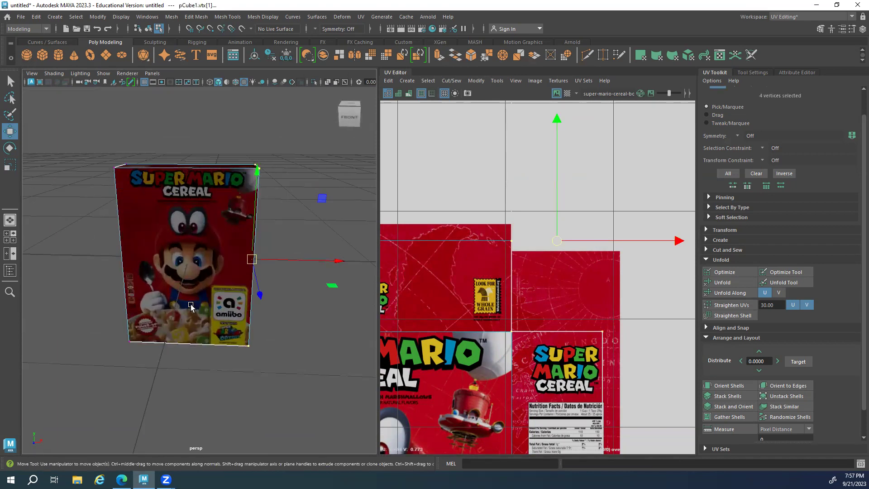
left_click_drag(189, 303, 194, 288, "alt")
right_click_drag(214, 257, 273, 270, "alt")
left_click_drag(308, 247, 291, 289)
scroll(210, 229, "up", 5)
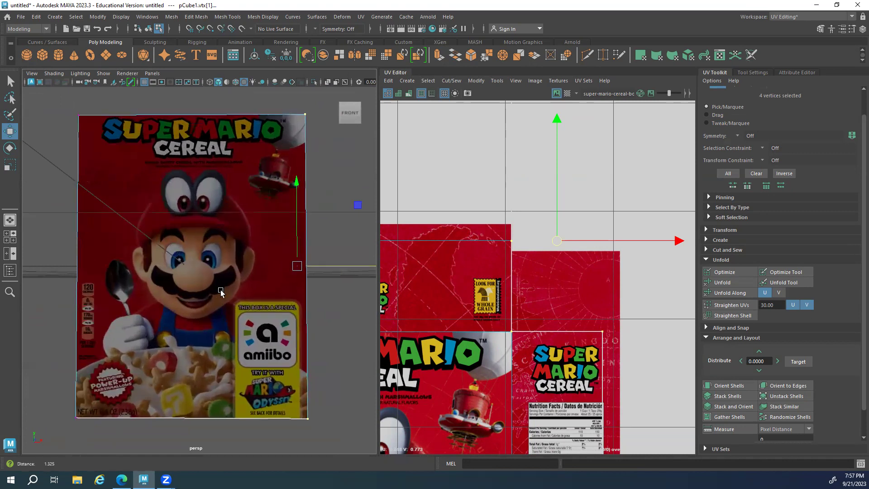
scroll(503, 334, "down", 2)
right_click_drag(257, 282, 288, 277, "alt")
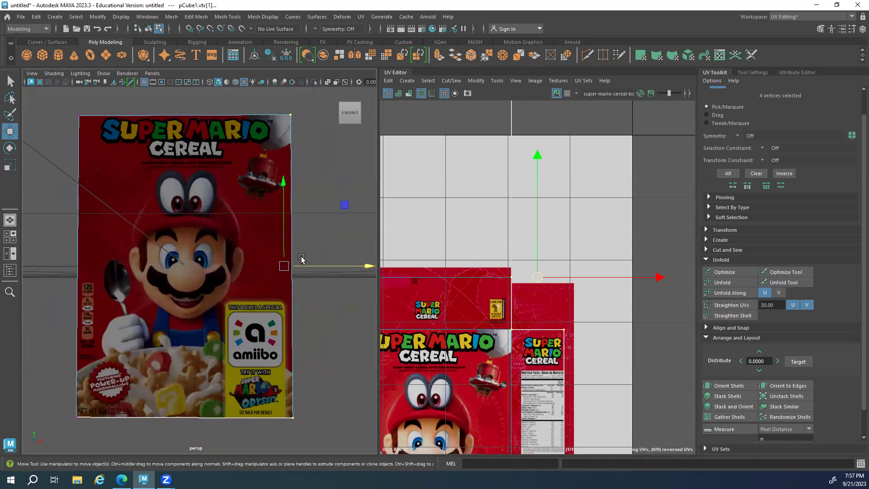
Move the box's four right-side vertices outward about 0.407 cm in X to widen the front
left_click_drag(307, 145, 278, 102, "alt")
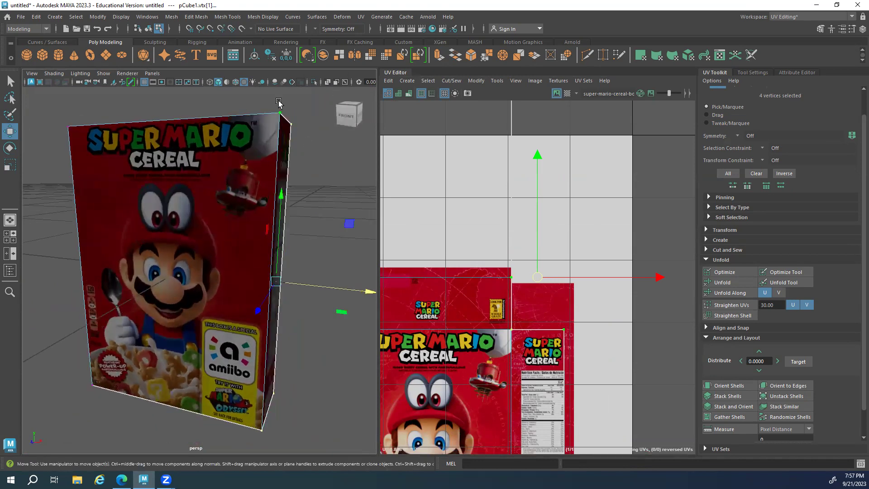
left_click_drag(226, 361, 228, 347, "alt")
right_click_drag(229, 347, 238, 299, "alt")
left_click_drag(237, 297, 231, 290, "alt")
right_click_drag(230, 290, 301, 288, "alt")
mouse_move(307, 267)
left_mouse_down()
mouse_move(290, 267)
mouse_move(324, 270)
left_mouse_up()
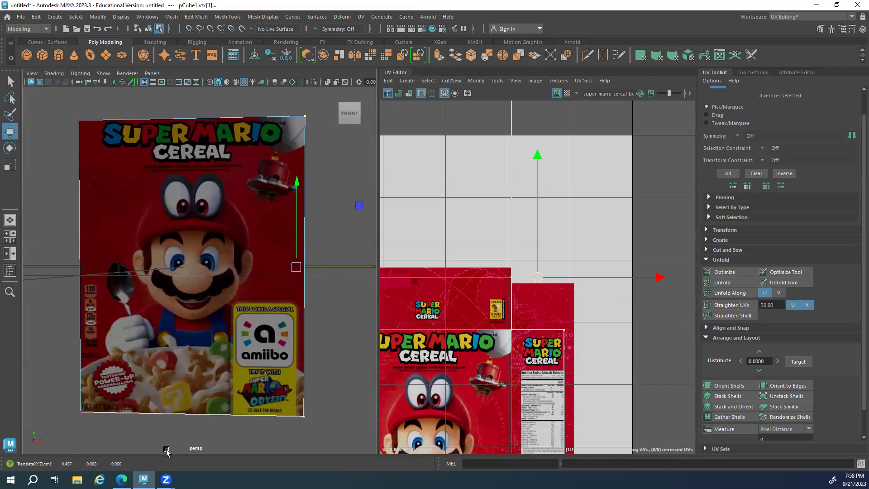
Switch to the Edge browser, search for "cereal box dimensions" and accept the Bing cookie notice
left_click(121, 479)
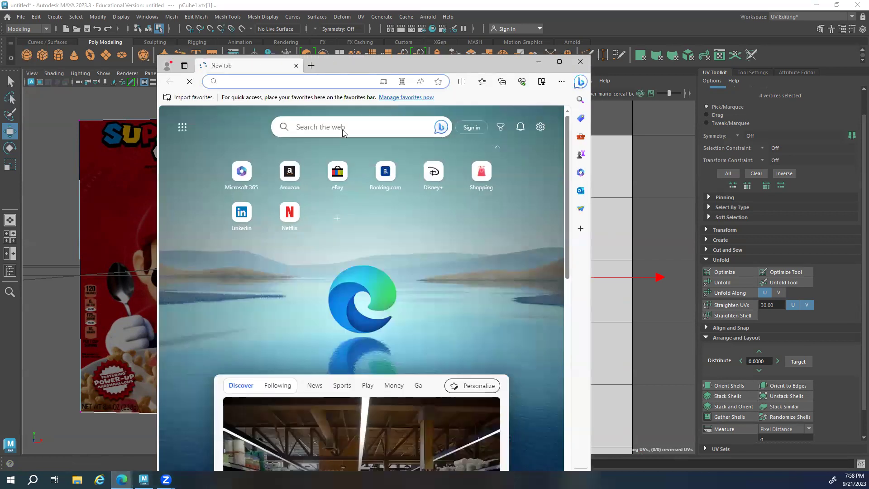
left_click(358, 127)
type("cere")
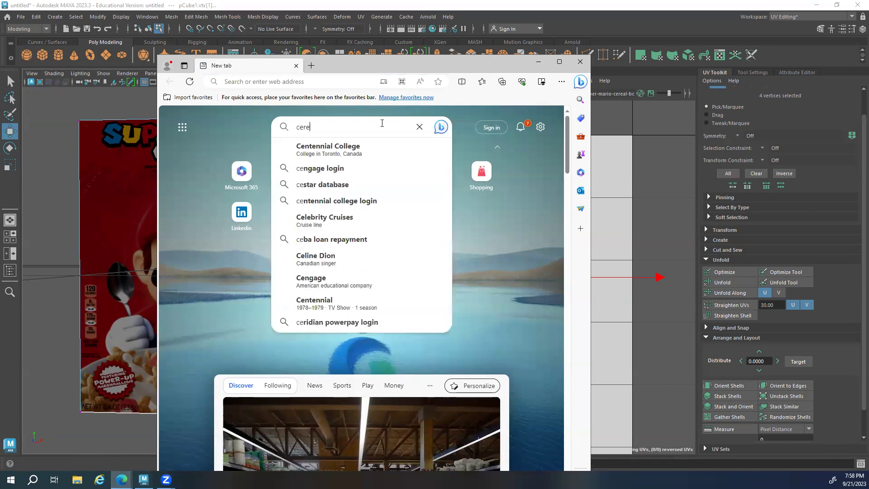
type("al box dimensi")
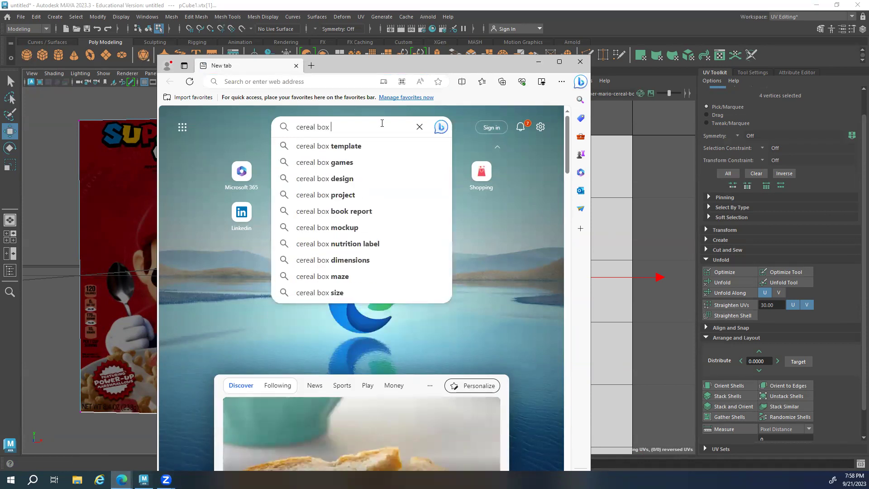
type("ons")
key("Return")
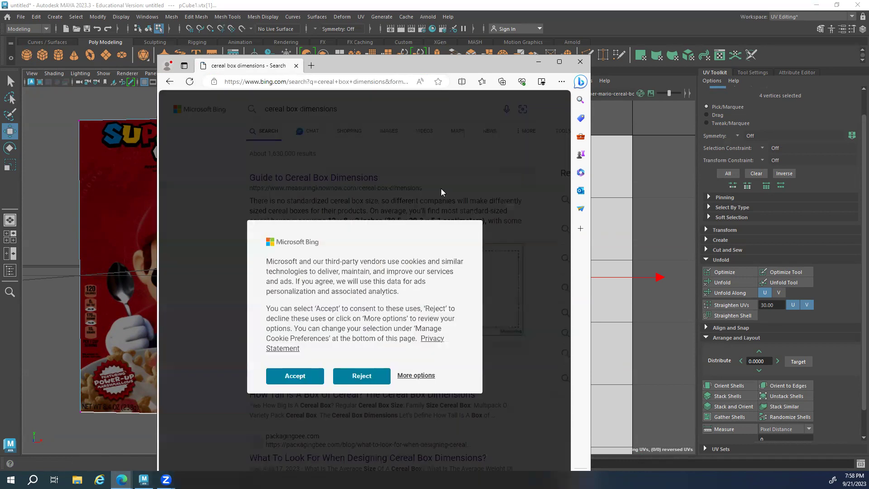
left_click(311, 377)
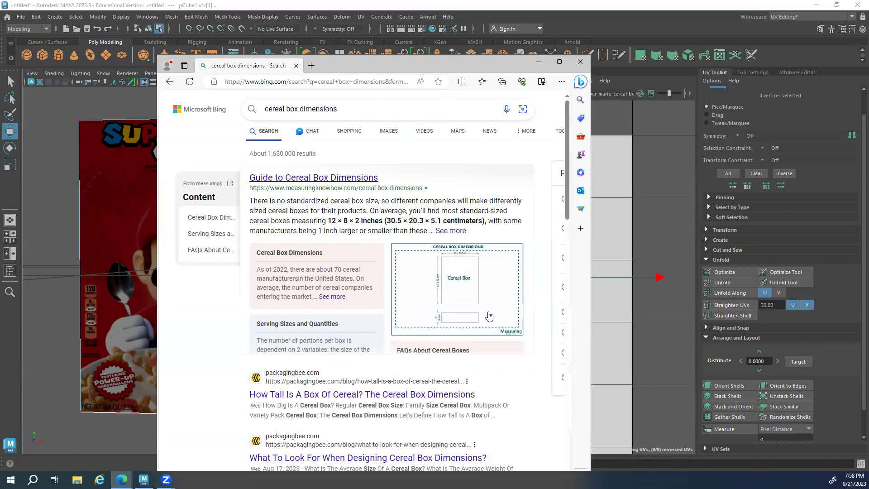
Open the Guide to Cereal Box Dimensions and examine its dimension diagram in a maximized window
left_click(467, 284)
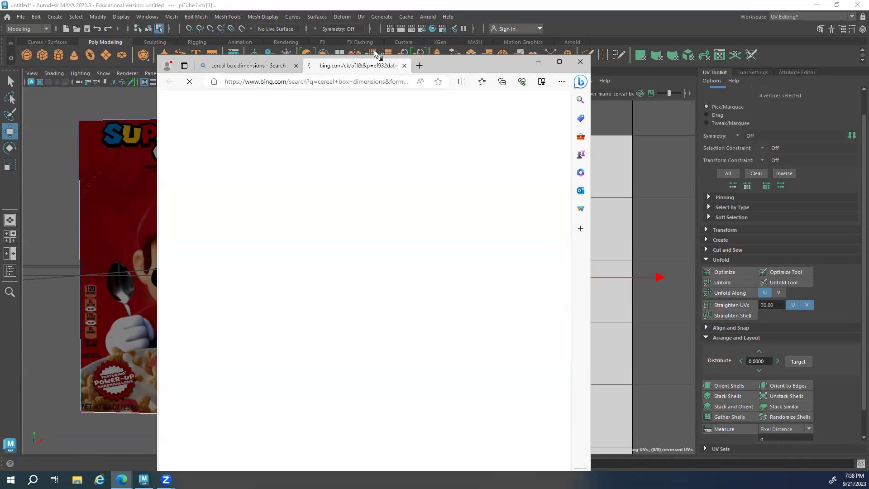
scroll(331, 253, "down", 10)
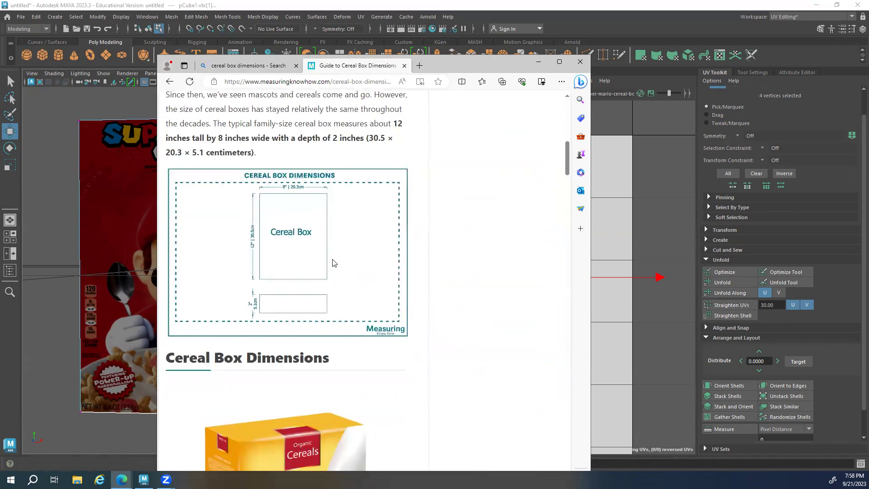
scroll(289, 203, "up", 1)
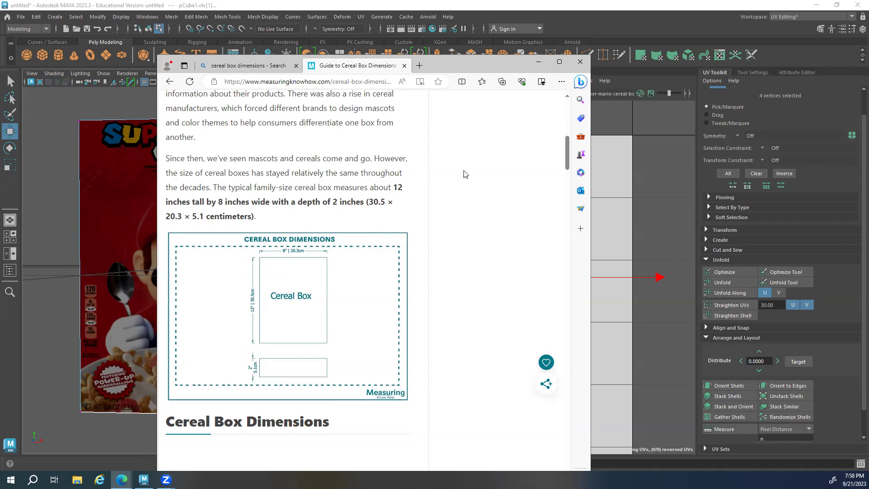
left_click(559, 63)
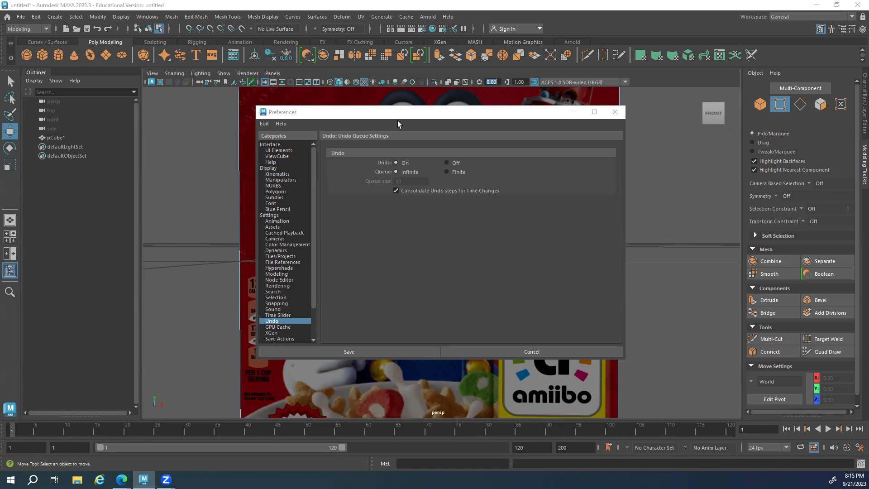
Review the Undo queue settings in Maya's Preferences and close the dialog without saving
left_click_drag(398, 113, 330, 137)
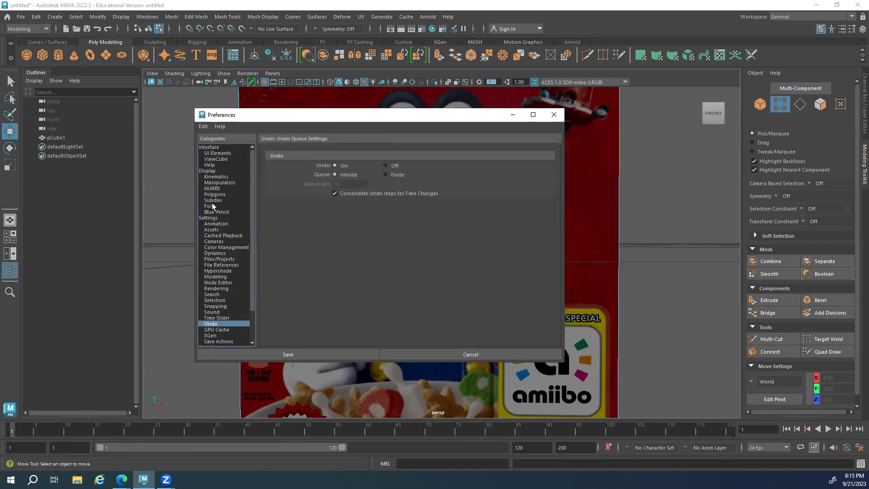
left_click(214, 329)
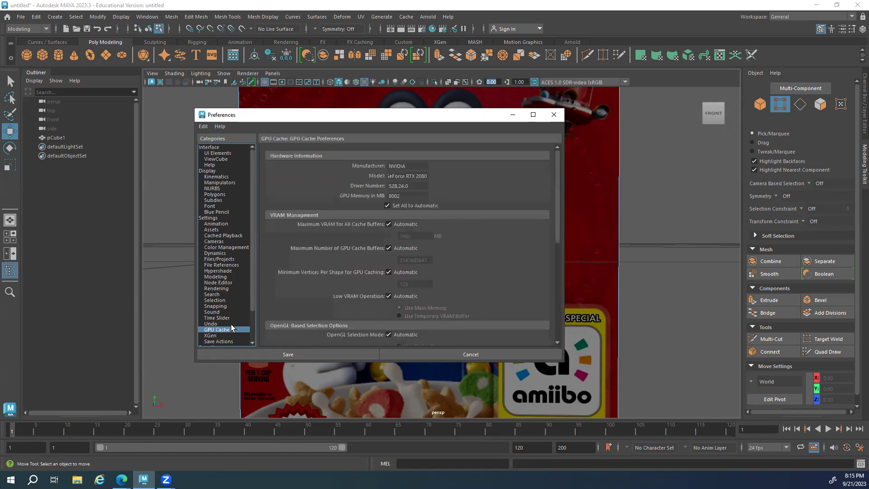
left_click(212, 323)
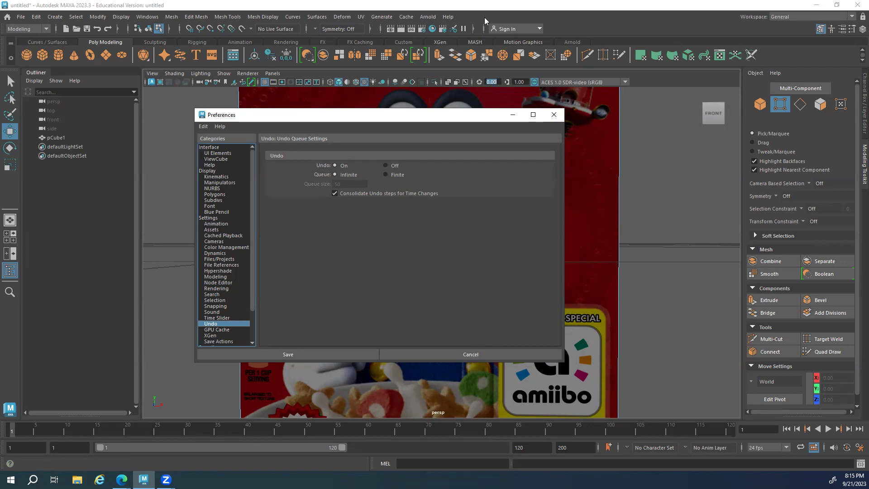
left_click(492, 354)
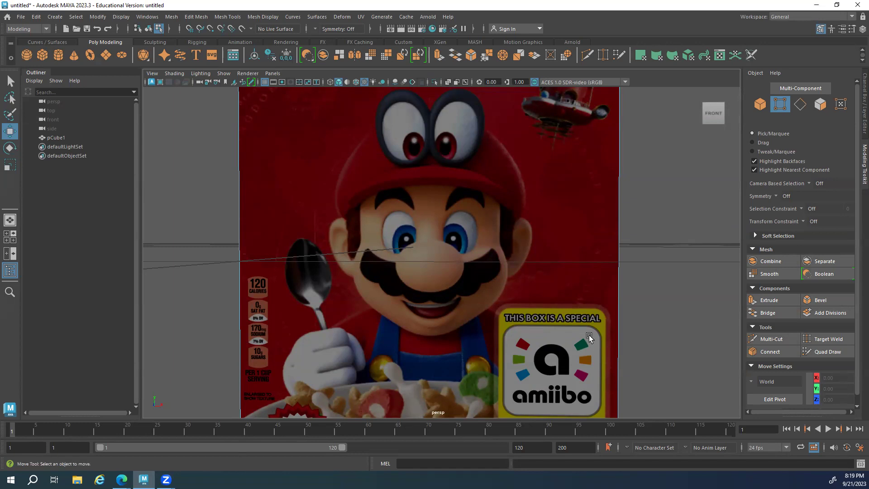
Switch to the UV Editing workspace and show the perspective view as the only 3D view
scroll(664, 192, "down", 6)
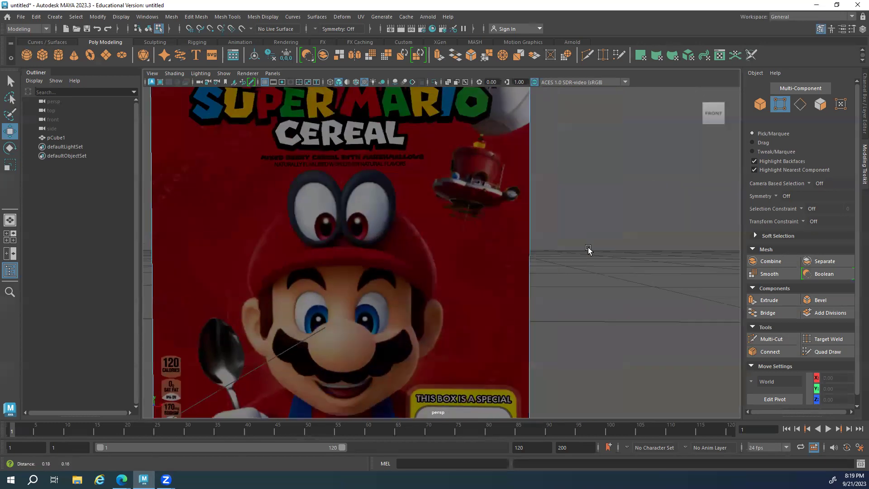
scroll(497, 247, "up", 3)
middle_click_drag(492, 277, 495, 223, "alt")
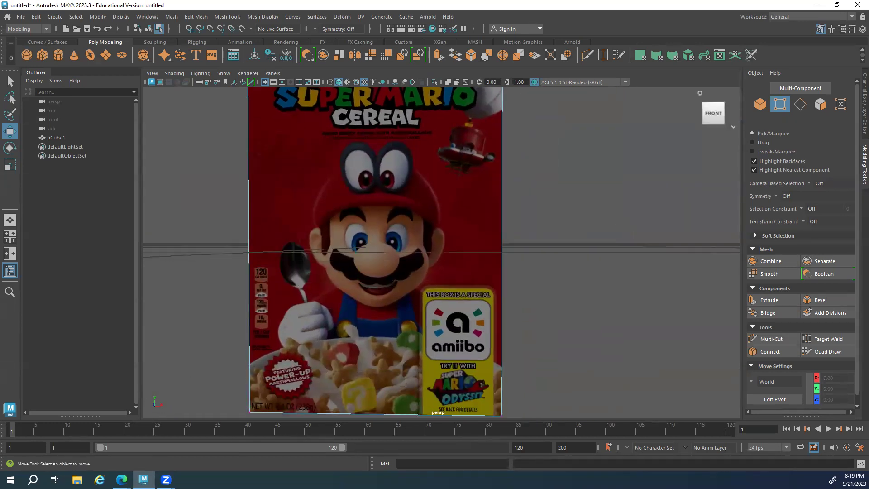
left_click(793, 18)
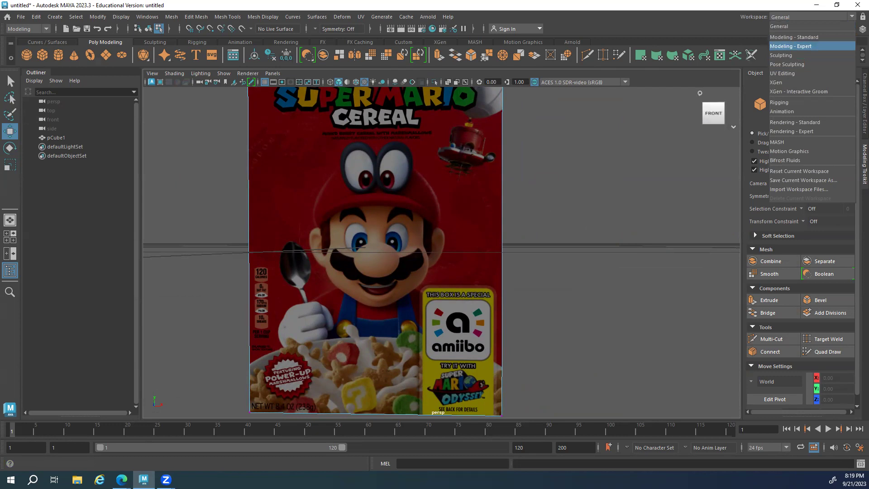
key("Escape")
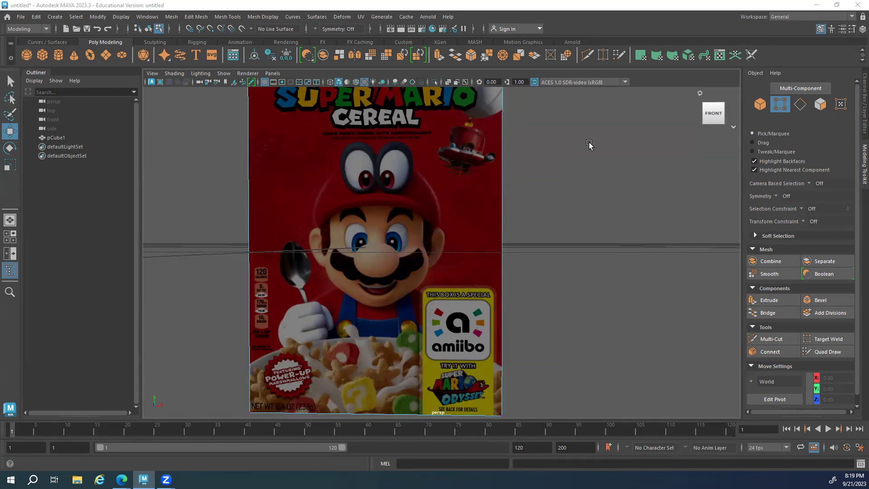
left_click(813, 19)
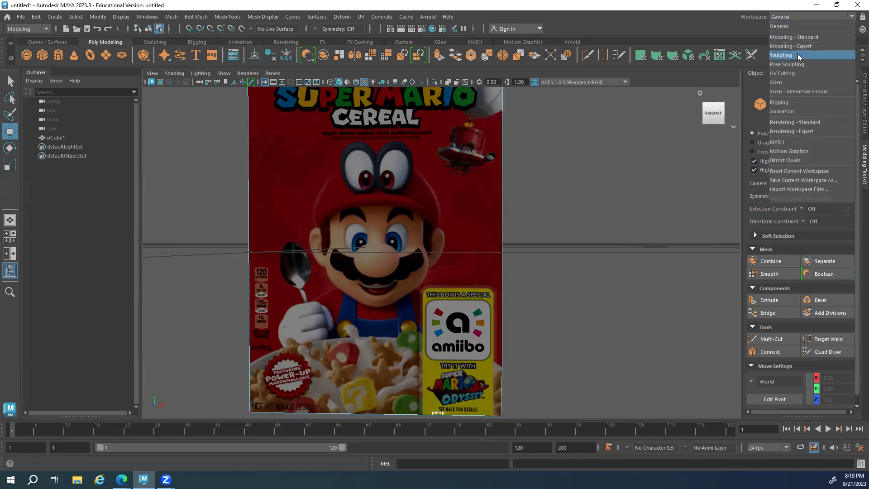
left_click(800, 72)
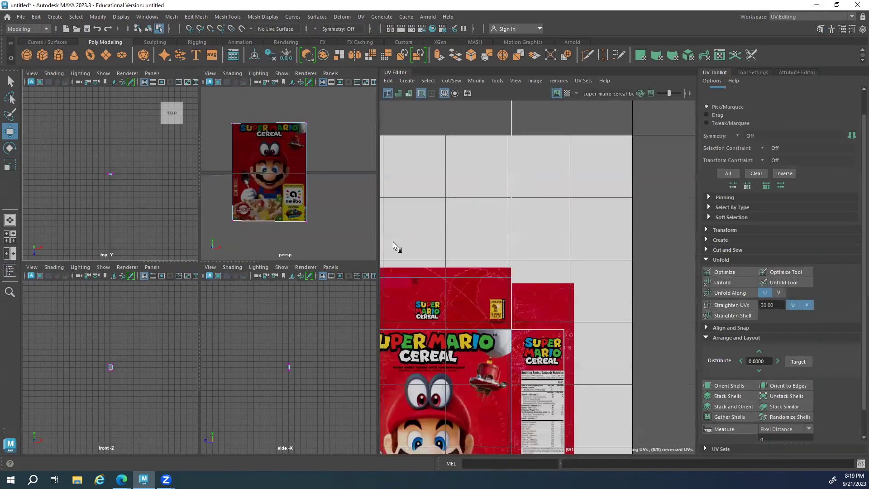
key("space")
Examine how the UV shell fits the panels of the cereal box image and how the artwork looks on the box
middle_click_drag(520, 284, 589, 155, "alt")
right_click_drag(617, 239, 477, 284, "alt")
middle_click_drag(477, 284, 472, 235, "alt")
right_click_drag(473, 236, 601, 245, "alt")
middle_click_drag(589, 257, 544, 260, "alt")
middle_click_drag(482, 202, 545, 186, "alt")
right_click_drag(587, 189, 528, 182, "alt")
mouse_move(179, 259)
left_mouse_down("alt")
mouse_move(158, 250)
mouse_move(186, 260)
left_mouse_up("alt")
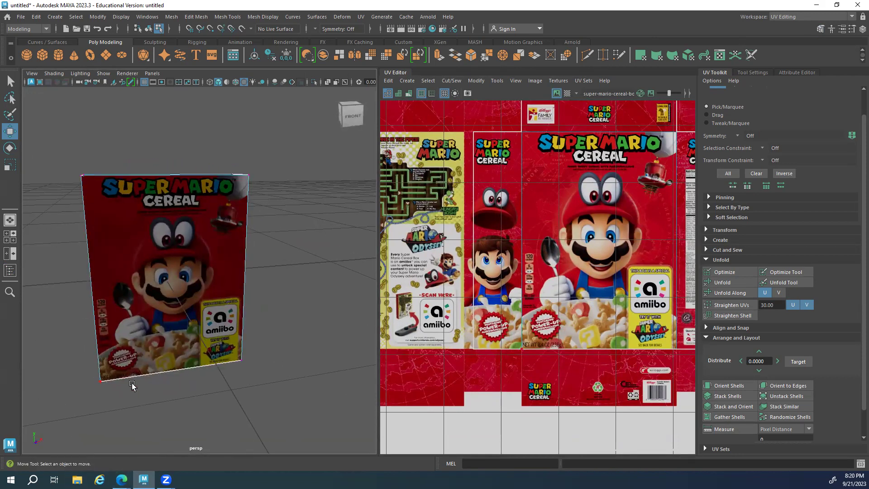
Switch to the Edge browser and consult the height, width and depth in the cereal box dimensions guide
left_click(122, 480)
left_click(165, 459)
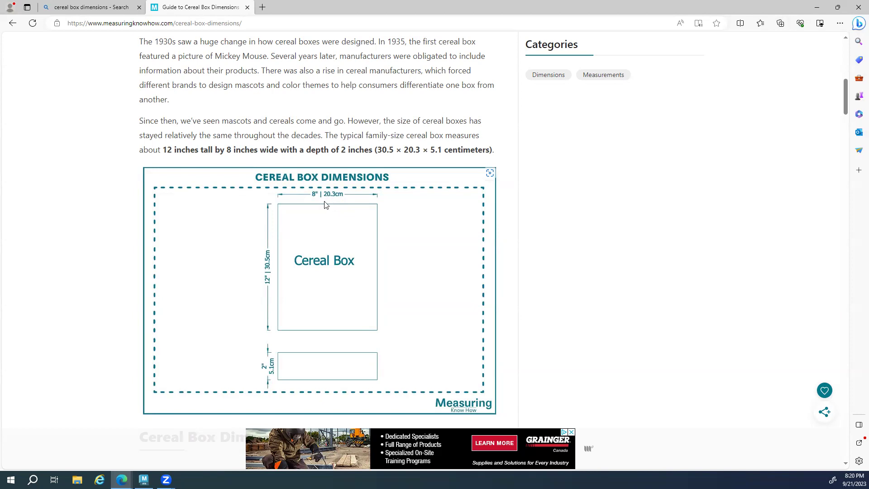
Switch back to Maya and widen the perspective view beside the UV Editor
left_click(817, 8)
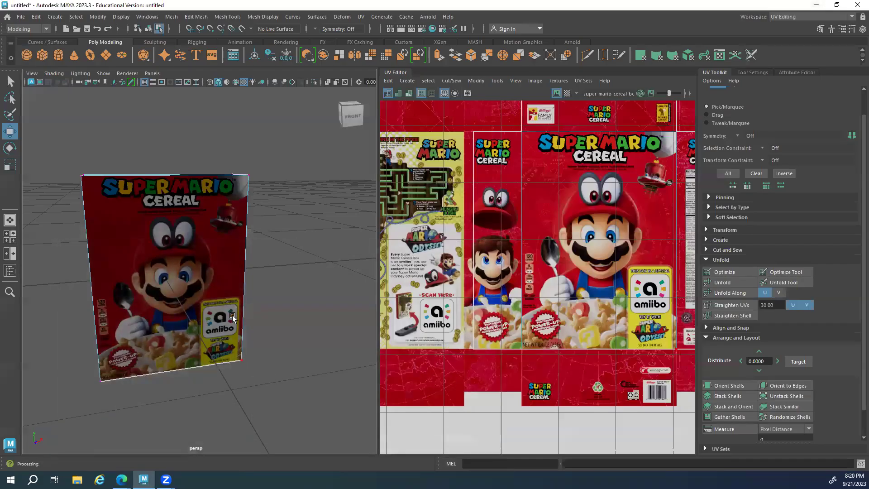
key("space")
key("space")
left_click_drag(377, 264, 568, 274)
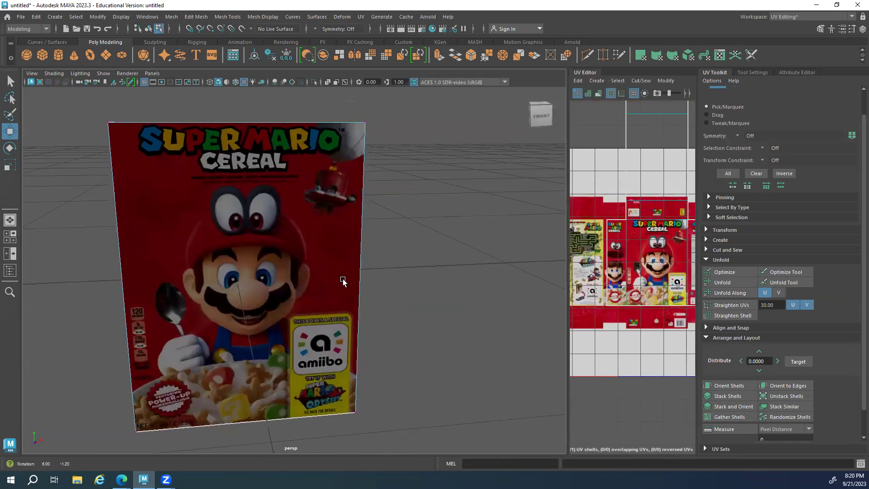
Select the cereal box and detach the Measure Tools as a floating window over an empty part of the perspective view
scroll(357, 286, "down", 3)
left_click_drag(336, 286, 232, 262, "alt")
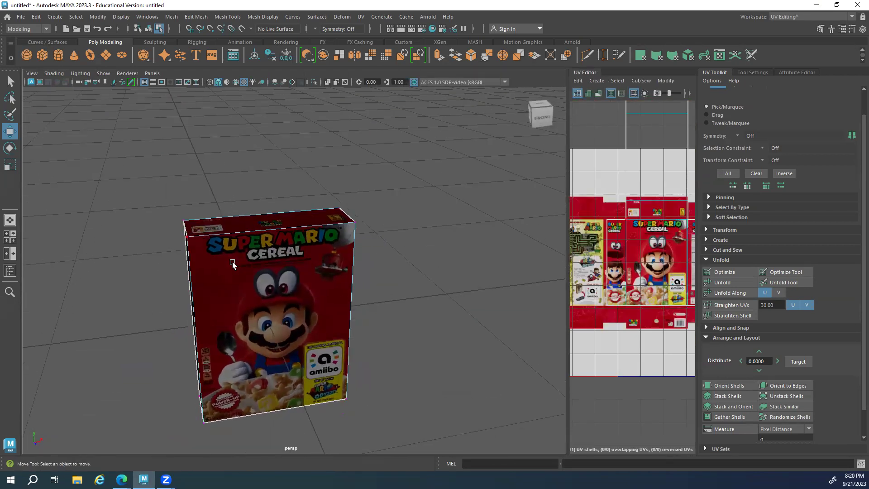
right_click_drag(233, 262, 265, 242)
left_click_drag(265, 245, 310, 255, "alt")
left_click(311, 249)
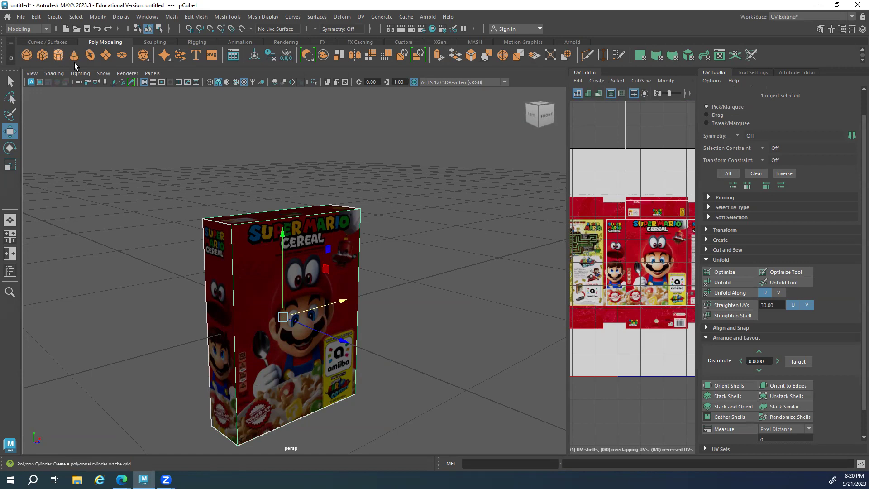
left_click(59, 17)
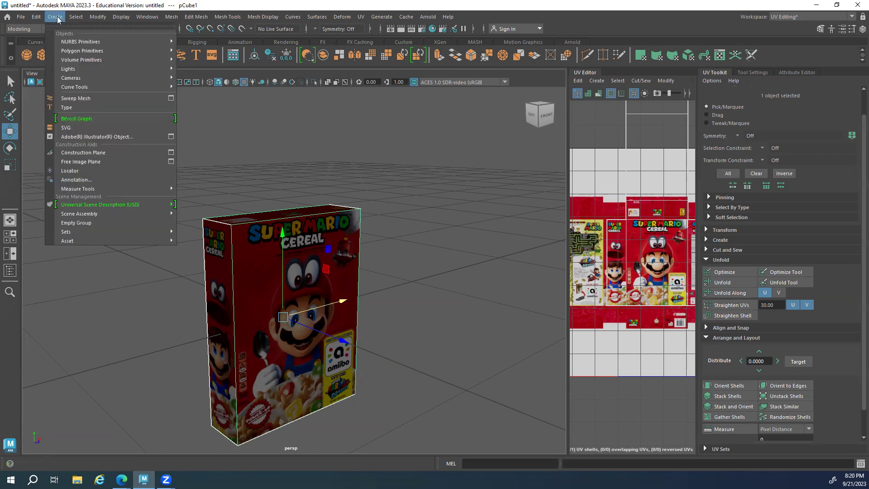
mouse_move(125, 190)
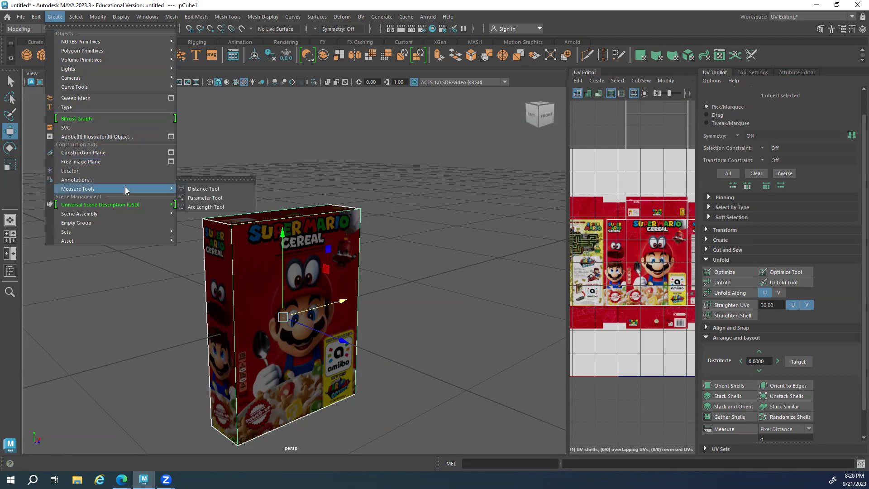
left_click(187, 180)
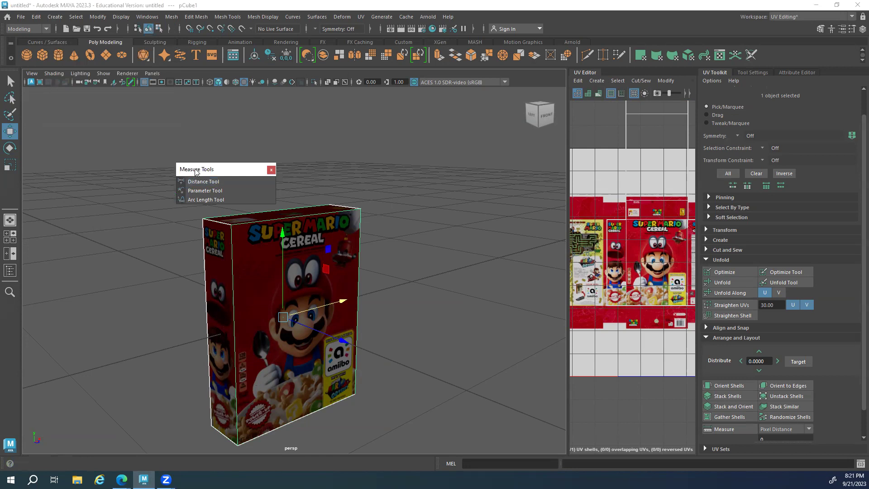
left_click_drag(196, 171, 93, 120)
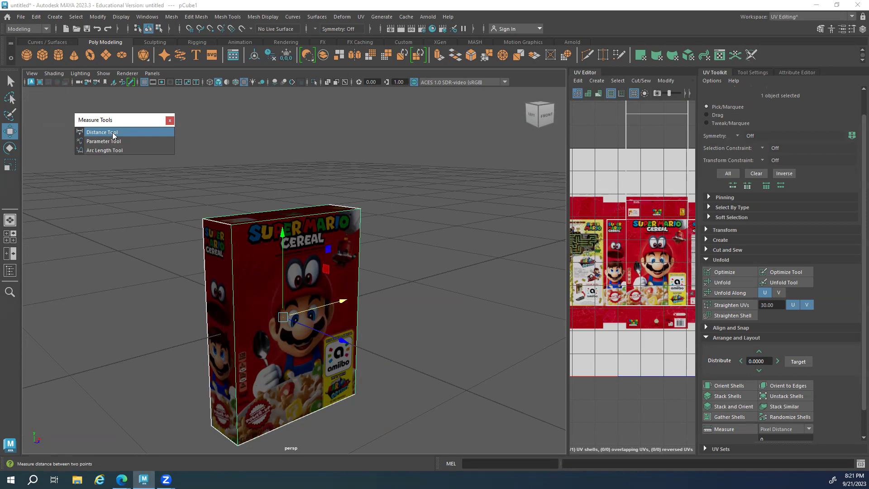
Place the Distance Tool's first point on the top-left corner of the box's front face, snapped to the vertex
left_click(108, 134)
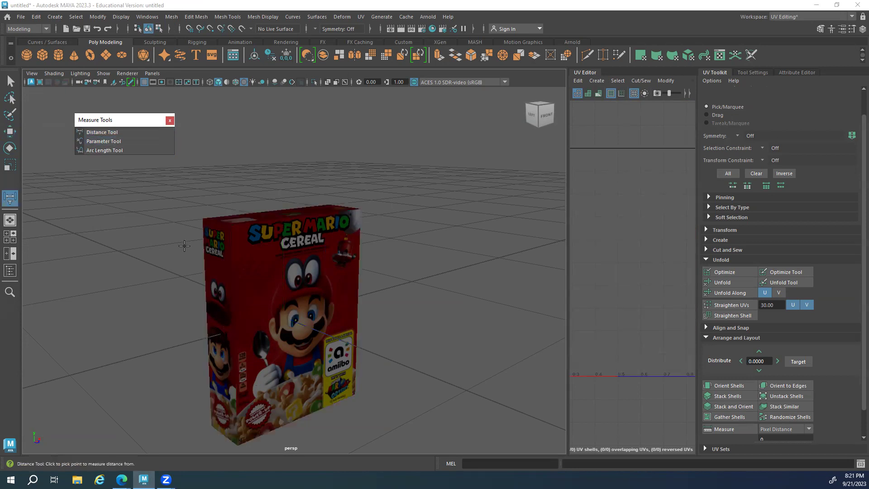
left_click_drag(254, 253, 196, 249, "alt")
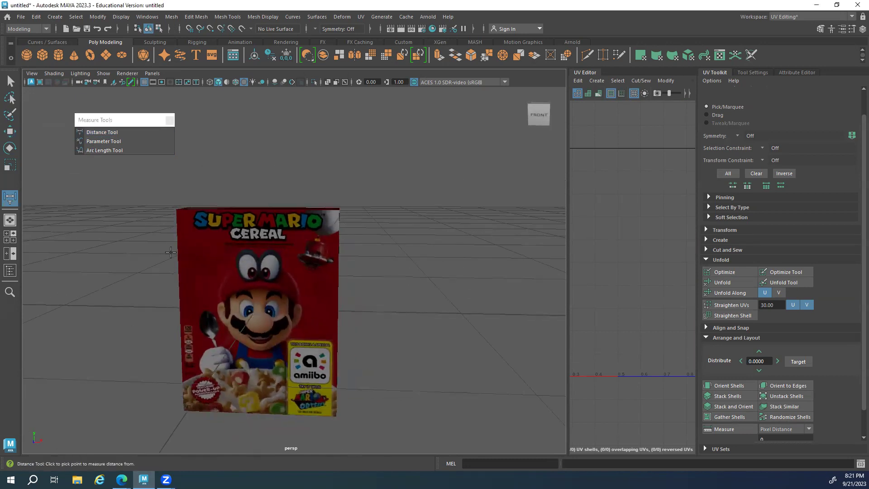
scroll(129, 206, "up", 7)
middle_click_drag(129, 206, 268, 283, "alt")
left_click_drag(137, 191, 246, 255, "alt")
scroll(129, 208, "down", 3)
scroll(159, 246, "down", 3)
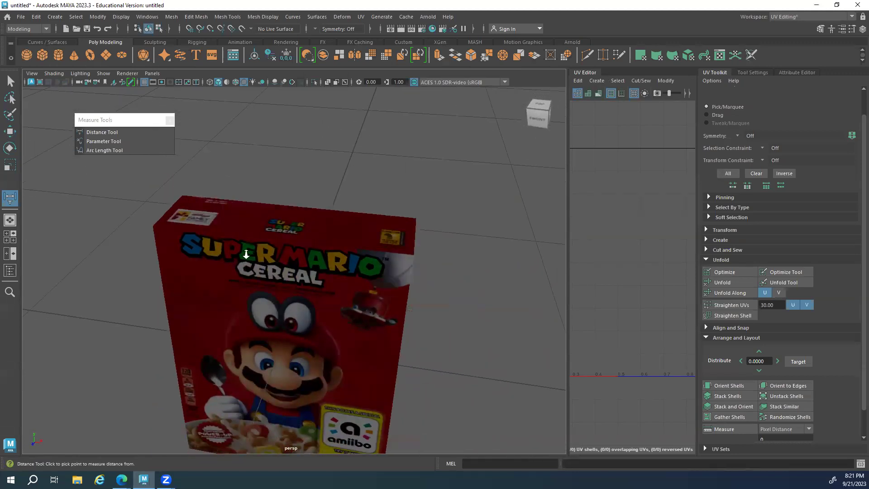
scroll(226, 249, "down", 2)
left_click_drag(193, 240, 212, 247, "alt")
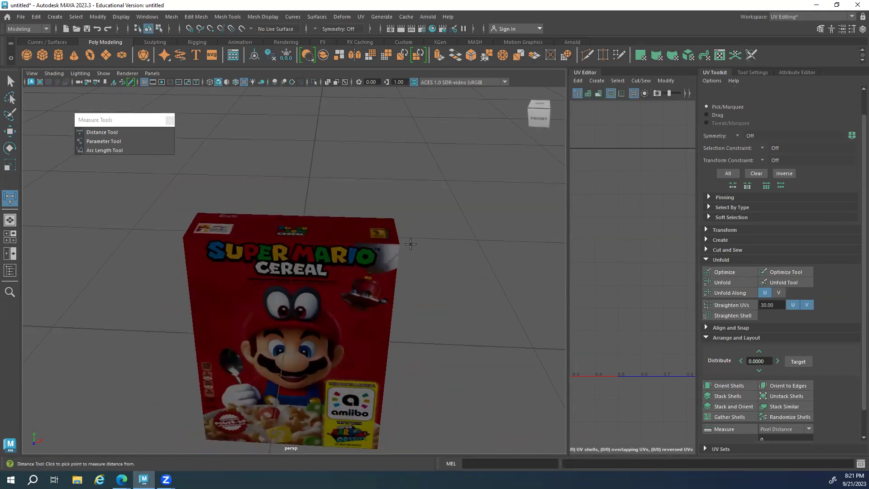
left_click_drag(281, 254, 267, 251, "alt")
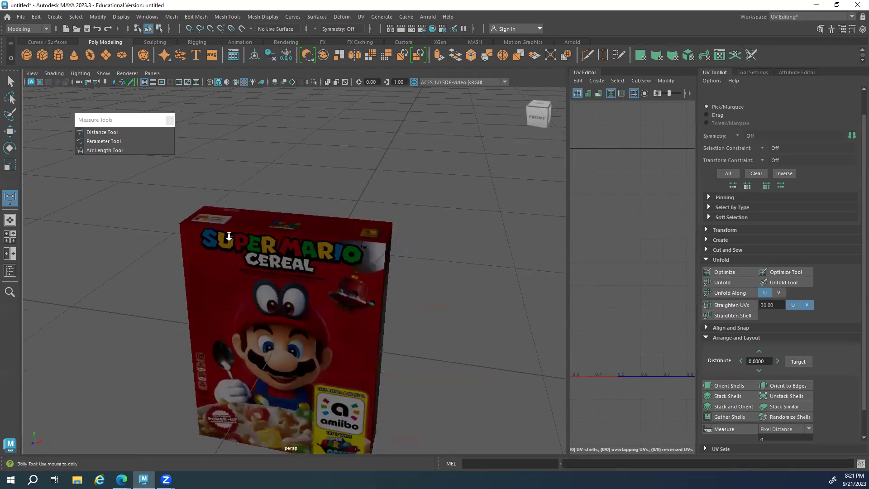
scroll(202, 230, "down", 2)
left_click_drag(202, 230, 214, 229, "alt")
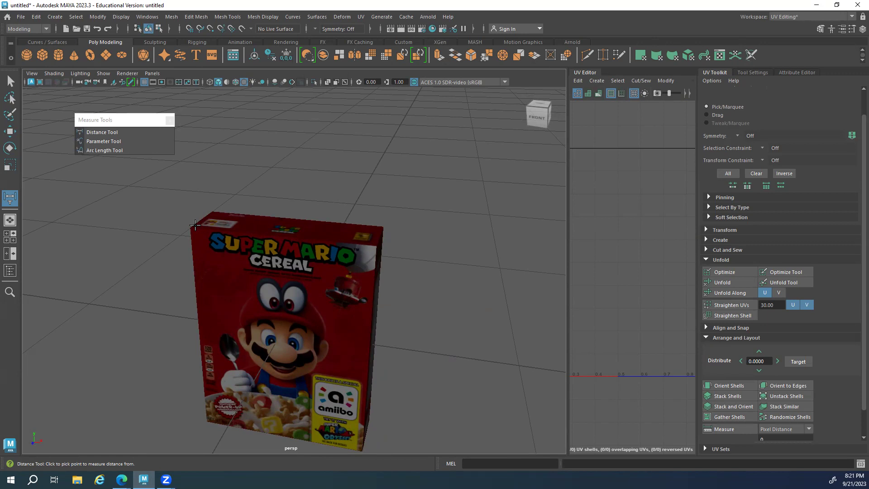
key("v")
right_click_drag(164, 244, 179, 231, "alt")
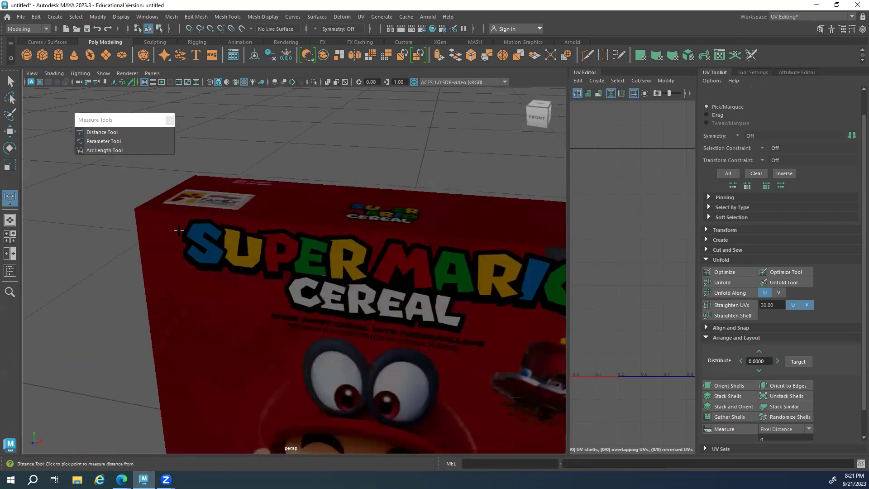
key("v")
left_click(135, 210)
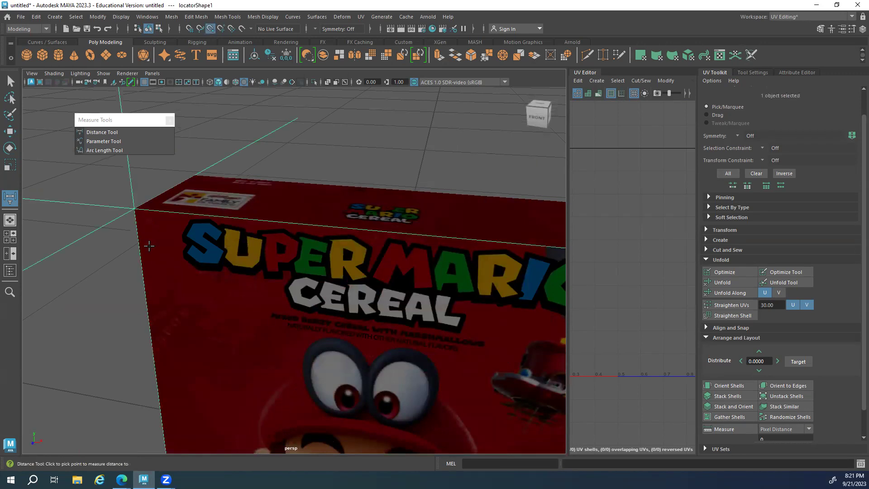
Measure the box's width by placing the second distance point on the front face's top-right corner, snapped to the vertex
right_click_drag(151, 247, 92, 238, "alt")
left_click_drag(192, 274, 166, 262, "alt")
left_click_drag(227, 276, 276, 277, "alt")
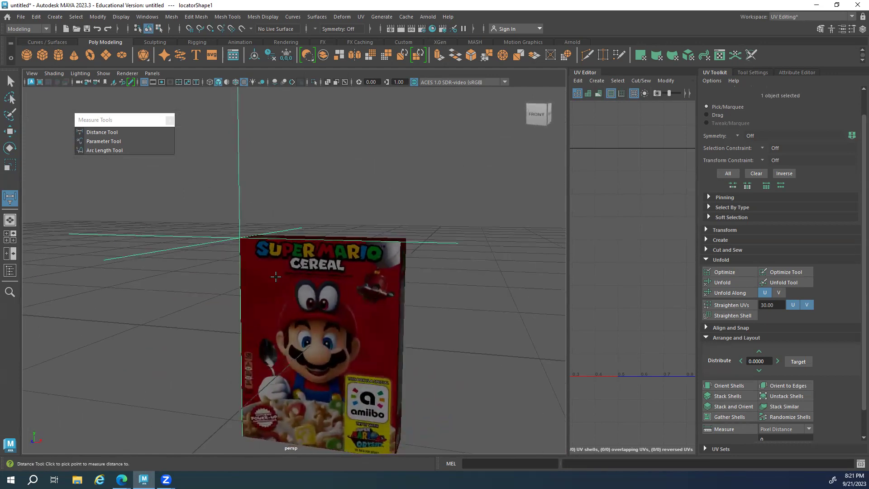
scroll(275, 277, "down", 8)
left_click_drag(238, 248, 269, 290, "alt")
scroll(248, 270, "up", 3)
scroll(269, 291, "up", 5)
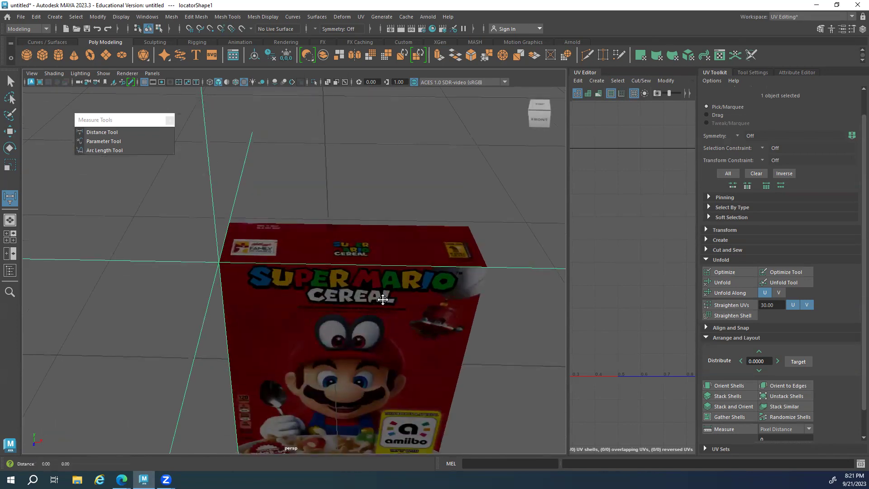
scroll(256, 285, "down", 5)
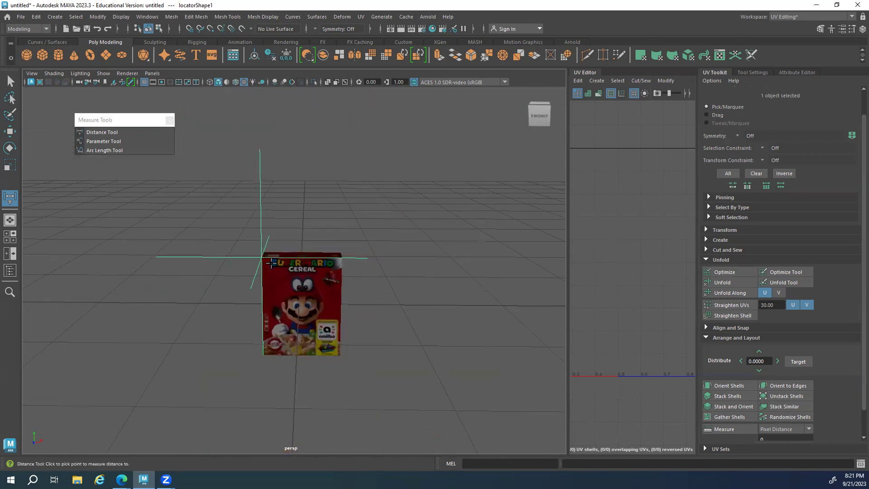
right_click_drag(259, 256, 353, 252, "alt")
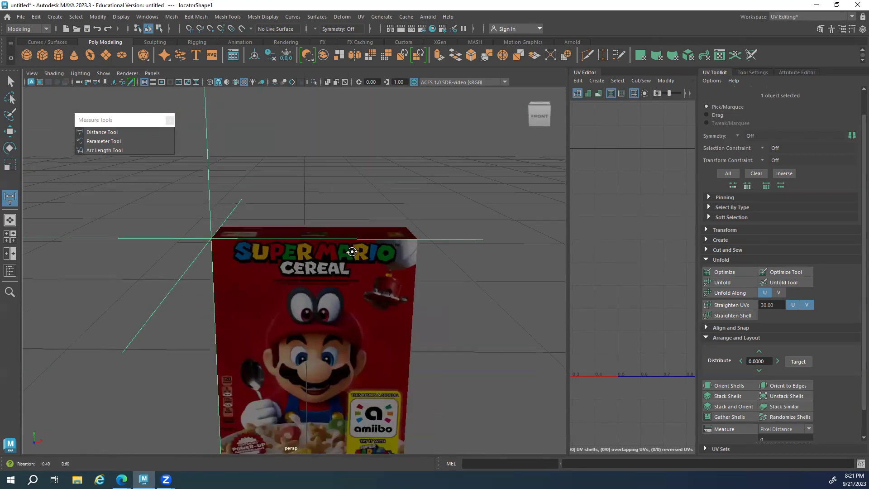
left_click_drag(353, 252, 379, 275, "alt")
right_click_drag(379, 276, 454, 275, "alt")
middle_click_drag(454, 275, 316, 260, "alt")
right_click_drag(316, 260, 429, 274, "alt")
left_click_drag(428, 273, 336, 233, "alt")
right_click_drag(336, 234, 409, 213, "alt")
middle_click_drag(409, 213, 392, 249, "alt")
left_click_drag(392, 250, 388, 227, "alt")
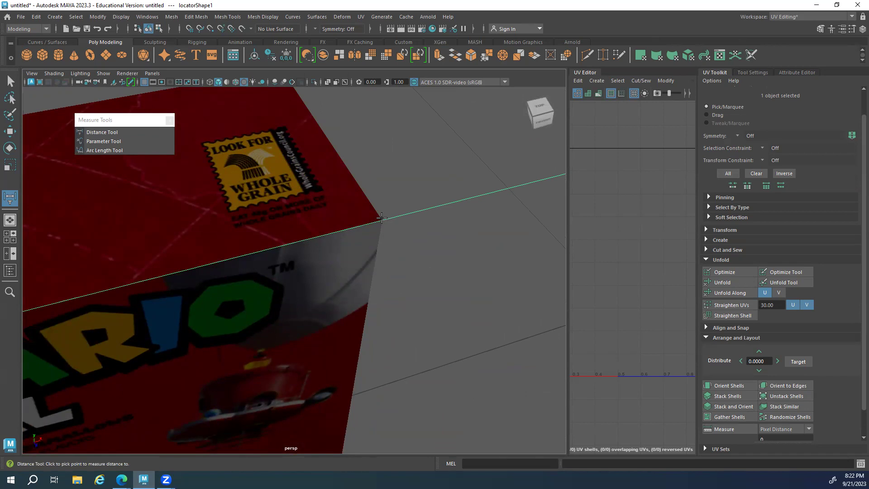
key("v")
left_click(381, 220)
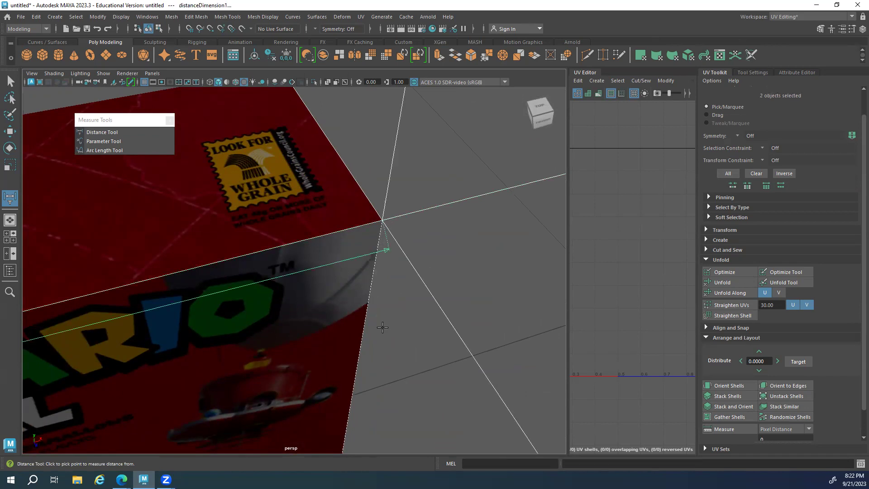
Examine the width measurement across the front of the box and leave the Distance Tool for the Move tool
left_click(409, 323)
right_click_drag(409, 322, 291, 297, "alt")
right_click_drag(448, 310, 251, 290, "alt")
left_click_drag(420, 327, 402, 302, "alt")
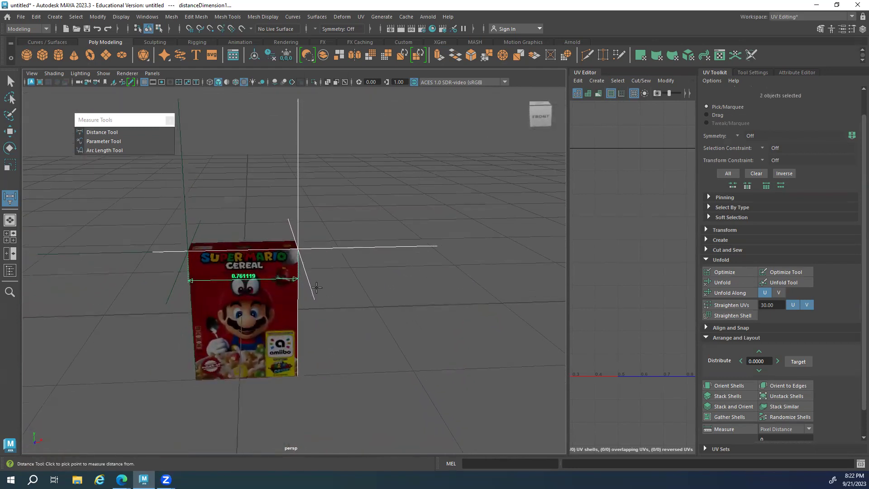
left_click_drag(224, 283, 219, 287, "alt")
right_click_drag(222, 288, 480, 364, "alt")
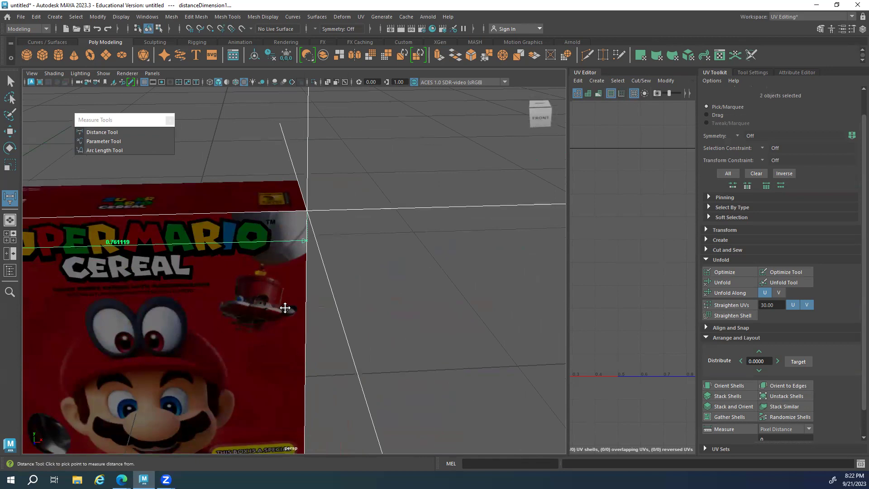
middle_click_drag(284, 307, 446, 309, "alt")
scroll(295, 270, "down", 2)
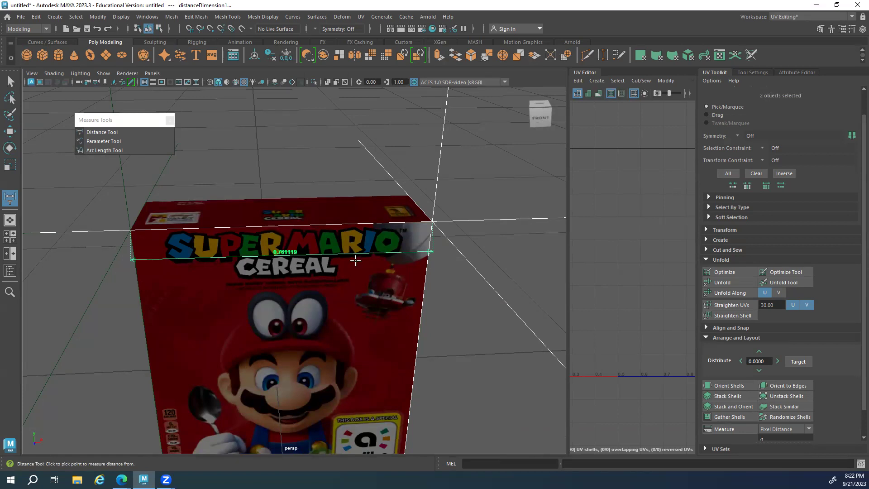
scroll(353, 261, "down", 5)
left_click_drag(348, 276, 352, 300, "alt")
scroll(337, 254, "down", 5)
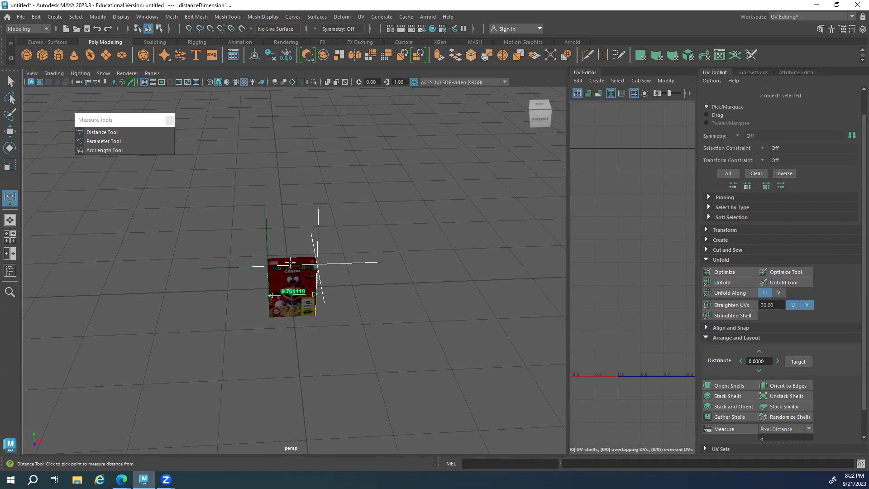
key("w")
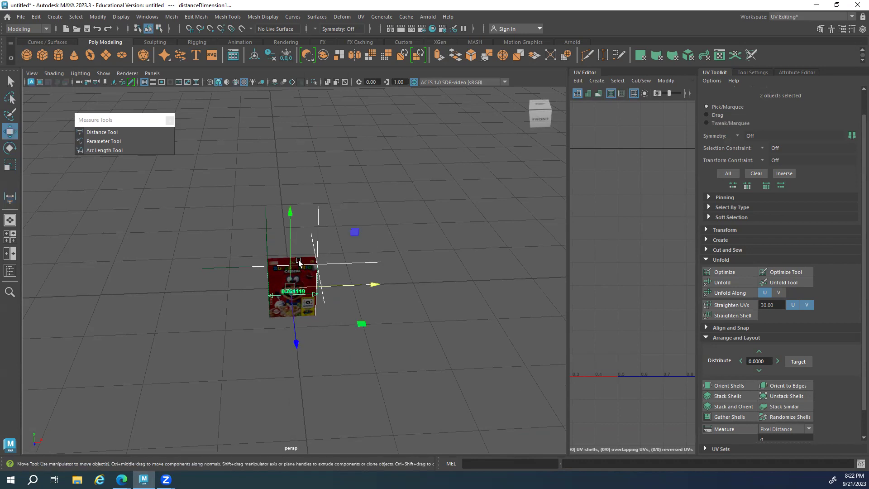
left_click_drag(249, 331, 235, 319, "alt")
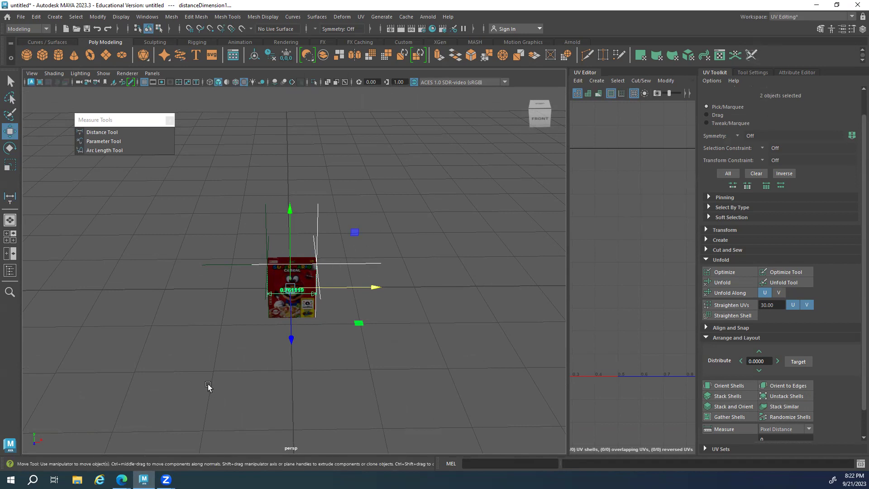
Switch to the Modeling - Standard workspace and clear the selection
left_click(798, 16)
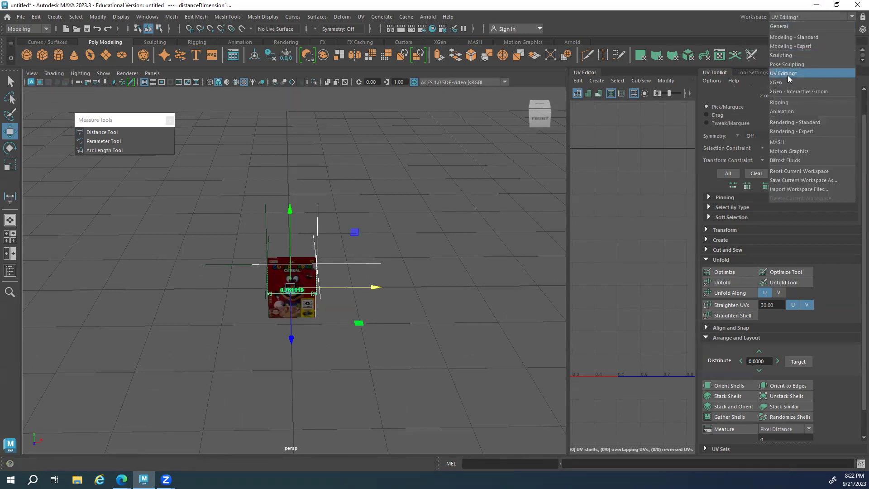
left_click(790, 36)
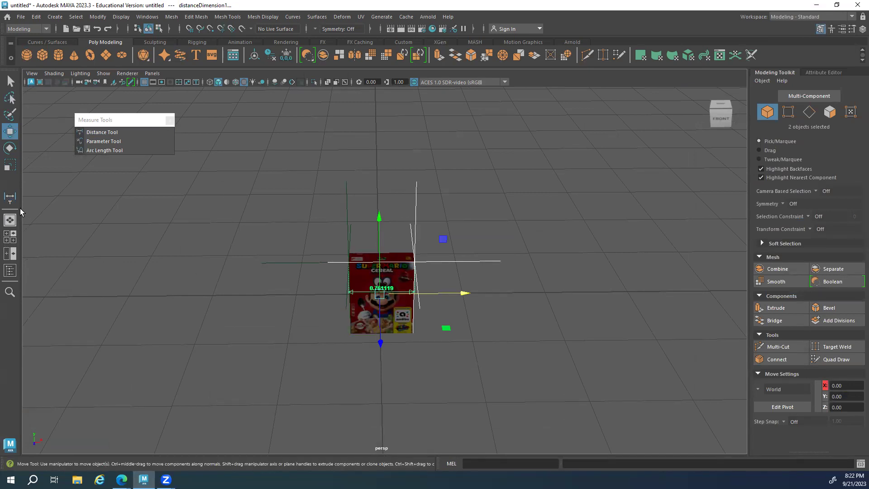
left_click(152, 18)
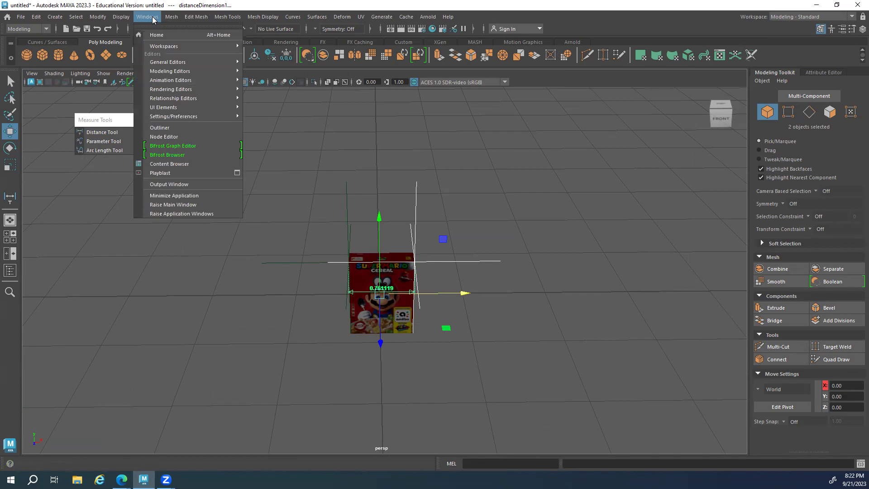
left_click(222, 436)
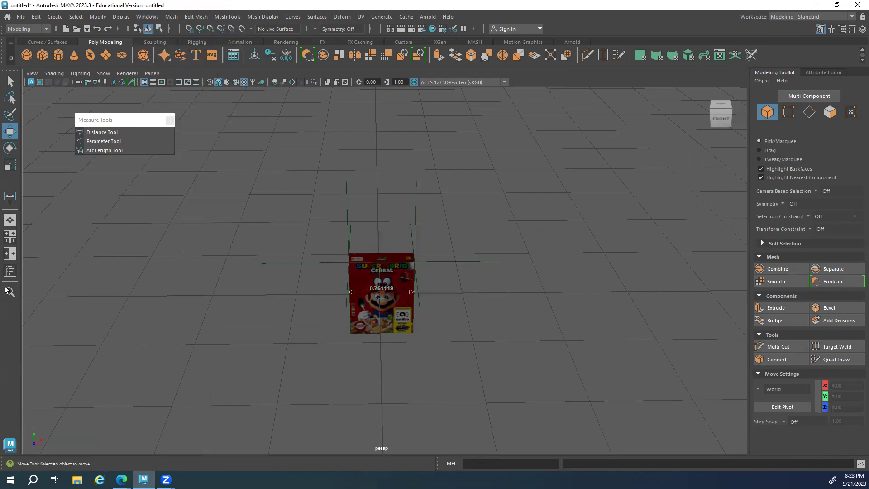
Switch to the General workspace and move the Measure Tools palette clear of the Outliner
left_click(779, 18)
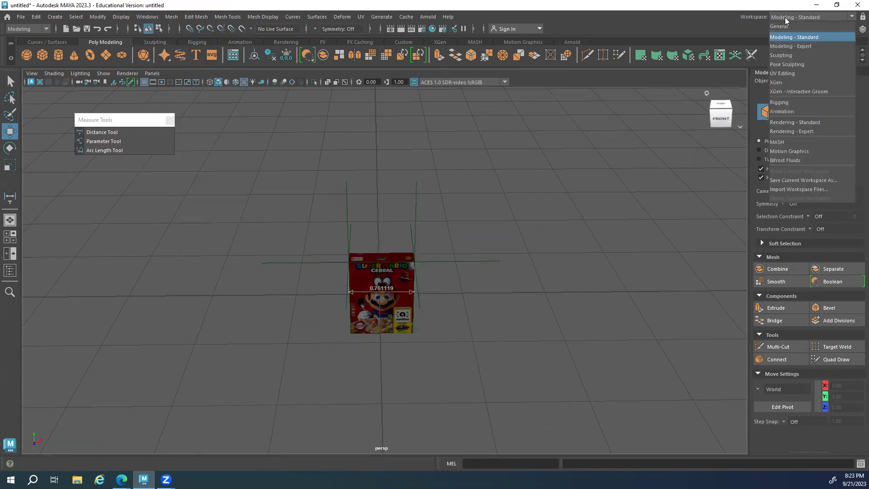
left_click(788, 26)
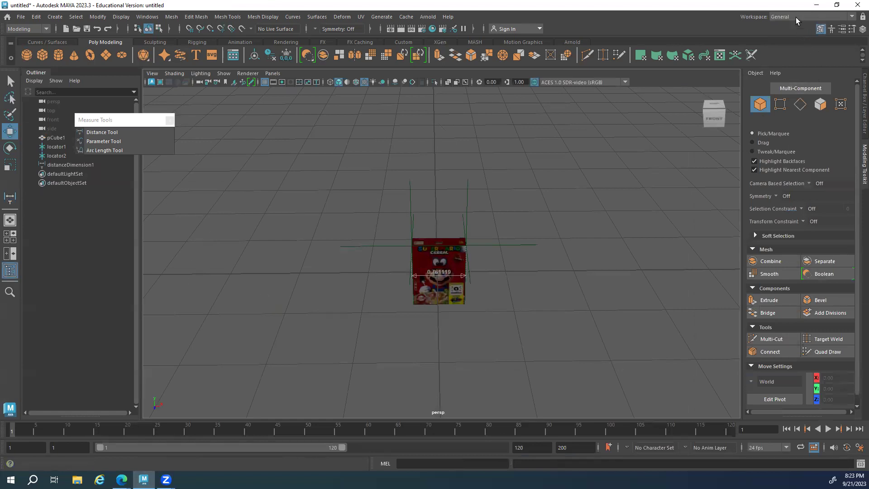
left_click(796, 17)
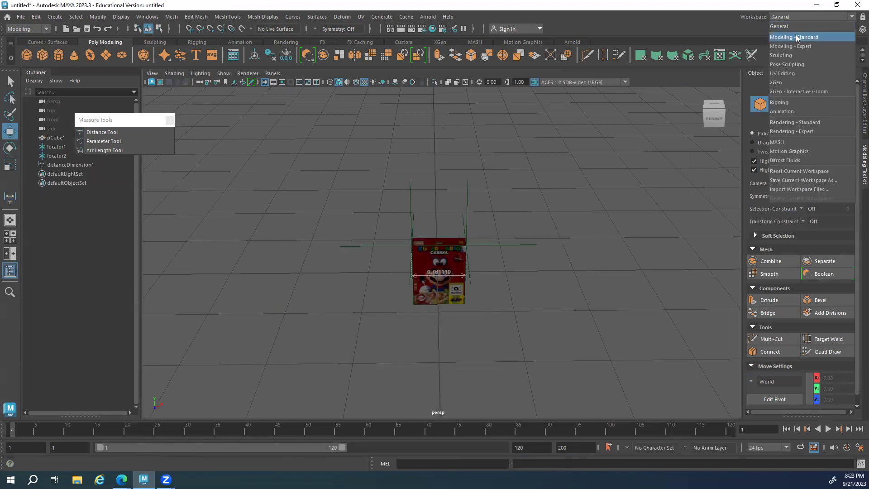
left_click(690, 21)
left_click_drag(146, 120, 254, 105)
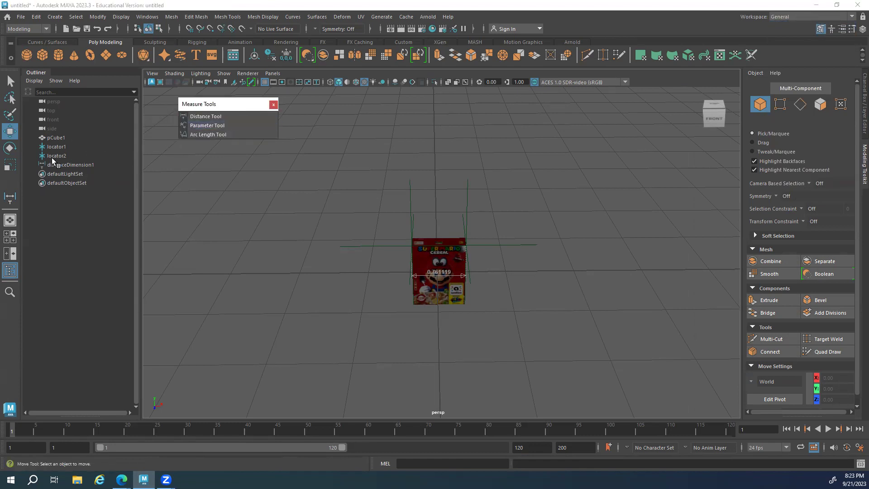
Select locator1, locator2, distanceDimension1 and pCube1 one after another to examine what each represents on the box
left_click(57, 147)
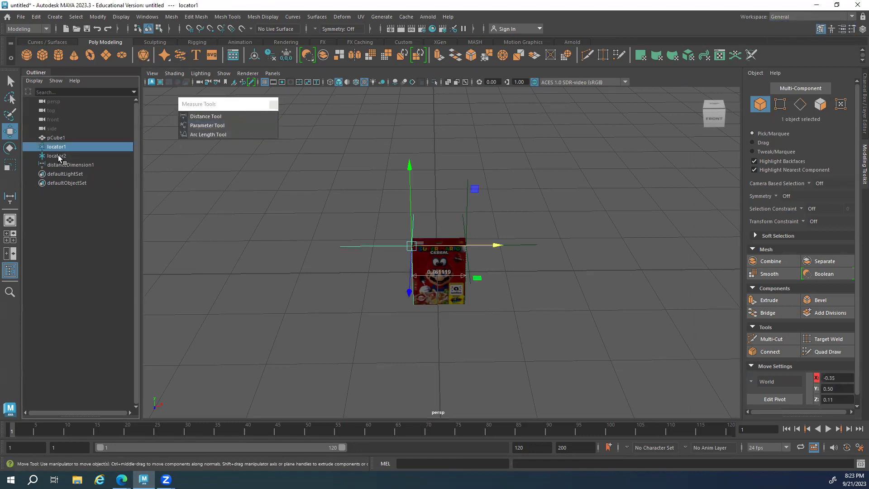
left_click(58, 156, "shift")
left_click(54, 166)
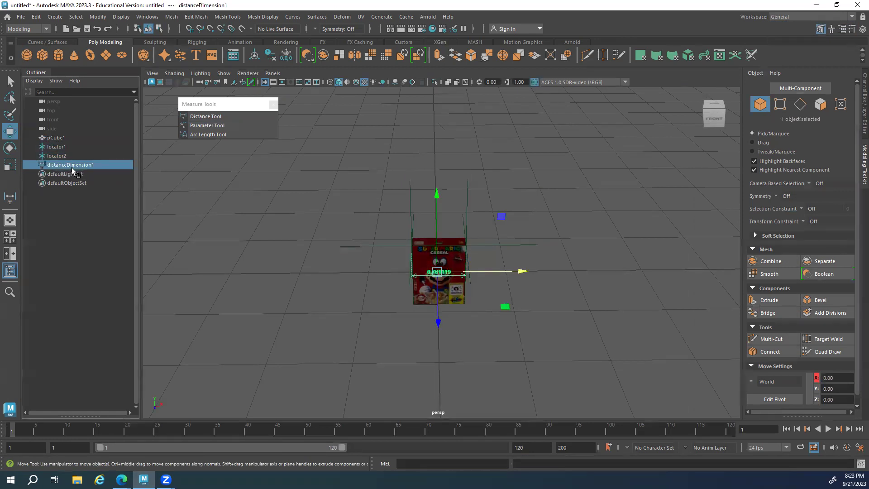
middle_click_drag(246, 222, 208, 227, "alt")
scroll(217, 229, "up", 4)
left_click_drag(264, 237, 285, 212, "alt")
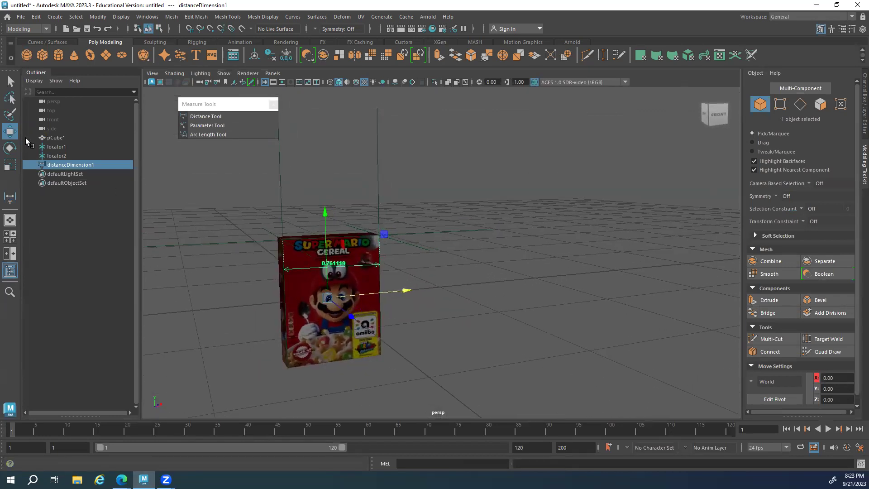
left_click(56, 138)
left_click_drag(362, 246, 273, 230, "alt")
scroll(362, 249, "down", 5)
scroll(389, 247, "up", 5)
middle_click_drag(323, 221, 380, 221, "alt")
left_click_drag(358, 251, 410, 242, "alt")
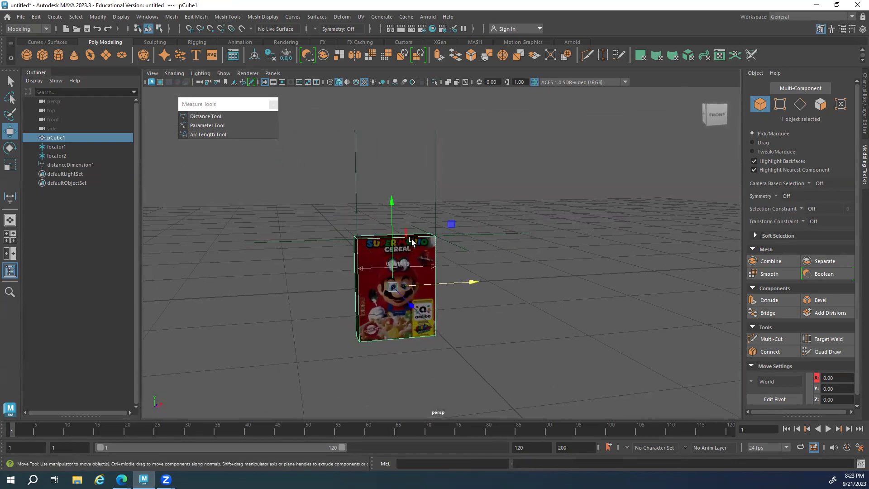
Display the box shaded without its texture and switch to the Select tool
key("5")
left_click_drag(363, 207, 361, 219, "alt")
key("q")
left_click_drag(402, 299, 386, 267, "alt")
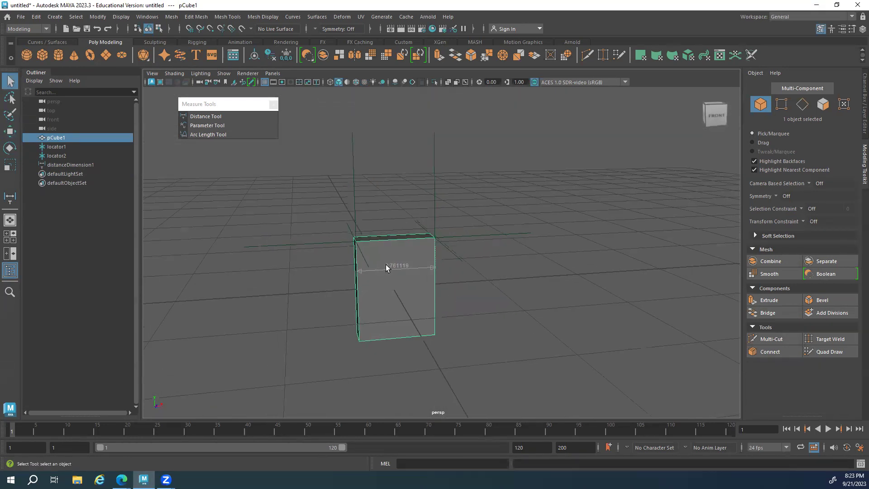
Group pCube1, locator1, locator2 and distanceDimension1 together
left_click(57, 146, "ctrl")
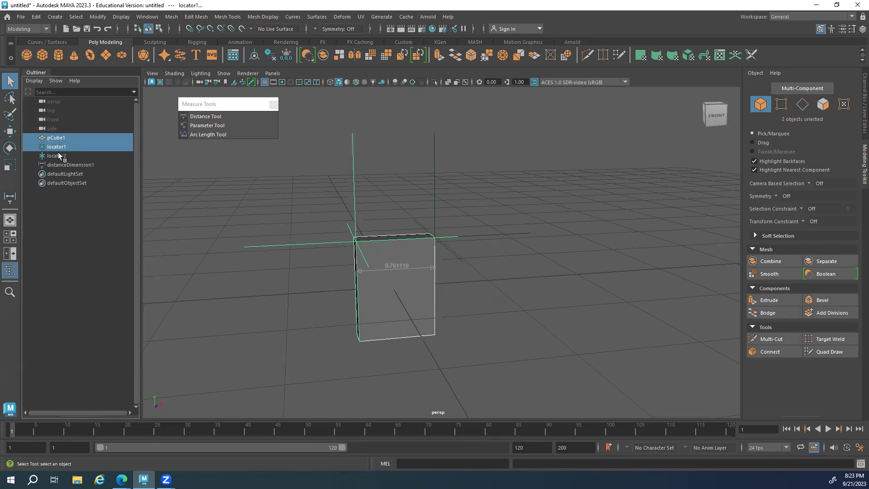
left_click(59, 155, "ctrl")
left_click(63, 165, "ctrl")
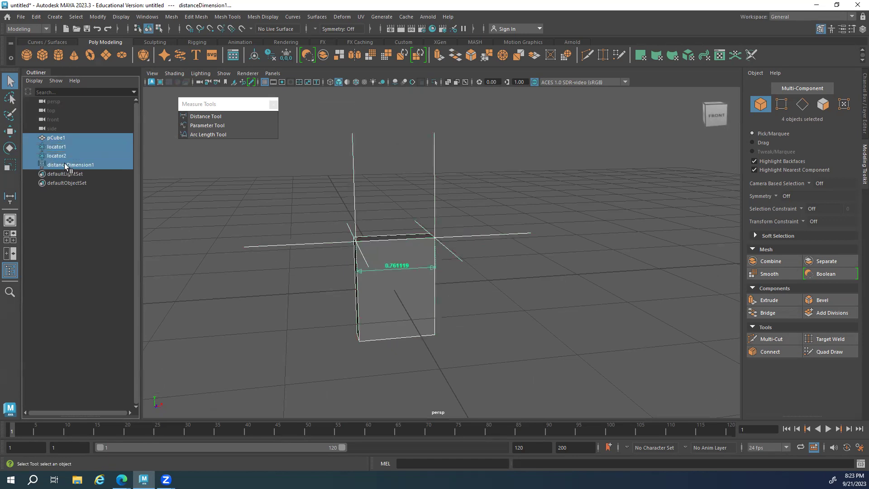
left_click(60, 138)
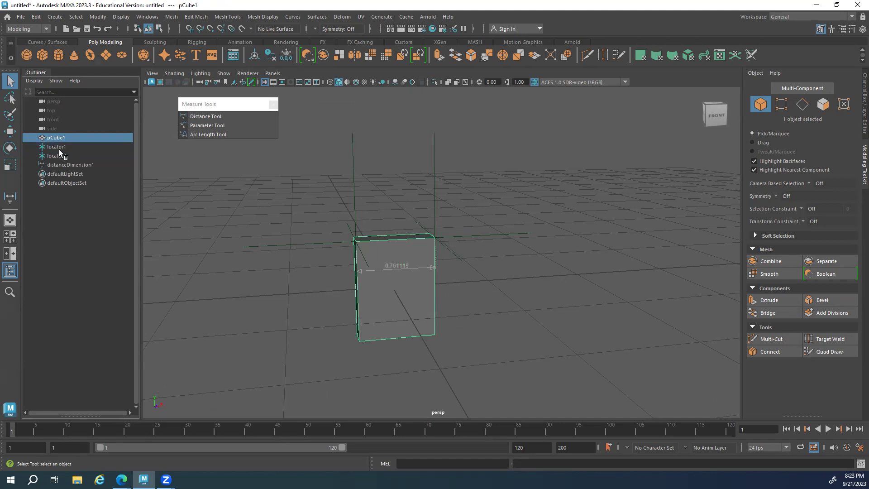
left_click(58, 147, "ctrl")
left_click(61, 157, "ctrl")
left_click(65, 164, "ctrl")
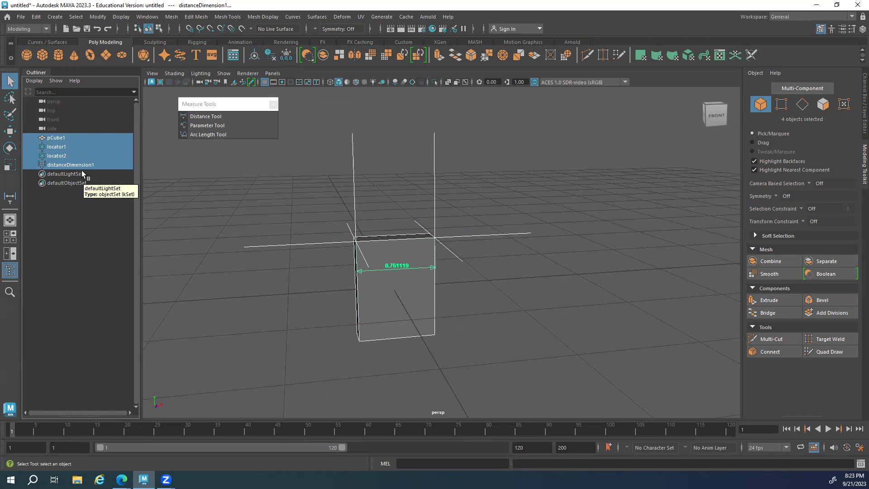
key("ctrl+g")
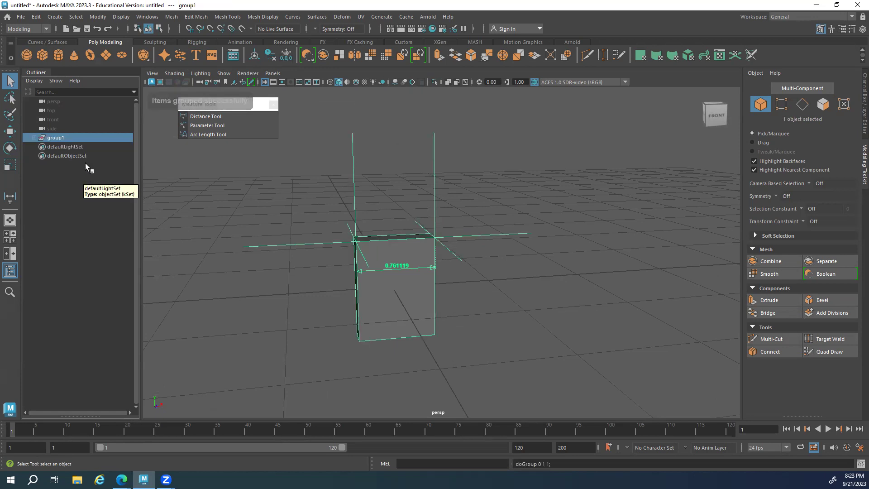
Scale the new group up uniformly to about 1.55
left_click_drag(383, 277, 502, 274, "alt")
key("r")
left_click_drag(501, 275, 432, 277, "alt")
scroll(444, 296, "up", 4)
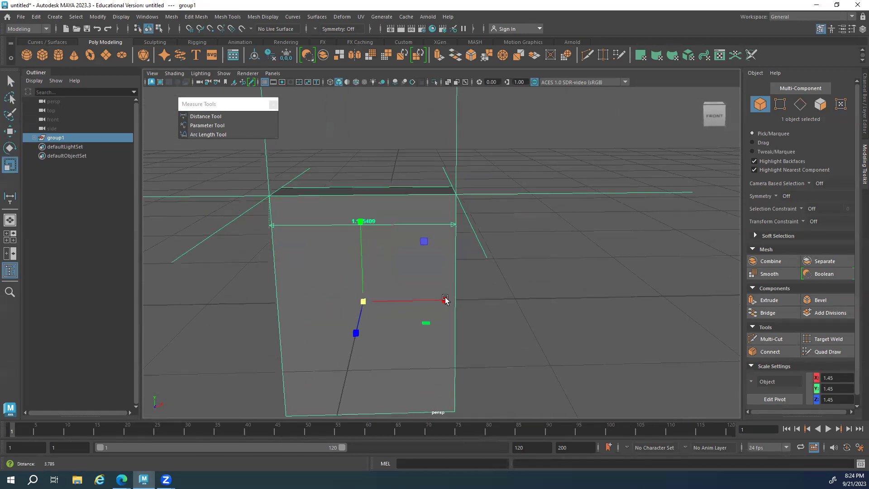
left_click_drag(362, 223, 382, 227, "alt")
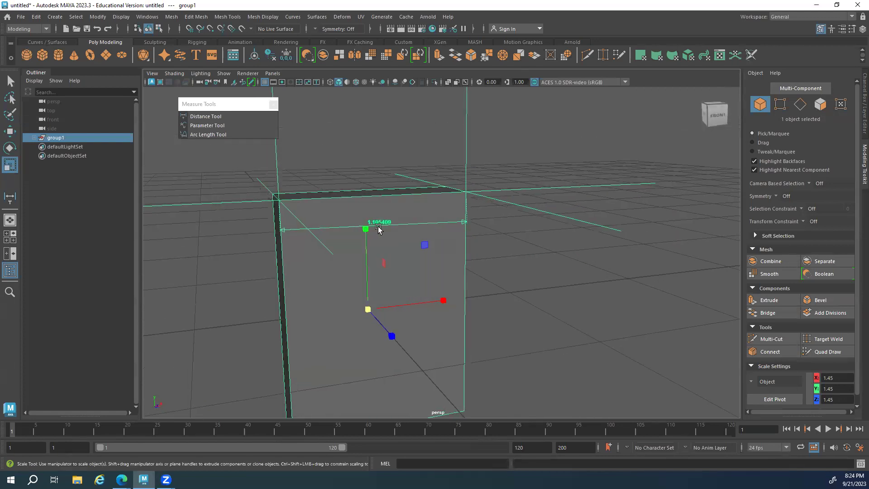
left_click_drag(367, 309, 408, 305)
Consult the Guide to Cereal Box Dimensions page in the browser for the box width, and return to Maya
mouse_move(121, 480)
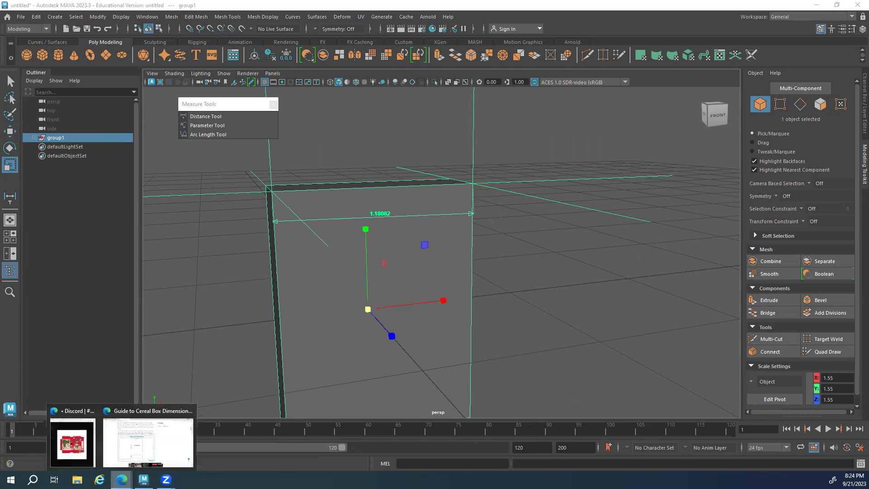
left_click(155, 444)
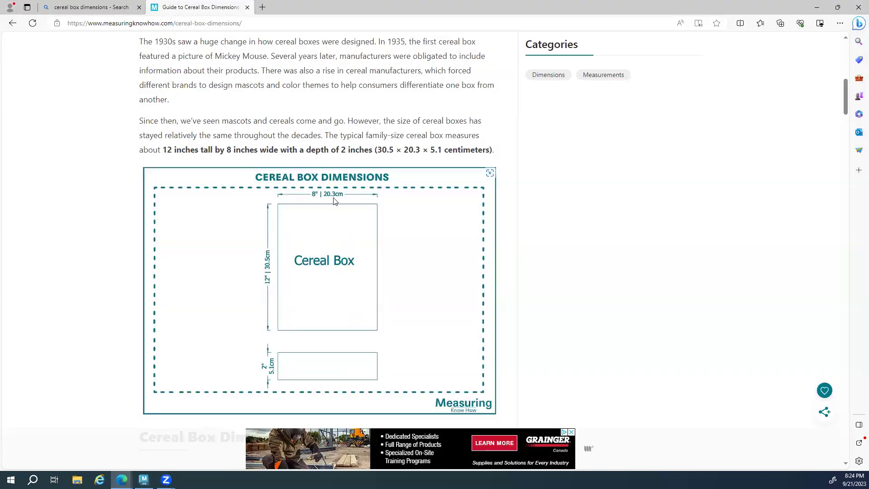
left_click(817, 7)
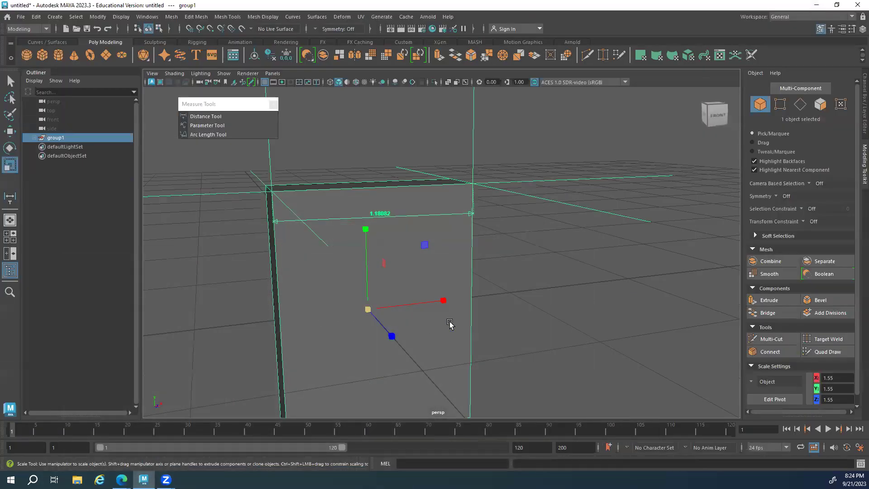
Scale the group up uniformly to about 26.45 so the box measures about 20.13 wide
left_click_drag(415, 309, 571, 277, "alt")
scroll(520, 285, "down", 5)
left_click_drag(425, 264, 603, 278)
scroll(468, 254, "down", 5)
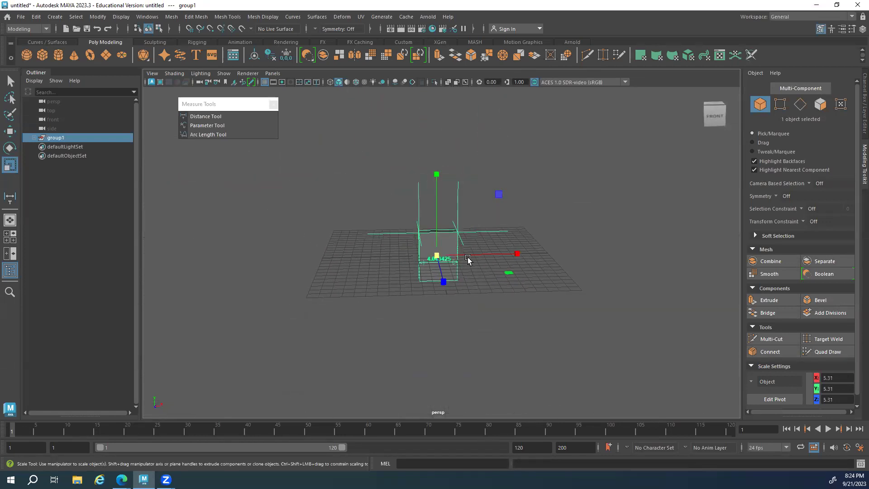
left_click_drag(403, 275, 654, 266)
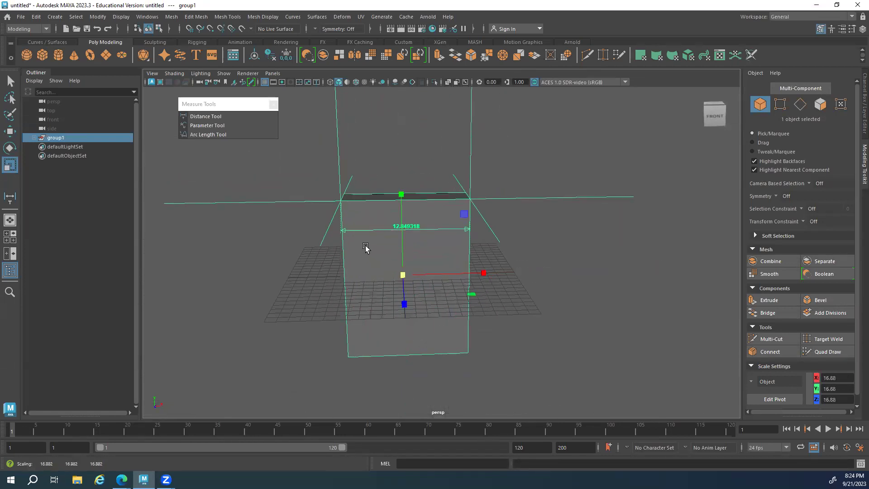
right_click_drag(453, 311, 361, 276, "alt")
left_click_drag(419, 268, 545, 249)
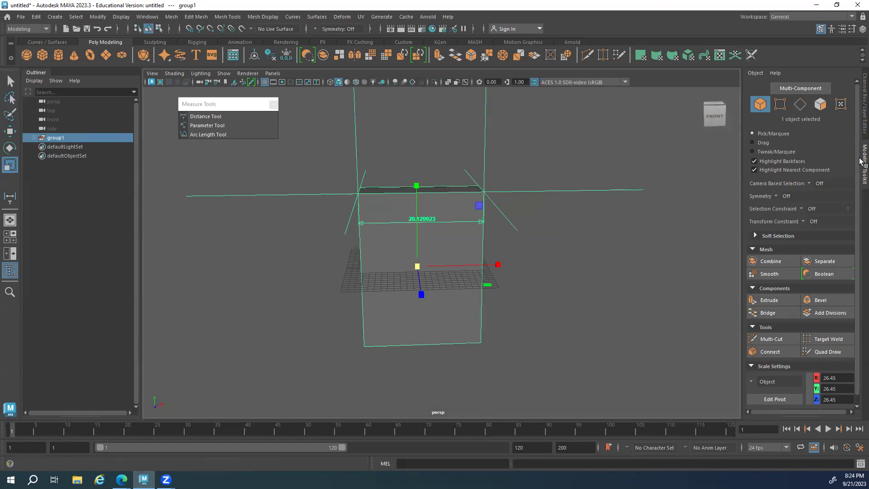
Show the group's transform channels and recheck the reference width on the cereal box dimensions page
left_click(863, 113)
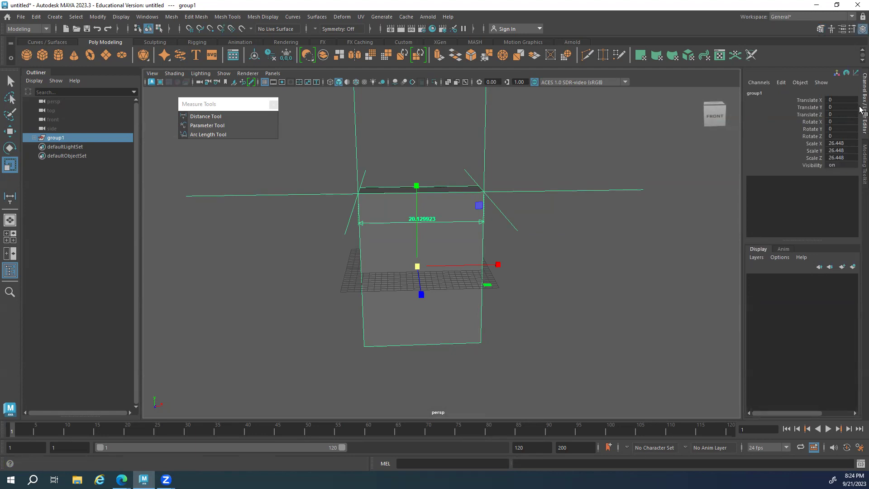
scroll(330, 225, "up", 3)
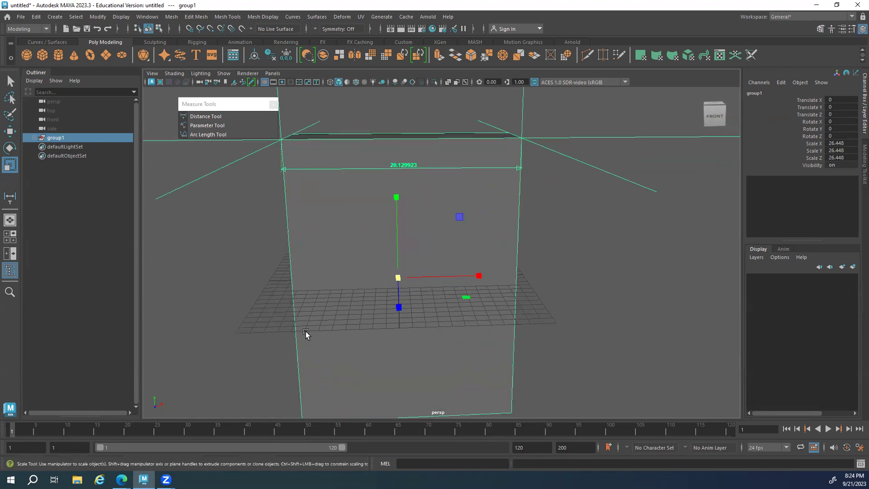
mouse_move(165, 479)
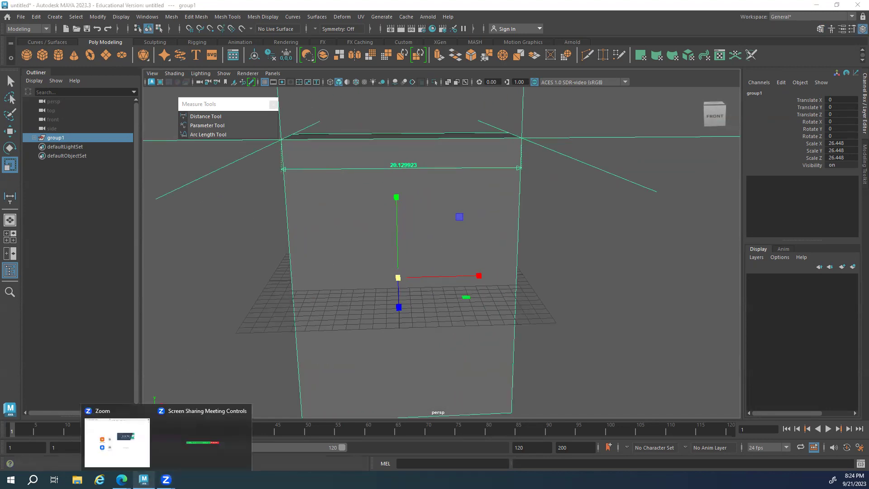
left_click(143, 451)
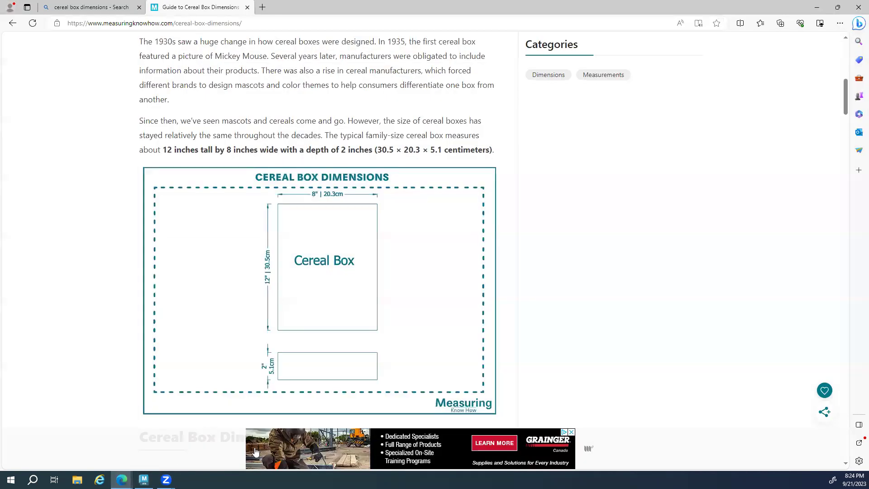
left_click(817, 7)
Fine-tune the group's uniform scale to 26.679 so the box measures about 20.3 wide
left_click_drag(399, 279, 405, 279)
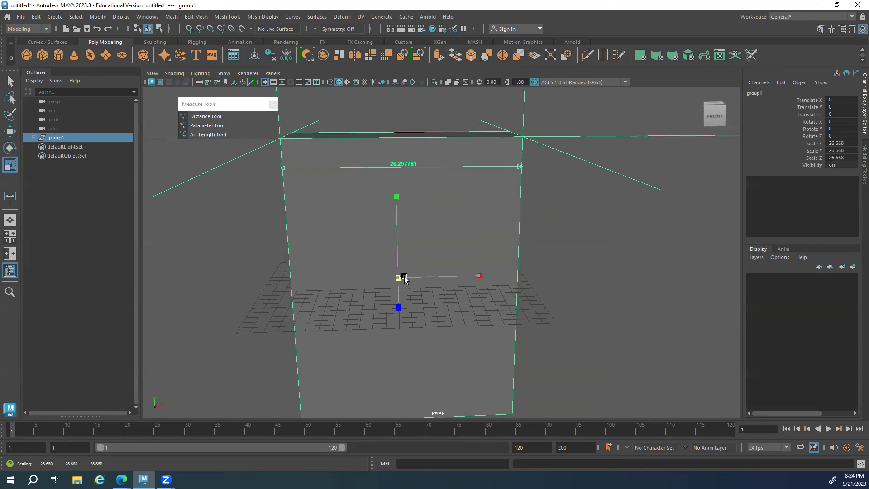
right_click_drag(376, 263, 491, 300, "alt")
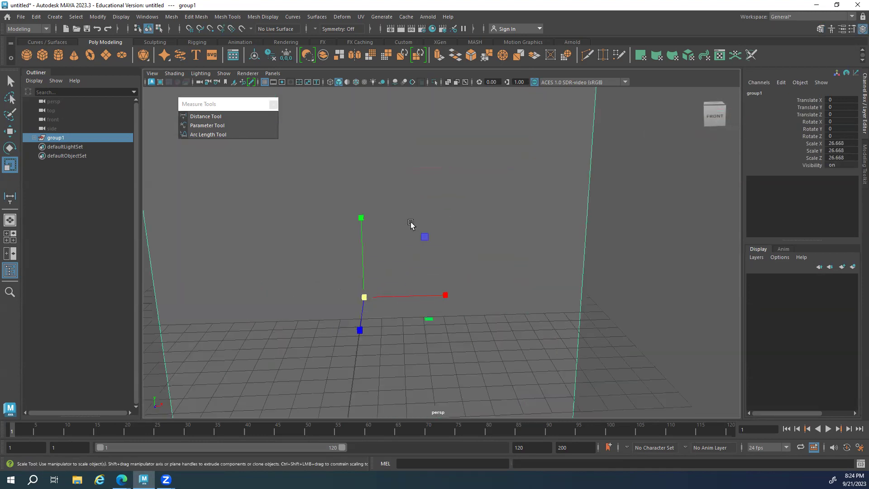
middle_click_drag(410, 224, 421, 310, "alt")
left_click_drag(379, 377, 378, 378)
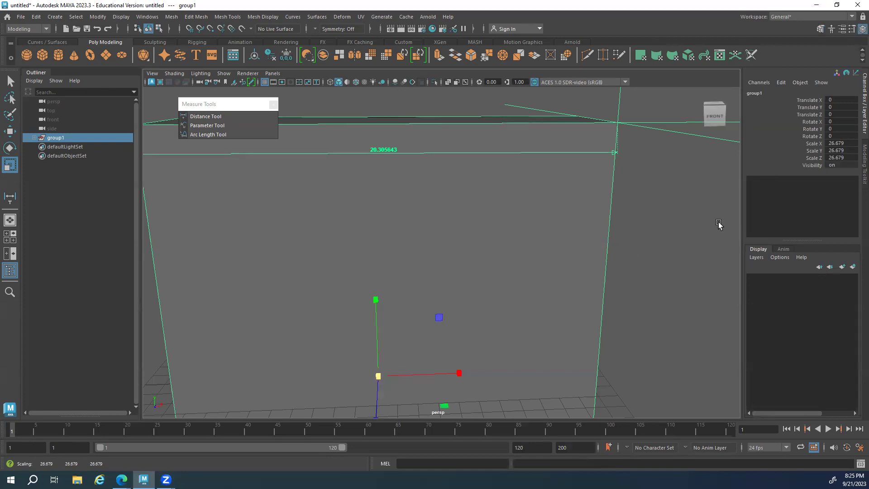
left_click(839, 150)
left_click(842, 157)
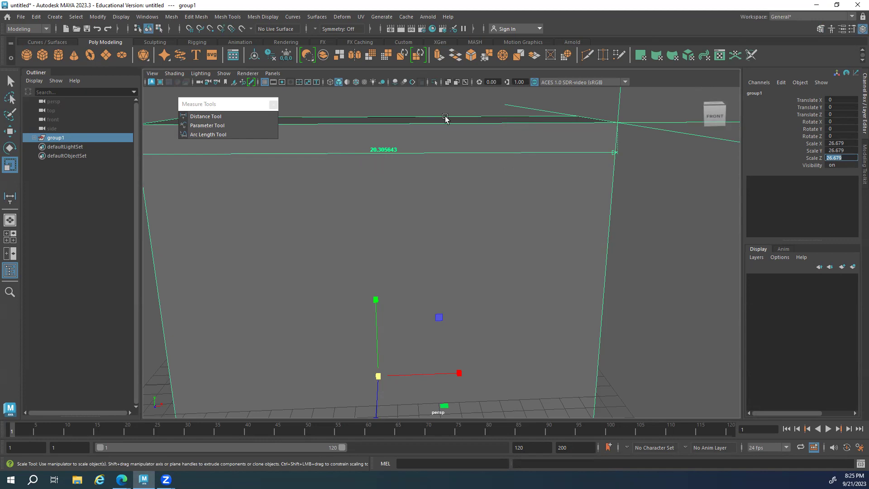
Select both locators of the width measurement inside the group and scale them down uniformly to about 0.165
scroll(520, 191, "down", 8)
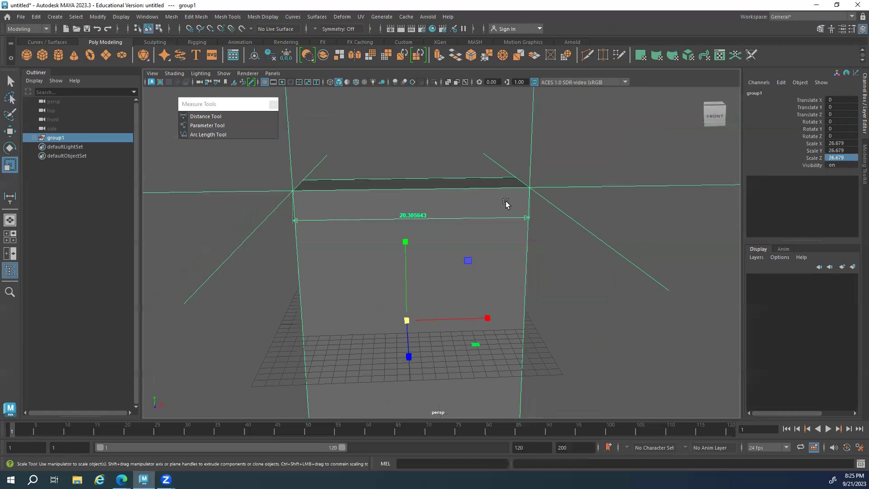
mouse_move(395, 254)
left_mouse_down("alt")
mouse_move(360, 252)
mouse_move(398, 243)
mouse_move(406, 254)
left_mouse_up("alt")
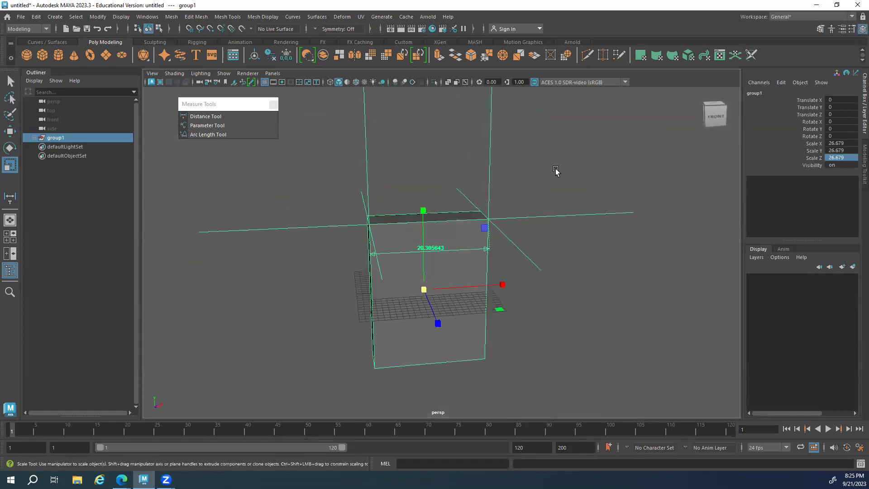
left_click_drag(555, 169, 296, 159)
left_click_drag(366, 271, 373, 262, "alt")
left_click_drag(355, 291, 368, 231, "alt")
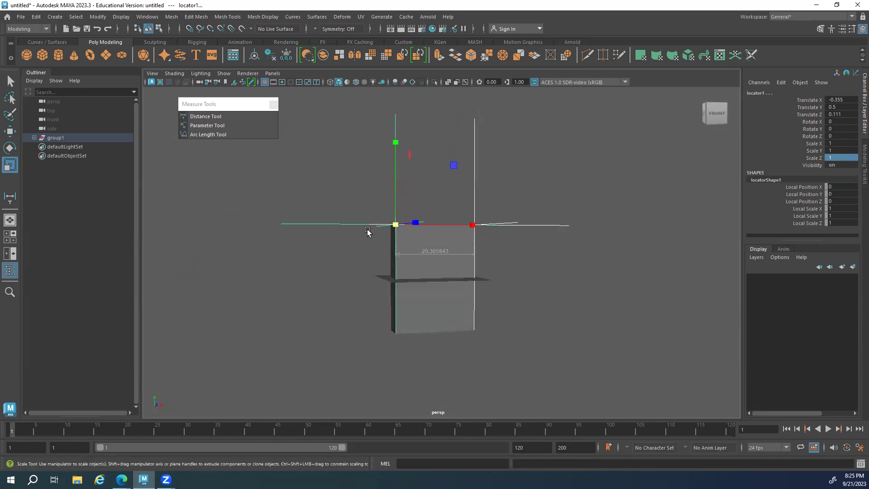
left_click(34, 138)
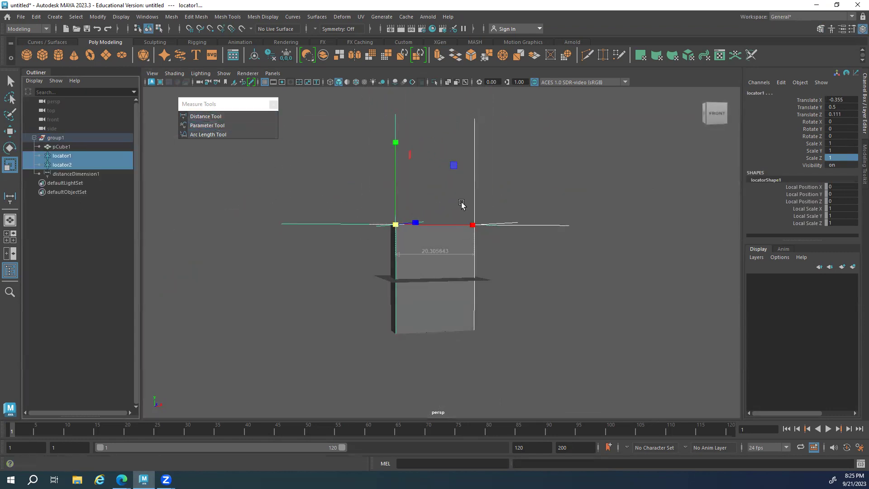
left_click(235, 116)
left_click_drag(359, 218, 365, 224, "alt")
left_click_drag(71, 155, 70, 166)
left_click_drag(356, 302, 370, 297, "alt")
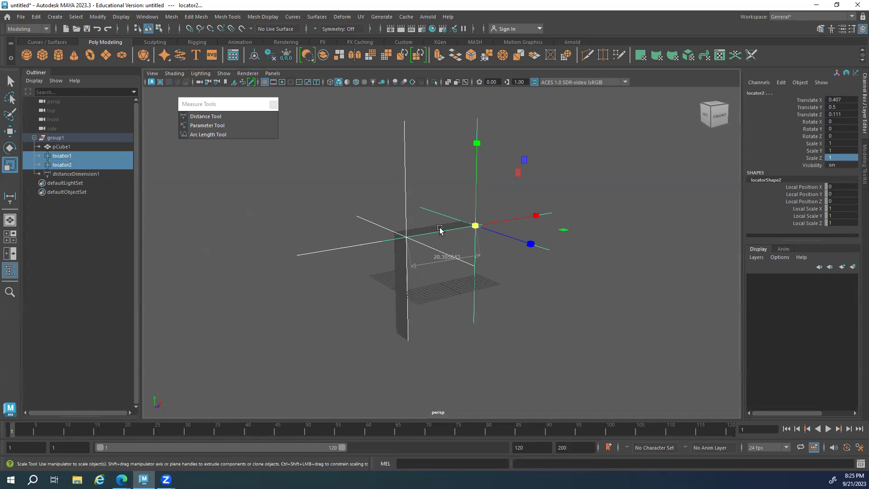
left_click_drag(474, 225, 322, 240)
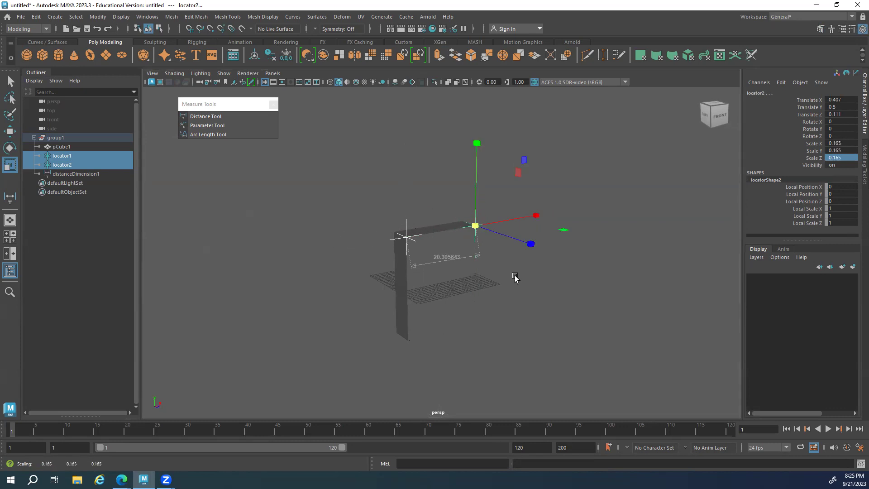
Measure the box's height with the Distance Tool, from the front-left top corner locator down to the snapped bottom corner
left_click_drag(516, 277, 423, 277, "alt")
scroll(423, 277, "up", 2)
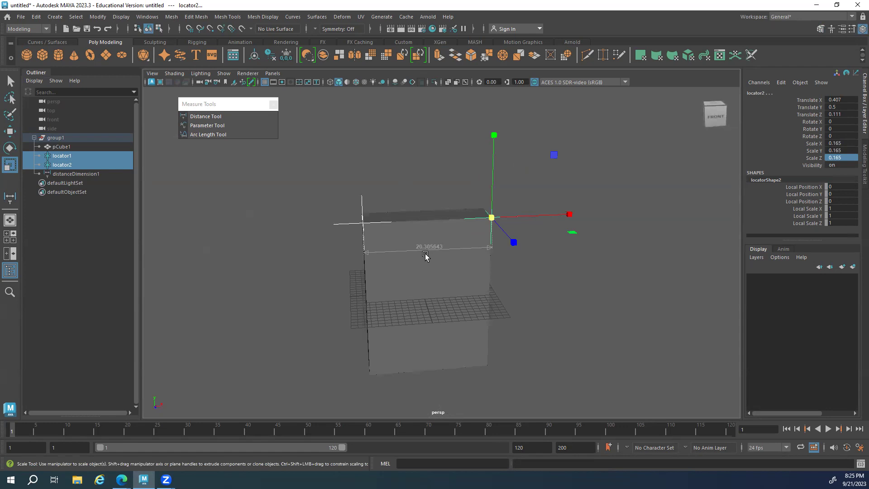
left_click_drag(512, 219, 504, 221, "alt")
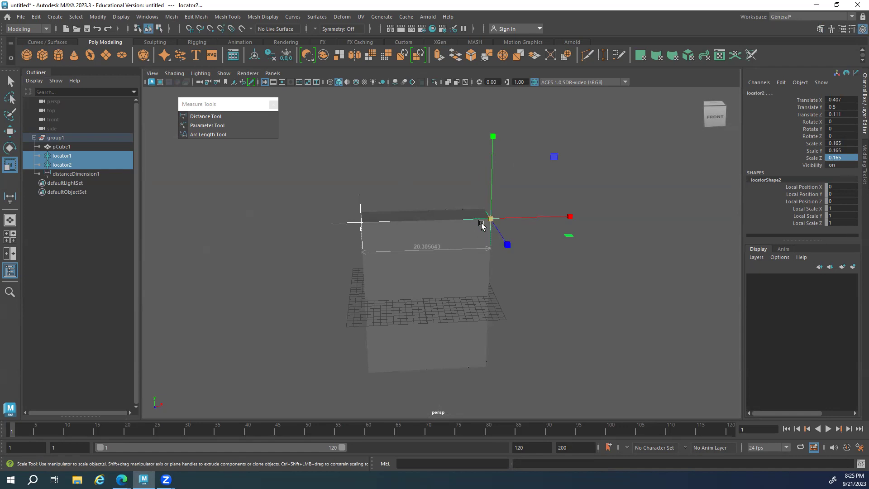
left_click_drag(451, 267, 457, 258, "alt")
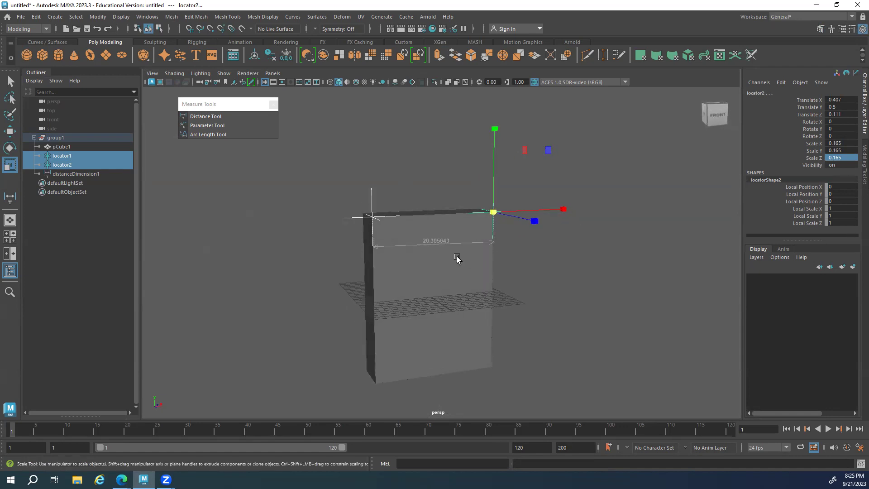
left_click(348, 290)
left_click_drag(383, 282, 370, 246, "alt")
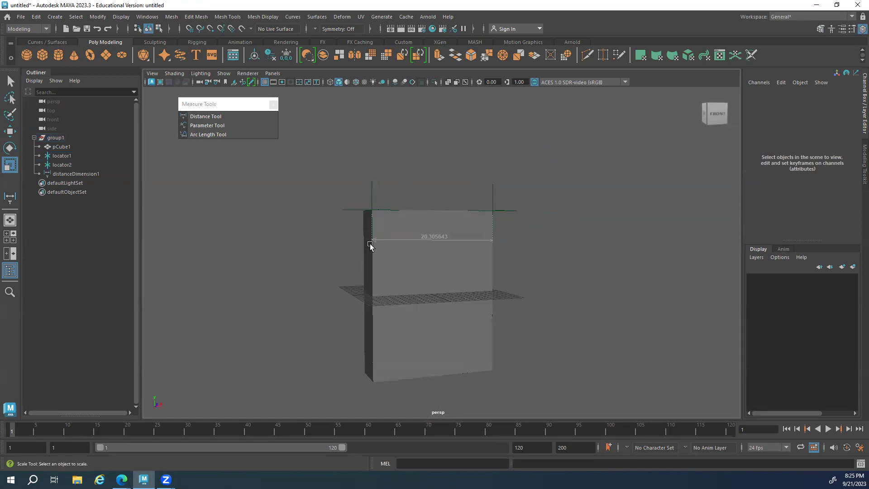
left_click_drag(368, 406, 356, 315, "alt")
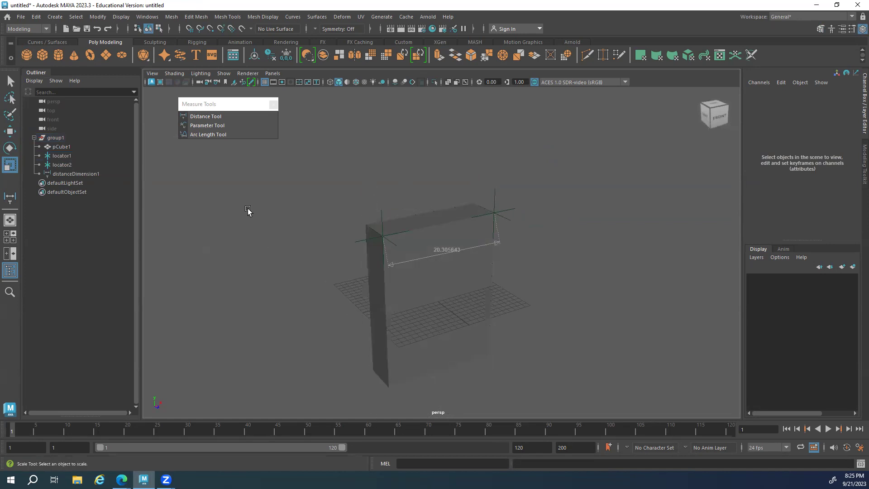
left_click(202, 117)
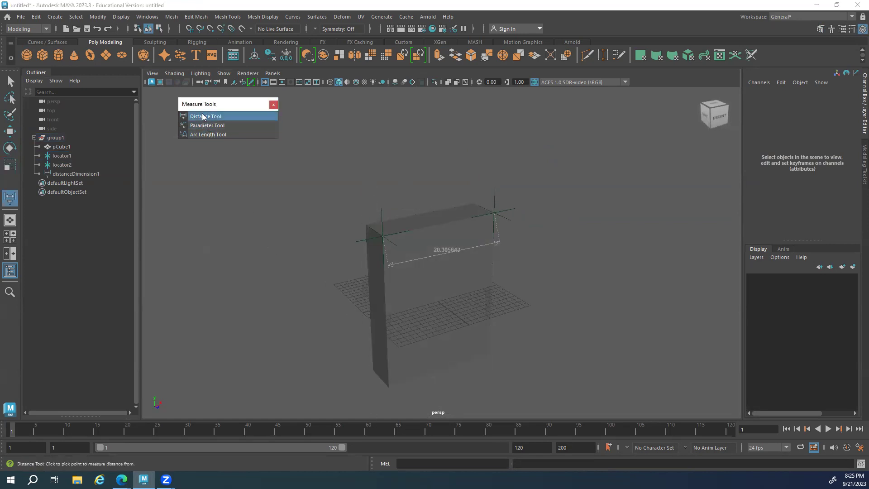
scroll(427, 288, "up", 2)
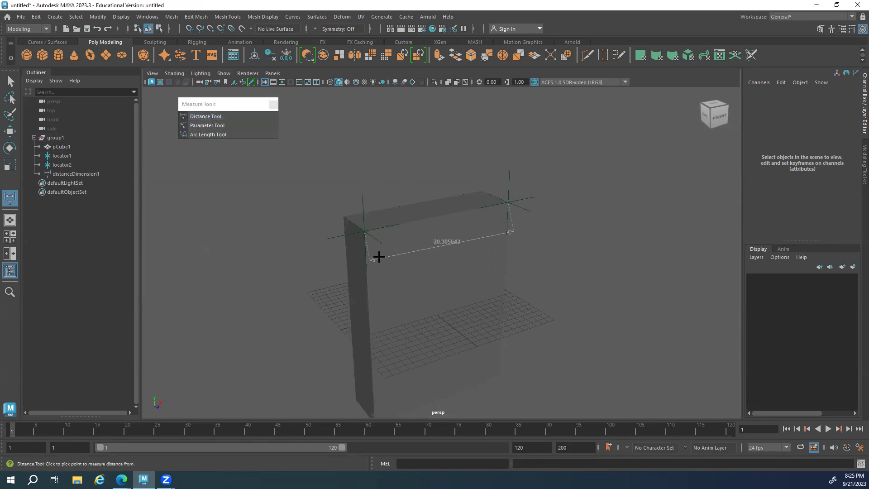
left_click(371, 244)
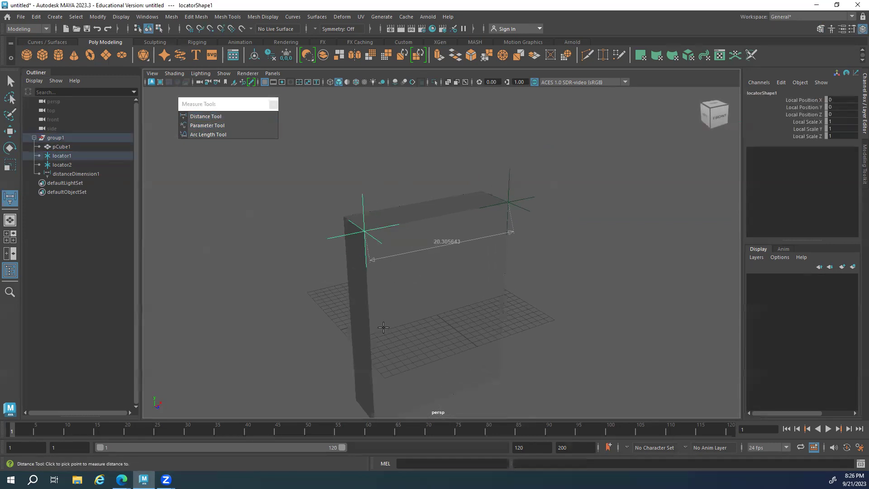
middle_click_drag(379, 313, 371, 252, "alt")
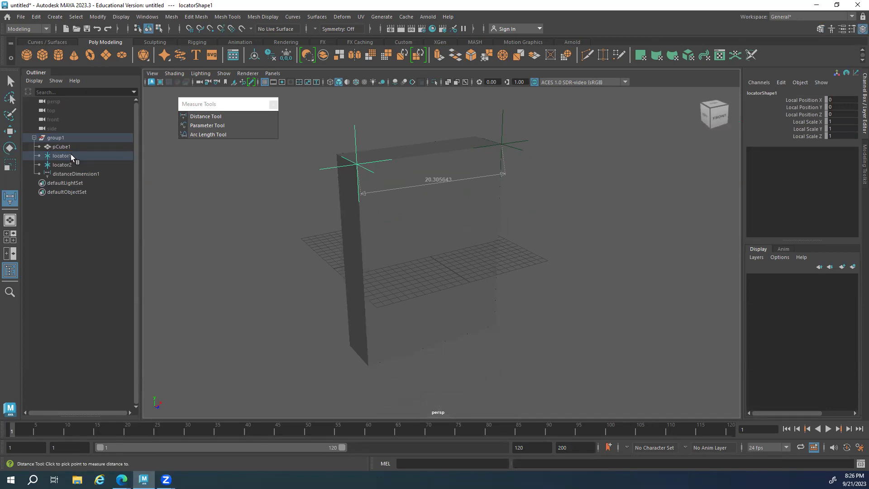
middle_click_drag(393, 353, 397, 312, "alt")
key("v")
left_click(370, 325)
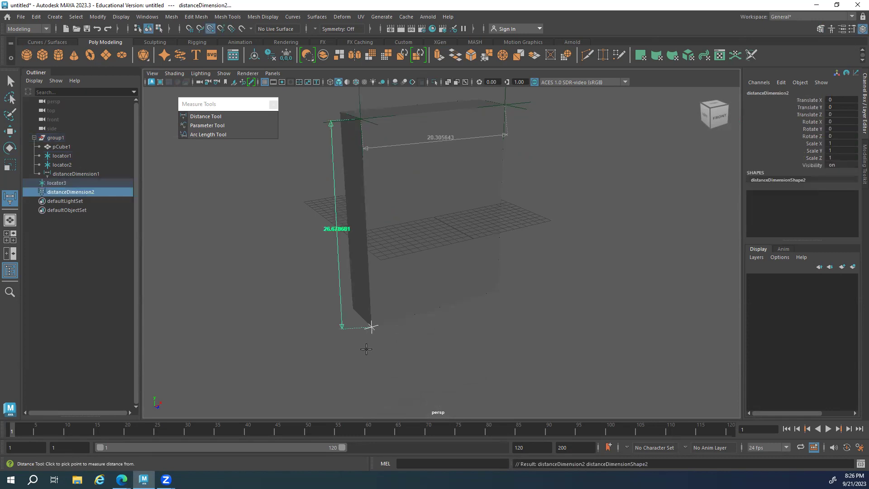
Parent locator3 and the new height dimension under group1, and select the group
left_click_drag(435, 341, 406, 320, "alt")
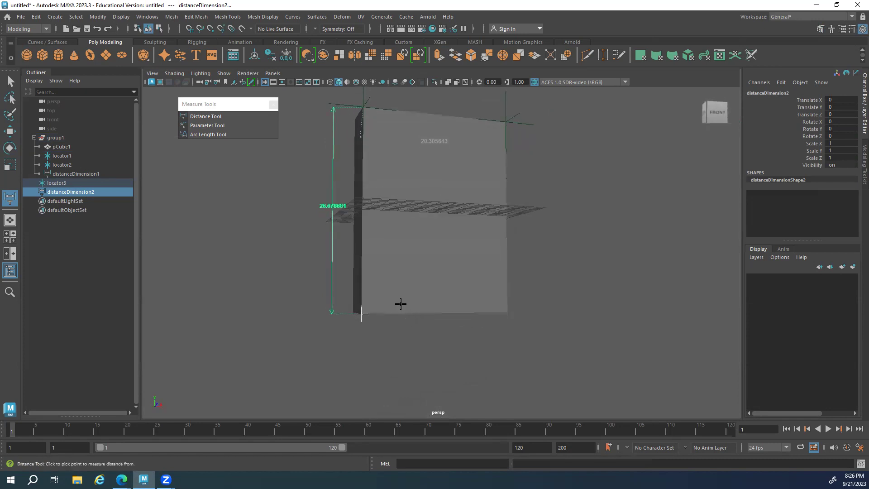
key("r")
left_click_drag(351, 240, 357, 240, "alt")
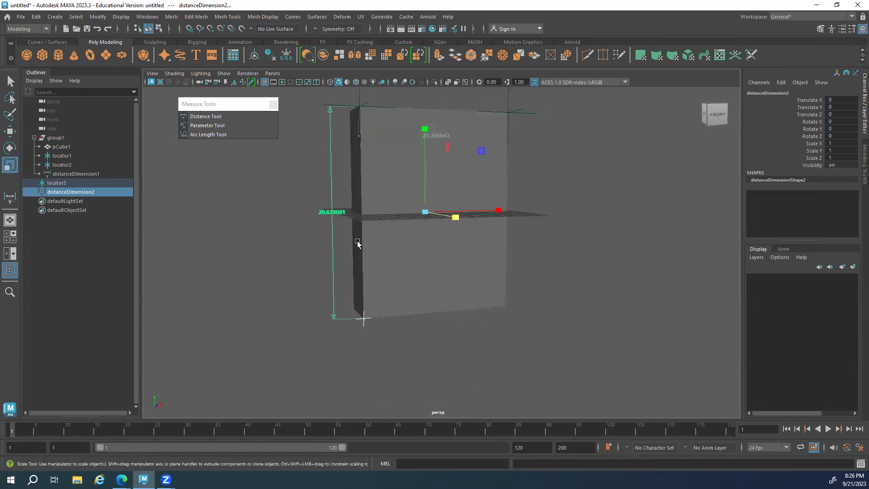
left_click(63, 183)
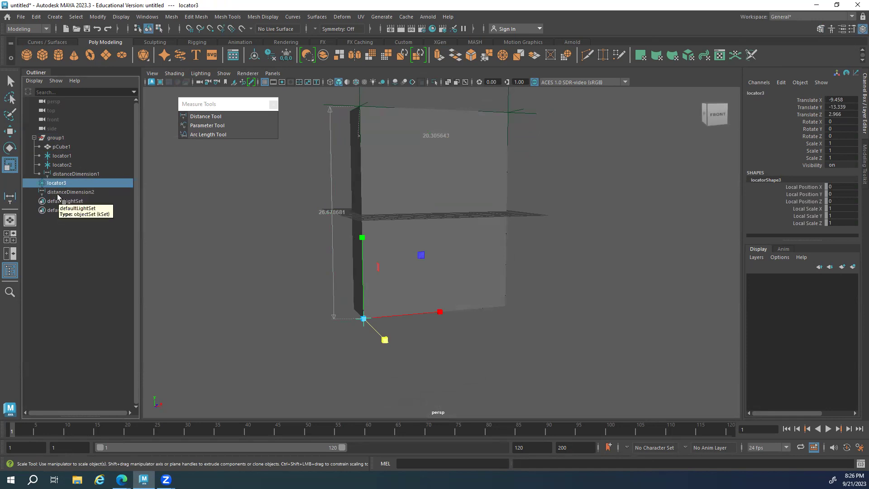
left_click(54, 192, "shift")
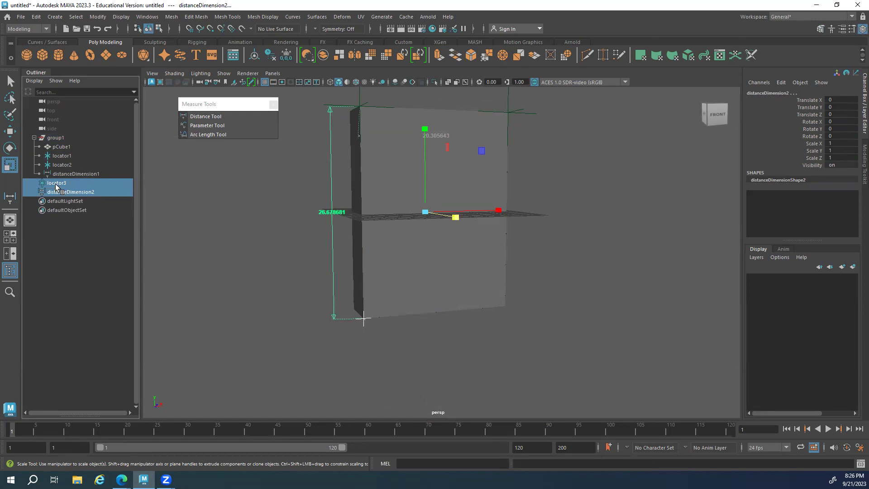
middle_click_drag(52, 184, 57, 137)
left_click(57, 139)
Check the reference height on the Guide to Cereal Box Dimensions page in the browser, and return to Maya
left_click_drag(432, 254, 508, 257, "alt")
middle_click_drag(452, 234, 440, 267, "alt")
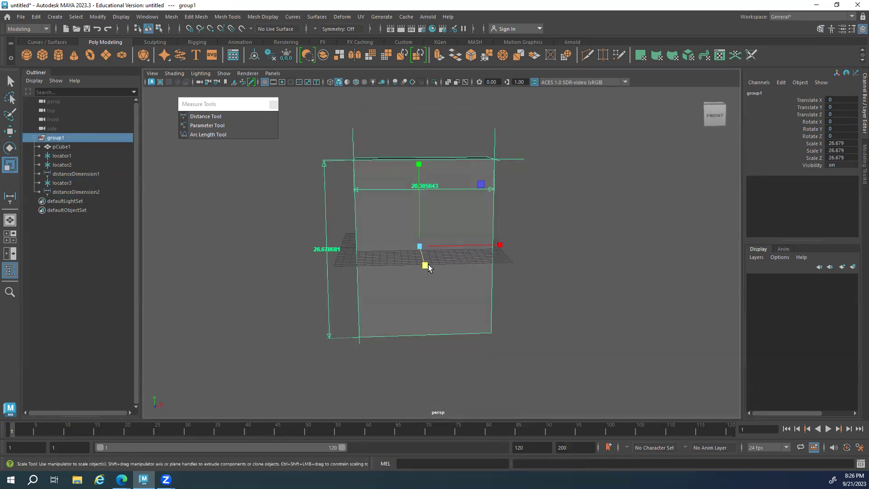
key("q")
left_click_drag(414, 206, 413, 194, "alt")
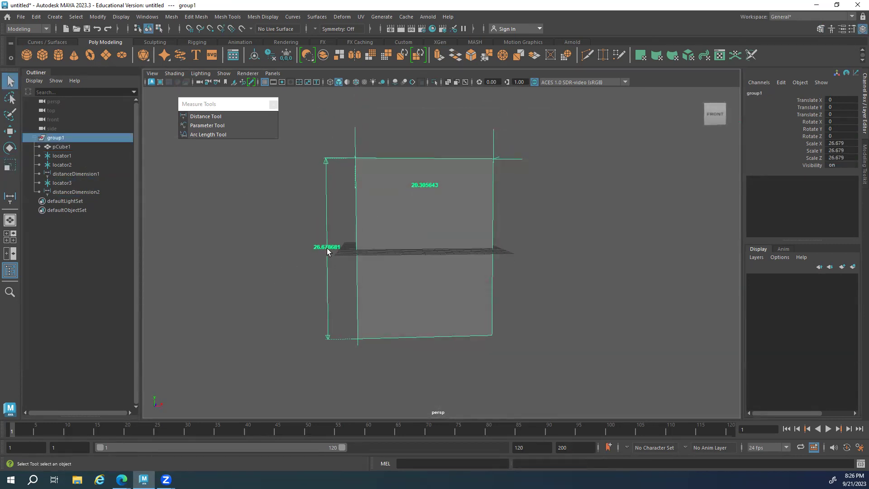
mouse_move(121, 479)
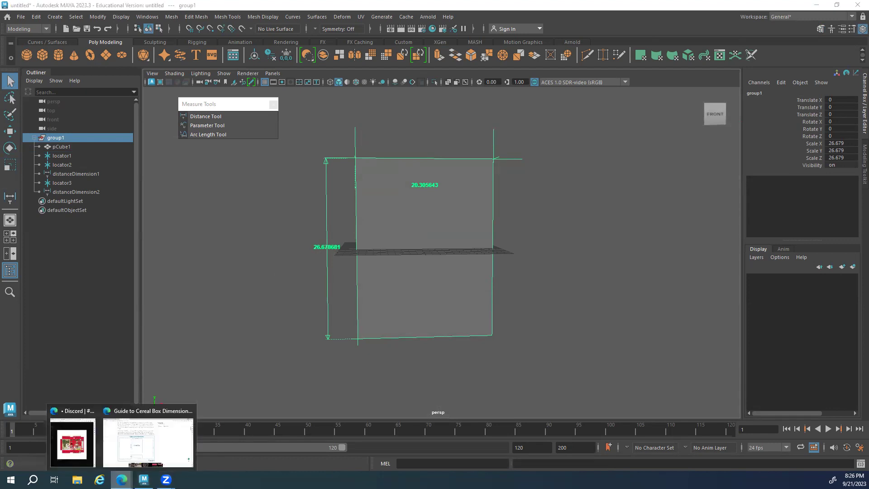
left_click(148, 441)
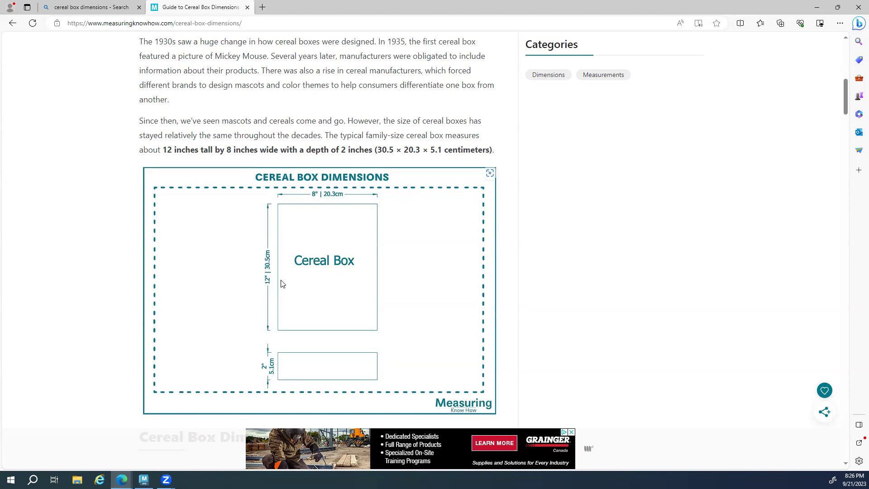
scroll(448, 215, "up", 1)
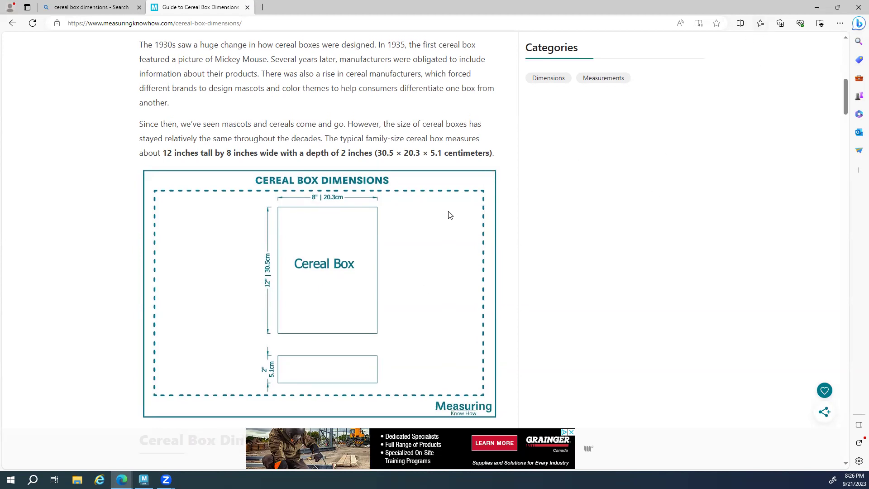
scroll(450, 215, "up", 15)
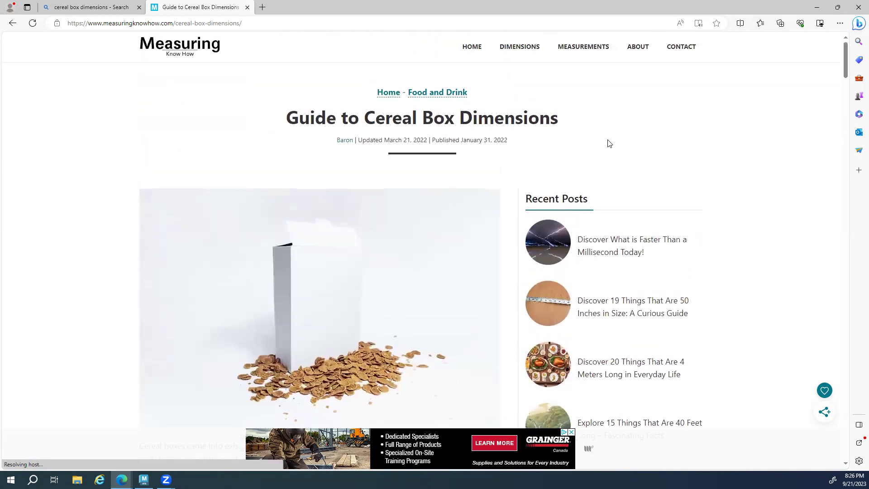
left_click(816, 9)
left_click_drag(314, 297, 313, 298, "alt")
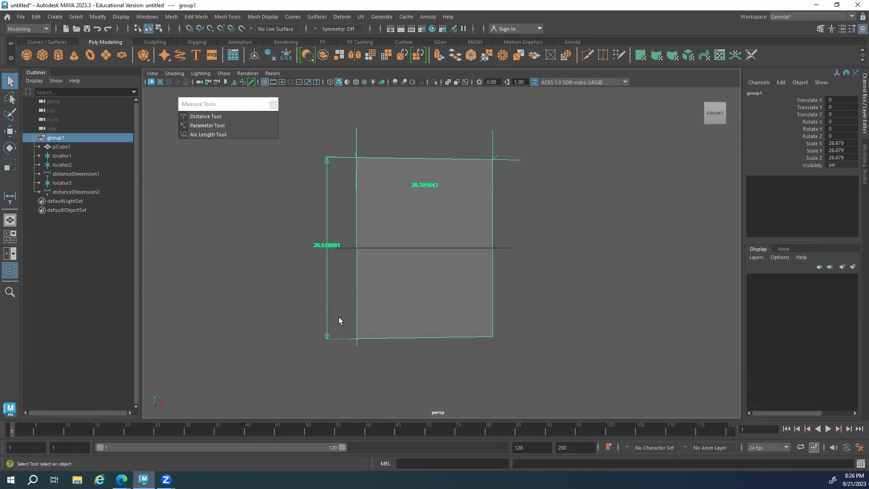
left_click_drag(342, 342, 319, 227, "alt")
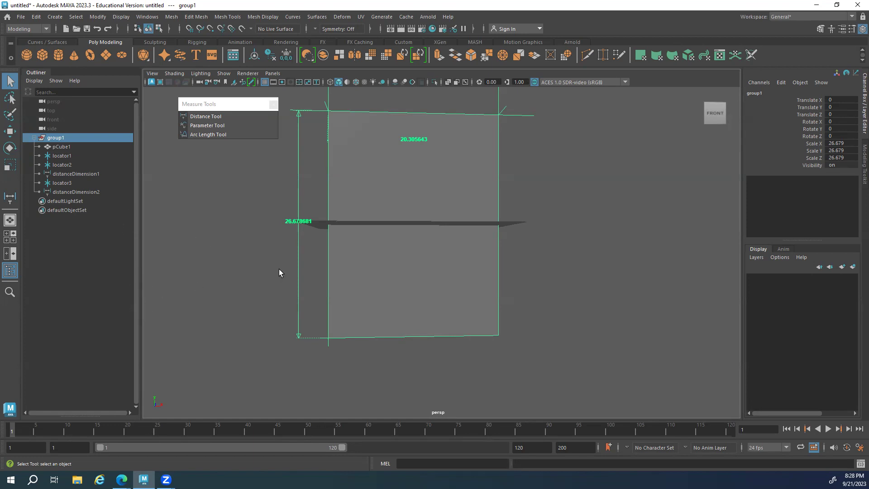
Scale the whole group vertically to about 30.478 so the box measures about 30.48 tall
left_click(361, 286)
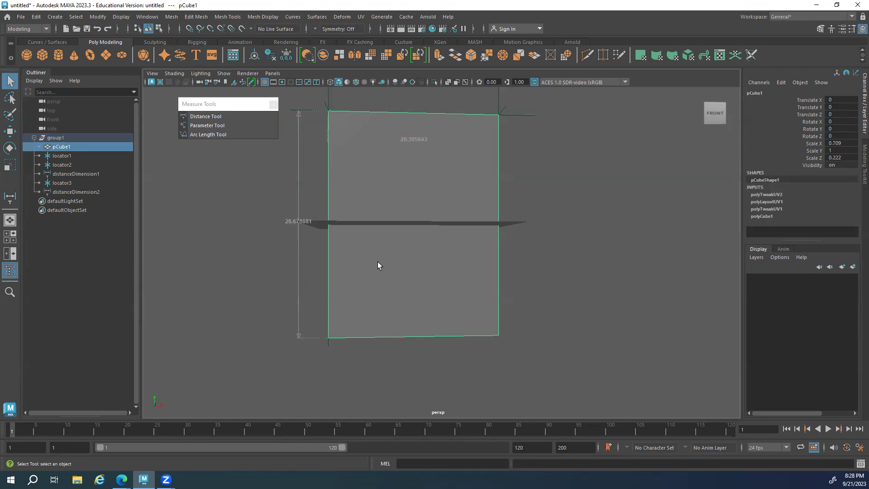
scroll(378, 261, "down", 2)
scroll(269, 291, "up", 2)
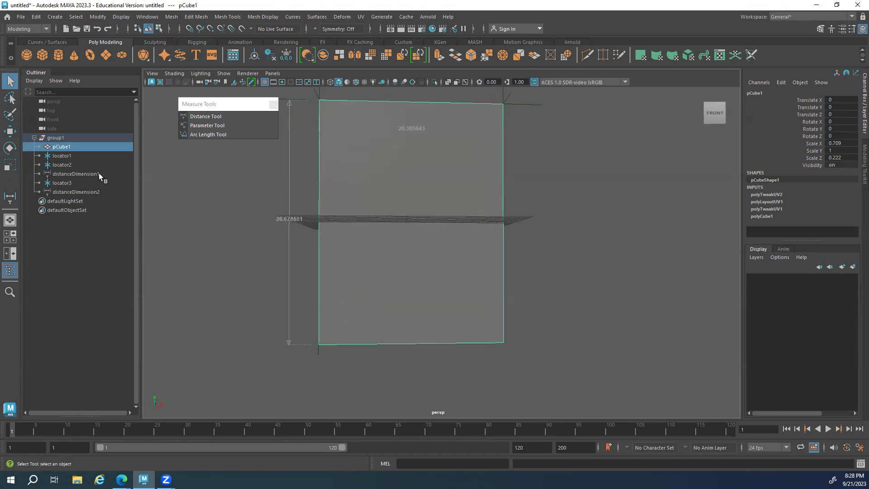
left_click(71, 138)
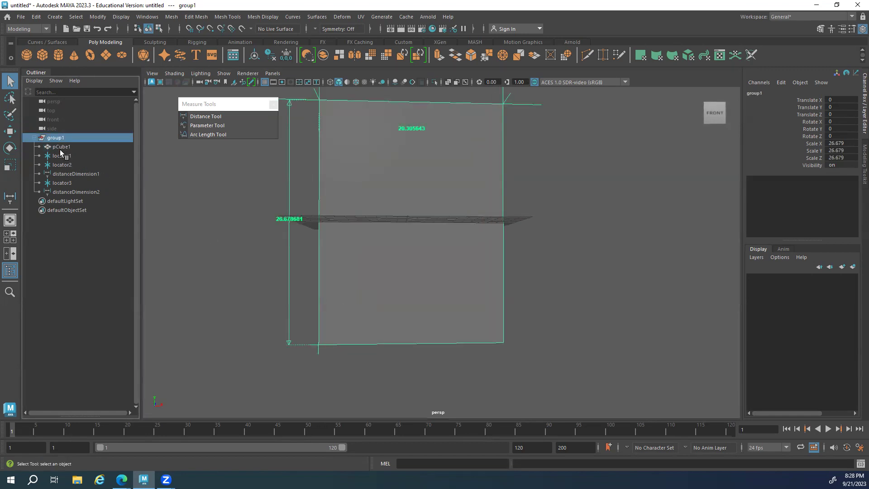
left_click(60, 155)
left_click(61, 165)
left_click(60, 192)
left_click(60, 138)
key("r")
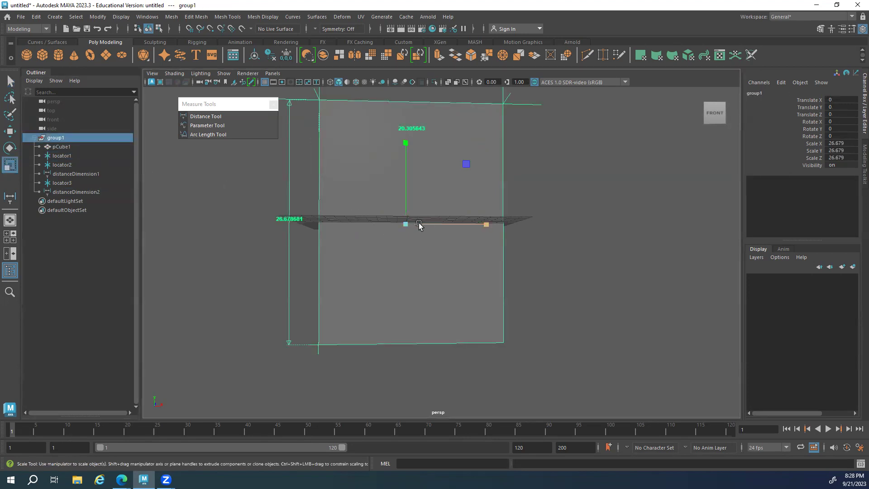
middle_click_drag(370, 195, 369, 221, "alt")
mouse_move(402, 168)
left_mouse_down()
mouse_move(403, 159)
mouse_move(394, 190)
mouse_move(407, 154)
left_mouse_up()
key("ctrl+z")
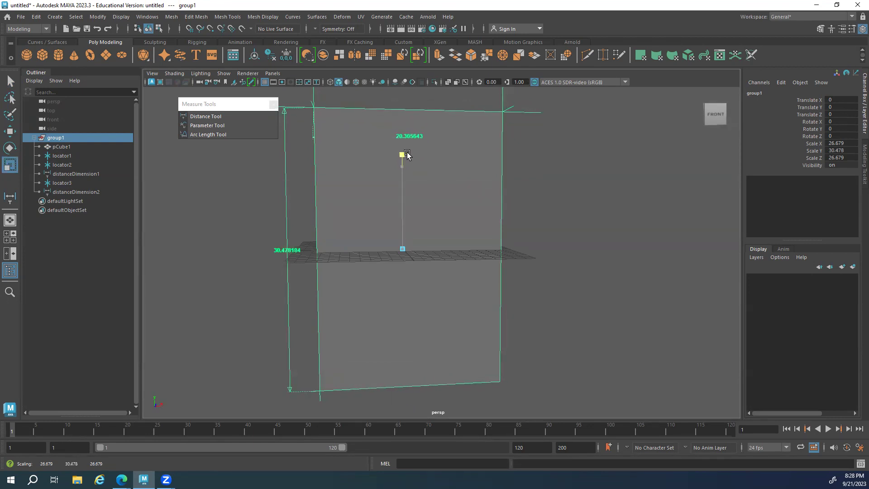
Enlarge the scale manipulator's display size on the group for finer control
scroll(375, 143, "up", 7)
middle_click_drag(386, 182, 524, 297, "alt")
left_click_drag(524, 297, 446, 246, "alt")
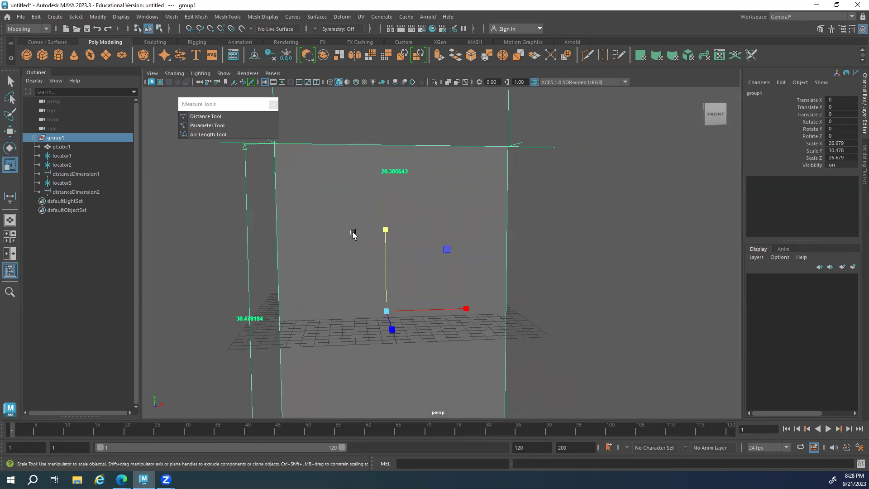
key("equal")
key("equal")
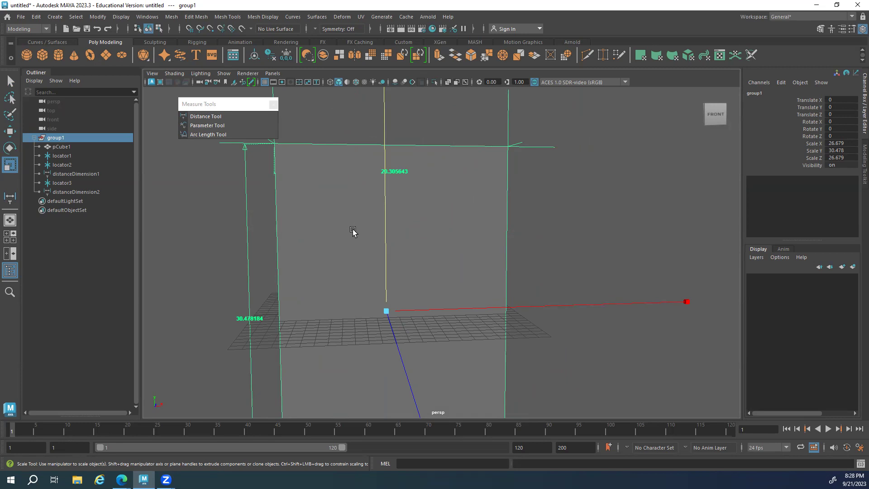
Scale the whole group vertically to about 30.518 and clear the selection
mouse_move(385, 119)
left_mouse_down()
mouse_move(385, 126)
mouse_move(385, 108)
mouse_move(391, 117)
left_mouse_up()
right_click_drag(446, 237, 388, 237, "alt")
left_click_drag(388, 239, 465, 246, "alt")
key("q")
left_click(516, 262)
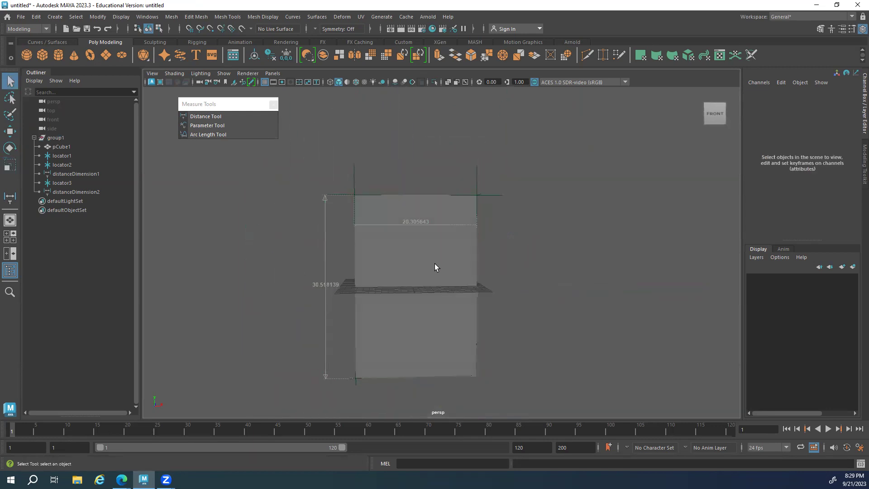
Display textures on the model in the perspective view and select the cereal box
key("6")
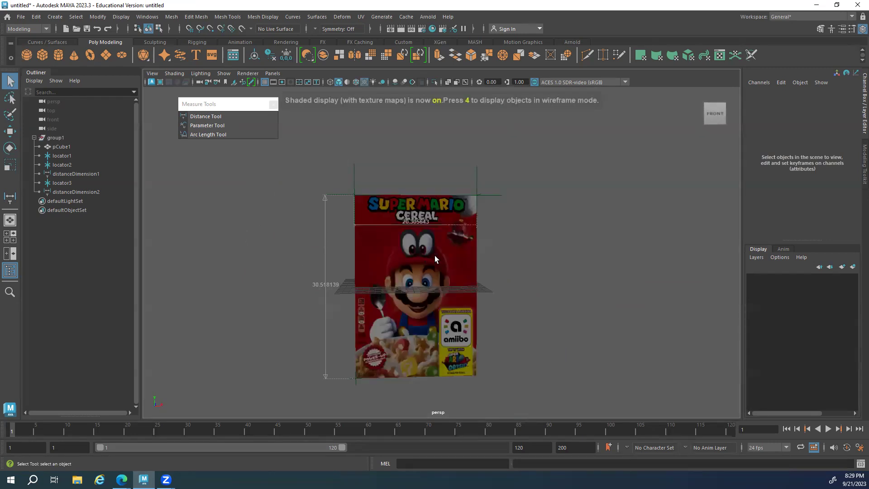
left_click_drag(405, 288, 391, 280, "alt")
right_click_drag(391, 280, 341, 225, "alt")
left_click_drag(483, 252, 469, 246, "alt")
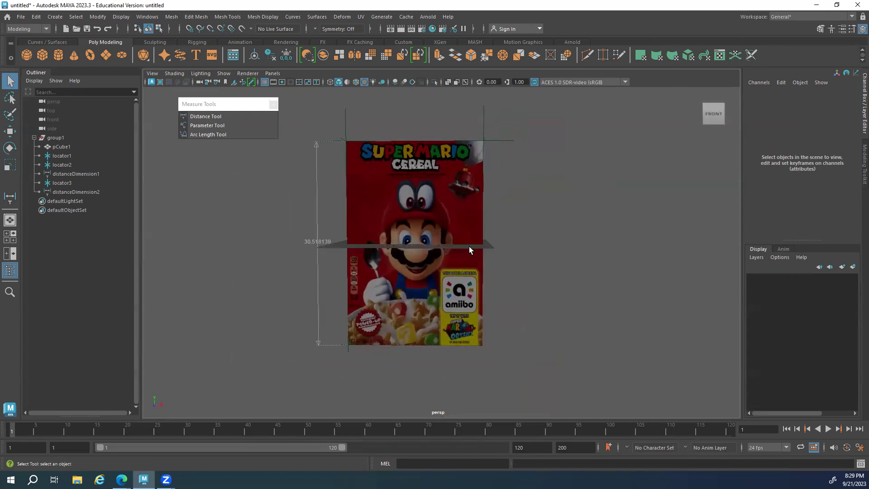
left_click(404, 226)
left_click_drag(409, 228, 330, 246, "alt")
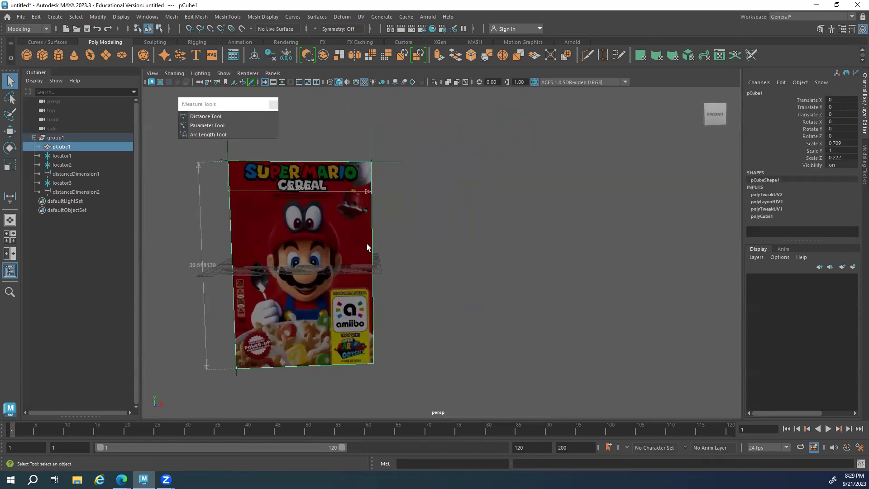
Switch to the UV Editing workspace with the cereal box selected
left_click(806, 16)
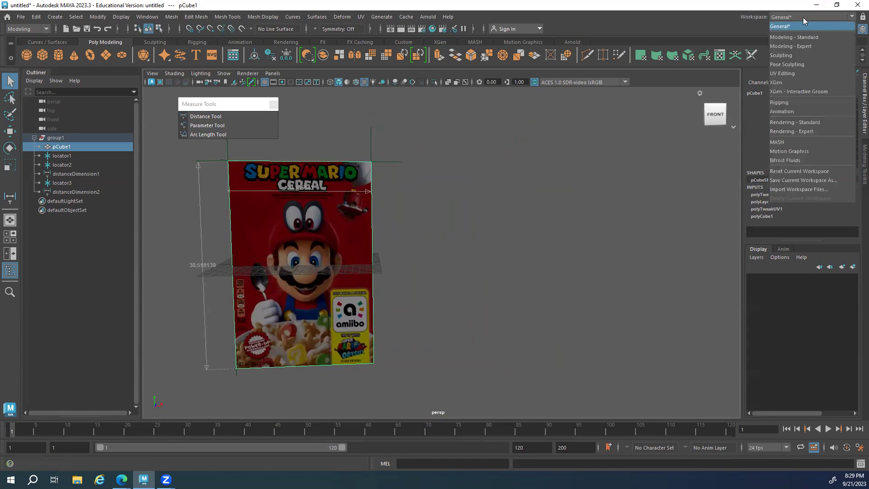
left_click(806, 72)
left_click_drag(570, 247, 366, 231)
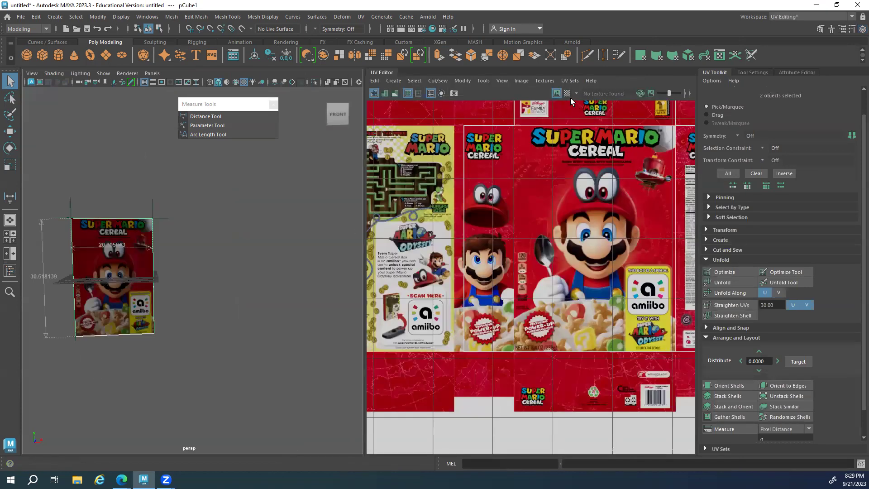
Hide the texture image behind the UVs and select all UVs of the box shell
left_click(557, 94)
right_click_drag(616, 252, 386, 184, "alt")
middle_click_drag(610, 173, 498, 217, "alt")
left_click_drag(494, 318, 584, 155)
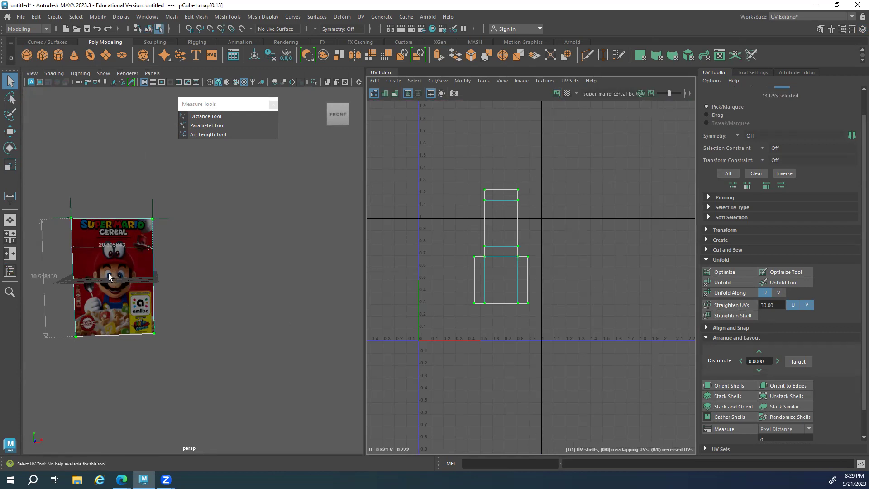
Try Unfold and Unfold Along U on the selected box UVs
left_click(722, 283)
left_click(722, 287)
right_click_drag(217, 281, 17, 250, "alt")
middle_click_drag(27, 252, 43, 263, "alt")
right_click_drag(455, 276, 588, 297, "alt")
middle_click_drag(575, 295, 530, 300, "alt")
left_click(730, 293)
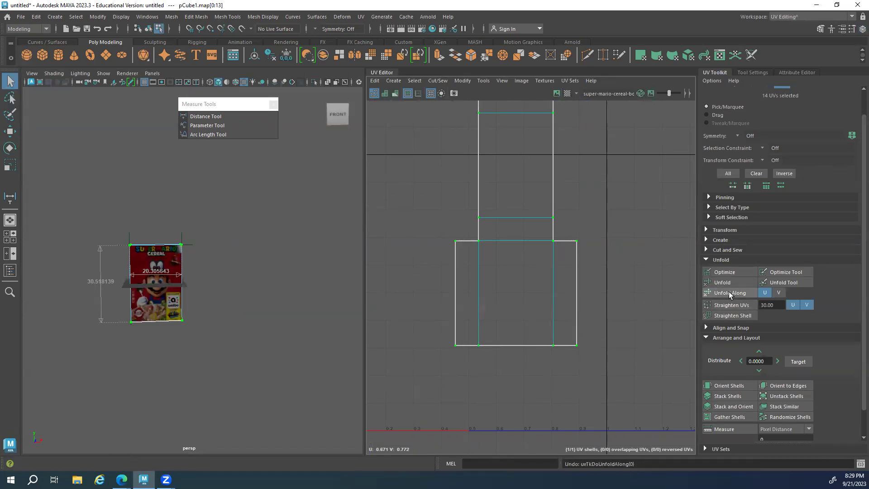
Unfold the box's UV shell and display the cereal texture behind it again
left_click(729, 283)
left_click(728, 280)
left_click(729, 281)
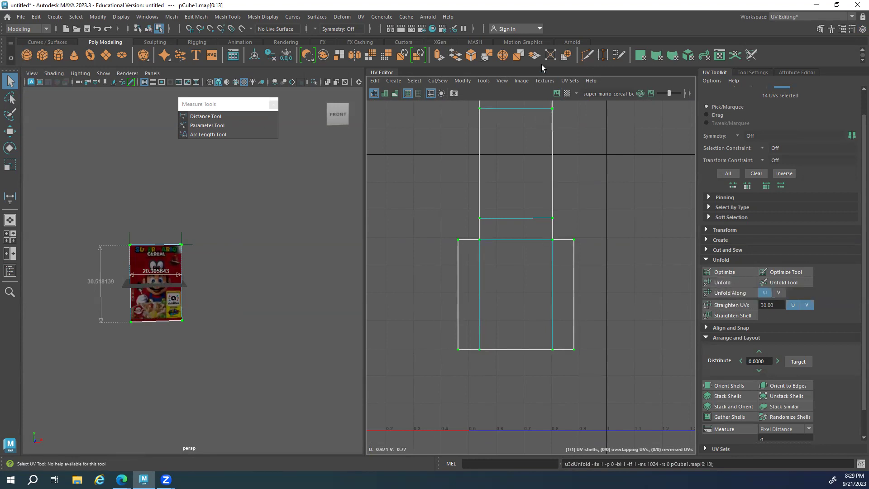
left_click(557, 93)
scroll(582, 294, "up", 5)
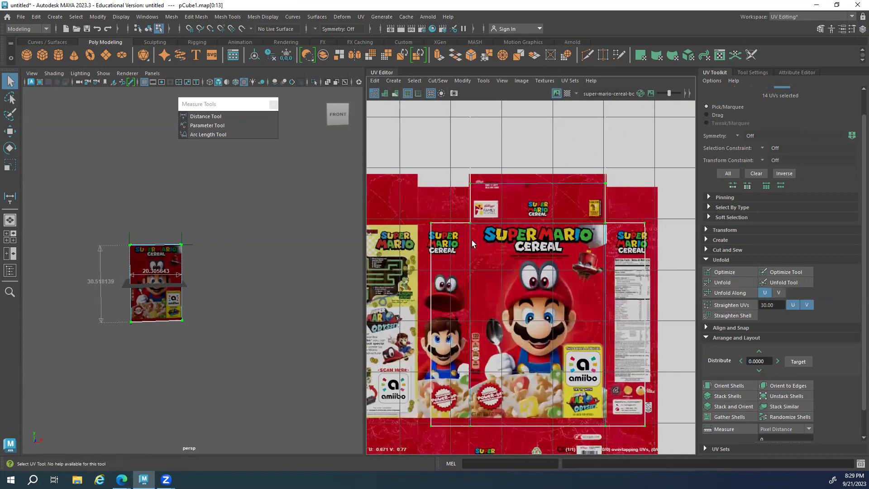
Widen the UV Editor pane to see the front panel's upper corner in detail
key("space")
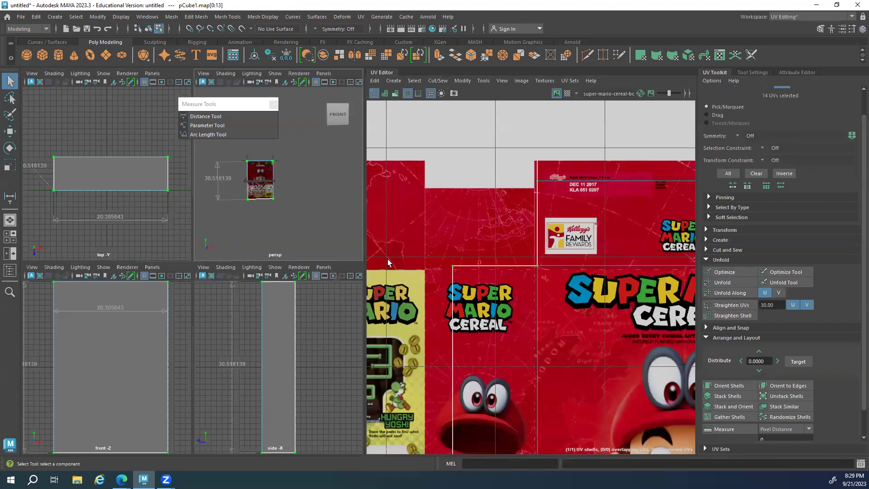
key("space")
left_click_drag(368, 255, 140, 236)
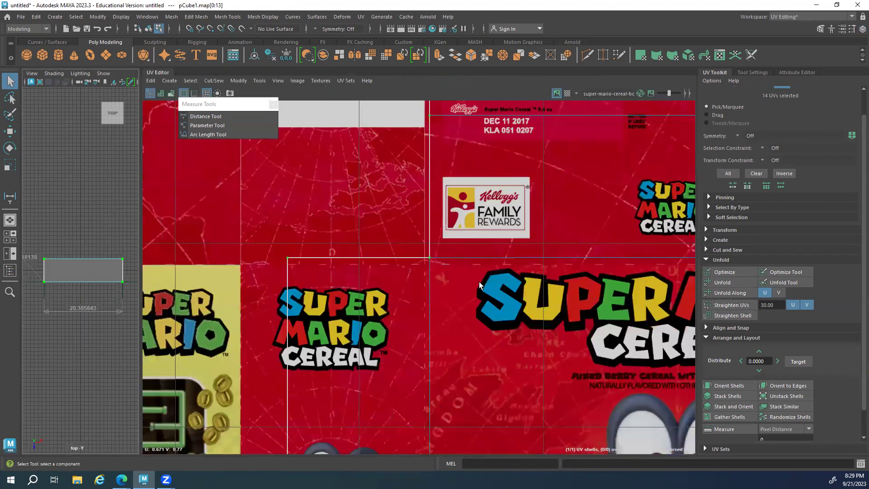
scroll(479, 282, "up", 4)
scroll(504, 273, "down", 8)
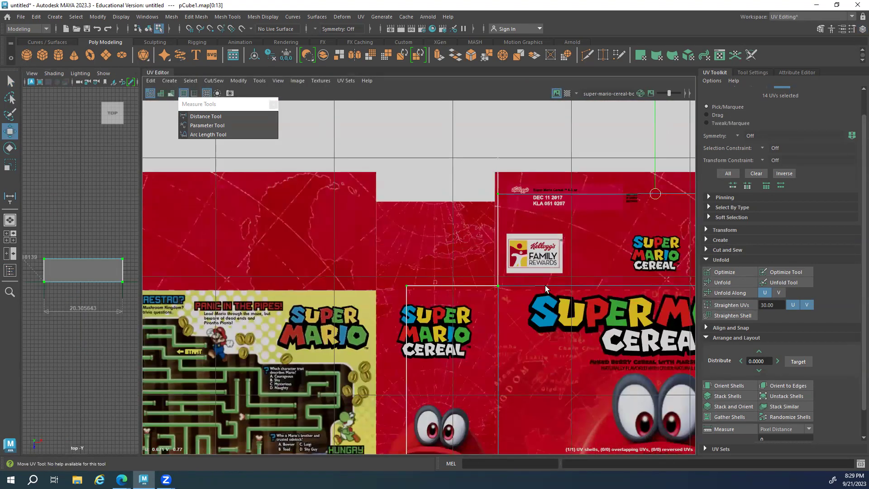
Snap the move pivot to the front face's upper-left UV corner and move the shell onto the printed front panel's corner
key("w")
scroll(478, 293, "down", 2)
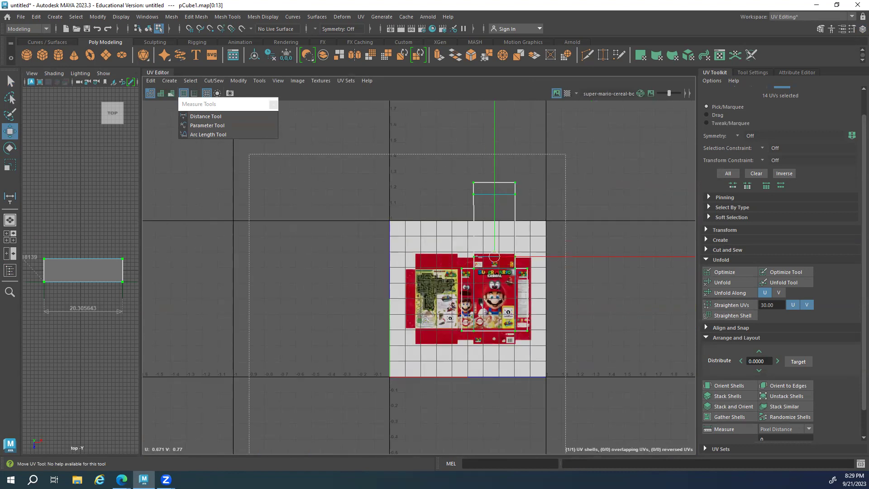
scroll(577, 292, "up", 6)
middle_click_drag(577, 293, 326, 286, "alt")
right_click_drag(326, 286, 584, 344, "alt")
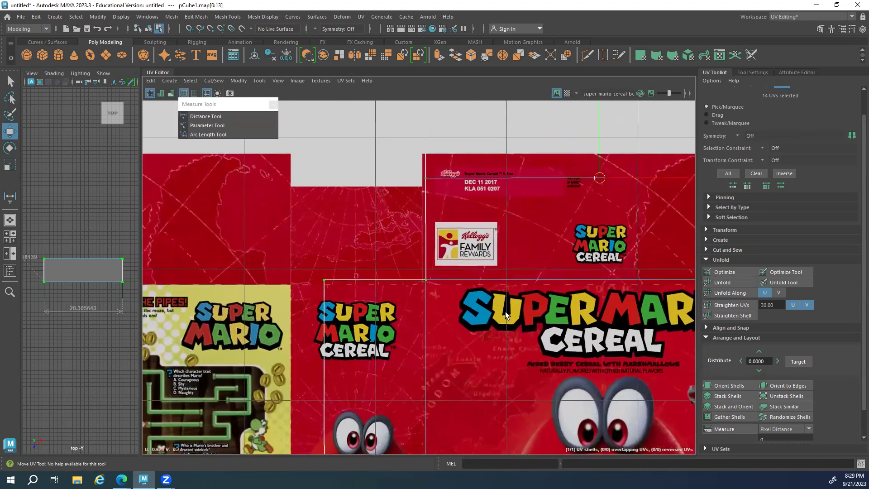
right_click_drag(397, 274, 511, 288, "alt")
middle_click_drag(455, 274, 433, 283)
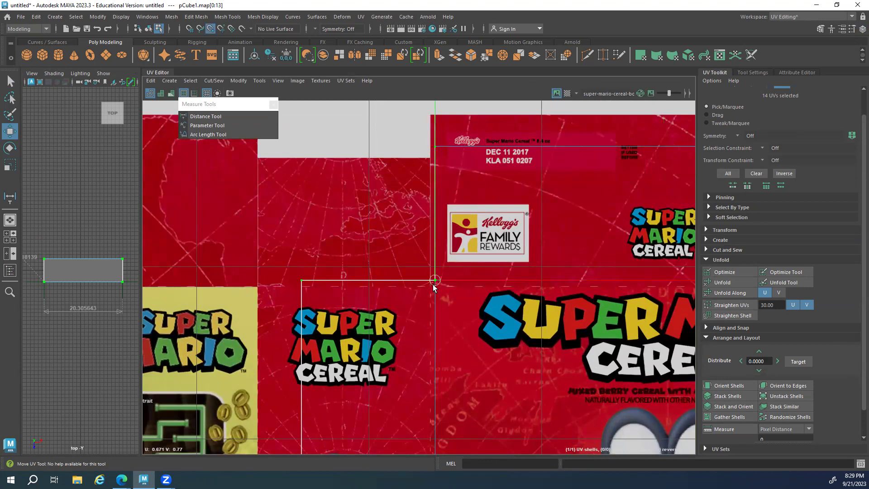
left_click_drag(434, 282, 430, 289)
scroll(432, 287, "up", 2)
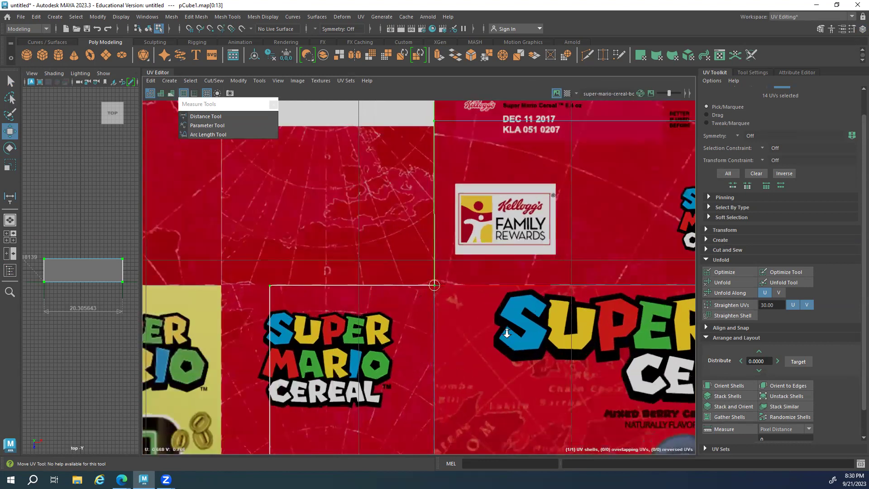
Check the UV shell's edges against the cereal artwork and unfold the shell once more
scroll(477, 344, "down", 7)
middle_click_drag(477, 342, 367, 212, "alt")
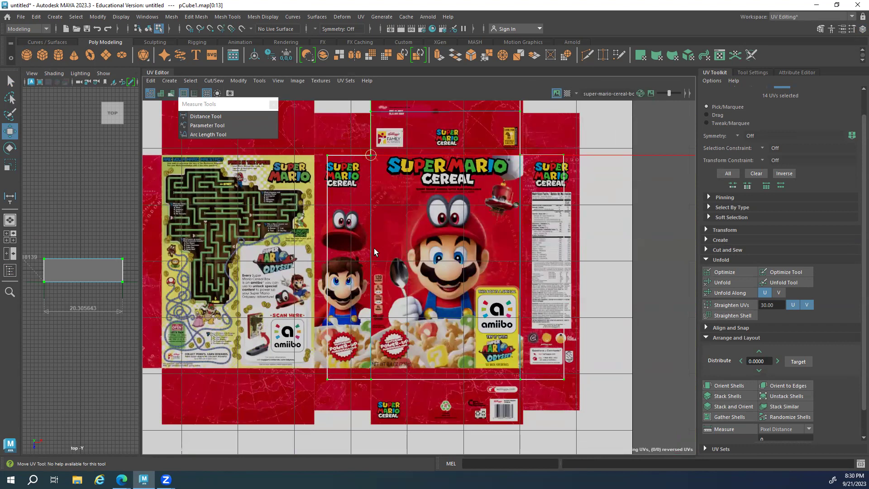
scroll(374, 248, "up", 2)
middle_click_drag(566, 270, 487, 291, "alt")
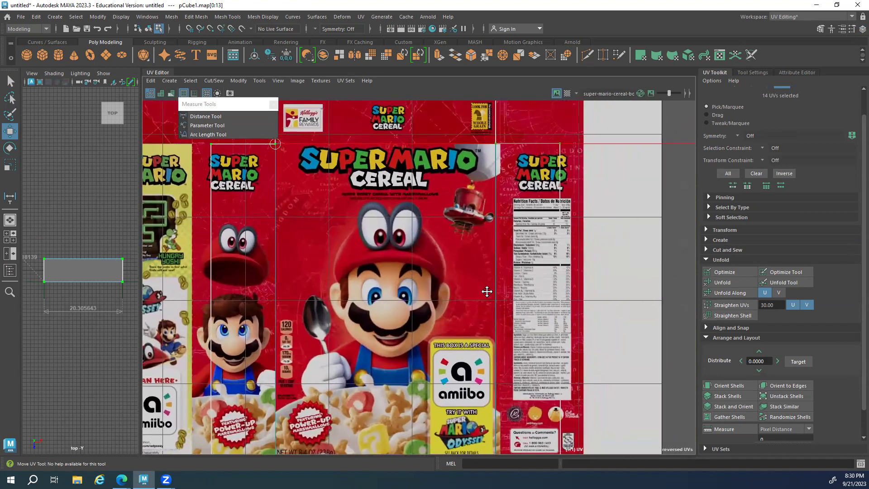
scroll(587, 250, "down", 2)
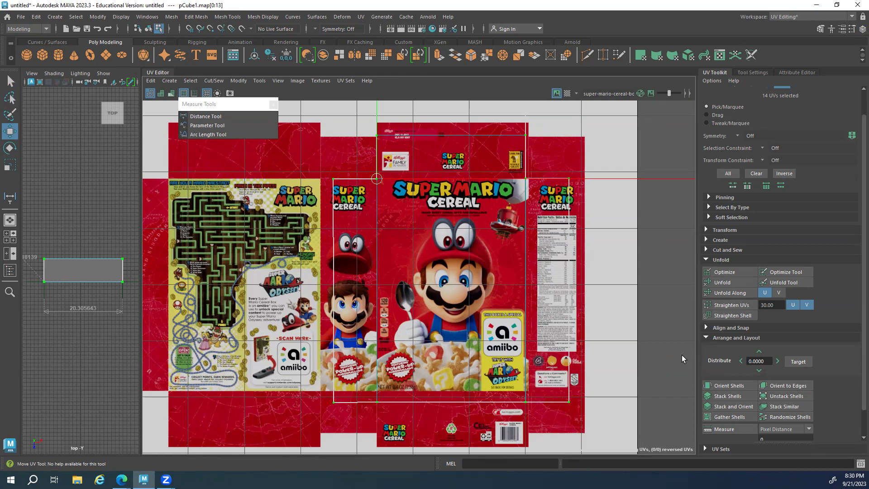
left_click(735, 281)
Enlarge the perspective view beside the UV Editor and examine how the texture fits the box front
scroll(430, 333, "up", 1)
key("space")
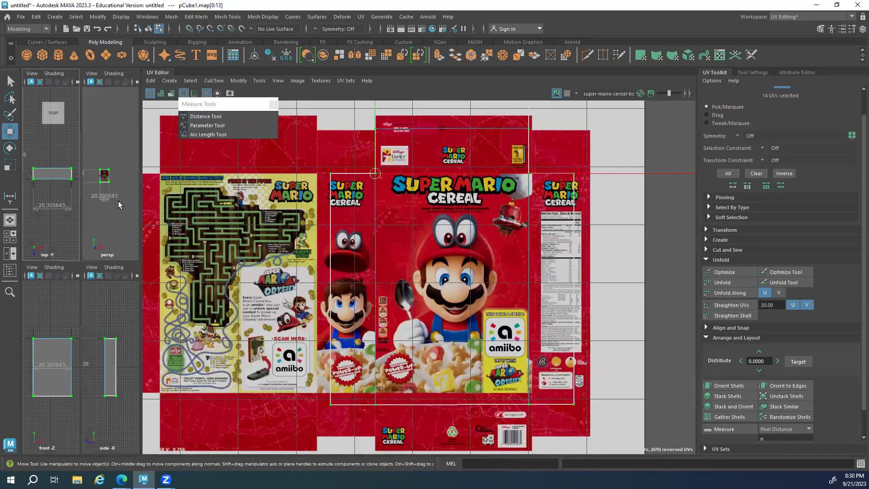
key("space")
key("space")
left_click_drag(139, 210, 476, 210)
key("space")
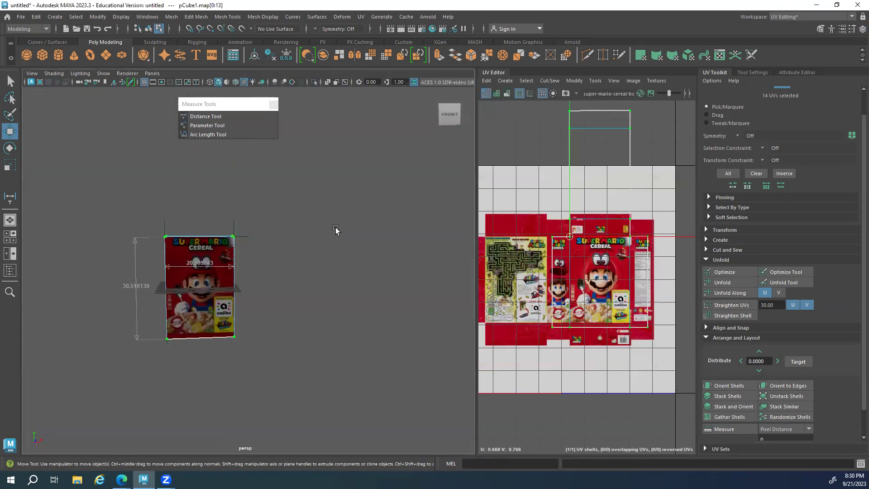
right_click_drag(286, 250, 278, 286, "alt")
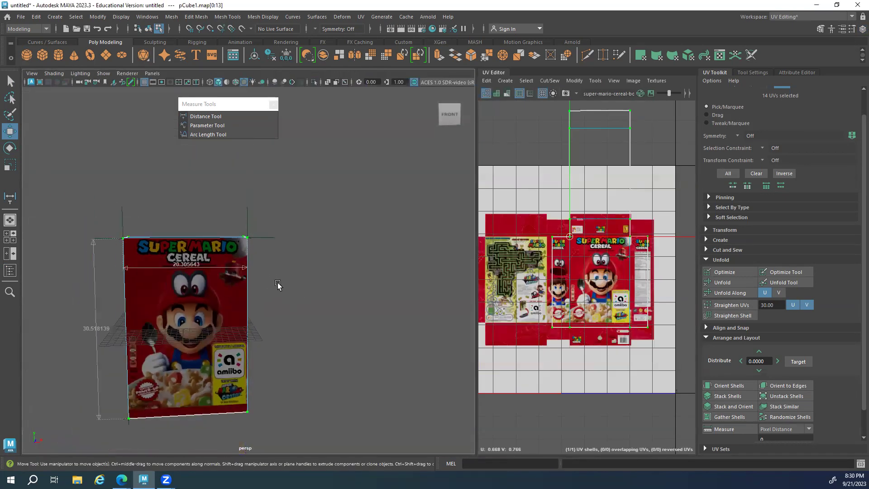
right_click_drag(329, 302, 263, 301, "alt")
middle_click_drag(262, 300, 301, 285, "alt")
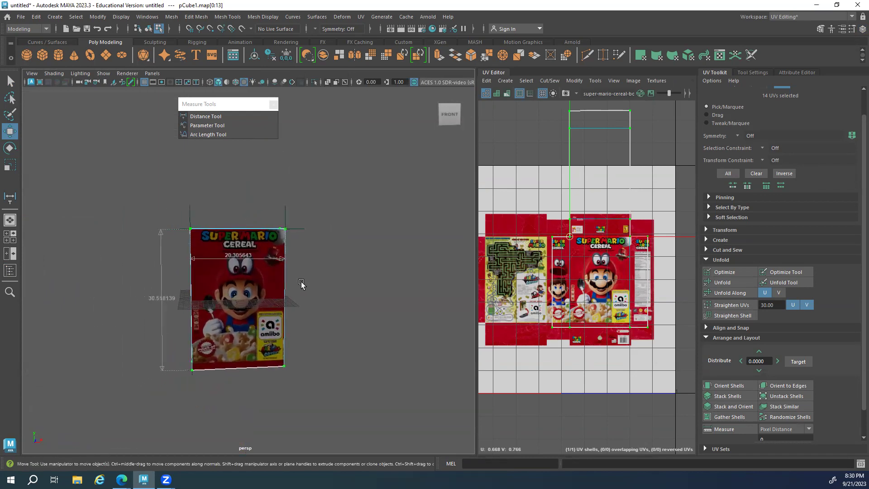
Return to the General workspace and select group1 for scaling
key("r")
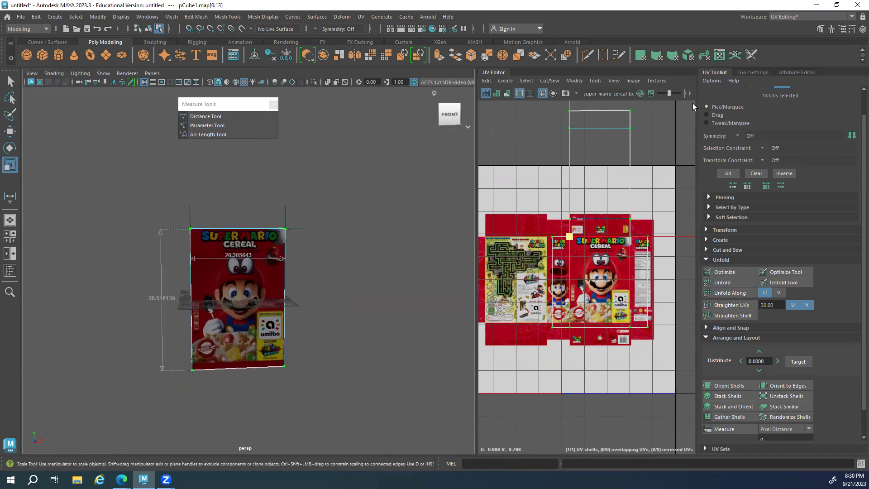
left_click(789, 17)
left_click(780, 26)
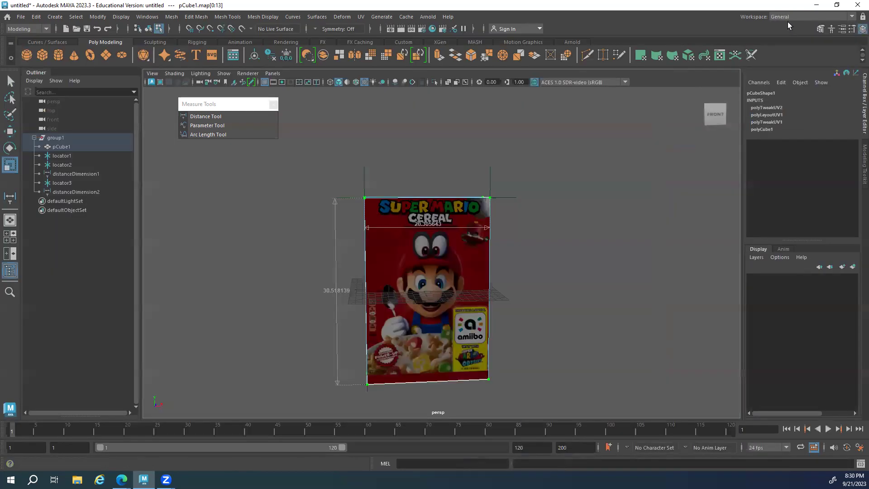
left_click(54, 138)
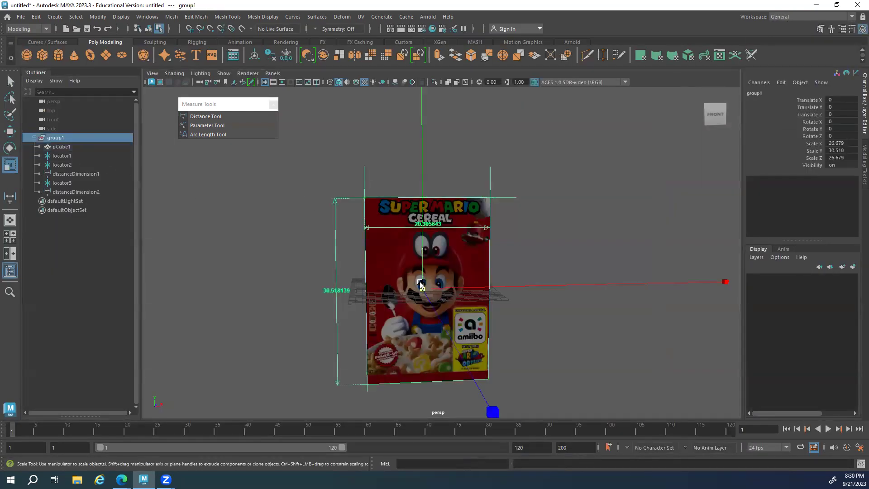
Scale group1 down uniformly to about 9.027 in X and Z and 10.327 in Y
left_click_drag(412, 279, 311, 300)
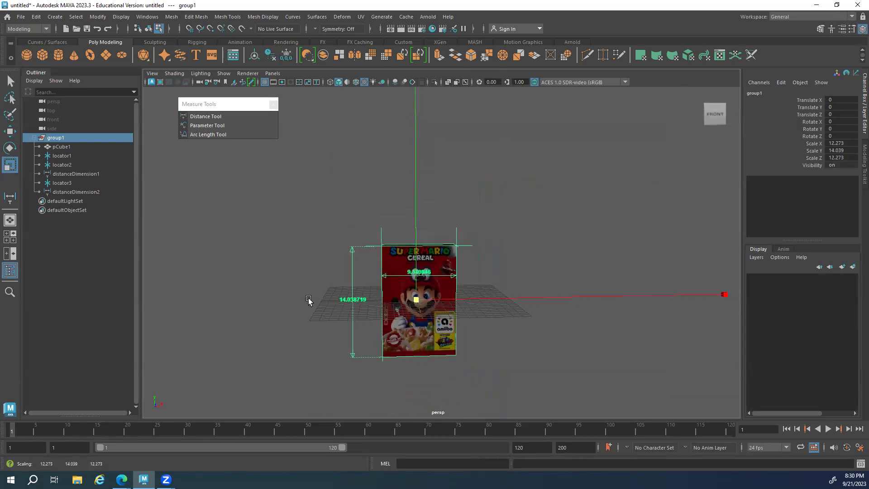
key("f")
left_click_drag(433, 263, 384, 264)
right_click_drag(384, 265, 764, 297, "alt")
right_click_drag(575, 247, 485, 236, "alt")
middle_click_drag(485, 236, 490, 314, "alt")
left_click_drag(428, 345, 427, 348)
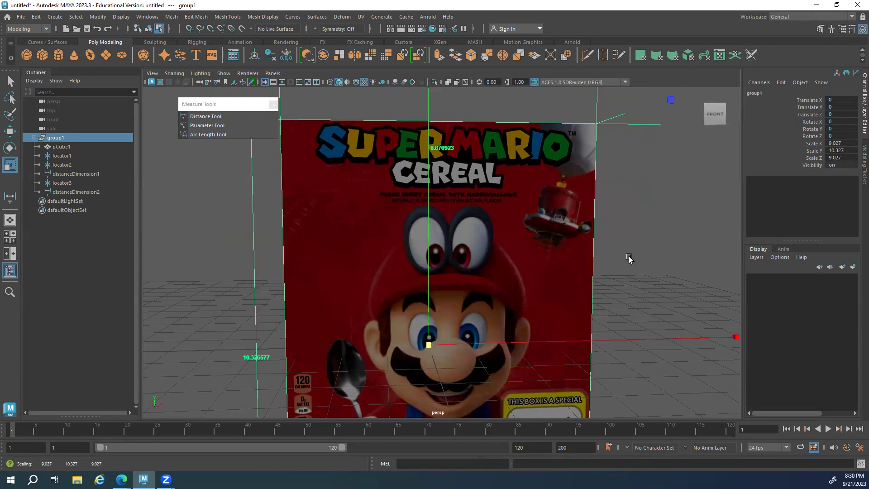
Scale group1 vertically to about 9.61
scroll(629, 258, "down", 5)
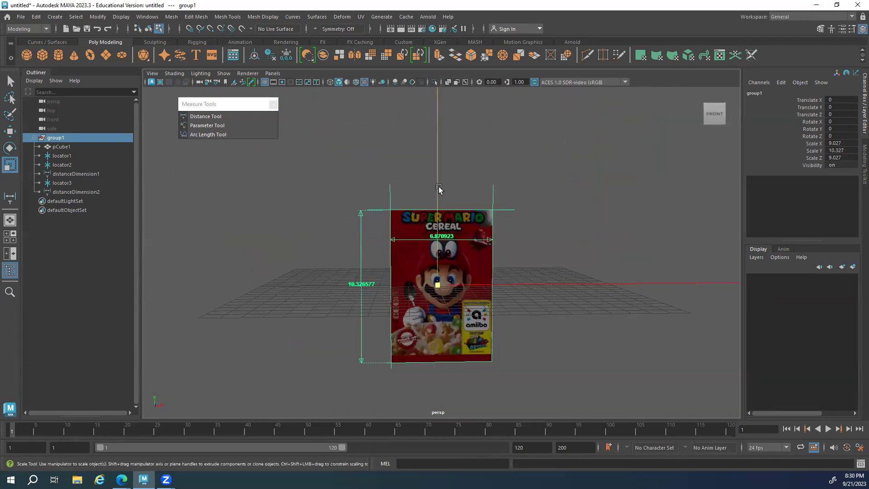
left_click_drag(438, 187, 444, 211)
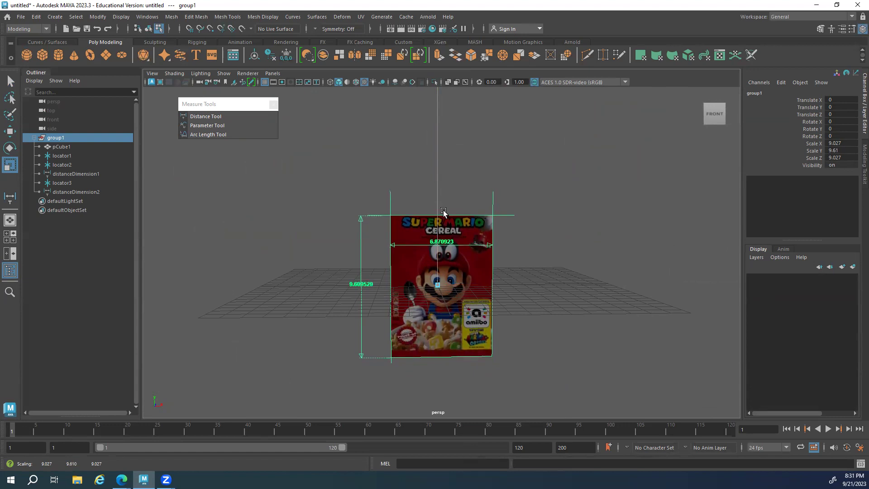
scroll(476, 263, "down", 2)
Measure the box's depth along the top edge of its narrow side with the Distance Tool
middle_click_drag(468, 275, 457, 256, "alt")
right_click_drag(409, 256, 586, 294, "alt")
left_click_drag(494, 275, 559, 279, "alt")
right_click_drag(559, 279, 397, 203, "alt")
right_click_drag(291, 170, 403, 214, "alt")
left_click_drag(403, 214, 382, 209, "alt")
right_click_drag(312, 208, 414, 245, "alt")
left_click(208, 116)
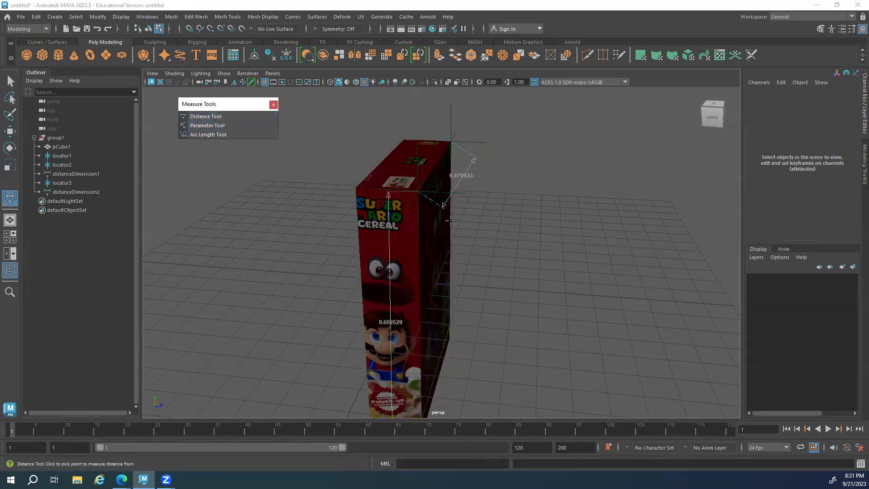
left_click(419, 191)
left_click(357, 189)
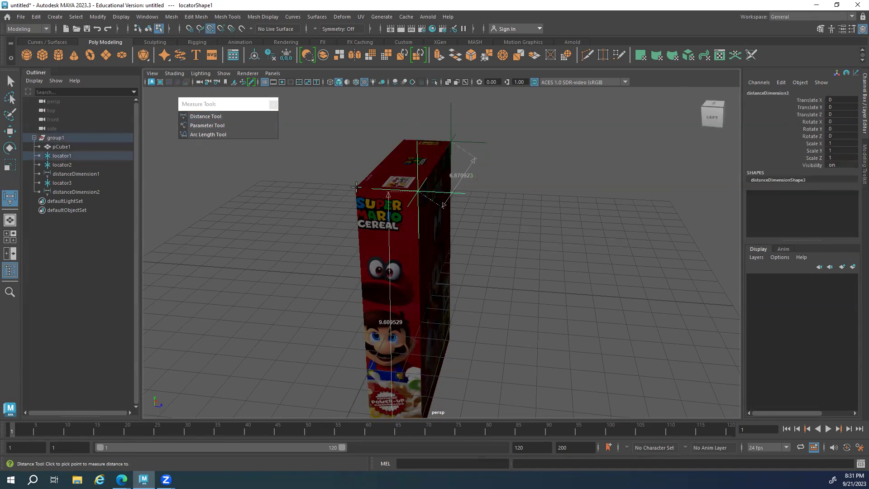
Parent locator4 and the new depth dimension under group1
left_click_drag(340, 239, 360, 220, "alt")
right_click_drag(592, 277, 501, 254, "alt")
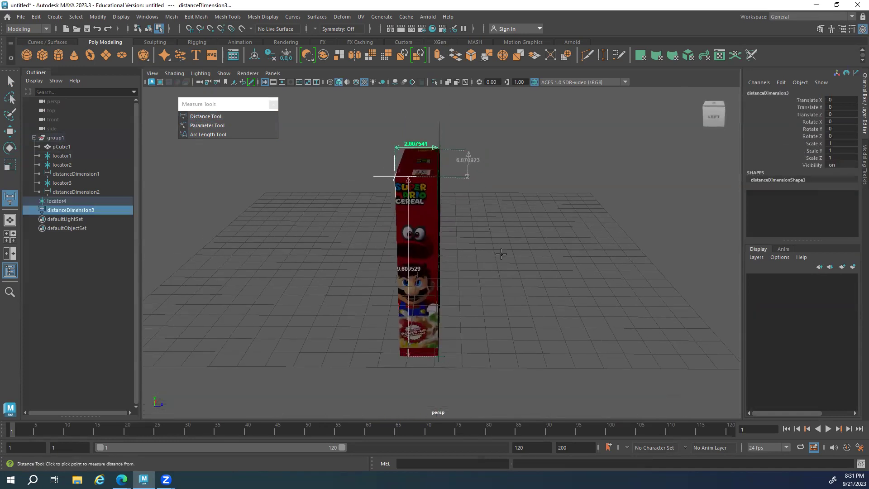
left_click(51, 201, "ctrl")
middle_click_drag(63, 140, 63, 139)
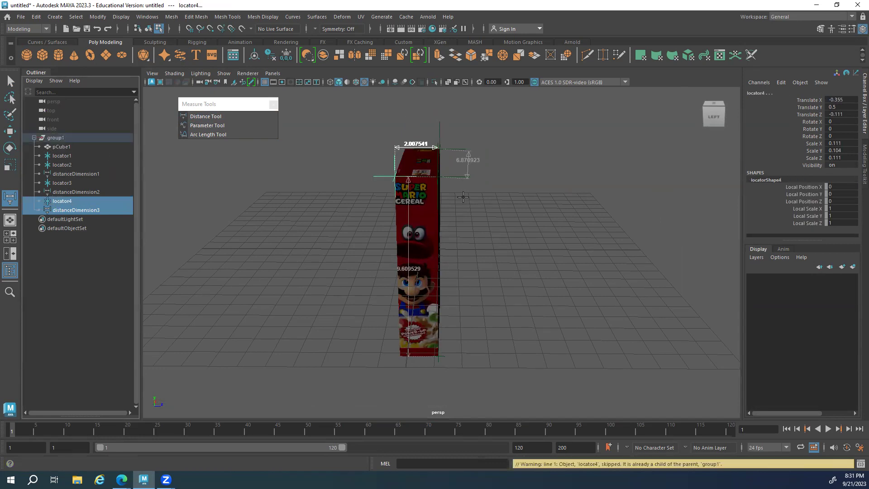
Undo the last parenting of locator4 and parent it together with distanceDimension3 under group1 again
key("r")
key("ctrl+z")
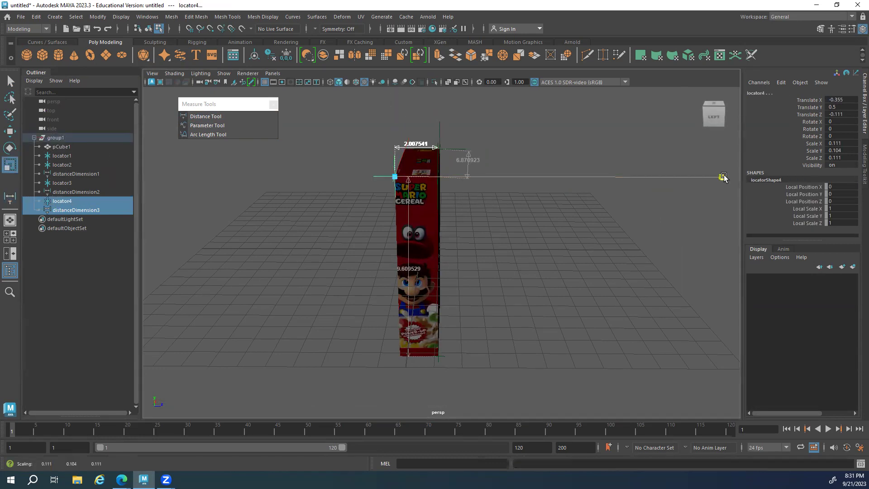
left_click(59, 141)
left_click_drag(48, 202, 53, 208)
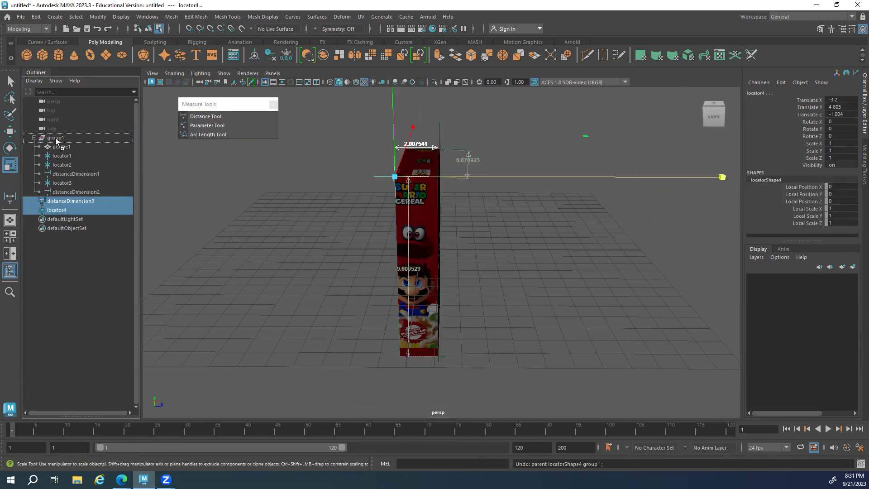
left_click_drag(55, 141, 56, 140)
left_click(274, 182)
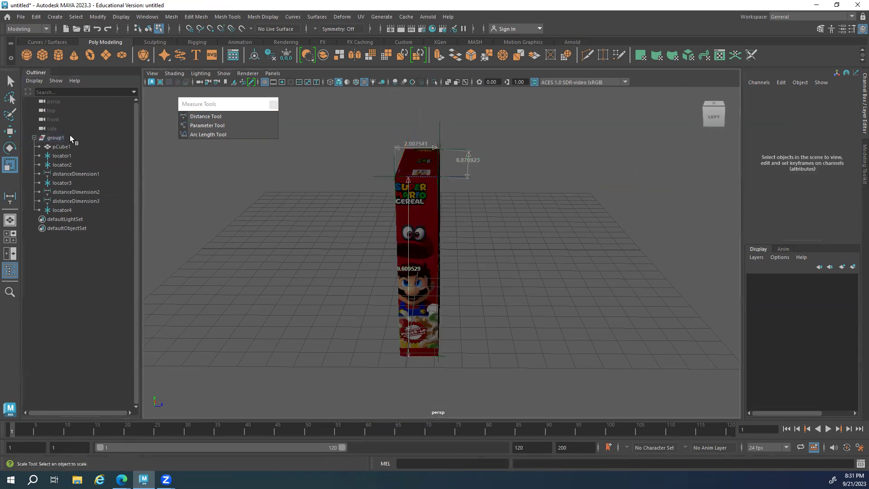
Scale group1 along its depth so that Scale Z is about 11.434
left_click(56, 138)
middle_click_drag(598, 254, 681, 246)
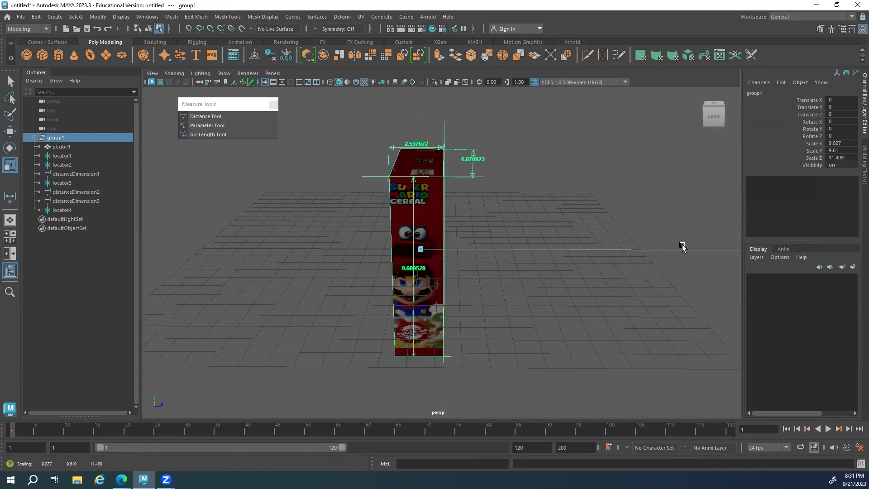
left_click_drag(653, 289, 564, 290, "alt")
right_click_drag(547, 272, 487, 274, "alt")
left_click_drag(488, 274, 485, 273, "alt")
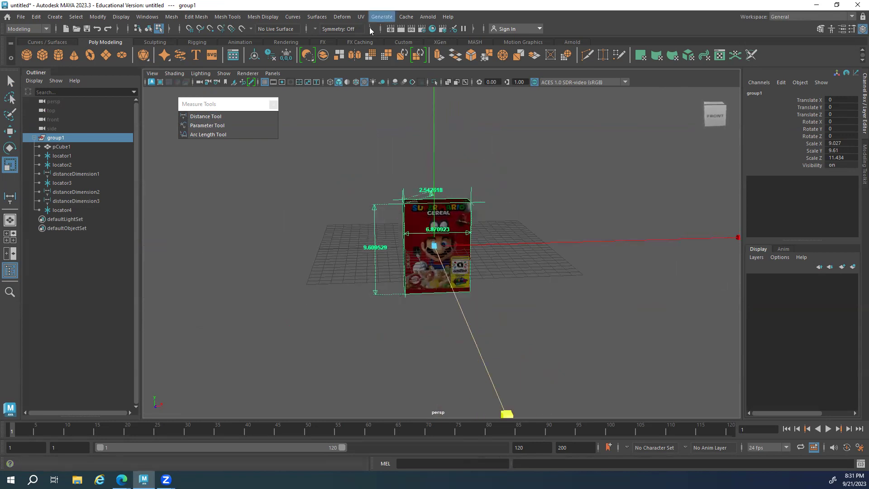
Switch to the UV Editing workspace, select all of the box's UVs and unfold them
left_click(795, 17)
left_click(798, 73)
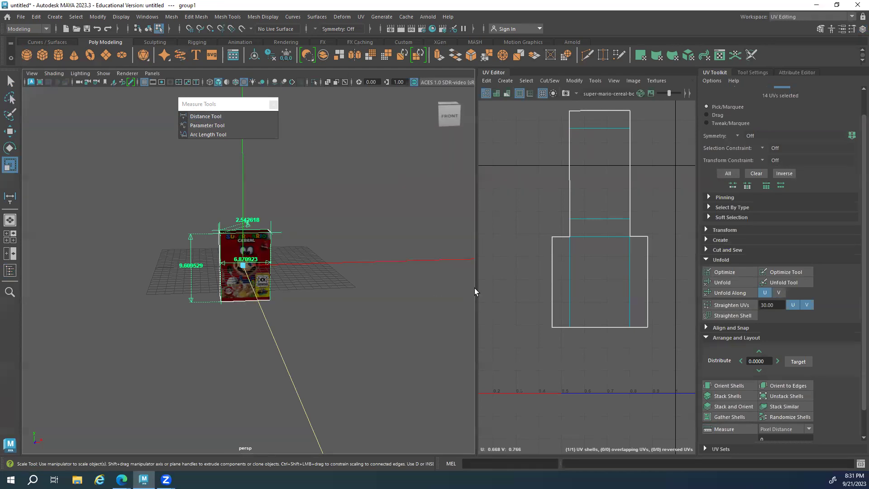
left_click_drag(473, 292, 309, 278)
left_click(730, 282)
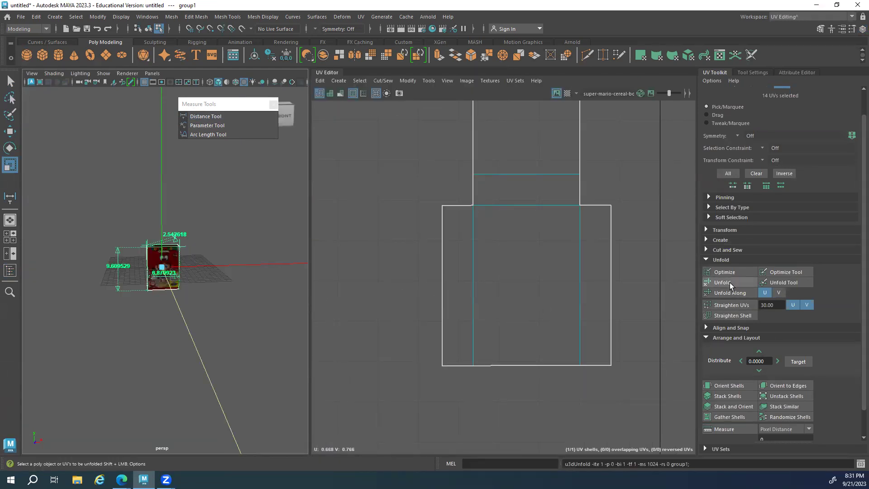
scroll(567, 222, "down", 5)
left_click_drag(649, 120, 443, 370)
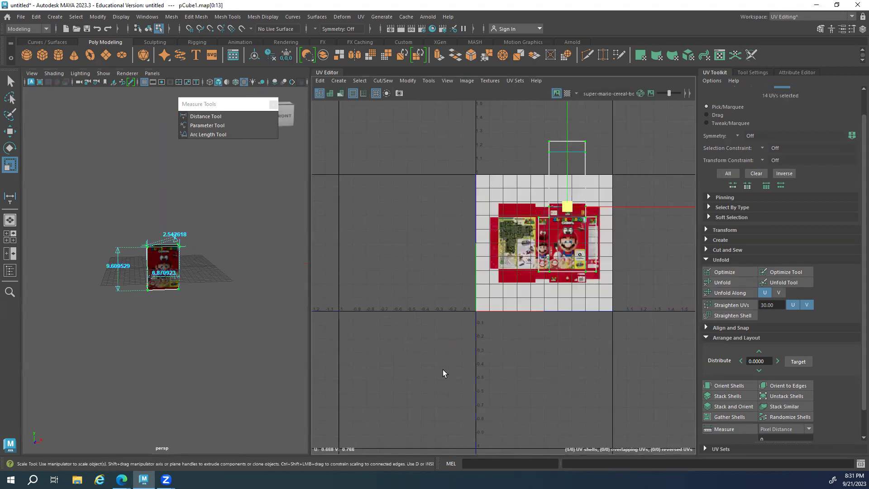
left_click(733, 281)
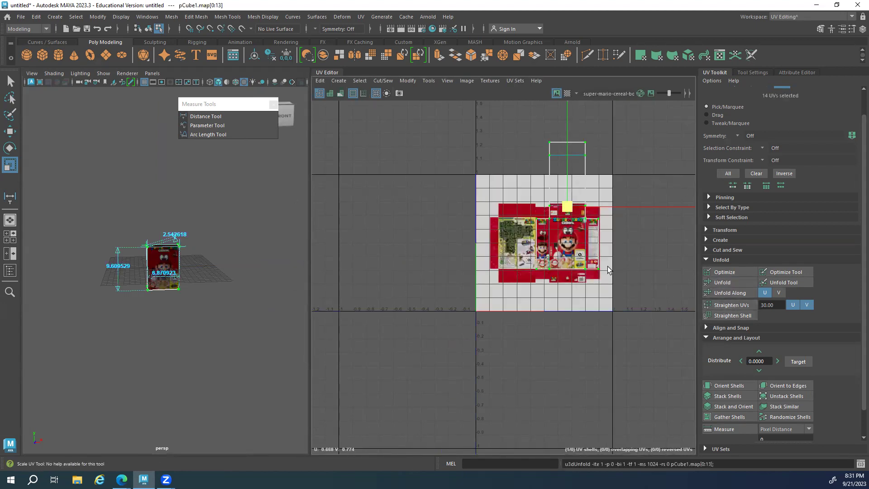
Move the UV pivot to the front panel's upper-left corner and shift the shell until that corner meets the artwork's fold corner
scroll(608, 269, "up", 3)
scroll(440, 272, "up", 2)
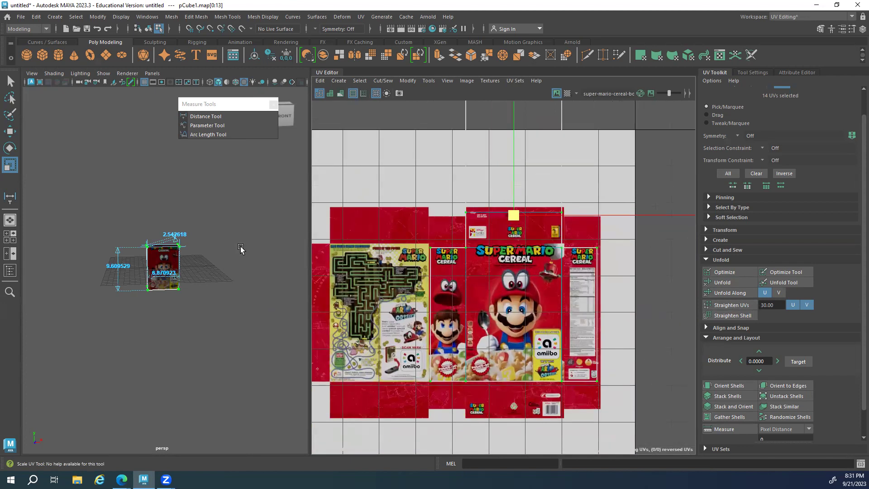
left_click_drag(309, 264, 140, 266)
scroll(543, 273, "up", 6)
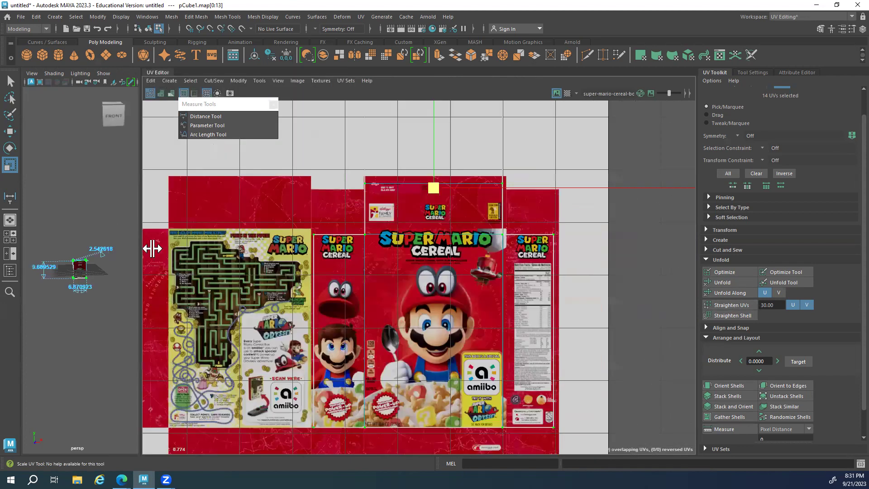
key("w")
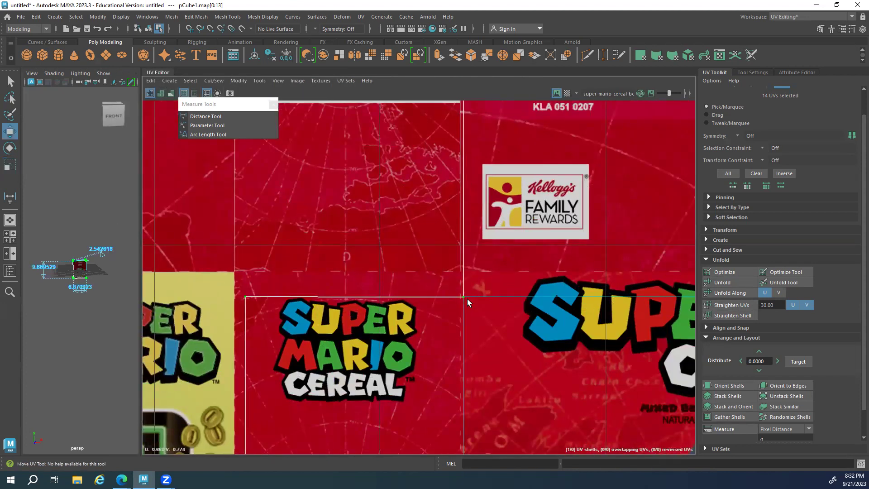
scroll(464, 297, "down", 3)
scroll(552, 297, "down", 8)
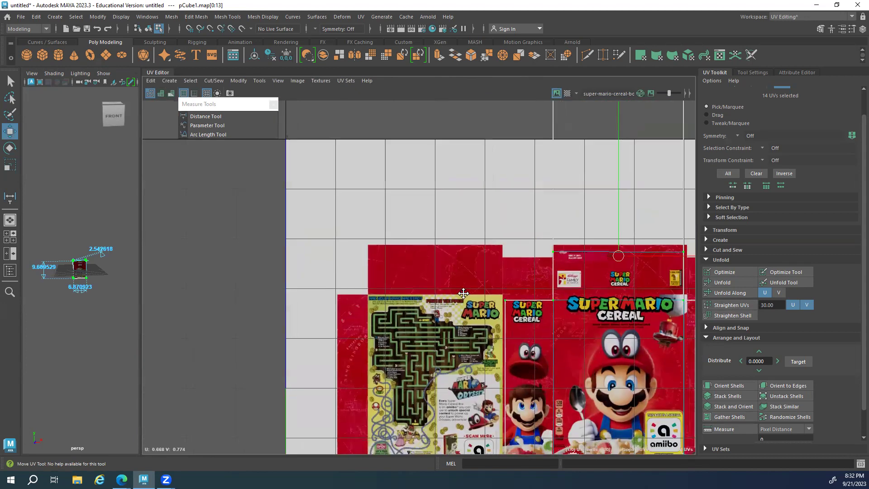
scroll(695, 277, "down", 3)
middle_click_drag(580, 295, 352, 293, "alt")
left_click_drag(496, 183, 510, 171)
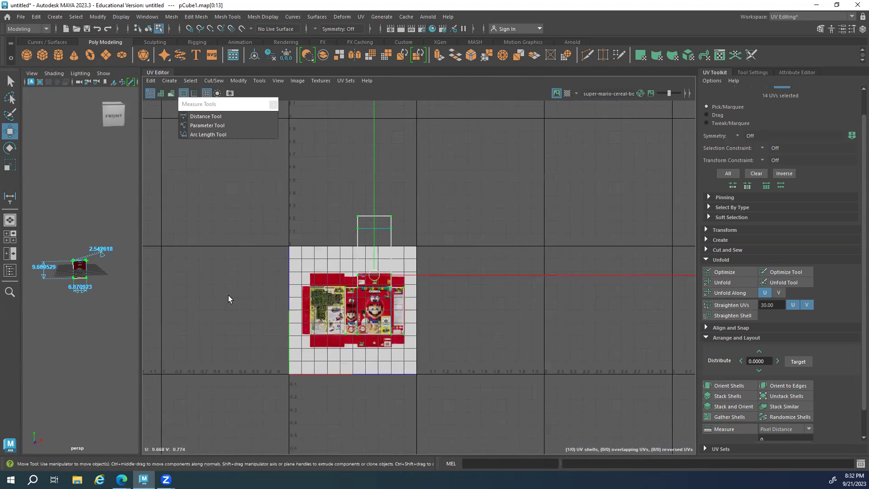
scroll(351, 288, "up", 8)
scroll(350, 281, "up", 2)
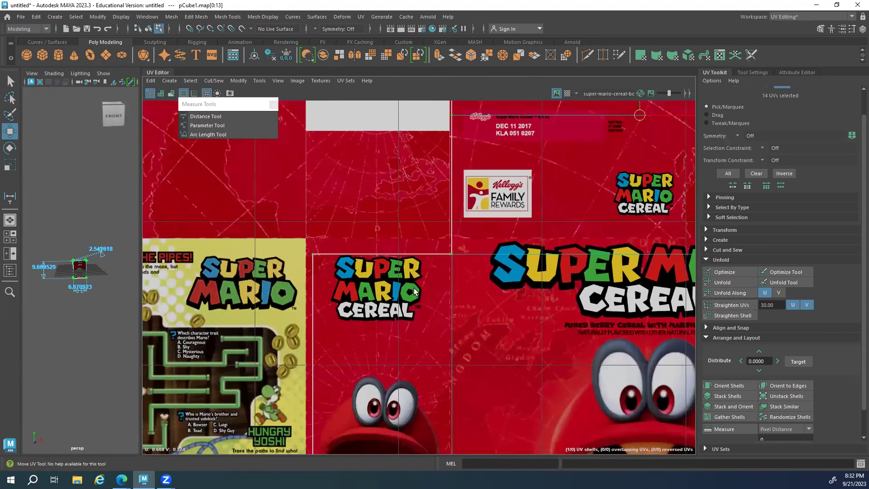
left_click_drag(641, 131, 453, 240)
middle_click_drag(452, 241, 453, 240)
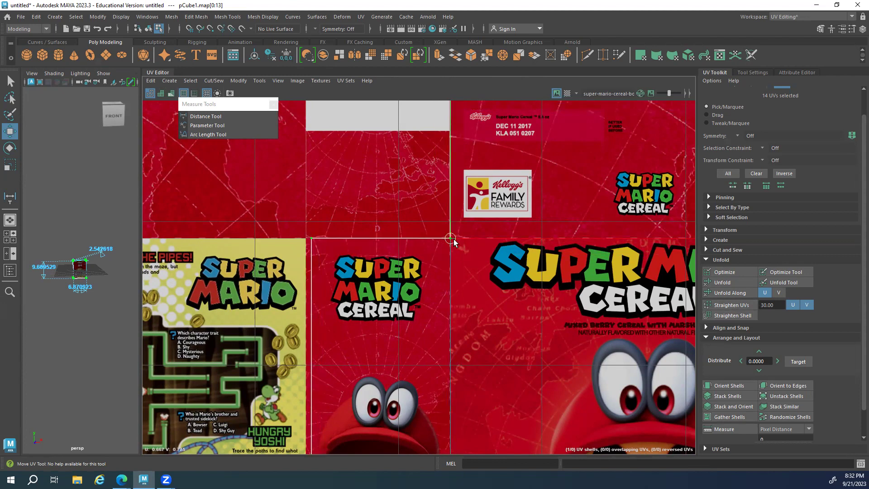
Scale the UV shell up slightly from the corner pivot so its panels match the artwork's front and side panel borders
scroll(454, 240, "down", 5)
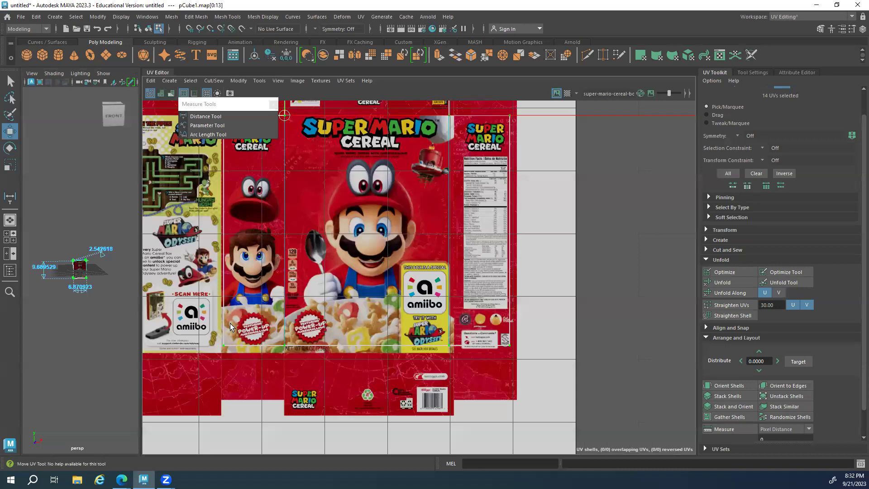
scroll(230, 323, "up", 2)
middle_click_drag(345, 269, 350, 279, "alt")
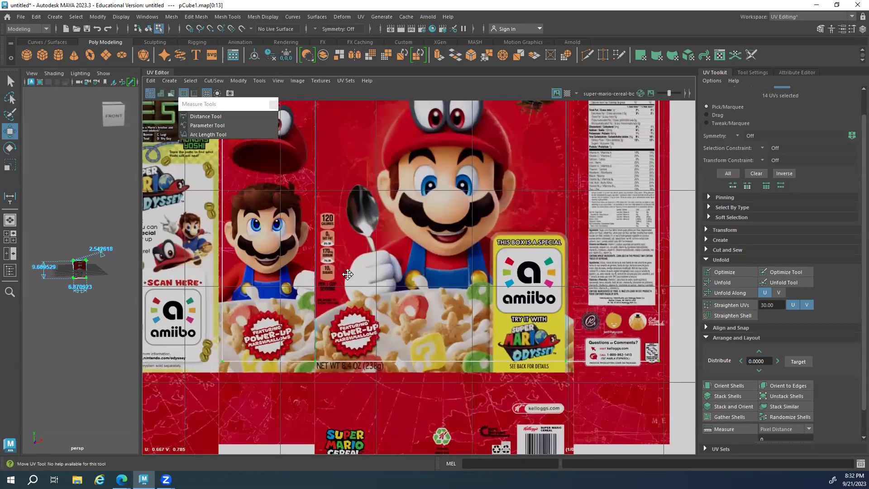
middle_click_drag(426, 219, 483, 343, "alt")
scroll(483, 343, "down", 2)
key("r")
middle_click_drag(417, 266, 316, 227, "alt")
scroll(398, 240, "down", 1)
left_click_drag(305, 145, 318, 149)
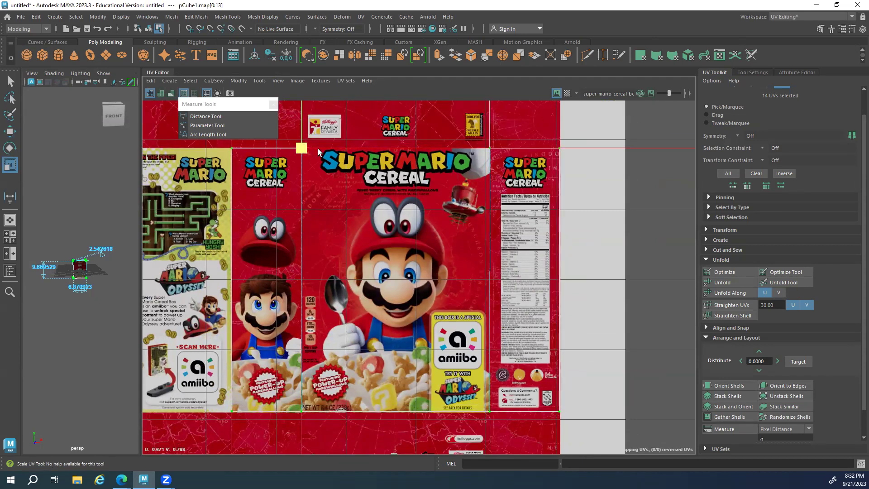
Unfold the selected UVs two more times to match the box's proportions
left_click(722, 282)
scroll(562, 295, "down", 6)
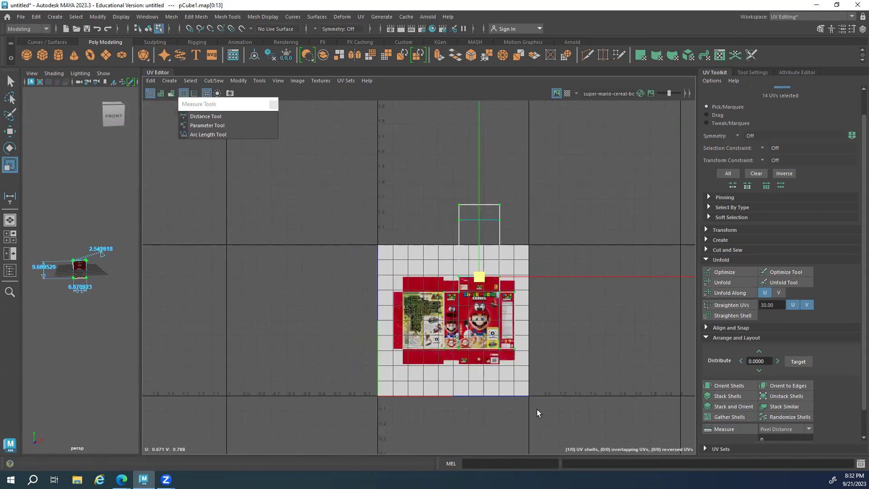
left_click(723, 282)
Place the pivot of the unfolded UVs back on the front panel's upper-left corner, ready for scaling
right_click_drag(381, 332, 625, 346, "alt")
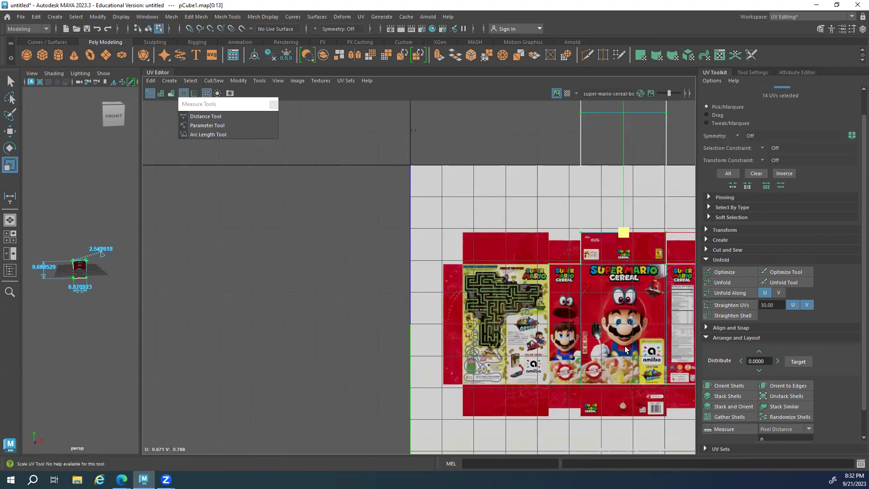
middle_click_drag(625, 346, 341, 307, "alt")
right_click_drag(236, 200, 298, 187, "alt")
scroll(299, 187, "up", 2)
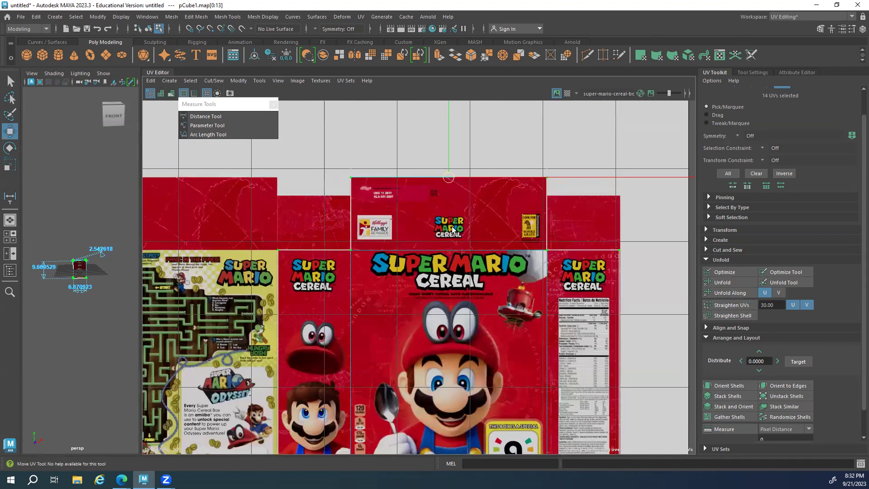
key("w")
middle_click_drag(355, 235, 360, 209, "alt")
key("r")
middle_click_drag(354, 266, 322, 319, "alt")
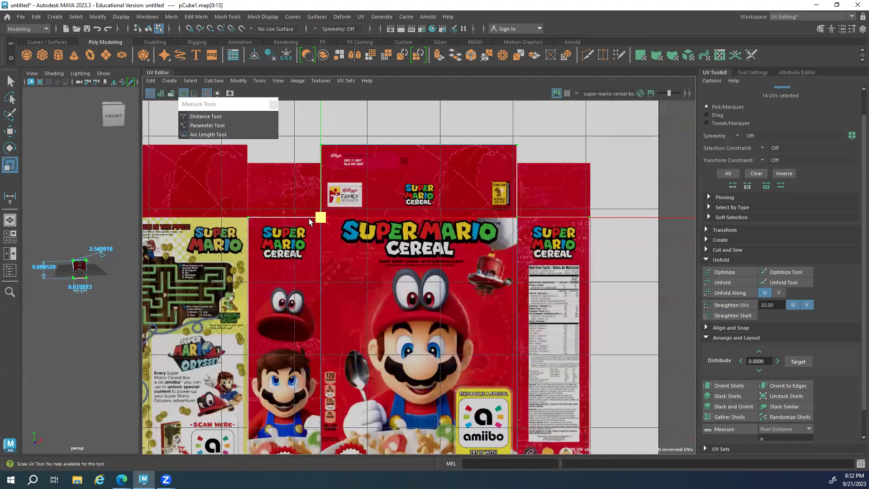
Examine how the UV edges line up with the artwork along the bottom border, the top fold line and the nutrition panel
middle_click_drag(332, 288, 366, 172, "alt")
scroll(461, 372, "up", 3)
middle_click_drag(326, 380, 332, 290, "alt")
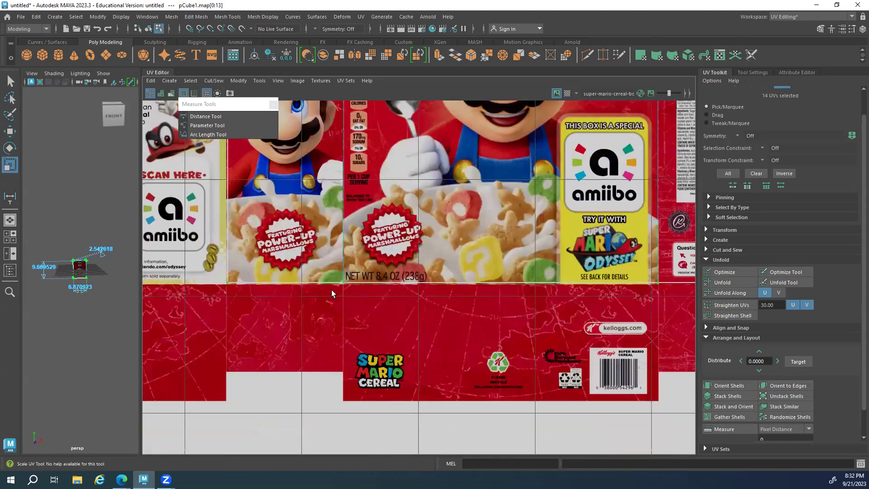
scroll(343, 289, "up", 5)
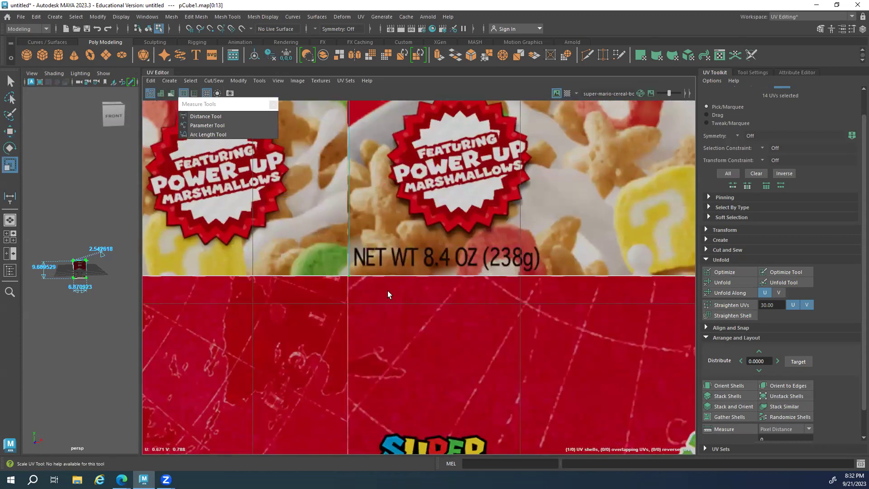
scroll(434, 271, "down", 3)
middle_click_drag(434, 223, 378, 389, "alt")
middle_click_drag(438, 212, 425, 385, "alt")
middle_click_drag(441, 272, 444, 383, "alt")
middle_click_drag(407, 233, 400, 411, "alt")
key("w")
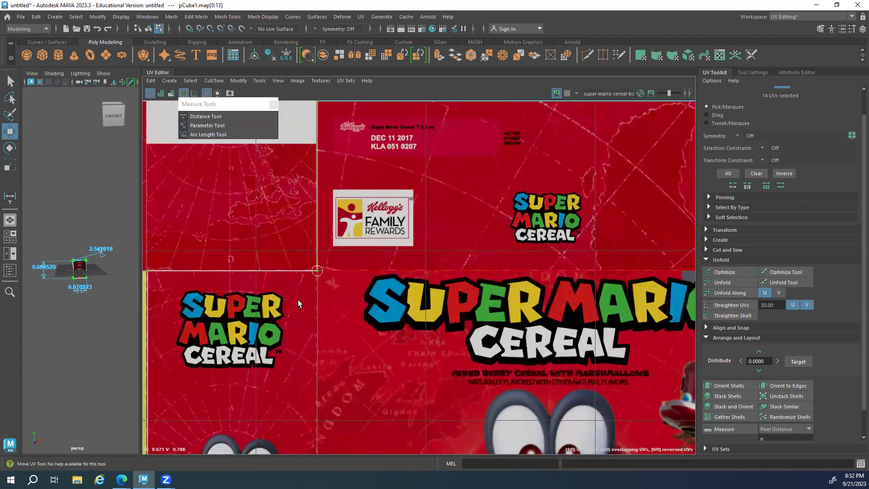
scroll(299, 294, "up", 2)
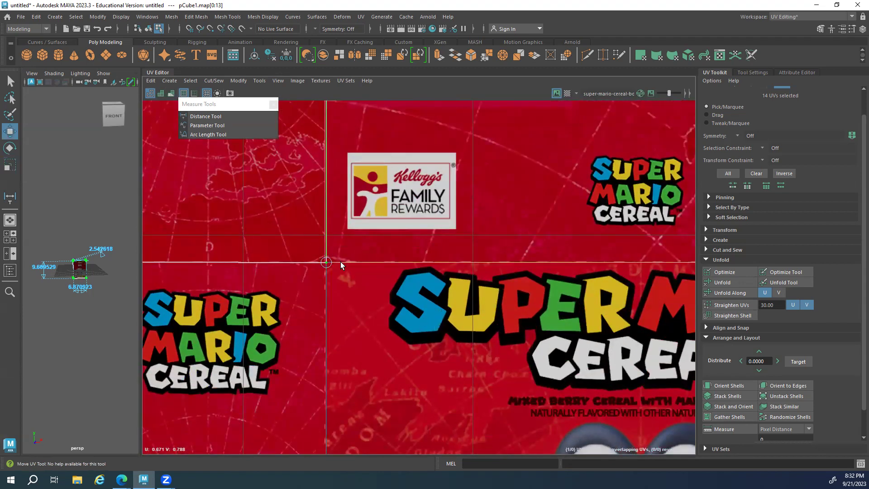
right_click_drag(406, 328, 275, 301, "alt")
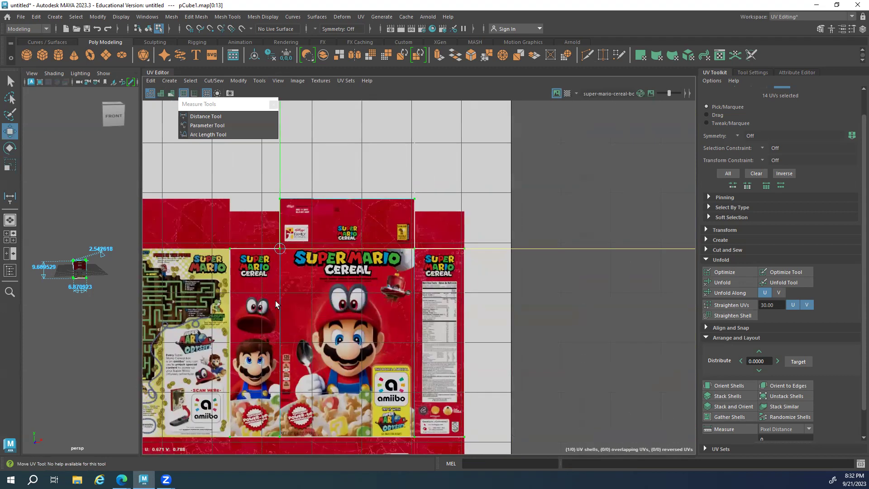
right_click_drag(404, 308, 667, 331, "alt")
middle_click_drag(622, 307, 513, 329, "alt")
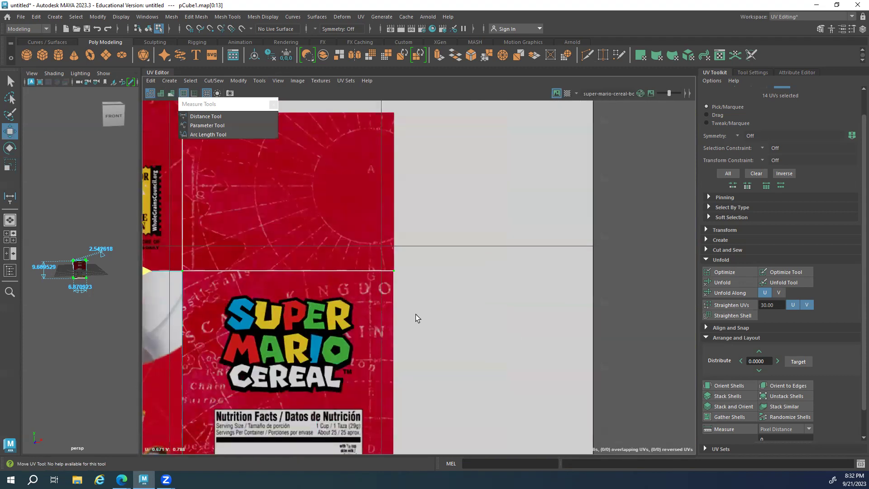
right_click_drag(413, 312, 759, 362, "alt")
scroll(520, 344, "down", 6)
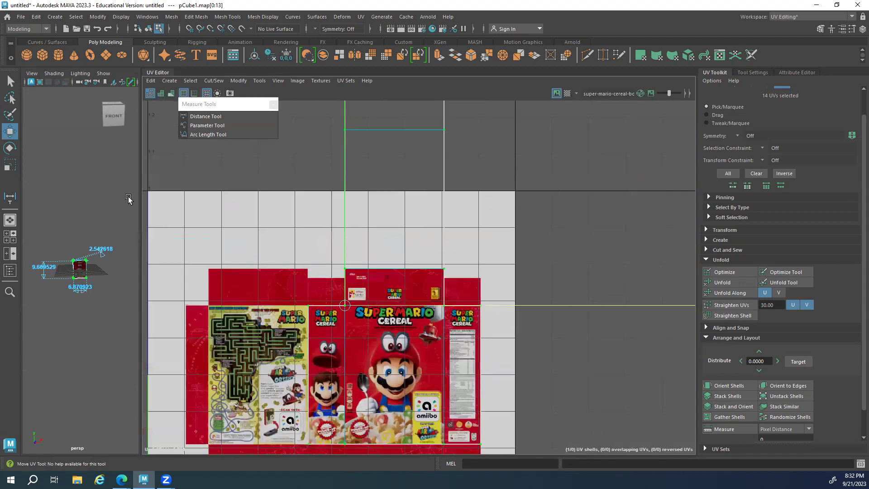
Enlarge the perspective view and inspect the artwork on the box's front face and lower edges
key("space")
key("space")
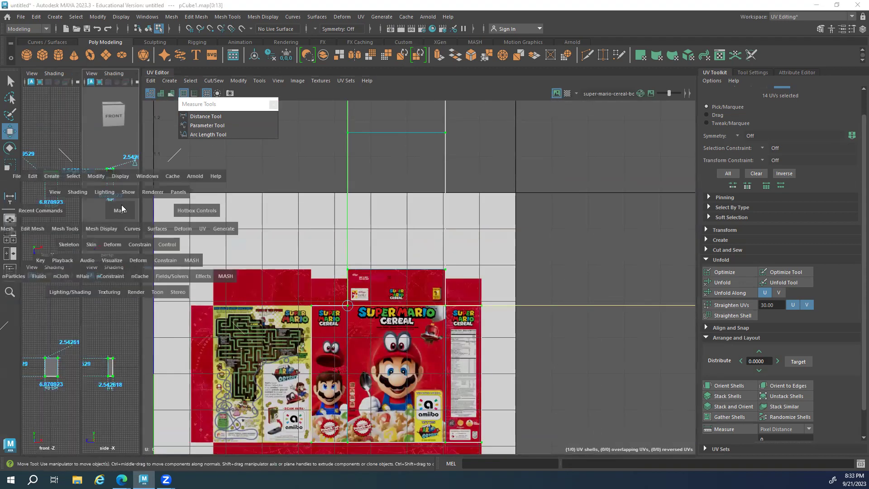
left_click_drag(142, 233, 598, 237)
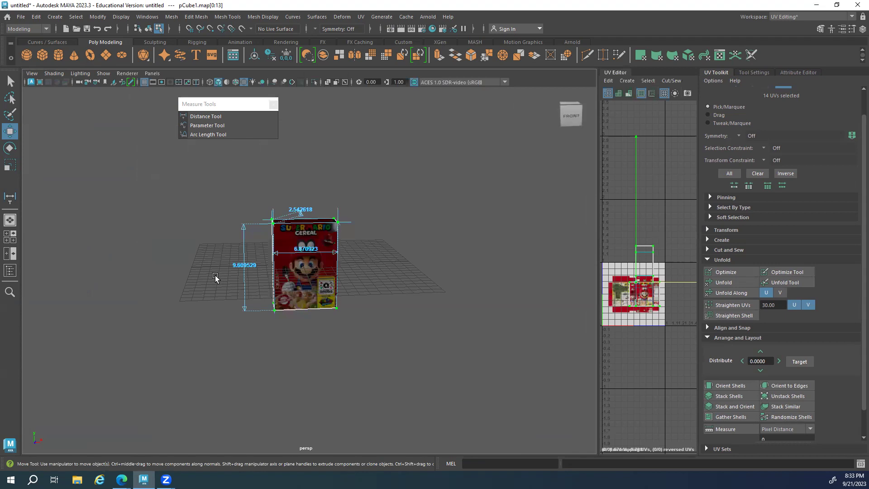
scroll(404, 322, "up", 10)
scroll(357, 308, "down", 3)
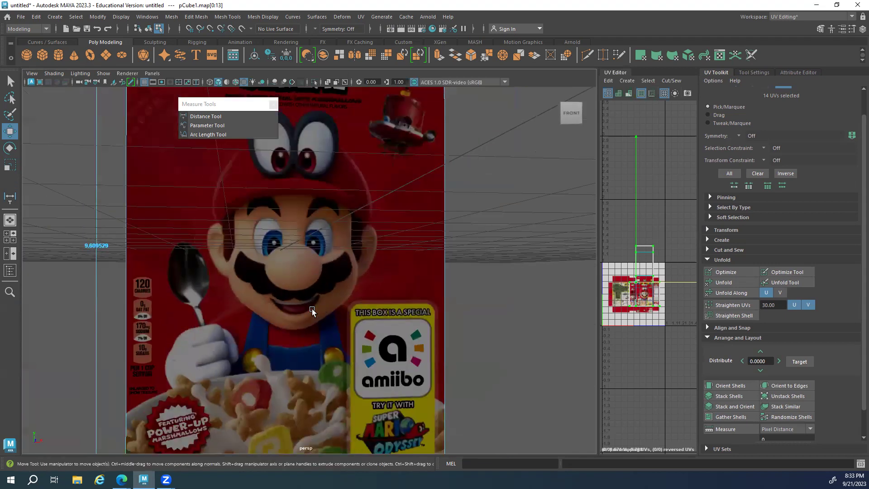
middle_click_drag(403, 324, 392, 297, "alt")
scroll(380, 294, "down", 2)
left_click_drag(314, 286, 401, 297, "alt")
middle_click_drag(326, 194, 371, 304, "alt")
left_click_drag(370, 306, 403, 349, "alt")
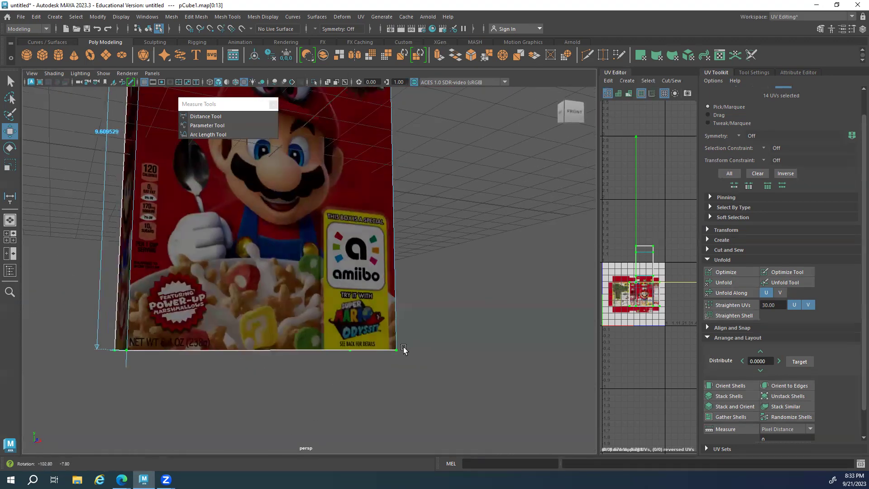
left_click_drag(426, 267, 454, 287, "alt")
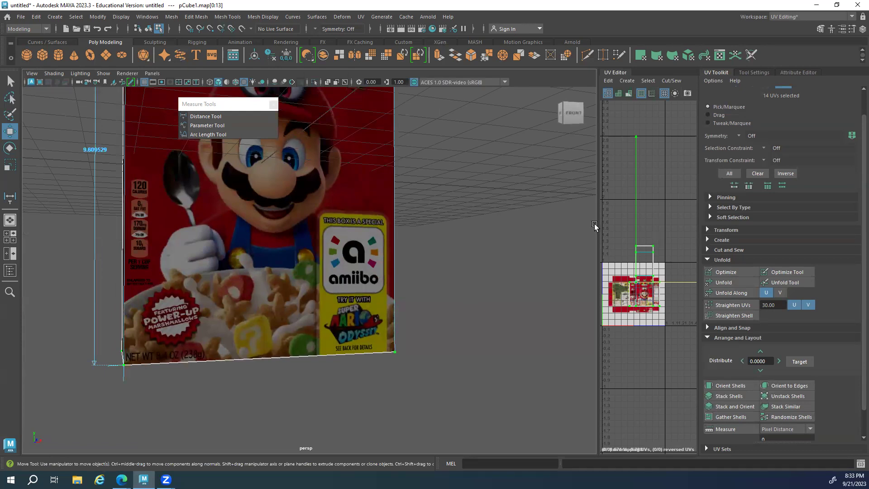
Widen the UV Editor and examine the whole UV layout over the cereal box artwork
left_click_drag(598, 224, 247, 226)
middle_click_drag(387, 329, 406, 257, "alt")
scroll(435, 260, "up", 1)
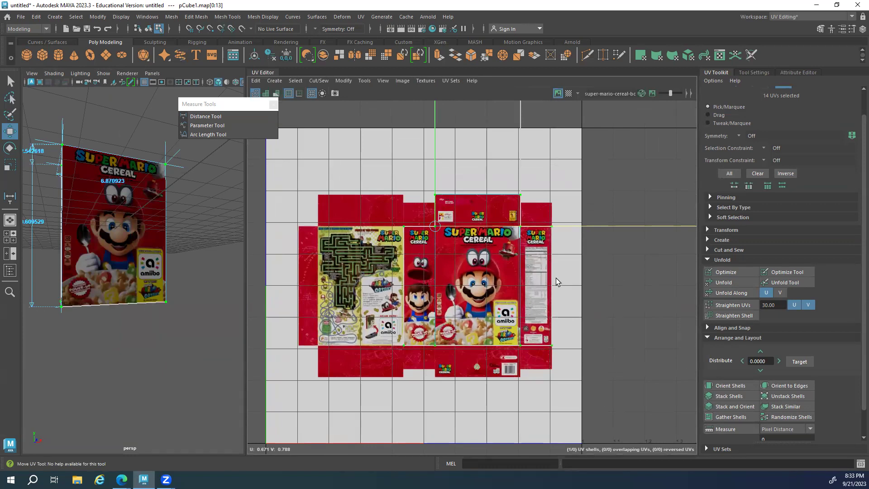
scroll(556, 275, "down", 3)
middle_click_drag(515, 211, 484, 258, "alt")
scroll(484, 257, "down", 2)
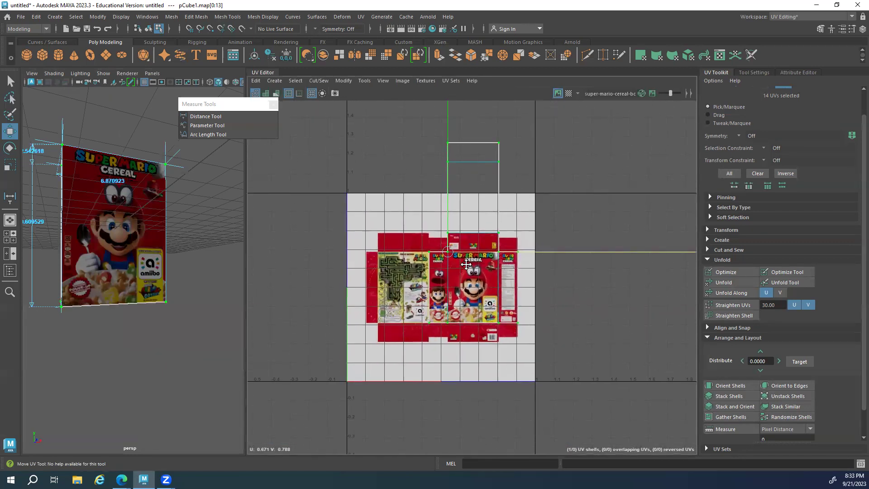
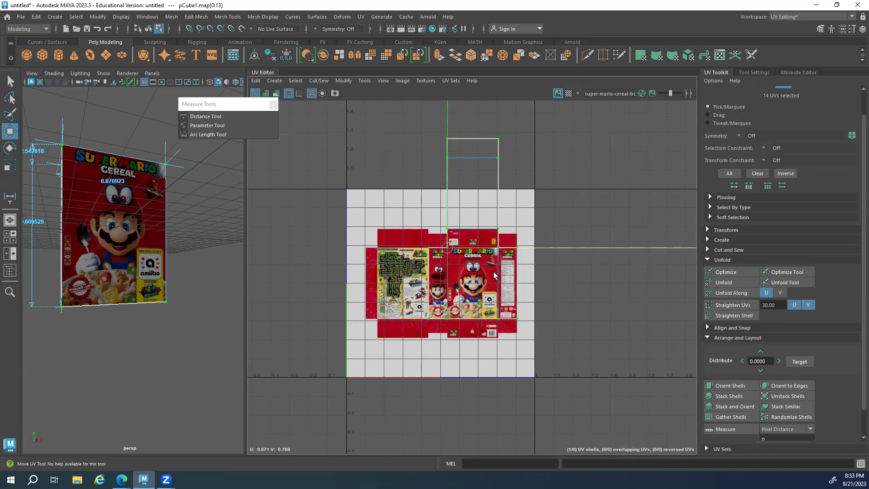
Hide the artwork image behind the UVs and select the two uppermost faces of the layout to locate them on the box
left_click(557, 93)
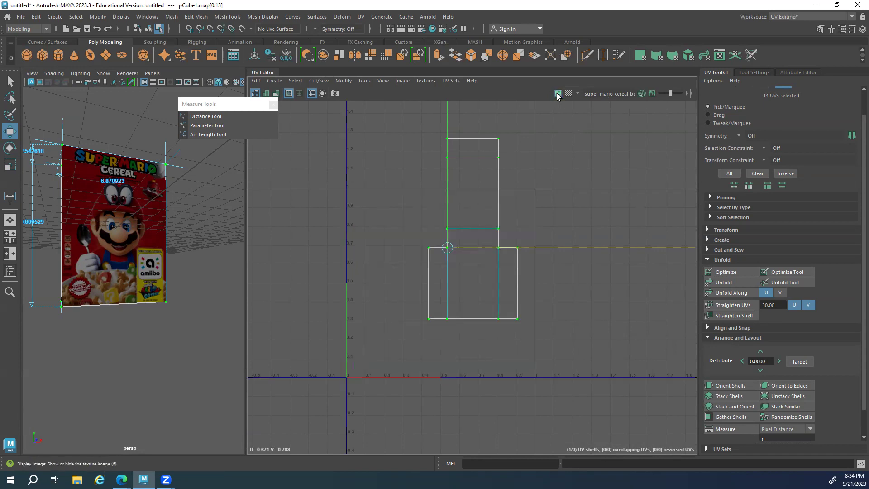
left_click(552, 190)
middle_click_drag(561, 185, 433, 247, "alt")
scroll(363, 230, "up", 1)
right_click_drag(371, 205, 360, 234)
left_click_drag(436, 170, 268, 286)
middle_click_drag(337, 272, 527, 225, "alt")
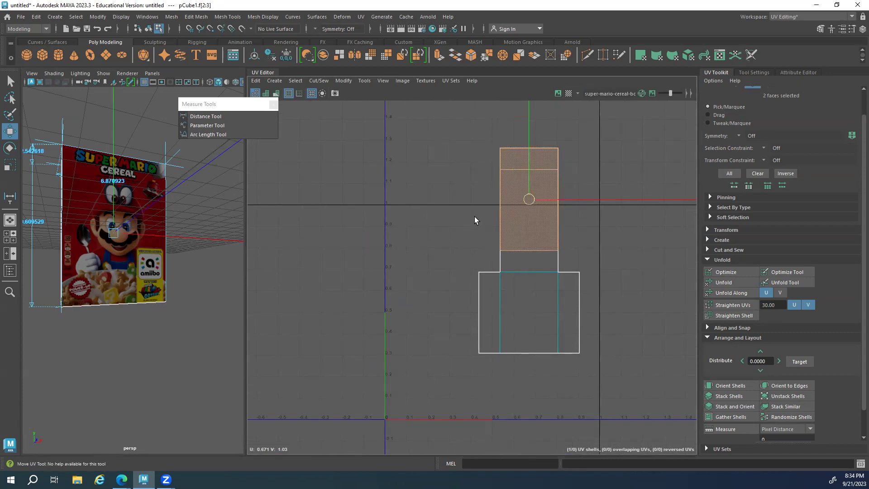
left_click_drag(128, 220, 267, 233, "alt")
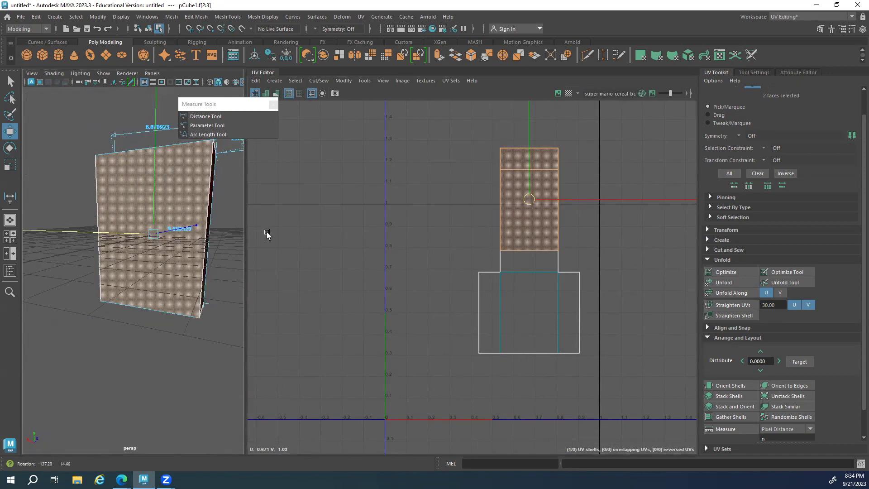
middle_click_drag(551, 285, 470, 278, "alt")
left_click(585, 257)
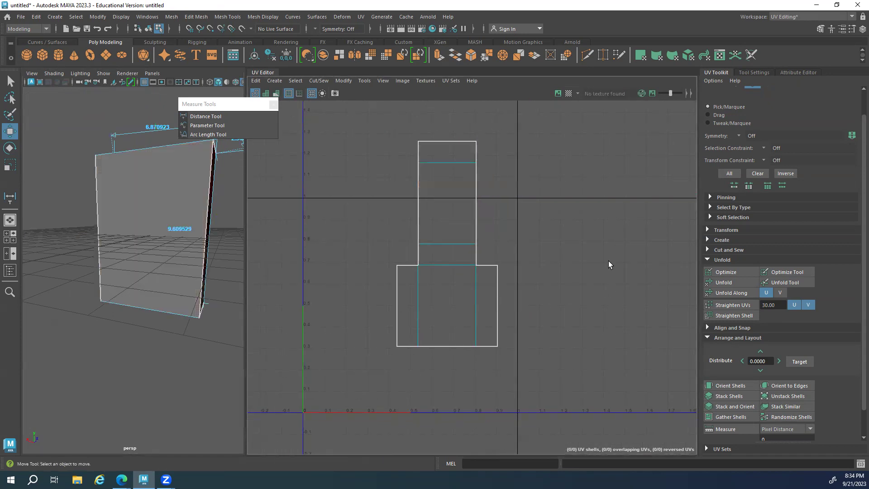
Collapse the Unfold and the Arrange and Layout tools and show the Cut and Sew tools instead
left_click(707, 259)
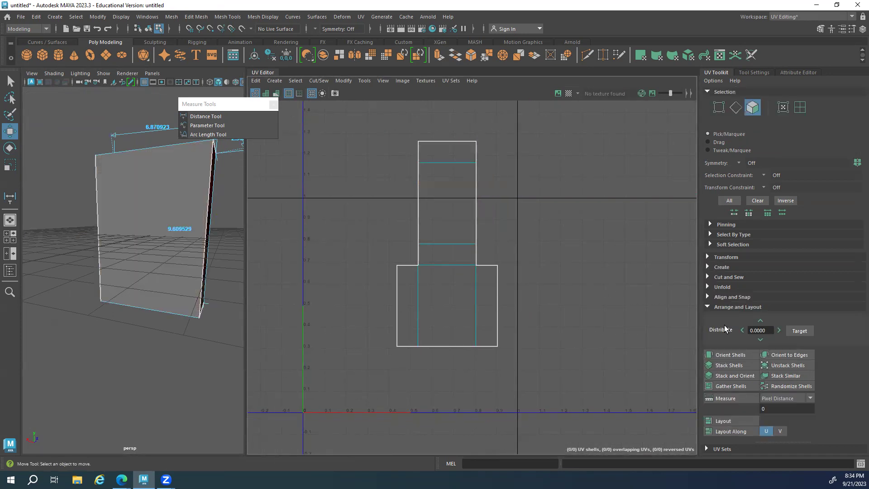
left_click(707, 306)
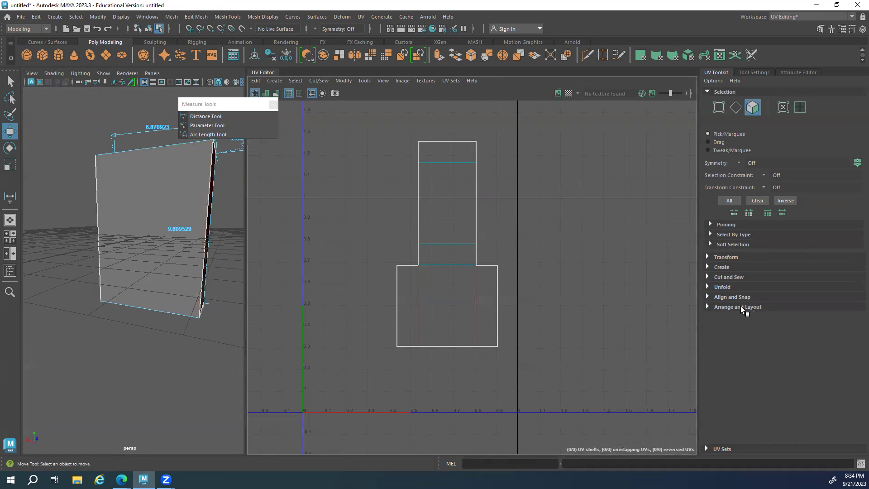
left_click(708, 277)
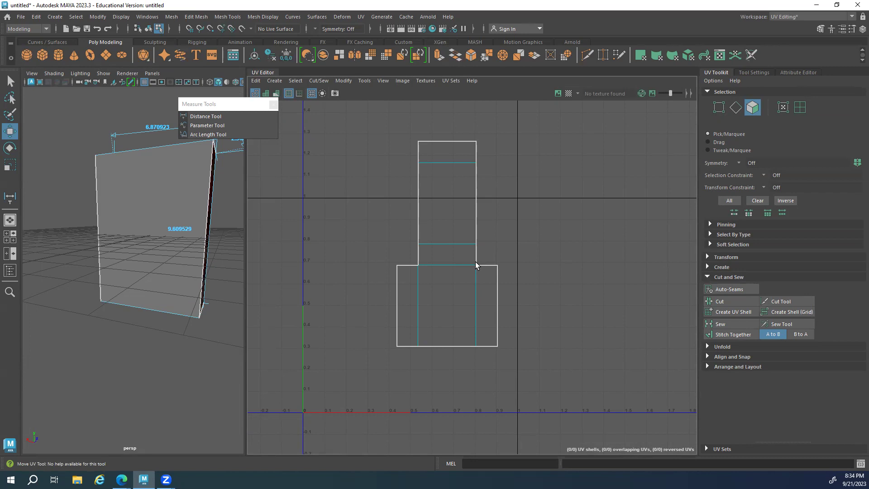
Cut the UVs along the edge between the box's top panel and the back panel
left_click(470, 243)
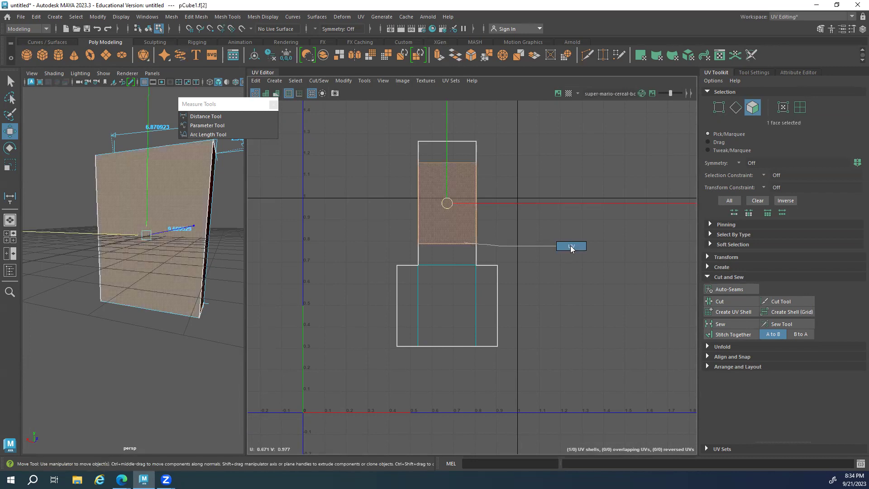
scroll(584, 245, "down", 2)
left_click(475, 284)
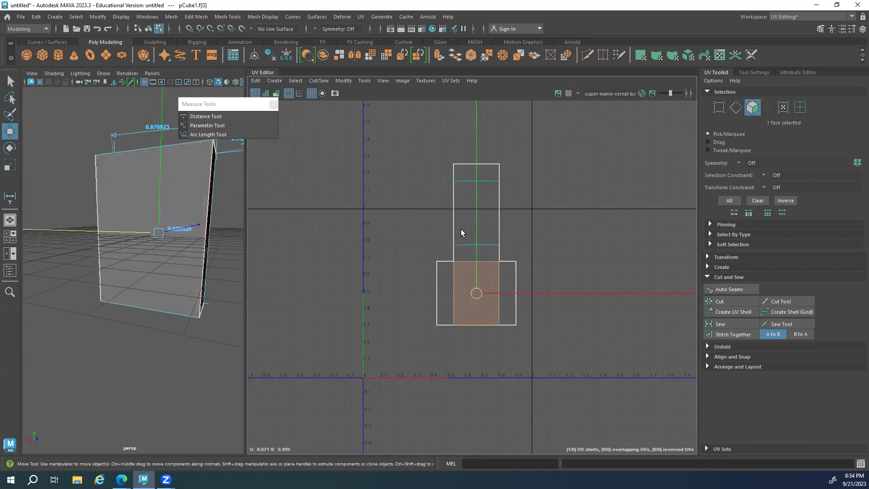
left_click(461, 229)
right_click_drag(455, 252, 502, 229)
left_click(475, 245)
middle_click_drag(434, 248, 434, 298, "alt")
right_click_drag(434, 299, 563, 302, "alt")
left_click_drag(157, 176, 122, 186, "alt")
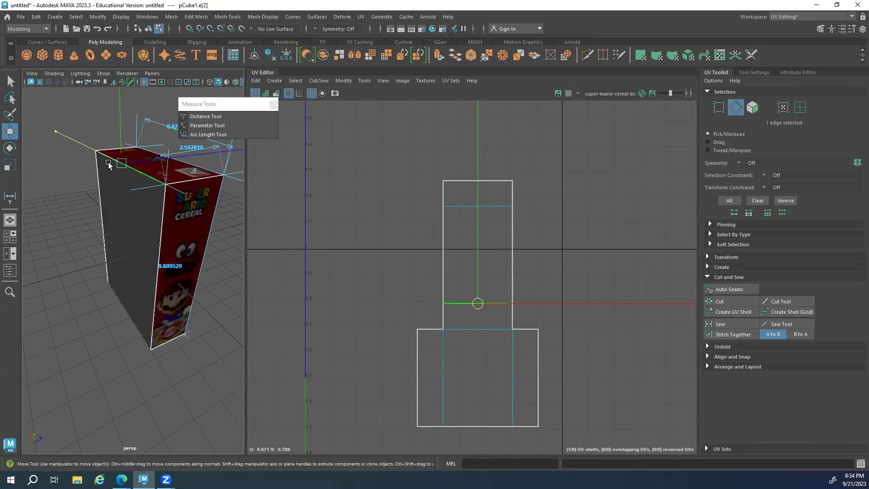
middle_click_drag(534, 341, 522, 294, "alt")
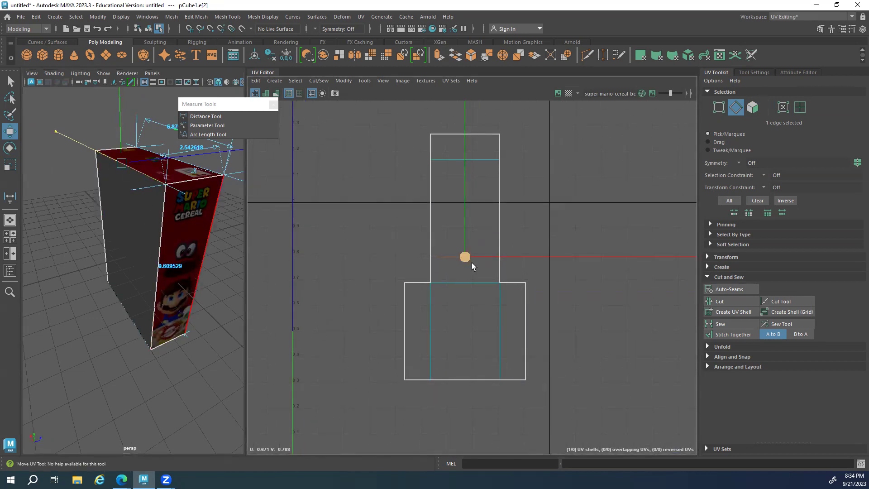
left_click(728, 302)
Inspect the cut edge between the top and back panels up close and within the whole UV layout
scroll(375, 254, "up", 3)
middle_click_drag(505, 296, 401, 314, "alt")
right_click_drag(380, 298, 650, 349, "alt")
middle_click_drag(318, 257, 315, 277, "alt")
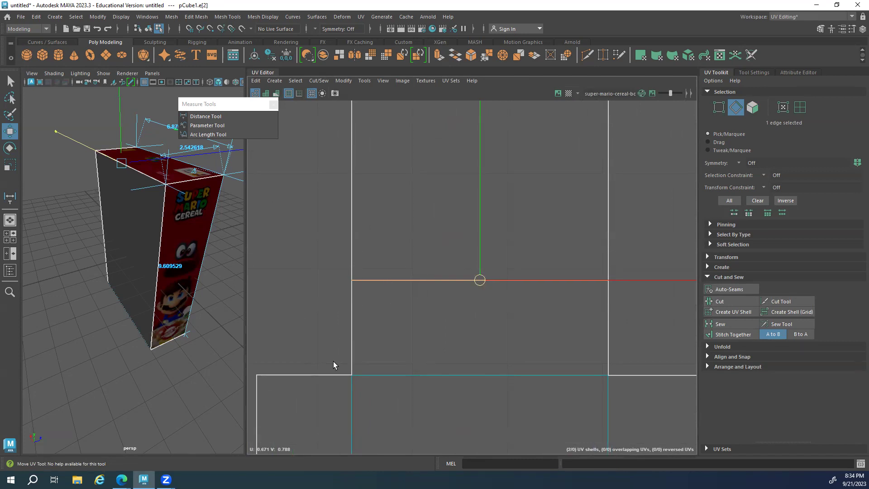
right_click_drag(525, 339, 295, 302, "alt")
middle_click_drag(461, 409, 416, 296, "alt")
right_click_drag(496, 314, 393, 259, "alt")
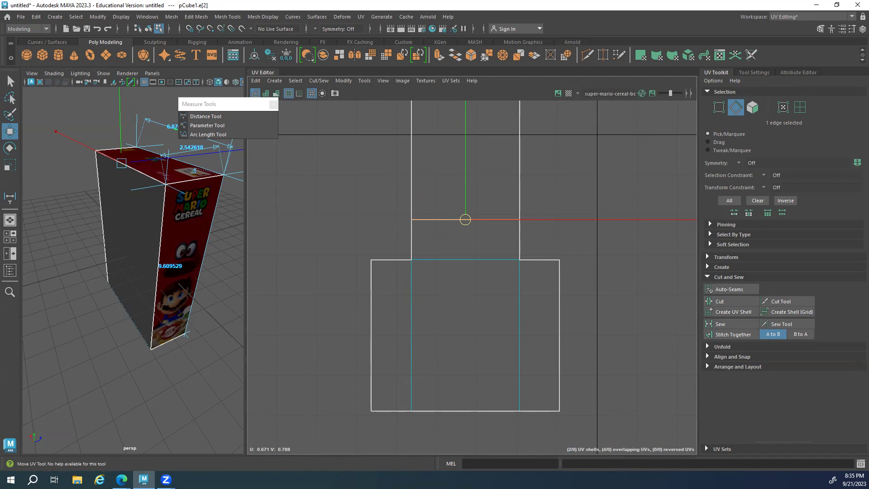
scroll(544, 275, "down", 4)
middle_click_drag(570, 217, 536, 289, "alt")
middle_click_drag(423, 339, 428, 317, "alt")
Select the whole cut-off shell with the back and bottom panels and move it to the left of the remaining shell
left_click(466, 277)
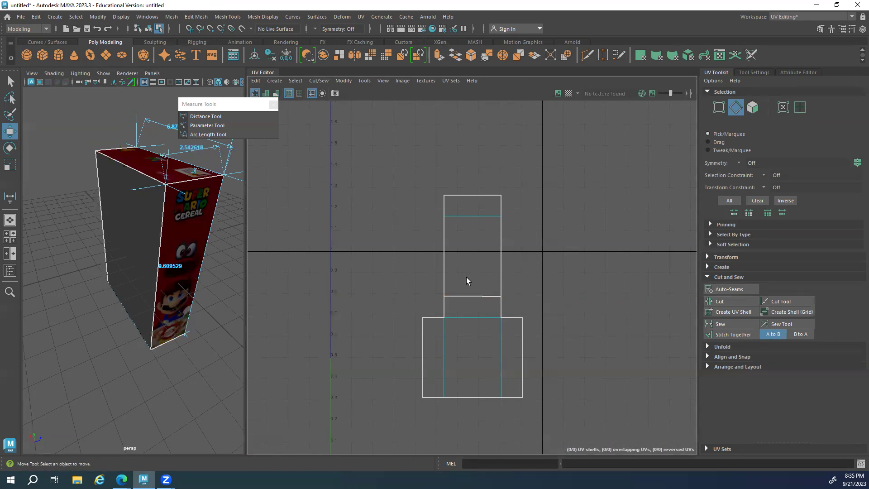
right_click_drag(501, 216, 538, 215)
left_click_drag(531, 179, 496, 201)
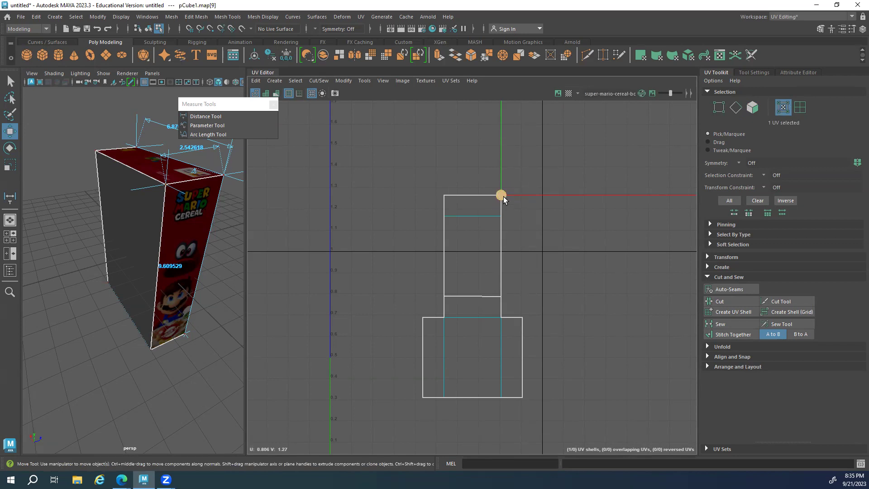
right_click(503, 197)
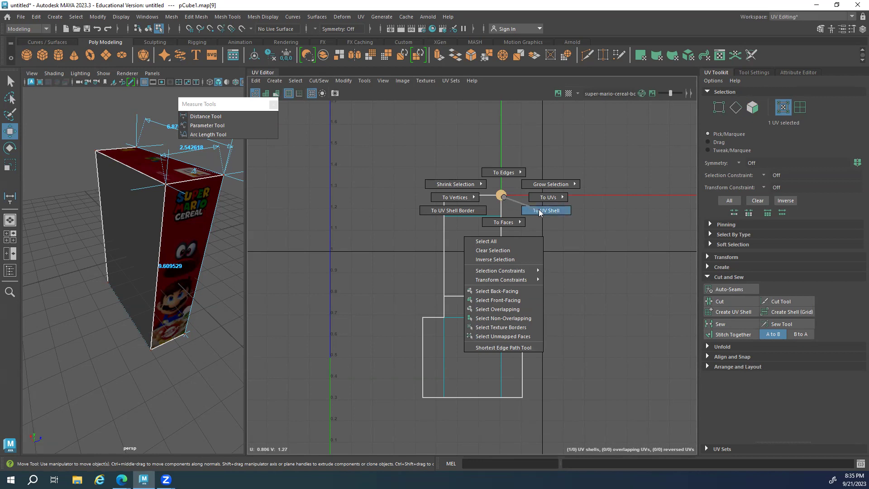
right_click_drag(533, 209, 532, 214, "ctrl")
middle_click_drag(492, 321, 490, 302, "alt")
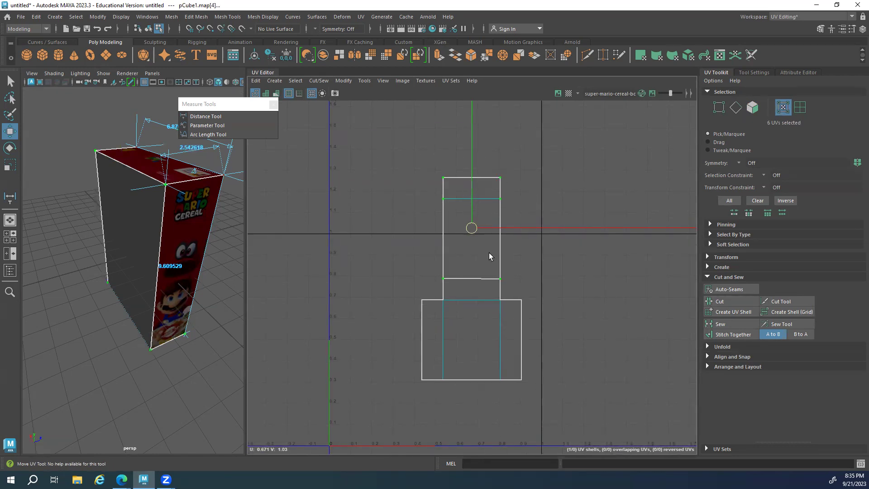
left_click_drag(471, 228, 368, 329)
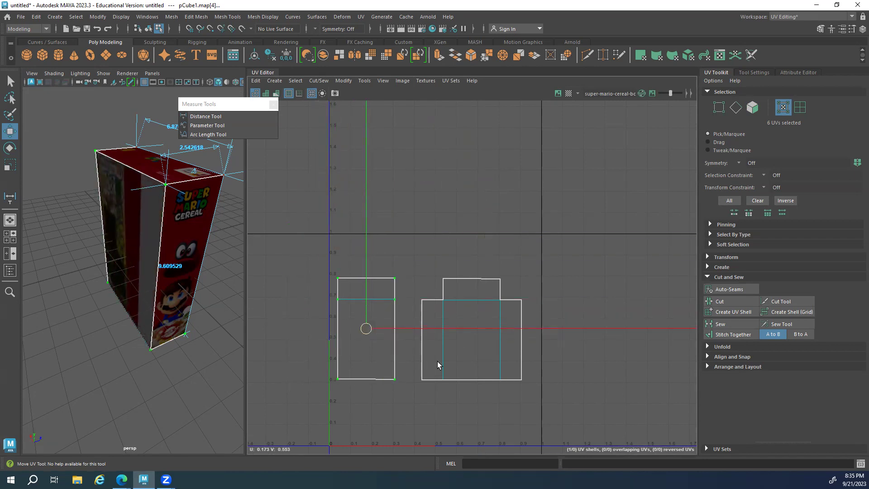
Select each of the two UV shells in turn to check which UVs belong to it
middle_click_drag(437, 361, 433, 284, "alt")
left_click_drag(535, 153, 389, 306)
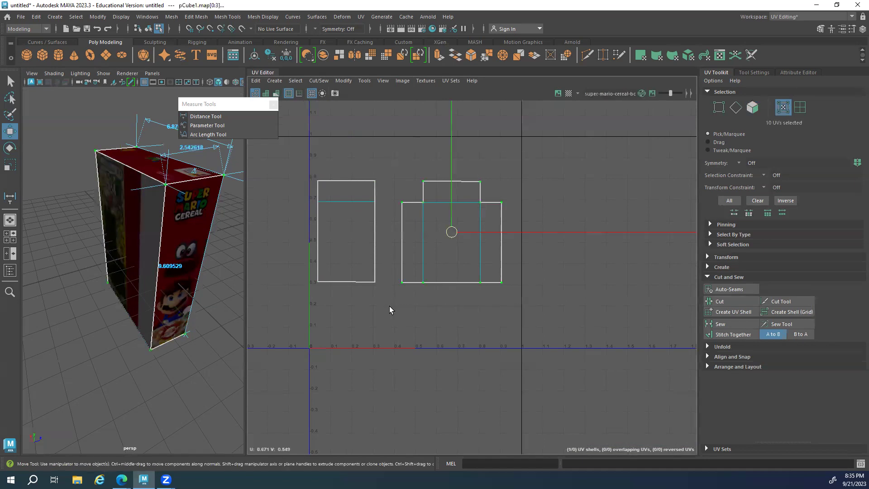
left_click_drag(388, 152, 261, 329)
middle_click_drag(402, 318, 426, 322, "alt")
left_click_drag(545, 189, 387, 374)
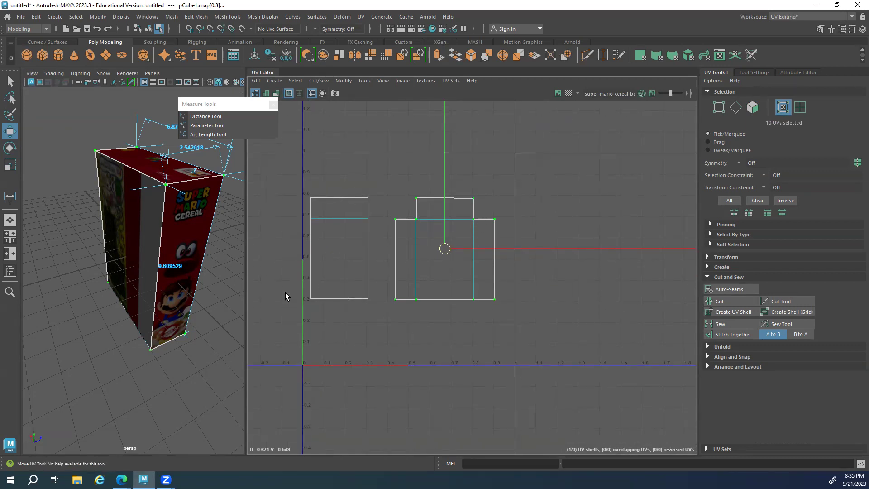
right_click_drag(415, 261, 425, 219)
left_click(431, 220)
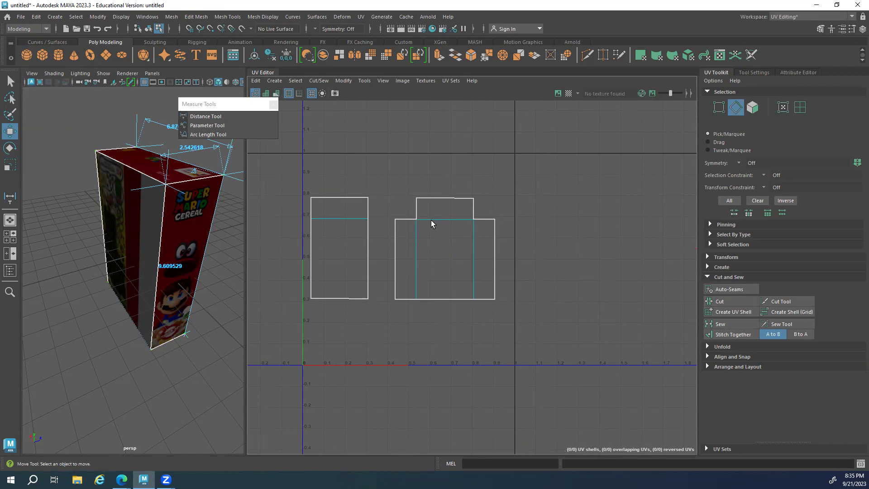
left_click_drag(438, 210, 432, 238)
left_click_drag(421, 253, 404, 275, "shift")
left_click_drag(485, 271, 466, 287, "shift")
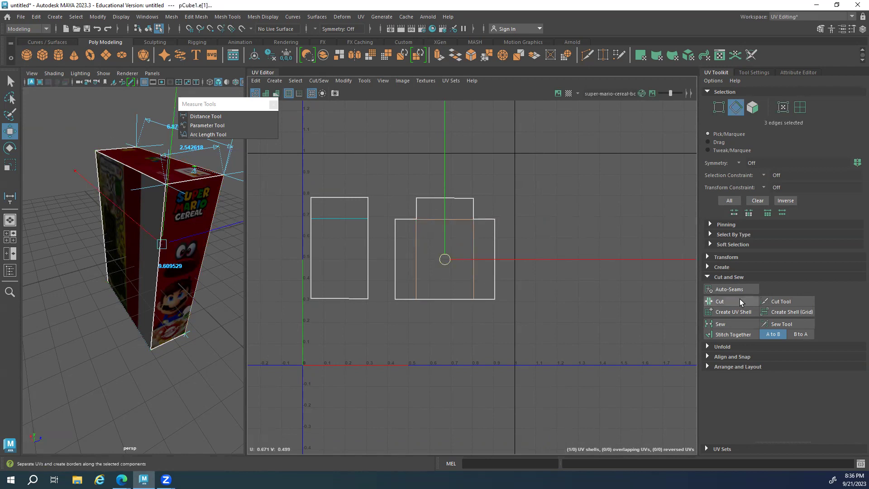
left_click(369, 262)
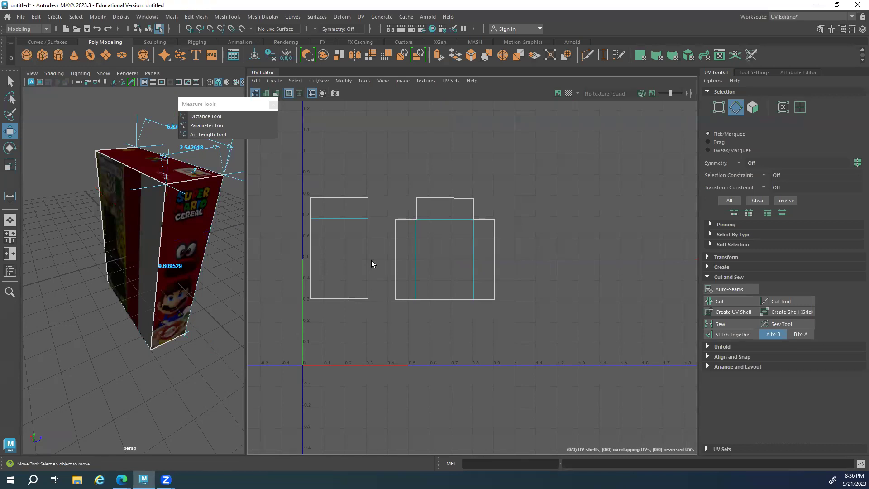
Try shifting each of the two UV shells separately and undo each of the moves
key("F12")
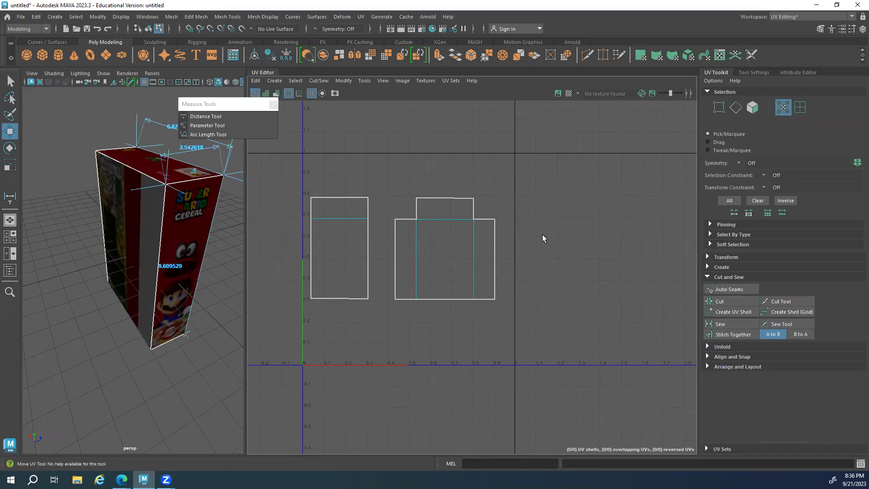
left_click_drag(552, 161, 381, 343)
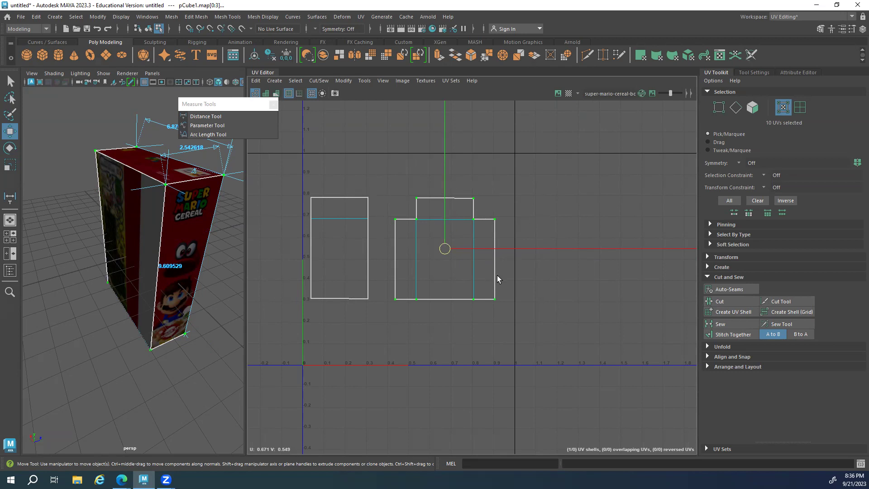
left_click_drag(444, 249, 461, 247)
key("ctrl+z")
left_click_drag(376, 186, 263, 366)
left_click_drag(337, 250, 342, 254)
key("ctrl+z")
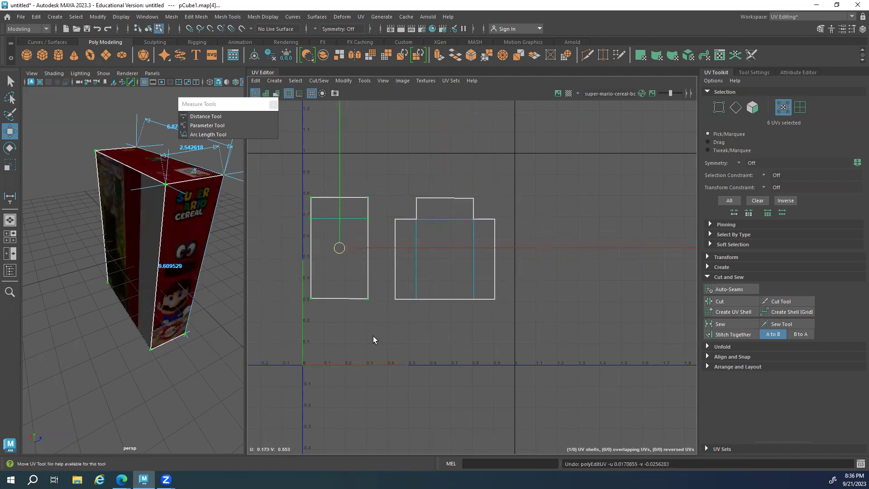
left_click_drag(530, 179, 377, 348)
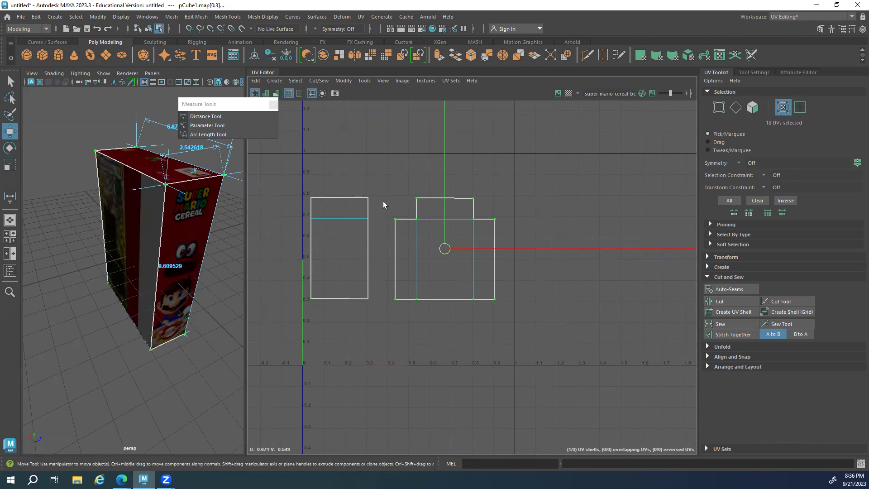
left_click_drag(380, 176, 257, 343)
mouse_move(338, 249)
left_mouse_down()
mouse_move(345, 243)
mouse_move(340, 249)
left_mouse_up()
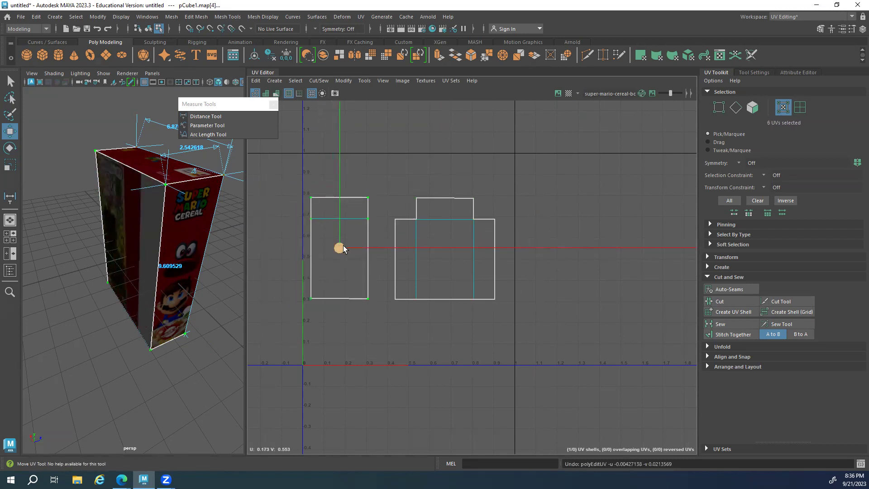
Cut the UVs along the three inner edges joining the front panel to the top and both side panels
key("F10")
left_click(417, 265, "shift")
left_click(477, 290, "shift")
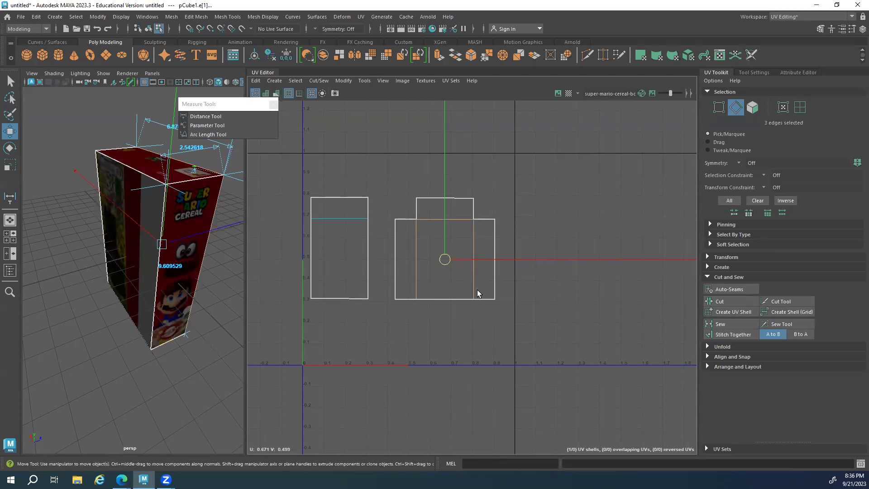
left_click(736, 301)
Move the top panel and both side panels away from the front panel so the cut UV shells stand apart
key("F12")
left_click_drag(528, 207, 537, 259)
double_click(493, 218)
left_click_drag(477, 191, 461, 208)
right_click_drag(460, 208, 464, 180, "ctrl")
left_click_drag(444, 177, 442, 159)
double_click(394, 222)
left_click_drag(455, 260, 443, 266)
left_click(486, 322)
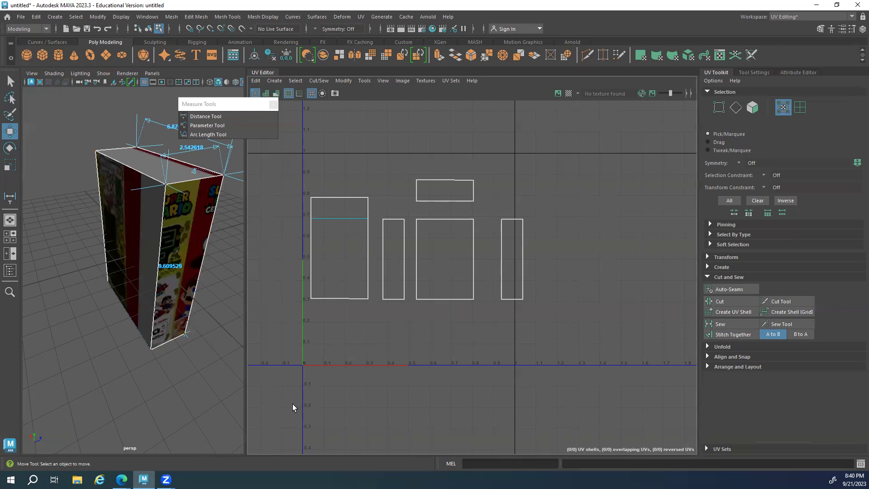
Select the vertex at the front panel's upper-right corner and examine its matching points on the neighbouring shells
right_click_drag(469, 204, 450, 206)
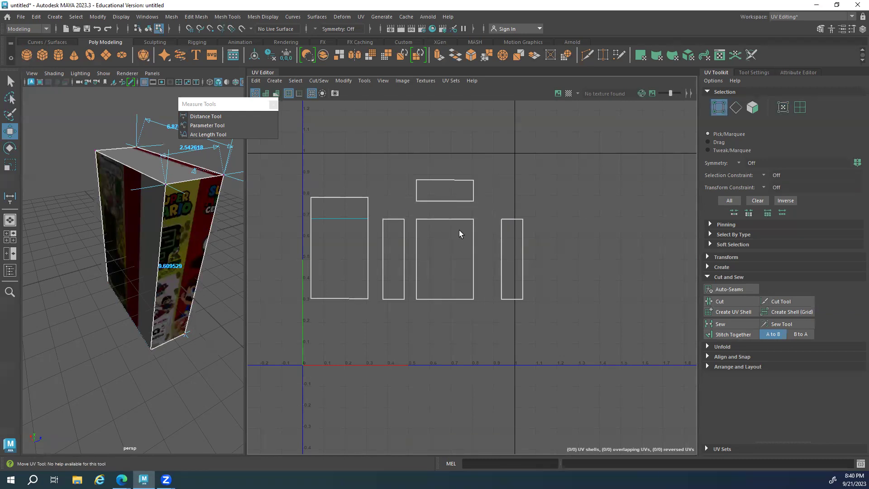
left_click(473, 219)
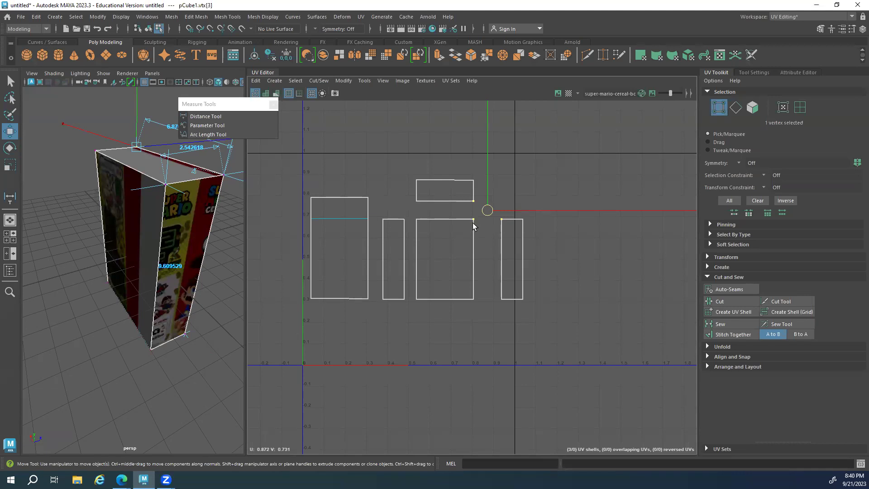
key("q")
scroll(440, 207, "up", 5)
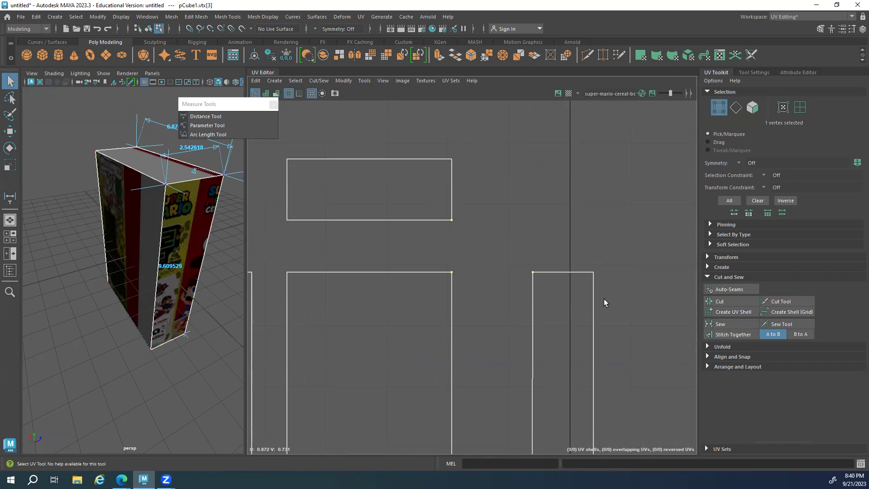
scroll(516, 278, "down", 4)
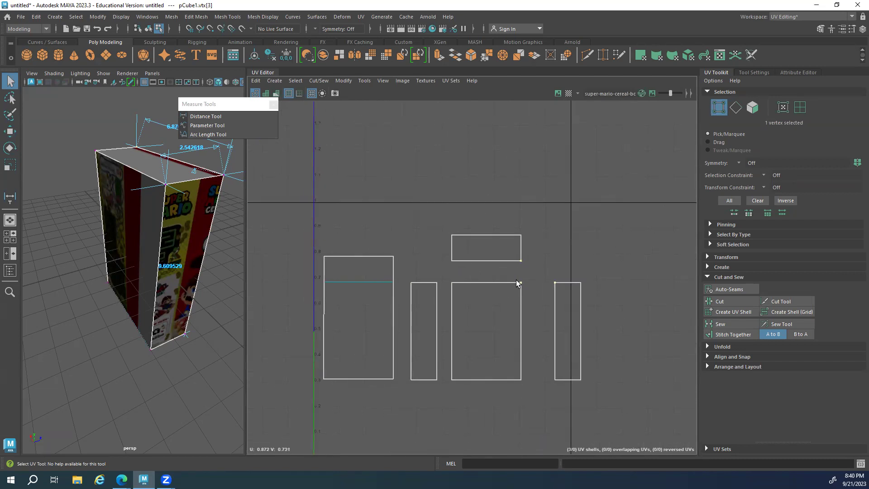
Select the edge shared by the front and top panels and examine its matching copies on the two separated UV shells
right_click(520, 286)
right_click_drag(520, 284, 534, 270)
right_click_drag(502, 325, 503, 303)
left_click(543, 318)
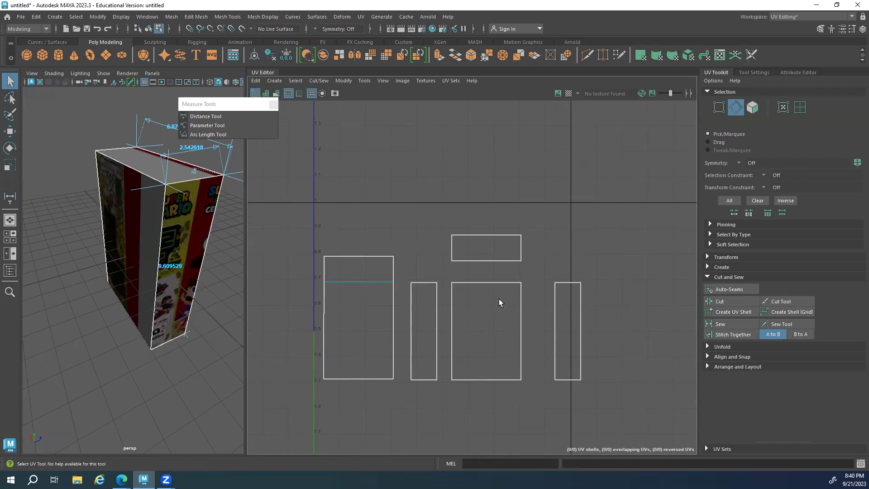
right_click(502, 282)
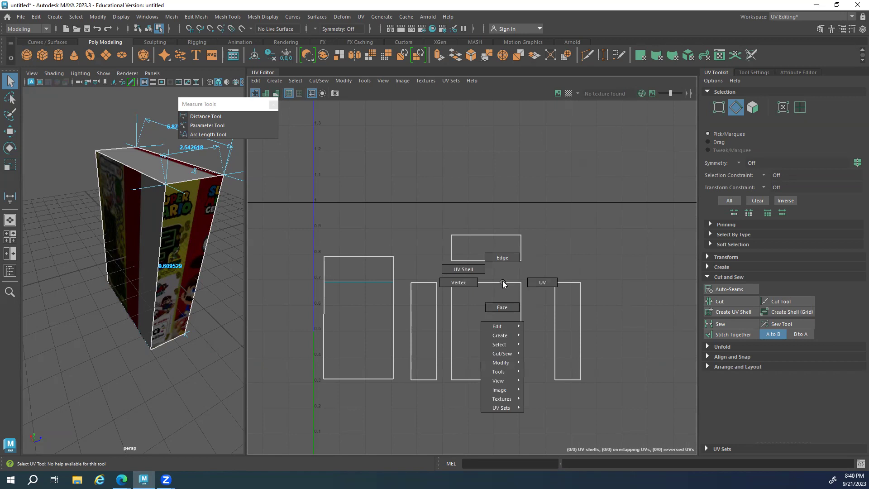
right_click_drag(502, 284, 500, 262)
right_click_drag(501, 261, 499, 260)
left_click(491, 261)
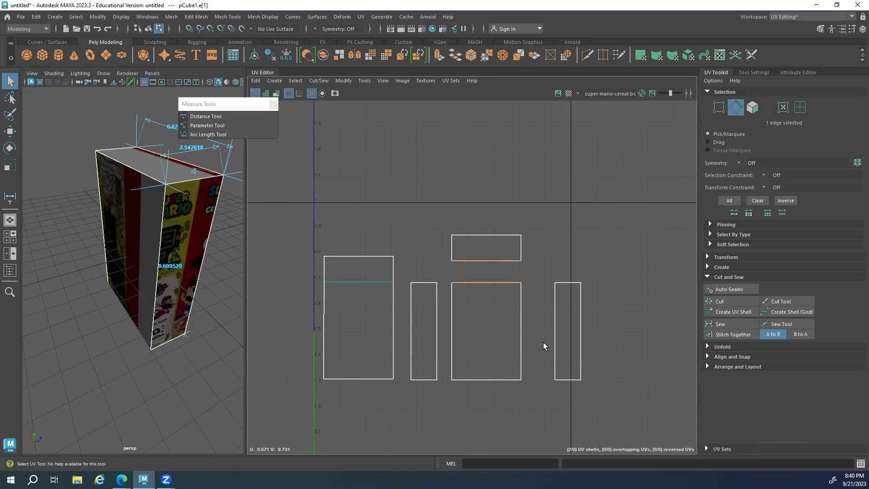
left_click(550, 242)
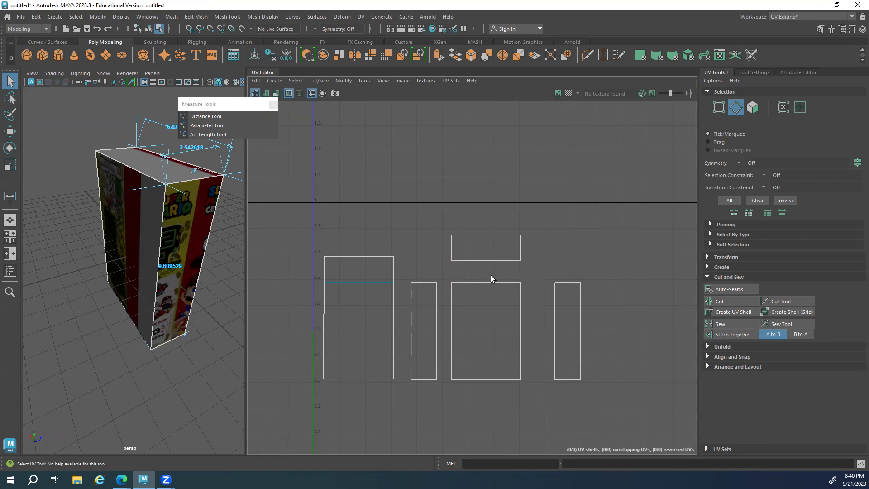
right_click_drag(490, 283, 490, 244)
left_click(487, 261)
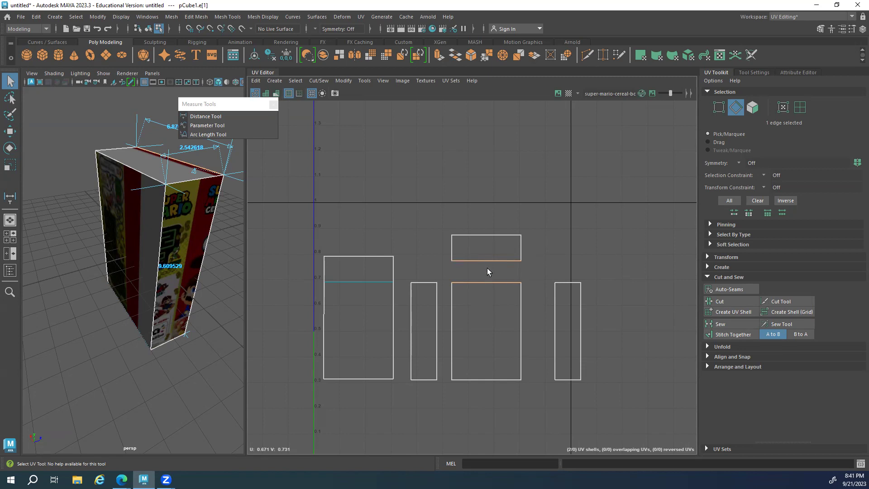
Try stitching the top panel's shell to the front panel along their shared edge and undo the stitch
left_click(551, 324)
left_click(472, 267)
left_click(719, 301)
left_click(731, 333)
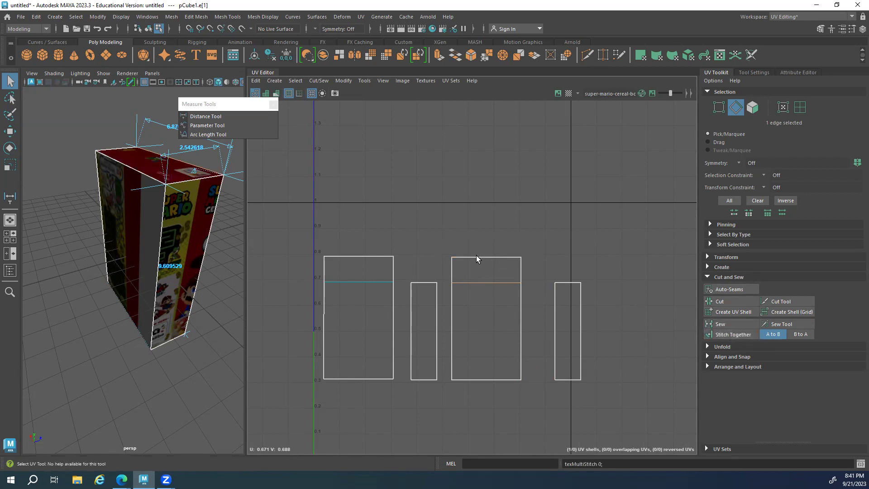
key("ctrl+z")
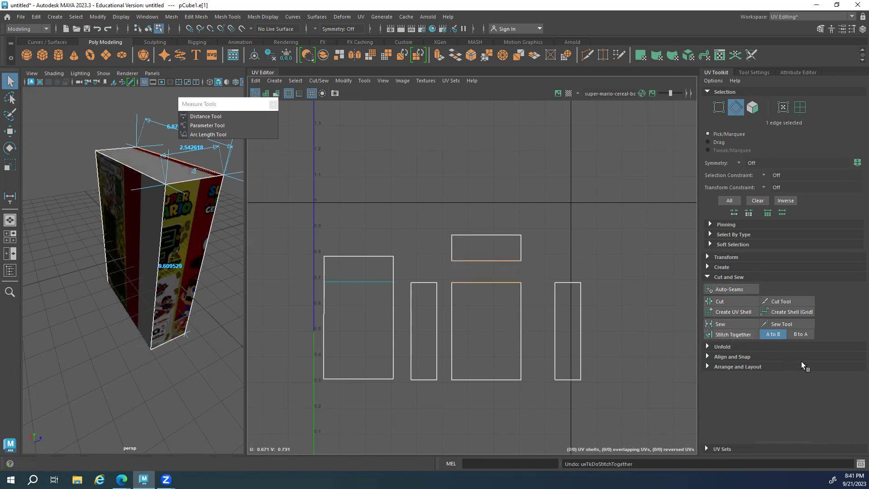
Try sewing the top and front panels' shared edge twice, undoing the sew each time
left_click(726, 322)
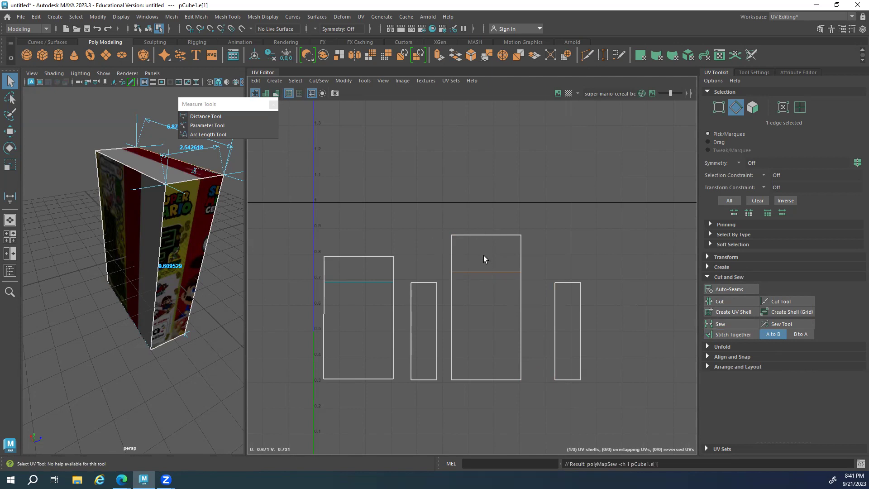
key("ctrl+z")
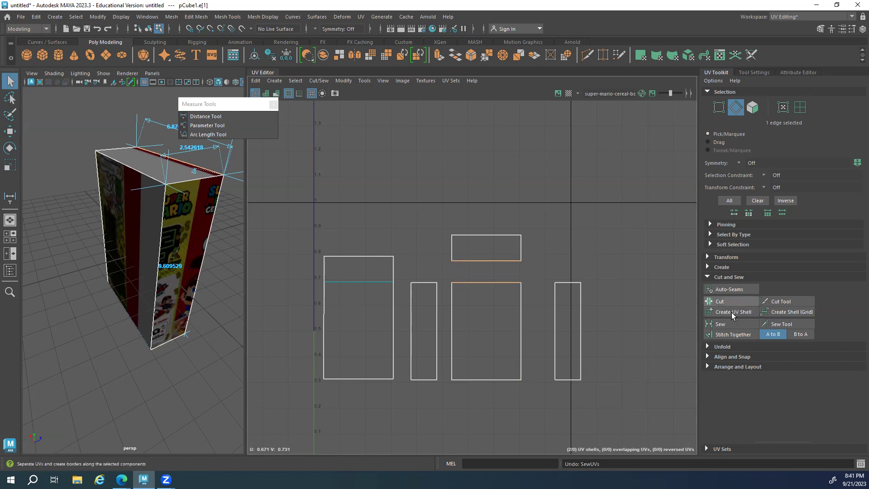
left_click(719, 324)
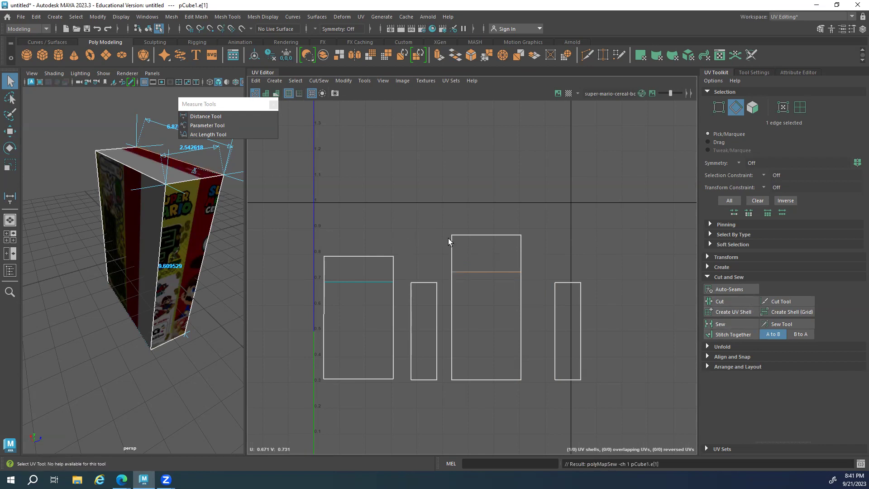
key("ctrl+z")
Display the checker pattern on the box and compare Stitch Together with Sew on the top panel's shared edge, undoing both
left_click(569, 93)
left_click_drag(82, 270, 83, 285, "alt")
right_click_drag(84, 285, 117, 265, "alt")
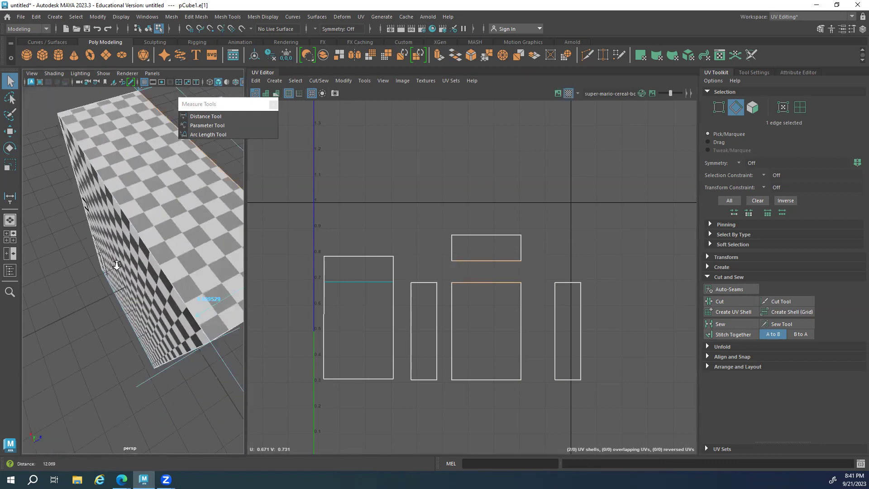
left_click_drag(156, 235, 140, 249, "alt")
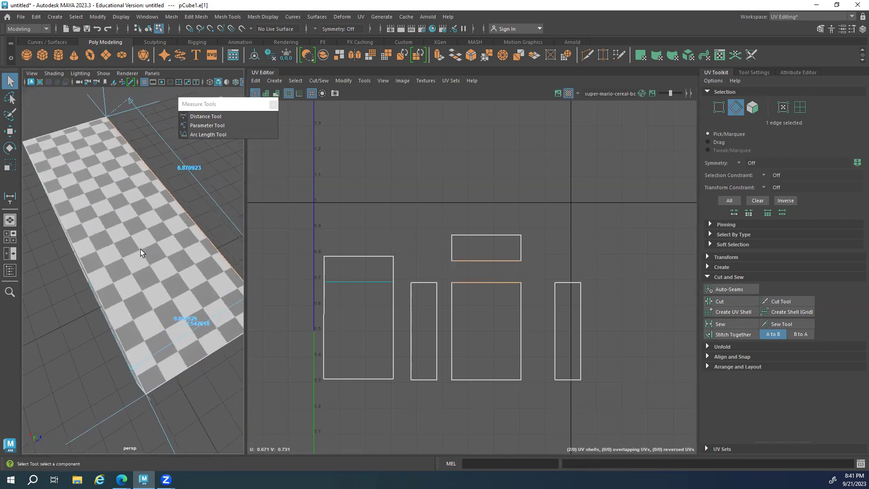
left_click(735, 334)
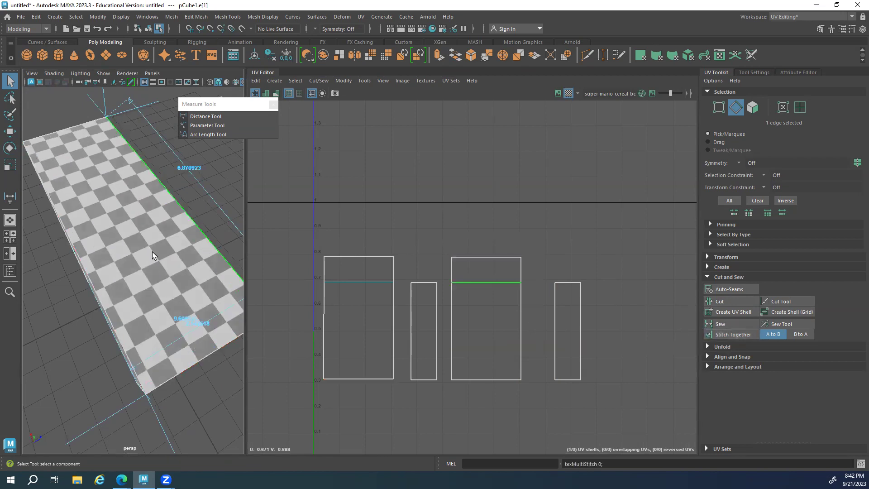
key("ctrl+z")
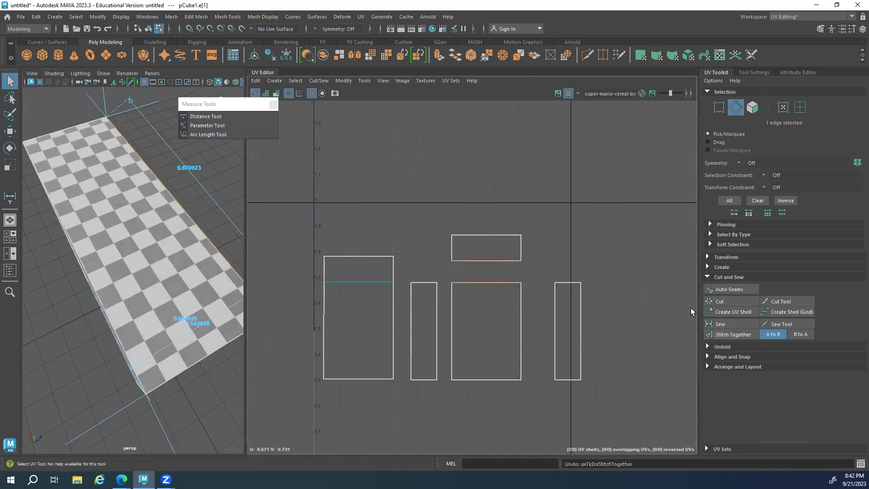
left_click(721, 323)
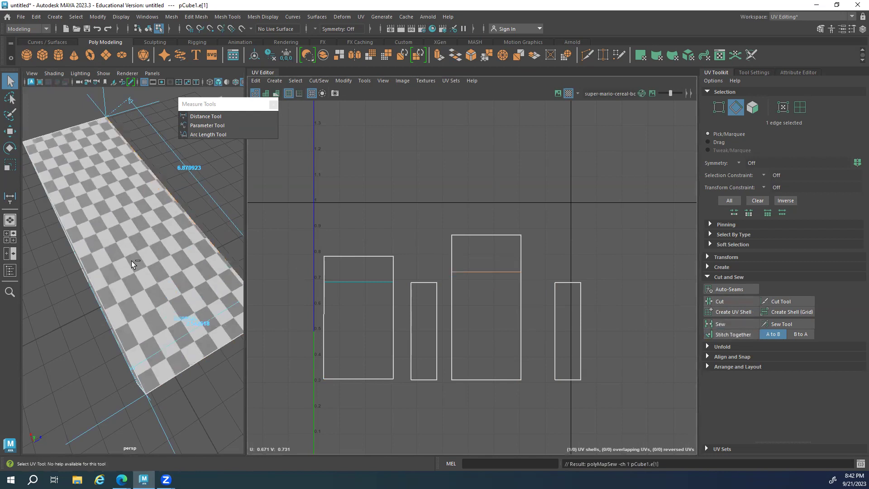
key("ctrl+z")
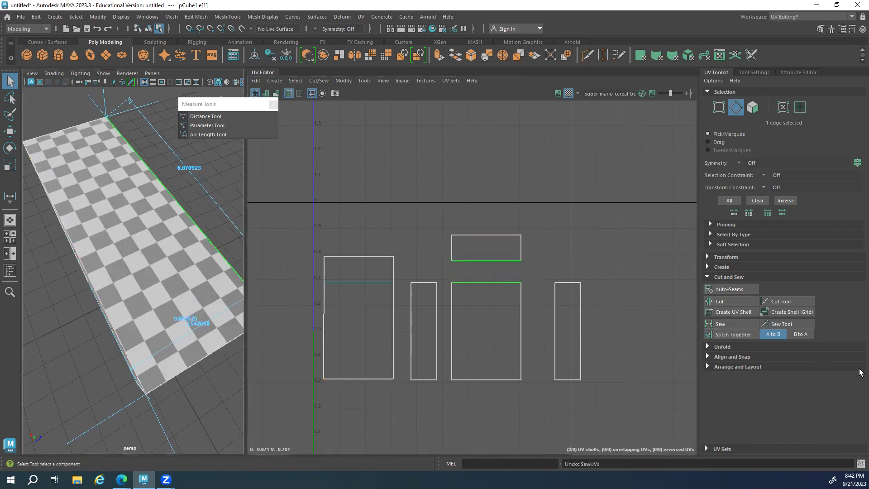
Stitch the top panel and both side panels back onto the front panel along their shared edges
left_click(733, 335)
left_click(523, 314)
left_click(522, 313)
left_click(451, 322, "shift")
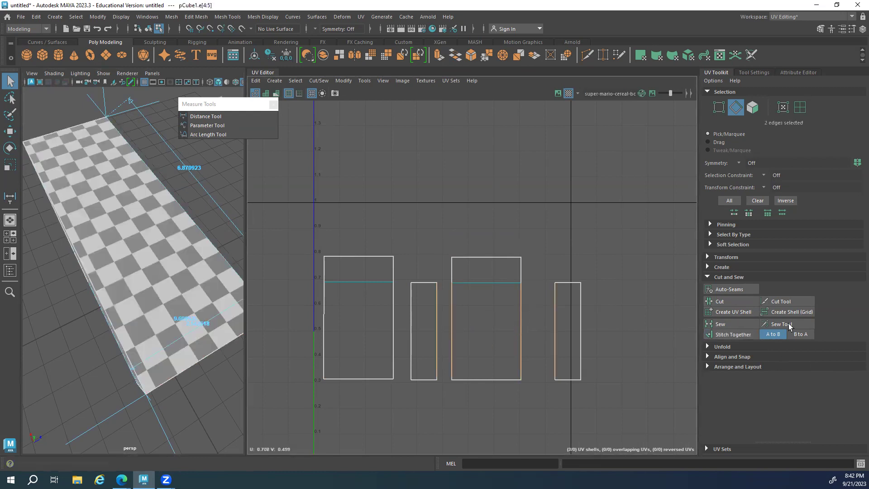
left_click(733, 334)
Select each long vertical edge of the back panel's shell and examine which outer edge of the front shell it matches
left_click(393, 312)
left_click_drag(140, 310, 58, 262, "alt")
scroll(80, 256, "down", 10)
scroll(58, 261, "up", 4)
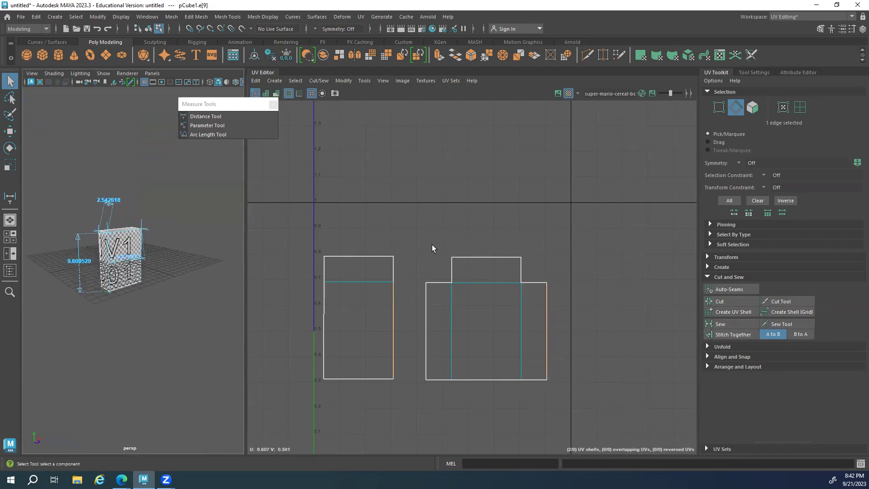
left_click(420, 338)
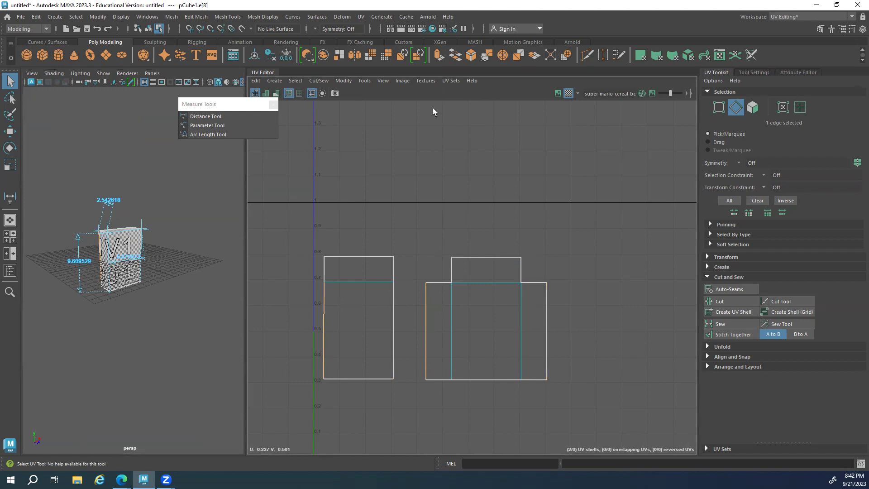
Turn off the checker pattern and display the cereal artwork texture on the box again
left_click(548, 157)
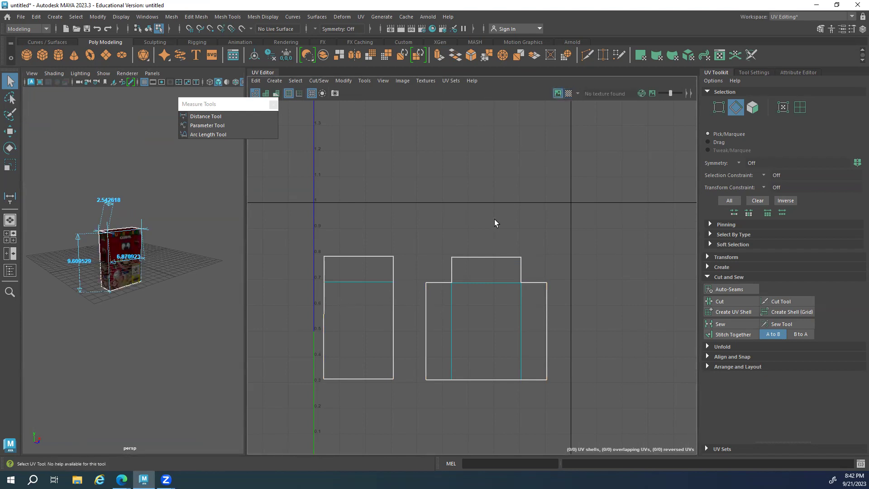
scroll(510, 277, "up", 2)
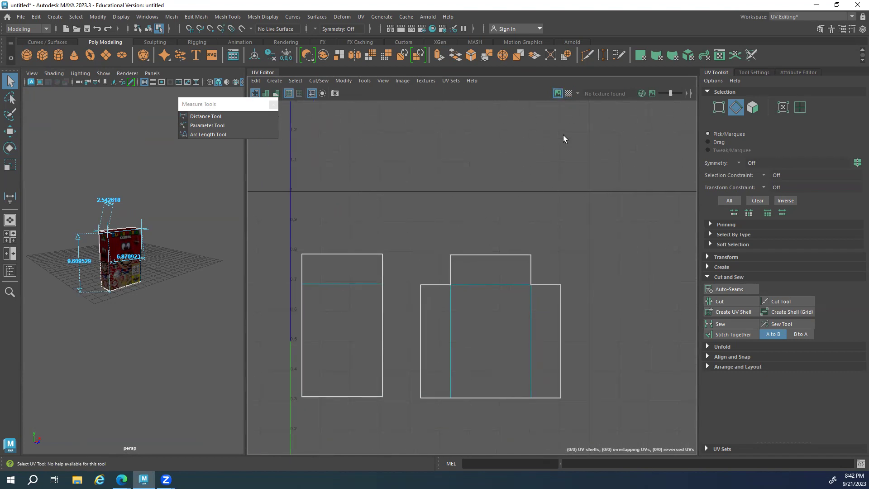
scroll(513, 224, "down", 1)
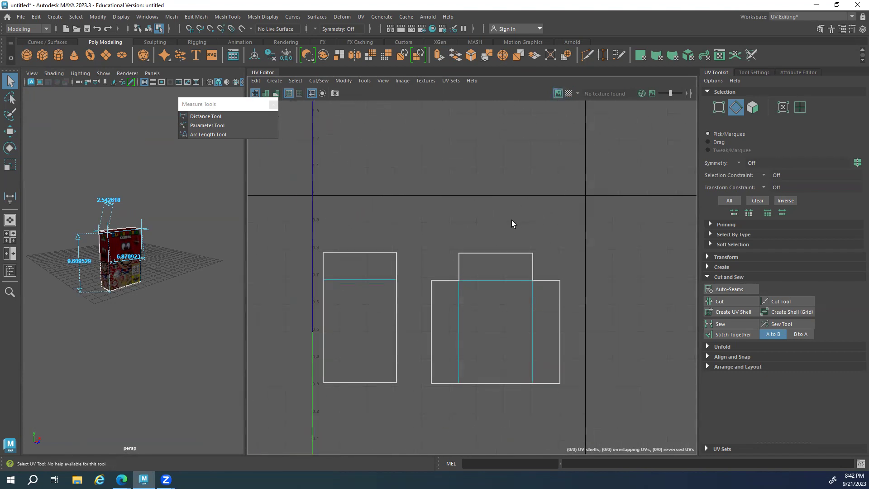
key("6")
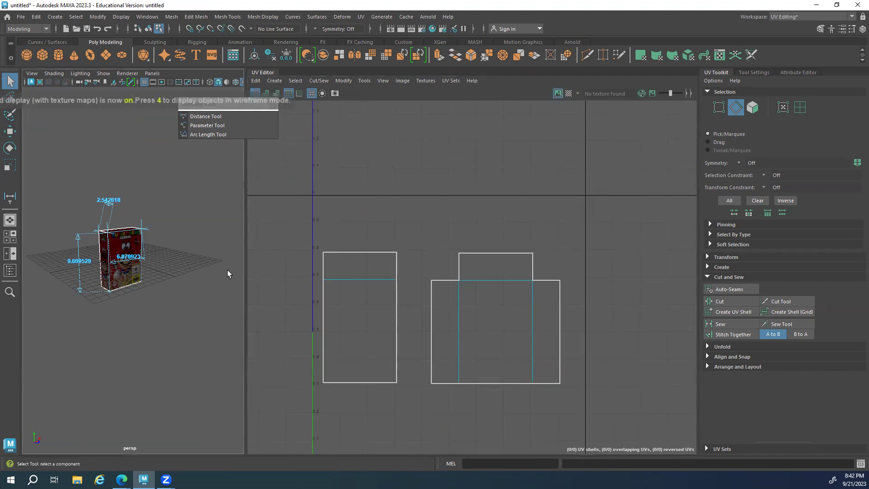
right_click_drag(550, 320, 614, 291, "alt")
middle_click_drag(541, 312, 494, 320, "alt")
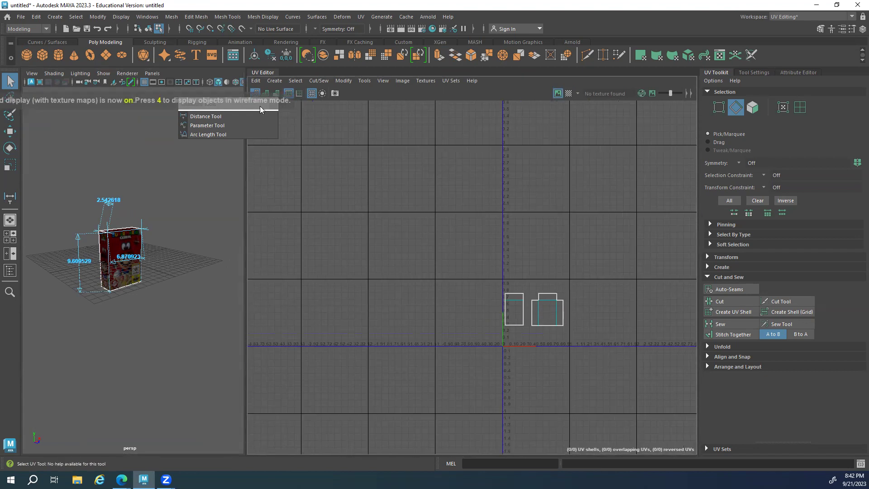
Close the Measure Tools window and select the whole box object to show its artwork behind the UVs
left_click_drag(239, 105, 261, 120)
left_click(295, 119)
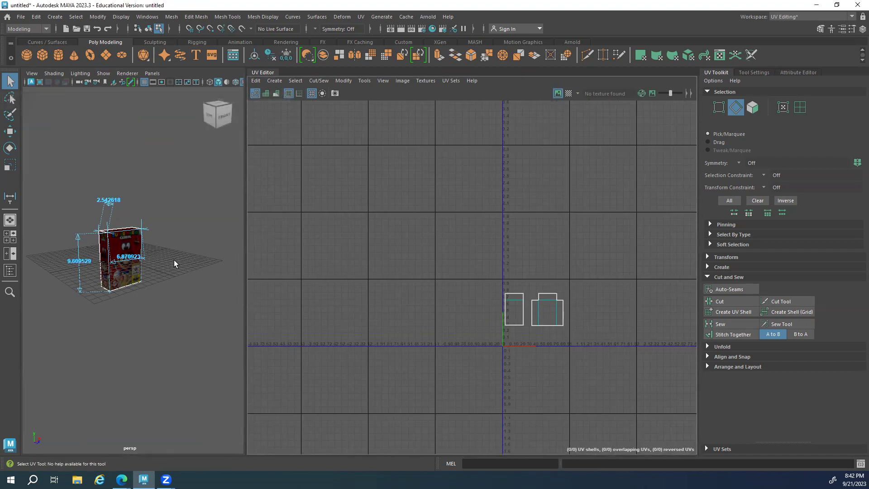
left_click(130, 243)
right_click_drag(431, 299, 715, 332, "alt")
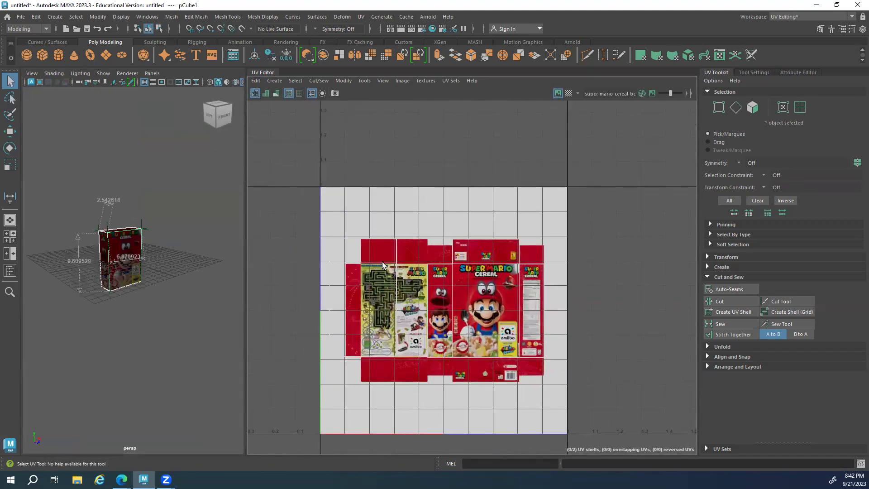
Select all UVs of the back panel's shell and move them left, clear of the artwork image
key("F12")
left_click_drag(413, 177, 272, 447)
key("w")
left_click_drag(362, 297, 272, 305)
middle_click_drag(377, 323, 449, 321, "alt")
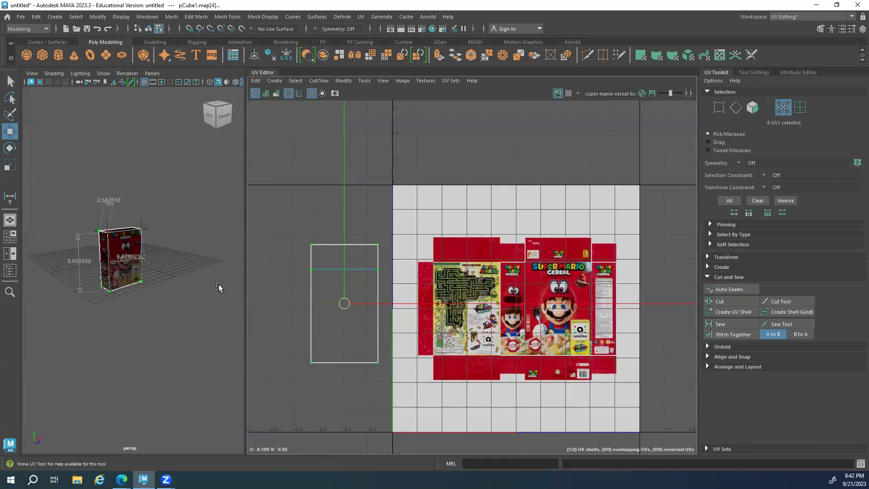
Select the back shell's long vertical edges in turn and examine their matching positions on the artwork and the box
key("F10")
left_click(501, 288)
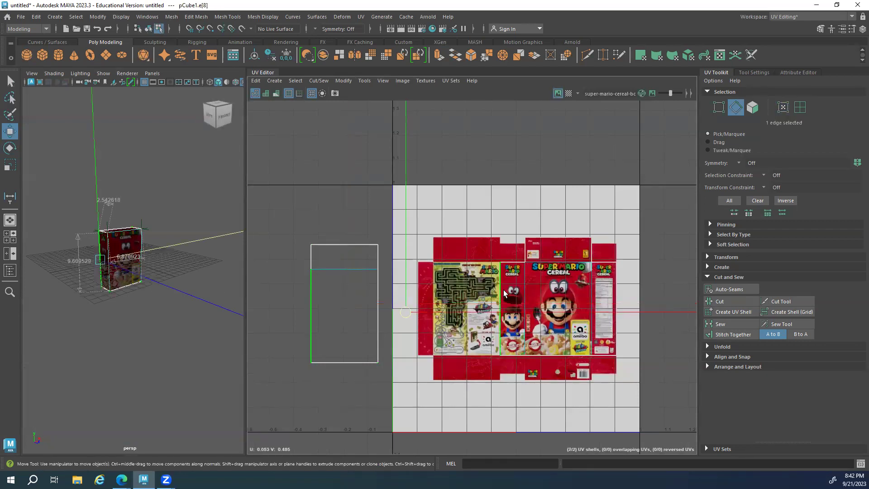
left_click_drag(121, 310, 174, 310, "alt")
right_click_drag(68, 258, 130, 282, "alt")
middle_click_drag(130, 282, 238, 313, "alt")
right_click_drag(238, 313, 141, 240, "alt")
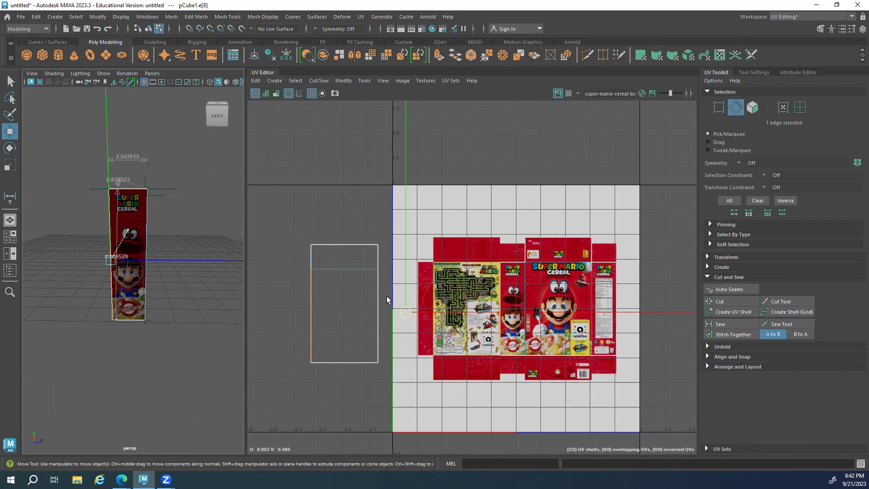
left_click(376, 309)
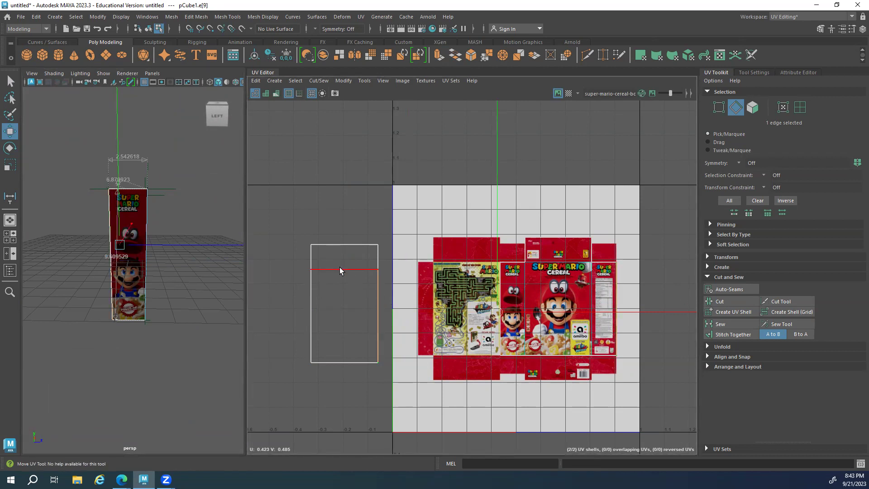
key("F12")
left_click_drag(294, 227, 383, 413)
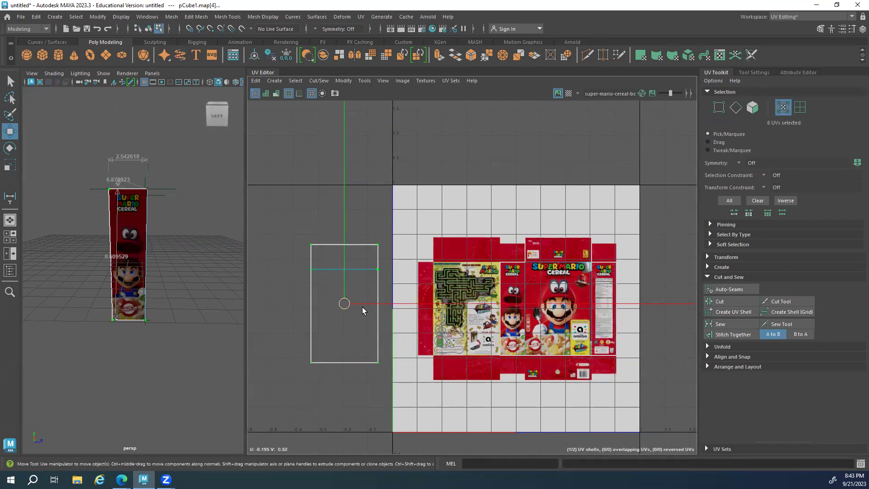
key("F10")
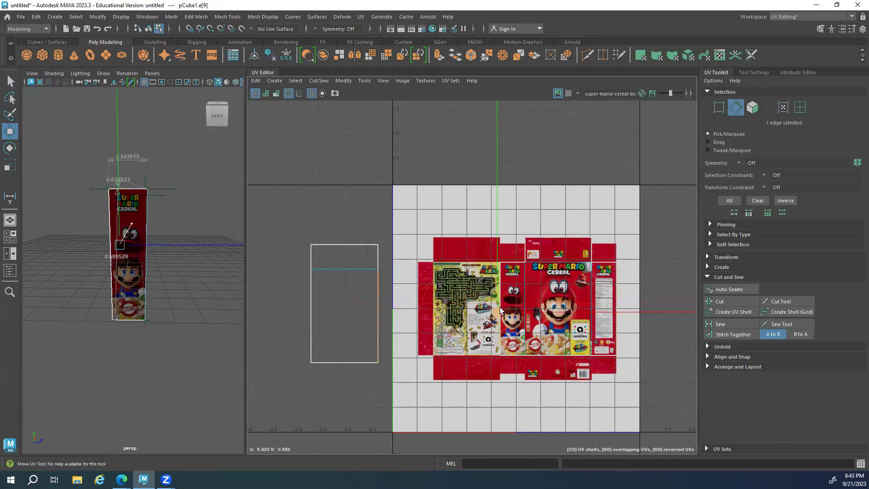
Stitch the back panel's shell to the front shell along the back shell's outer left edge and check the box's back
left_click(311, 302)
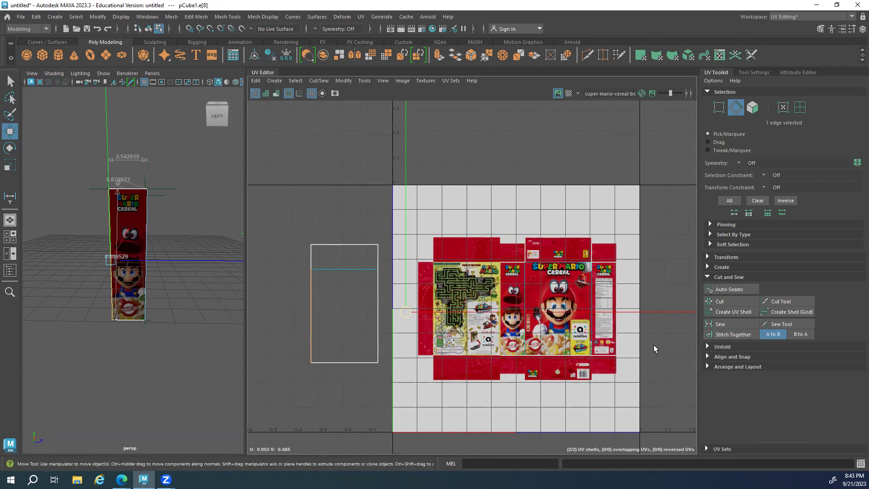
left_click(724, 335)
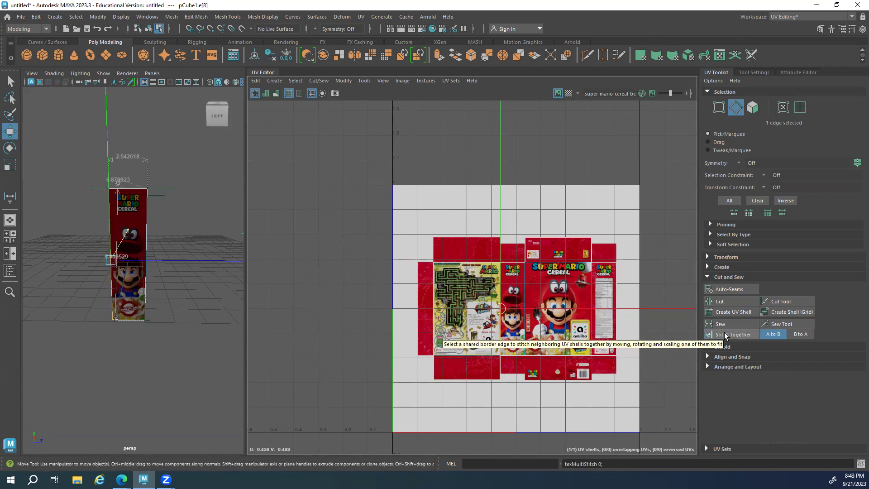
left_click_drag(76, 325, 164, 317, "alt")
scroll(475, 323, "up", 5)
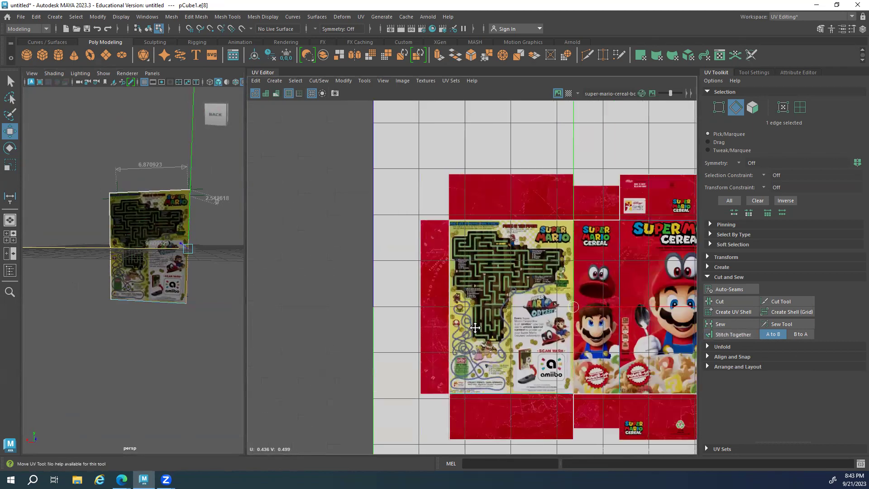
Select the vertices of the back panel and its attached bottom flap and align the back panel's upper right corner with the artwork
key("F9")
left_click_drag(541, 208, 257, 458)
scroll(502, 346, "up", 6)
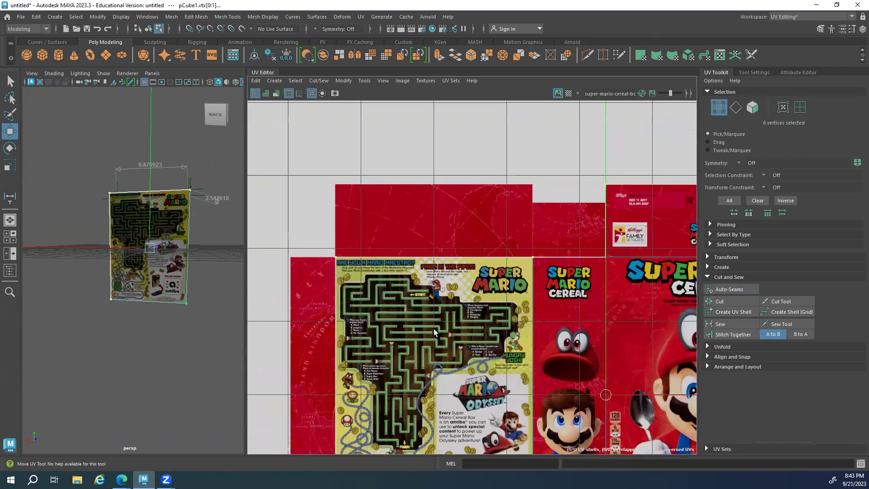
scroll(488, 296, "up", 3)
middle_click_drag(621, 269, 584, 276, "alt")
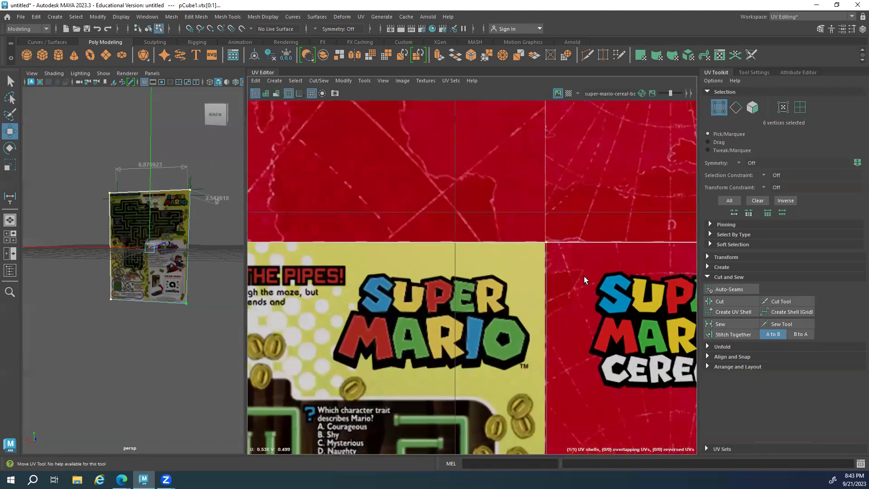
left_click(546, 243)
left_click_drag(572, 242, 569, 243)
Select the bottom flap's two lower vertices and line them up with the lower edge of the artwork's back-panel flap
scroll(611, 327, "down", 4)
middle_click_drag(601, 448, 535, 193, "alt")
middle_click_drag(558, 241, 536, 108, "alt")
scroll(573, 262, "down", 1)
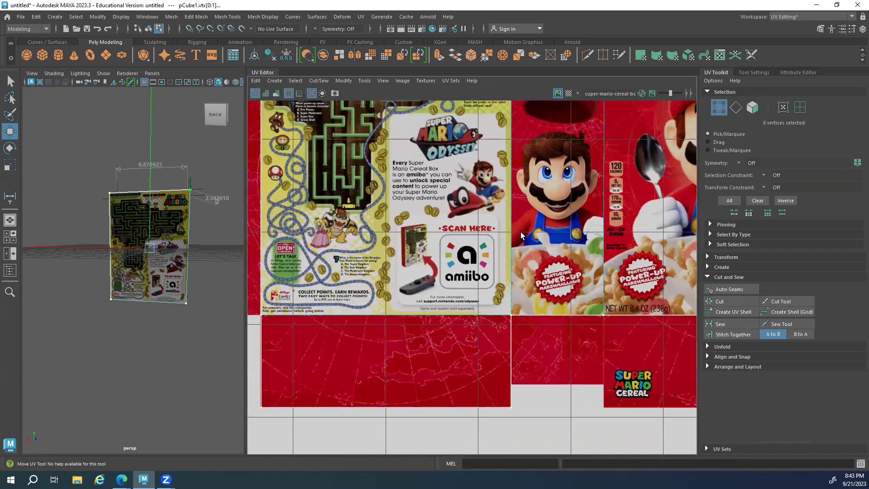
middle_click_drag(578, 213, 488, 313, "alt")
scroll(489, 313, "down", 4)
left_click_drag(191, 252, 12, 254, "alt")
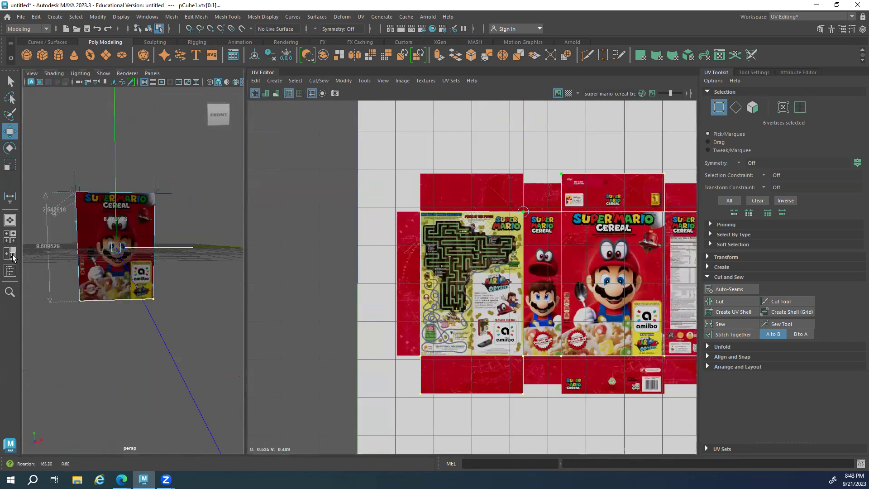
key("q")
left_click_drag(535, 384, 380, 435)
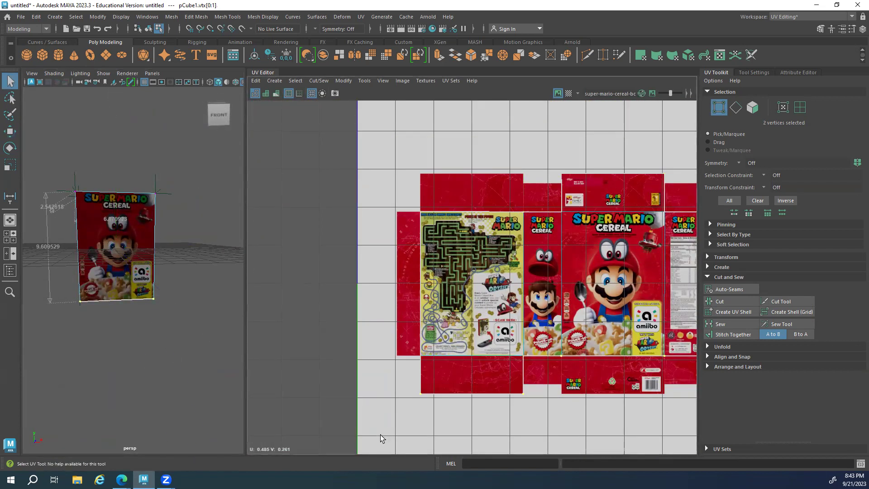
key("w")
scroll(408, 345, "up", 4)
middle_click_drag(525, 356, 486, 325, "alt")
scroll(395, 327, "up", 4)
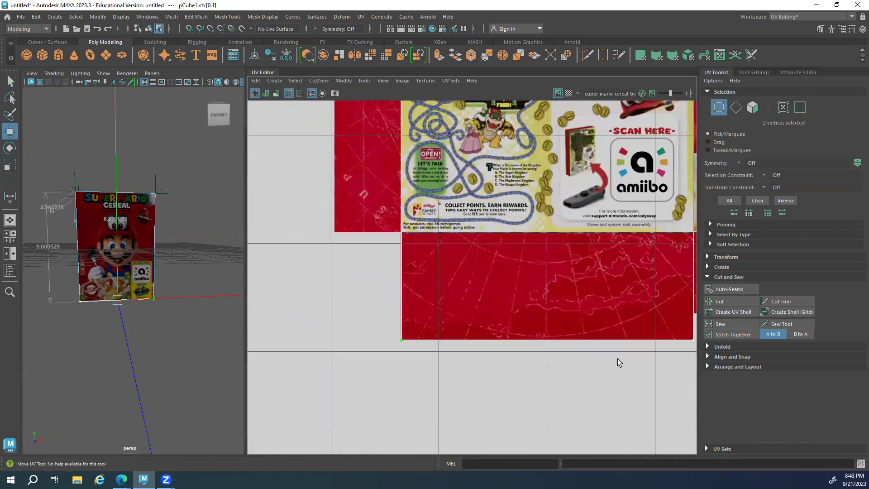
middle_click_drag(605, 335, 408, 349, "alt")
right_click_drag(476, 363, 494, 343, "alt")
middle_click_drag(494, 343, 562, 332, "alt")
left_click_drag(575, 320, 275, 423)
Nudge the UVs at the bottom flap's lower left corner and at its fold's left end onto the artwork's edge
right_click_drag(310, 340, 498, 360, "alt")
right_click_drag(321, 303, 483, 347, "alt")
left_click(342, 368)
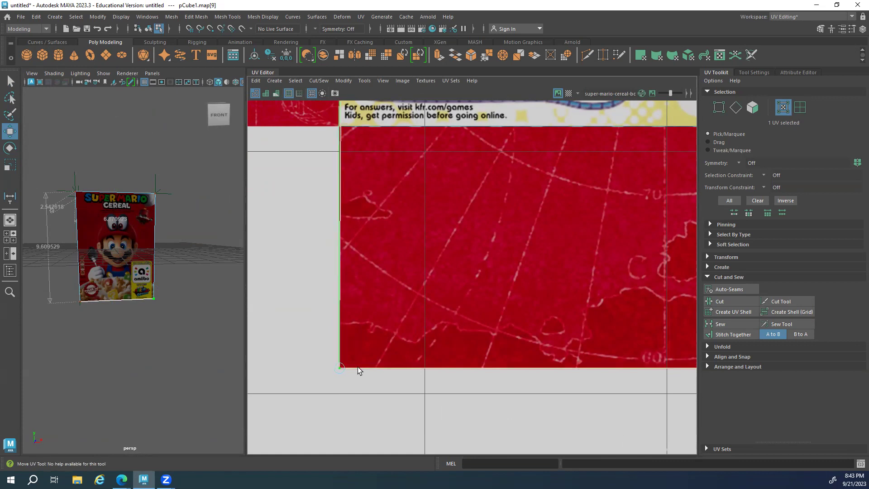
key("ctrl+z")
left_click_drag(359, 367, 358, 366)
middle_click_drag(358, 292, 386, 470, "alt")
left_click_drag(408, 285, 333, 344)
left_click_drag(391, 304, 389, 304)
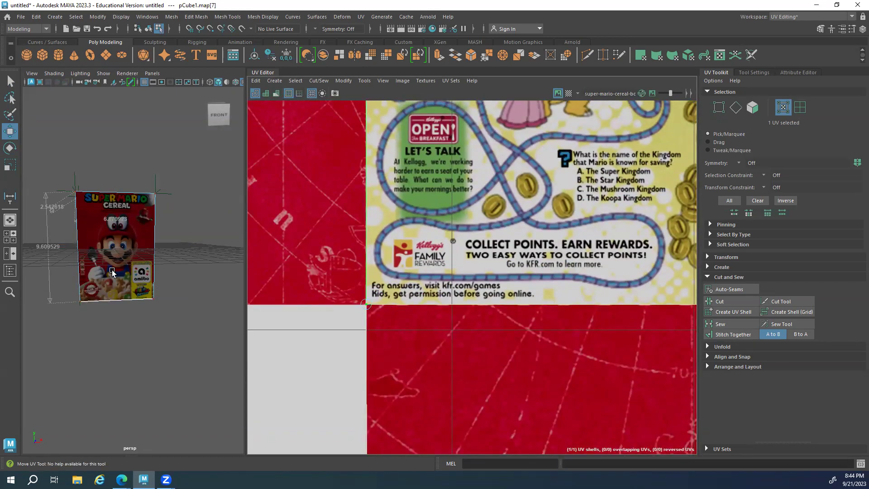
Select the bottom face in the UV layout and examine it on the underside of the box
right_click_drag(113, 269, 168, 234)
right_click_drag(582, 298, 247, 184, "alt")
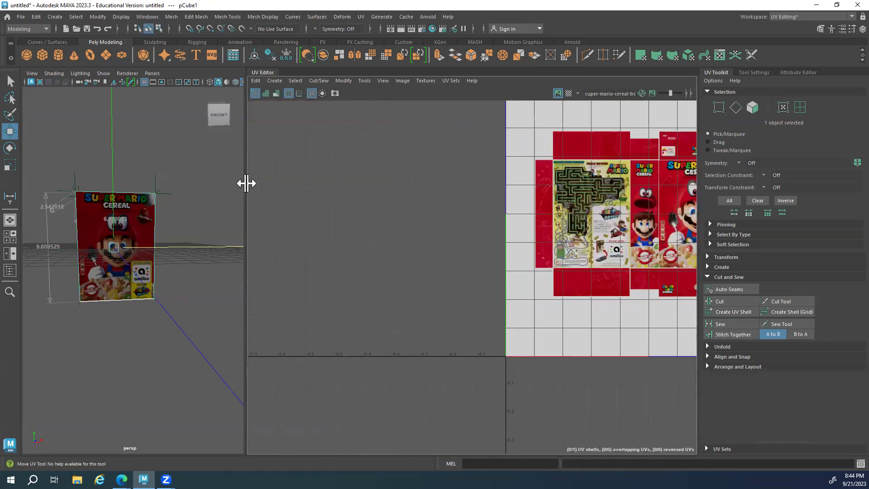
right_click_drag(642, 229, 616, 225, "alt")
middle_click_drag(616, 225, 471, 268, "alt")
scroll(471, 269, "up", 8)
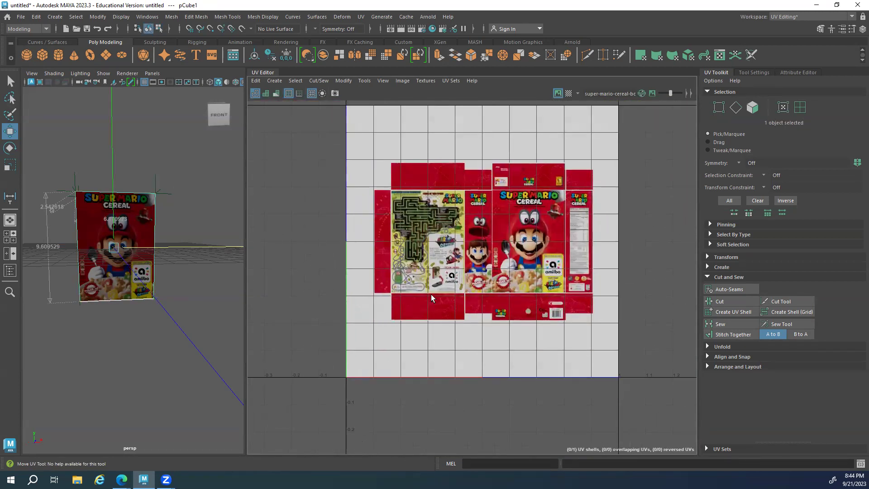
right_click_drag(465, 303, 466, 311)
left_click(495, 314)
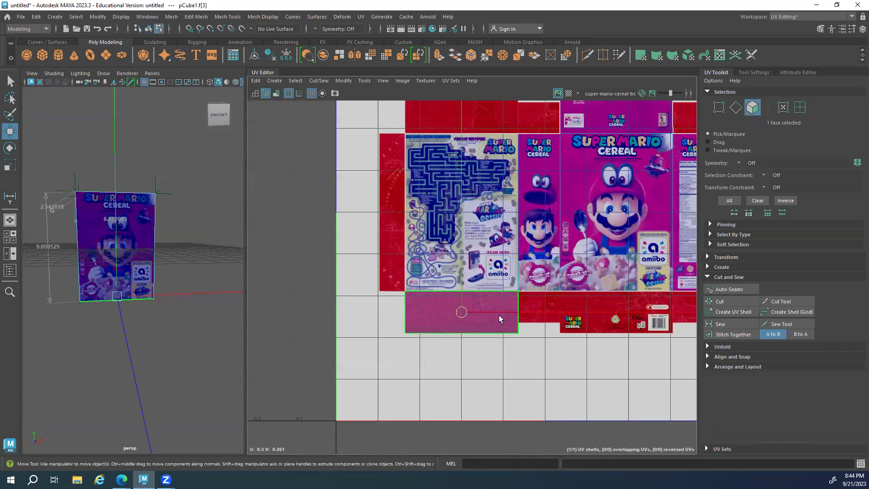
middle_click_drag(519, 259, 481, 305, "alt")
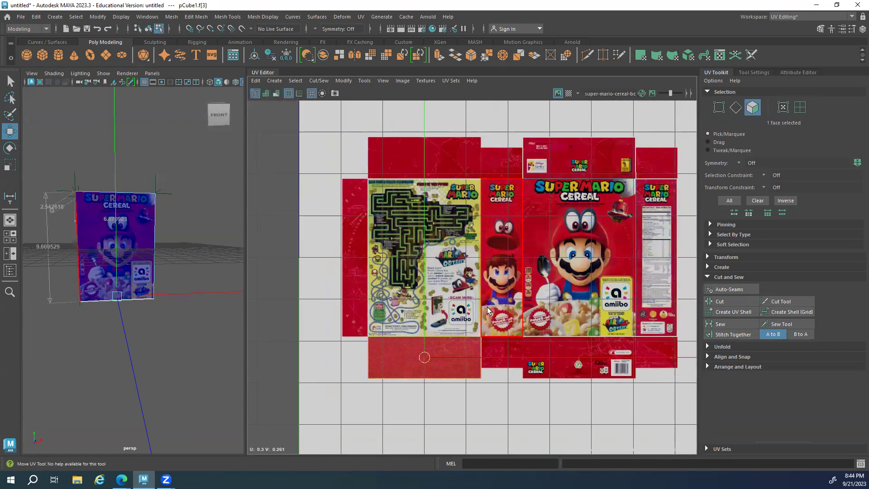
middle_click_drag(397, 361, 382, 327, "alt")
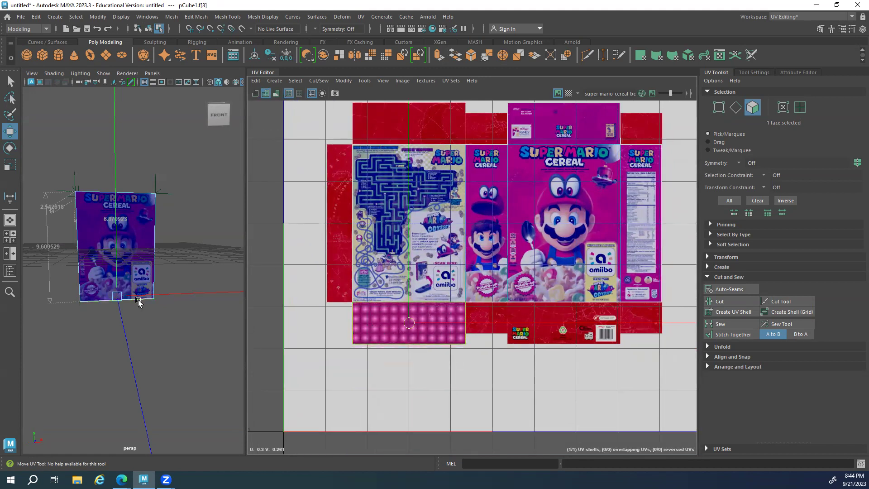
left_click_drag(137, 302, 146, 241, "alt")
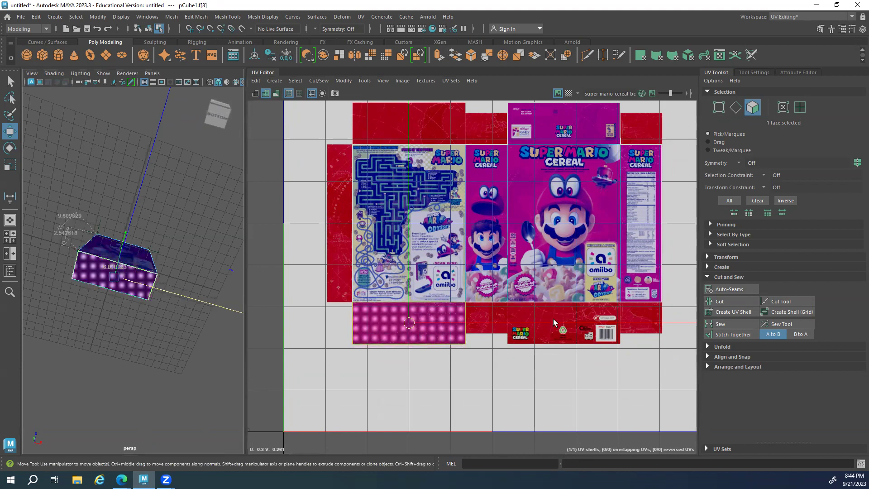
Cut the UV edge between the back panel and the bottom flap
key("F10")
left_click(423, 301)
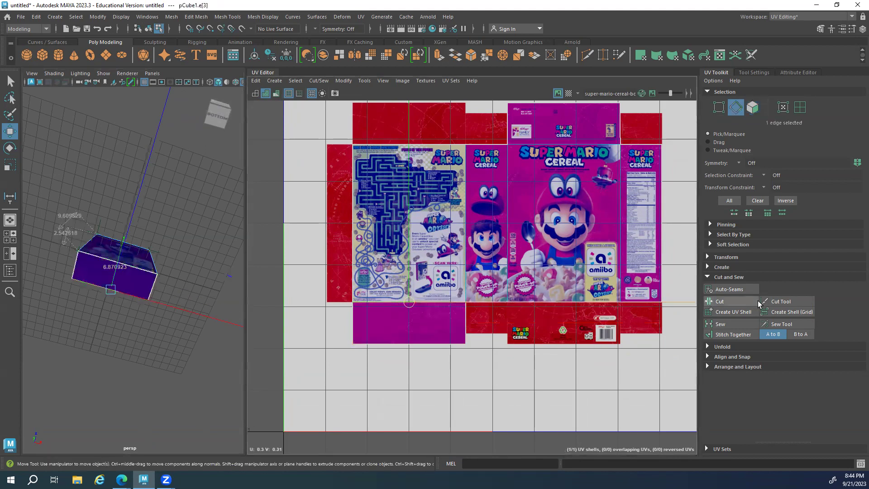
left_click(720, 301)
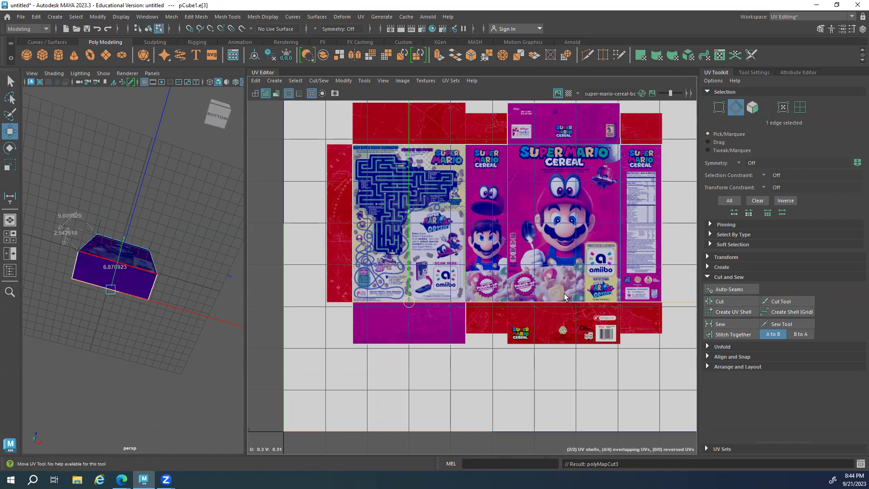
Stitch the bottom face's shell to the lower edge of the front panel and check the layout with and without shading
right_click_drag(565, 292, 560, 299)
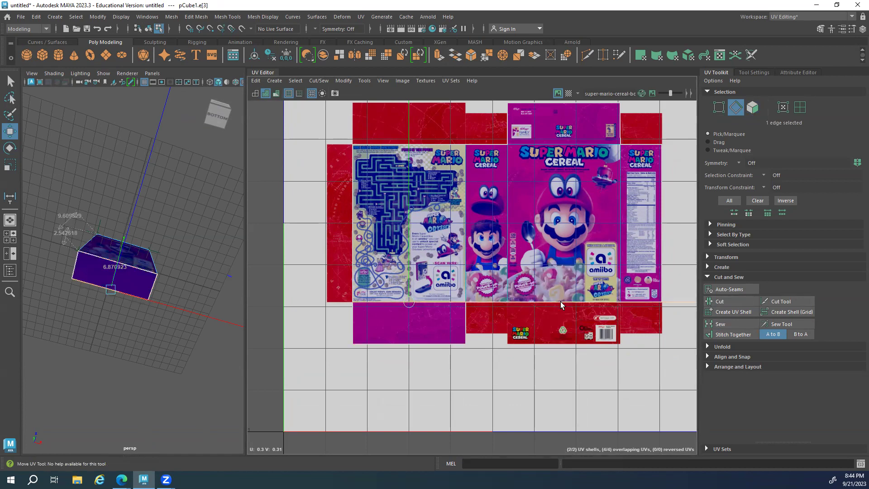
key("q")
left_click(561, 302)
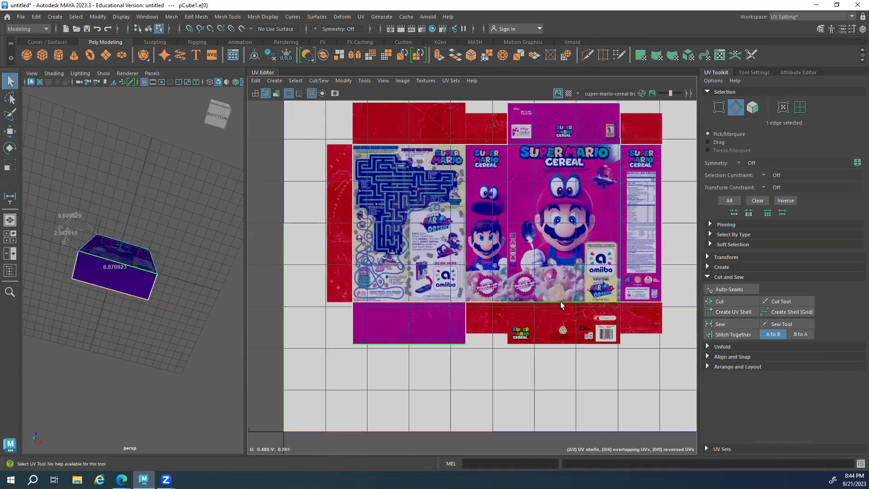
left_click(742, 332)
middle_click_drag(565, 240, 537, 314, "alt")
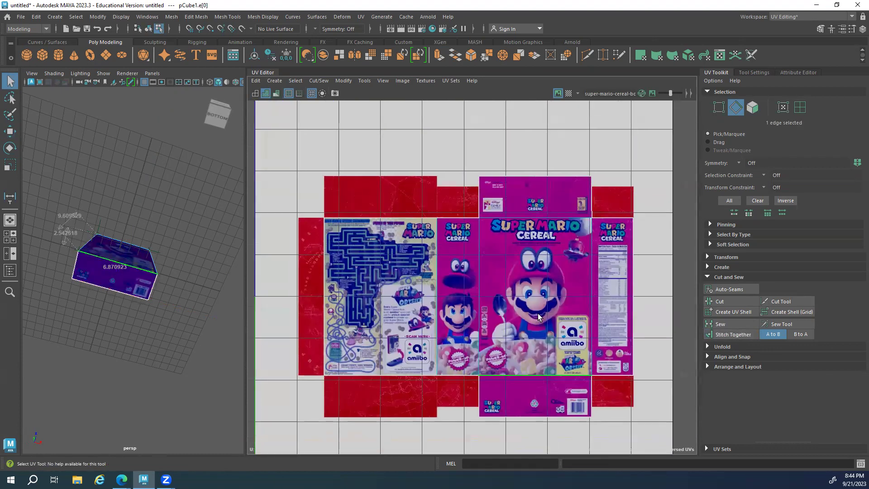
key("4")
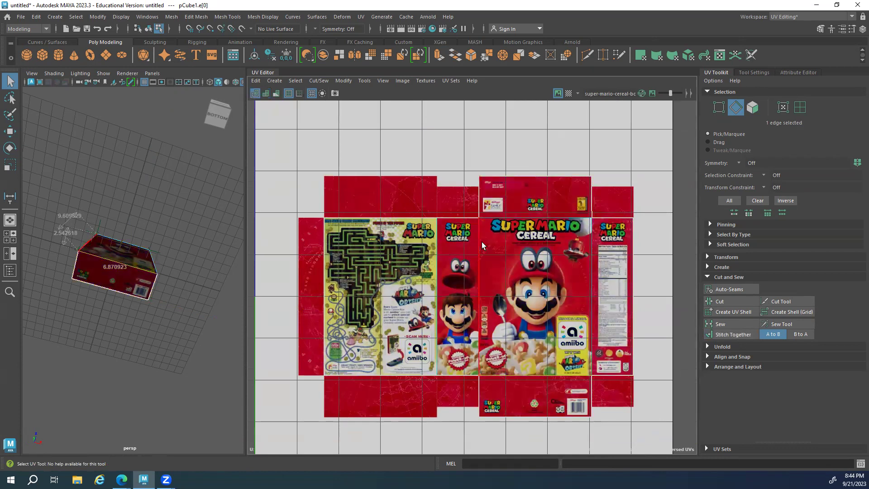
key("5")
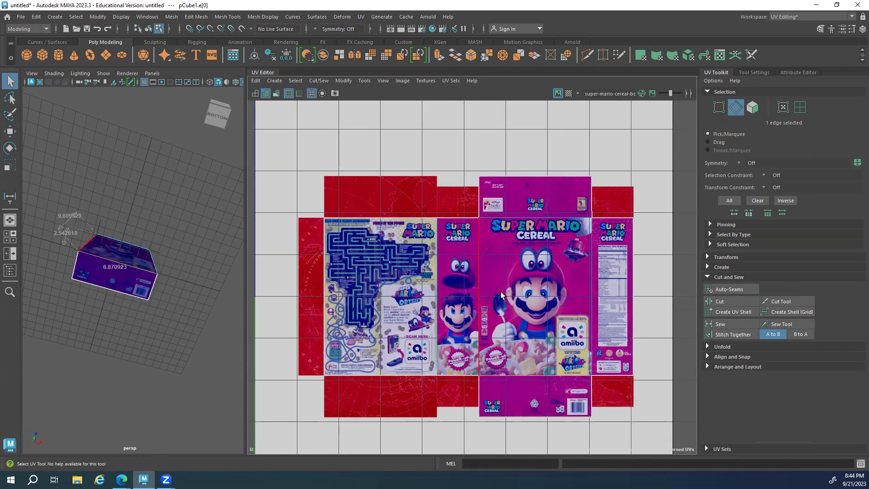
Hide the artwork image behind the UVs and toggle the distortion and texture border displays to examine the shell
left_click(557, 93)
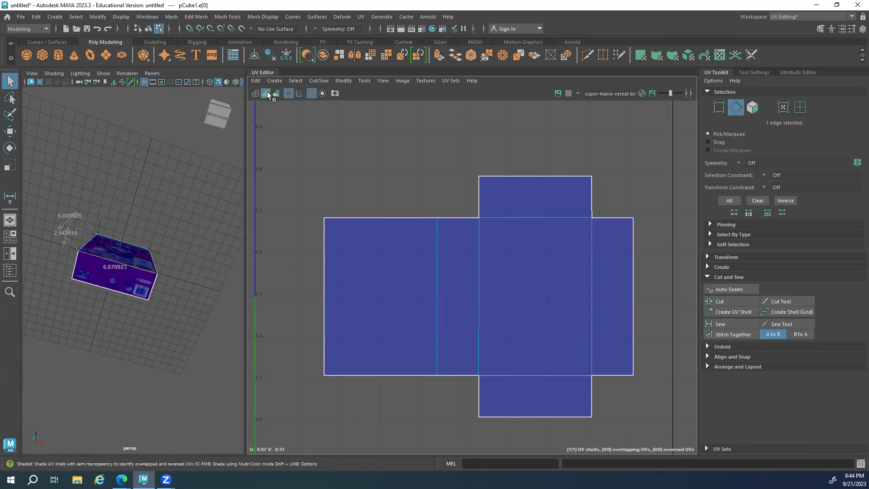
left_click(288, 93)
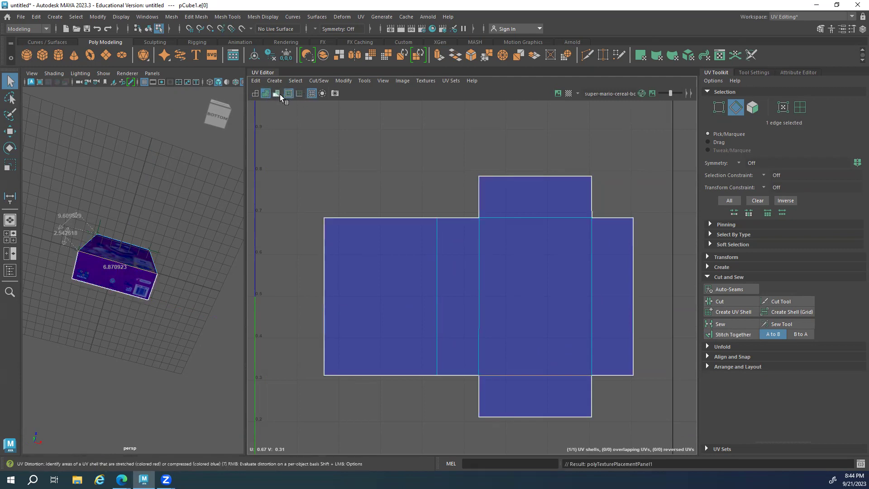
left_click(277, 93)
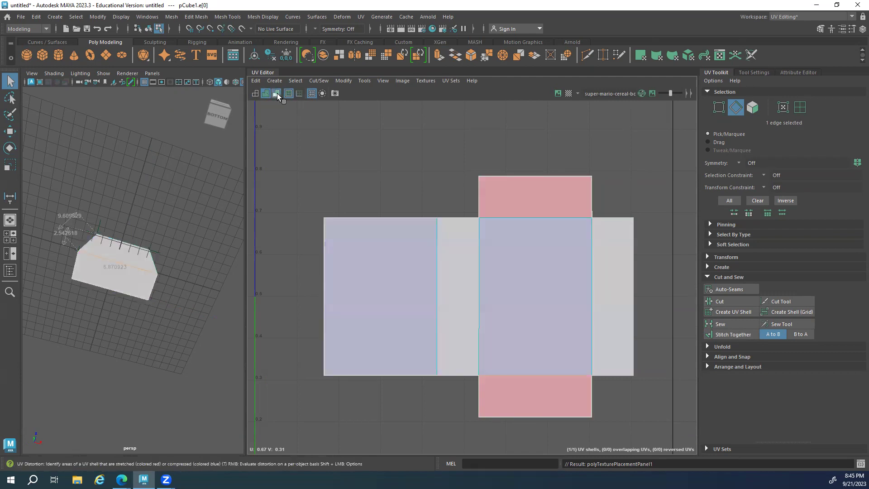
left_click(277, 93)
left_click(289, 93)
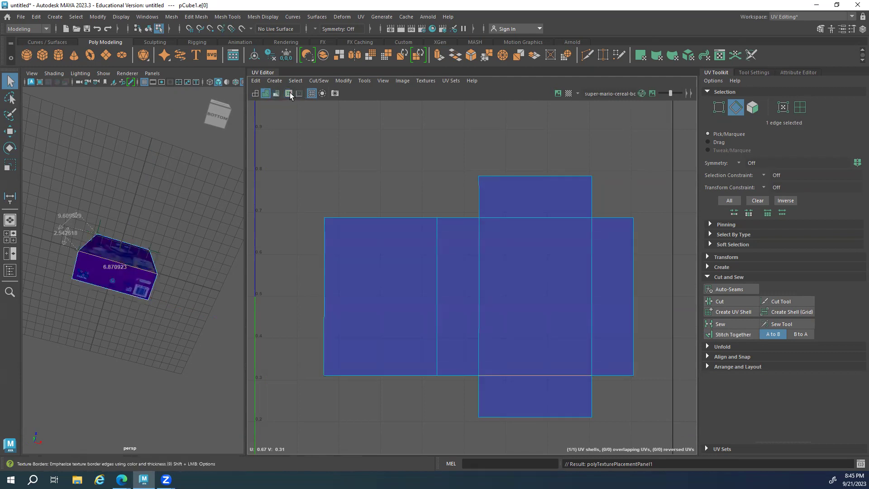
left_click(289, 93)
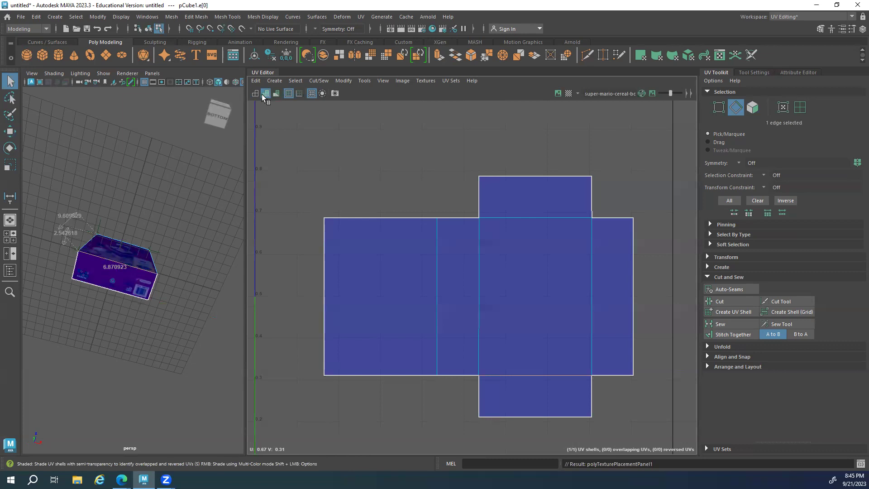
Switch between wireframe and shaded UV displays and examine which border edges of the unfolded shell match
left_click(261, 95)
left_click(264, 95)
left_click(263, 96)
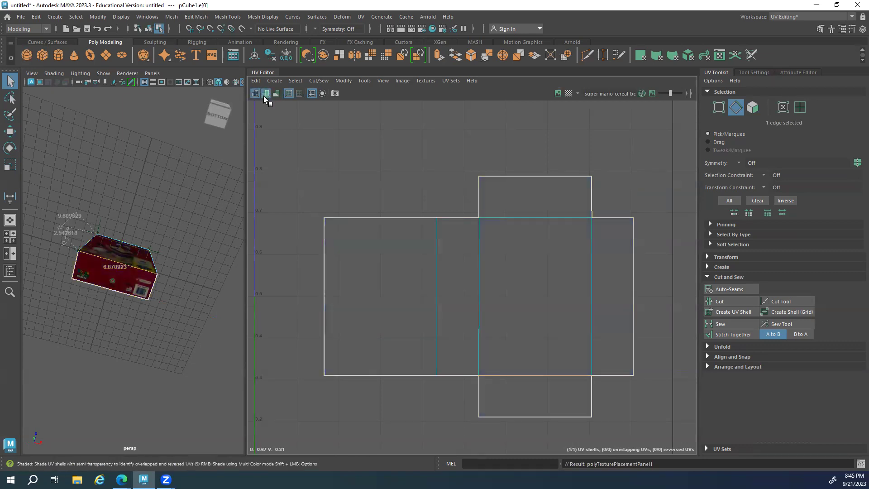
left_click(263, 96)
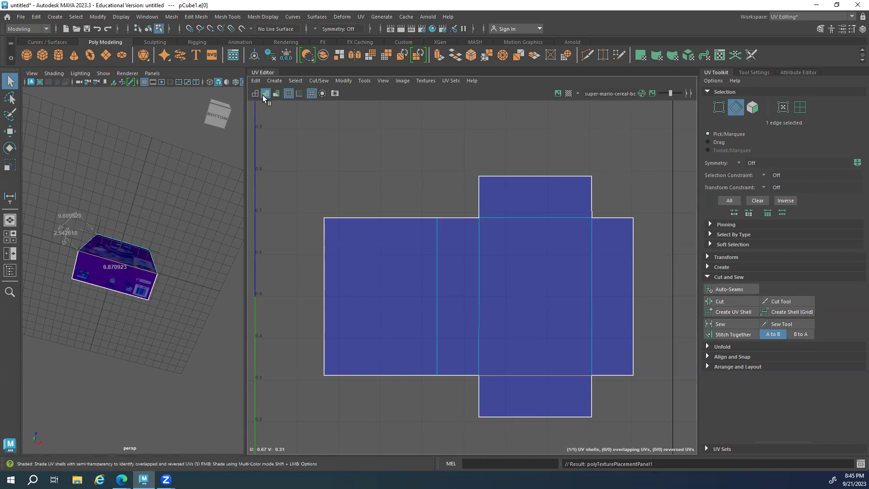
left_click(256, 93)
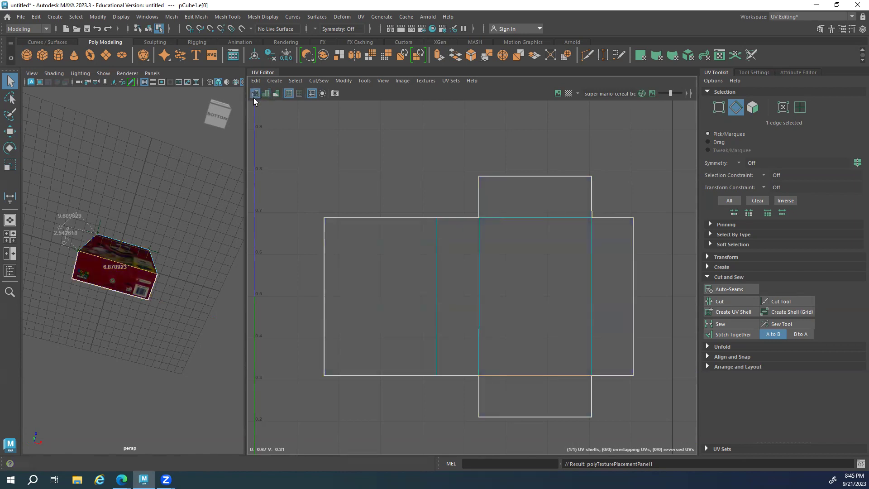
left_click(263, 93)
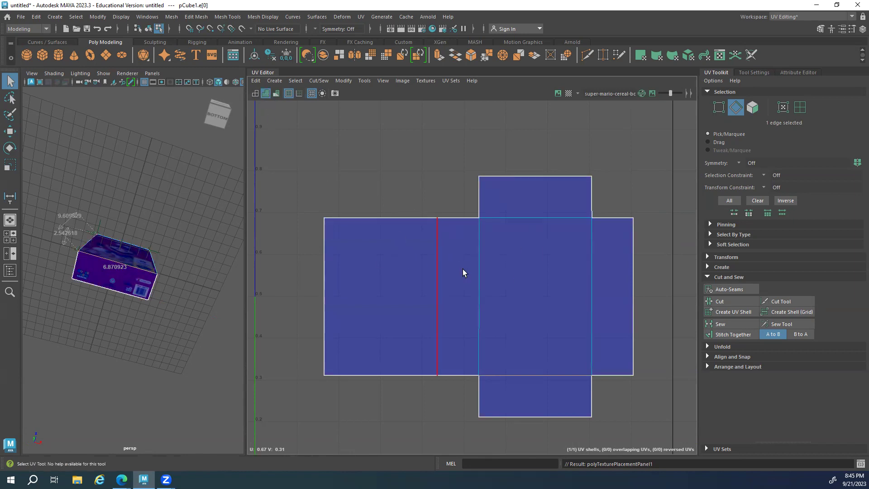
mouse_move(500, 282)
right_mouse_down("alt")
mouse_move(458, 273)
mouse_move(504, 282)
right_mouse_up("alt")
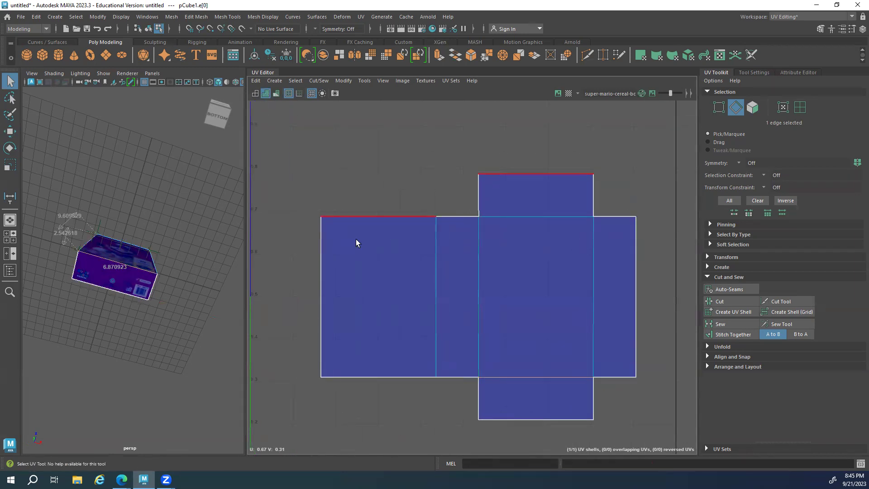
right_click_drag(461, 249, 458, 253, "alt")
middle_click_drag(459, 272, 432, 245, "alt")
right_click_drag(432, 245, 358, 225, "alt")
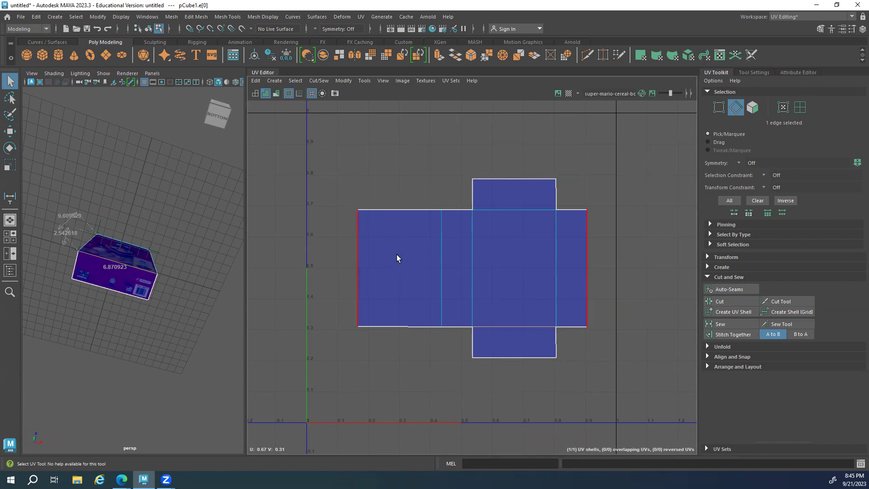
Undo the bottom cut and stitch, the vertex adjustments and the back panel stitch to restore the separate back shell
key("ctrl+z")
key("ctrl+z")
key("ctrl+z")
key("ctrl+z")
key("ctrl+z")
key("ctrl+z")
key("ctrl+z")
key("ctrl+z")
key("ctrl+z")
key("ctrl+z")
key("ctrl+z")
key("ctrl+z")
key("ctrl+z")
key("ctrl+z")
key("ctrl+z")
key("ctrl+z")
key("ctrl+z")
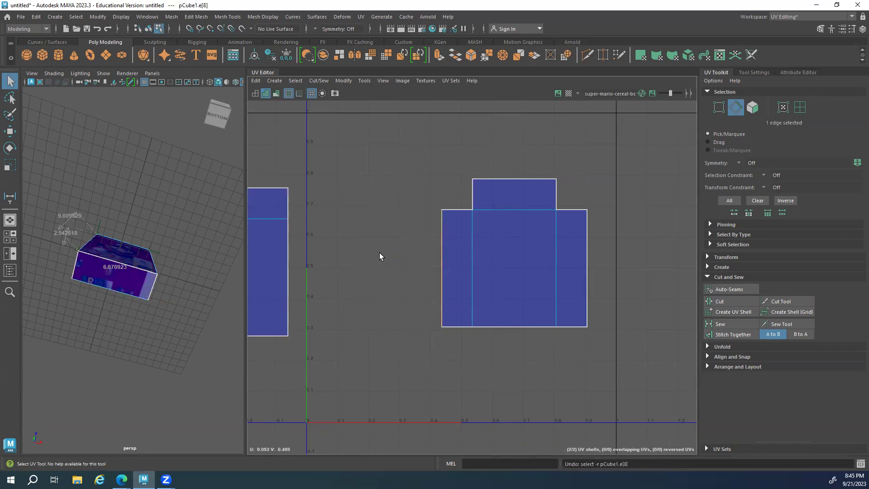
Select all UVs of the separate shell that holds the back and bottom faces
middle_click_drag(379, 253, 534, 265, "alt")
key("ctrl+z")
middle_click_drag(438, 254, 357, 267, "alt")
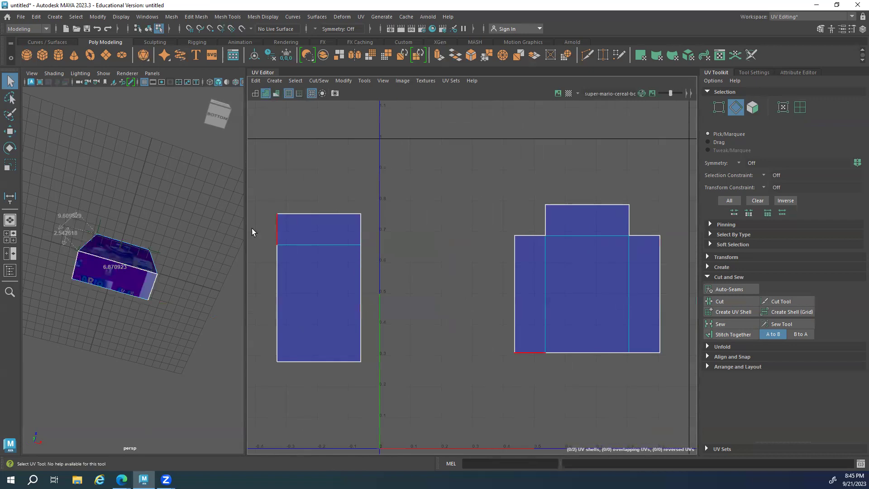
double_click(317, 272)
key("ctrl+z")
right_click_drag(314, 254, 362, 249)
left_click_drag(450, 174, 262, 439)
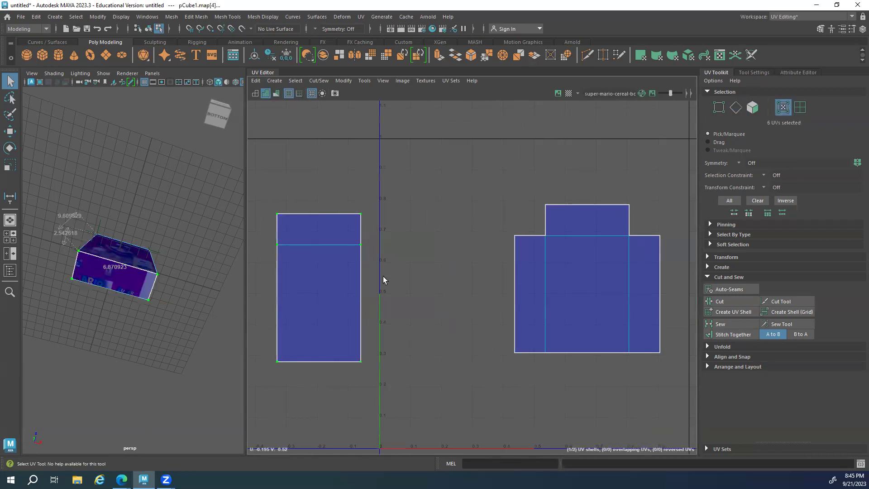
Flip the separate shell that holds the back and bottom faces horizontally along U
key("ctrl+z")
key("ctrl+z")
key("ctrl+z")
key("ctrl+z")
key("ctrl+z")
key("ctrl+z")
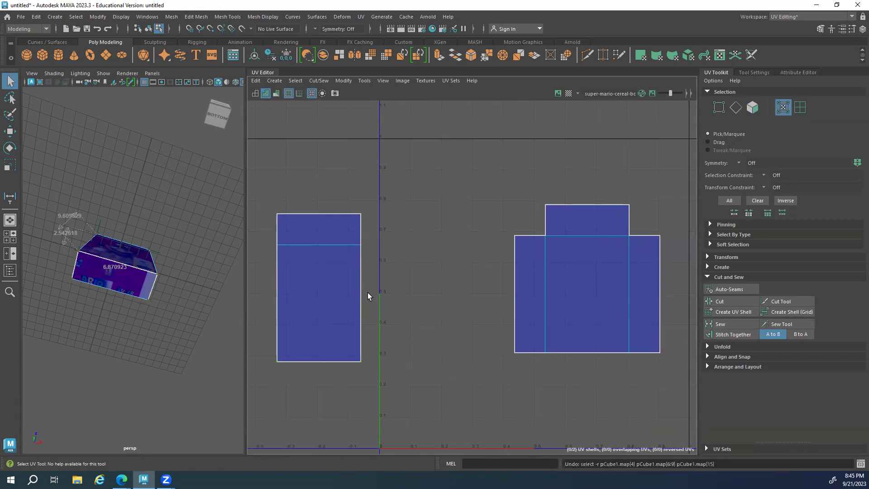
key("shift+z")
key("shift+z")
key("shift+z")
key("shift+z")
key("shift+z")
key("shift+z")
key("shift+z")
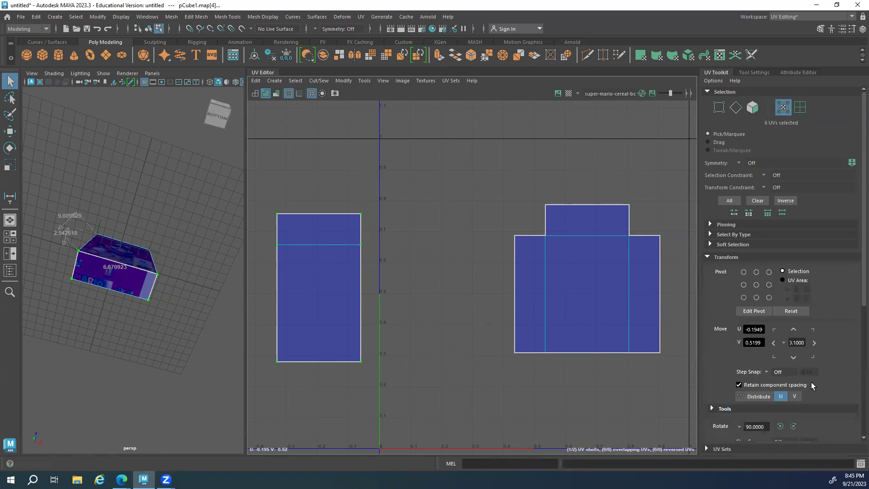
scroll(810, 381, "down", 5)
left_click(769, 337)
left_click(459, 278)
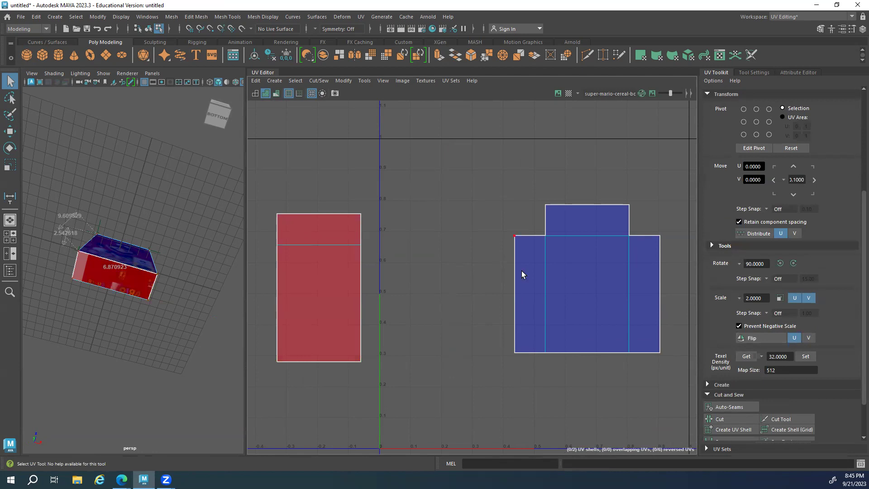
Compare the shading colours of the flipped back shell and the main shell to examine which one has reversed UVs
scroll(520, 280, "down", 3)
middle_click_drag(594, 289, 539, 273, "alt")
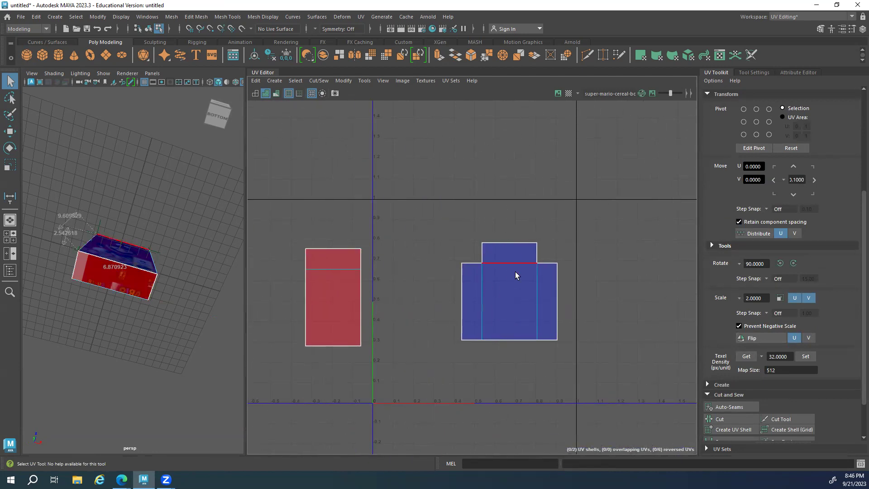
scroll(516, 272, "down", 1)
scroll(474, 259, "up", 3)
middle_click_drag(547, 298, 523, 293, "alt")
left_click_drag(636, 189, 433, 424)
middle_click_drag(401, 307, 504, 285, "alt")
left_click_drag(448, 182, 271, 410)
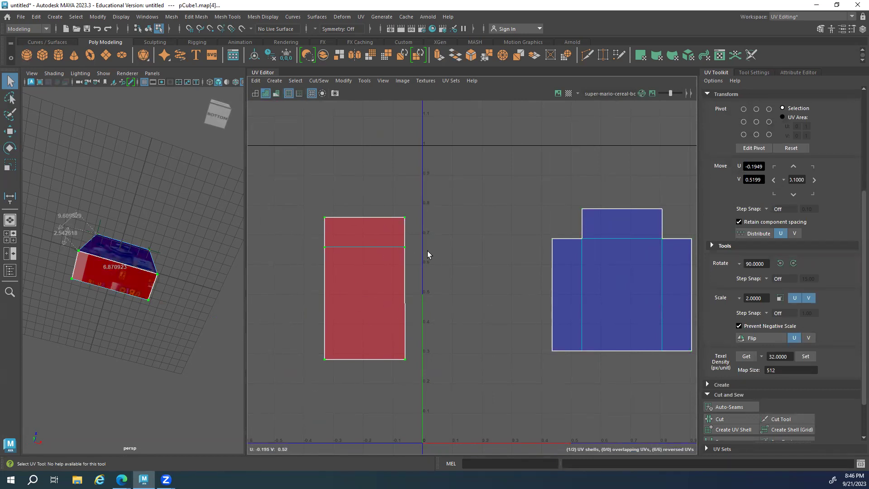
middle_click_drag(512, 277, 488, 287, "alt")
right_click_drag(488, 287, 463, 294, "alt")
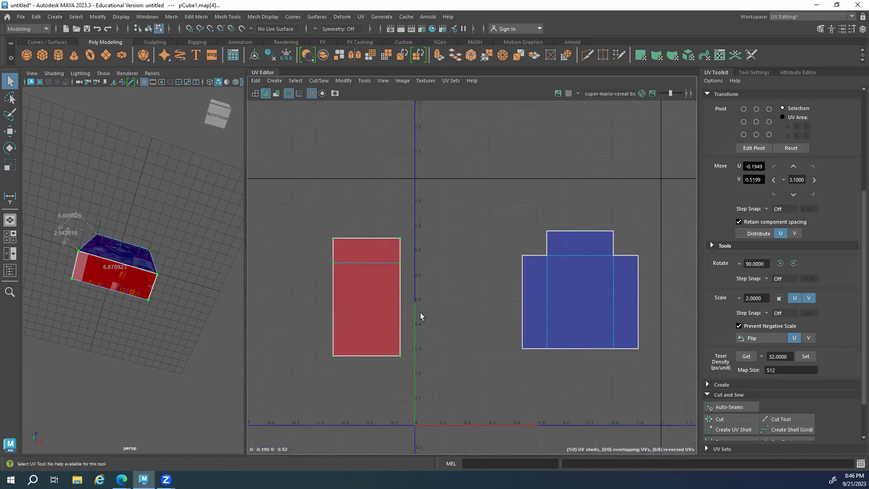
middle_click_drag(461, 315, 448, 318, "alt")
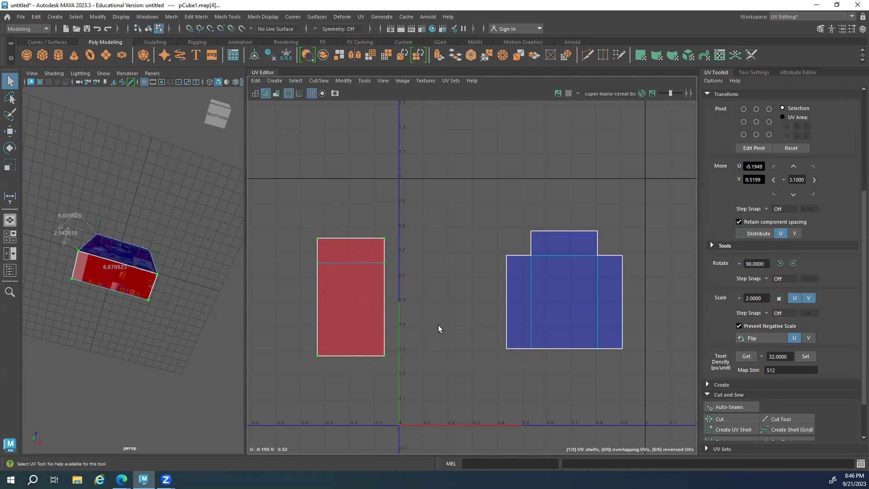
Select all UVs of the reversed back shell and flip them vertically about the pivot
mouse_move(354, 269)
right_mouse_down("alt")
mouse_move(333, 252)
mouse_move(361, 273)
right_mouse_up("alt")
left_click_drag(430, 207, 268, 431)
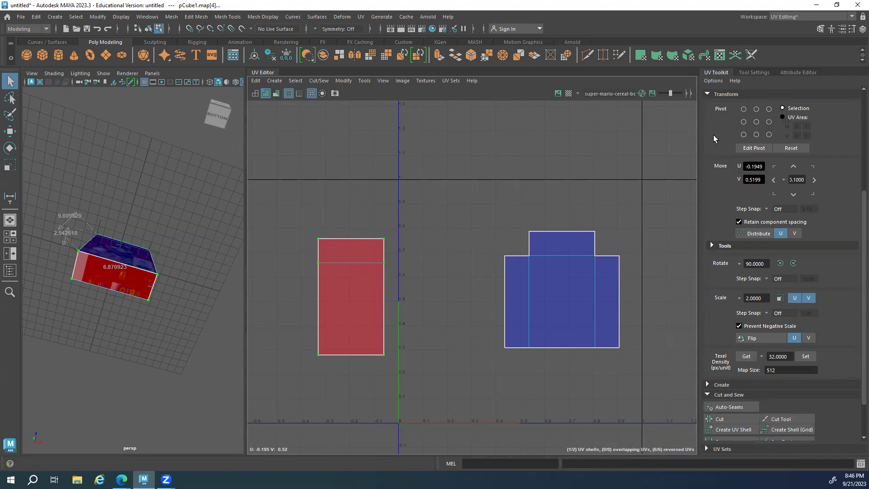
scroll(728, 208, "up", 3)
left_click(730, 230)
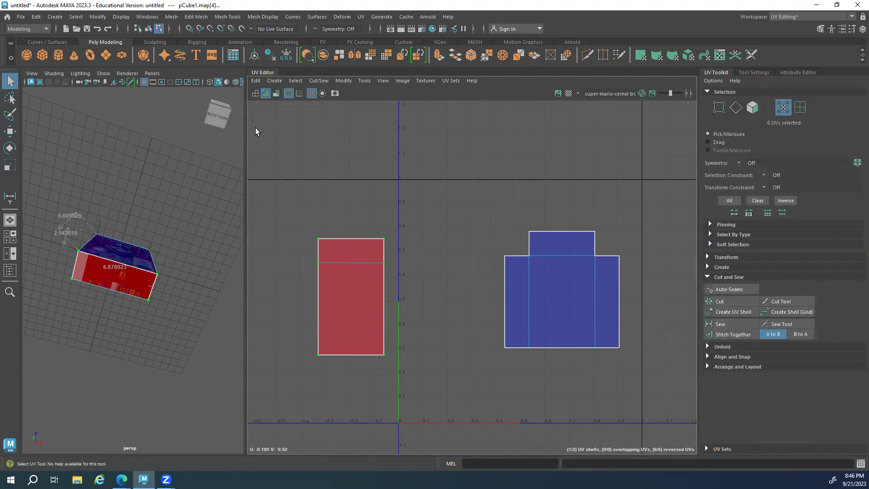
left_click(349, 82)
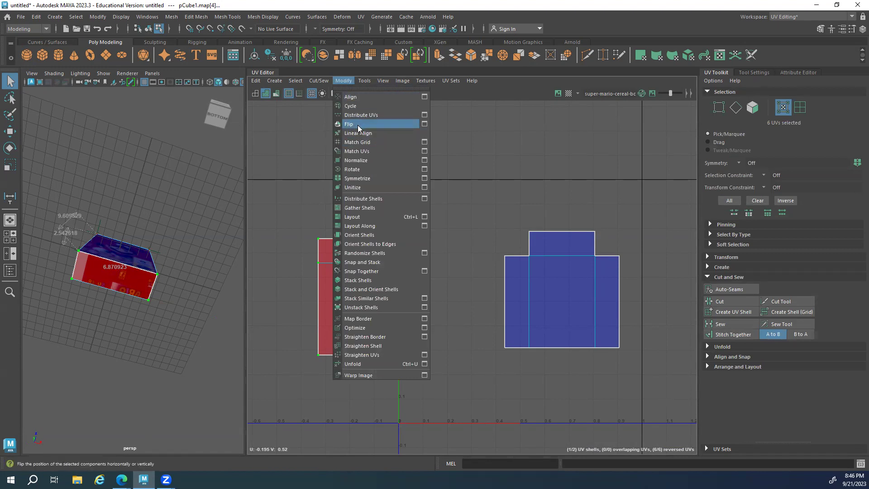
left_click(425, 124)
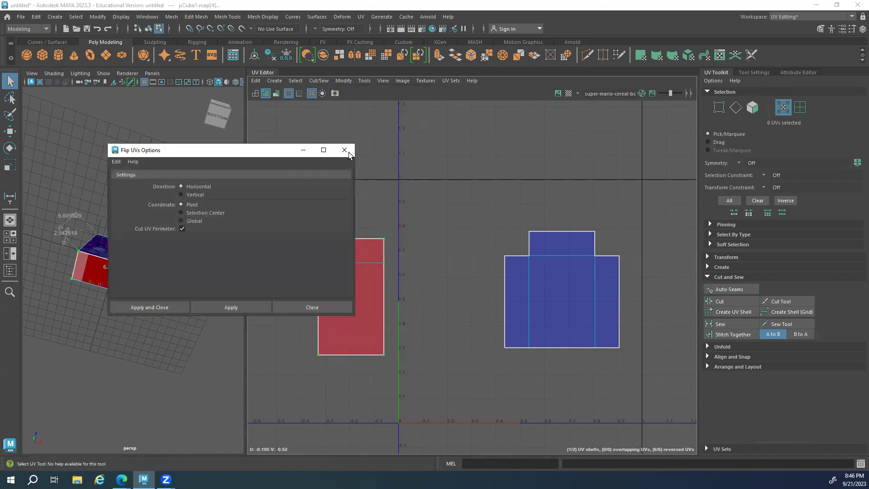
left_click(193, 194)
left_click(147, 307)
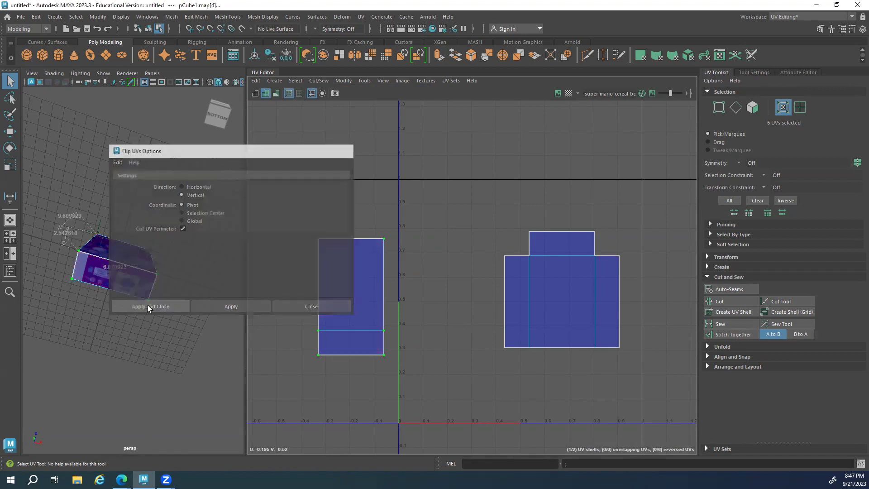
Stitch the back shell to the outer border edge of the main shell's adjoining side panel
key("F10")
left_click(393, 276)
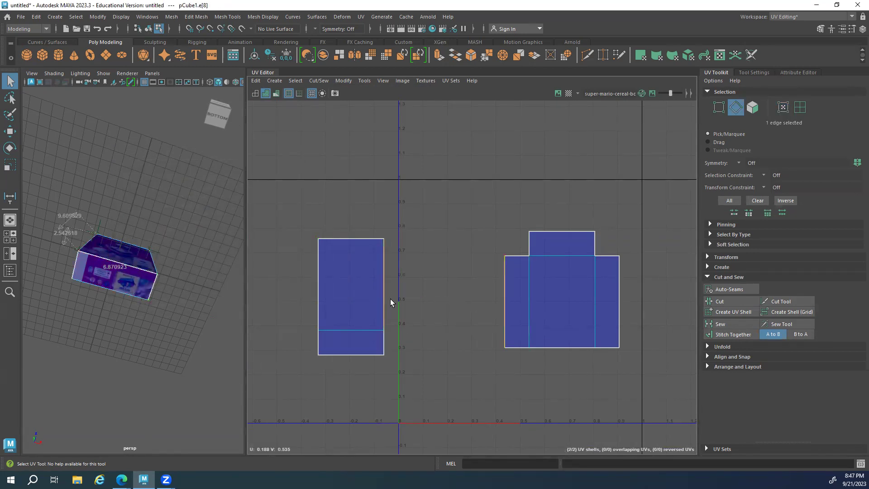
left_click(741, 332)
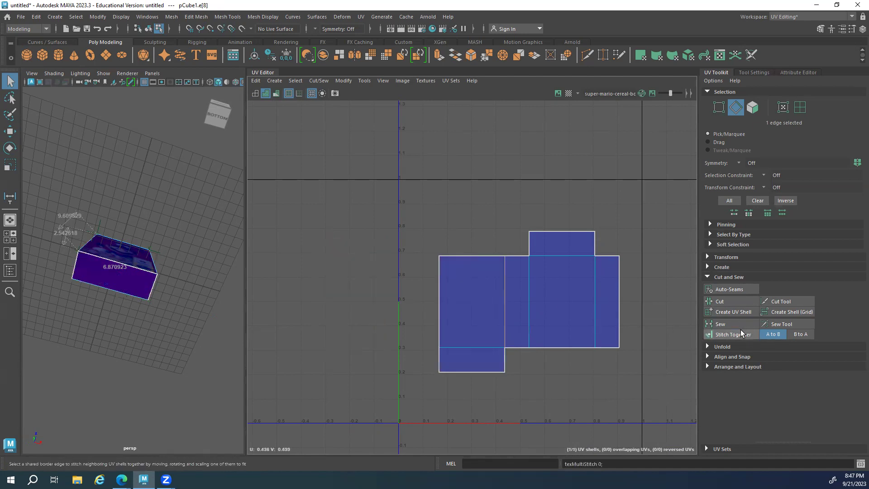
Cut the bottom face from the back panel and stitch it to the lower edge of the front panel
middle_click_drag(474, 374, 413, 324, "alt")
left_click(407, 294)
left_click(742, 302)
left_click(508, 296)
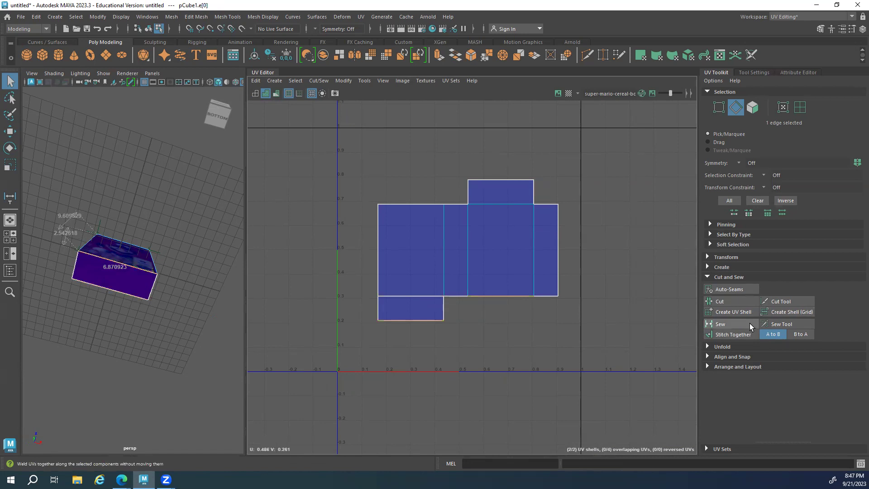
left_click(745, 334)
left_click(518, 330)
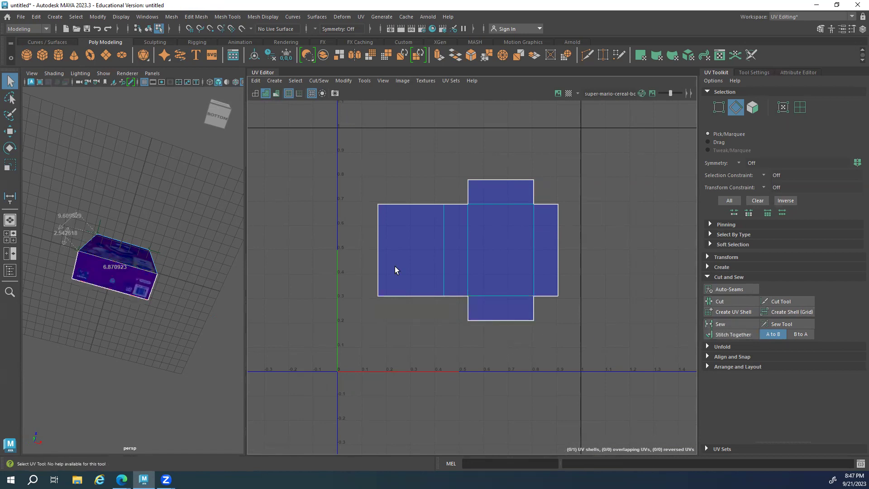
Widen the UV toolkit and expand its transform settings down to the texel density values, hiding the cut and sew options
middle_click_drag(451, 264, 494, 301, "alt")
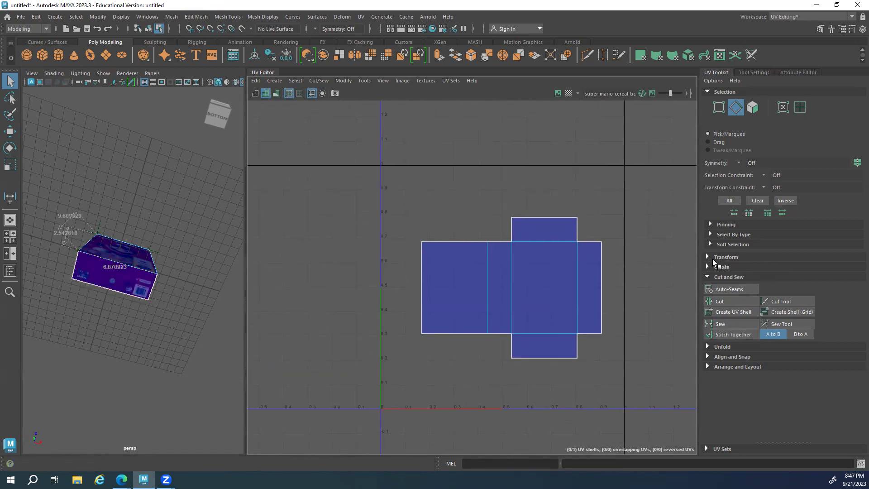
left_click_drag(699, 256, 584, 257)
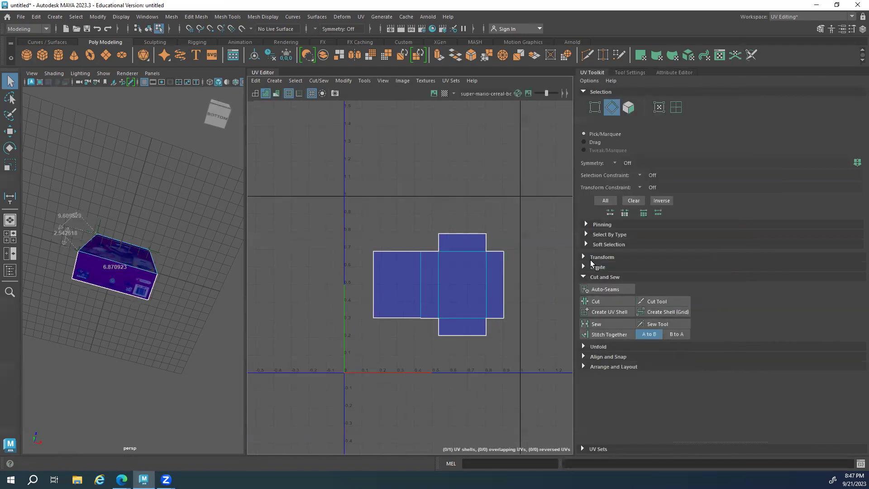
left_click(594, 278)
left_click(601, 257)
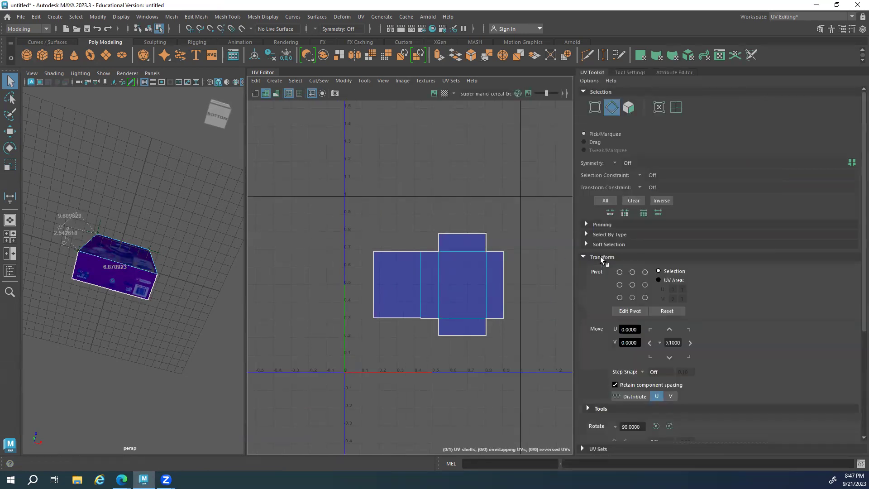
scroll(616, 285, "down", 6)
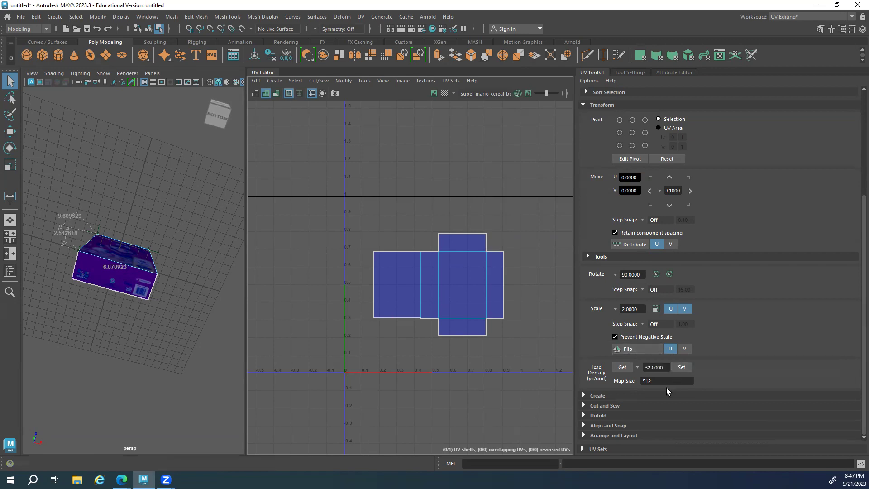
middle_click_drag(367, 321, 384, 317, "alt")
left_click_drag(145, 258, 149, 290, "alt")
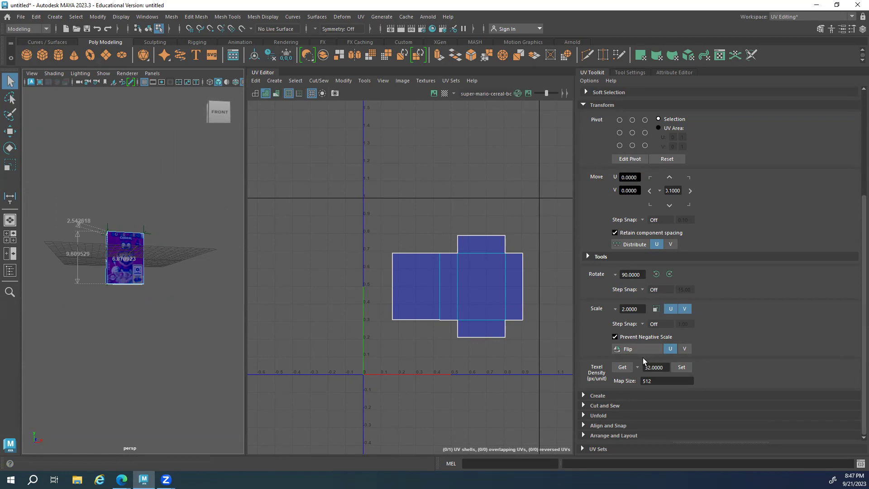
Undo the bottom face cut and both stitches to restore the separate back shell
key("ctrl+z")
key("ctrl+z")
key("ctrl+z")
key("ctrl+z")
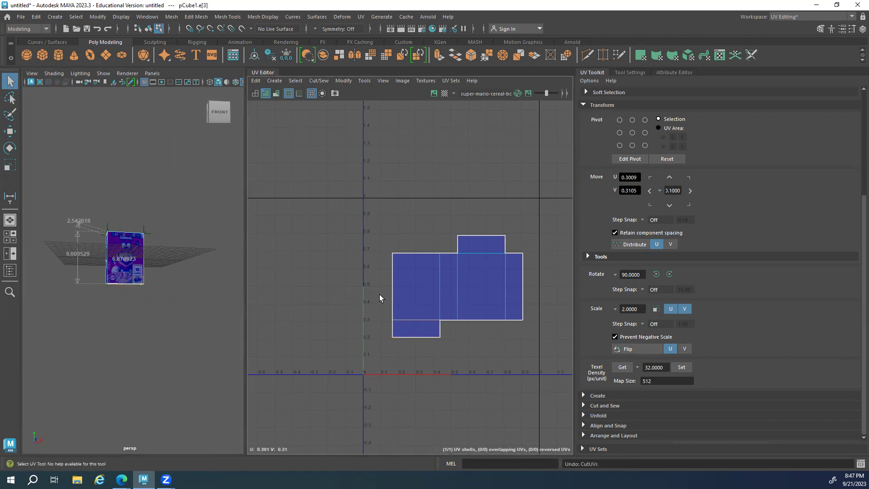
key("ctrl+z")
Select the whole back shell and scale it down uniformly to about half its size
left_click_drag(287, 340, 379, 204)
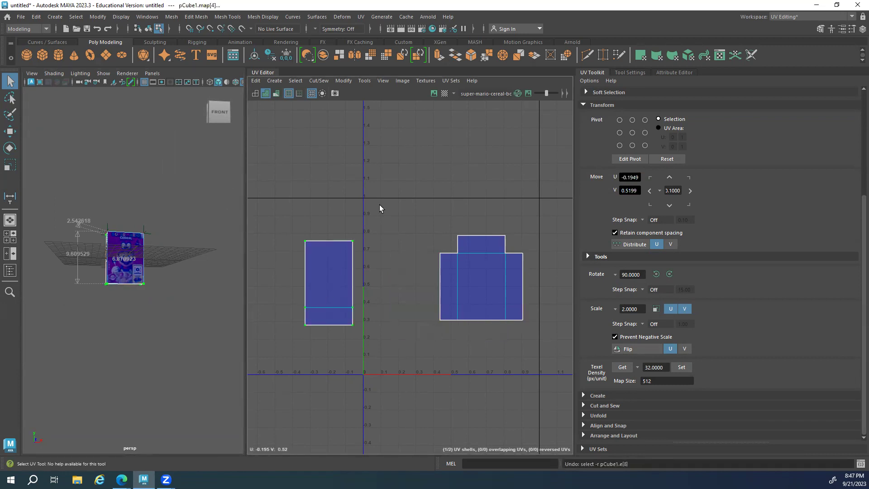
key("r")
left_click_drag(330, 281, 77, 276)
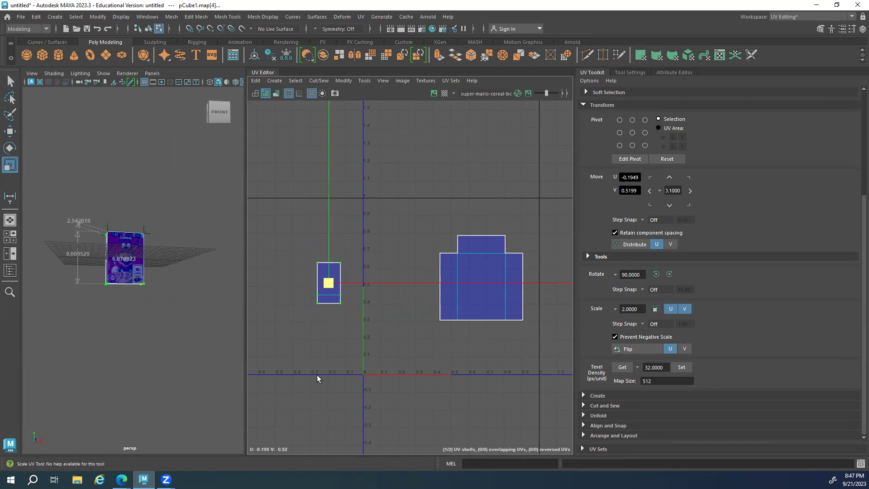
key("q")
Scale the back shell up about 1.5 times and try moving it next to the main shell, undoing the move
left_click(406, 199)
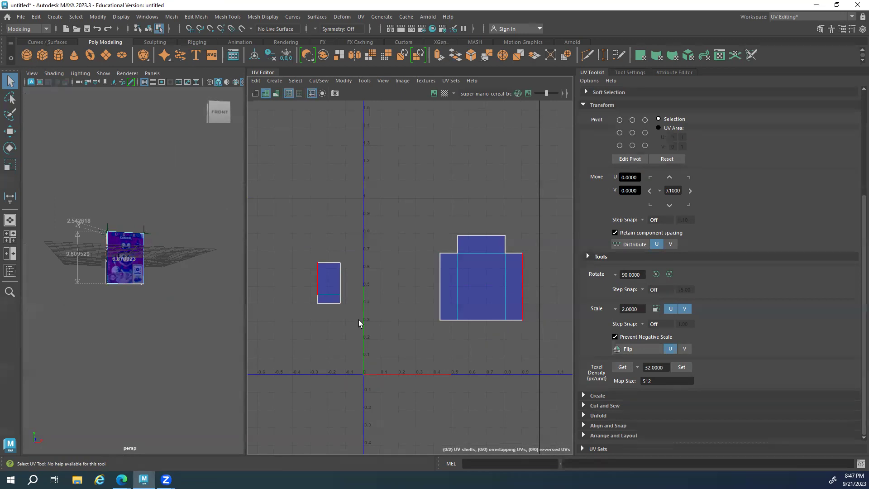
left_click(340, 282)
key("r")
left_click_drag(335, 291, 557, 244)
key("w")
left_click_drag(316, 290, 421, 284)
key("ctrl+z")
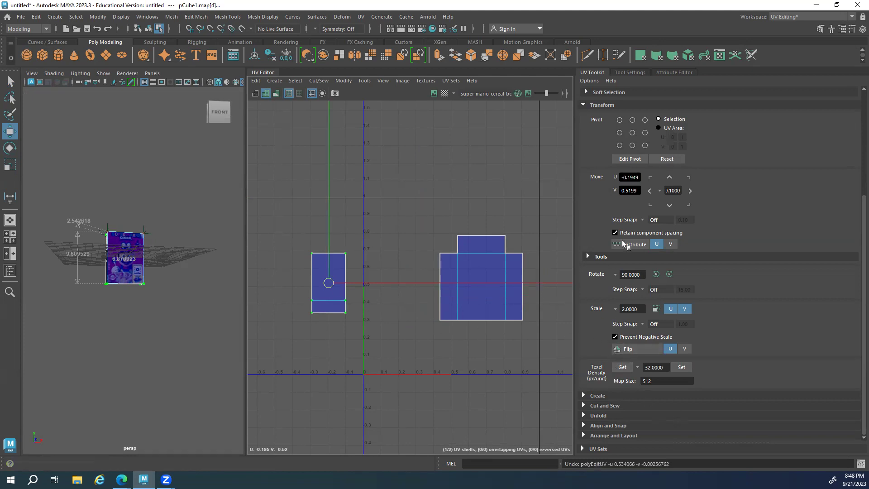
Select all UVs of the main shell and get its texel density at a map size of 512
scroll(602, 204, "up", 2)
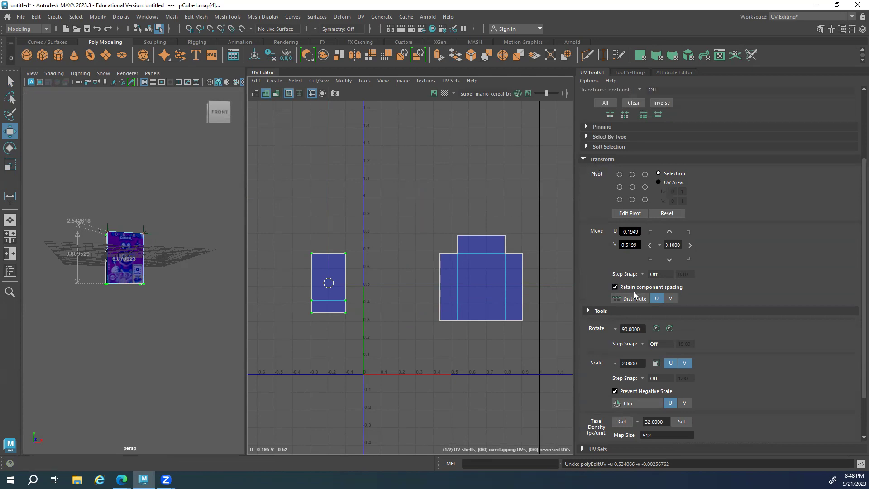
scroll(636, 296, "down", 2)
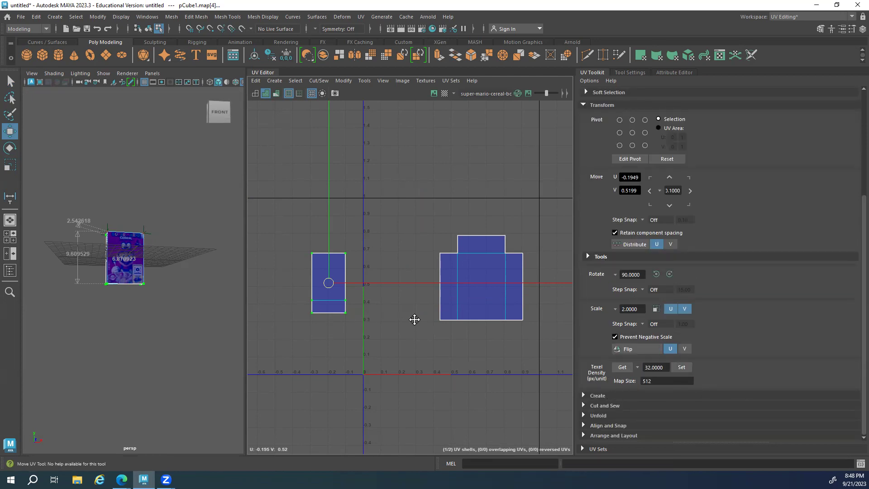
middle_click_drag(414, 319, 360, 320, "alt")
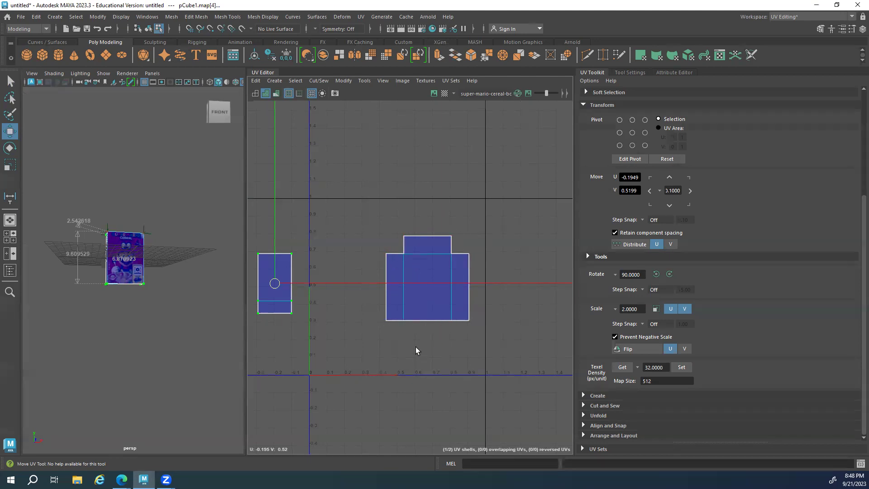
middle_click_drag(416, 347, 413, 329, "alt")
key("q")
left_click_drag(531, 185, 359, 391)
middle_click_drag(444, 270, 441, 268, "alt")
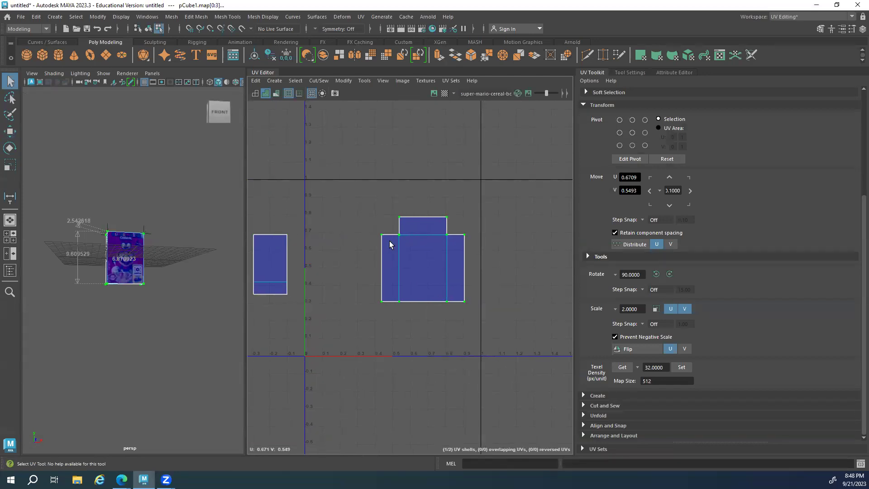
left_click(622, 367)
left_click(622, 367)
left_click_drag(434, 182, 328, 303)
left_click_drag(520, 152, 330, 350)
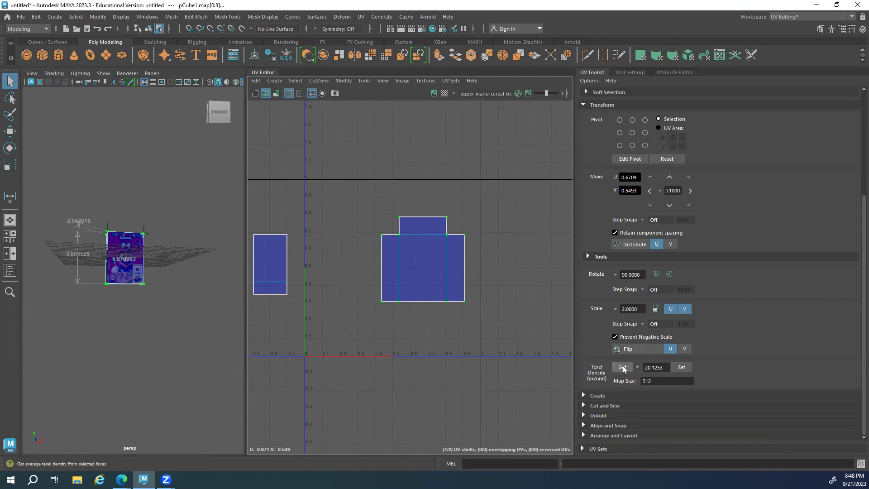
Select the whole back shell and set its texel density to 20.1253 px/unit
middle_click_drag(335, 230, 403, 243, "alt")
left_click_drag(396, 199, 244, 411)
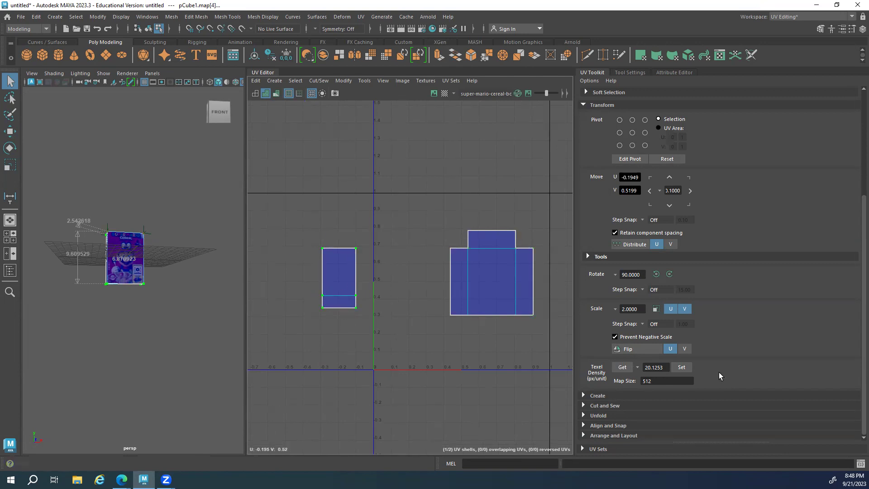
left_click(683, 368)
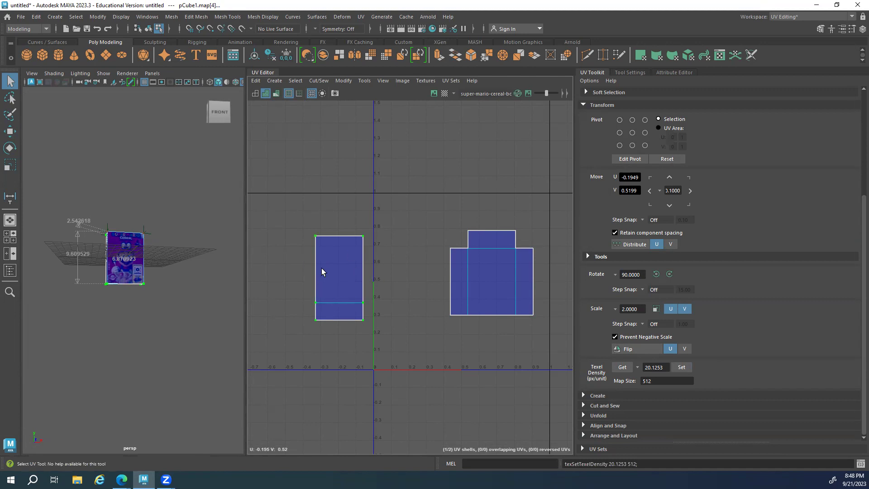
Select the outer left edge of the main shell's side panel and stitch the back shell to it
middle_click_drag(367, 293, 343, 283, "alt")
right_click_drag(357, 308, 361, 285)
left_click(425, 271)
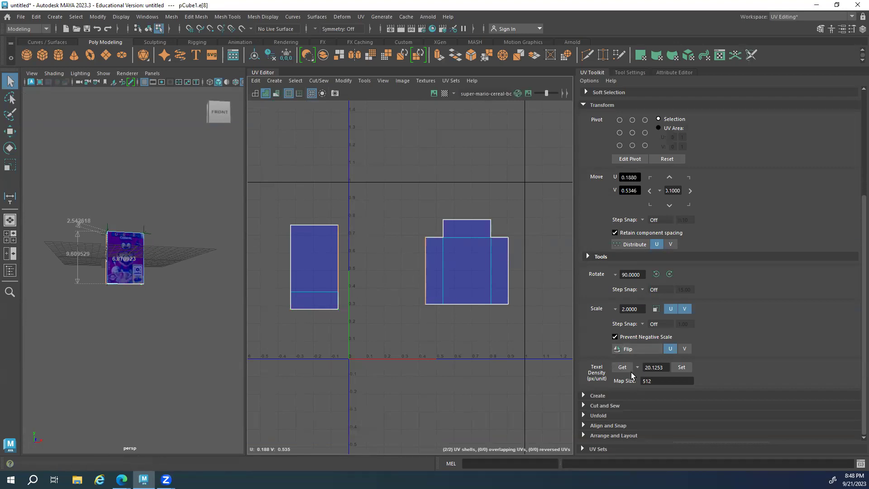
left_click(598, 415)
left_click(595, 356)
left_click(607, 425)
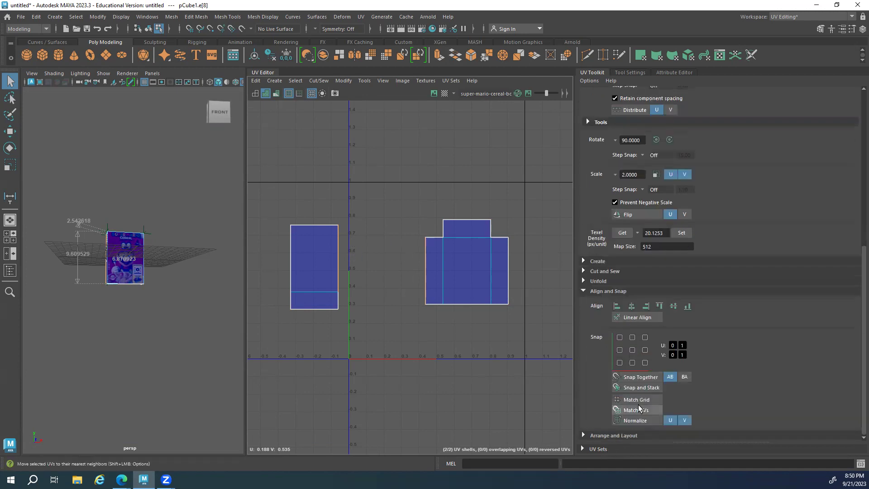
left_click(601, 285)
left_click(596, 425)
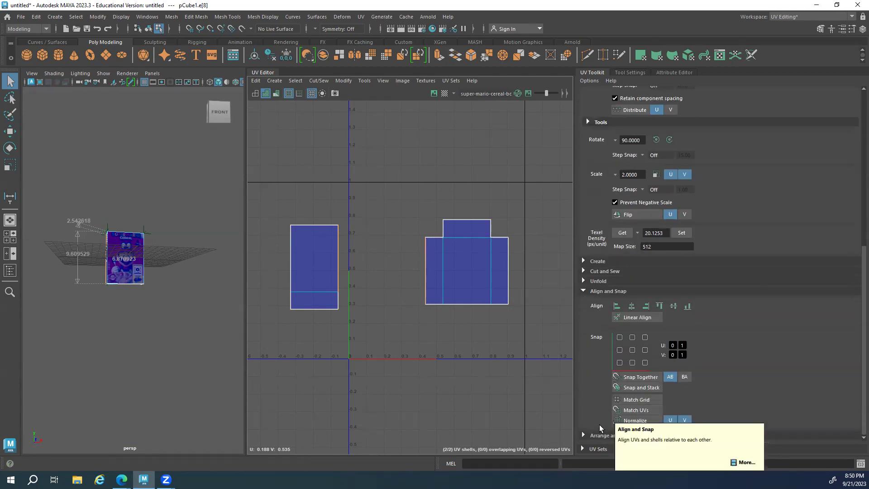
left_click(590, 292)
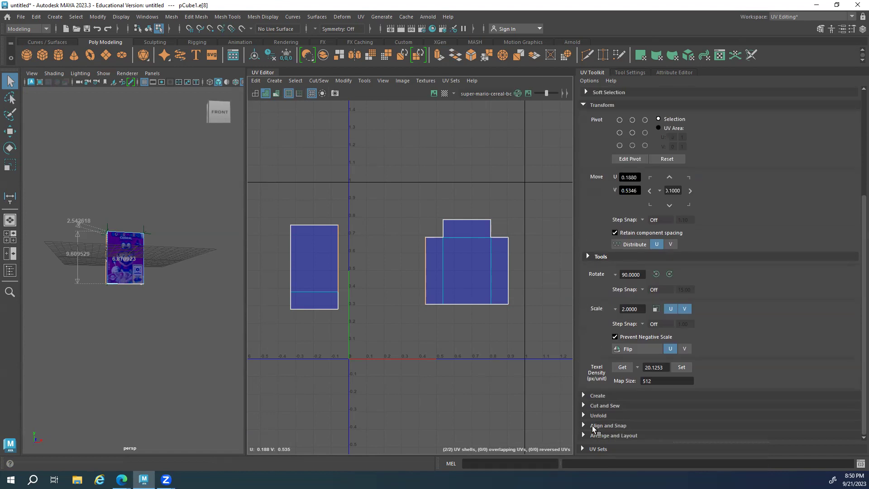
left_click(583, 415)
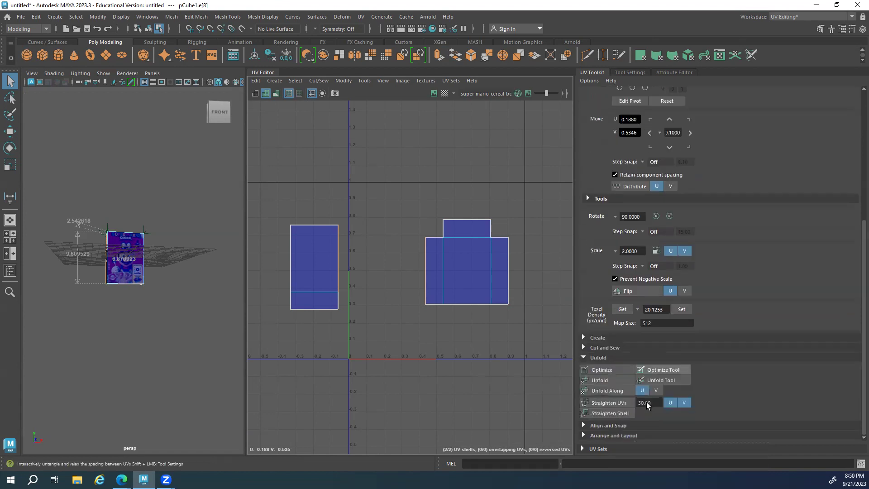
left_click(586, 357)
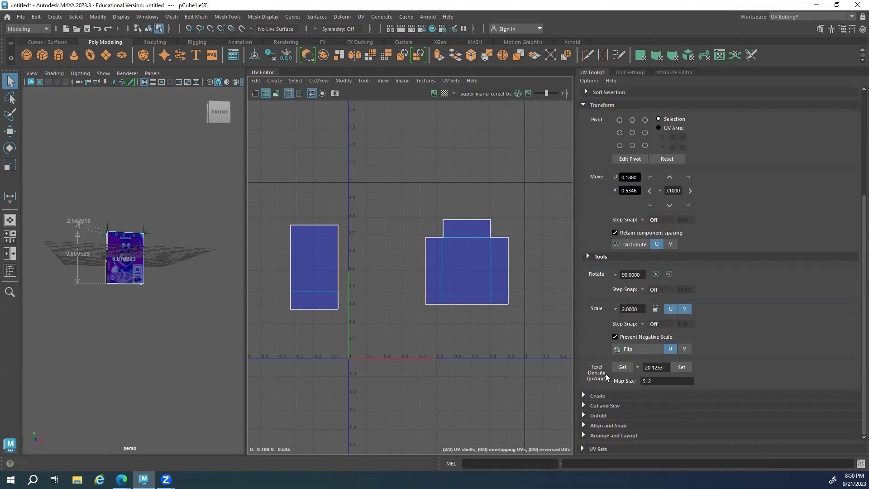
left_click(582, 105)
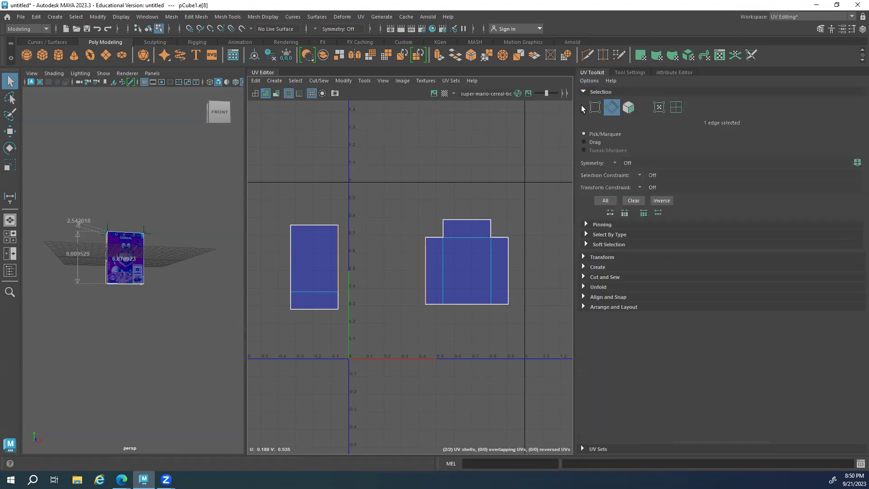
left_click(583, 277)
left_click(610, 334)
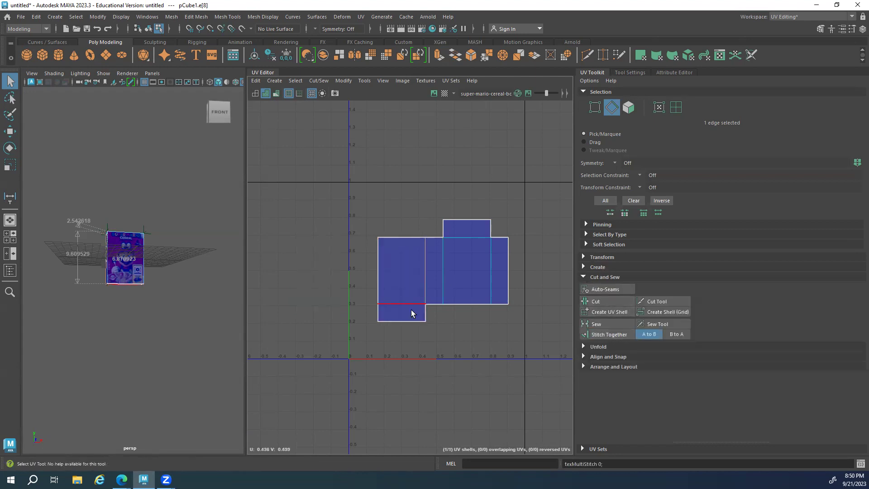
Cut the bottom flap off the back panel and stitch it to the lower edge of the central panel
left_click(602, 302)
left_click(468, 296)
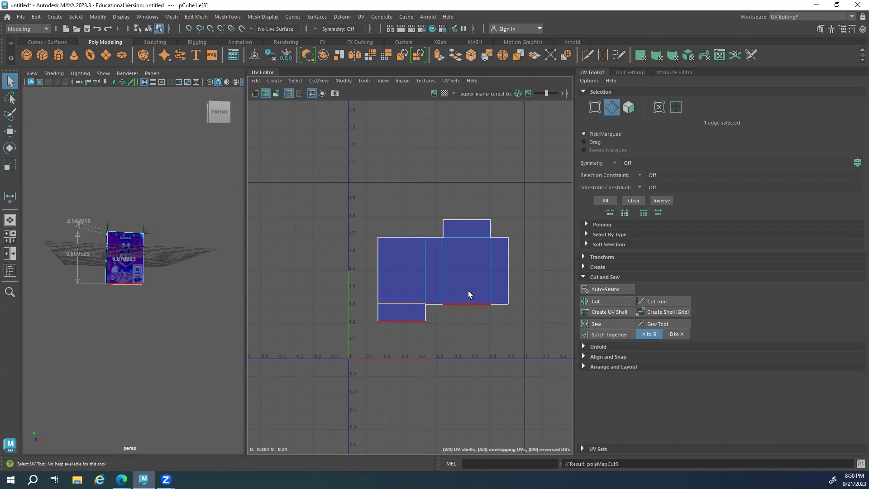
left_click(607, 334)
left_click(474, 337)
Enlarge the perspective view, return the textured box to object selection and show the UV shell as an unshaded wireframe
key("space")
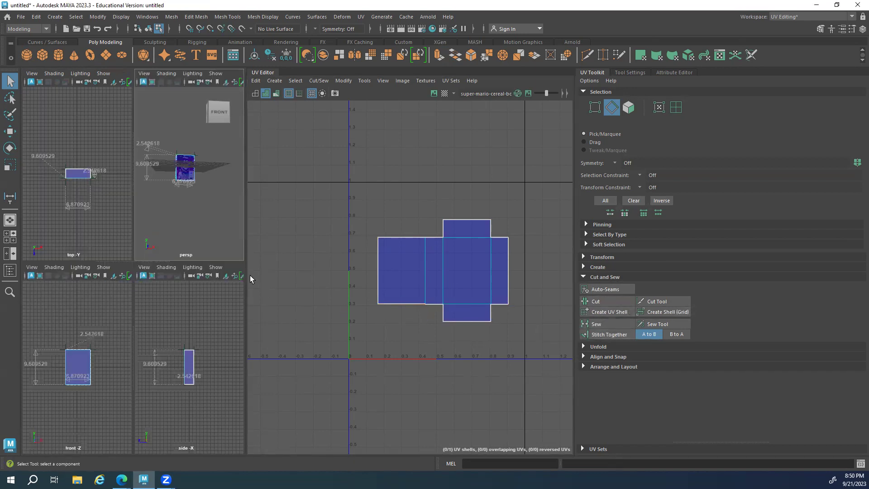
key("space")
left_click_drag(252, 231, 458, 235)
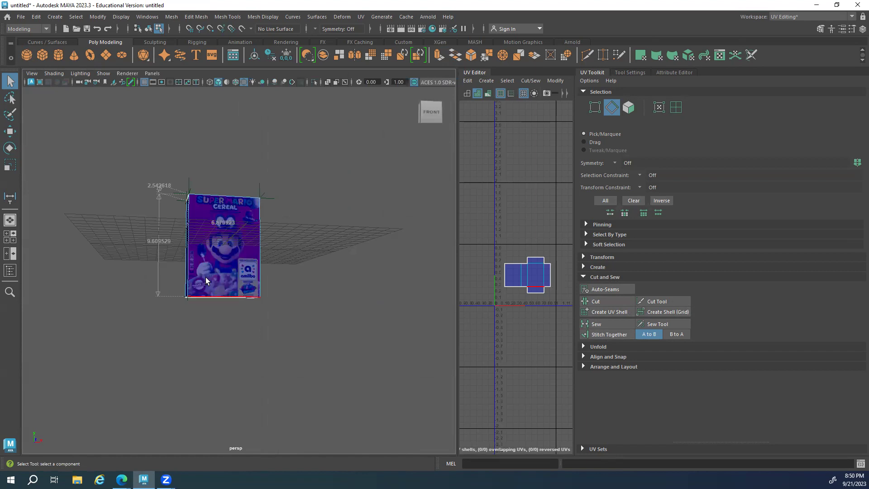
key("F8")
left_click_drag(242, 236, 243, 263, "alt")
key("5")
right_click_drag(125, 264, 429, 271, "alt")
key("6")
key("5")
key("6")
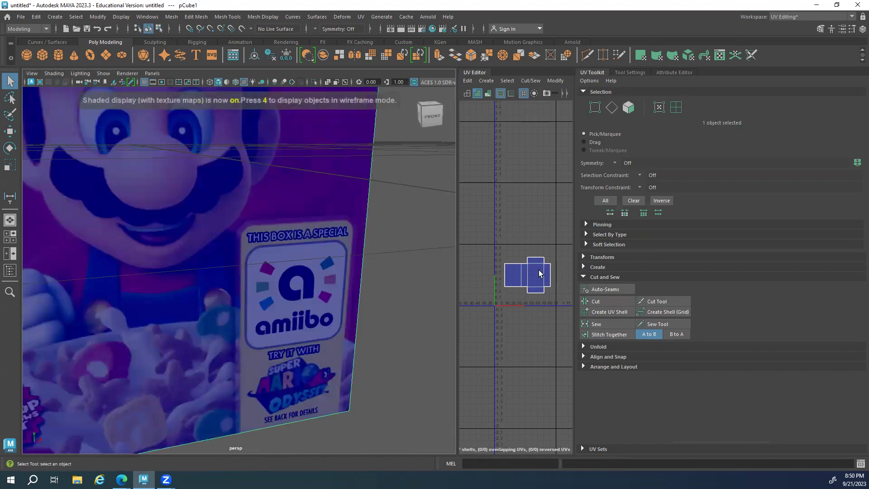
key("4")
Examine the textured box from several sides to check how the artwork sits on its faces
right_click_drag(294, 252, 185, 249, "alt")
left_click_drag(186, 249, 238, 245, "alt")
middle_click_drag(232, 218, 256, 285, "alt")
right_click_drag(256, 284, 247, 291, "alt")
left_click_drag(247, 292, 345, 301, "alt")
right_click_drag(346, 300, 209, 252, "alt")
left_click_drag(209, 252, 277, 256, "alt")
right_click_drag(277, 256, 401, 279, "alt")
left_click_drag(401, 278, 279, 272, "alt")
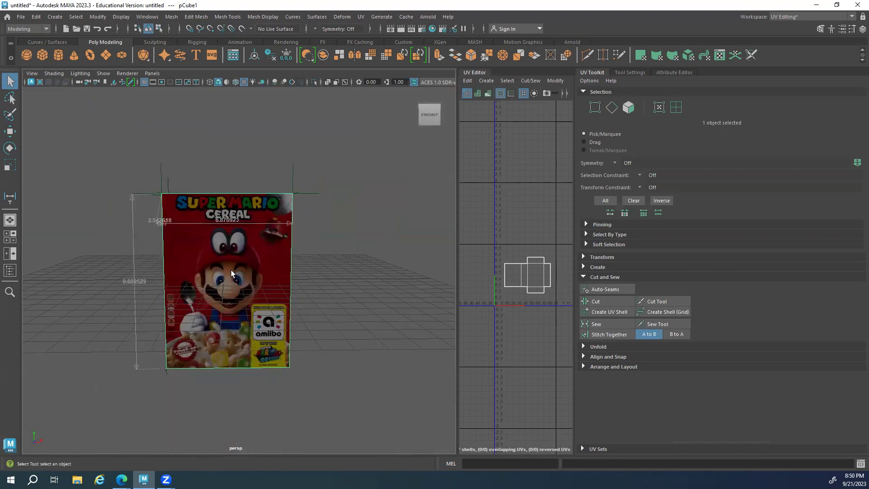
right_click_drag(234, 274, 311, 284, "alt")
left_click_drag(311, 284, 244, 294, "alt")
right_click_drag(294, 282, 245, 272, "alt")
left_click_drag(245, 271, 247, 280, "alt")
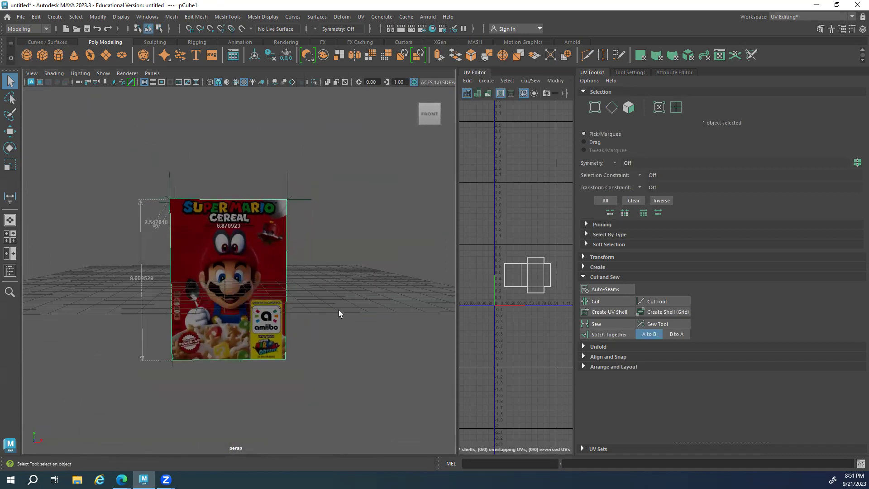
mouse_move(223, 283)
left_mouse_down("alt")
mouse_move(290, 271)
mouse_move(388, 273)
mouse_move(235, 280)
left_mouse_up("alt")
scroll(210, 275, "up", 2)
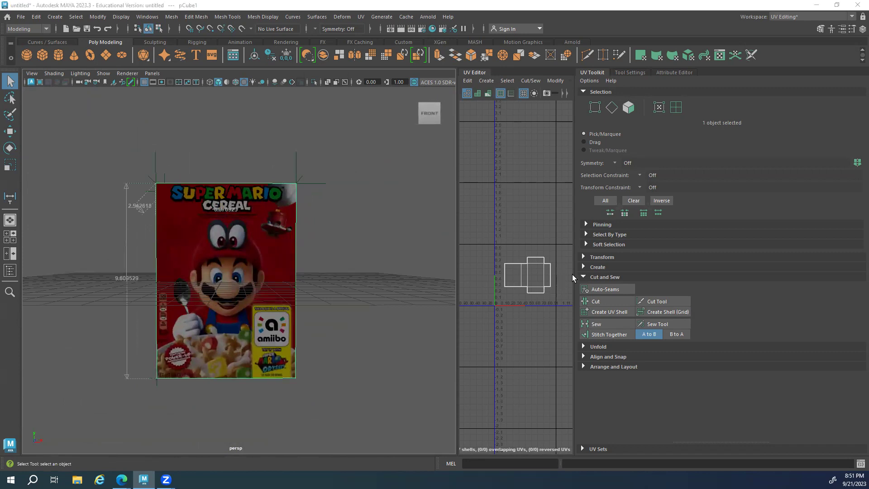
Widen the UV Editor by narrowing the UV Toolkit and perspective view, keeping the whole UV layout in view
left_click_drag(574, 275, 711, 274)
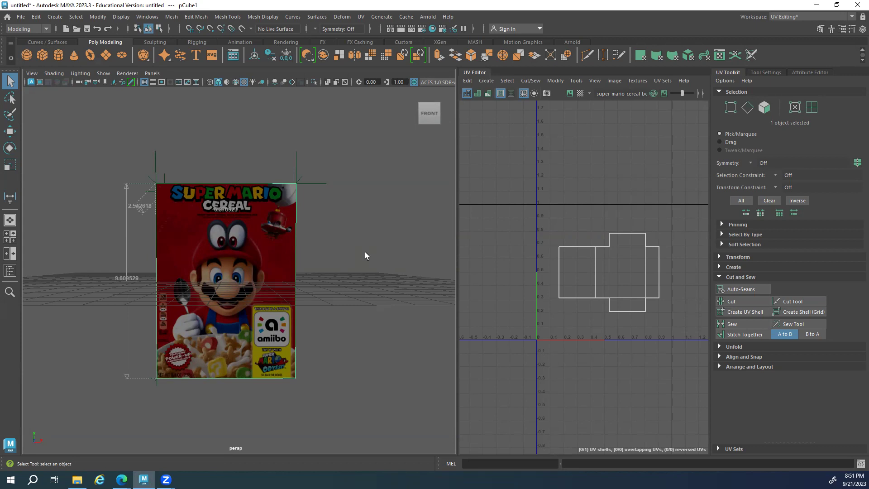
left_click_drag(458, 276, 279, 268)
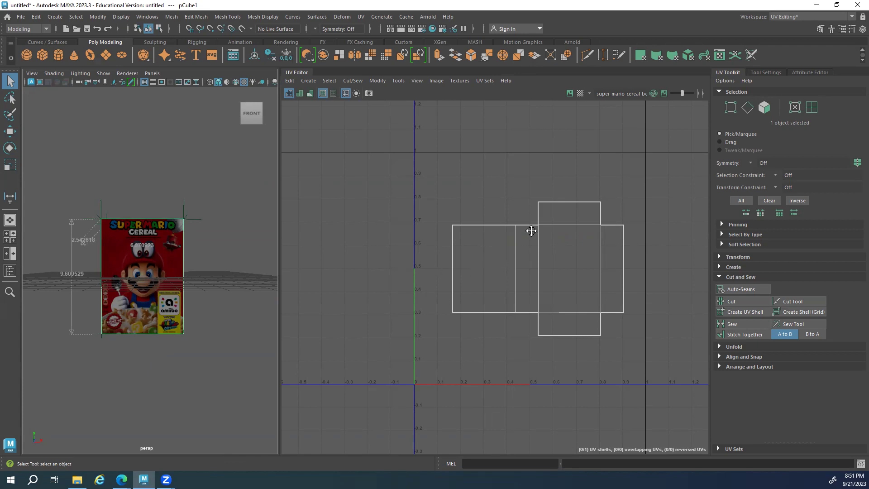
middle_click_drag(531, 231, 468, 256, "alt")
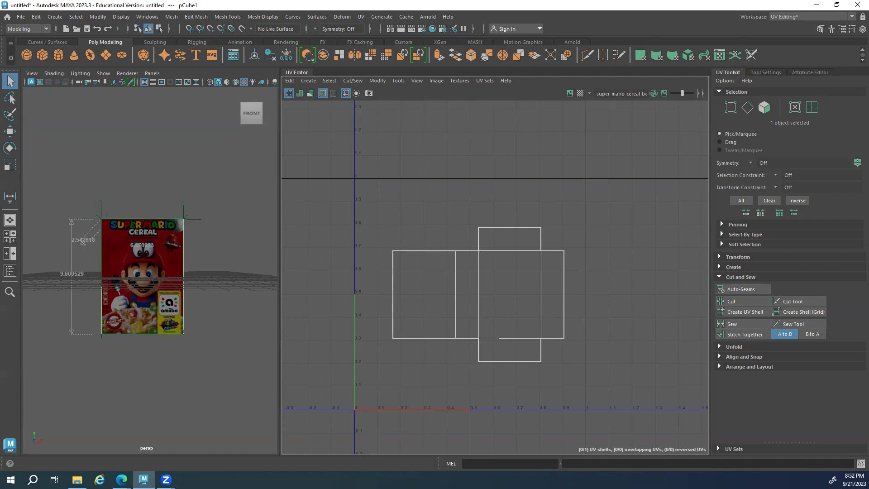
middle_click_drag(439, 244, 454, 217, "alt")
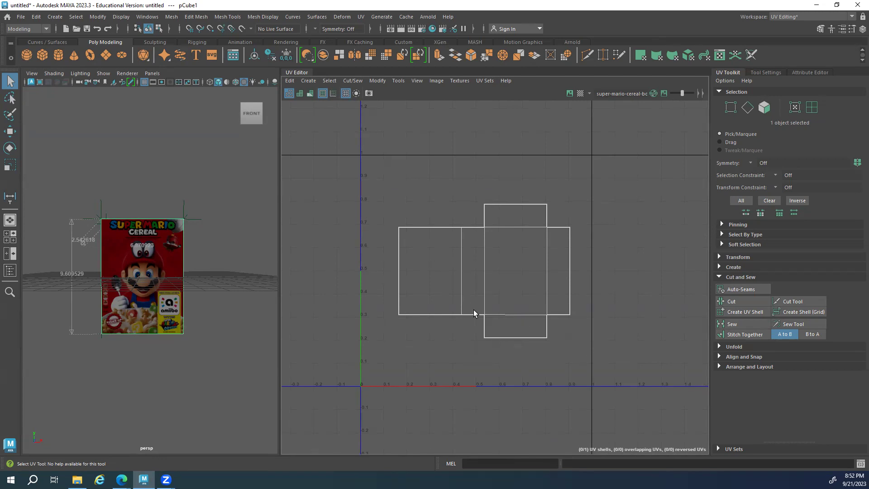
Select the four UVs of the back panel while it is still attached and try moving them, undoing the move
right_click_drag(460, 313, 457, 277)
left_click(459, 277)
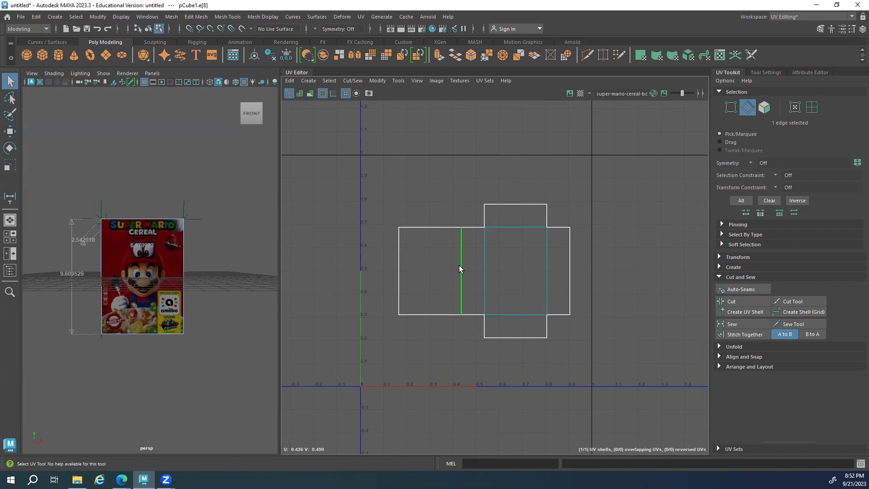
right_click_drag(402, 256, 430, 255)
left_click_drag(371, 207, 465, 383)
key("w")
mouse_move(430, 266)
left_mouse_down()
mouse_move(341, 270)
mouse_move(377, 350)
mouse_move(358, 272)
mouse_move(417, 313)
mouse_move(433, 270)
left_mouse_up()
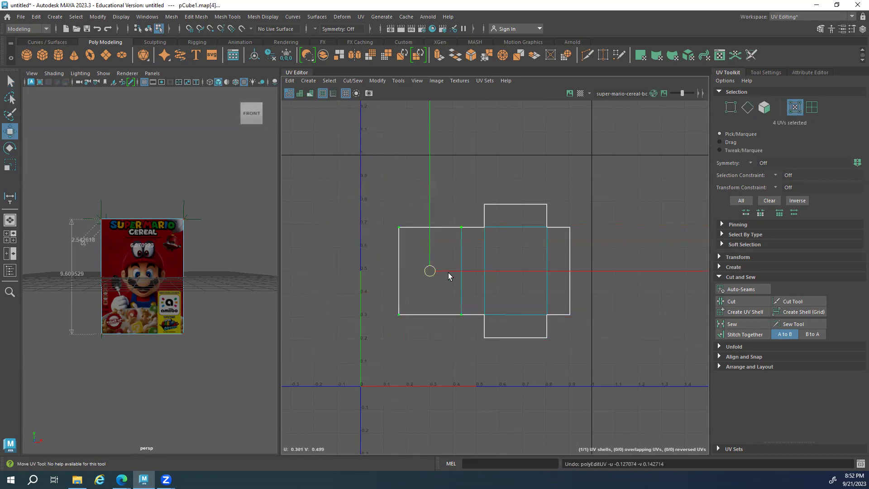
Cut the UV edge between the back panel and the neighbouring side panel
key("q")
right_click_drag(460, 306, 461, 278)
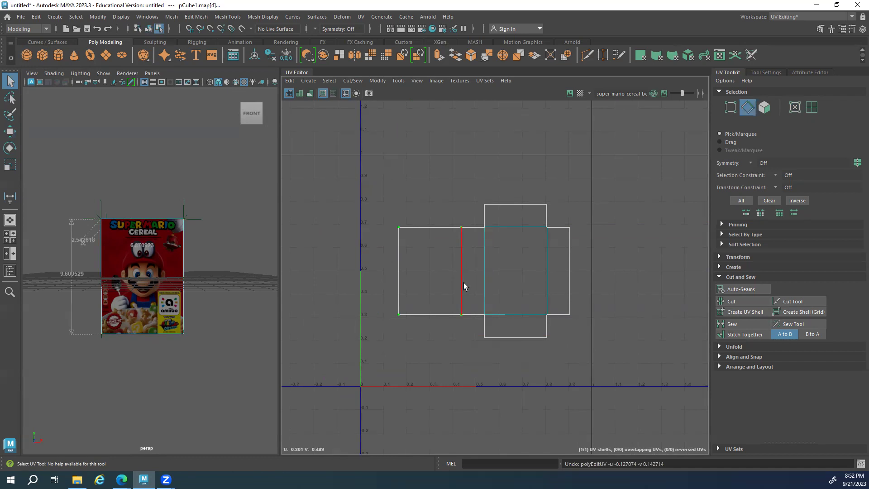
left_click(460, 273)
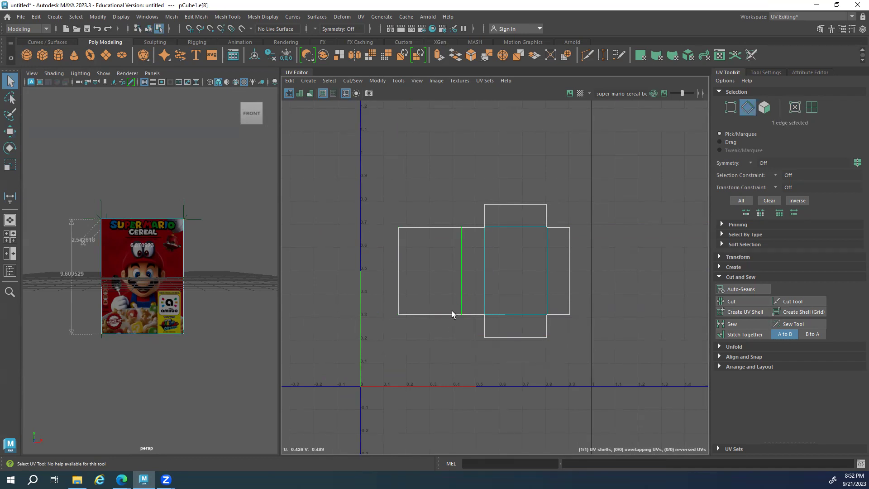
left_click(744, 301)
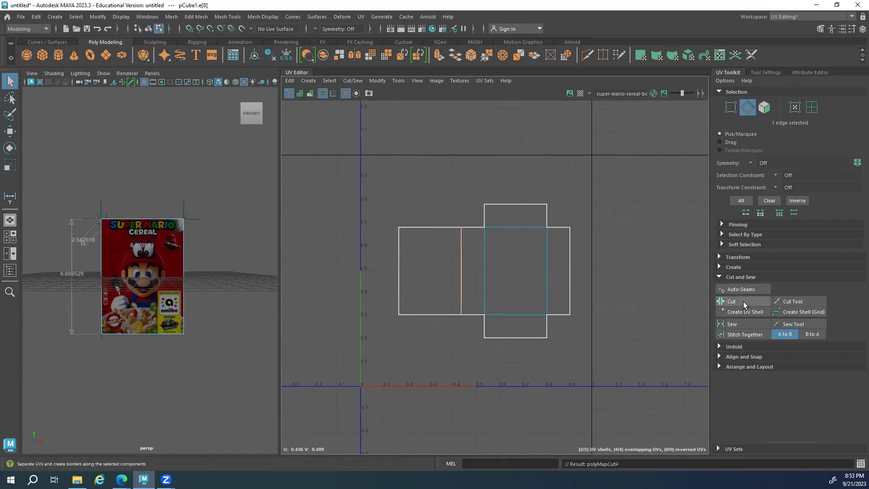
left_click(431, 187)
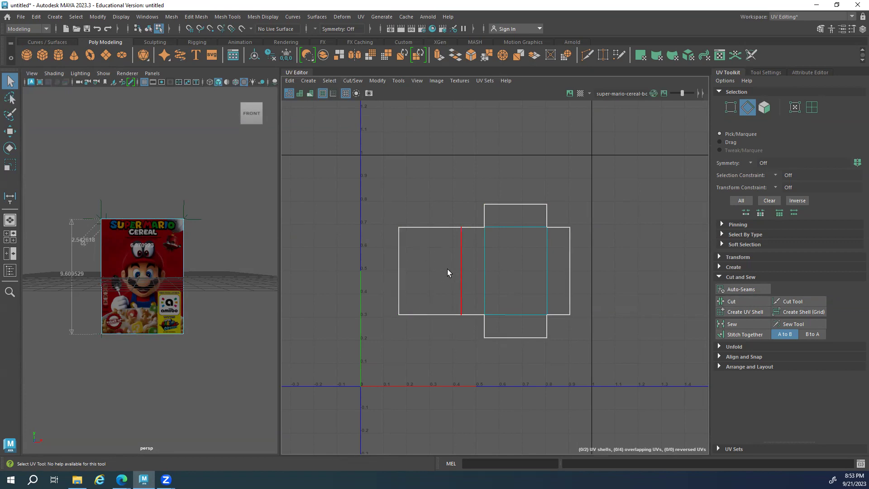
Select all UVs along the cut back panel and try moving them away, undoing the move
right_click_drag(399, 249, 438, 249)
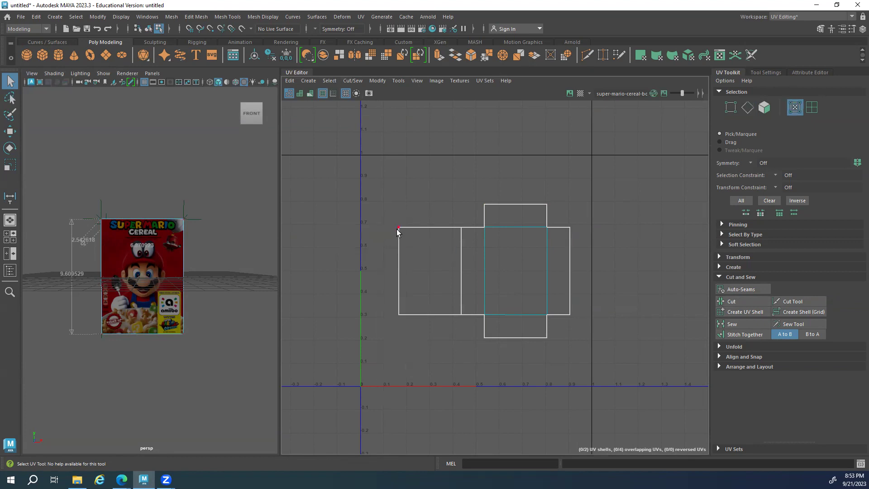
left_click(399, 227)
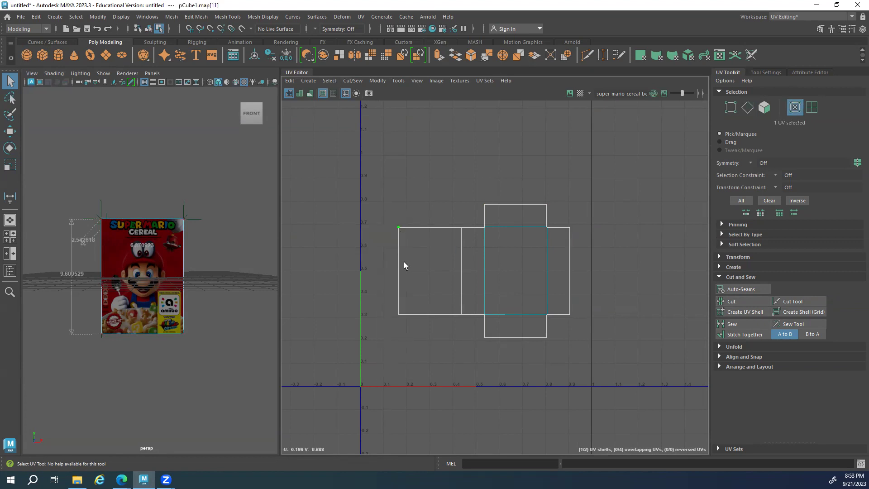
left_click_drag(354, 179, 476, 375)
key("w")
left_click_drag(431, 266, 353, 285)
key("ctrl+z")
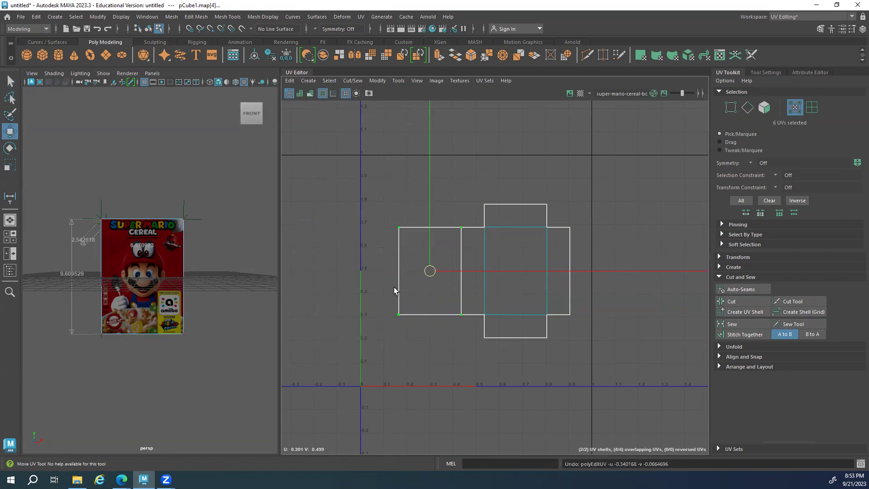
Try moving the back panel's upper outer corner UV, and undo the edits back through the seam cut
left_click(398, 227)
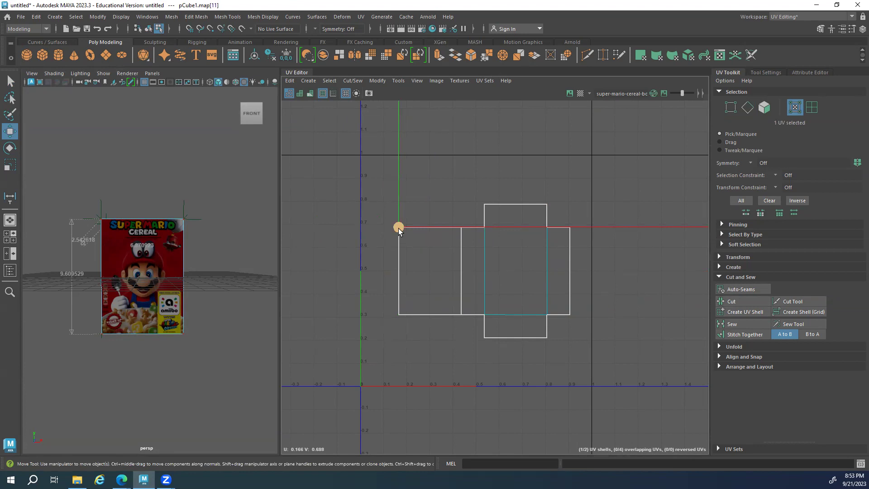
right_click_drag(399, 228, 431, 241, "ctrl")
left_click_drag(431, 274, 404, 273)
key("ctrl+z")
key("ctrl+z")
key("ctrl+z")
key("ctrl+z")
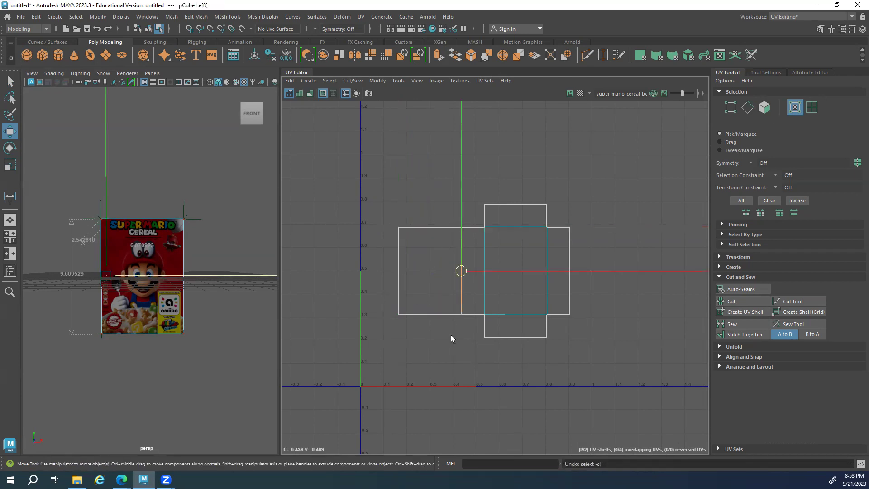
left_click(447, 357)
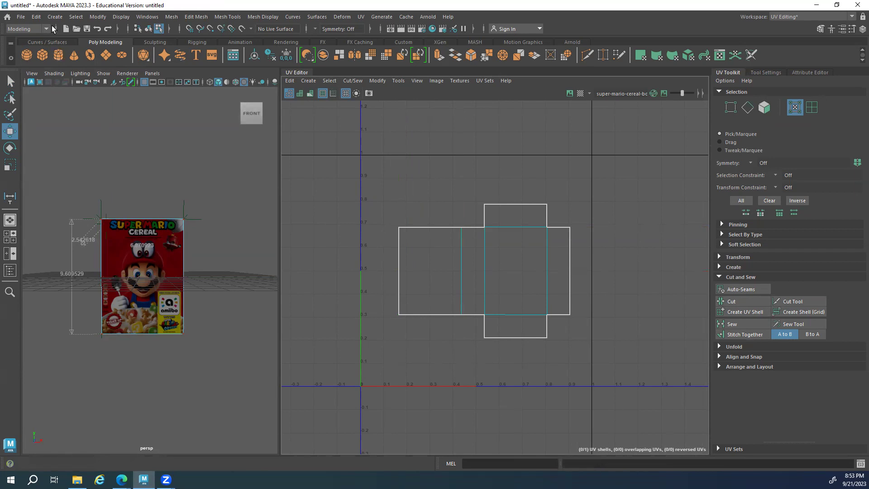
Save the scene as mario in the project's scenes folder
left_click(20, 17)
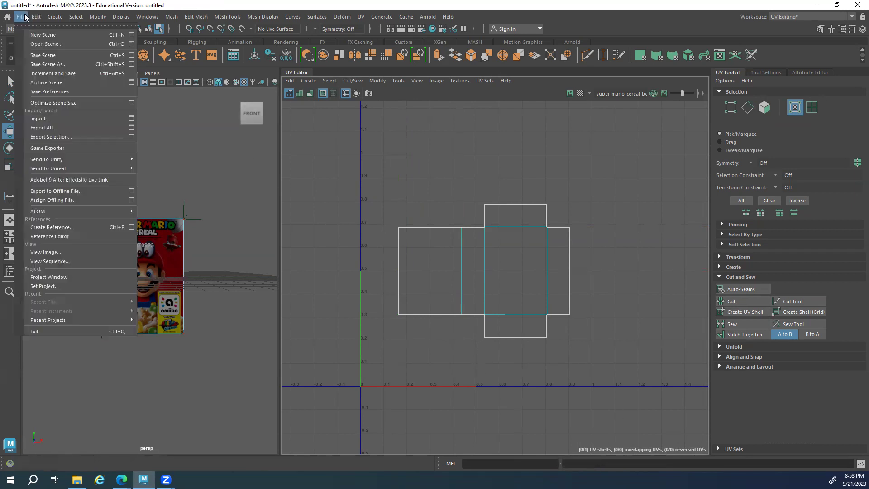
left_click(43, 55)
type("mario")
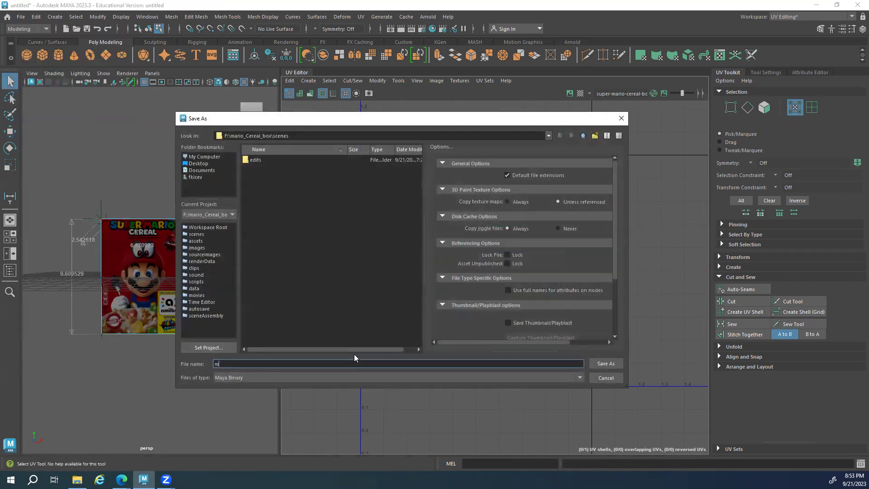
left_click(614, 363)
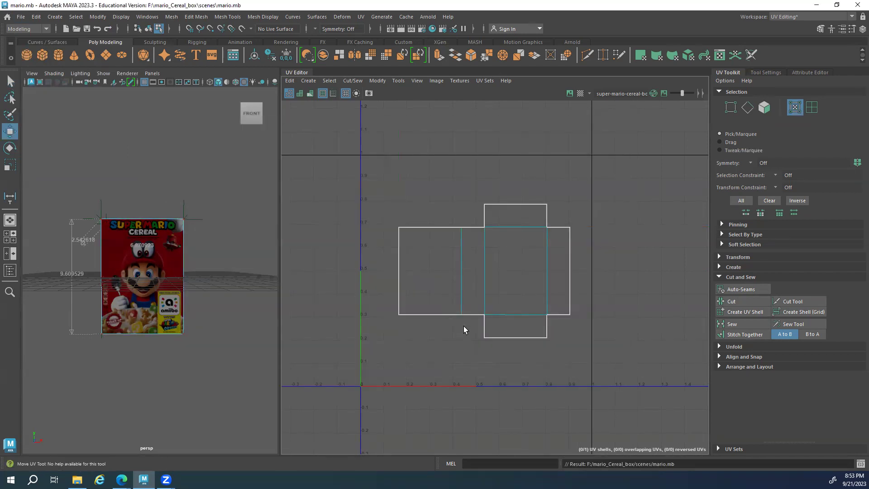
Switch to edge selection for the UV layout
key("F10")
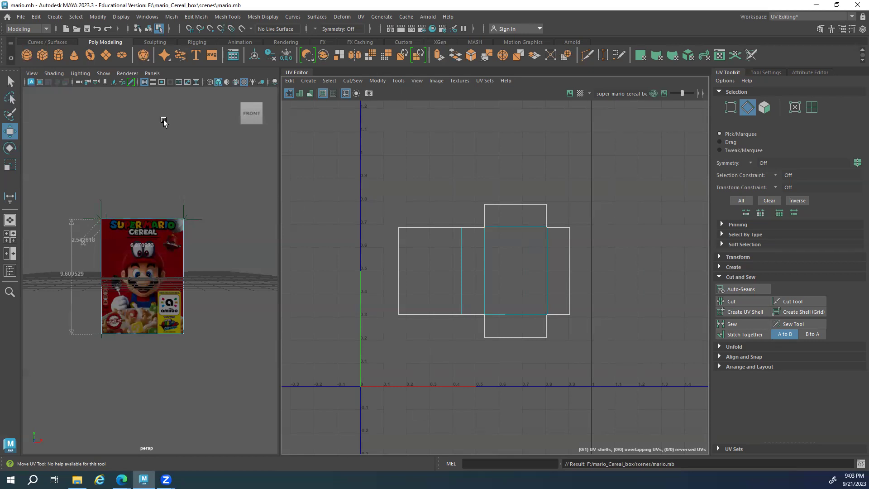
Save the cereal box scene and start a new empty scene
left_click(21, 16)
left_click(36, 48)
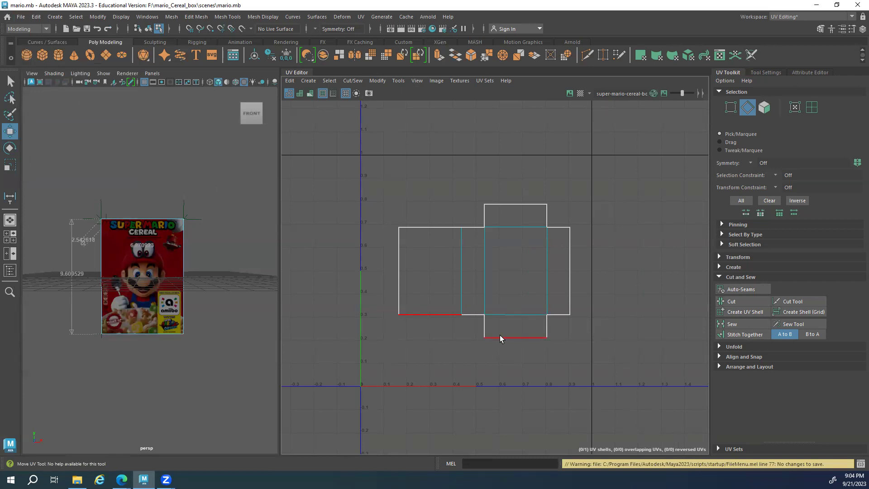
left_click(407, 368)
right_click_drag(562, 352, 450, 406, "alt")
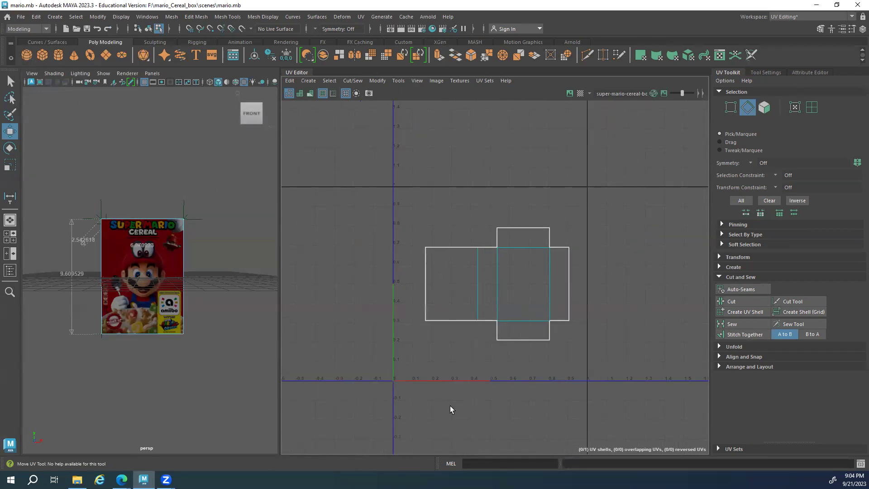
left_click(27, 17)
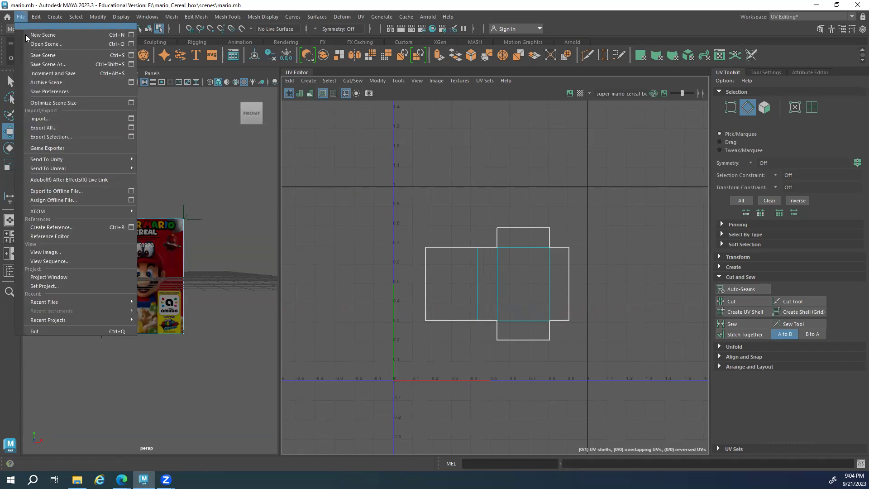
left_click(31, 31)
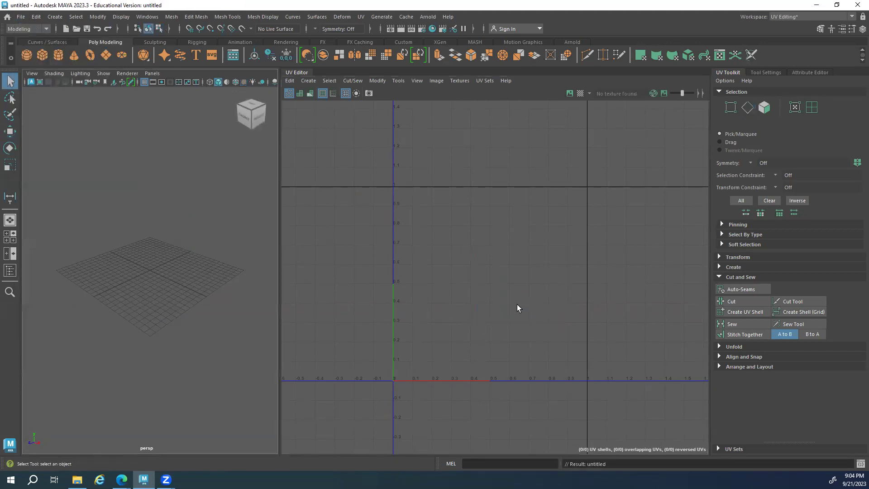
Import face_retopo_model_v001.0001.mb into the scene and delete the small cylinder at the grid's centre
left_click_drag(275, 238, 452, 244)
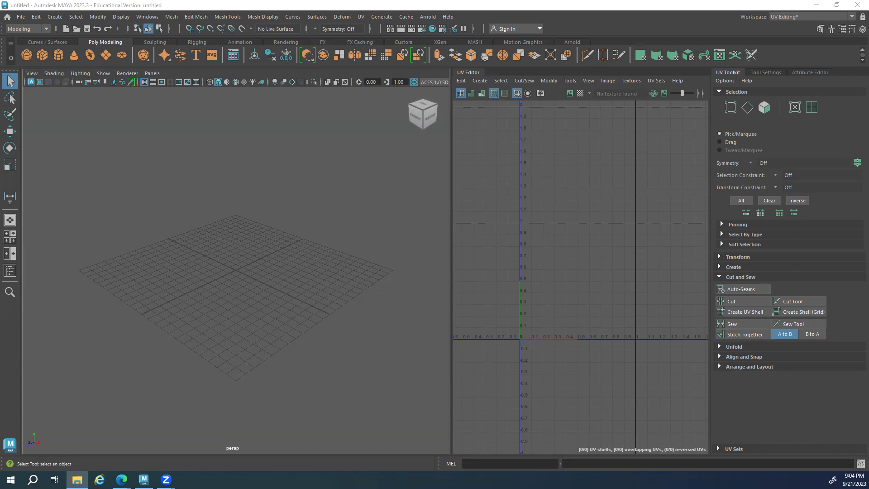
left_click_drag(0, 244, 249, 244)
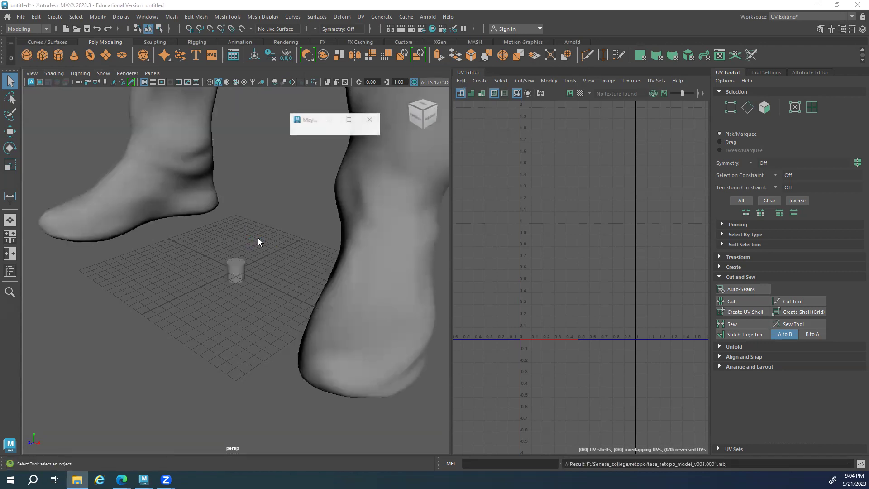
left_click(234, 269)
key("Delete")
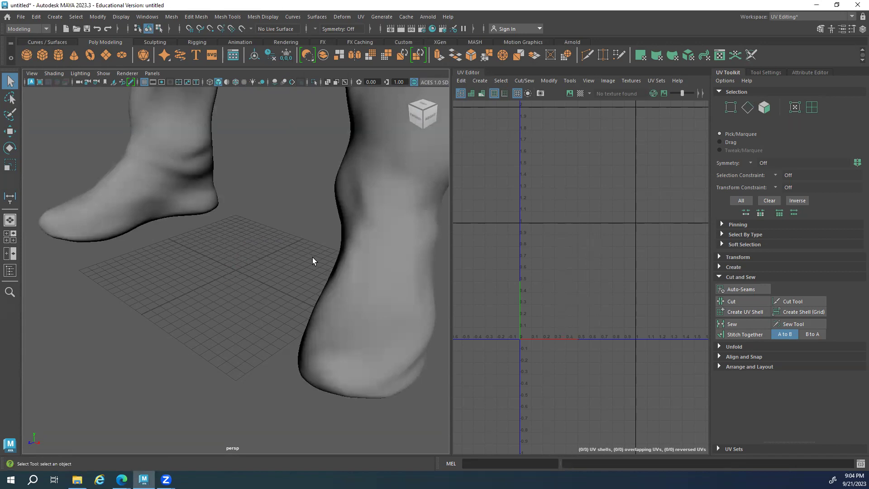
Examine the imported male figure from full body to chest, selecting it to inspect its dense wireframe
left_click_drag(221, 250, 243, 293, "alt")
scroll(243, 293, "down", 10)
middle_click_drag(243, 181, 247, 353, "alt")
scroll(304, 297, "down", 3)
left_click_drag(303, 290, 264, 295, "alt")
left_click(238, 270)
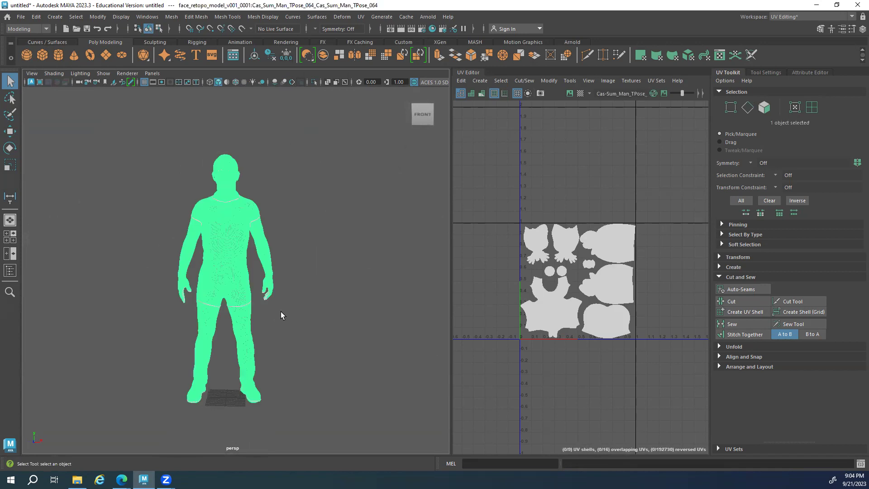
left_click(309, 314)
left_click(211, 279)
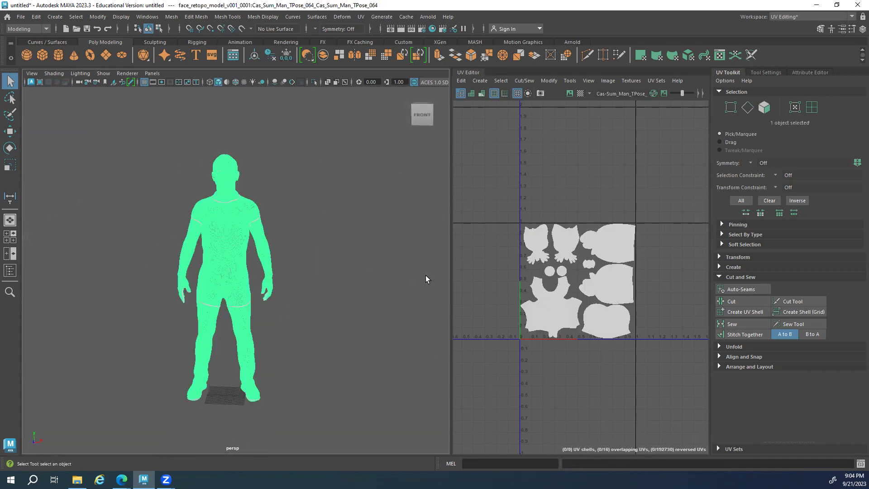
scroll(295, 295, "up", 5)
right_click_drag(111, 229, 256, 233, "alt")
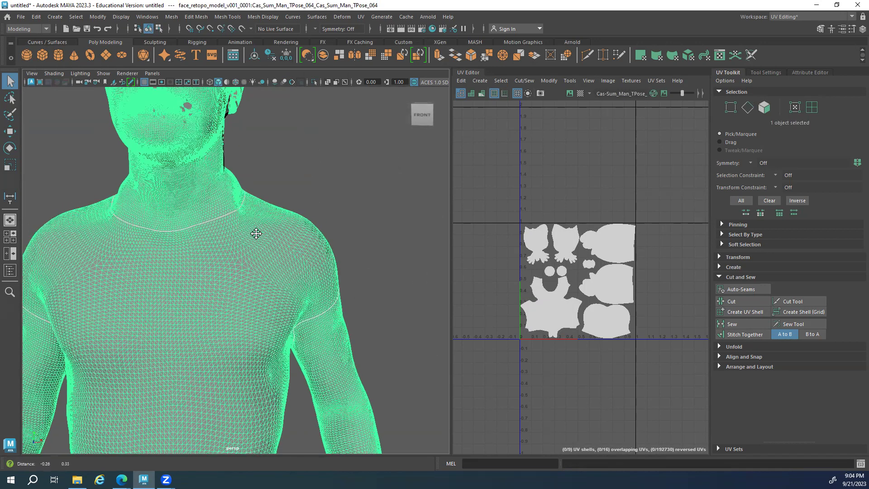
middle_click_drag(257, 233, 263, 363, "alt")
left_click(301, 232)
left_click_drag(374, 249, 285, 261, "alt")
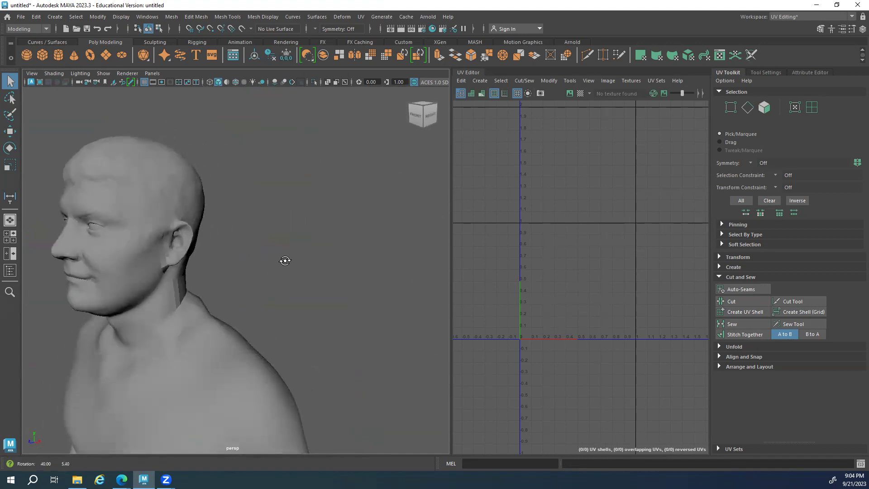
Inspect the body mesh around the ear and neck, and examine the head and shoulders from the front
left_click(169, 367)
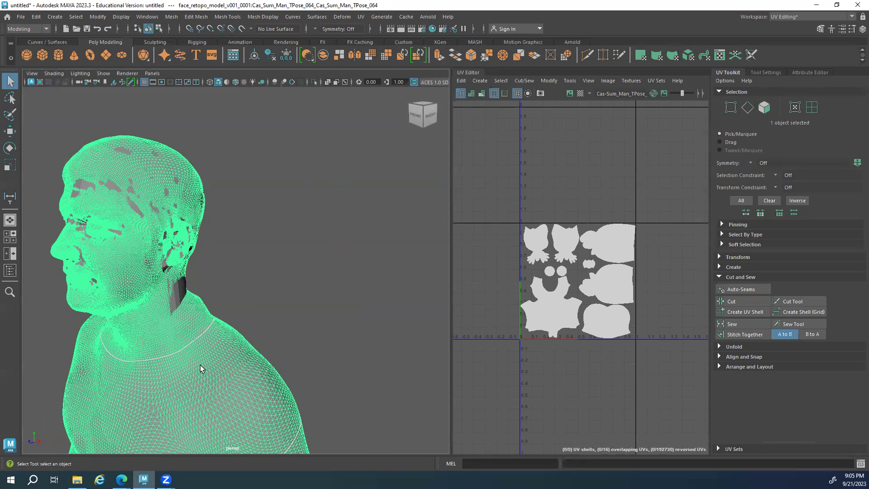
left_click_drag(245, 294, 261, 285, "alt")
right_click_drag(262, 285, 146, 222, "alt")
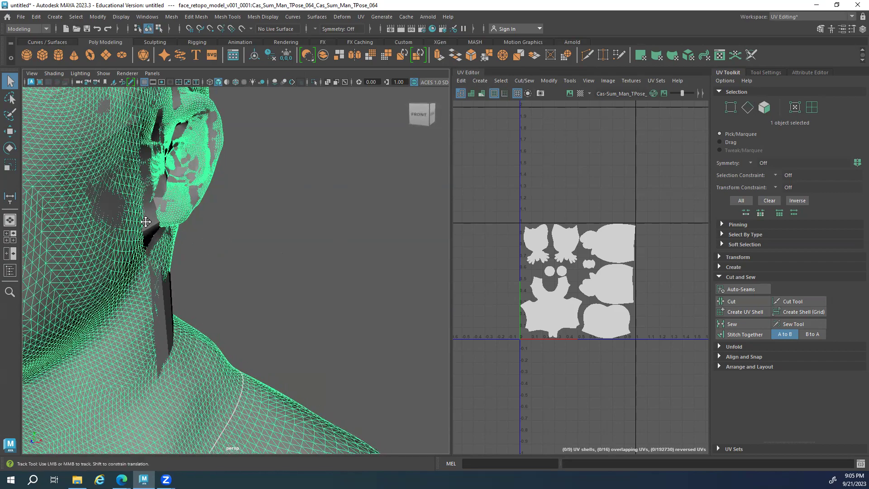
middle_click_drag(146, 222, 195, 246, "alt")
right_click_drag(343, 233, 288, 244, "alt")
left_click(325, 239)
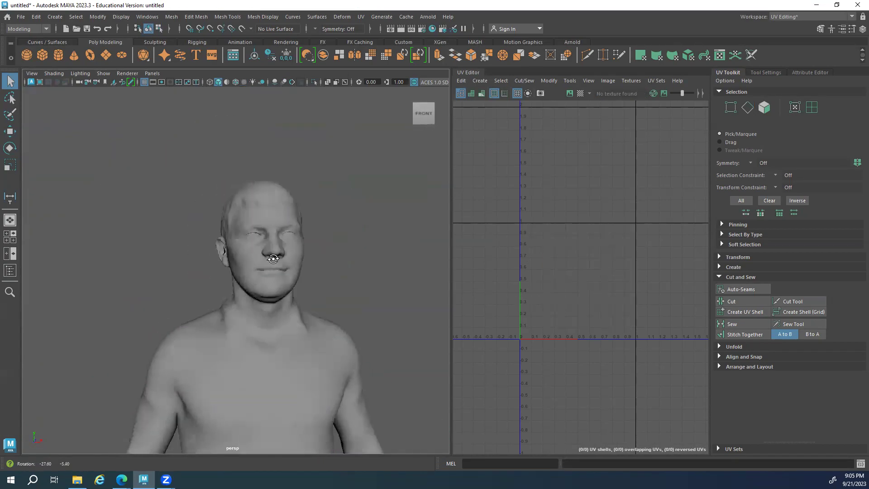
middle_click_drag(263, 275, 220, 202, "alt")
right_click_drag(219, 202, 291, 310, "alt")
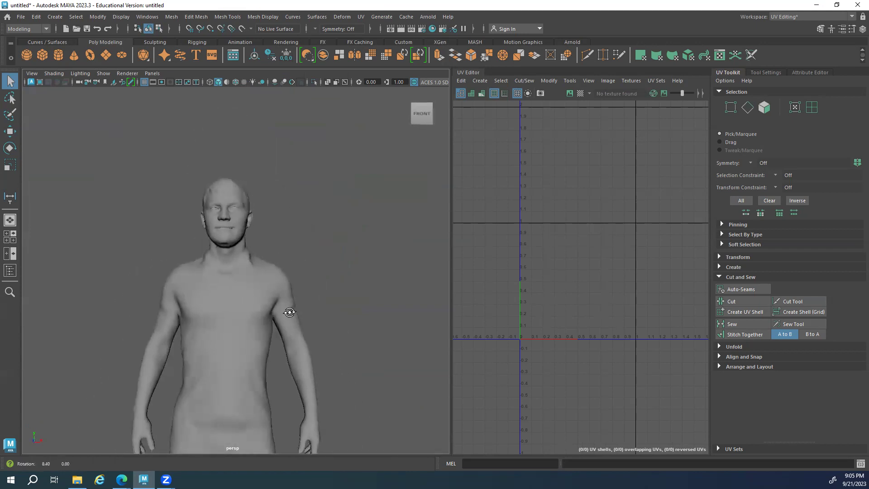
middle_click_drag(291, 311, 267, 241, "alt")
right_click_drag(312, 252, 288, 245, "alt")
mouse_move(314, 271)
left_mouse_down("alt")
mouse_move(250, 274)
mouse_move(310, 270)
left_mouse_up("alt")
left_click_drag(241, 266, 242, 266, "alt")
Select the body mesh again and examine the wireframe density across its torso and arms
left_click(235, 238)
right_click_drag(235, 238, 421, 258, "alt")
middle_click_drag(421, 258, 344, 290, "alt")
right_click_drag(345, 291, 313, 215, "alt")
middle_click_drag(312, 215, 329, 254, "alt")
left_click_drag(344, 237, 315, 252, "alt")
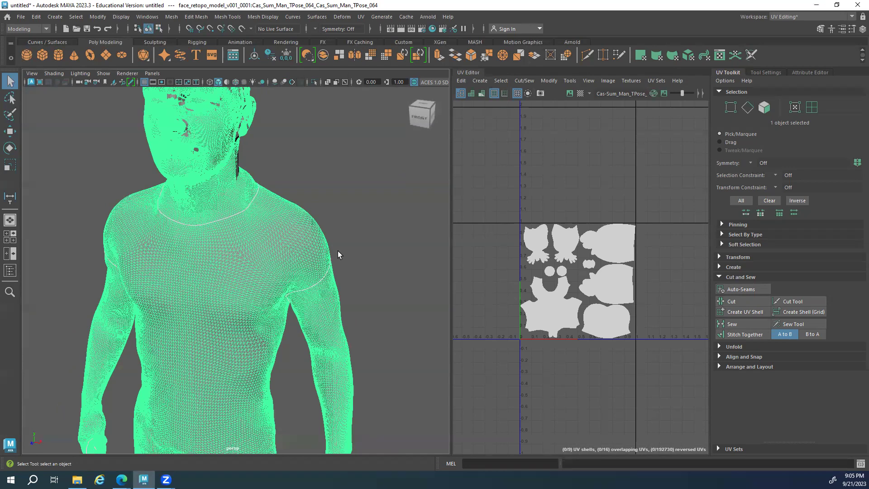
left_click_drag(229, 276, 243, 272, "alt")
right_click_drag(242, 272, 215, 254, "alt")
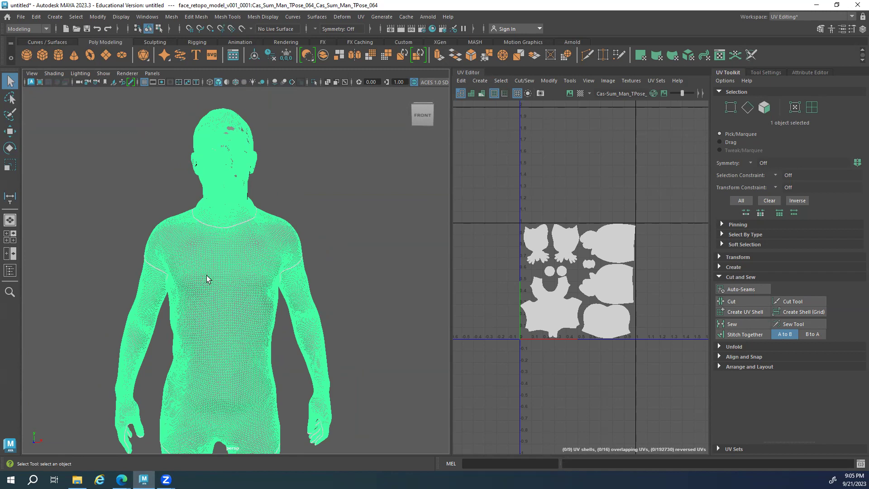
middle_click_drag(213, 280, 209, 287, "alt")
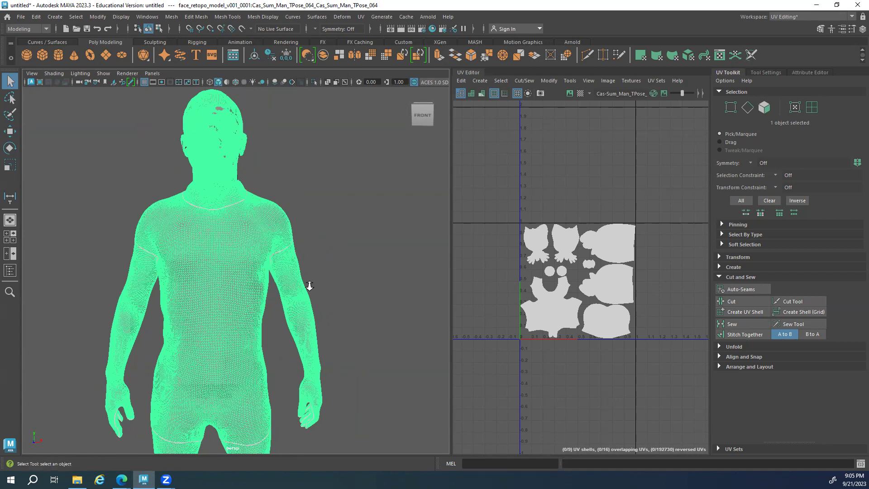
right_click_drag(305, 283, 240, 246, "alt")
middle_click_drag(241, 247, 253, 256, "alt")
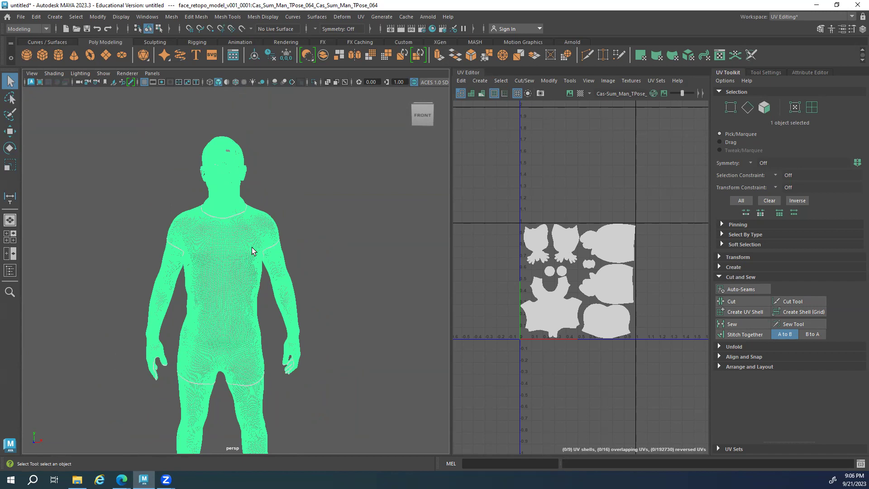
left_click(312, 194)
left_click_drag(281, 213, 231, 217, "alt")
right_click_drag(231, 217, 373, 233, "alt")
left_click(260, 199)
Examine the body's UV shells in the UV layout and expand the Unfold options
right_click_drag(584, 260, 748, 289, "alt")
middle_click_drag(610, 210, 636, 418, "alt")
middle_click_drag(585, 195, 611, 358, "alt")
mouse_move(610, 306)
middle_mouse_down("alt")
mouse_move(671, 359)
mouse_move(670, 258)
mouse_move(679, 255)
mouse_move(714, 320)
mouse_move(646, 319)
middle_mouse_up("alt")
right_click_drag(647, 318, 448, 292, "alt")
middle_click_drag(593, 348, 448, 222, "alt")
middle_click_drag(601, 379, 501, 277, "alt")
right_click_drag(534, 303, 712, 336, "alt")
middle_click_drag(629, 301, 771, 399, "alt")
left_click(738, 347)
right_click_drag(620, 283, 462, 227, "alt")
middle_click_drag(521, 188, 656, 311, "alt")
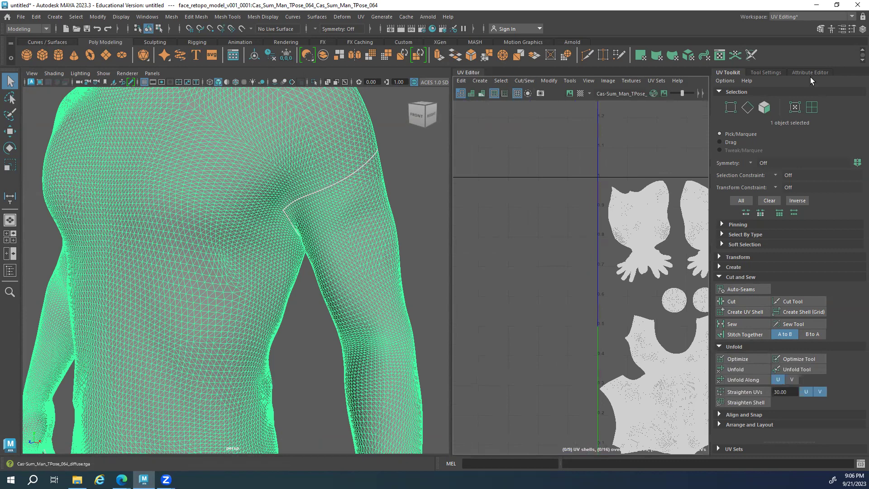
Switch to the General workspace and deselect the body mesh
left_click(829, 18)
left_click(795, 27)
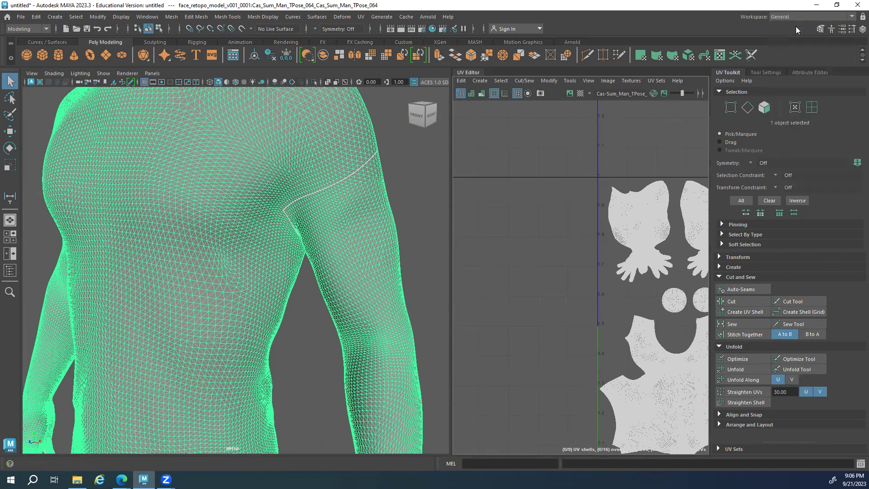
key("f")
left_click_drag(478, 232, 457, 225, "alt")
left_click(330, 248)
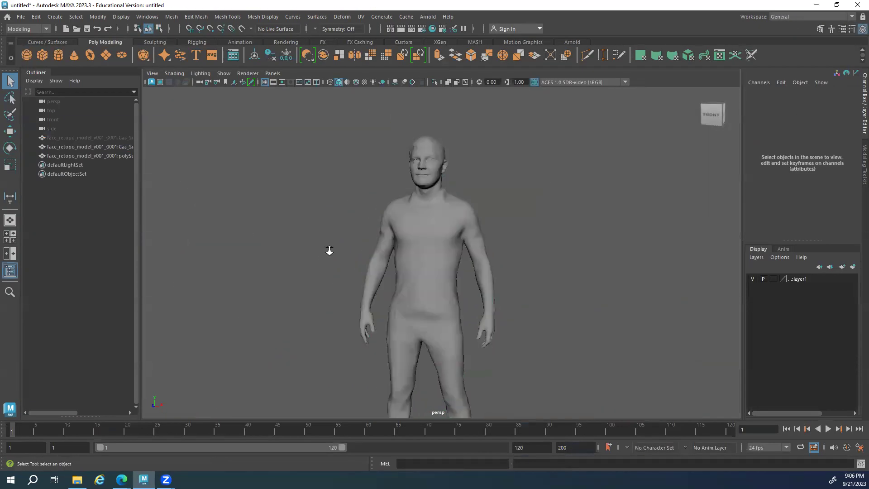
Display the Modeling Toolkit beside the view of the body model
scroll(450, 252, "up", 5)
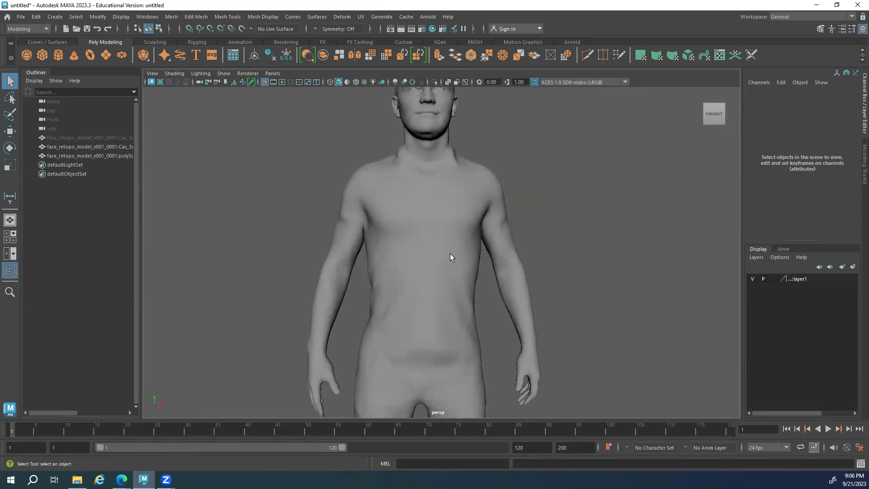
scroll(582, 302, "down", 5)
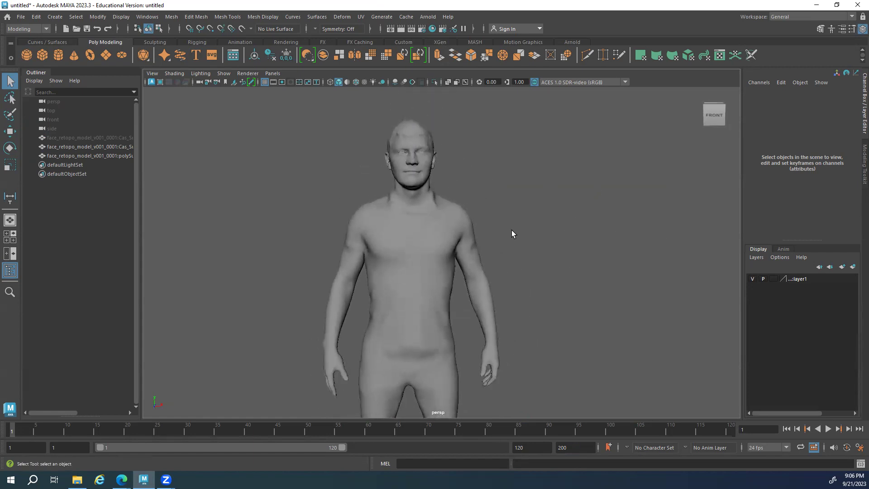
left_click_drag(523, 234, 503, 235, "alt")
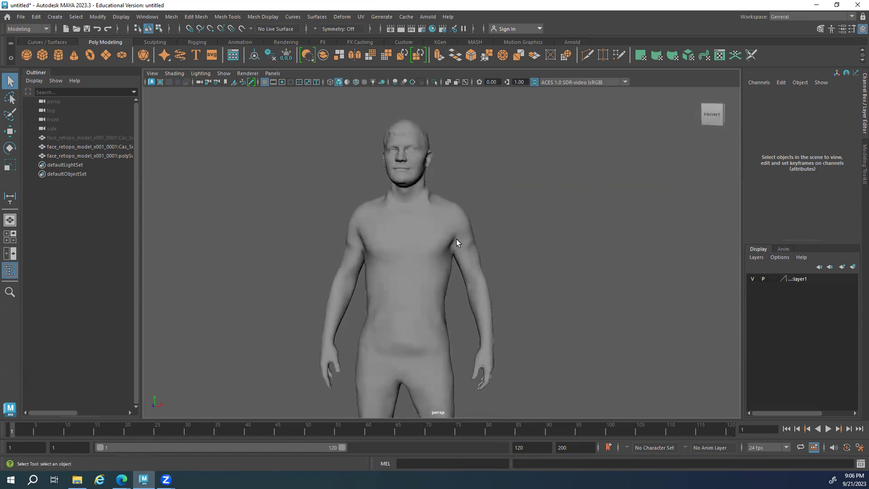
middle_click_drag(457, 240, 479, 213, "alt")
right_click_drag(541, 209, 532, 211, "alt")
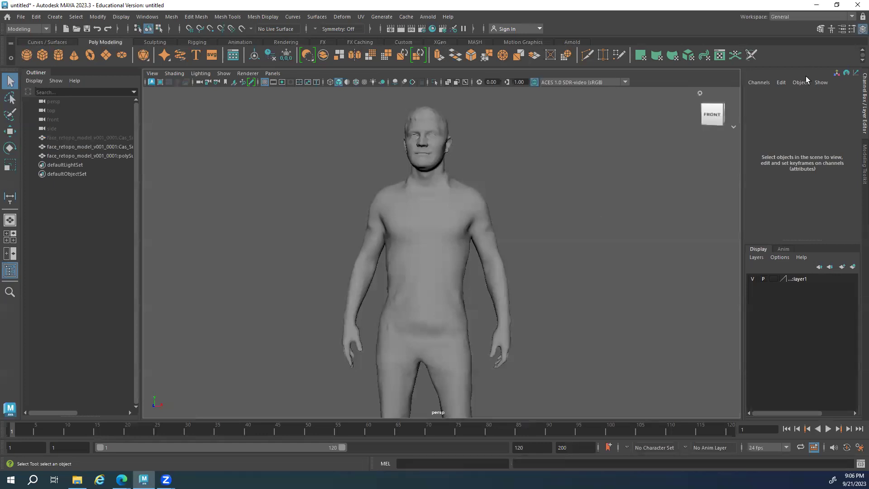
left_click(819, 29)
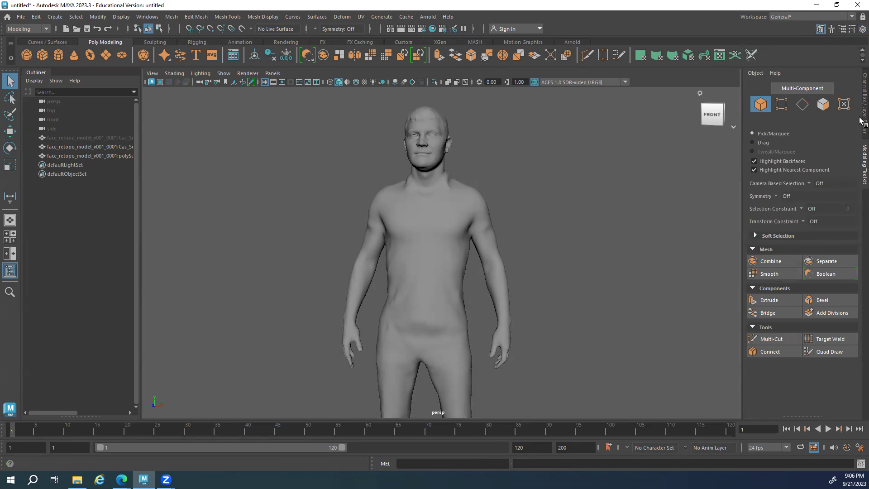
left_click_drag(518, 250, 555, 251, "alt")
scroll(553, 248, "down", 2)
middle_click_drag(549, 245, 548, 218, "alt")
right_click_drag(549, 217, 540, 251, "alt")
middle_click_drag(540, 250, 544, 288, "alt")
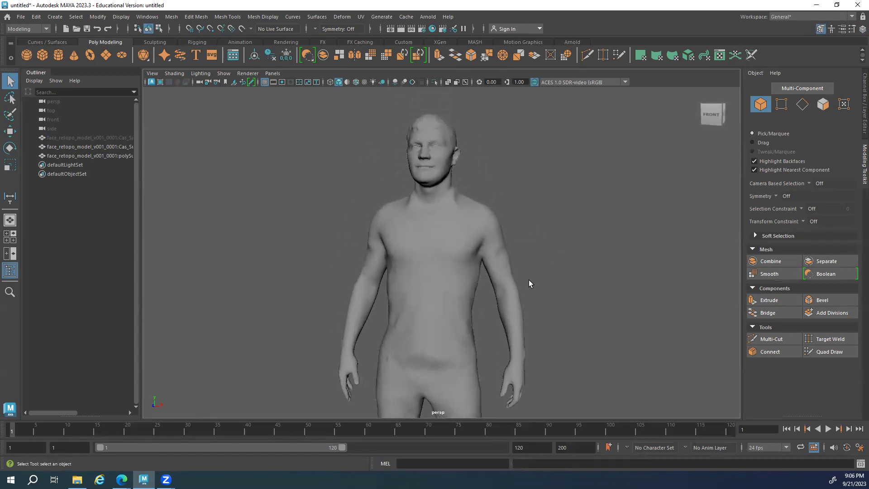
right_click_drag(528, 280, 561, 294, "alt")
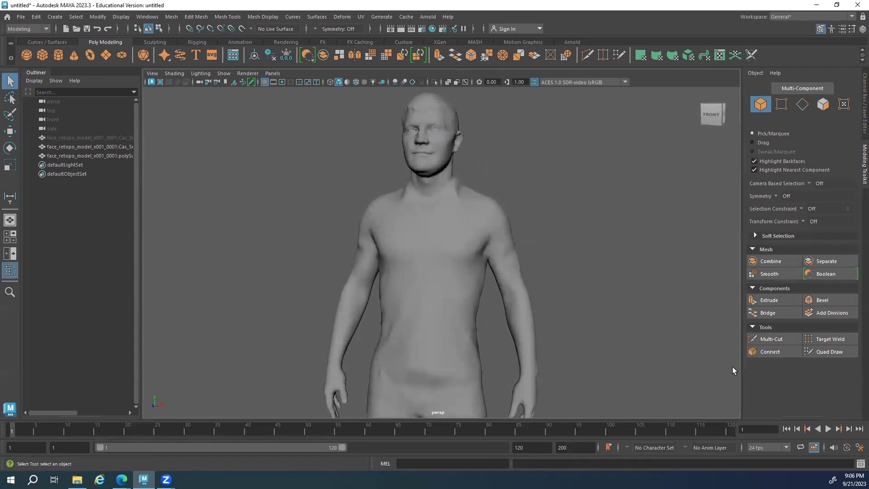
Try to start the Quad Draw tool with no live surface or selected mesh
left_click(841, 351)
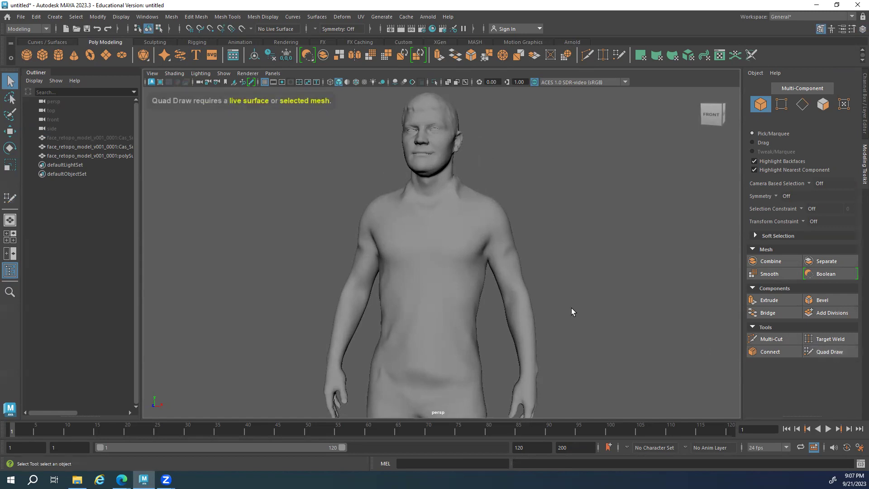
left_click(835, 351)
left_click(831, 351)
left_click_drag(434, 224, 423, 226, "alt")
scroll(543, 238, "down", 4)
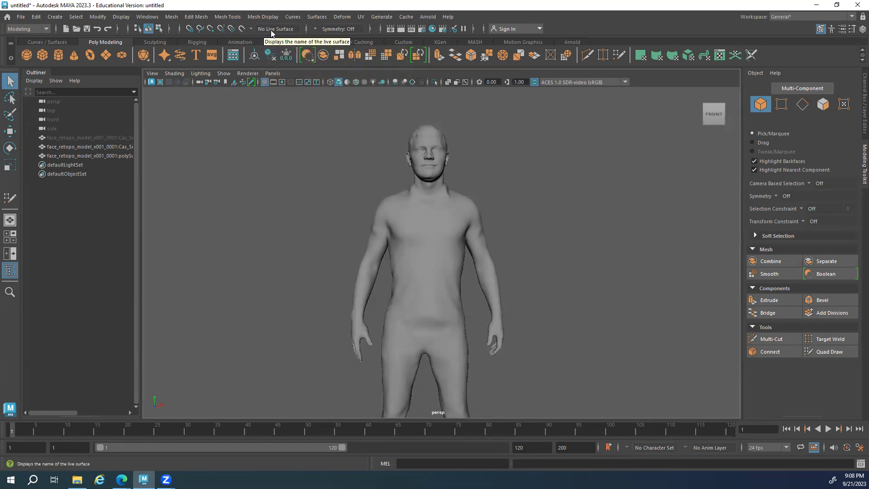
Make the body mesh the live surface and activate the Quad Draw tool
left_click(433, 215)
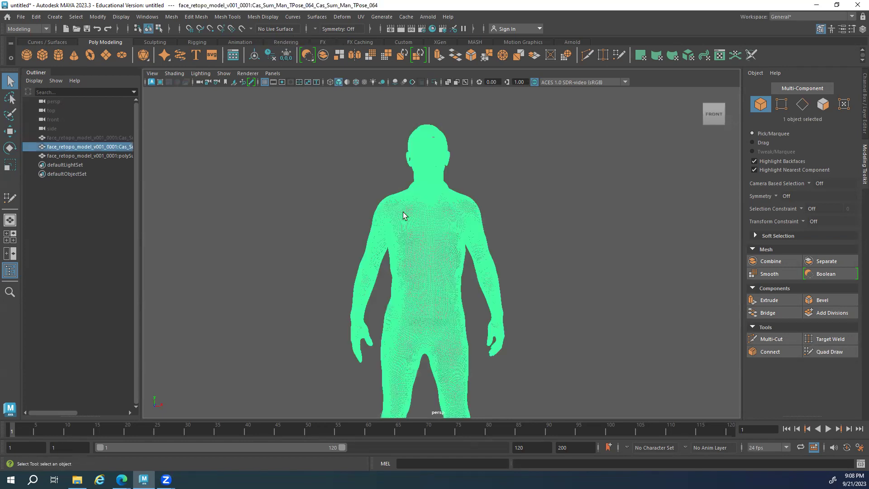
left_click(243, 29)
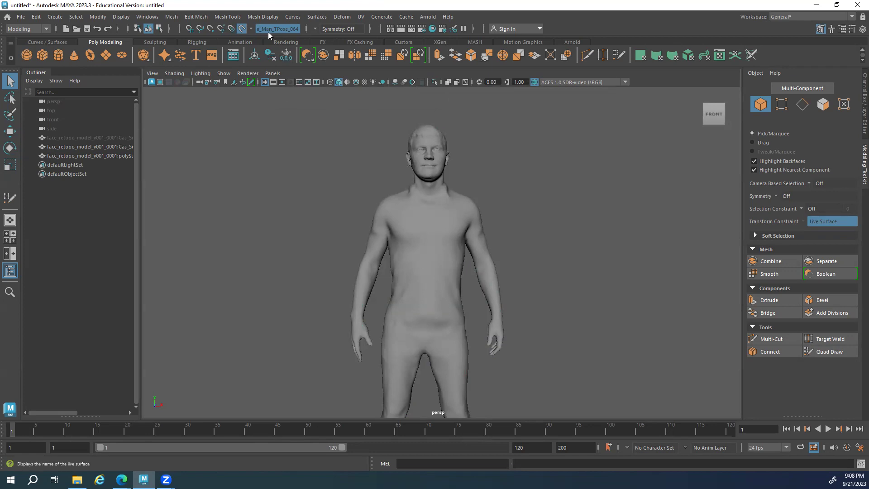
left_click_drag(741, 219, 666, 211)
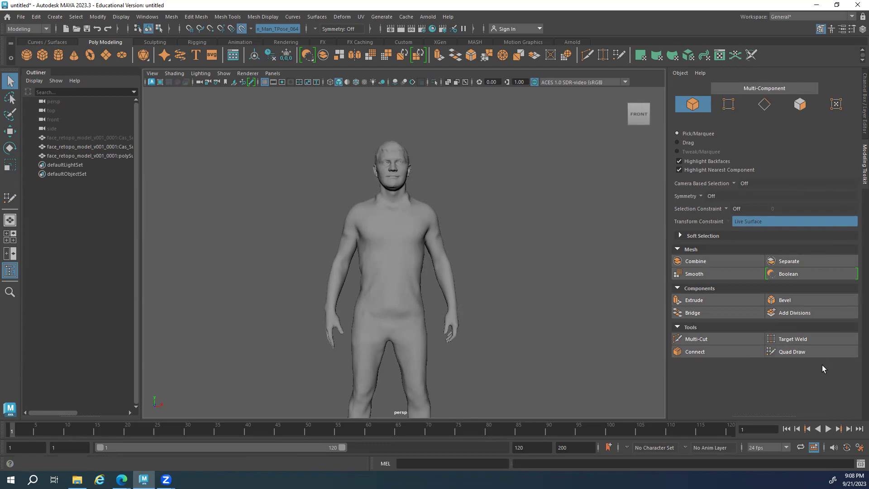
left_click(802, 352)
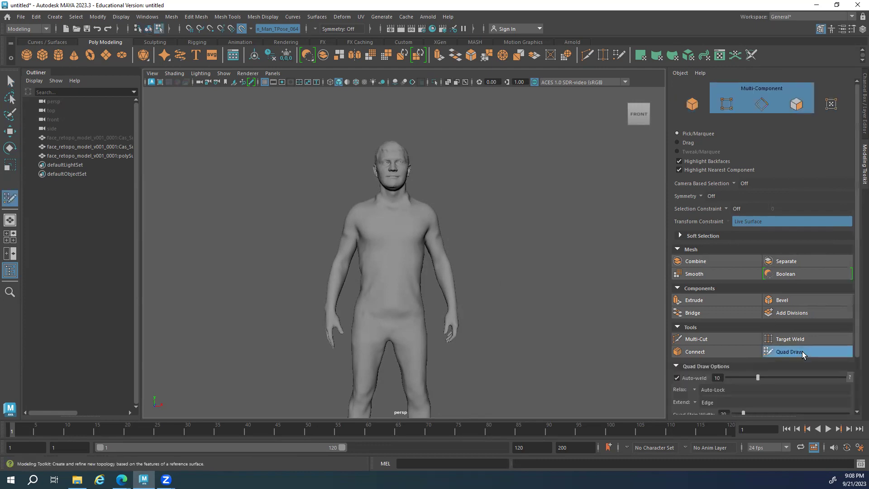
Place nine Quad Draw dots in a three-by-three grid on the body model's chest
scroll(751, 335, "down", 2)
scroll(752, 334, "down", 1)
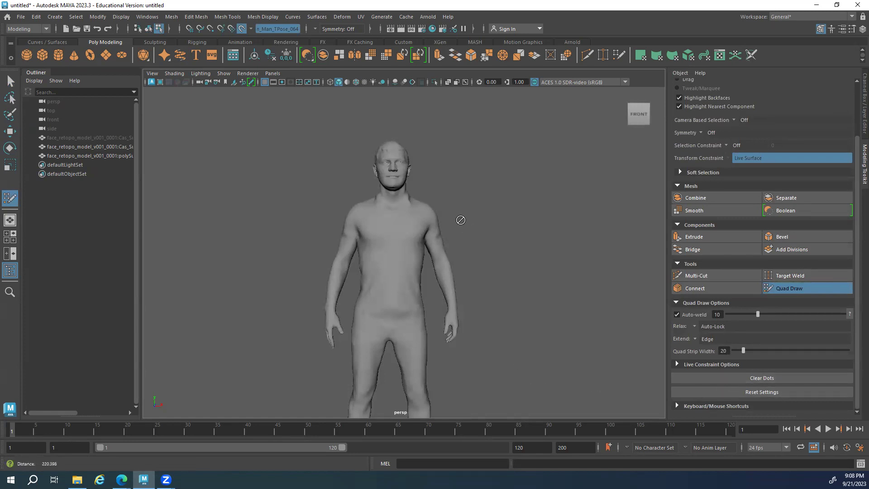
scroll(475, 246, "up", 5)
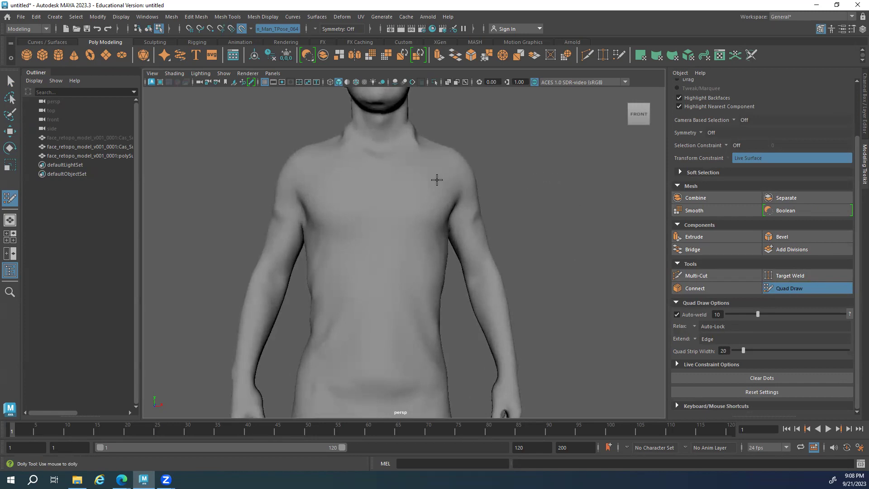
middle_click_drag(378, 186, 396, 248, "alt")
right_click_drag(396, 247, 471, 242, "alt")
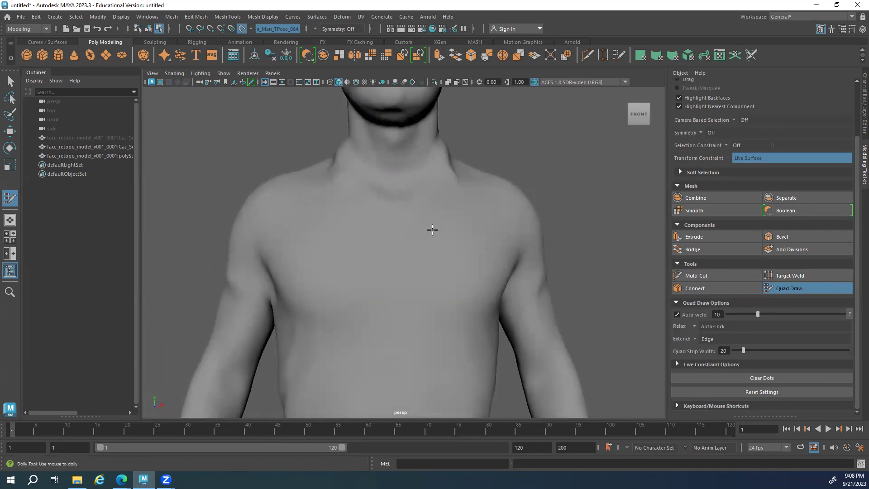
left_click(358, 222)
left_click(355, 263)
left_click(402, 266)
left_click(402, 222)
left_click(453, 221)
left_click(453, 272)
left_click(450, 340)
left_click(409, 334)
left_click(355, 330)
Fill the chest dot grid with four connected quad faces
left_click(381, 241, "shift")
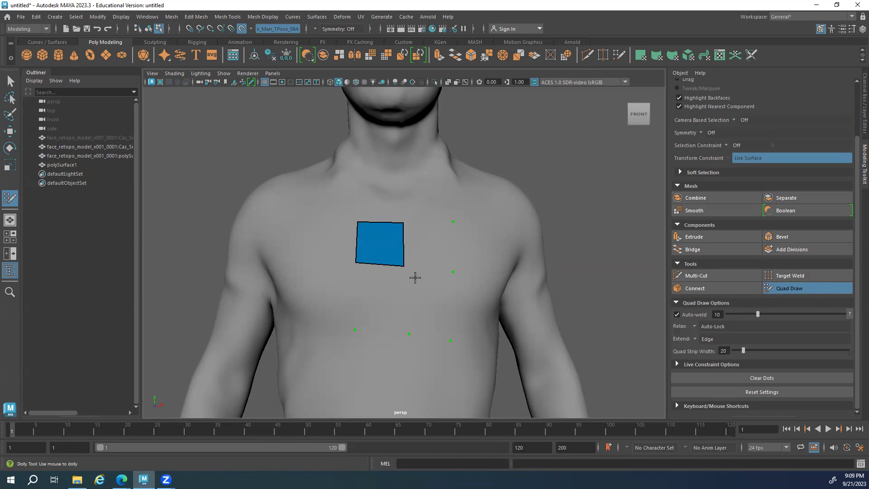
middle_click_drag(291, 252, 256, 247, "alt")
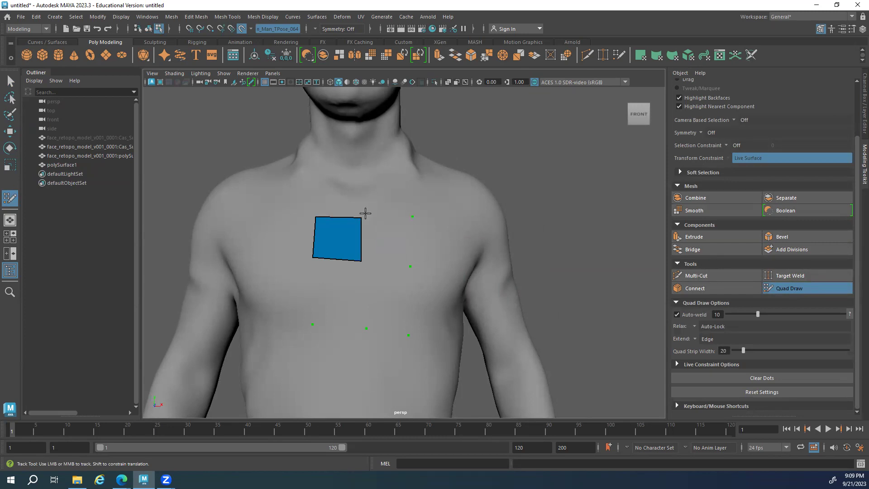
left_click(389, 239, "shift")
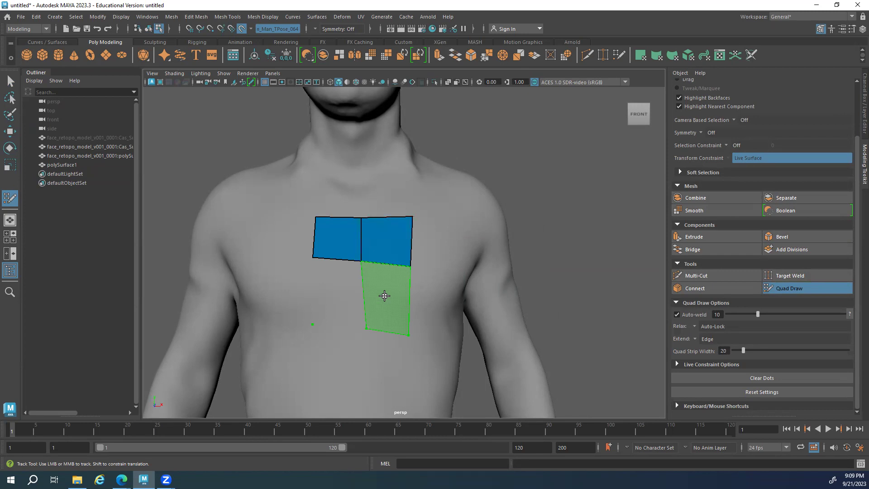
left_click(385, 294, "shift")
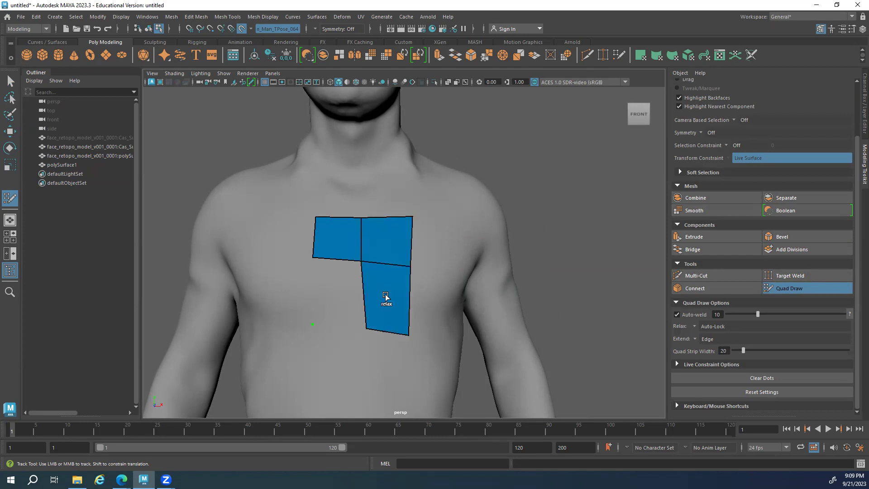
left_click(335, 287, "shift")
Reposition the middle row and the top middle vertex of the four-quad chest patch to even out its shape
left_click_drag(320, 359, 566, 287, "alt")
left_click_drag(504, 224, 431, 287, "alt")
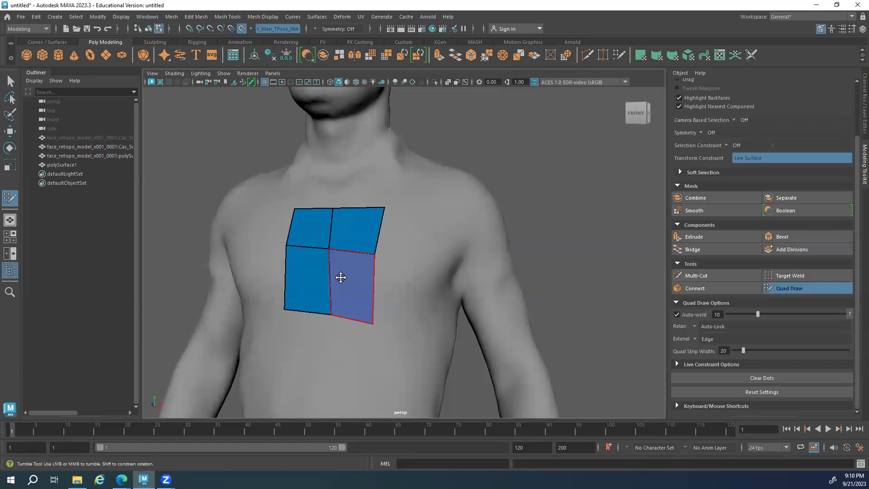
left_click_drag(309, 254, 331, 257)
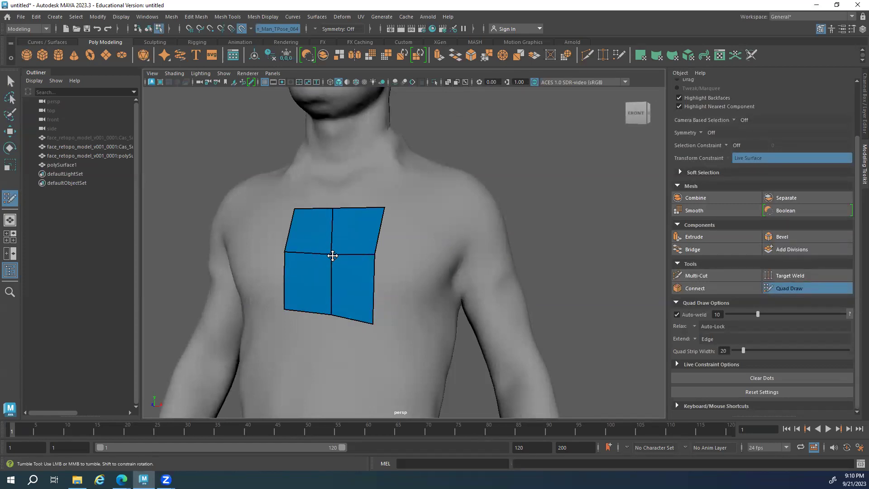
left_click_drag(322, 287, 437, 284, "alt")
scroll(437, 284, "down", 1)
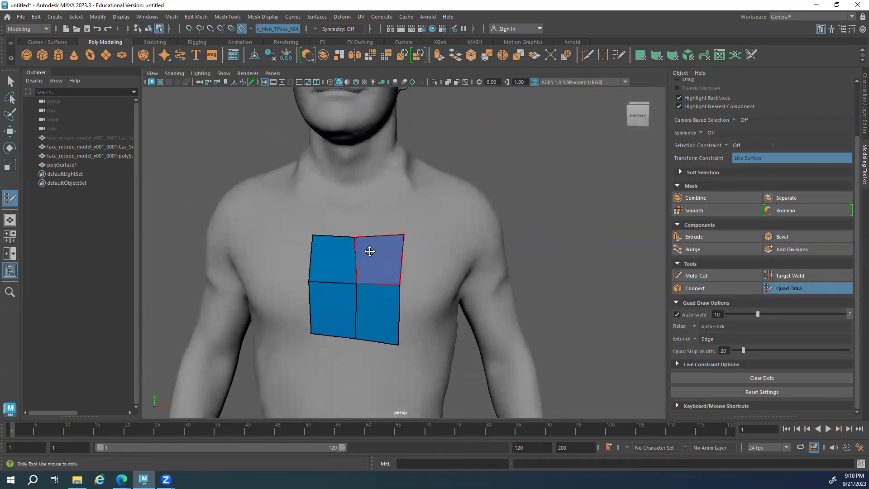
left_click_drag(354, 237, 356, 235)
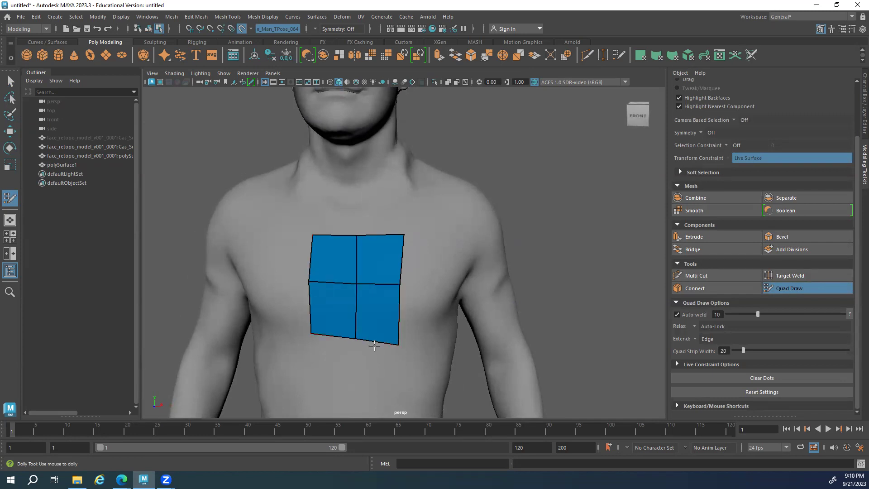
Scatter loose dots on the abdomen below the chest patch and clear them all
middle_click_drag(374, 346, 364, 310, "alt")
middle_click_drag(438, 363, 403, 271, "alt")
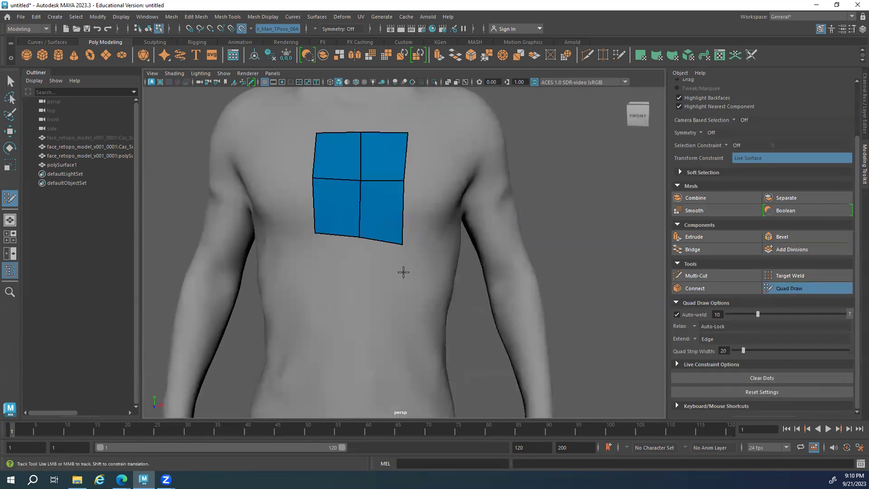
right_click_drag(403, 271, 343, 276, "alt")
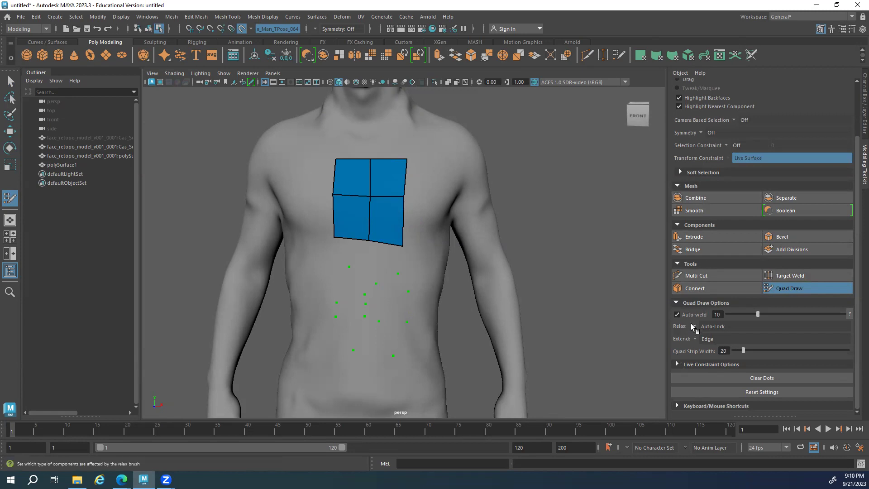
left_click(764, 378)
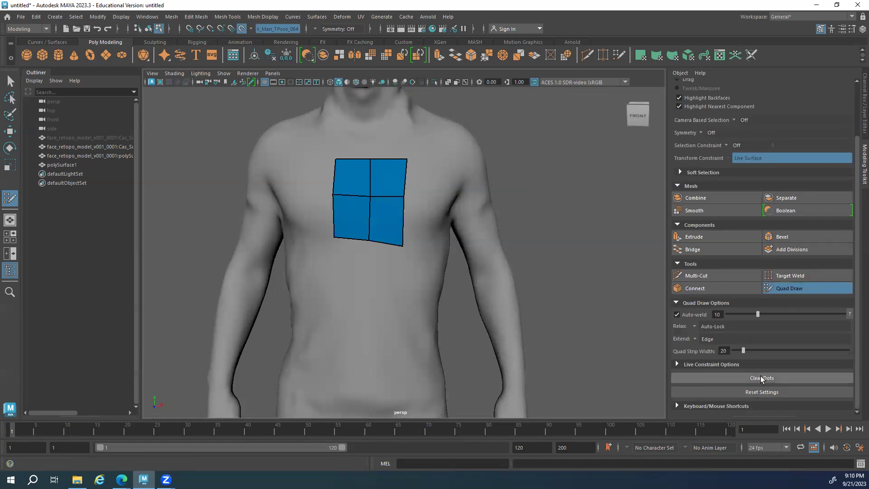
Draw a winding S-shaped quad strip down the abdomen below the chest patch with strip width 20
left_click_drag(372, 277, 376, 253, "alt")
middle_click_drag(378, 215, 393, 245, "alt")
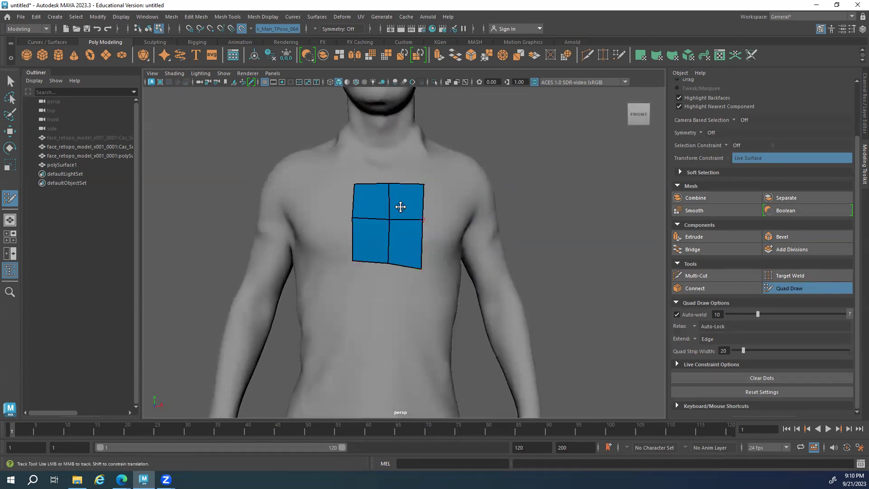
left_click_drag(379, 306, 357, 235, "alt")
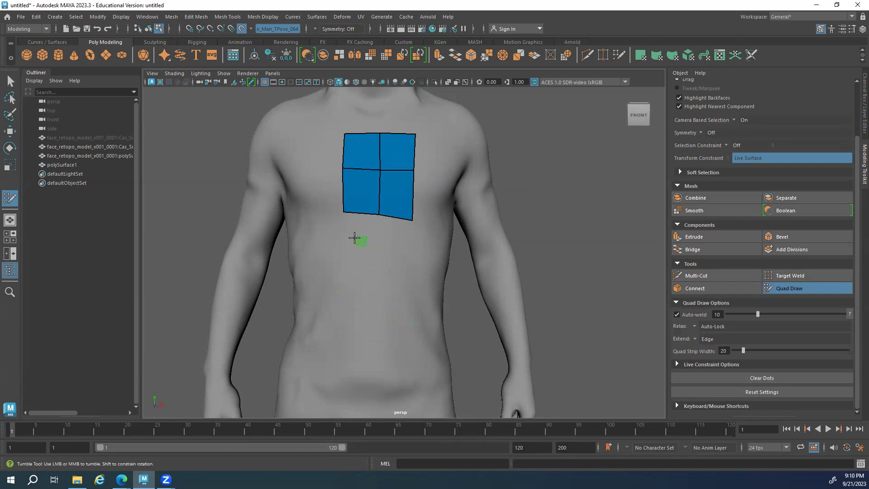
mouse_move(397, 239)
left_mouse_down()
mouse_move(376, 233)
mouse_move(351, 246)
mouse_move(364, 287)
mouse_move(409, 299)
mouse_move(394, 323)
mouse_move(354, 322)
mouse_move(330, 350)
mouse_move(382, 357)
mouse_move(428, 340)
left_mouse_up()
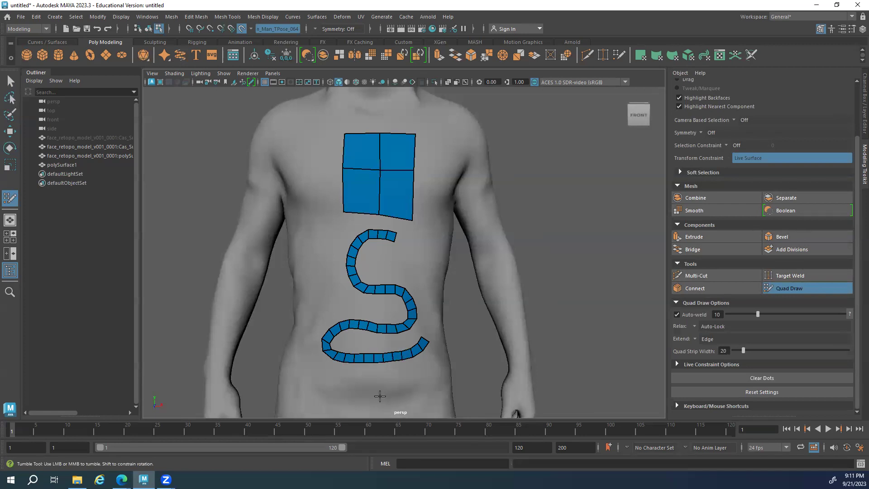
mouse_move(306, 314)
left_mouse_down("alt")
mouse_move(320, 302)
mouse_move(311, 303)
left_mouse_up("alt")
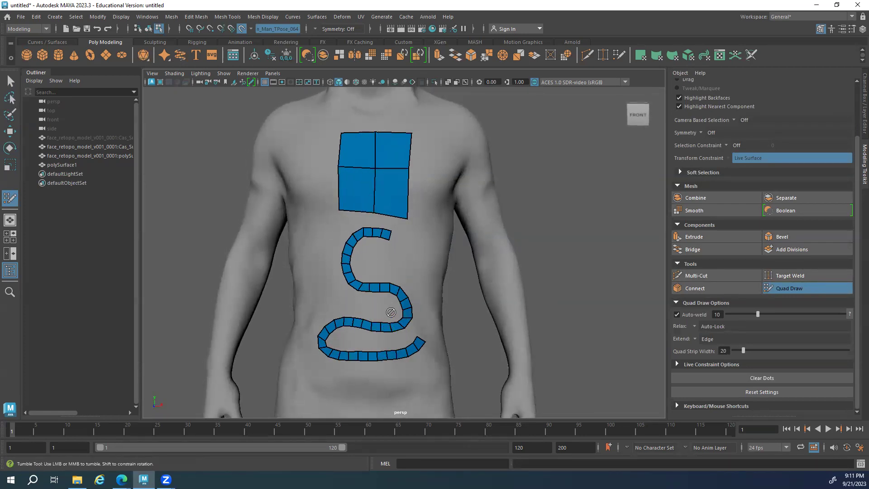
Undo the whole winding quad strip on the abdomen, face by face
key("ctrl+z")
key("ctrl+z")
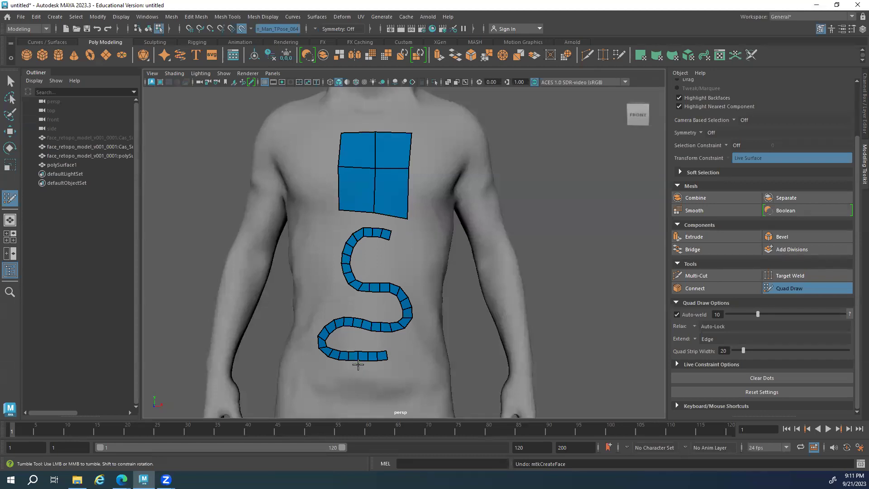
key("ctrl+z")
key("ctrl+z")
key("ctrl+z")
key("ctrl+z")
key("ctrl+z")
key("ctrl+z")
key("ctrl+z")
key("ctrl+z")
key("ctrl+z")
key("ctrl+z")
key("ctrl+z")
key("ctrl+z")
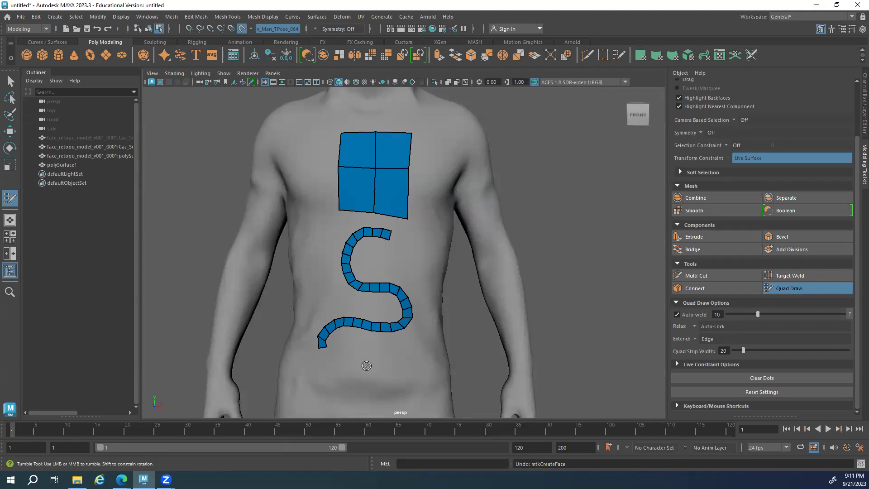
key("ctrl+z")
key("ctrl+z")
key("ctrl+z")
key("ctrl+z")
key("ctrl+z")
key("ctrl+z")
key("ctrl+z")
key("ctrl+z")
key("ctrl+z")
key("ctrl+z")
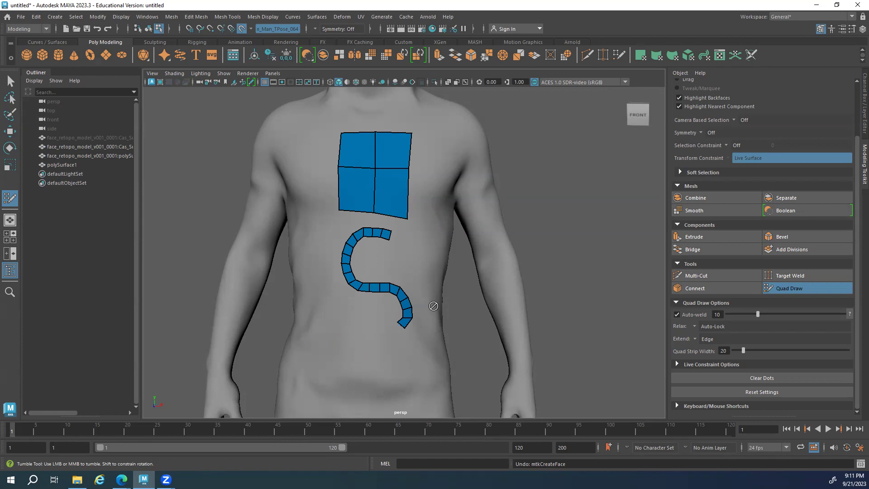
key("ctrl+z")
key("ctrl+z")
key("ctrl+z")
key("ctrl+z")
key("ctrl+z")
key("ctrl+z")
key("ctrl+z")
key("ctrl+z")
key("ctrl+z")
key("ctrl+z")
key("ctrl+z")
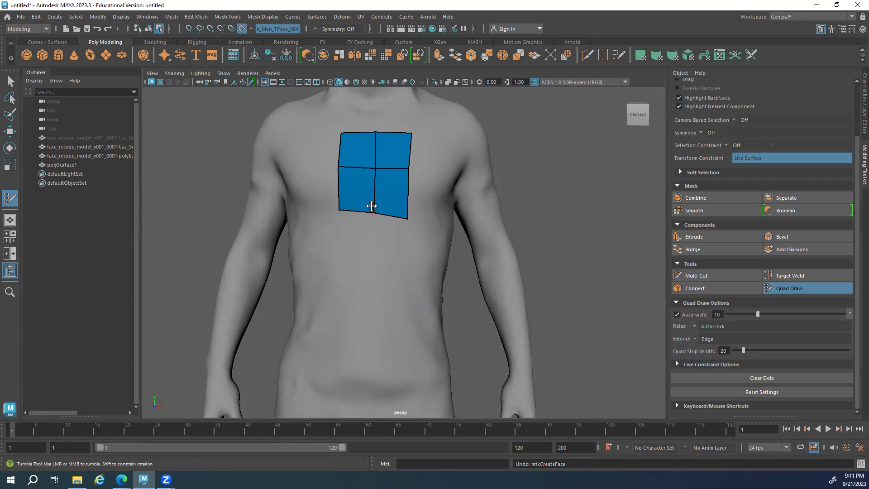
Place four dots just below the chest patch and fill them as a separate quad
middle_click_drag(354, 240, 361, 233, "alt")
left_click(349, 221)
left_click(344, 251)
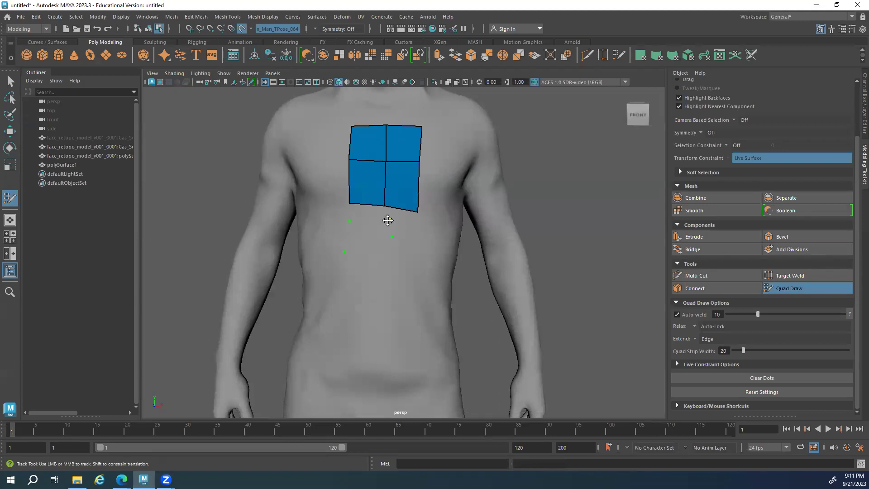
left_click(389, 220)
left_click(363, 240, "shift")
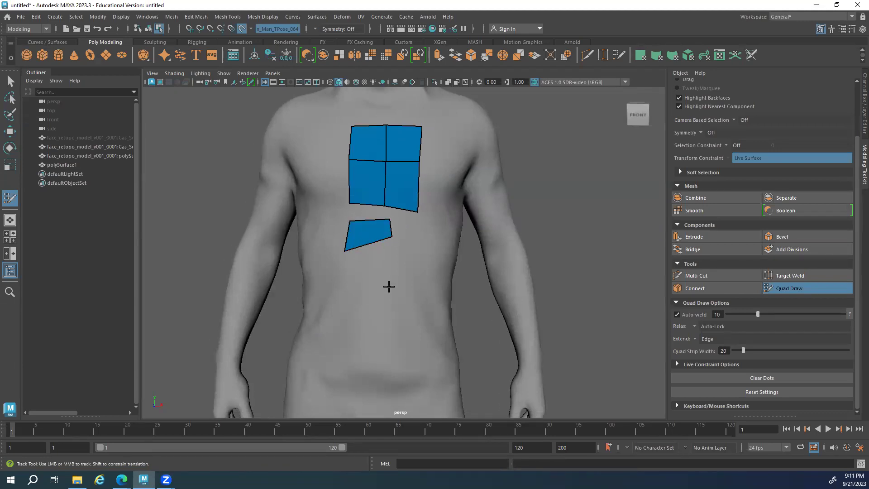
Create one small strip-width quad on the abdomen below the separate four-dot quad
middle_click_drag(373, 286, 369, 265, "alt")
left_click(373, 257)
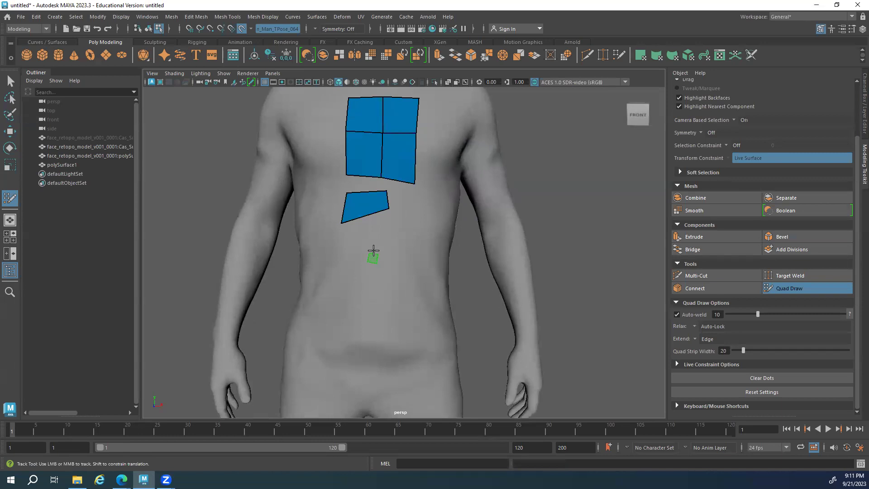
left_click(374, 248, "shift")
Enlarge the small abdomen quad into a tall rectangle by moving its edges and corners
scroll(334, 246, "up", 5)
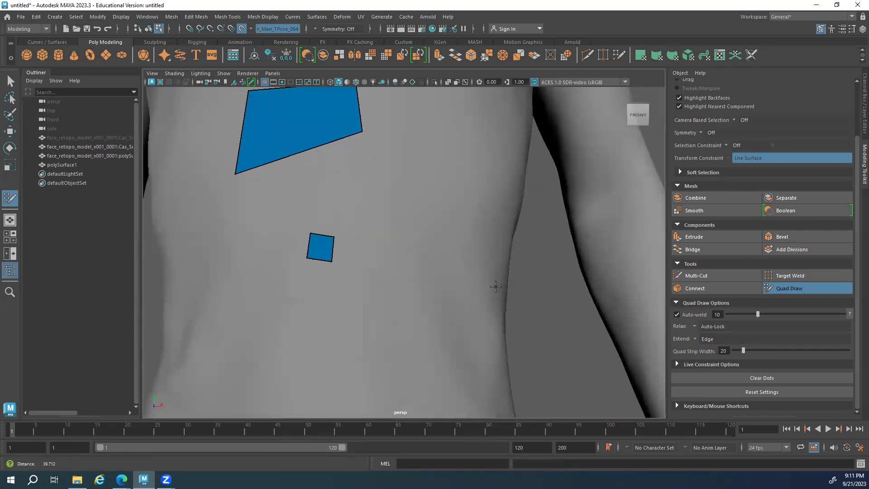
mouse_move(335, 246)
middle_mouse_down("alt")
mouse_move(387, 240)
mouse_move(352, 245)
middle_mouse_up("alt")
scroll(453, 262, "down", 4)
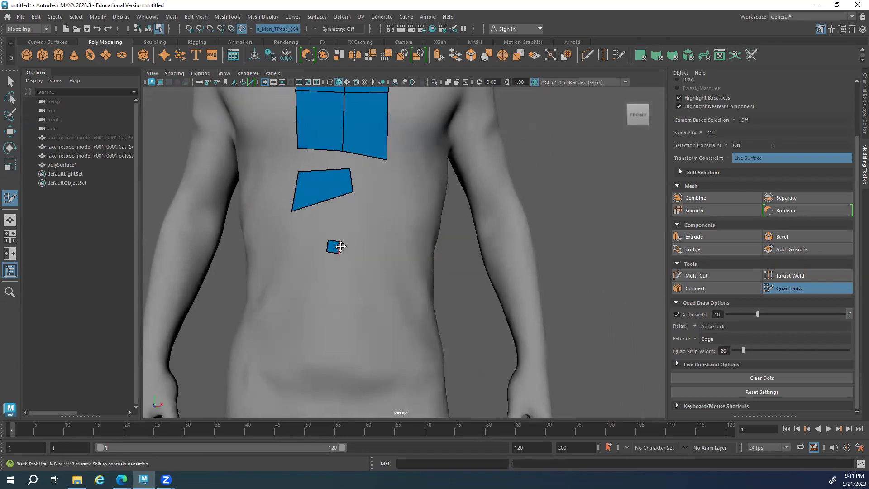
left_click_drag(339, 248, 353, 215)
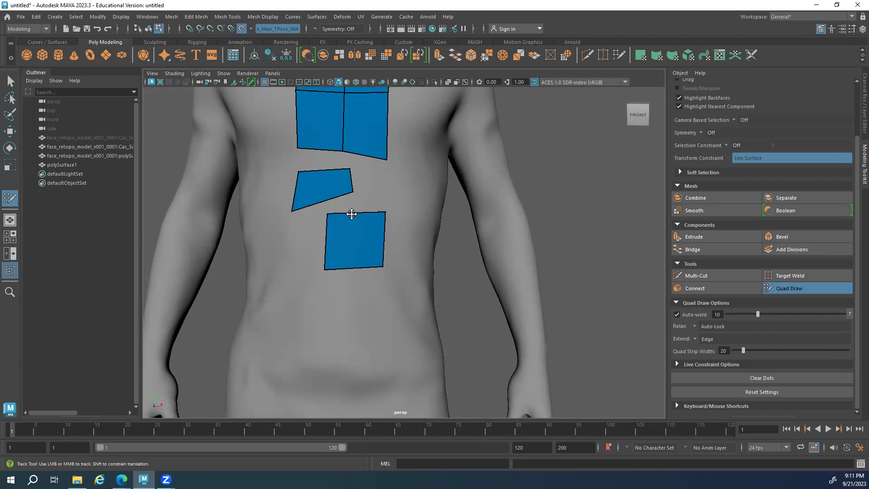
left_click_drag(351, 262, 383, 289)
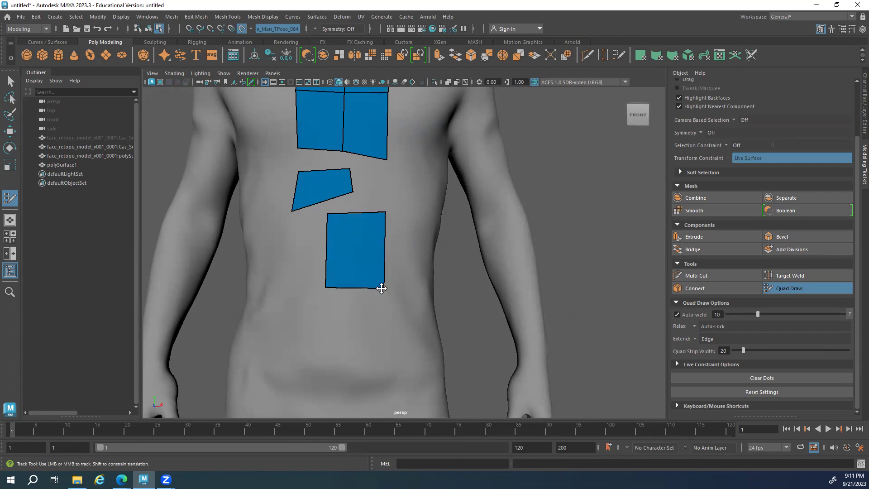
left_click_drag(330, 253, 332, 252)
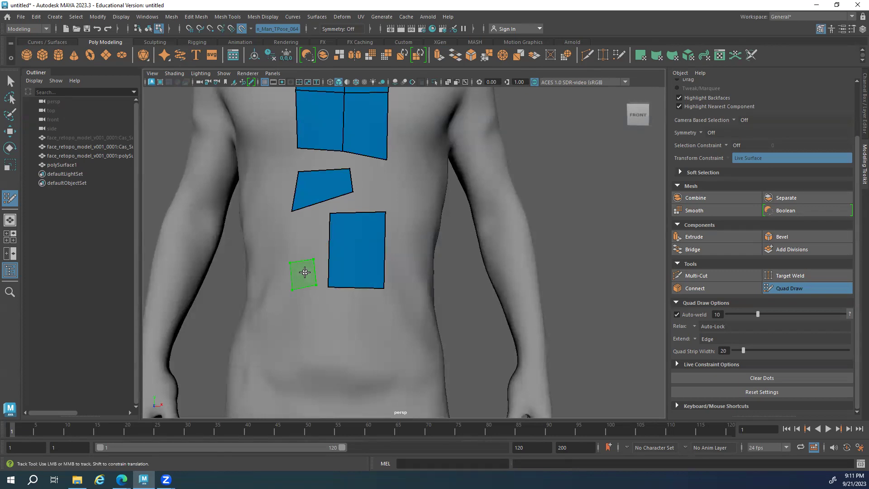
Add a small four-dot quad beside the tall rectangle and another enlarged quad below it on the lower abdomen
left_click(302, 272, "shift")
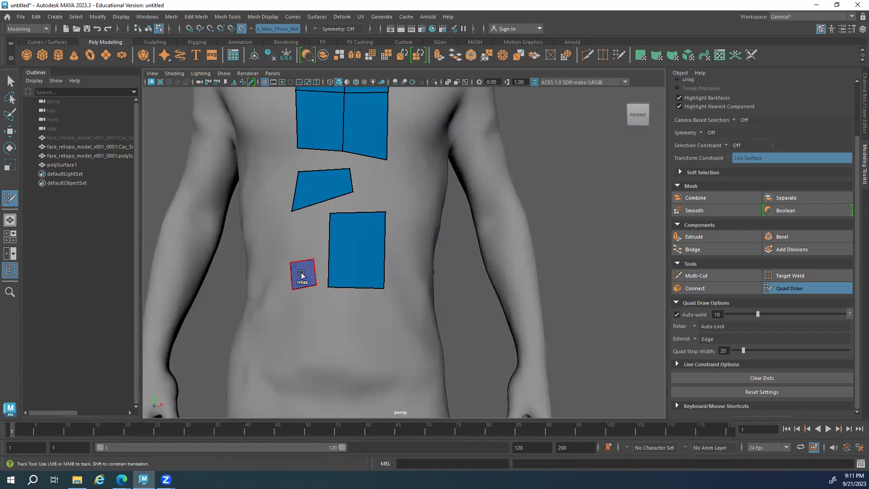
left_click_drag(314, 339, 346, 301, "alt")
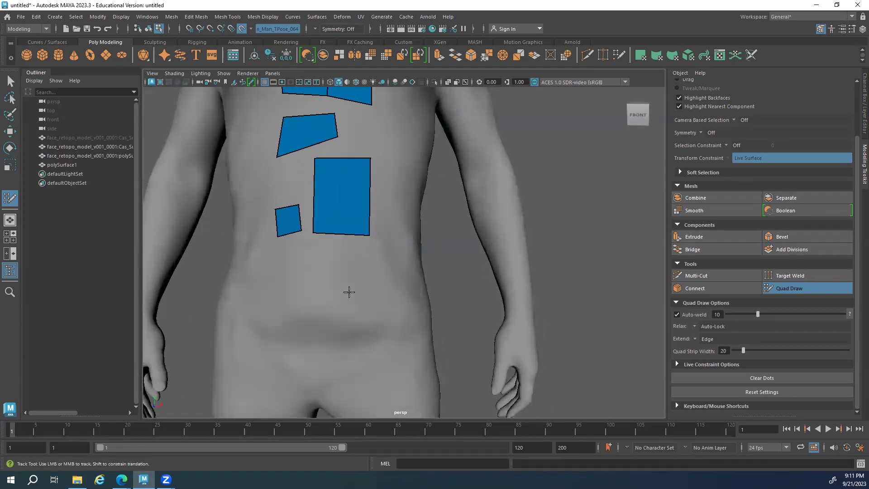
left_click(336, 266, "shift")
left_click_drag(334, 264, 322, 296)
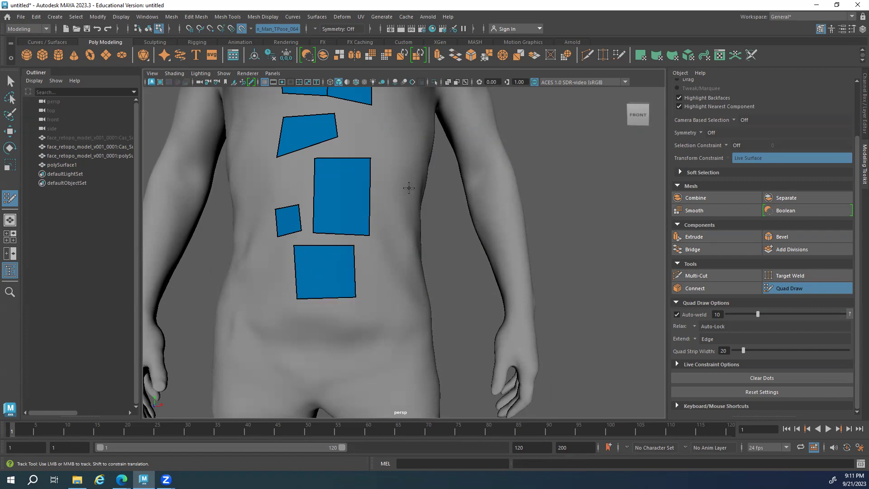
middle_click_drag(409, 186, 427, 305, "alt")
right_click_drag(468, 285, 300, 235, "alt")
scroll(369, 272, "up", 5)
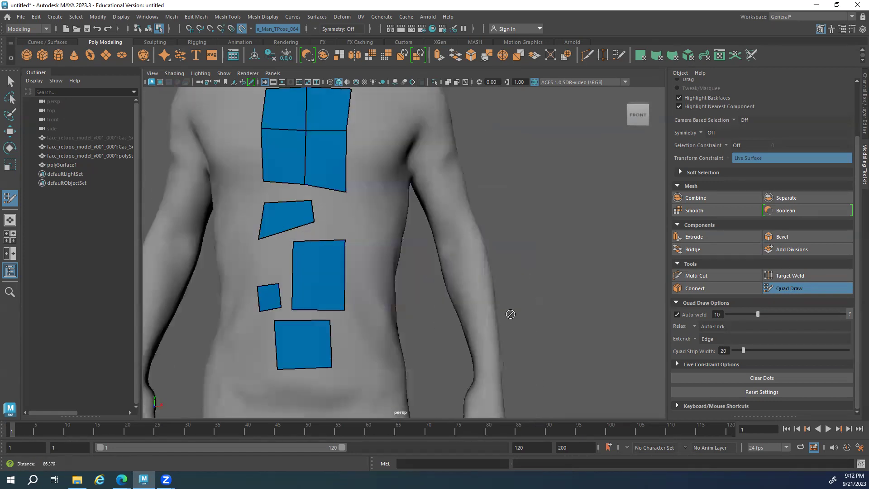
middle_click_drag(325, 265, 411, 259, "alt")
middle_click_drag(398, 330, 336, 258, "alt")
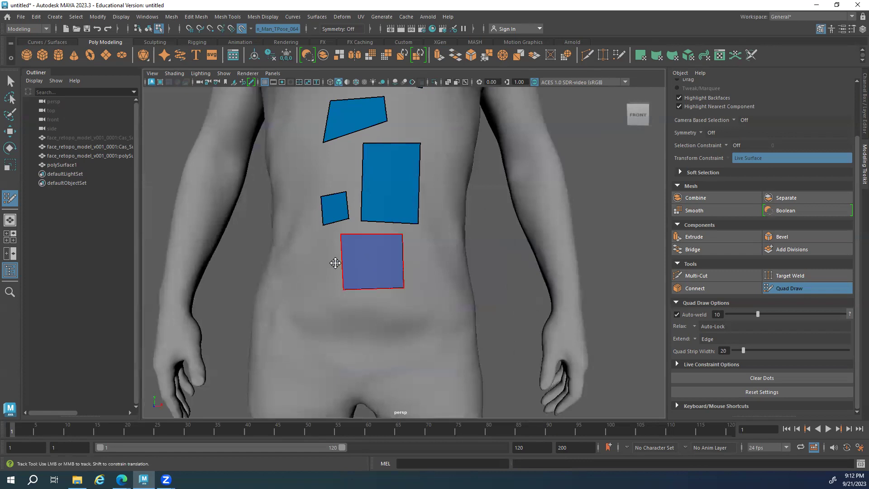
Insert vertical and horizontal edge loops across the lower-abdomen quad to divide it into a four-by-four grid
scroll(386, 262, "up", 3)
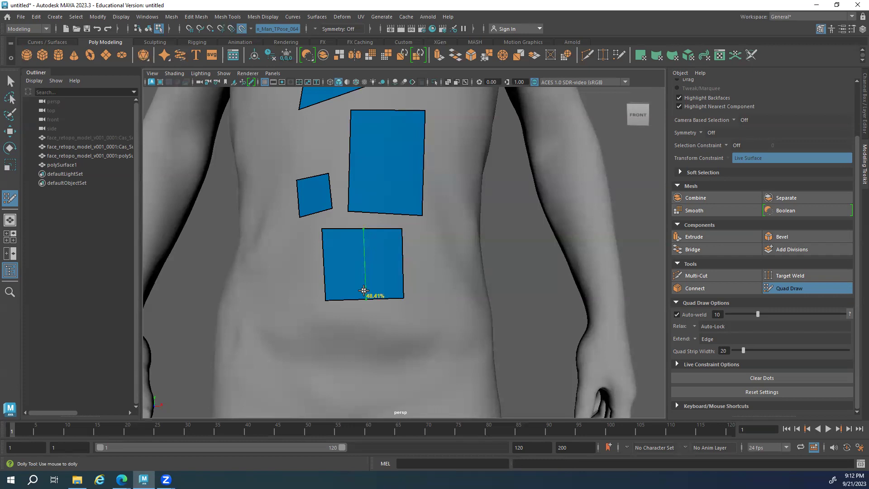
left_click(365, 266, "ctrl")
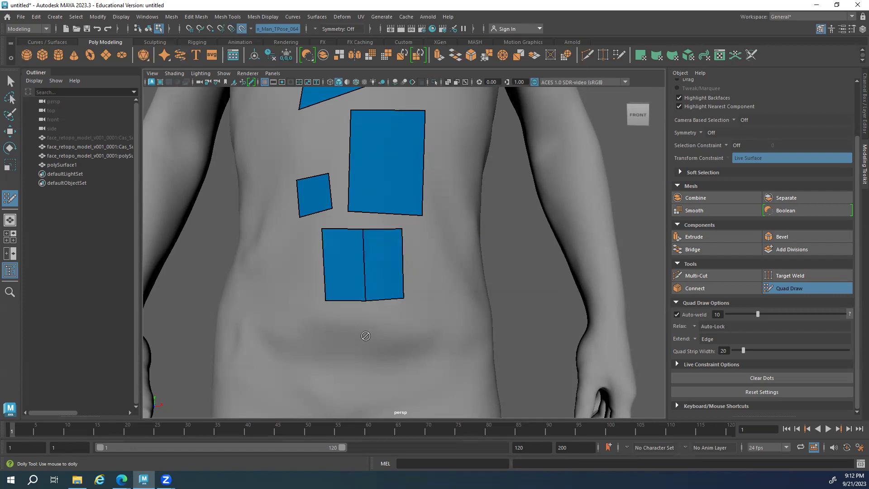
left_click(365, 262, "ctrl")
left_click_drag(369, 317, 316, 287, "alt")
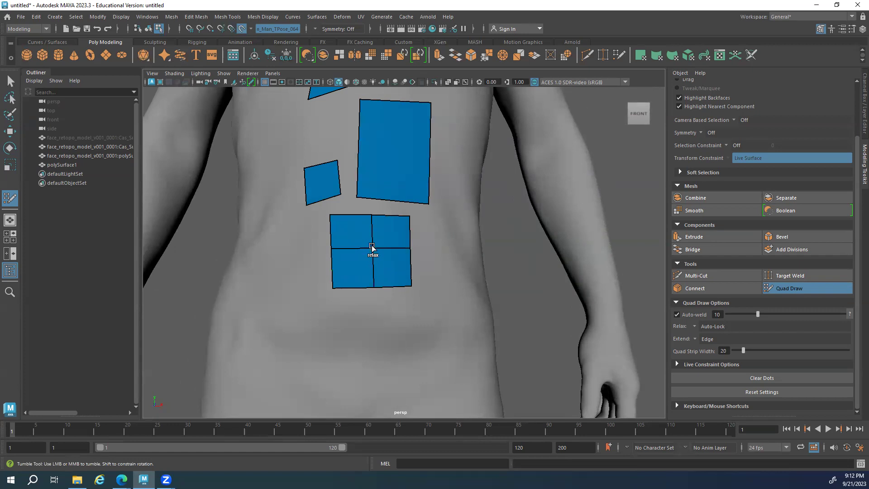
left_click_drag(401, 251, 392, 254, "alt")
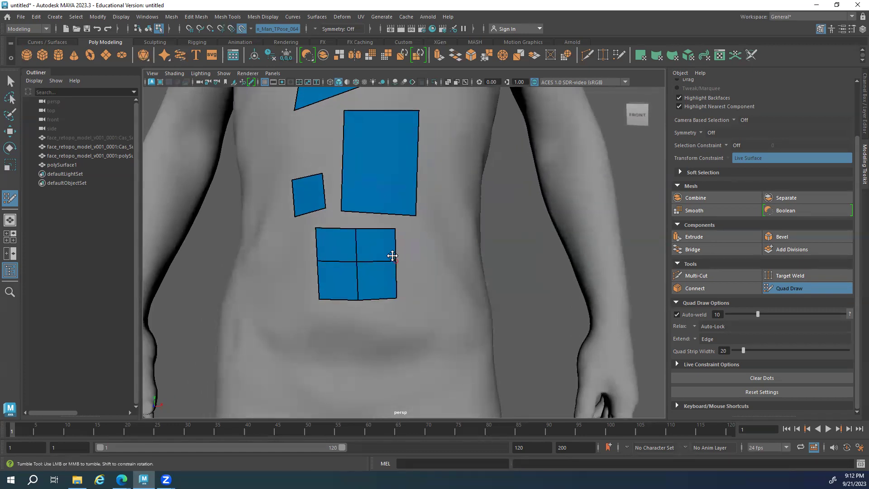
left_click(378, 257, "ctrl")
left_click(355, 277, "ctrl")
left_click(357, 250, "ctrl")
Pull several interior and border vertices of the four-by-four grid out of place to distort its quads
scroll(386, 269, "up", 3)
left_click_drag(313, 271, 351, 260)
left_click_drag(312, 301, 313, 262)
left_click_drag(361, 248, 335, 222)
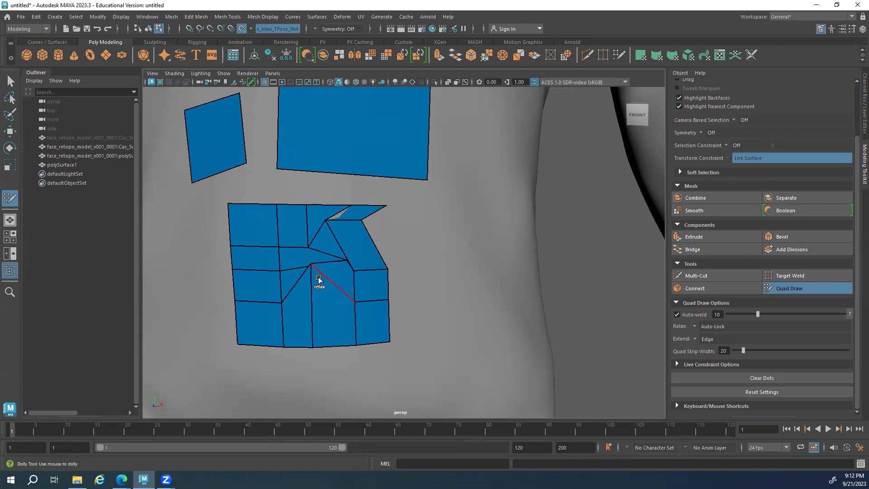
Relax the distorted grid's interior vertices, then its border vertices, to even out the spacing of the quads
left_click(299, 257, "shift")
mouse_move(314, 288)
left_mouse_down("shift")
mouse_move(335, 252)
mouse_move(351, 254)
mouse_move(373, 236)
mouse_move(339, 229)
mouse_move(287, 254)
mouse_move(289, 293)
mouse_move(329, 294)
mouse_move(349, 241)
mouse_move(347, 294)
mouse_move(287, 306)
mouse_move(292, 349)
mouse_move(246, 258)
mouse_move(231, 252)
mouse_move(236, 280)
left_mouse_up("shift")
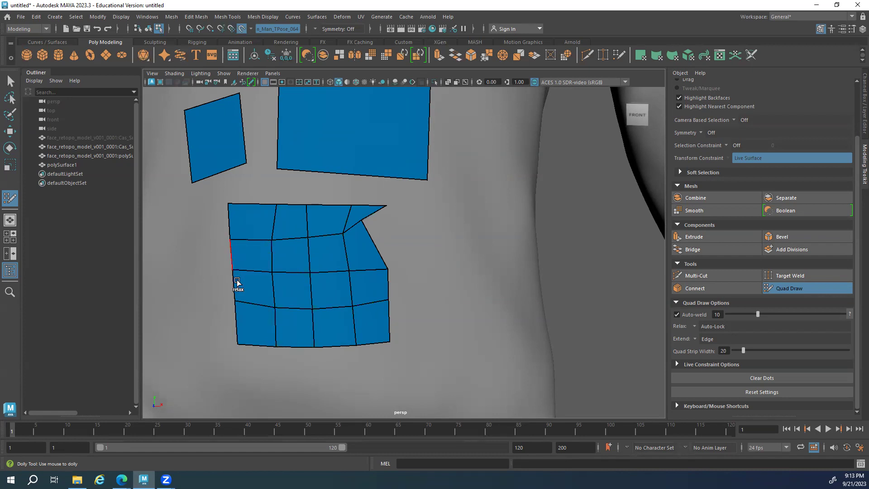
middle_click_drag(386, 243, 345, 259, "alt")
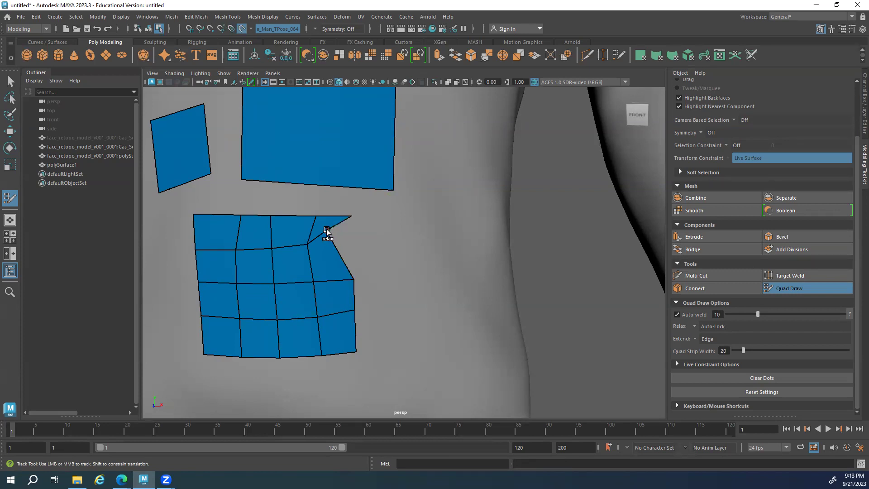
mouse_move(327, 235)
left_mouse_down("shift")
mouse_move(333, 247)
mouse_move(345, 235)
left_mouse_up("shift")
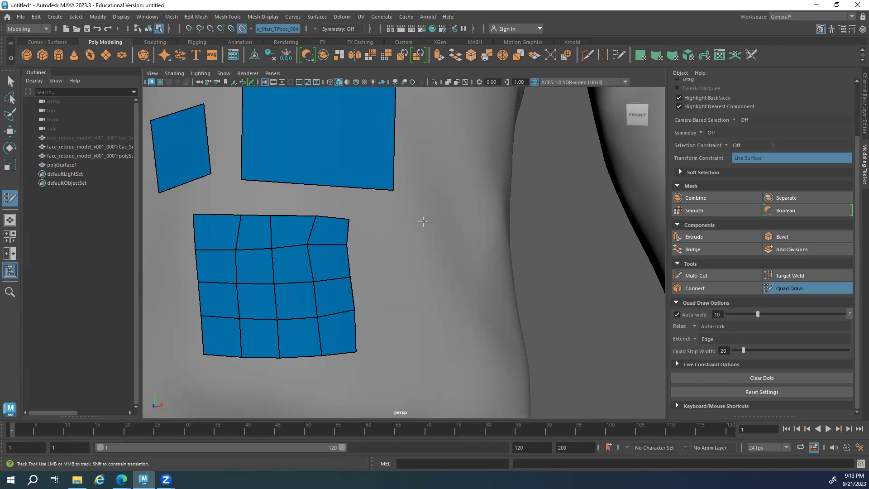
left_click_drag(287, 297, 277, 221, "shift")
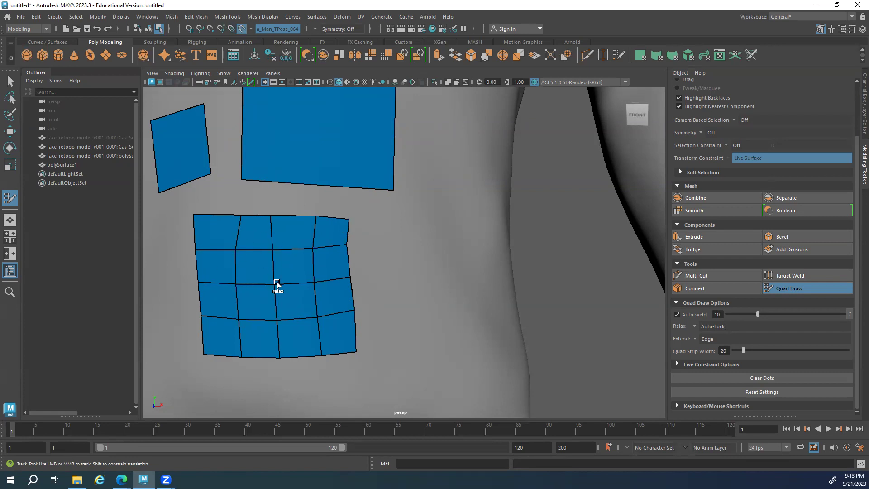
left_click(358, 249, "shift")
key("ctrl+z")
mouse_move(347, 252)
left_mouse_down("shift")
mouse_move(349, 330)
mouse_move(351, 304)
mouse_move(329, 235)
mouse_move(302, 216)
mouse_move(243, 213)
left_mouse_up("shift")
Extrude the four lower border edges of the grid downward one by one to add a fifth row of quads
mouse_move(332, 341)
right_mouse_down("alt")
mouse_move(366, 281)
mouse_move(420, 273)
right_mouse_up("alt")
middle_click_drag(285, 320, 295, 254, "alt")
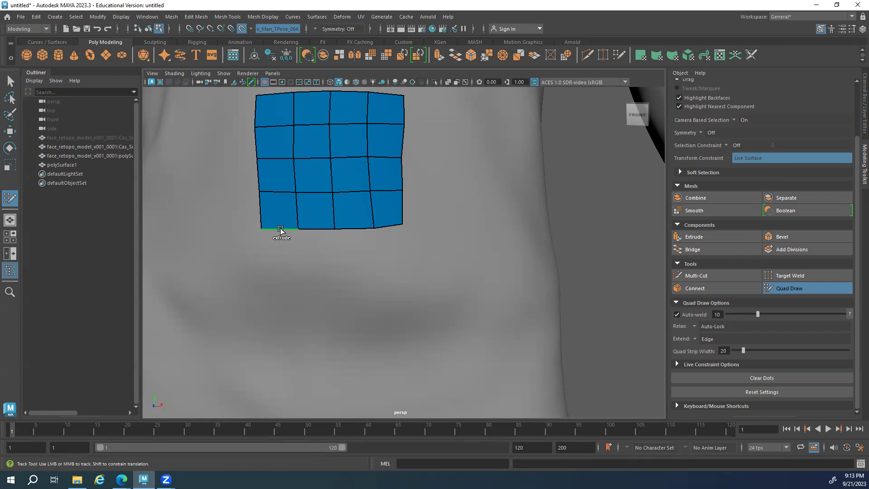
left_click_drag(280, 228, 285, 274)
right_click_drag(388, 269, 262, 232, "alt")
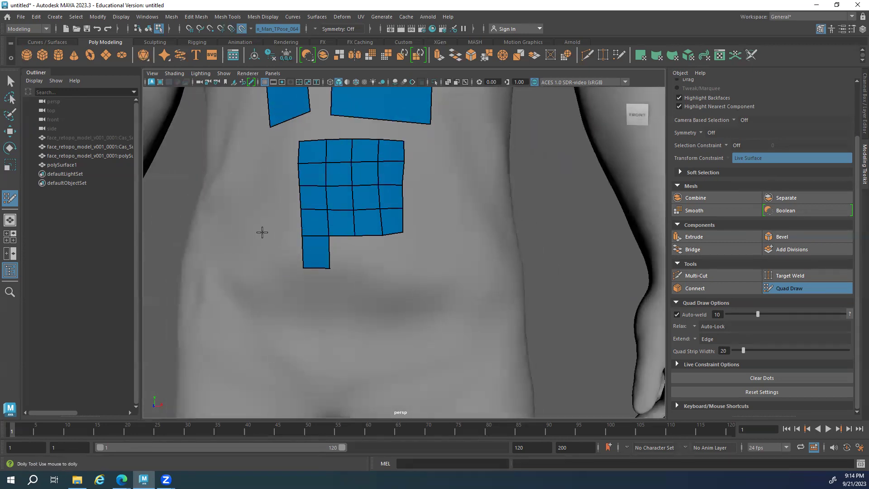
left_click_drag(312, 258, 312, 253, "alt")
middle_click_drag(312, 253, 272, 249, "alt")
mouse_move(272, 249)
right_mouse_down("alt")
mouse_move(358, 278)
mouse_move(277, 238)
right_mouse_up("alt")
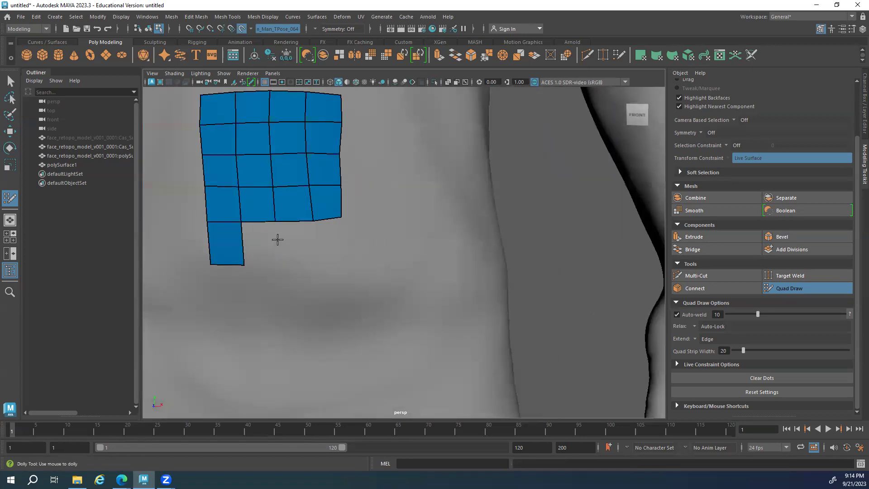
middle_click_drag(277, 239, 300, 233, "alt")
left_click_drag(294, 241, 301, 273)
left_click_drag(335, 235, 337, 273)
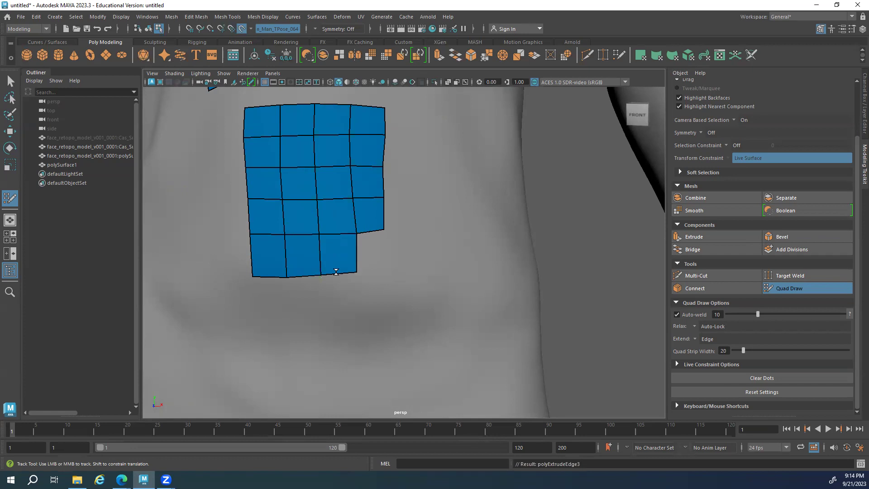
left_click_drag(368, 232, 373, 271)
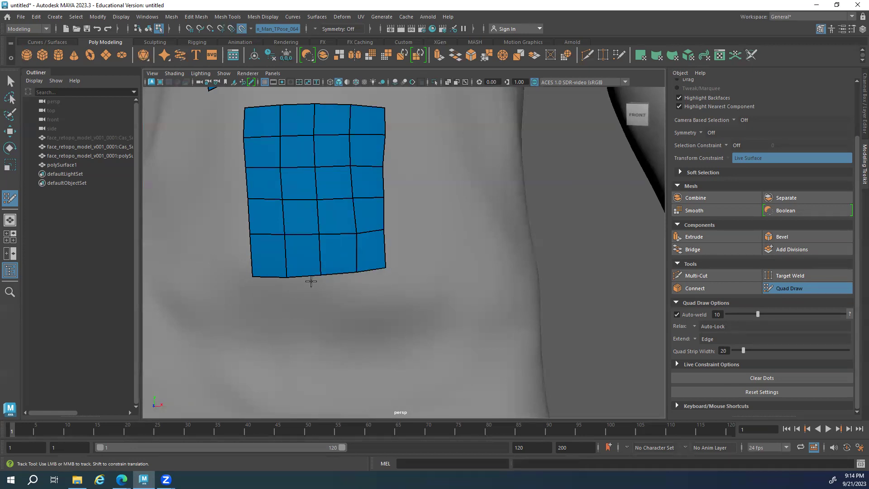
Set the extend mode to Loop, extrude the grid's side edge loop outward, and insert two edge loops in the new section
left_click_drag(290, 256, 303, 254, "alt")
middle_click_drag(302, 253, 326, 258, "alt")
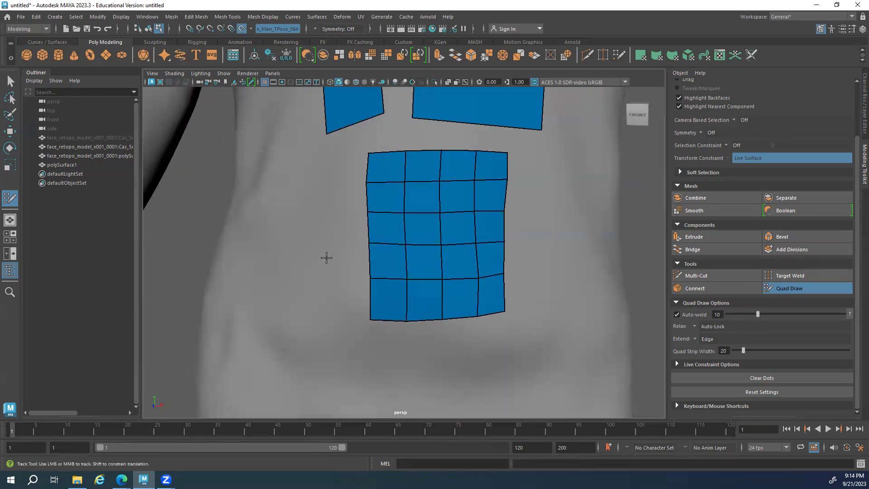
right_click(366, 197, "ctrl+shift")
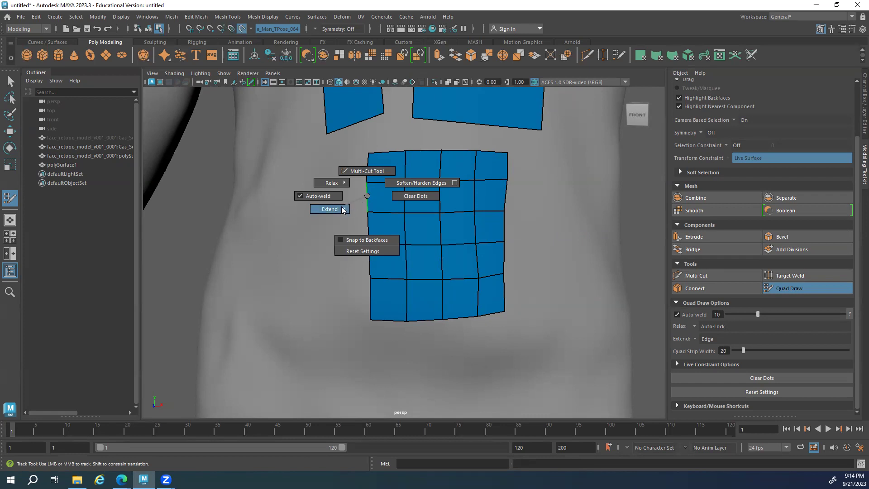
mouse_move(339, 207)
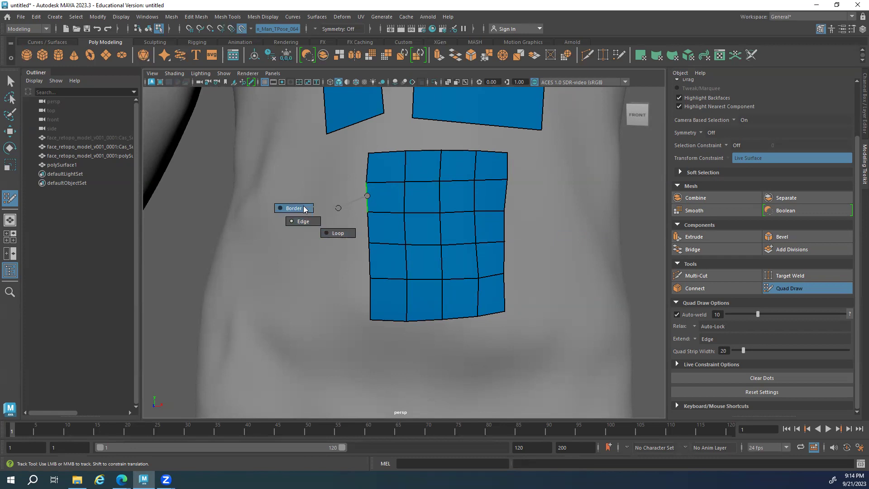
left_click(337, 233)
left_click_drag(364, 176, 263, 172)
left_click(335, 182, "ctrl")
left_click(301, 180, "ctrl")
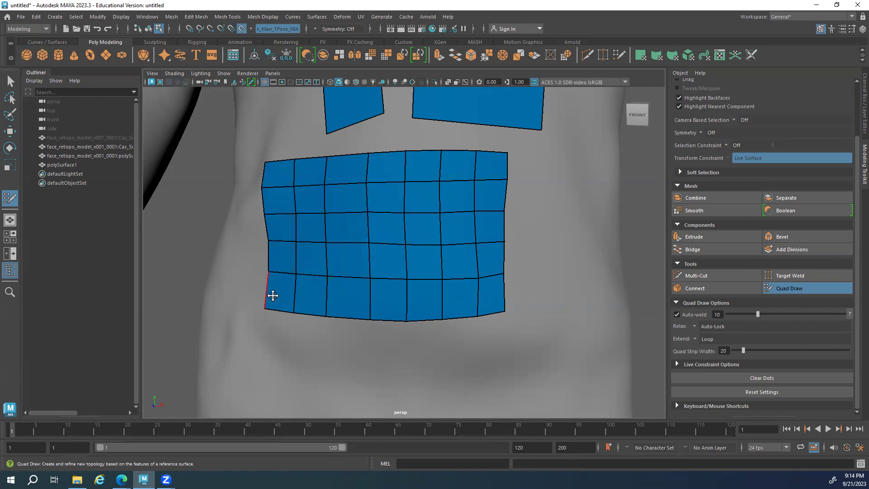
Set the extend mode to Border and extrude the grid's whole outer border outward as a surrounding ring of quads
middle_click_drag(320, 310, 284, 281, "alt")
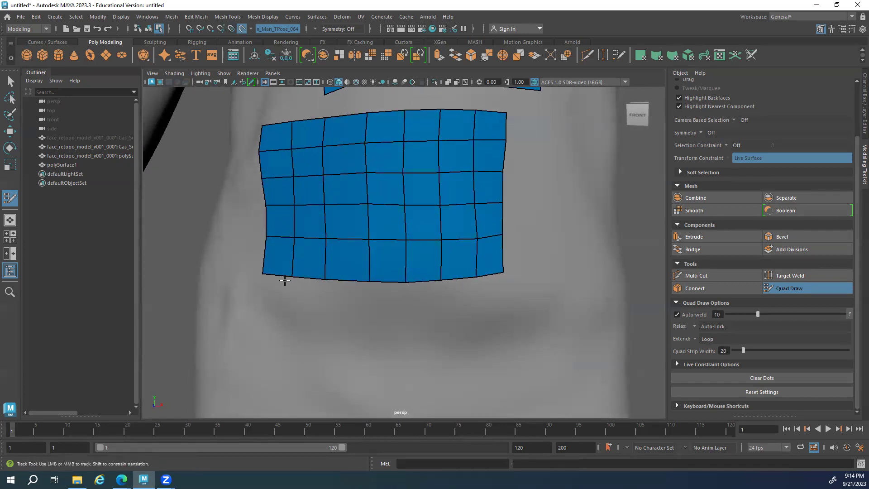
mouse_move(283, 276)
right_mouse_down()
mouse_move(258, 289)
mouse_move(226, 287)
right_mouse_up()
left_click_drag(276, 277, 254, 350, "shift")
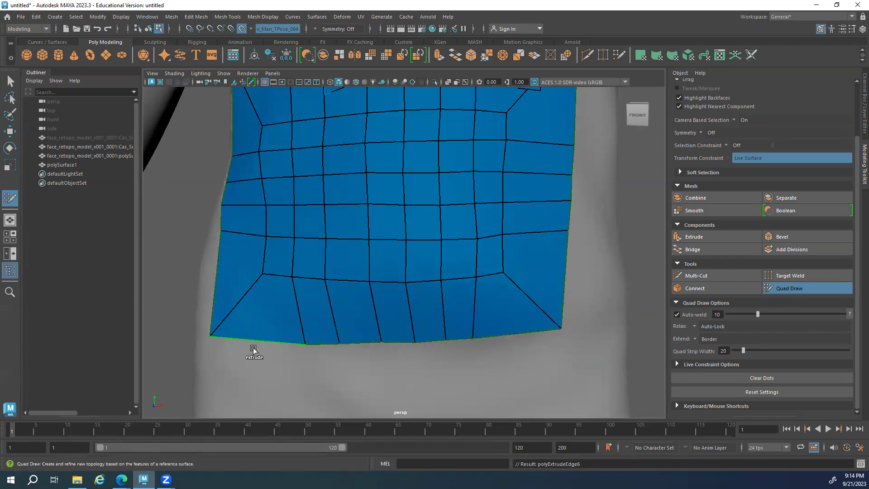
Examine the patches on the front of the torso, the shoulder area and the back of the body model
scroll(254, 350, "down", 5)
mouse_move(362, 222)
left_mouse_down("alt")
mouse_move(403, 223)
mouse_move(353, 226)
left_mouse_up("alt")
middle_click_drag(416, 176, 427, 257, "alt")
scroll(427, 257, "down", 5)
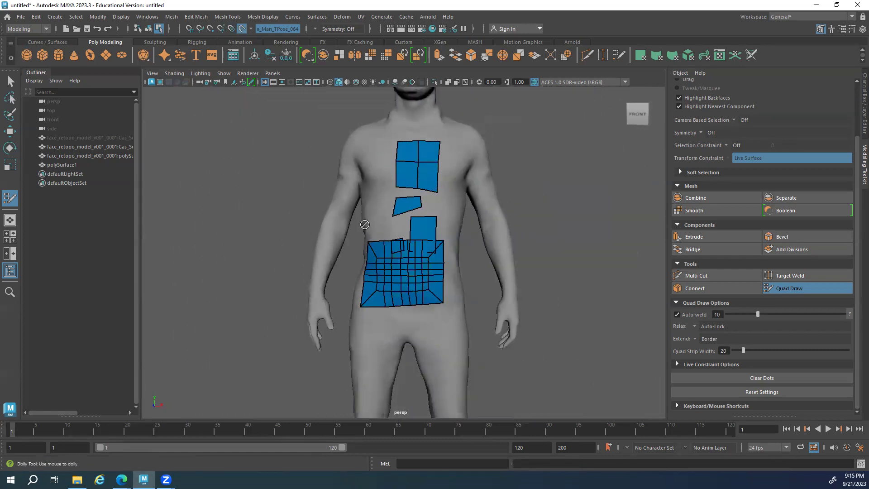
left_click_drag(408, 244, 389, 235, "alt")
middle_click_drag(413, 159, 413, 262, "alt")
right_click_drag(393, 240, 457, 228, "alt")
middle_click_drag(237, 238, 393, 217, "alt")
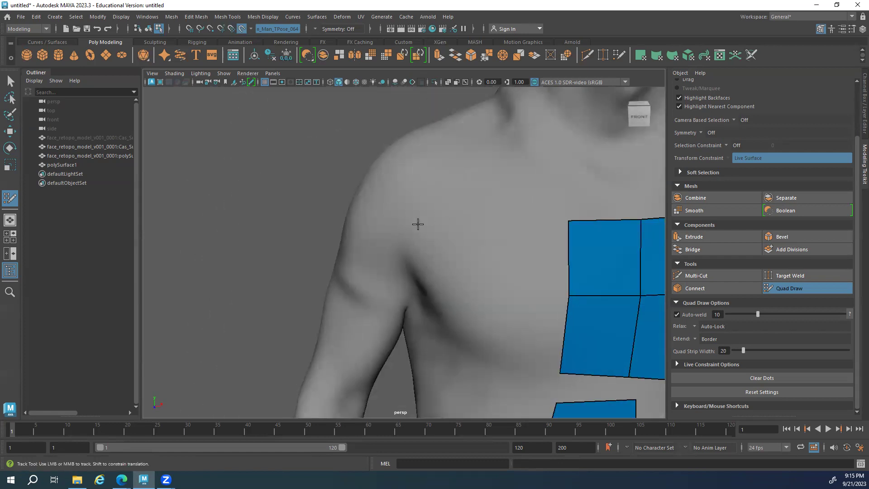
right_click_drag(482, 206, 325, 208, "alt")
left_click_drag(326, 208, 506, 210, "alt")
left_click_drag(291, 212, 316, 200, "alt")
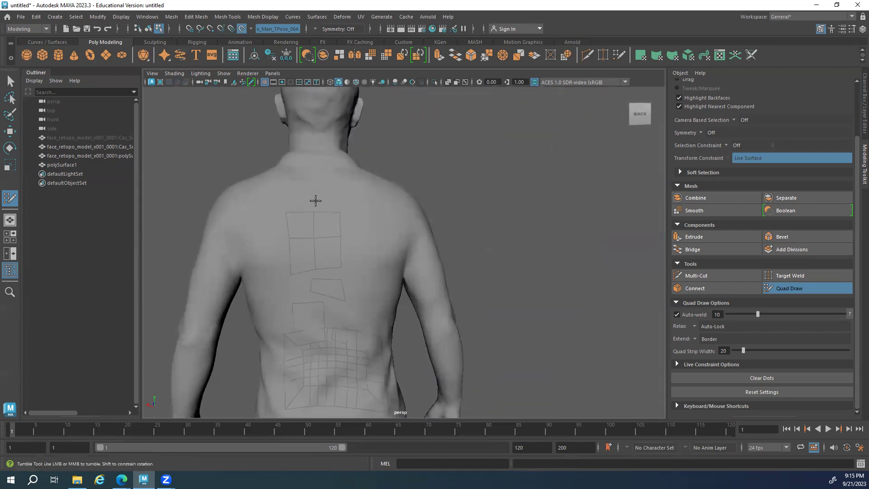
right_click_drag(316, 200, 380, 195, "alt")
middle_click_drag(258, 174, 290, 179, "alt")
scroll(380, 217, "down", 3)
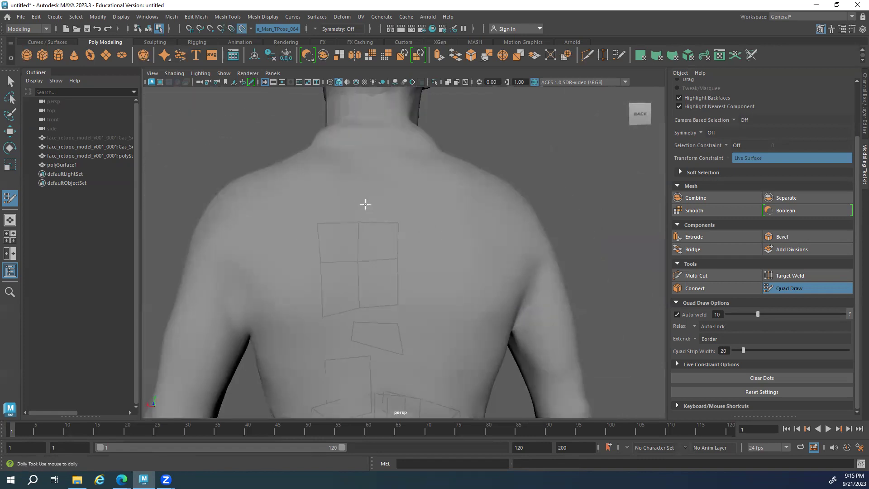
Create a thin quad across the upper back and enlarge it into a wide rectangle by moving its edges
left_click_drag(362, 190, 258, 195)
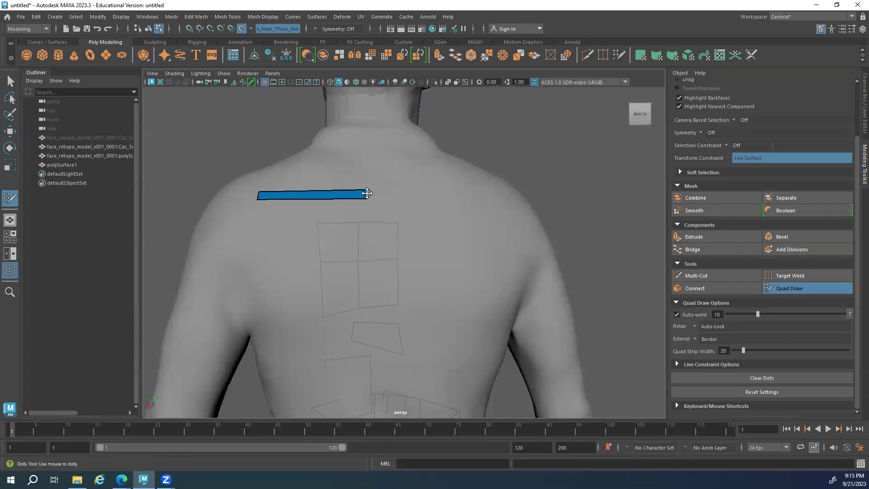
left_click_drag(369, 193, 499, 193)
left_click_drag(372, 201, 368, 244)
right_click_drag(420, 245, 374, 248, "alt")
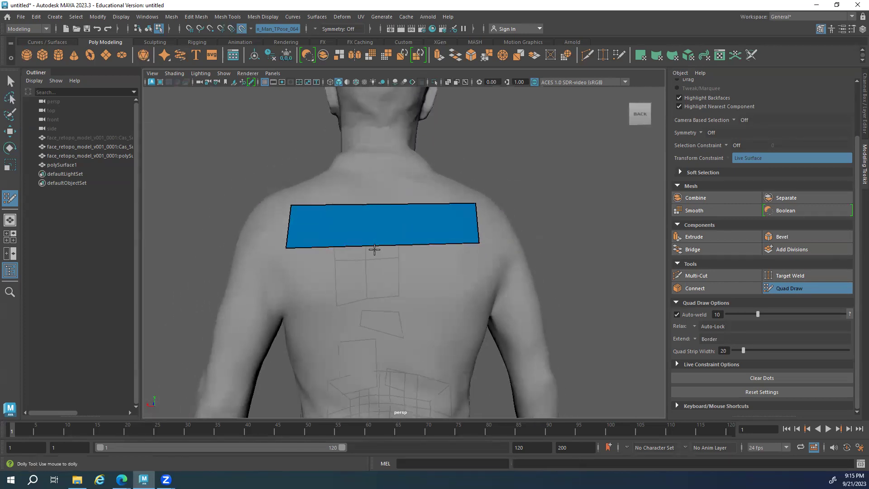
Set the extend mode to Edge and extrude the back rectangle's lower edge downward twice to cover the lower back
middle_click_drag(383, 258, 376, 230, "alt")
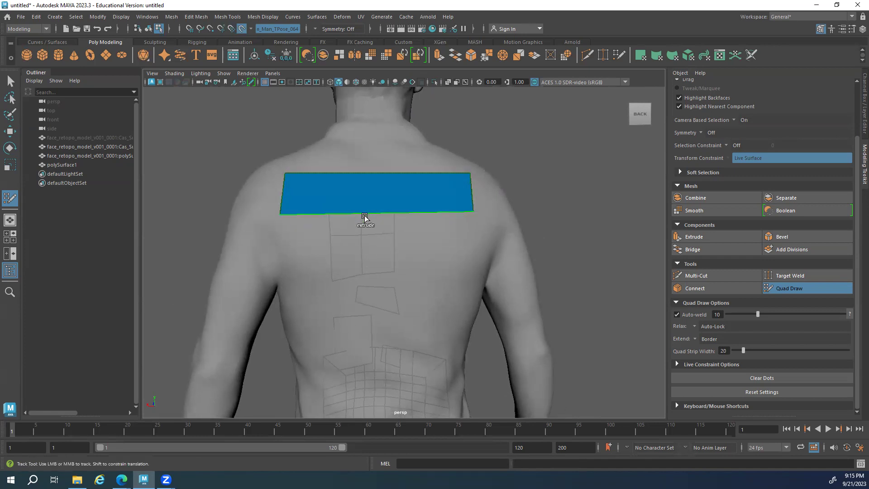
right_click_drag(369, 210, 288, 238)
left_click_drag(344, 215, 340, 415)
middle_click_drag(340, 415, 378, 188, "alt")
left_click_drag(379, 190, 382, 242)
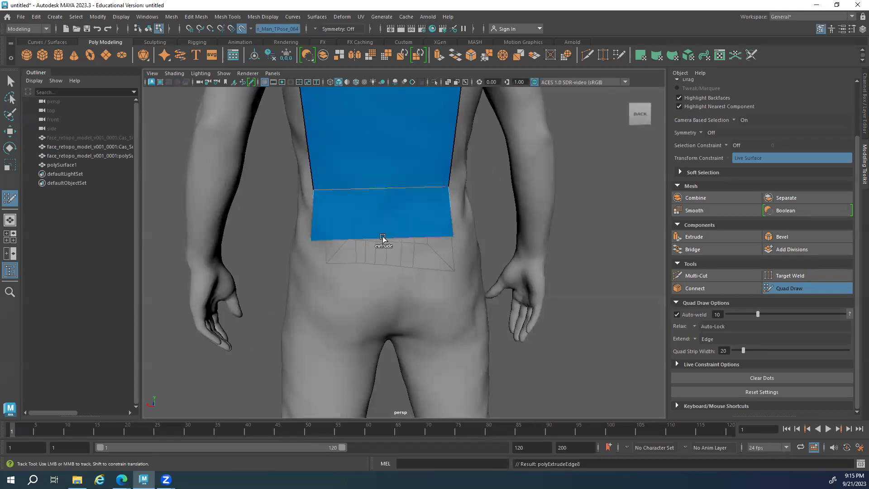
Divide the back patch with four horizontal and three vertical edge loops
left_click_drag(382, 193, 365, 221)
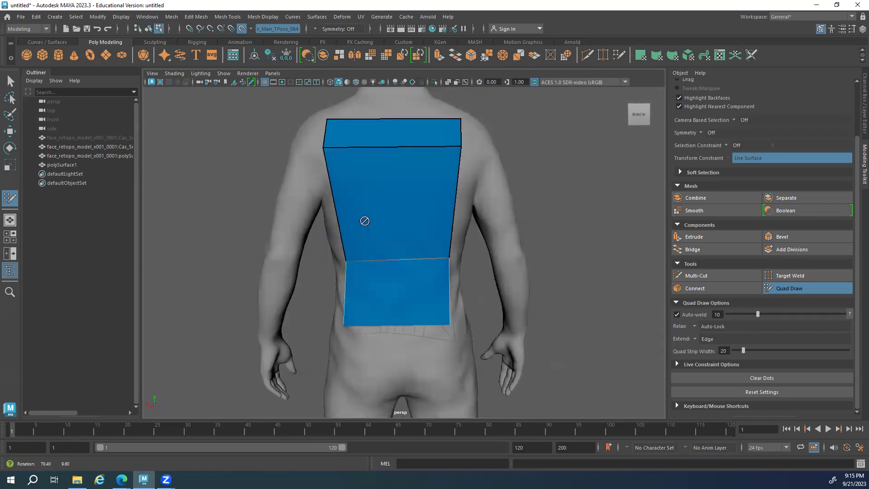
left_click(381, 204, "ctrl")
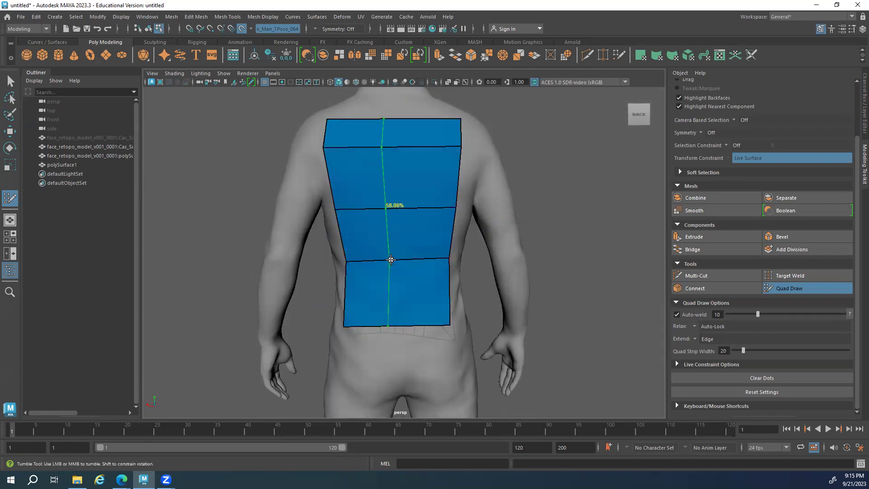
left_click(346, 174, "ctrl")
left_click(351, 233, "ctrl")
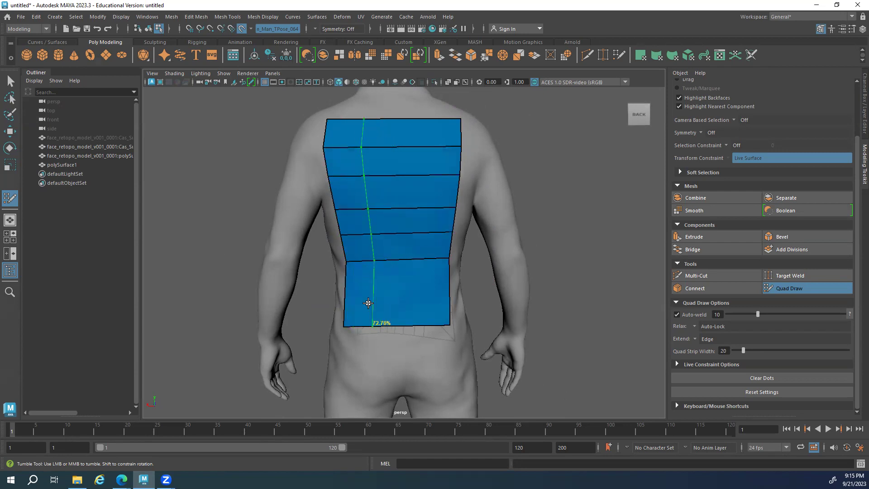
left_click(353, 284, "ctrl")
left_click(369, 290, "ctrl")
left_click(398, 290, "ctrl")
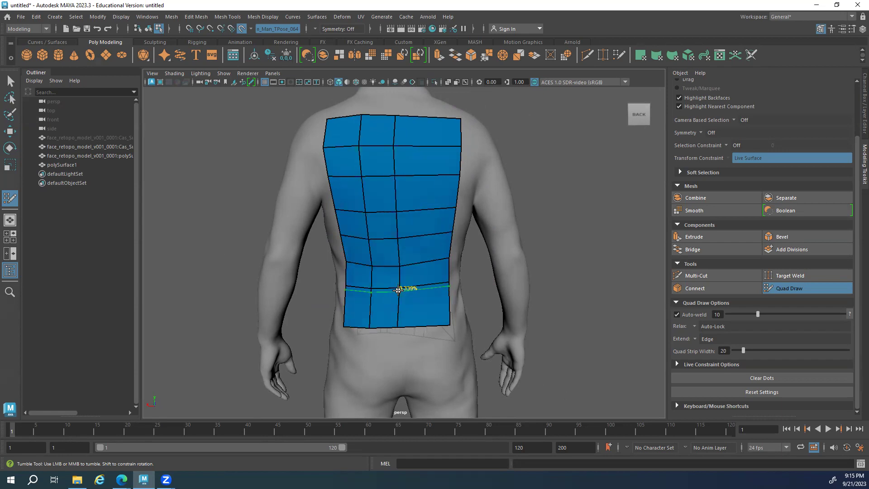
left_click(430, 281, "ctrl")
Leave Quad Draw, switch to object selection, and isolate polySurface1 to inspect the retopology patches without the body
mouse_move(368, 305)
left_mouse_down("alt")
mouse_move(327, 254)
mouse_move(369, 252)
mouse_move(328, 253)
left_mouse_up("alt")
key("q")
key("F8")
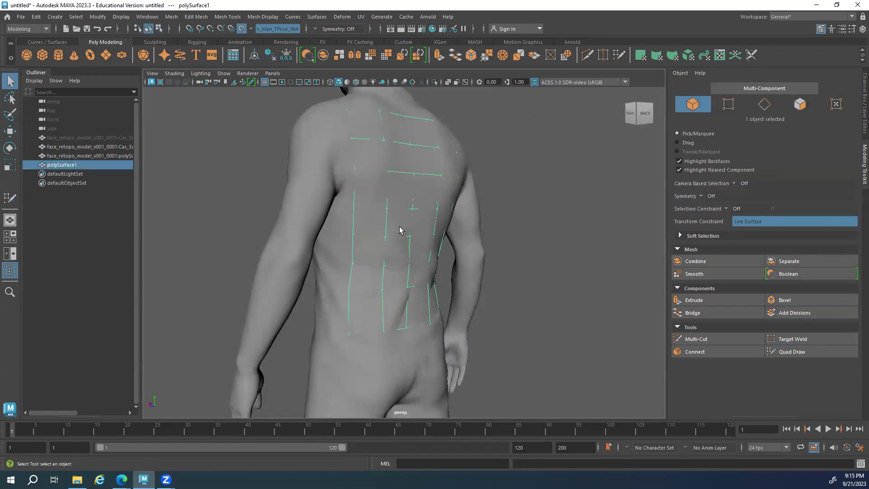
left_click(432, 81)
left_click_drag(370, 185, 335, 159, "alt")
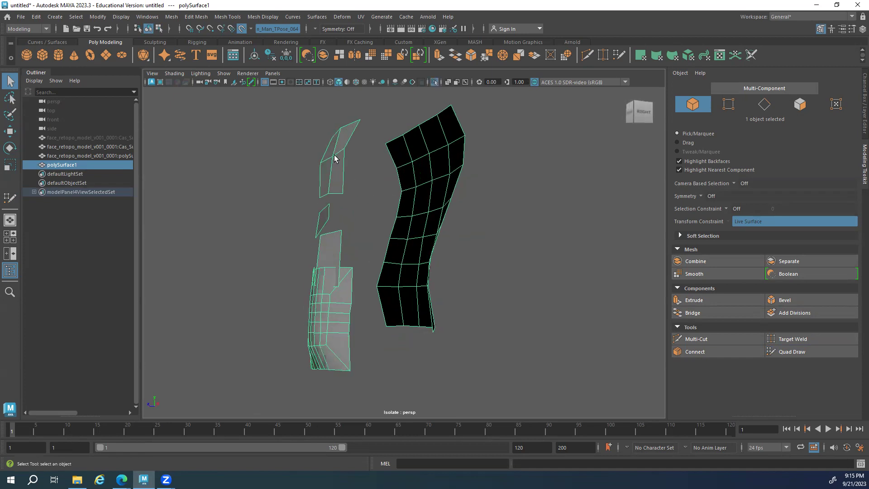
Delete the front patches of the isolated polySurface1, keeping only the back patch
right_click_drag(334, 156, 337, 186)
scroll(373, 185, "down", 4)
left_click_drag(373, 184, 407, 192, "alt")
left_click_drag(391, 167, 330, 324)
key("Delete")
Switch the back patch to smooth mesh preview and examine its curvature from the side and back
right_click_drag(407, 271, 435, 247)
left_click(473, 248)
left_click_drag(473, 247, 400, 249, "alt")
scroll(363, 225, "up", 5)
left_click(390, 215)
left_click_drag(330, 221, 544, 213, "alt")
scroll(413, 248, "down", 3)
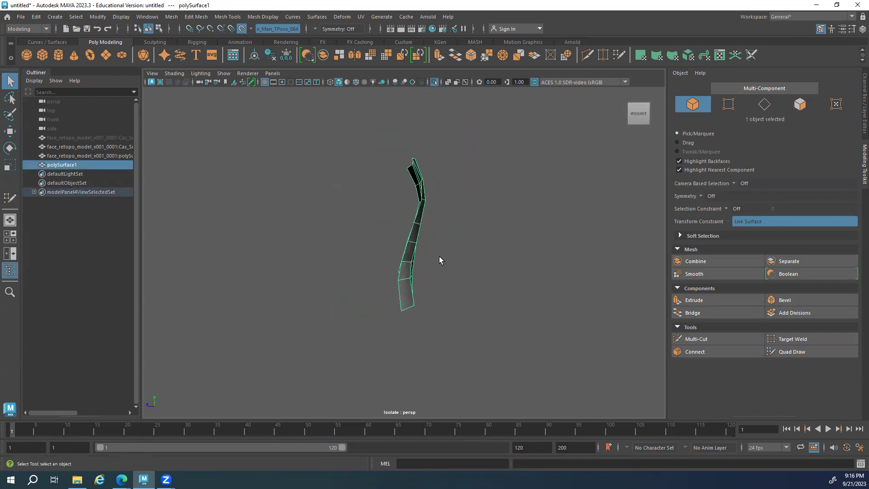
key("1")
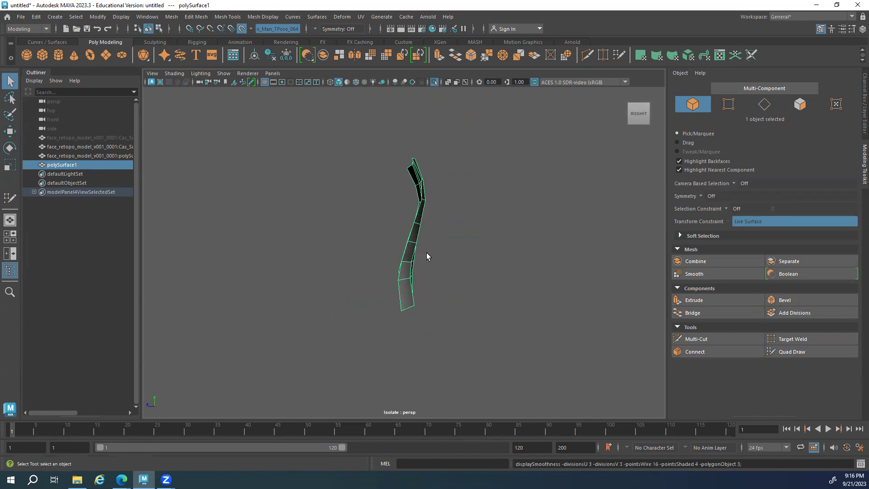
key("3")
left_click(491, 239)
left_click_drag(492, 239, 408, 259, "alt")
scroll(524, 254, "up", 4)
left_click(359, 132)
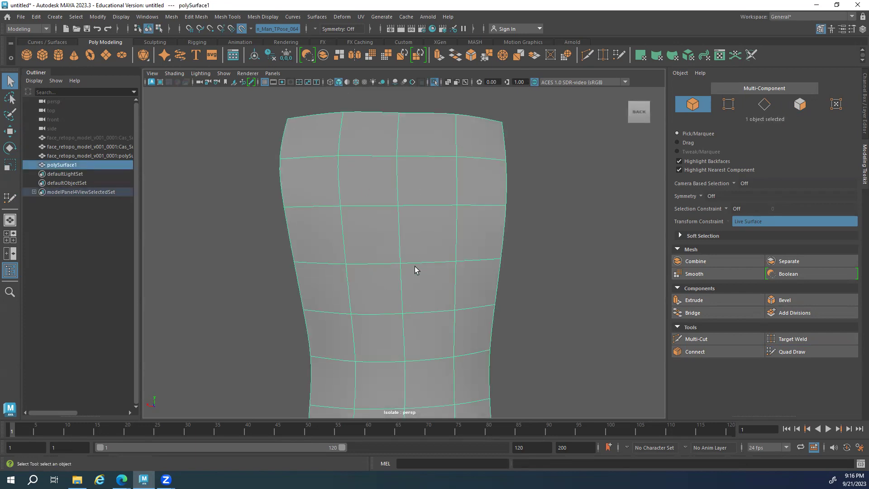
End the isolation of polySurface1 so the body shows again, and view the back patch on it
left_click(434, 82)
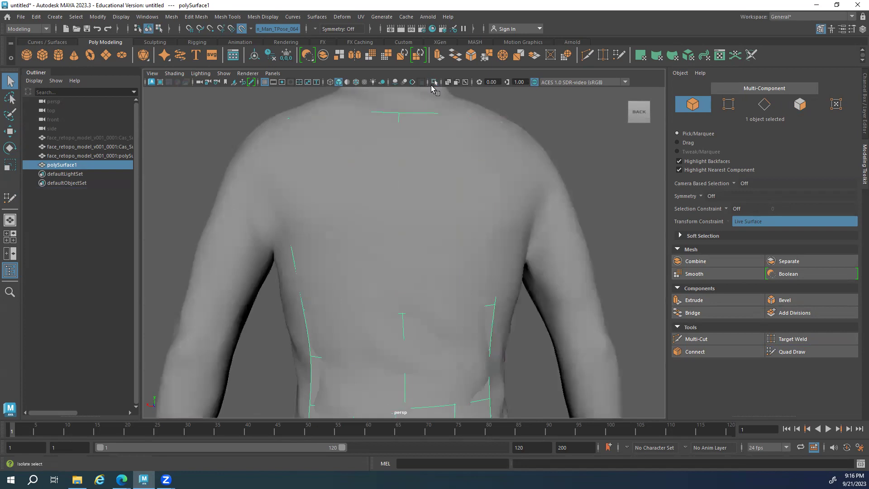
scroll(332, 193, "down", 5)
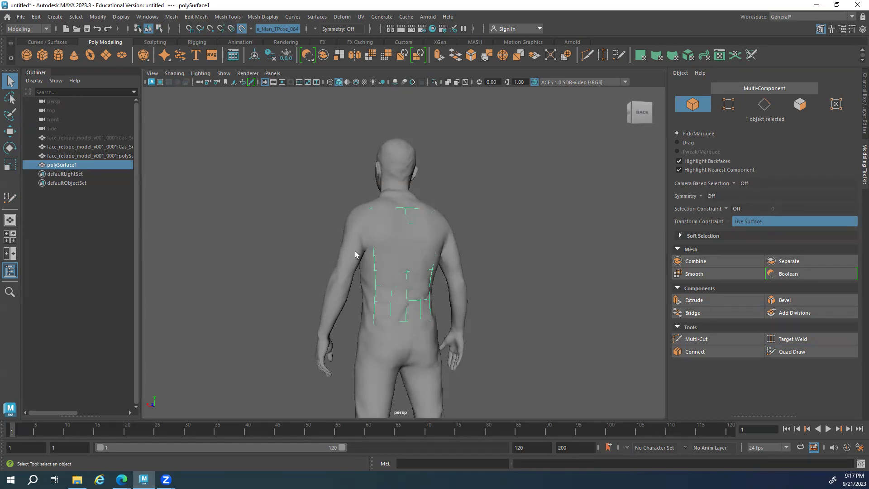
left_click(642, 313)
left_click(401, 289)
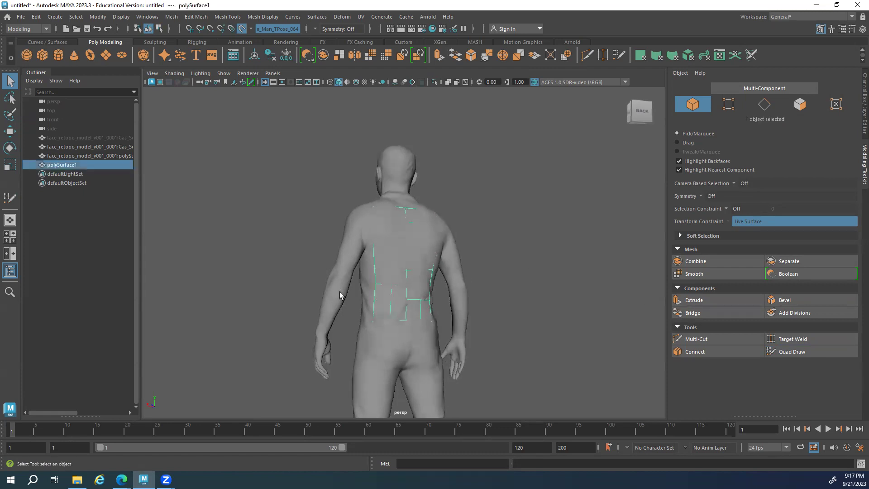
right_click_drag(340, 292, 385, 291, "alt")
left_click_drag(384, 291, 397, 321, "alt")
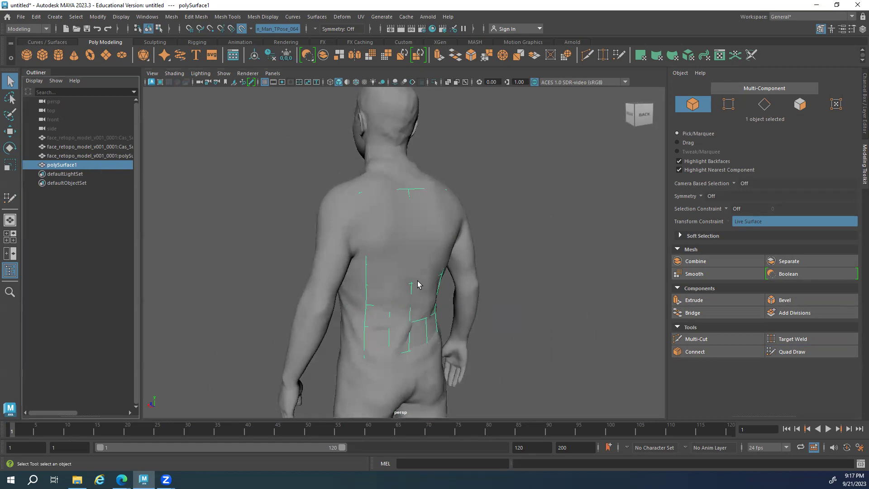
left_click_drag(450, 303, 415, 302, "alt")
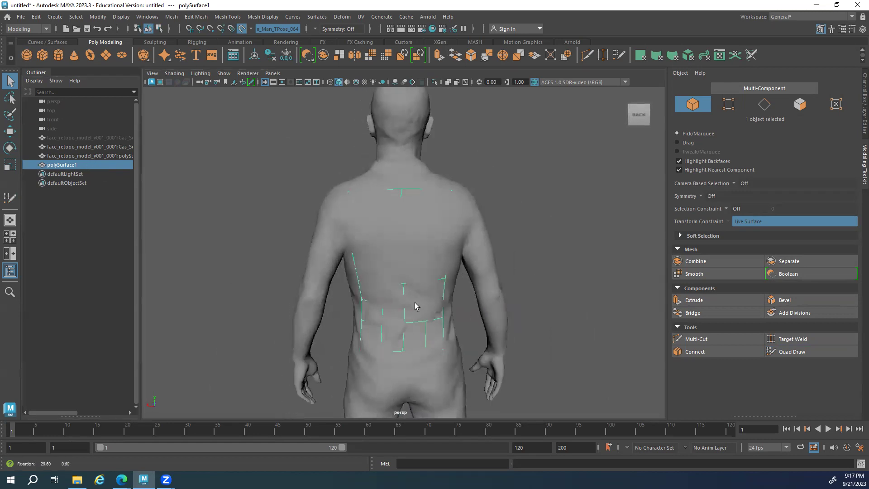
left_click(590, 315)
left_click(784, 350)
left_click_drag(310, 229, 365, 320, "alt")
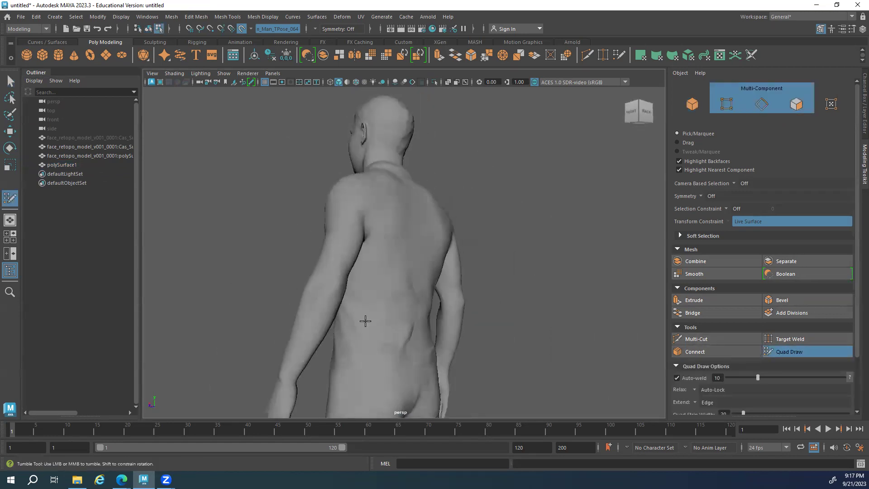
right_click_drag(365, 320, 401, 326, "alt")
left_click_drag(409, 311, 384, 303, "alt")
key("q")
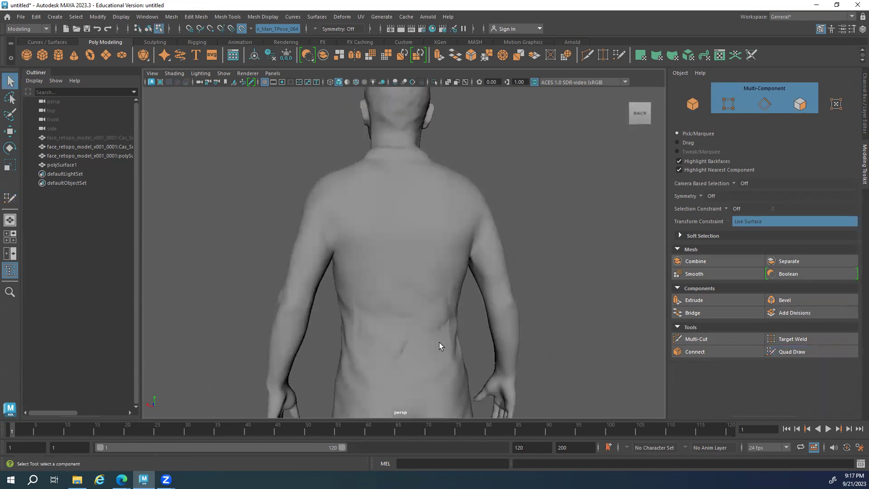
Select polySurface1 and activate Quad Draw to continue editing the back patch
left_click(71, 166)
middle_click_drag(430, 309, 412, 260, "alt")
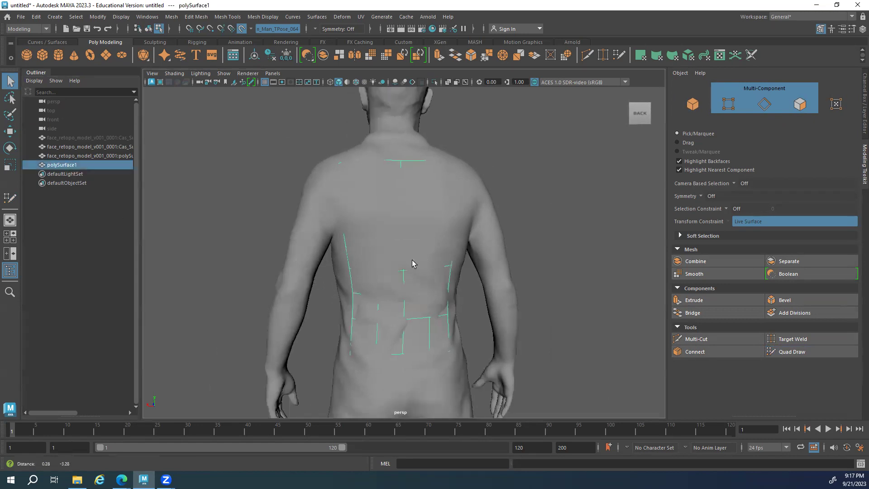
right_click_drag(412, 260, 341, 255, "alt")
left_click_drag(340, 254, 388, 239, "alt")
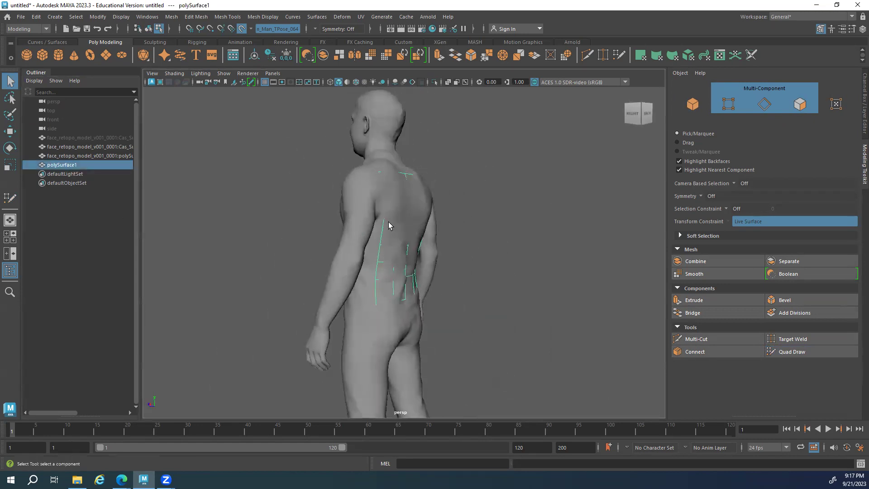
left_click(801, 353)
mouse_move(414, 292)
left_mouse_down("alt")
mouse_move(430, 293)
mouse_move(362, 285)
left_mouse_up("alt")
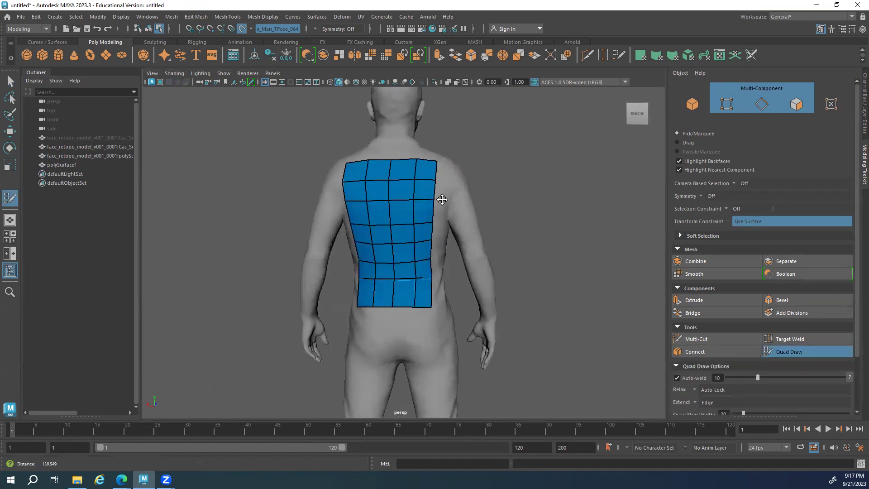
scroll(443, 198, "up", 2)
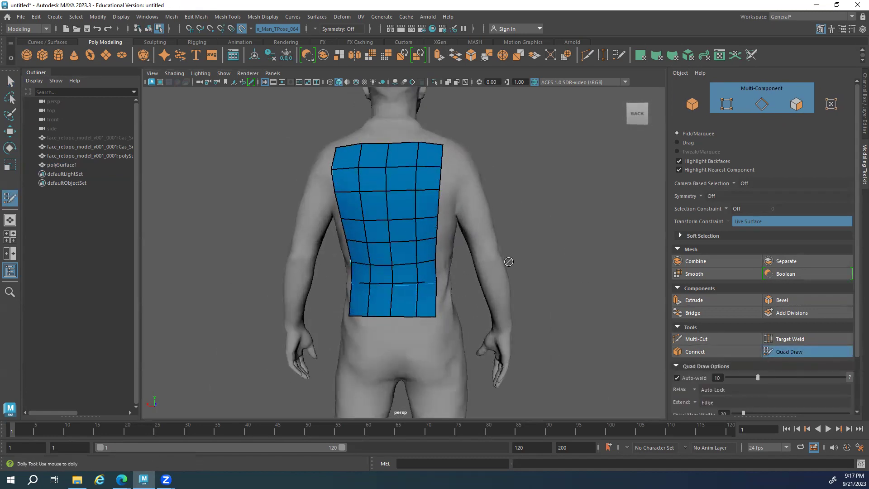
left_click_drag(508, 262, 421, 267, "alt")
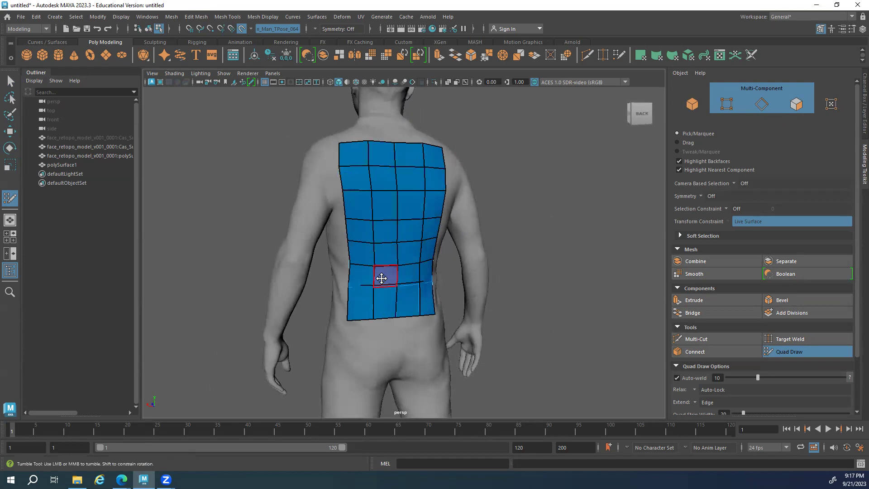
left_click(66, 164)
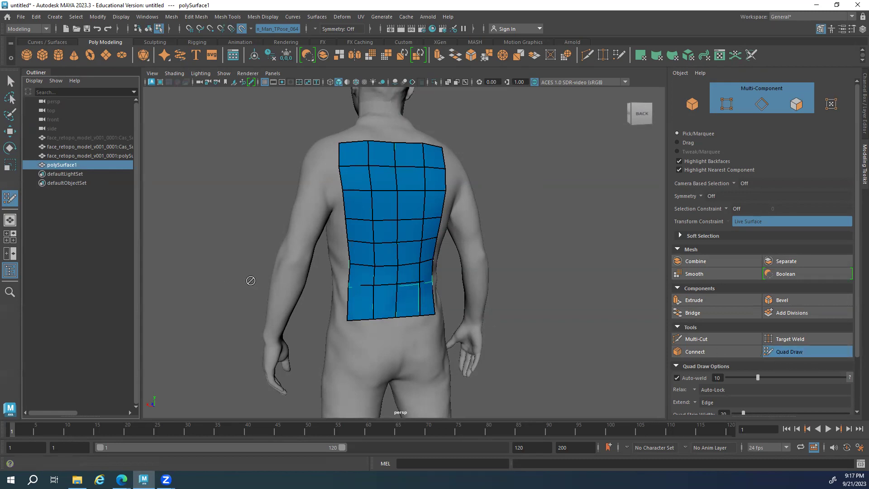
Extrude the top edge of the back patch's outermost column upward onto the body's left shoulder
left_click_drag(349, 175, 350, 198, "alt")
middle_click_drag(350, 198, 355, 225, "alt")
left_click_drag(355, 225, 349, 202)
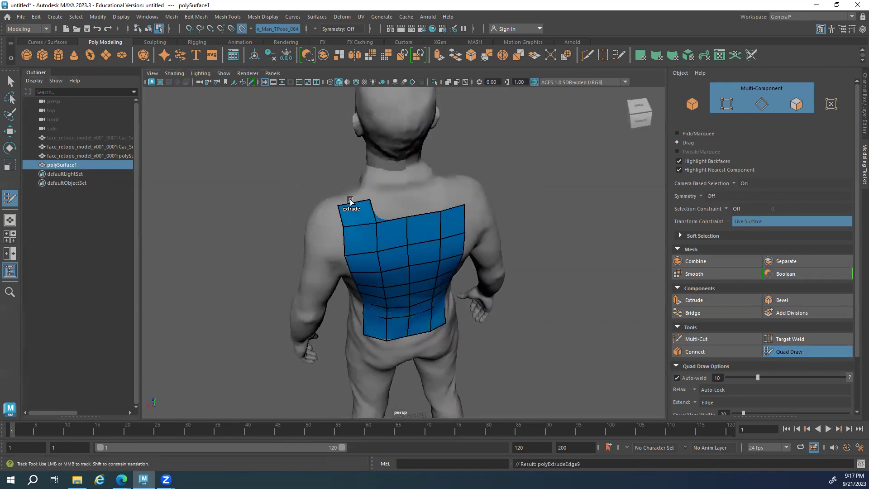
key("Caps_Lock")
right_click_drag(349, 226, 370, 217, "alt")
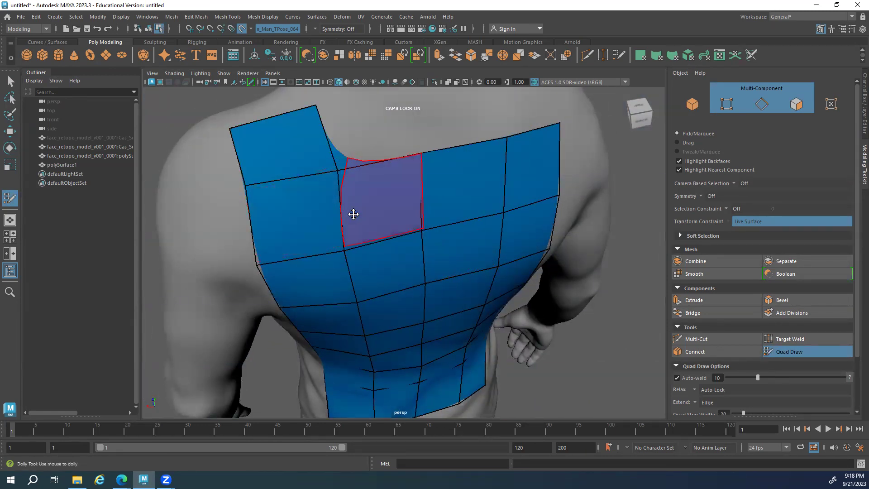
left_click_drag(352, 225, 355, 230, "alt")
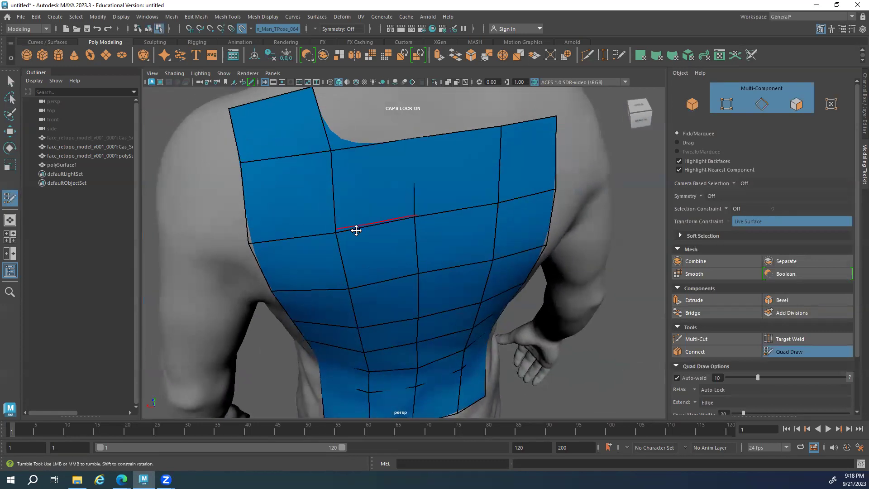
Restart Quad Draw without smooth preview and extrude the three remaining top edges of the back patch upward, completing a row across the shoulders
left_click(786, 352)
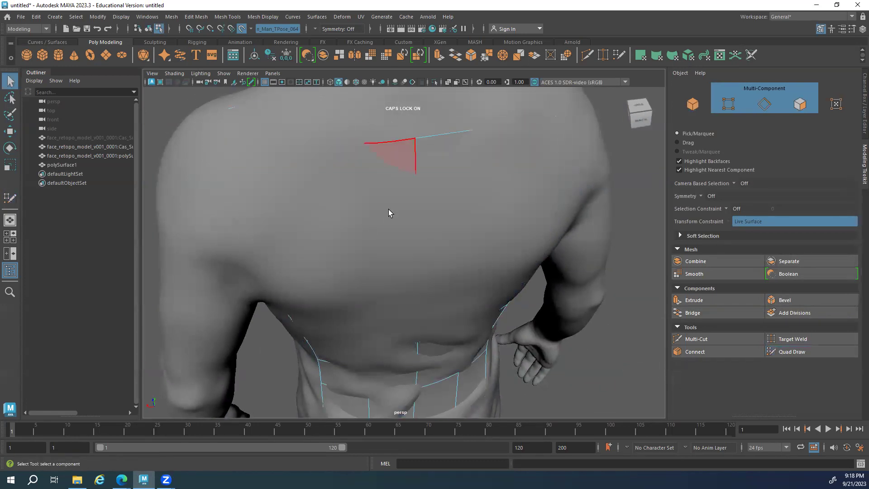
left_click(799, 352)
mouse_move(282, 203)
left_mouse_down("alt")
mouse_move(281, 182)
mouse_move(286, 202)
left_mouse_up("alt")
middle_click_drag(334, 148, 371, 240, "alt")
key("Tab")
left_click_drag(403, 237, 387, 173)
left_click_drag(457, 196, 473, 167)
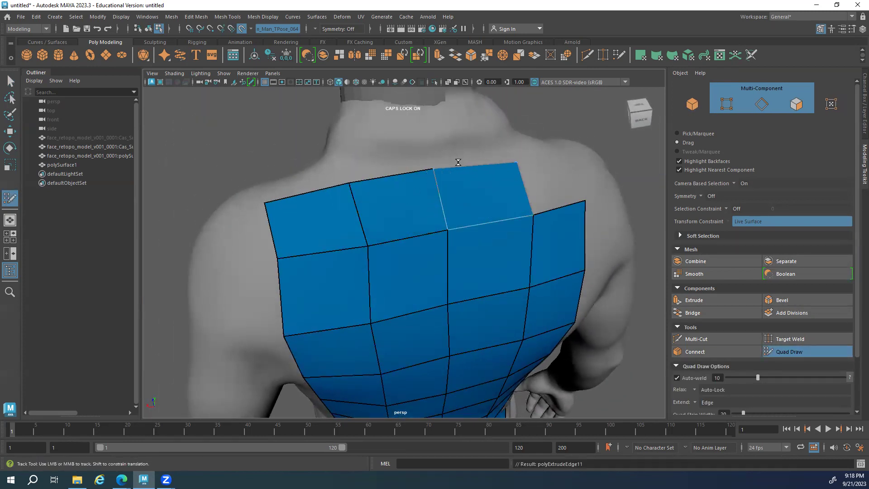
left_click_drag(547, 208, 535, 157)
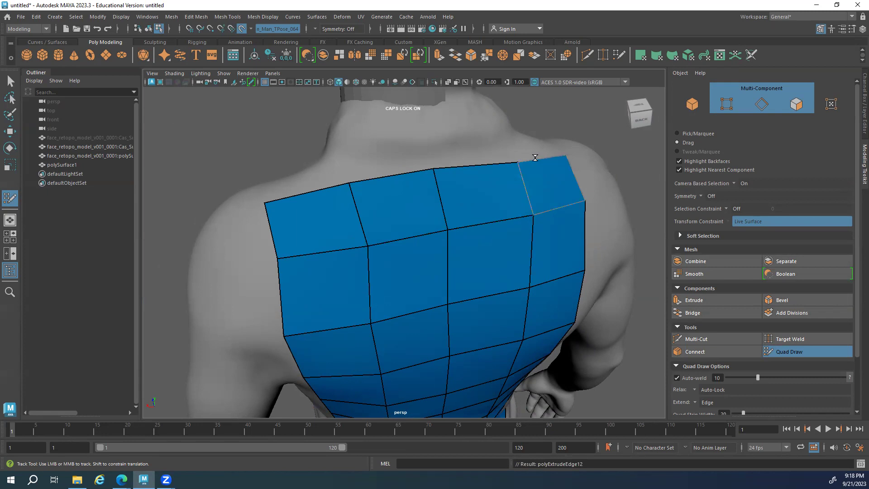
Leave Quad Draw on the back patch, select the face retopology mesh, and restart Quad Draw on it
right_click_drag(535, 164, 227, 248, "alt")
left_click_drag(227, 248, 316, 254, "alt")
right_click_drag(316, 254, 468, 299, "alt")
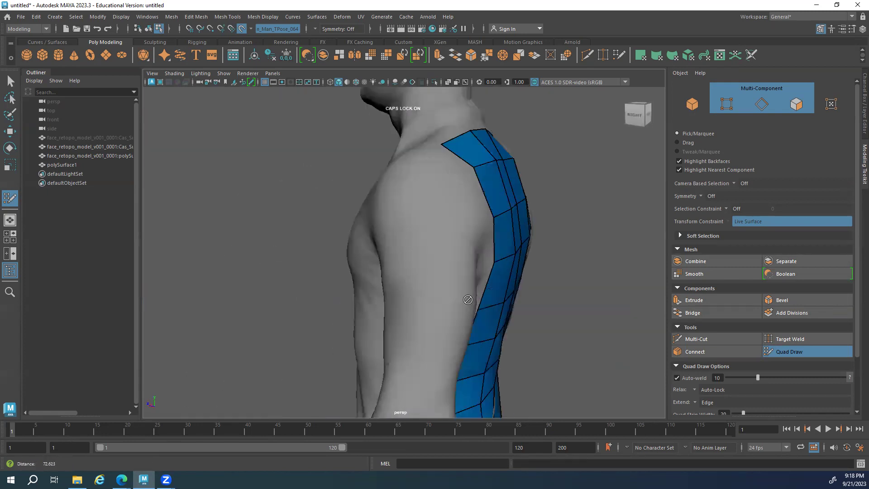
left_click_drag(307, 204, 374, 187, "alt")
middle_click_drag(374, 187, 335, 358, "alt")
key("q")
mouse_move(318, 235)
left_mouse_down("alt")
mouse_move(307, 237)
mouse_move(344, 236)
left_mouse_up("alt")
left_click(769, 353)
scroll(537, 294, "up", 6)
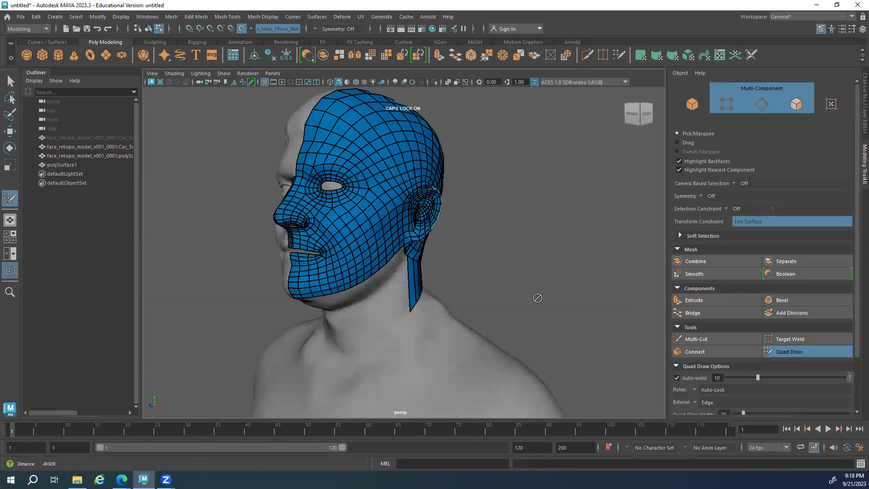
Turn on smooth mesh preview for the face retopology mesh and restart Quad Draw on it
middle_click_drag(490, 334, 484, 354, "alt")
left_click_drag(485, 355, 402, 255, "alt")
right_click_drag(402, 254, 307, 205, "alt")
left_click_drag(308, 205, 355, 274, "alt")
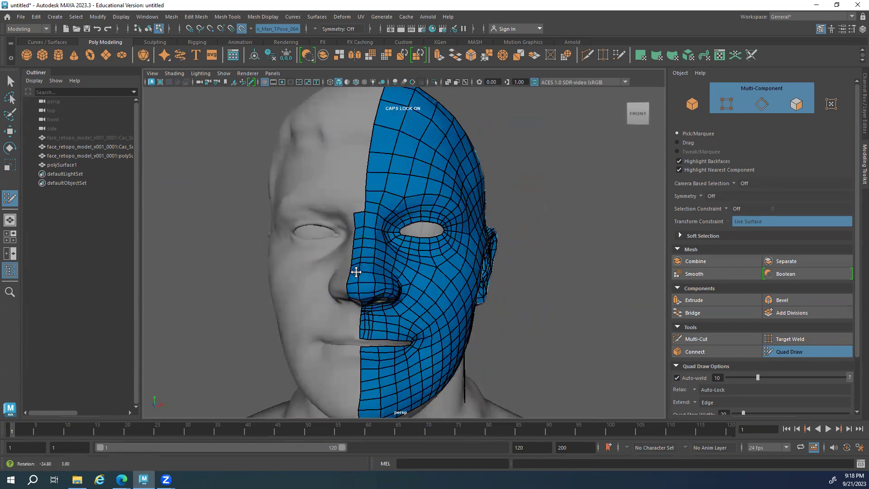
right_click_drag(355, 274, 457, 237, "alt")
middle_click_drag(457, 237, 405, 213, "alt")
key("q")
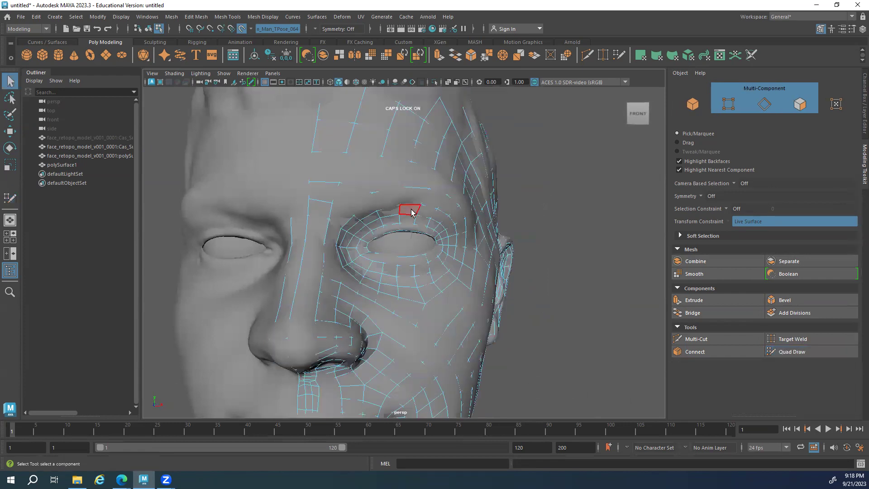
key("3")
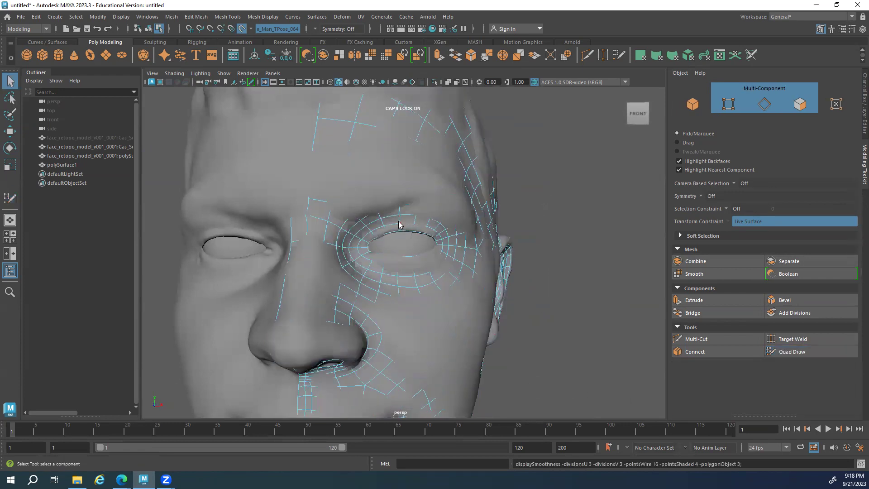
key("F8")
left_click(791, 352)
Examine the edge loops around the eye, turn the smooth preview off, and examine the topology around the mouth and cheek
mouse_move(392, 287)
left_mouse_down("alt")
mouse_move(365, 303)
mouse_move(382, 295)
mouse_move(388, 311)
mouse_move(431, 301)
left_mouse_up("alt")
right_click_drag(431, 301, 438, 268, "alt")
left_click_drag(438, 268, 423, 264, "alt")
middle_click_drag(384, 206, 304, 205, "alt")
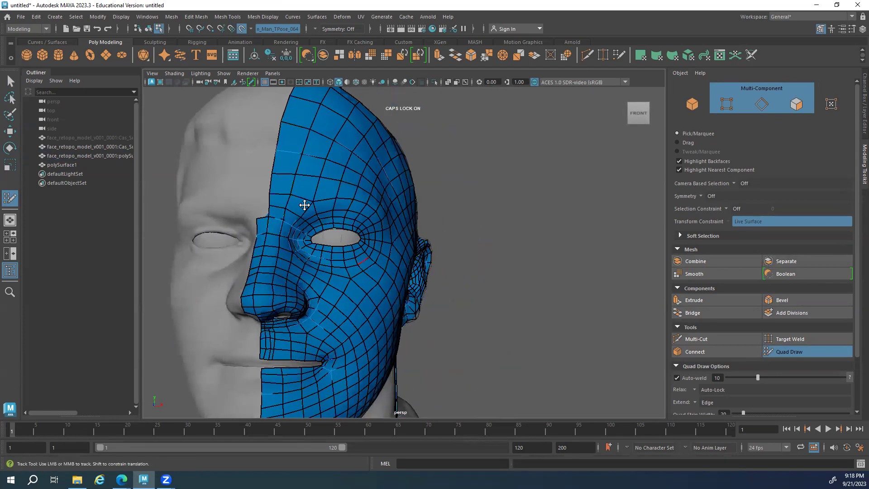
right_click_drag(305, 205, 344, 235, "alt")
middle_click_drag(248, 195, 304, 223, "alt")
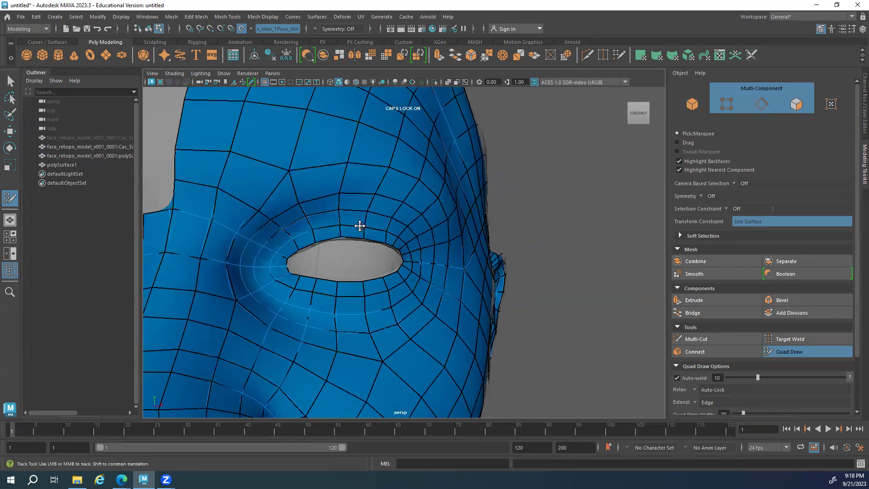
key("1")
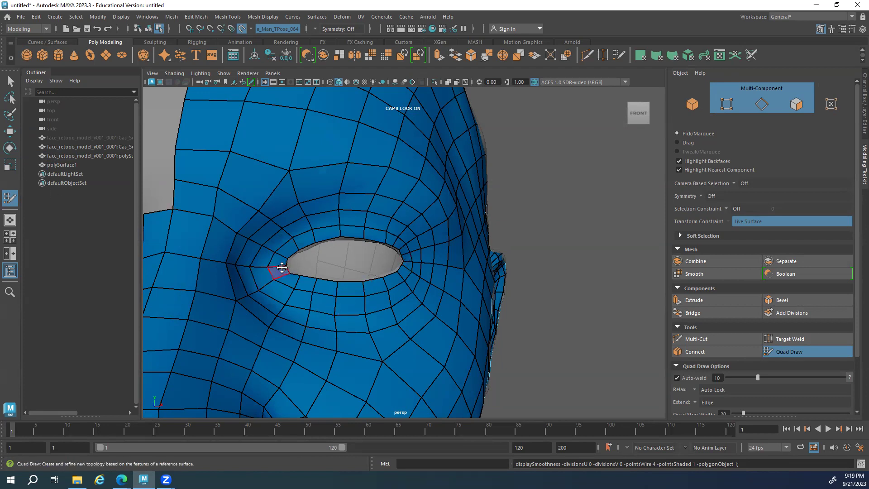
middle_click_drag(290, 315, 336, 108, "alt")
right_click_drag(428, 263, 361, 258, "alt")
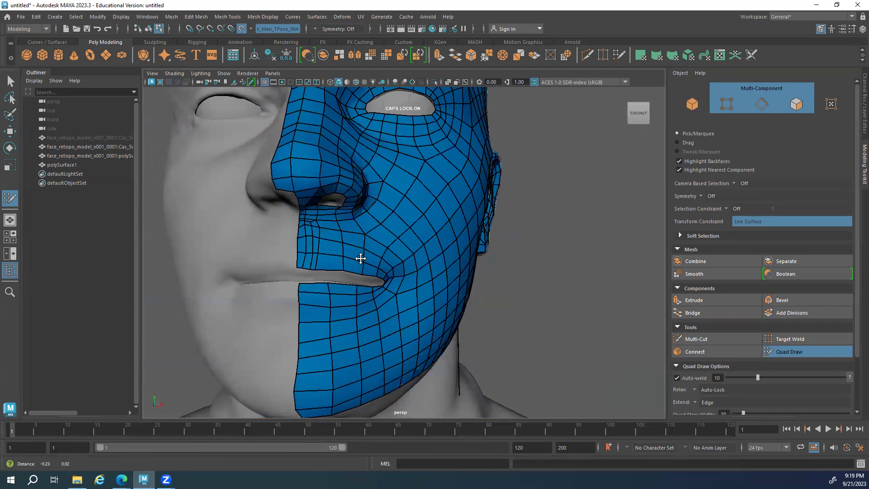
middle_click_drag(360, 258, 369, 263, "alt")
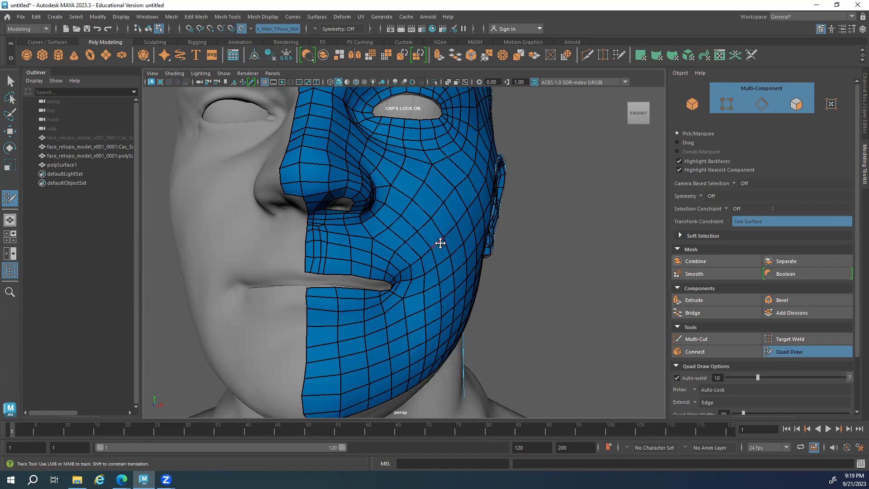
left_click_drag(443, 242, 413, 240, "alt")
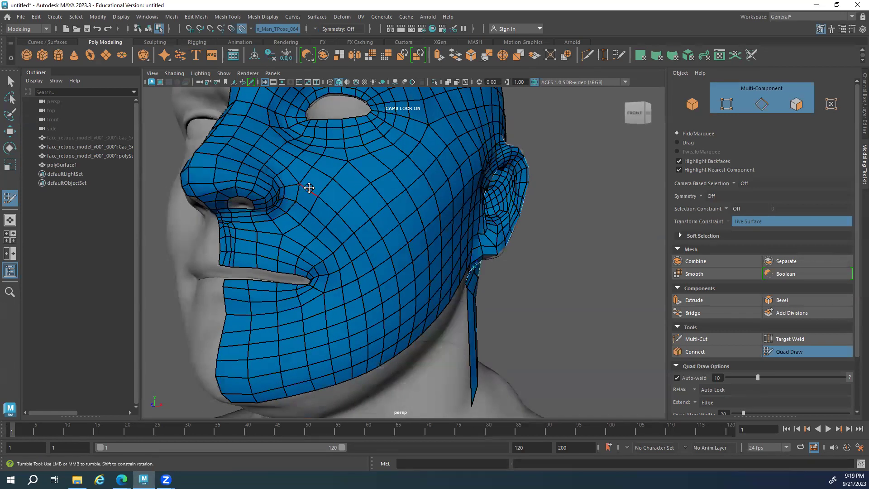
Isolate the face retopology mesh and select the edge loop running from beside the nose down the cheek
key("q")
right_click_drag(361, 191, 399, 145)
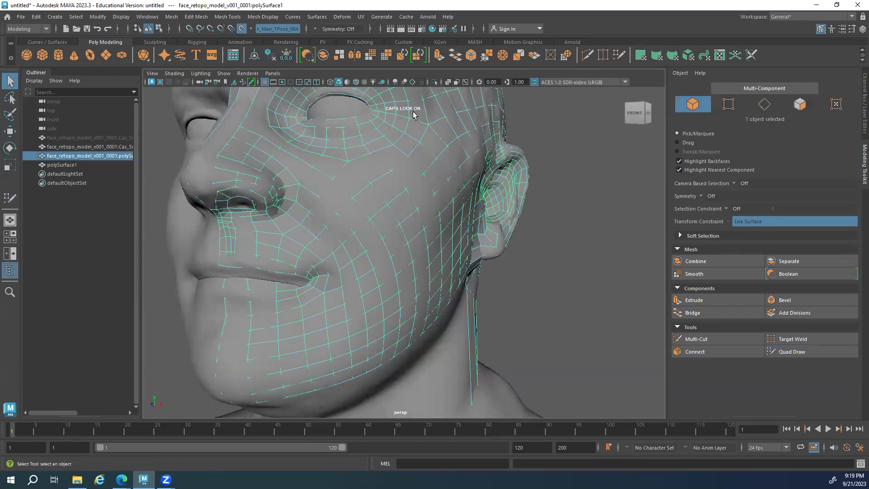
left_click(435, 82)
right_click_drag(297, 218, 311, 193)
double_click(313, 192)
double_click(306, 207, "shift")
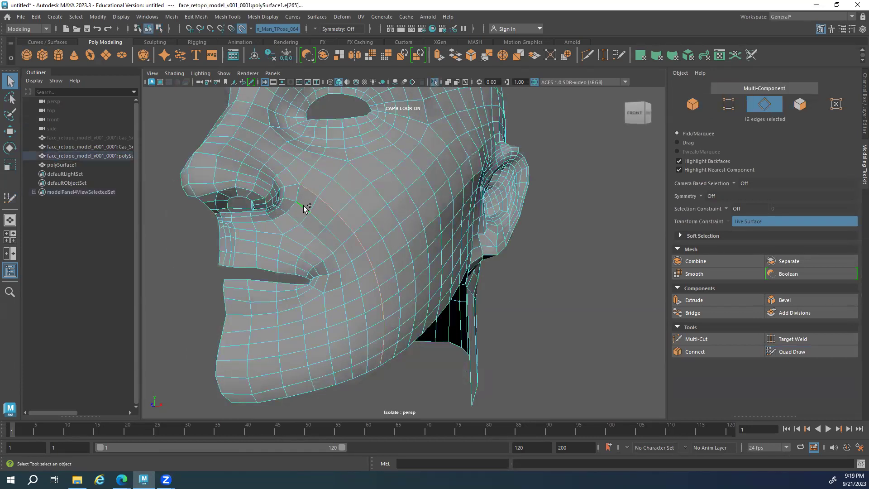
Add the adjacent edge loop running from the nose down the cheek to the selection, examine both loops, and return to object mode
double_click(320, 242, "shift")
left_click_drag(314, 313, 341, 235, "alt")
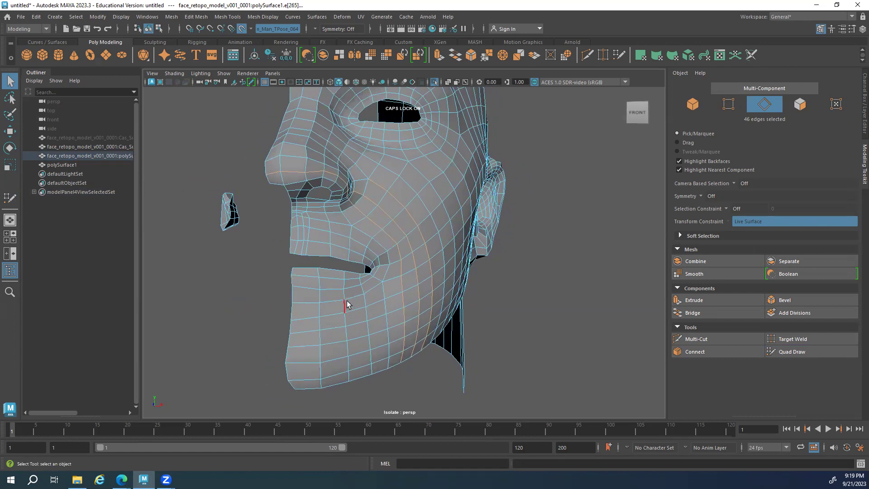
left_click_drag(348, 301, 329, 294, "alt")
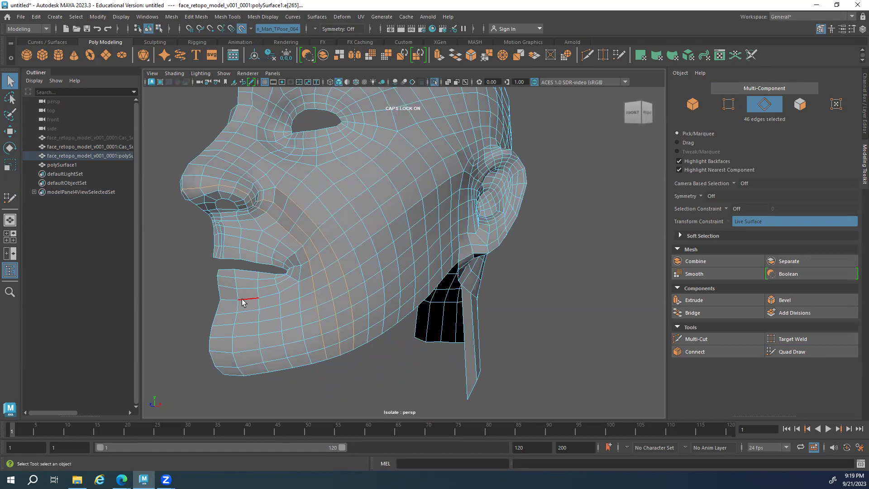
left_click_drag(313, 307, 289, 240, "alt")
key("F8")
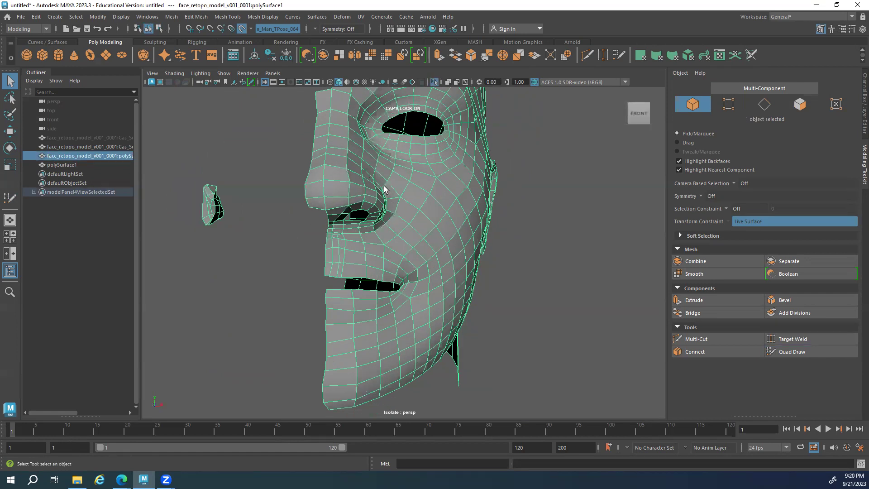
left_click_drag(418, 213, 352, 201, "alt")
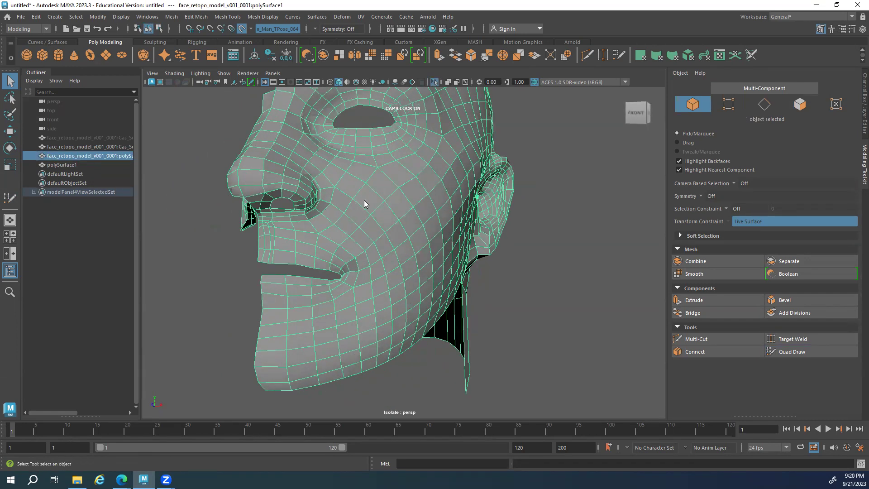
Select the edges meeting at the poles beside the nose and outside the eye corner, and examine the edge flow around them
key("F9")
left_click(342, 204)
key("ctrl+F10")
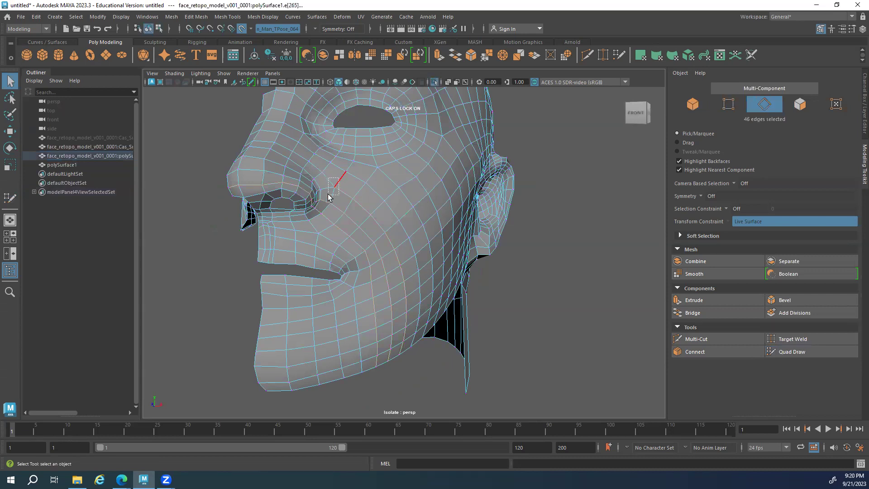
key("4")
key("5")
mouse_move(417, 185)
left_mouse_down("alt")
mouse_move(375, 229)
mouse_move(334, 233)
mouse_move(305, 255)
left_mouse_up("alt")
key("4")
key("5")
right_click_drag(305, 254, 331, 258, "alt")
left_click_drag(330, 257, 388, 225, "alt")
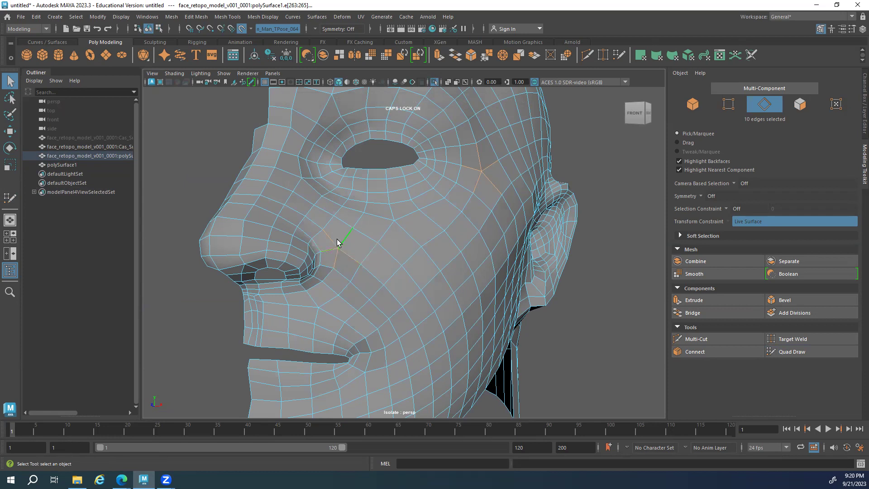
left_click_drag(335, 267, 366, 259, "alt")
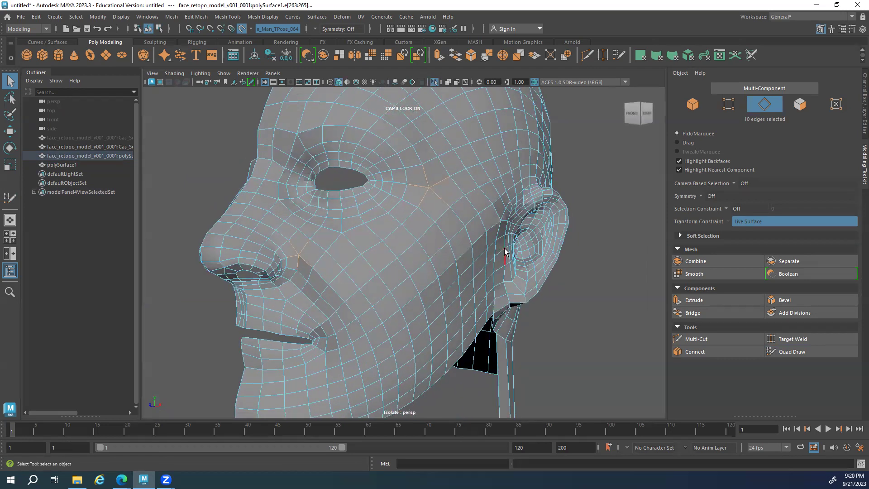
left_click_drag(279, 257, 355, 265, "alt")
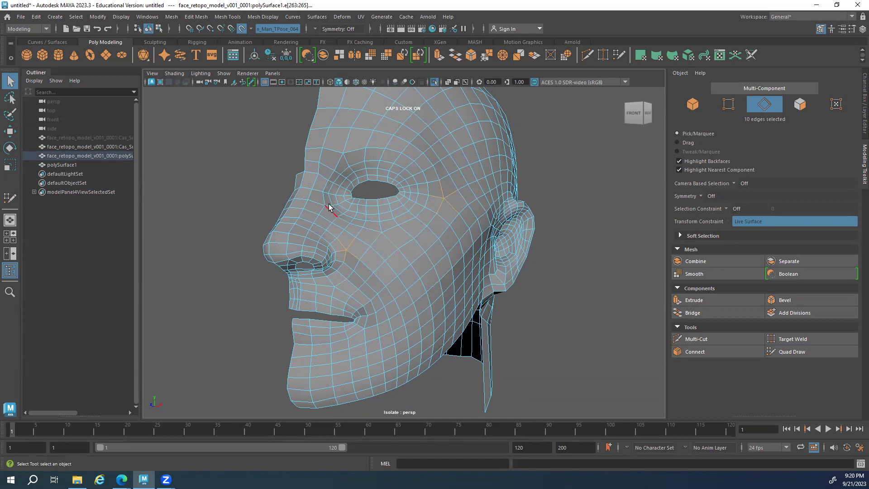
middle_click_drag(484, 256, 405, 276, "alt")
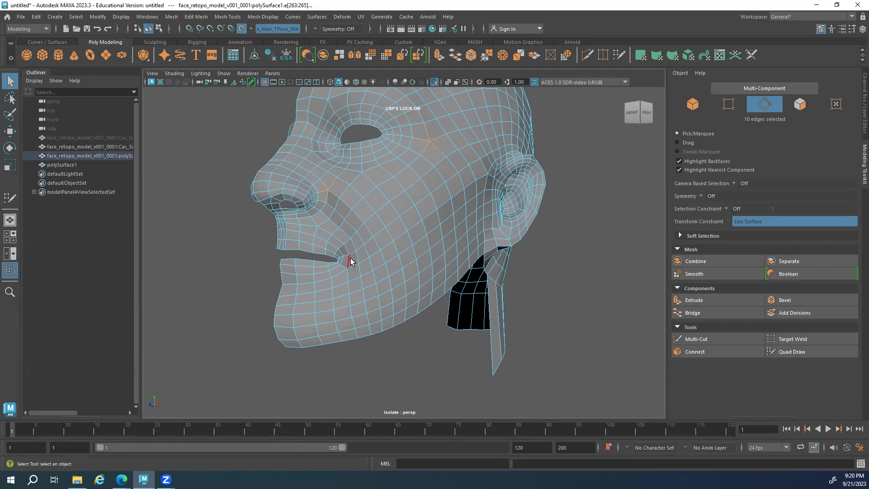
Return to object mode, turn on smooth mesh preview for the face retopology mesh, and clear its selection
key("F8")
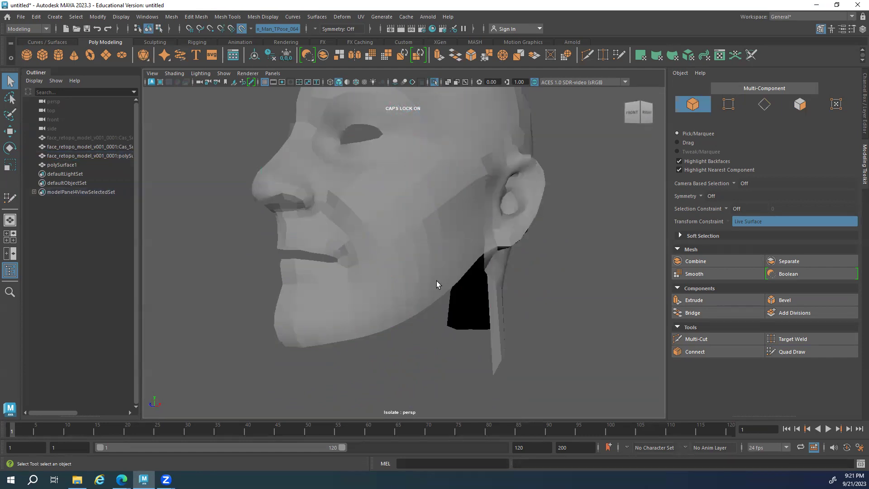
key("3")
left_click(444, 334)
left_click_drag(350, 267, 383, 272, "alt")
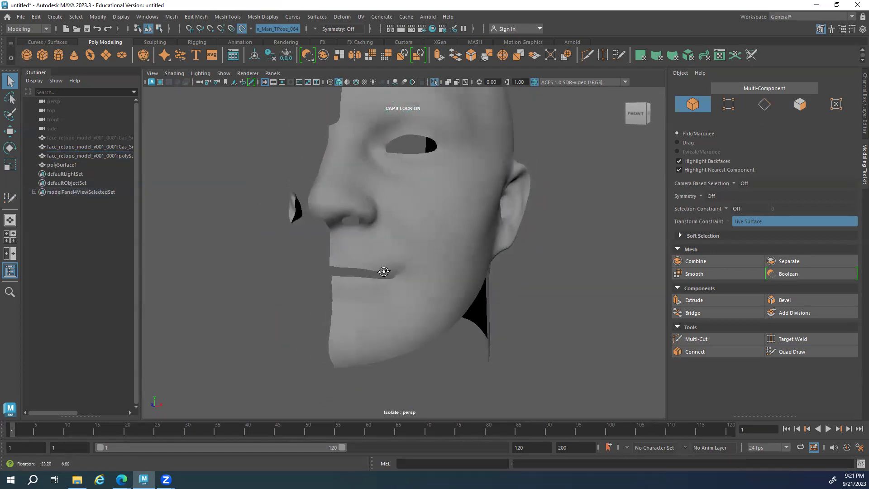
left_click_drag(426, 219, 415, 231, "alt")
right_click_drag(415, 231, 491, 216, "alt")
Compare the smoothed cheek, nose and eye areas with and without the selection wireframe by selecting and deselecting the face mesh
left_click(491, 215)
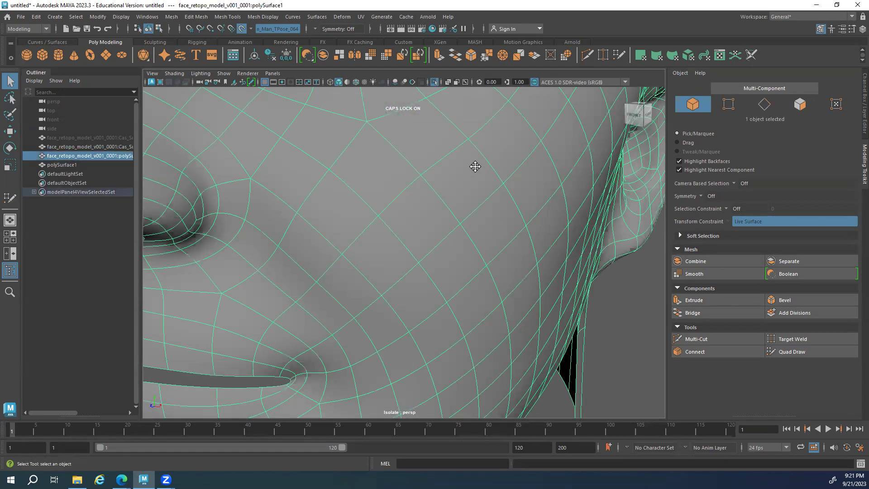
middle_click_drag(475, 167, 388, 258, "alt")
left_click(337, 141)
left_click_drag(337, 141, 429, 225, "alt")
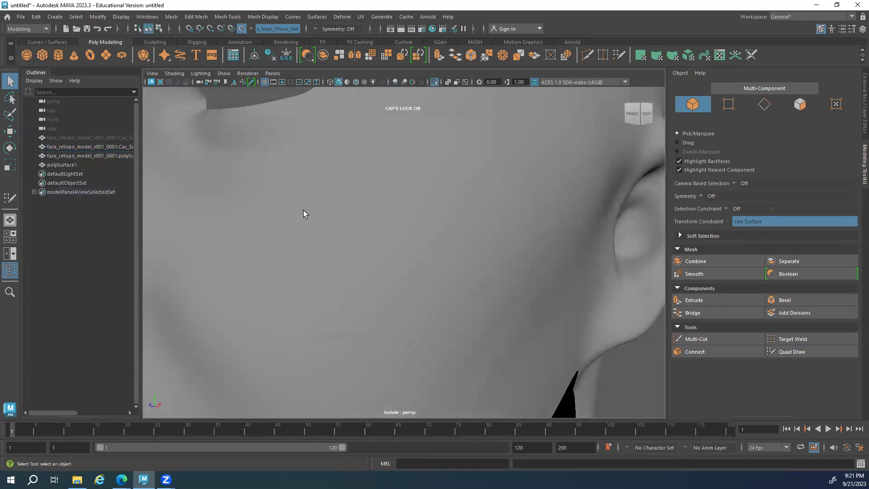
left_click(260, 220)
right_click_drag(565, 262, 470, 206, "alt")
left_click(335, 160)
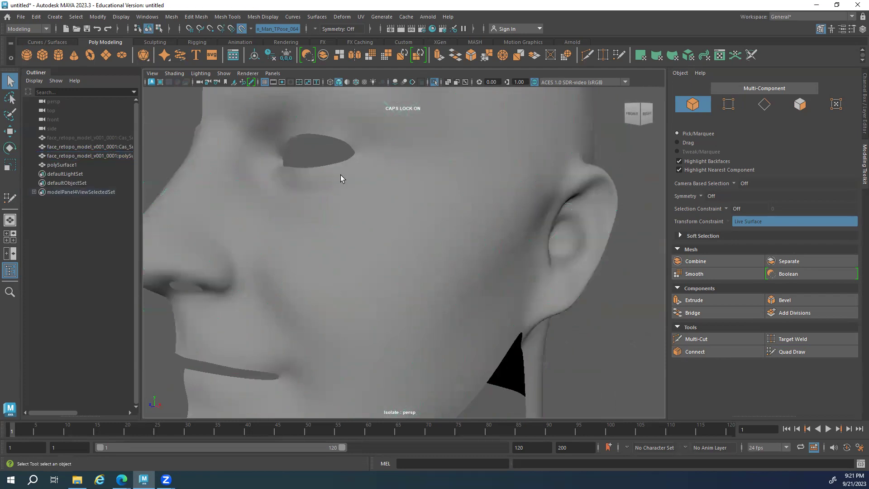
right_click_drag(611, 321, 520, 272, "alt")
left_click_drag(519, 271, 475, 265, "alt")
left_click(369, 237)
left_click_drag(369, 237, 463, 244, "alt")
right_click_drag(421, 234, 481, 243, "alt")
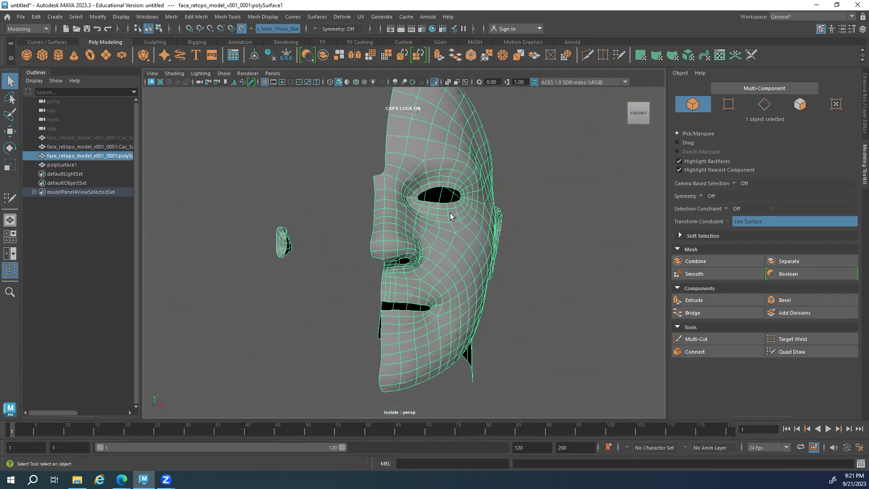
Examine the overall edge flow of the face retopology mesh from the front and the side
middle_click_drag(450, 213, 409, 244, "alt")
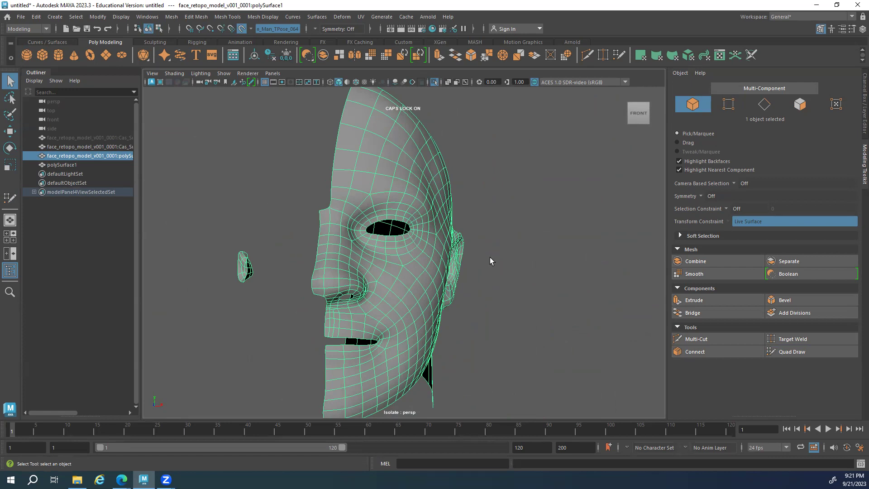
left_click_drag(442, 258, 374, 271, "alt")
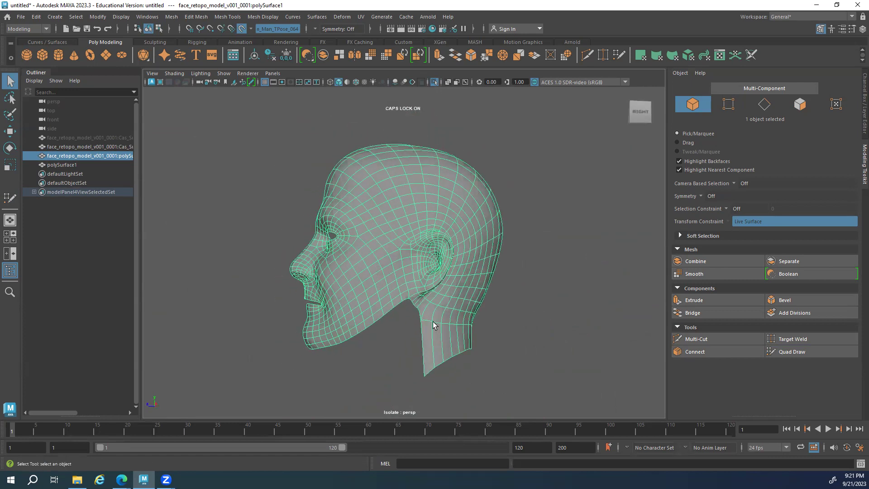
left_click_drag(341, 325, 468, 345, "alt")
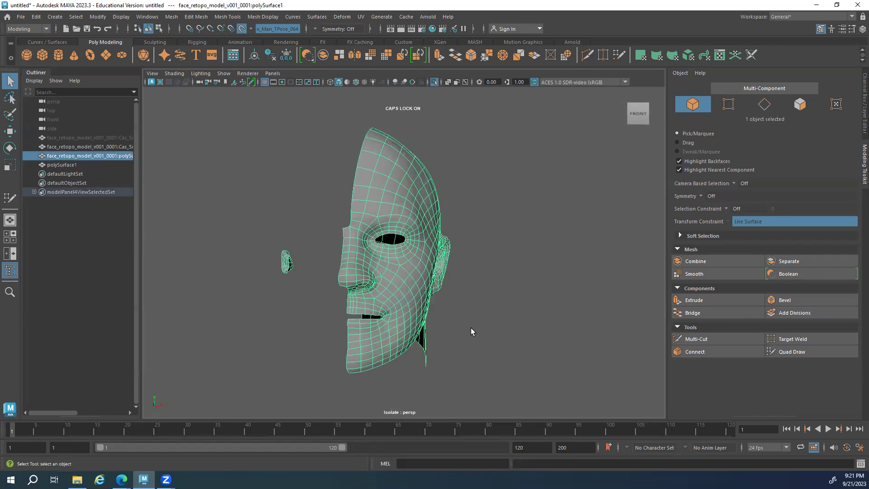
left_click_drag(448, 238, 420, 242, "alt")
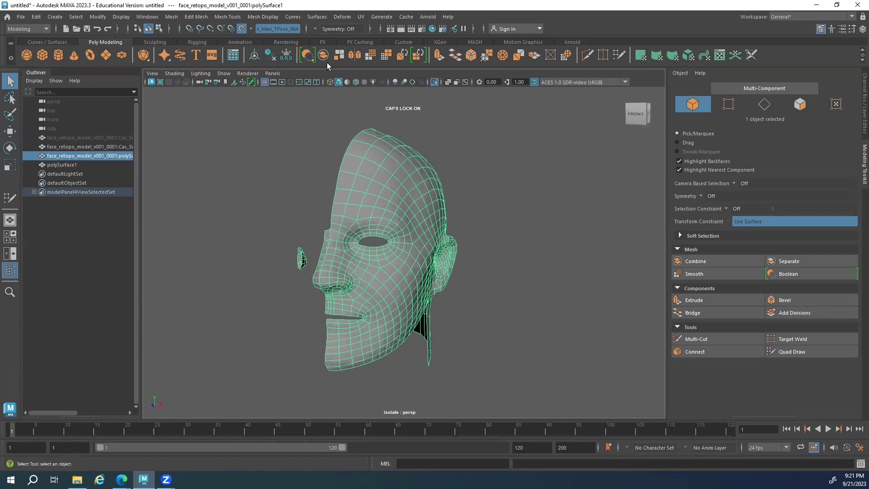
Open the UV Editor for the face retopology mesh, check its UV layout beside the model, and close the editor
left_click(359, 18)
left_click(365, 35)
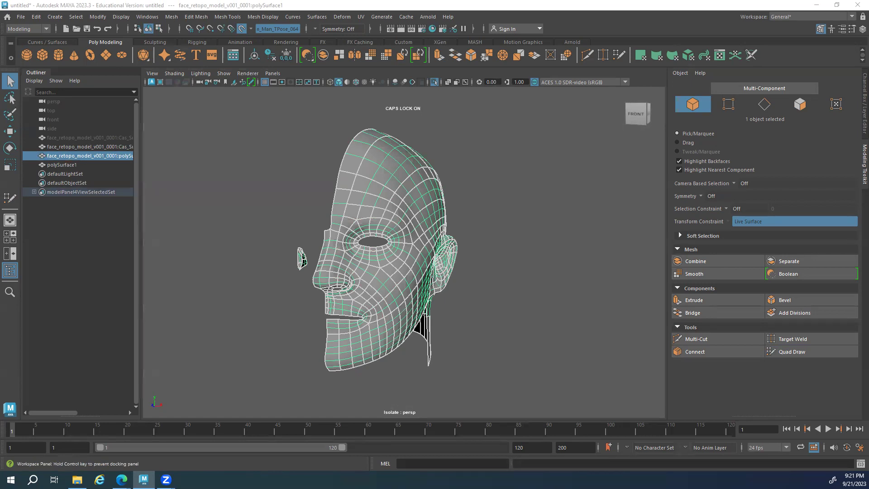
left_click(402, 55)
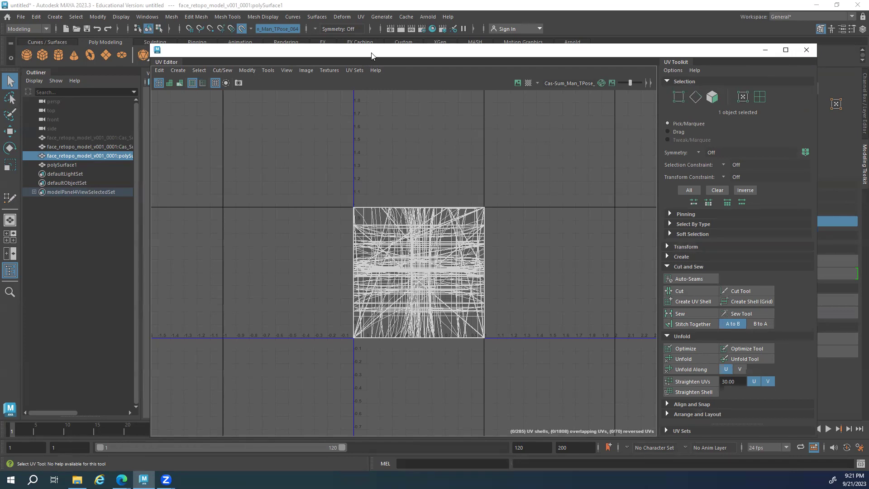
left_click_drag(371, 55, 468, 50)
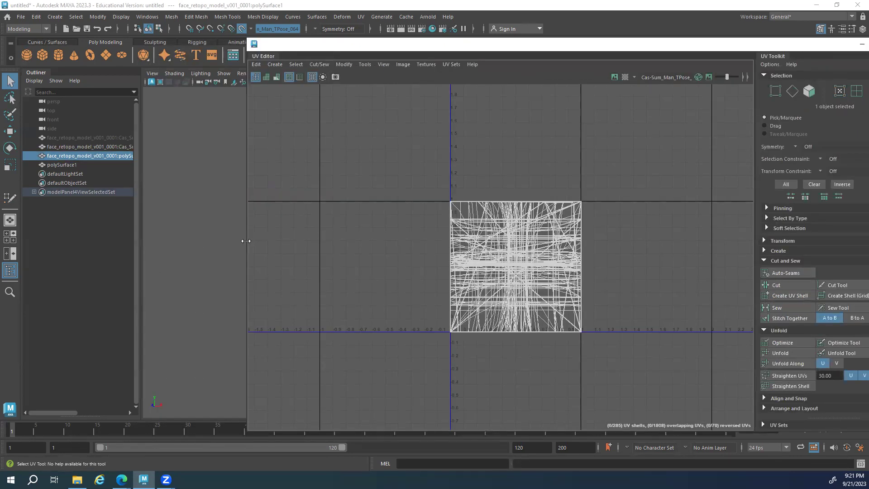
left_click_drag(246, 241, 462, 241)
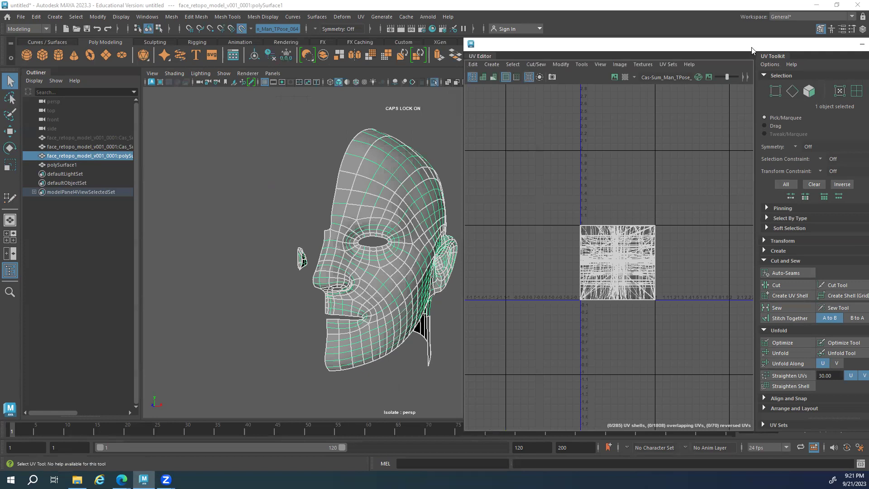
left_click_drag(753, 48, 507, 98)
left_click(657, 95)
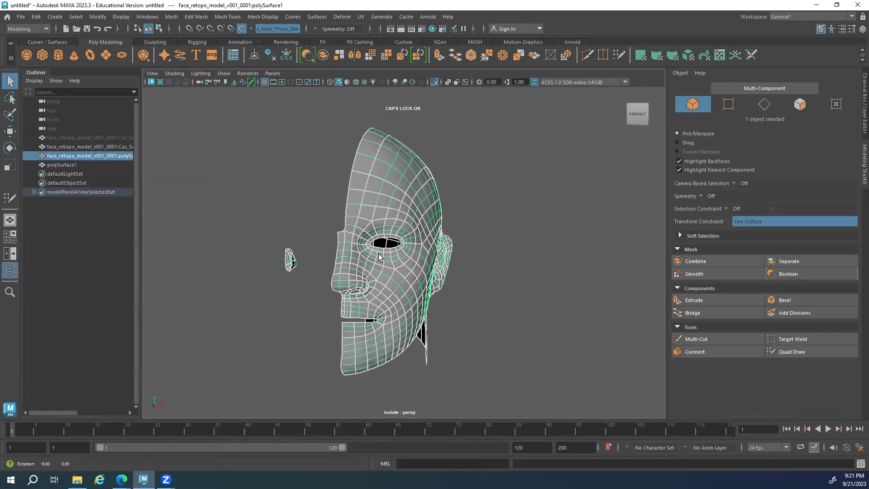
Turn off isolation of the face retopology mesh, clear the selection, and frame the full body model's head from the front
left_click_drag(399, 213, 404, 208, "alt")
left_click(405, 208)
left_click(434, 82)
right_click_drag(518, 246, 448, 254, "alt")
left_click_drag(449, 254, 385, 263, "alt")
left_click(351, 277)
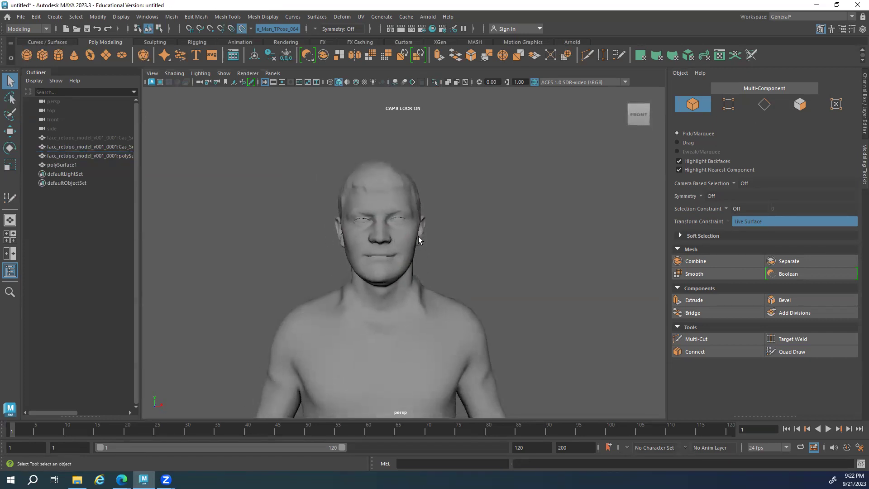
right_click_drag(419, 237, 498, 250, "alt")
middle_click_drag(410, 231, 447, 279, "alt")
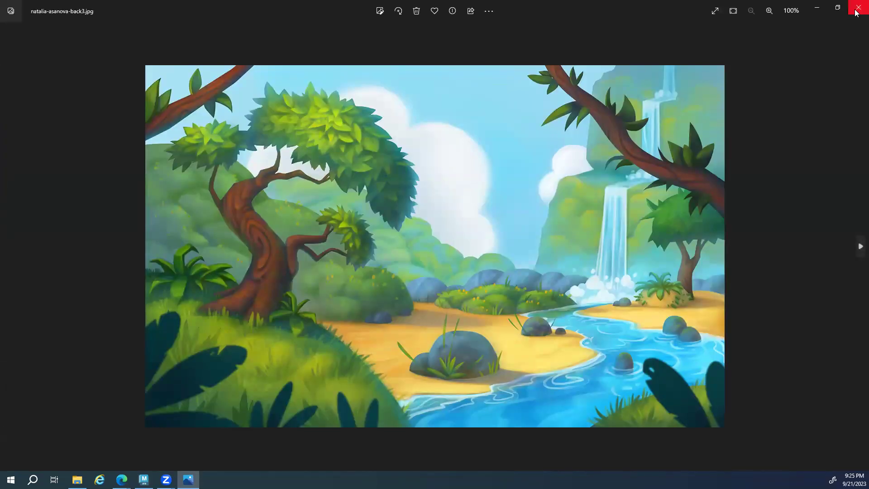
View the tavern concept image in the Photos viewer, shrink its window, and close it
left_click(857, 12)
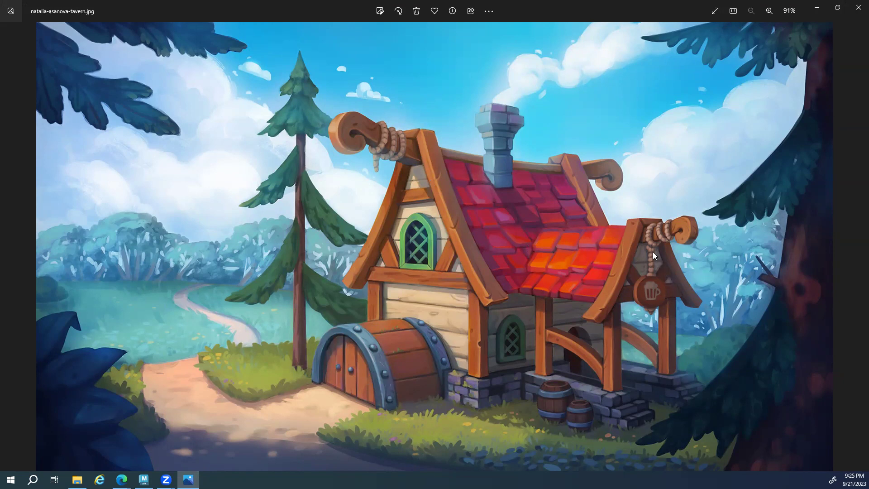
scroll(593, 147, "up", 2)
scroll(595, 147, "down", 2)
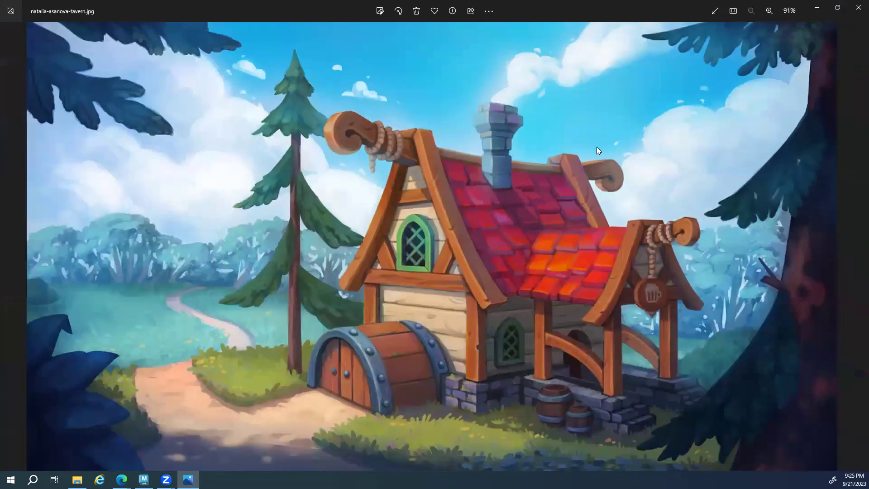
left_click(837, 7)
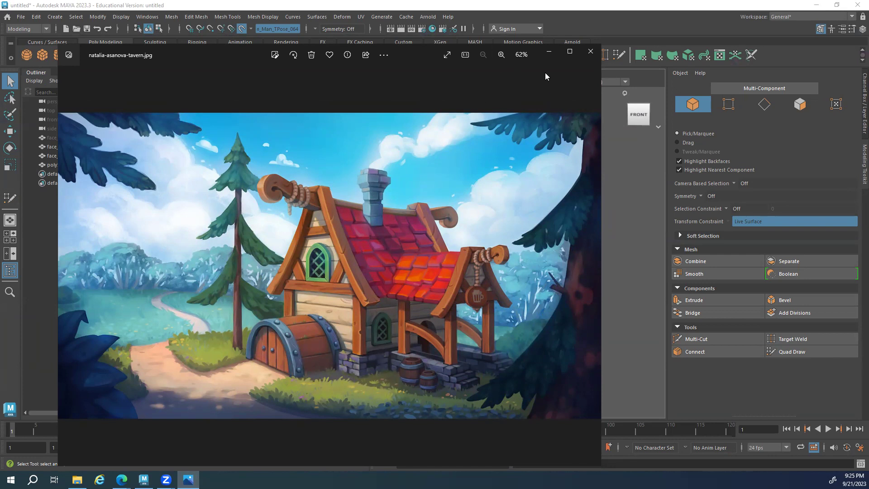
left_click(589, 52)
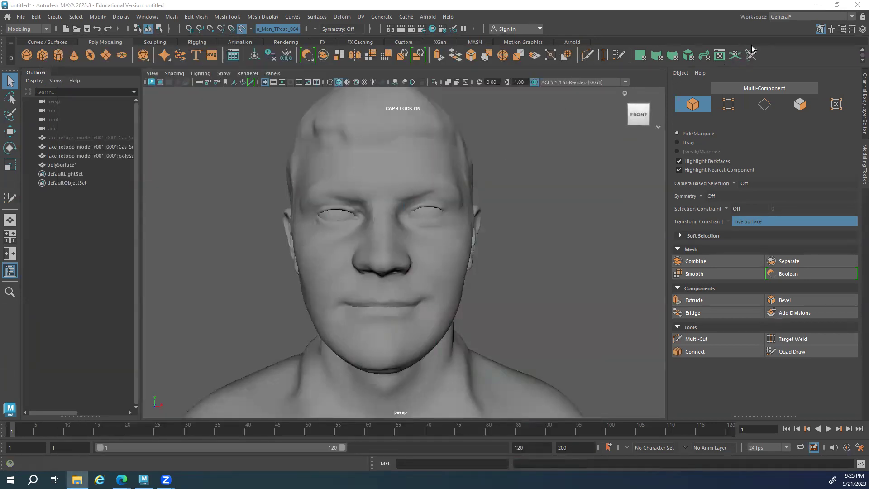
Close the modelling program with its untitled scene
left_click(856, 7)
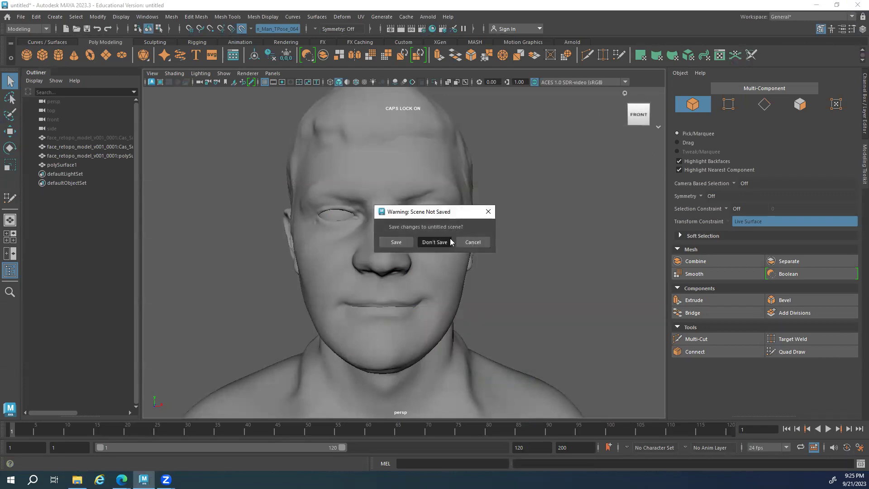